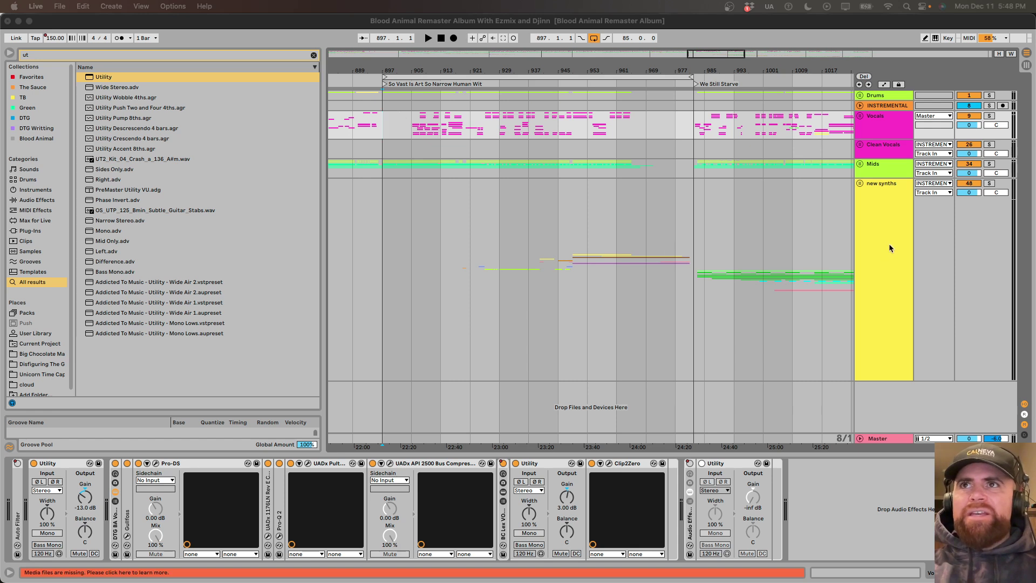
Show the device chains of the Master track and the Drums group.
click(890, 245)
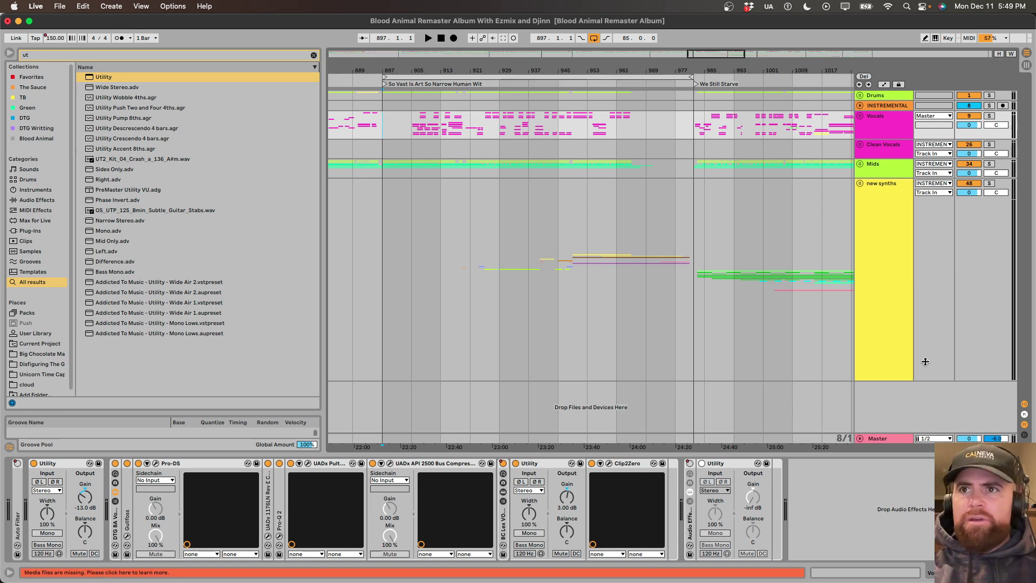
click(878, 440)
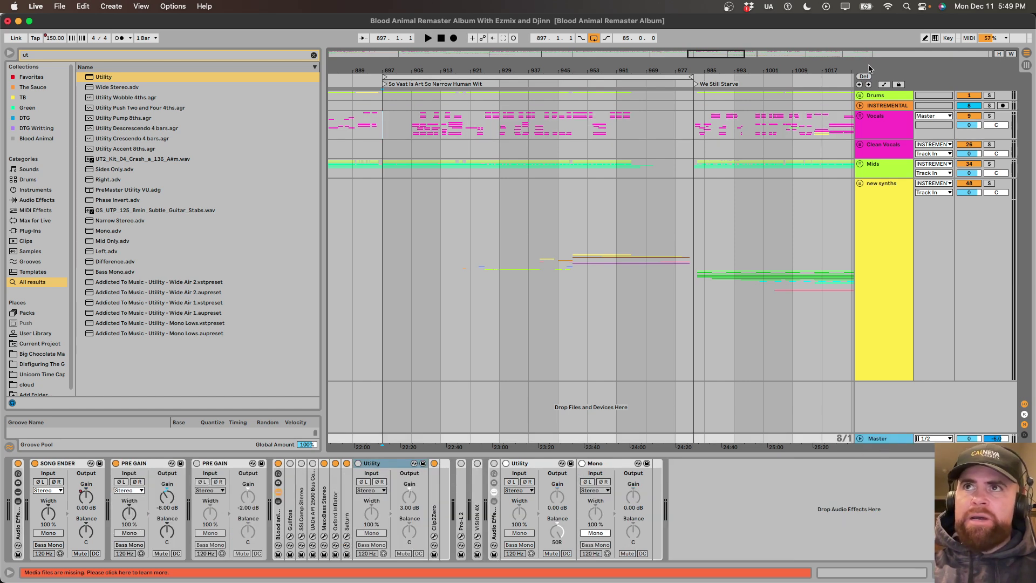
click(877, 99)
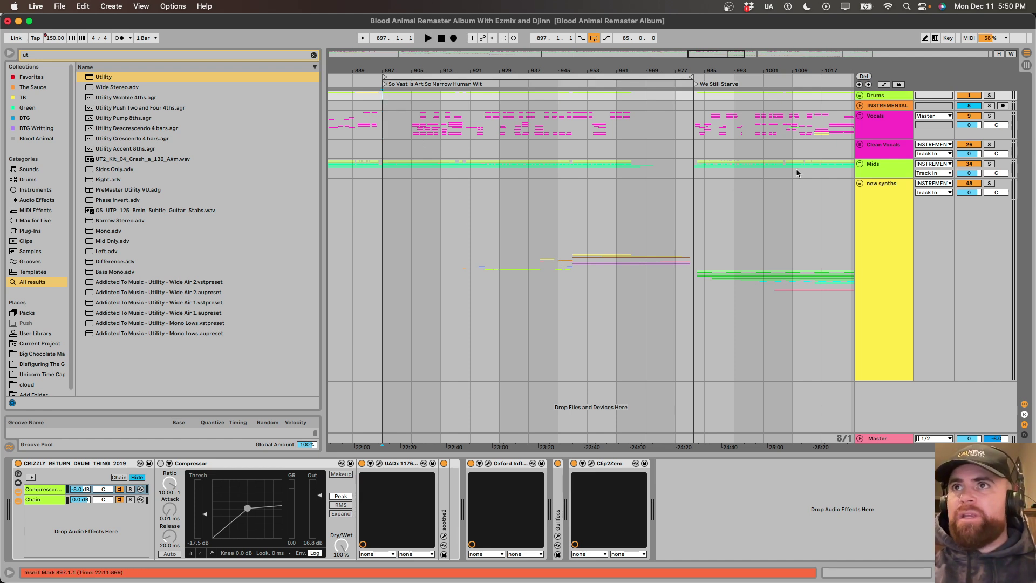
Step through the device chains of the group tracks from Drums down to Mids.
click(885, 99)
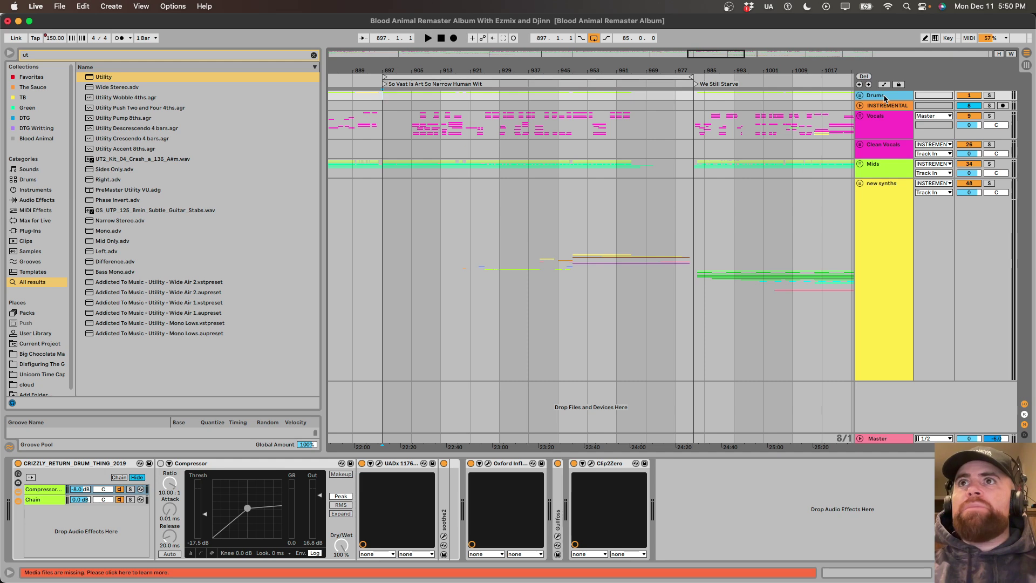
key(Down)
key(Down)
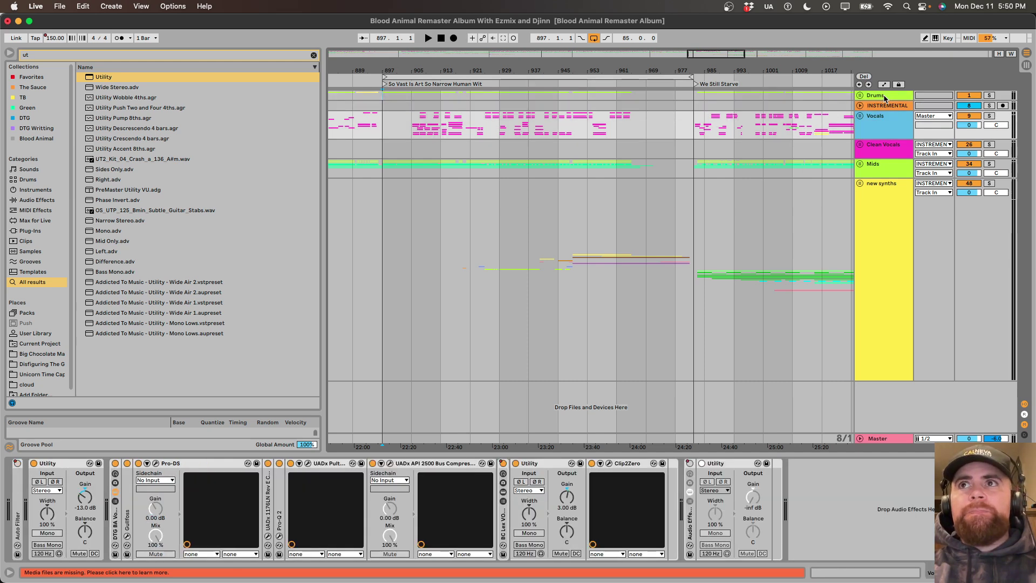
key(Down)
key(Down)
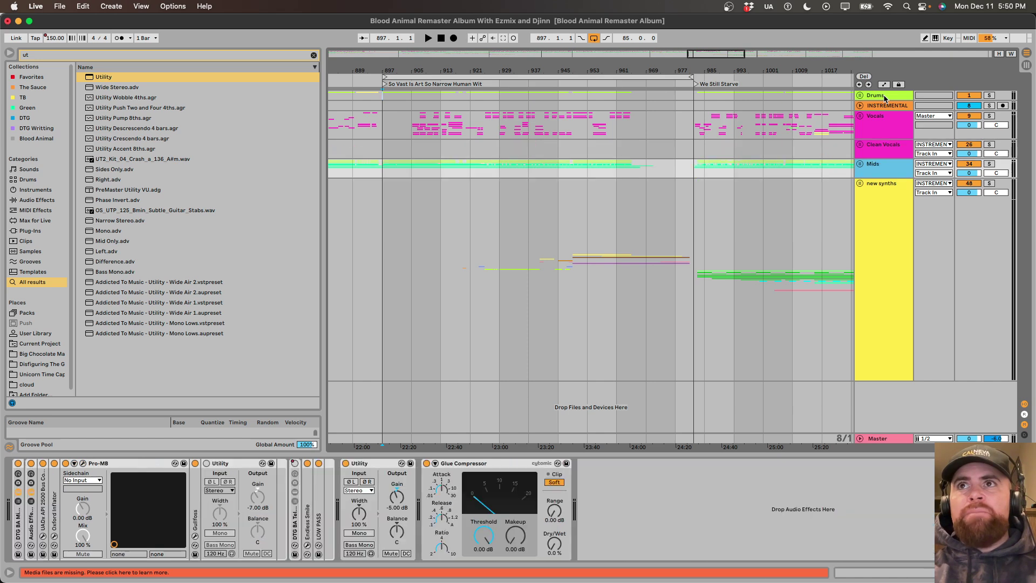
Unfold the Mids group to inspect its Bass and GUITASR subgroups, and fold them all again.
key(Right)
key(Down)
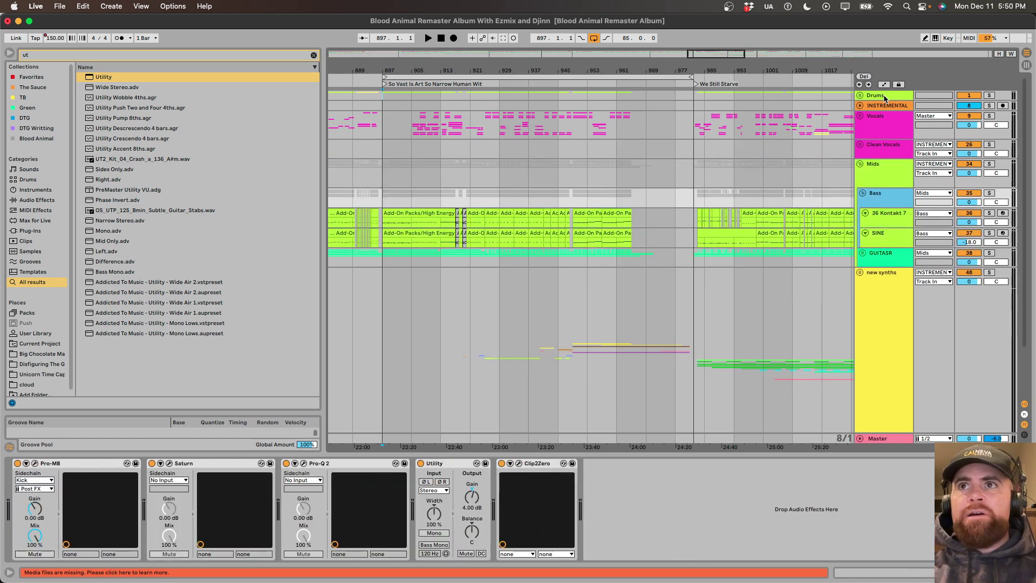
key(Left)
key(Down)
key(Right)
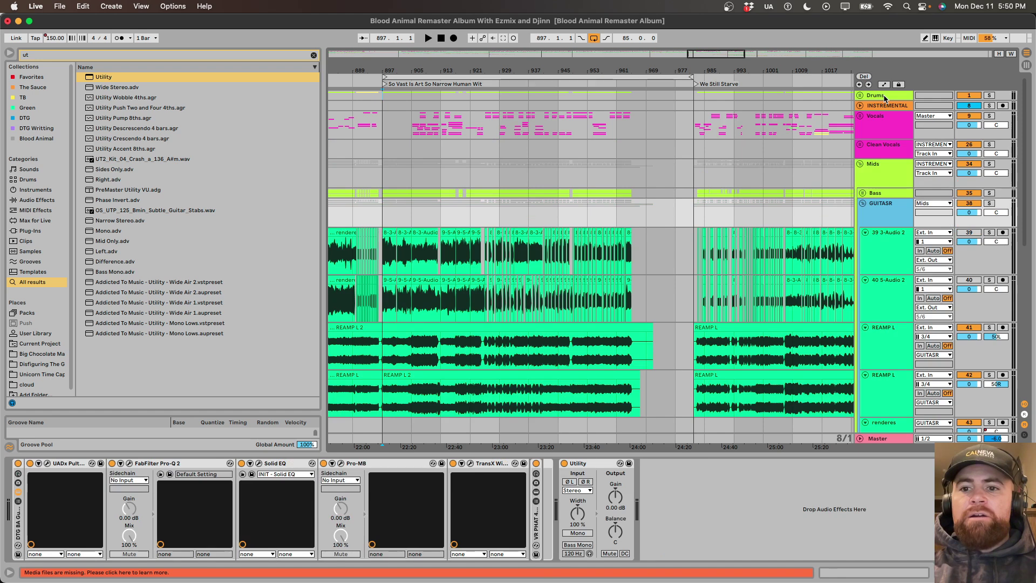
key(Left)
key(Up)
key(Left)
key(Down)
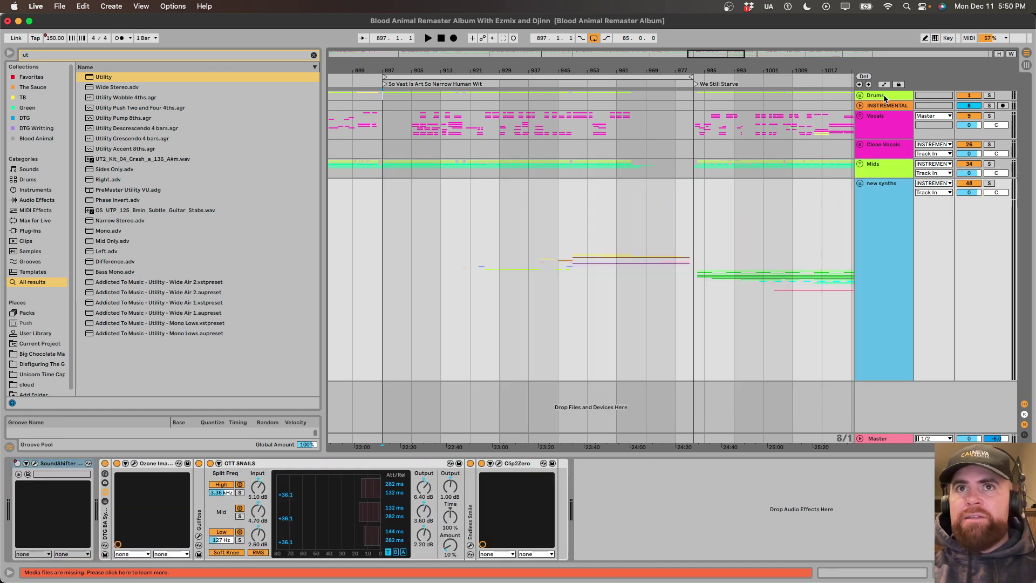
Return to the Drums group, unfold it to view its tracks, and fold it again.
key(Up)
key(Up)
key(Up)
key(Up)
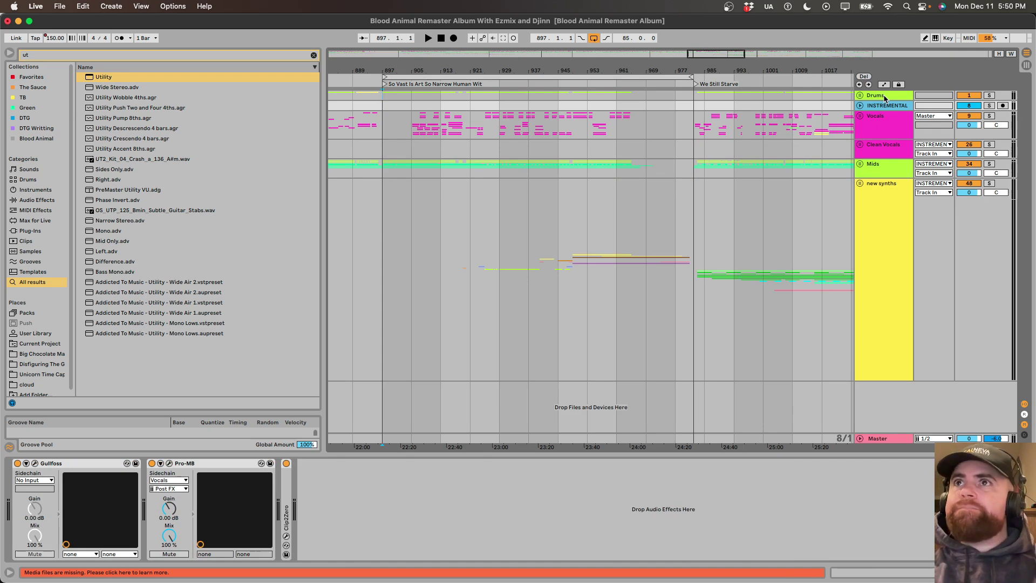
key(Up)
key(Right)
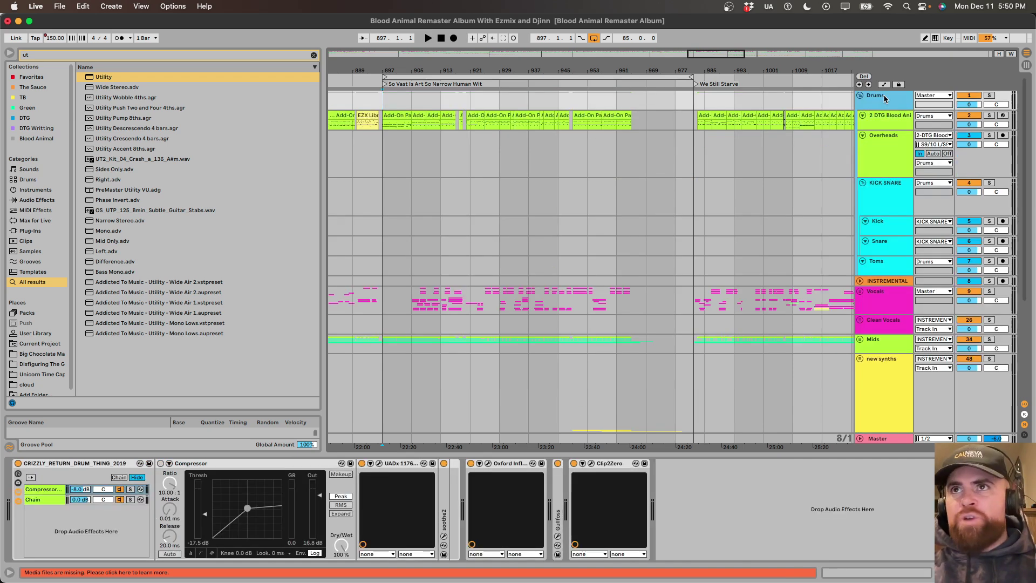
key(Left)
Unfold the Vocals group to view its individual vocal tracks, and fold it again.
key(Down)
key(Down)
key(Right)
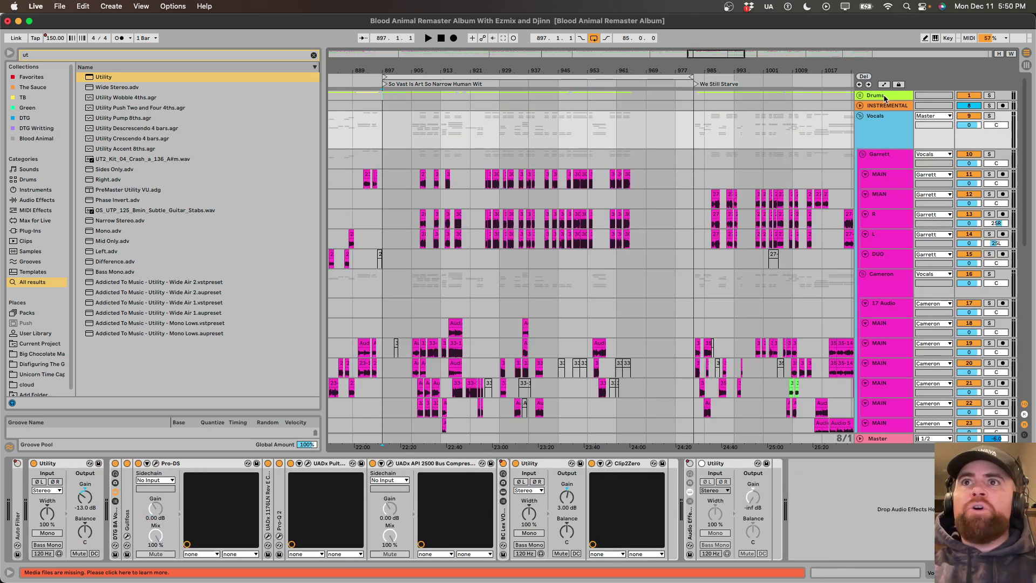
key(Left)
Unfold the Clean Vocals group to view its tracks and device chain, and fold it again.
key(Down)
key(Down)
key(Up)
key(Right)
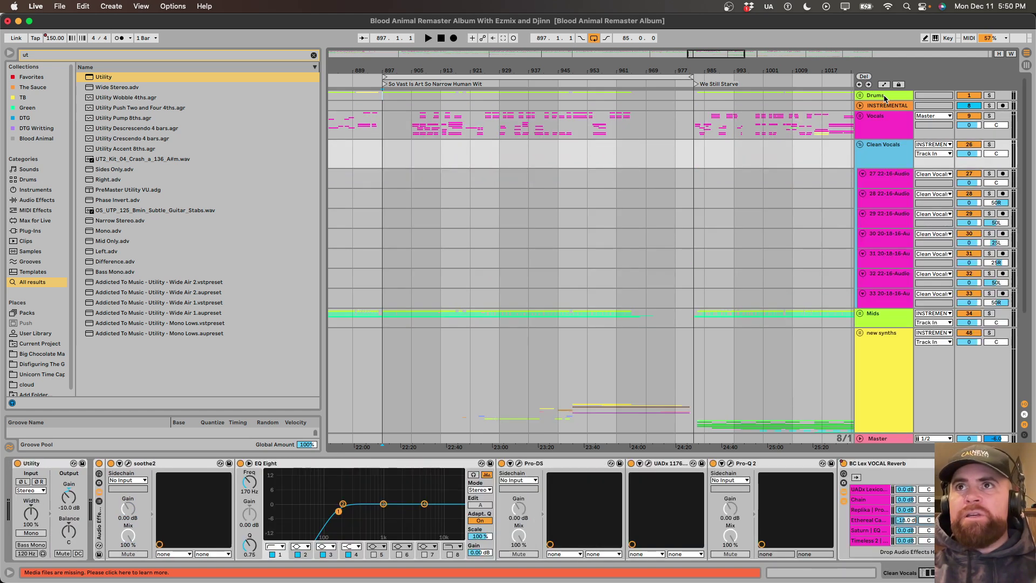
key(Left)
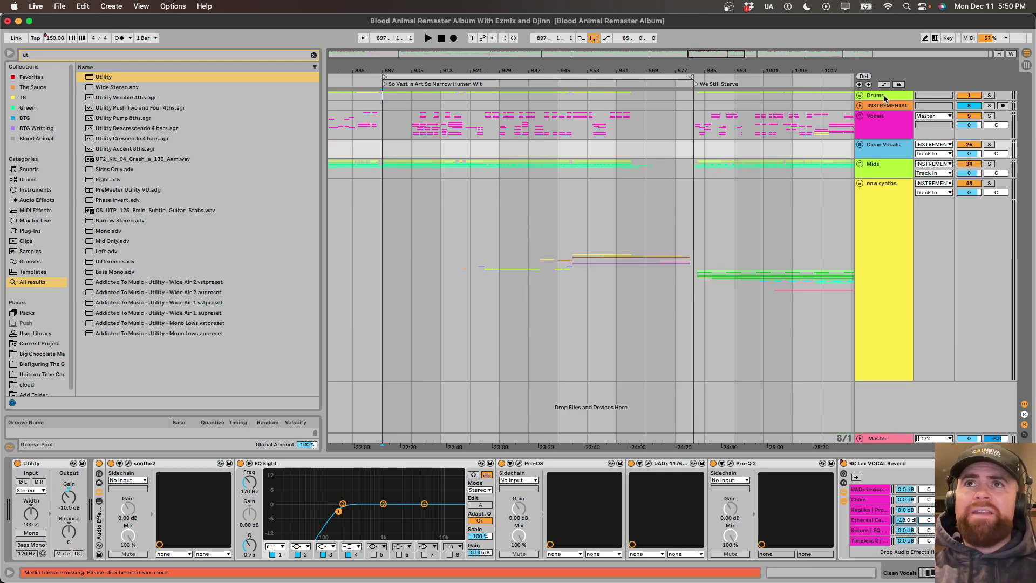
Move down past the Mids group and show the device chain of the new synths group.
key(Down)
key(Down)
key(Up)
key(Down)
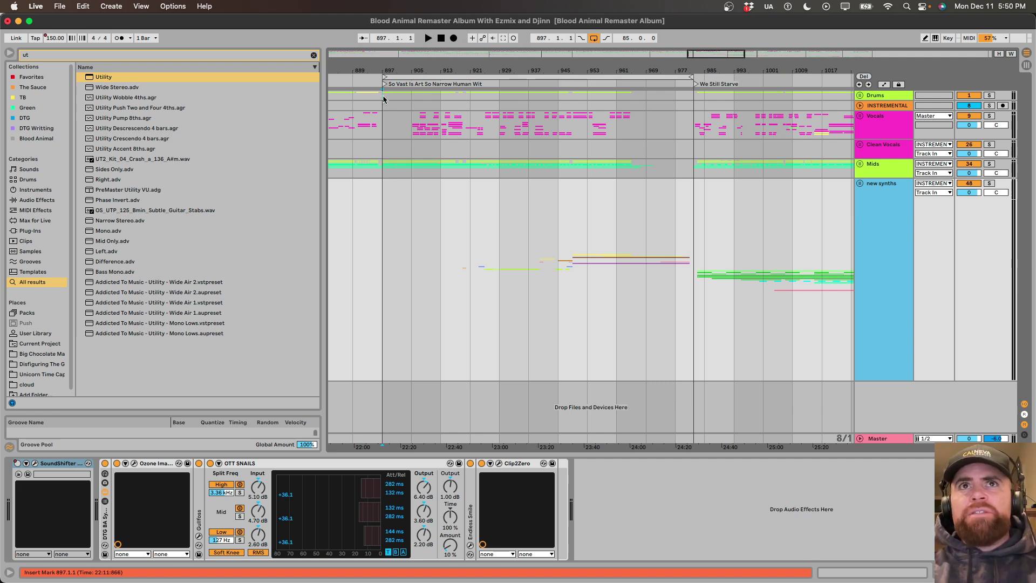
Unfold the Drums group and bring the "So Vast Is Art So Narrow Human Wit" section into closer view.
click(875, 96)
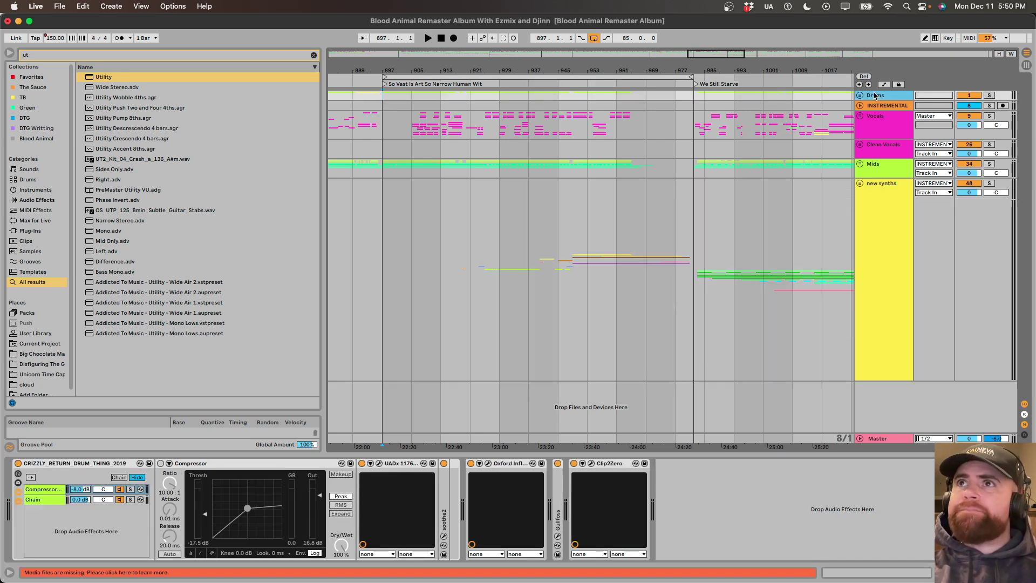
key(Right)
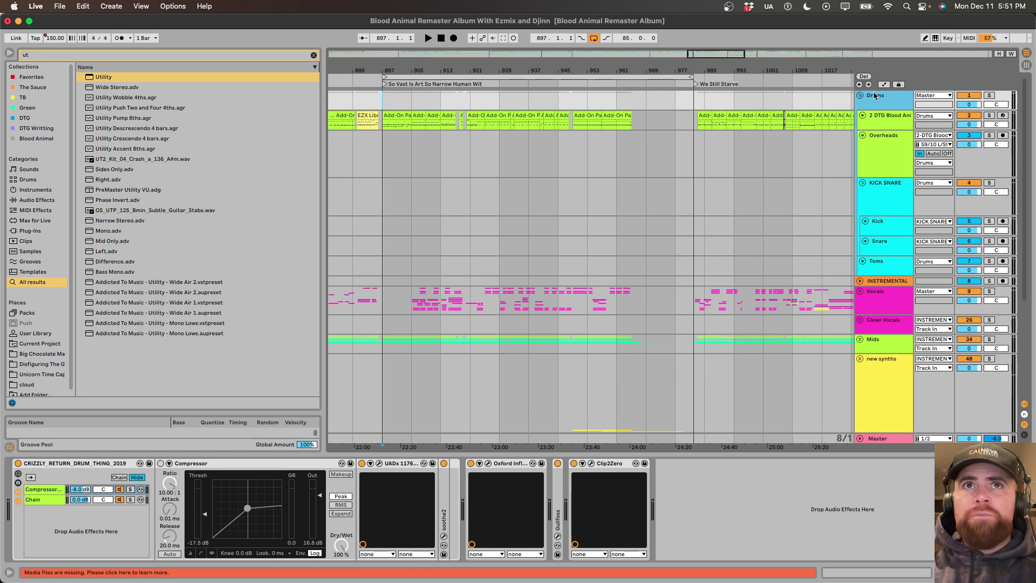
click(413, 56)
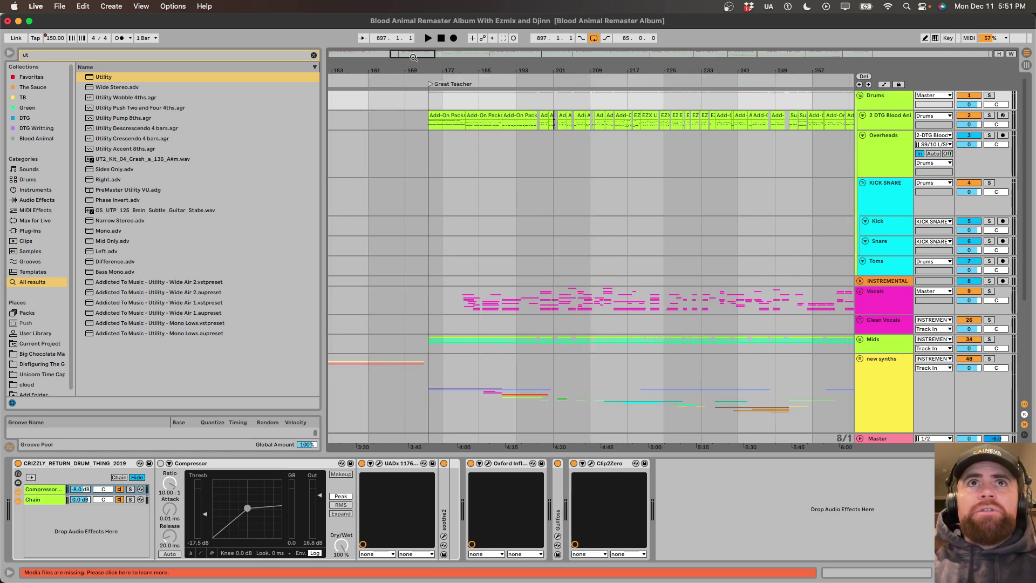
click(707, 56)
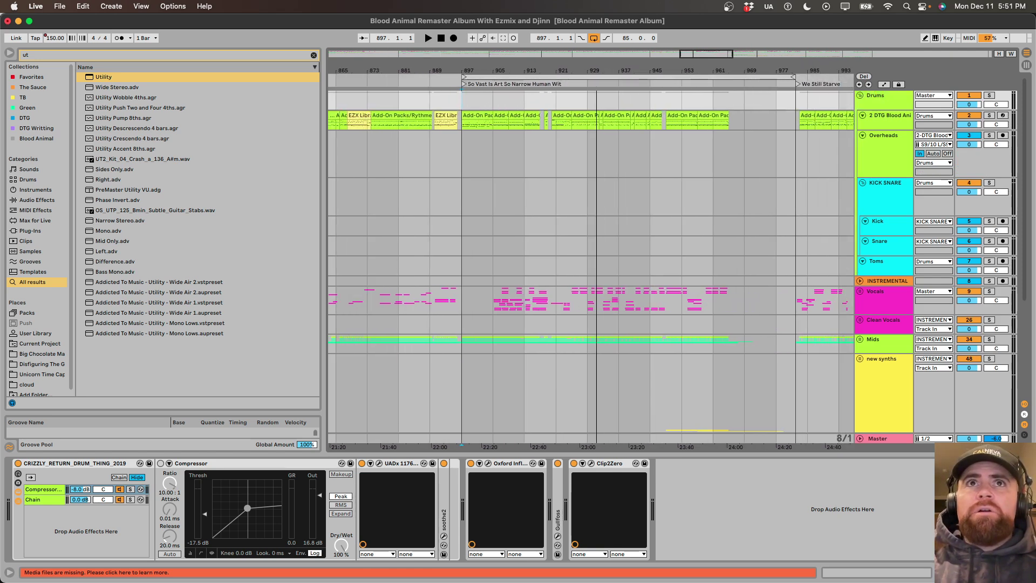
scroll(706, 57, up, 6)
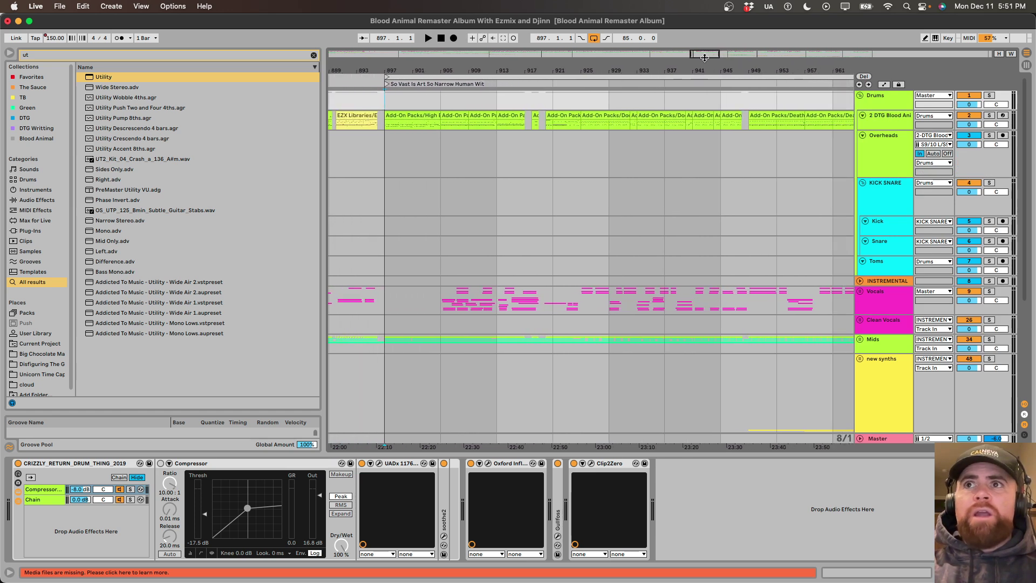
View the MIDI notes of the "So Vast Is Art So Narrow Human Wit" section's first clip on the drum kit track, and close the clip view.
click(891, 120)
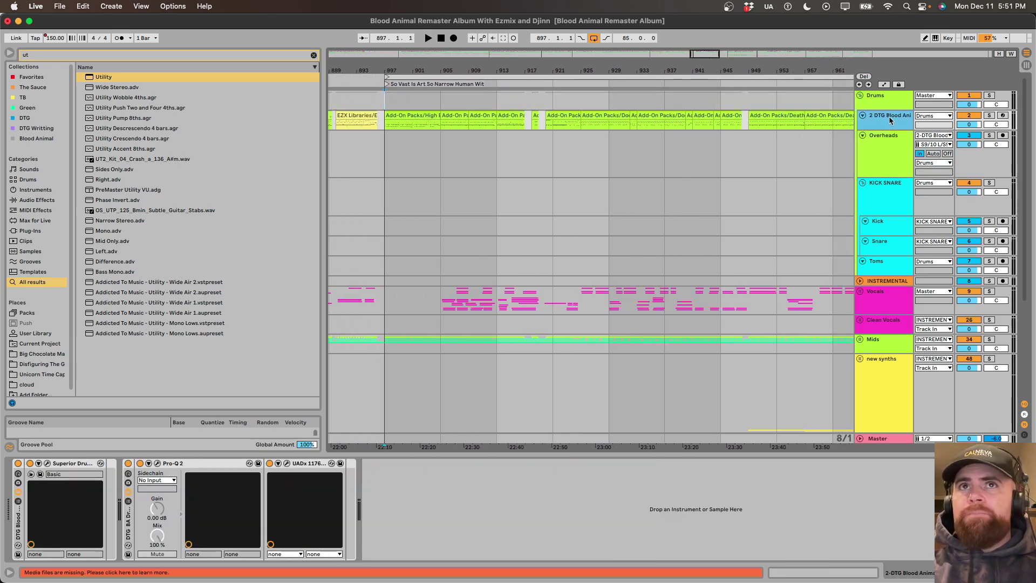
double_click(410, 115)
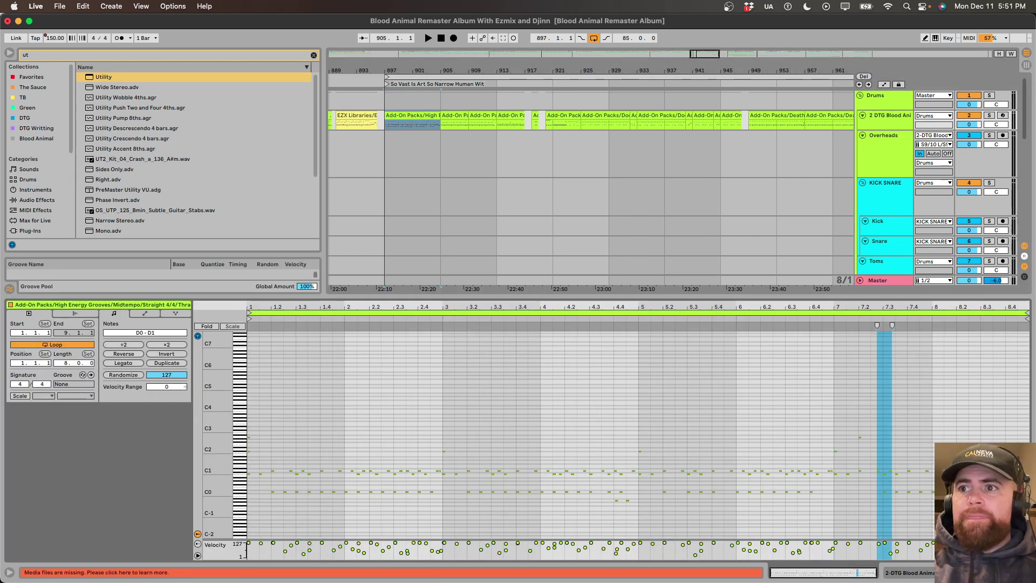
key(super+alt+l)
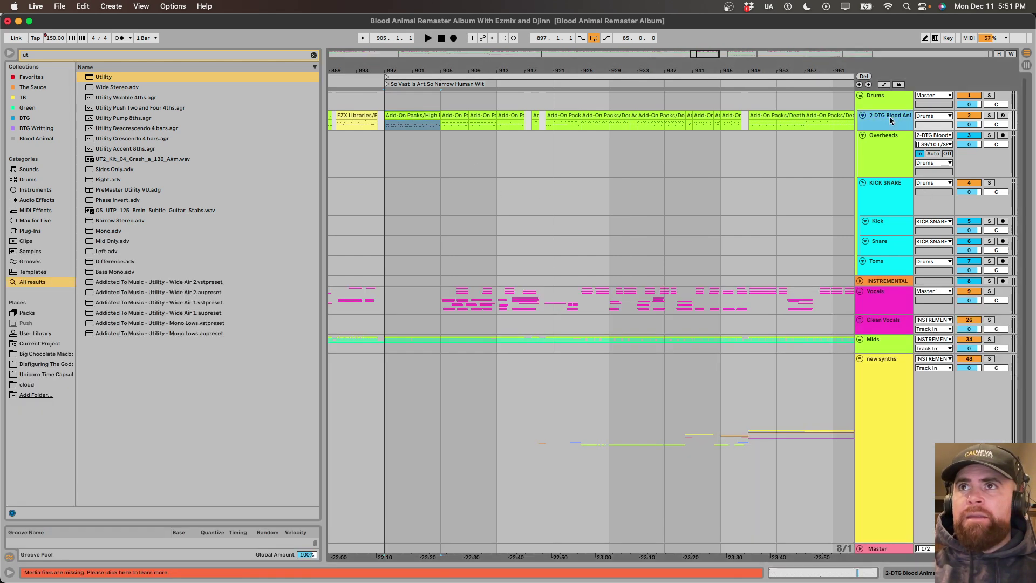
Go through the Overheads, KICK SNARE, Kick, Snare and Toms tracks in the Drums group.
click(886, 155)
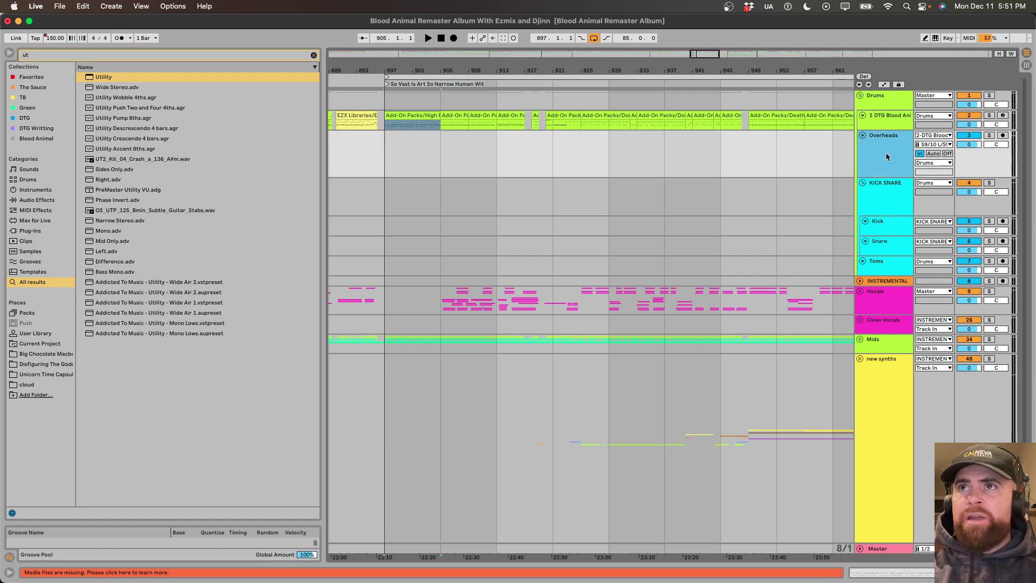
click(881, 120)
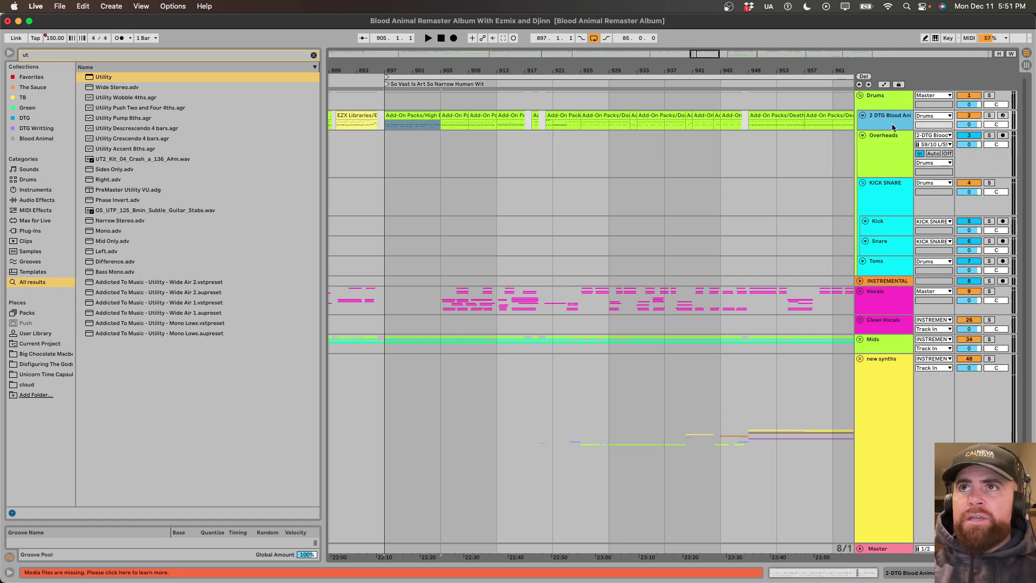
click(883, 153)
click(878, 187)
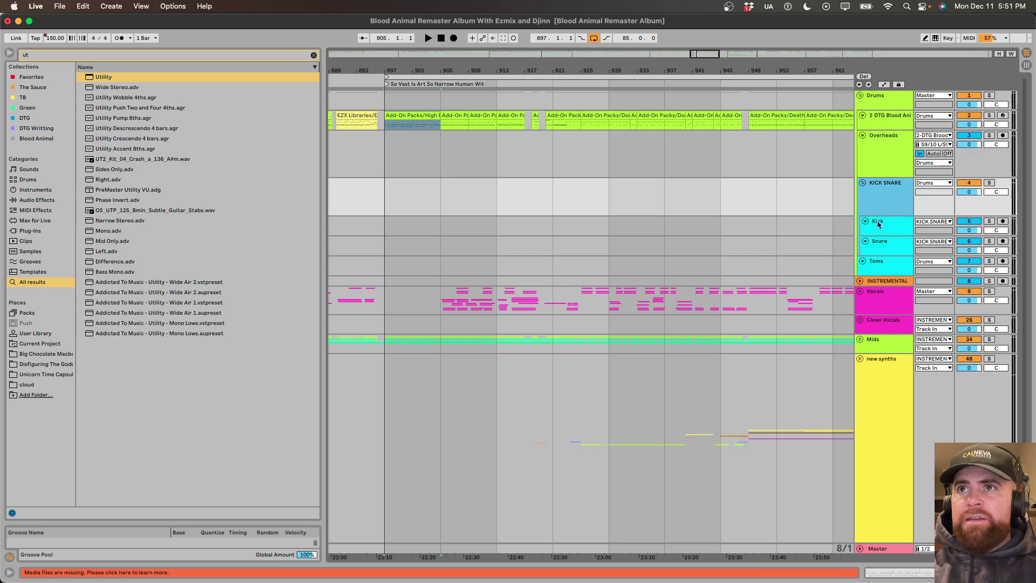
click(883, 224)
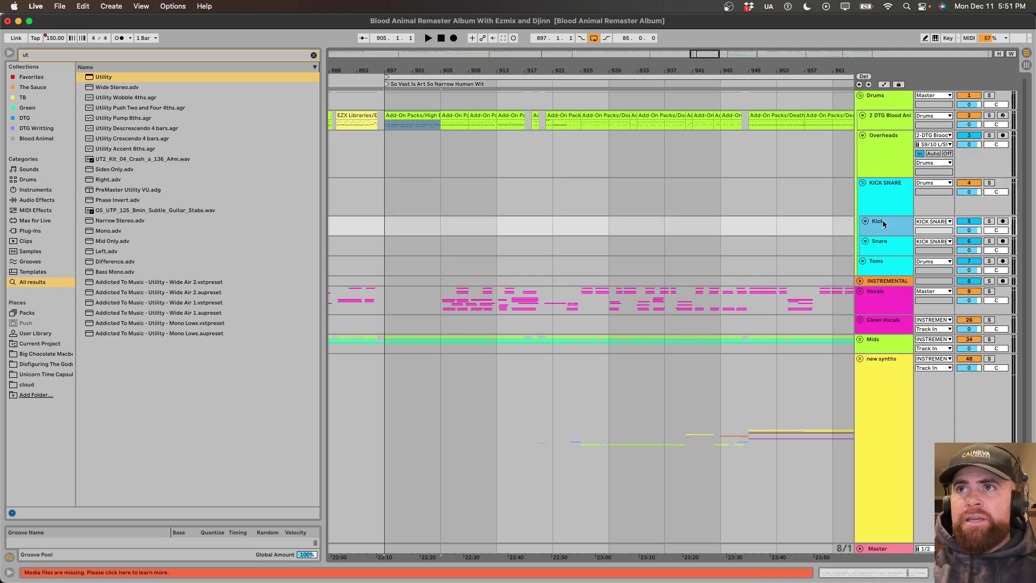
key(Down)
key(Down)
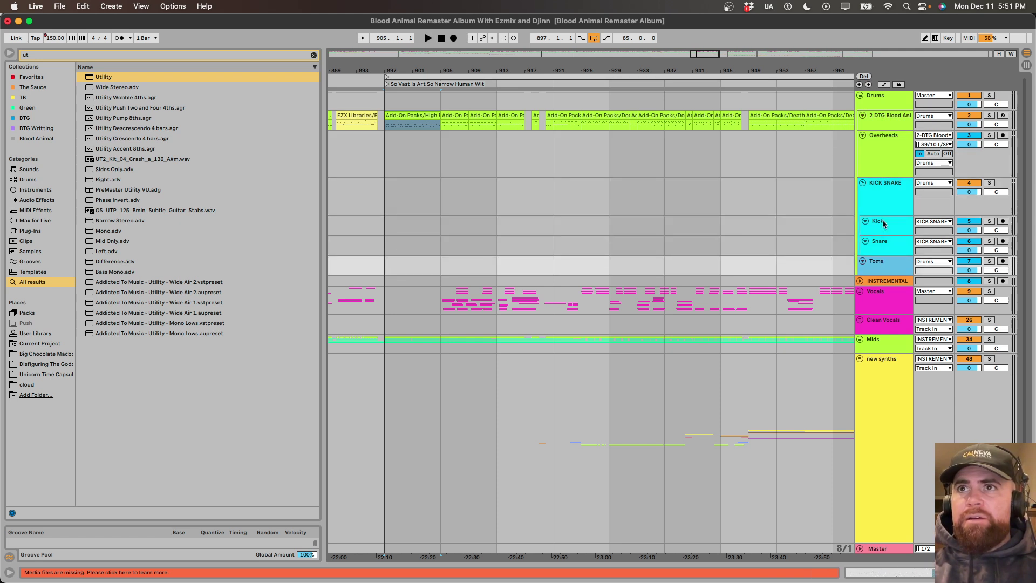
Select the KICK SNARE subgroup and show its device chain.
click(884, 196)
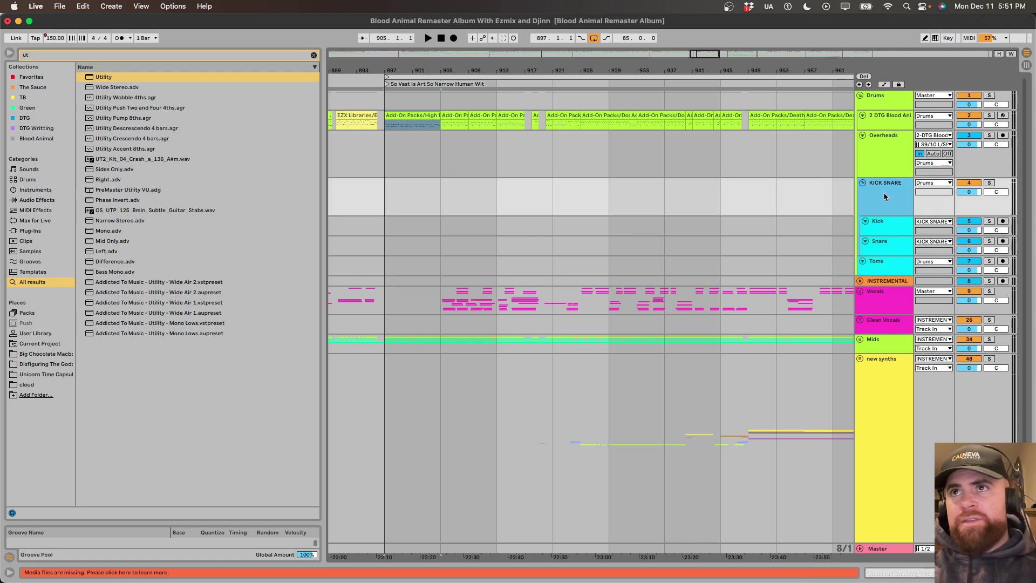
key(Left)
key(Right)
double_click(883, 192)
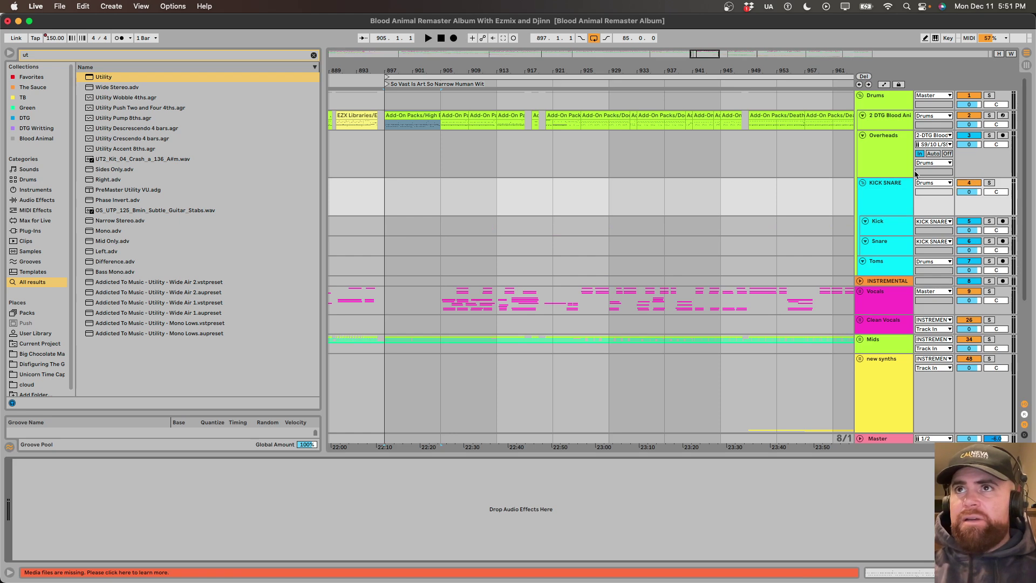
click(877, 197)
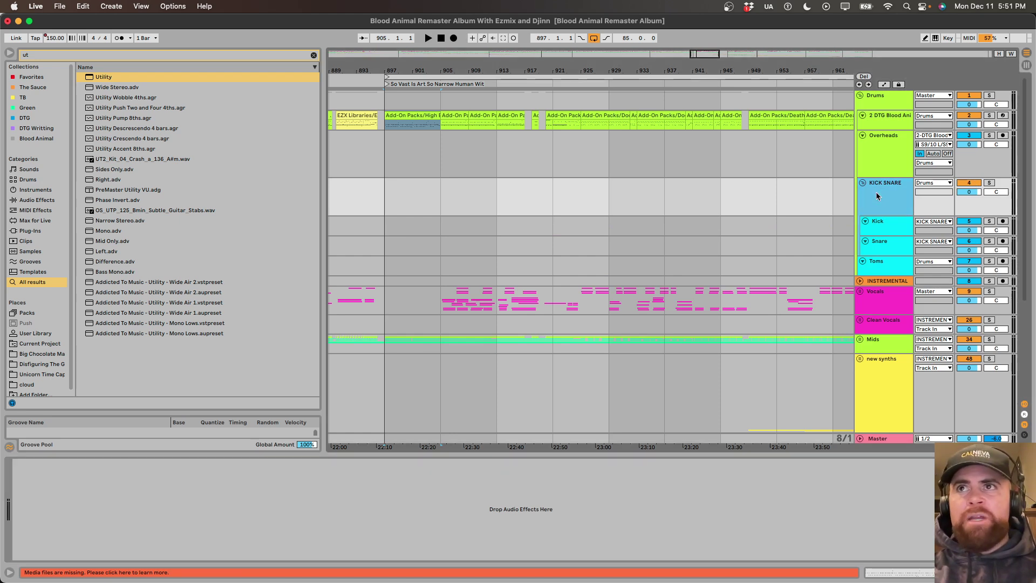
Open the Superior Drummer 3 plug-in window from the 2-DTG Blood Animal drum kit track and reposition it.
key(Up)
key(Up)
key(Up)
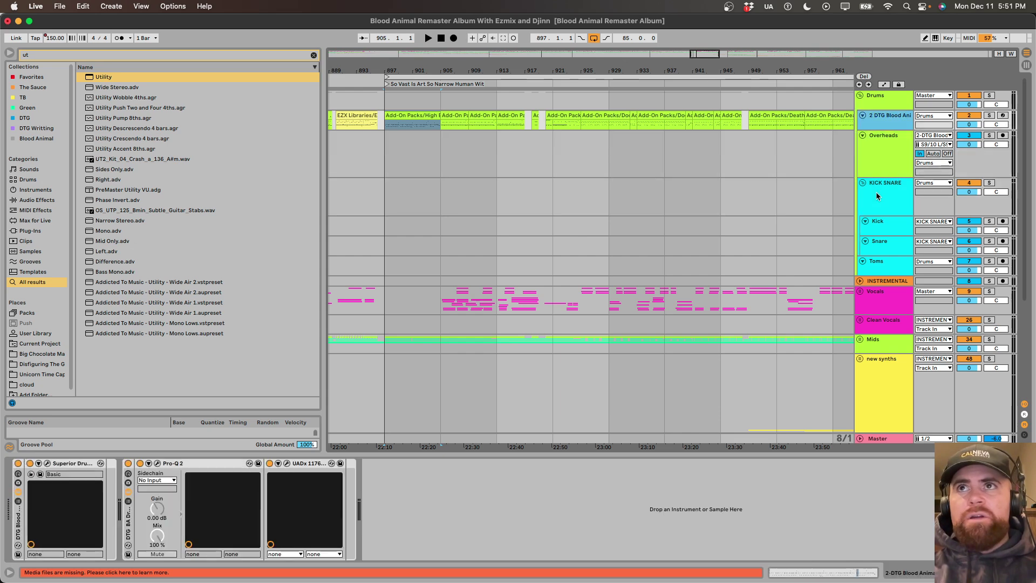
key(Down)
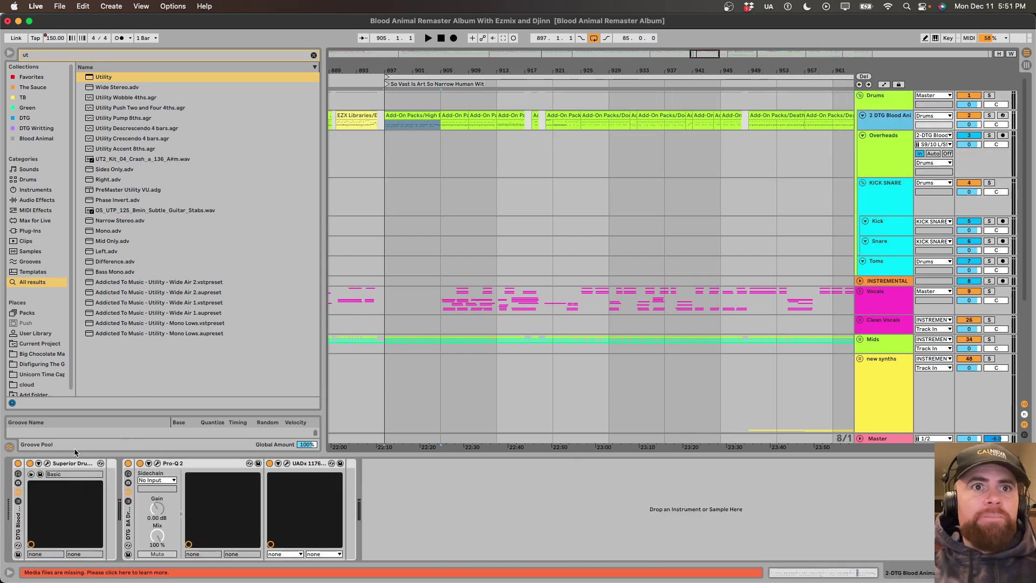
click(47, 463)
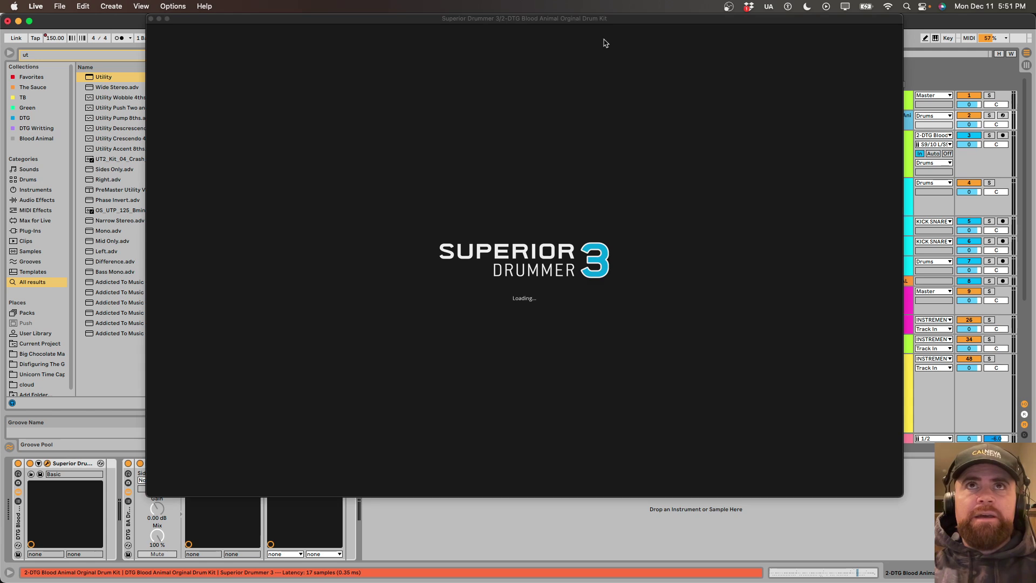
mouse_move(563, 22)
mouse_down()
mouse_move(550, 36)
mouse_move(548, 18)
mouse_up()
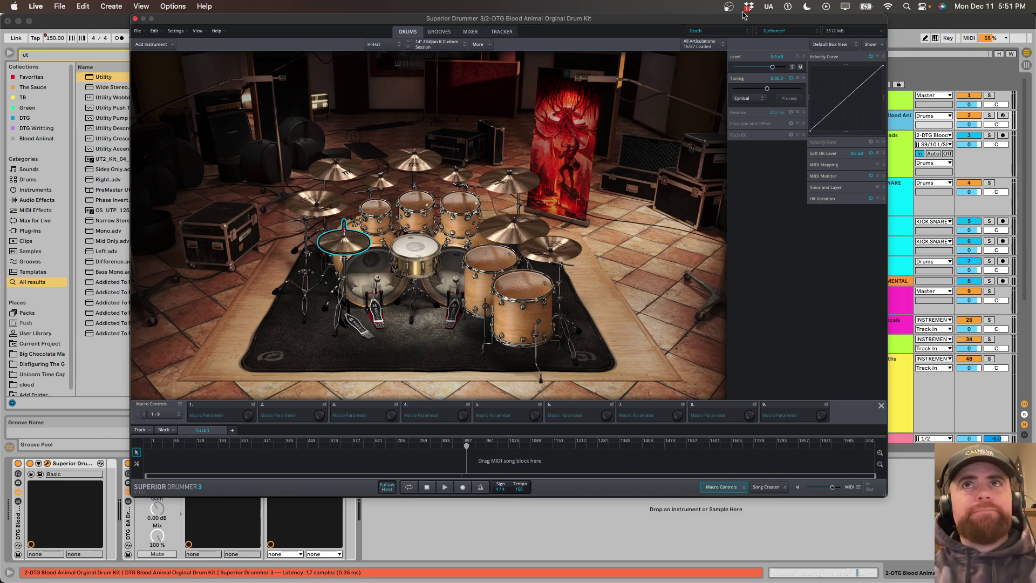
Move the Superior Drummer window clear of the transport, show its mixer and briefly play the song to watch the channel levels.
drag(667, 20, 664, 58)
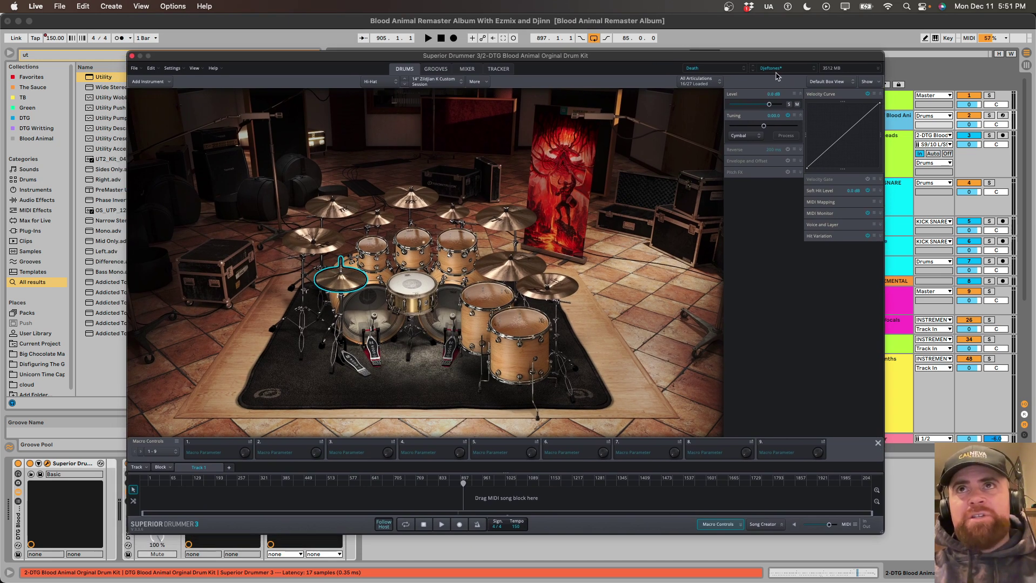
click(466, 68)
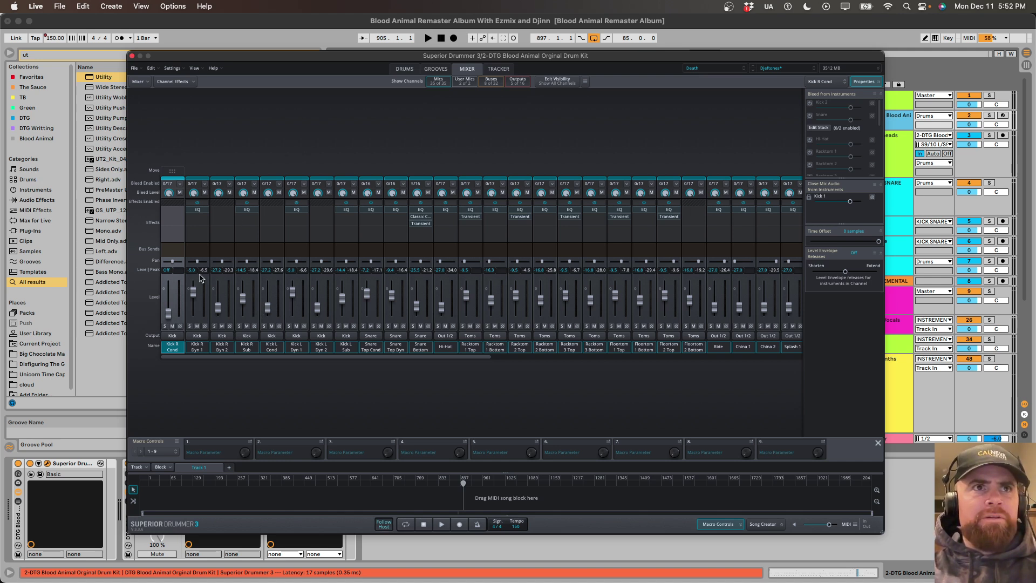
key(space)
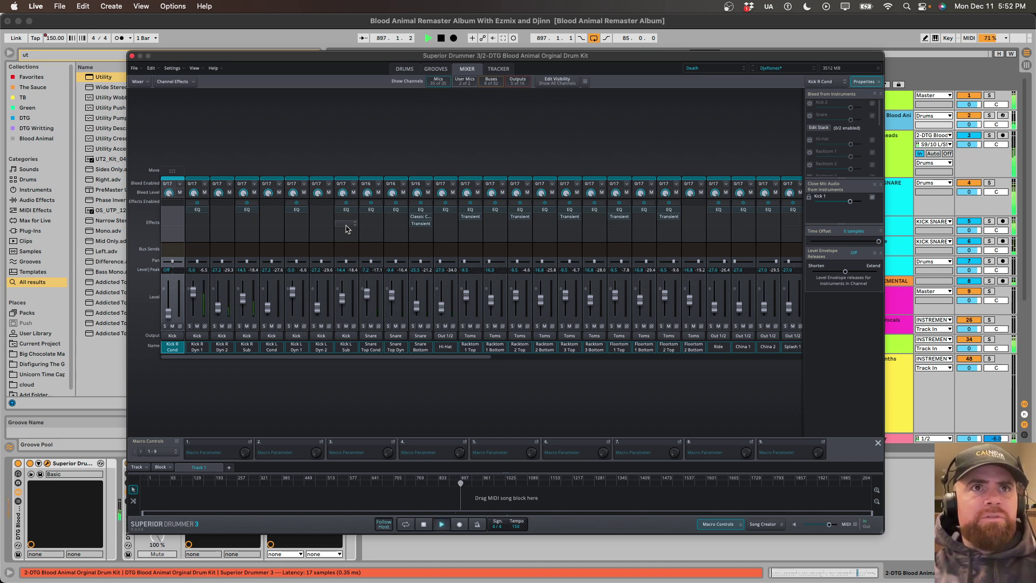
key(space)
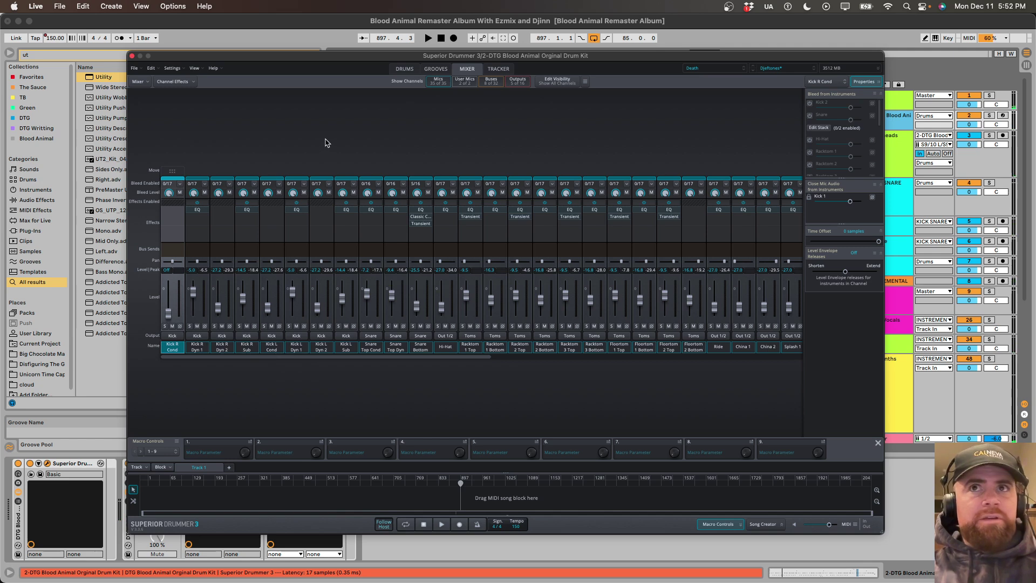
Select the Out 1/2 channel in the Superior Drummer mixer and view its Tape Simulator settings, closing the effect window.
scroll(325, 142, right, 10)
scroll(325, 143, right, 8)
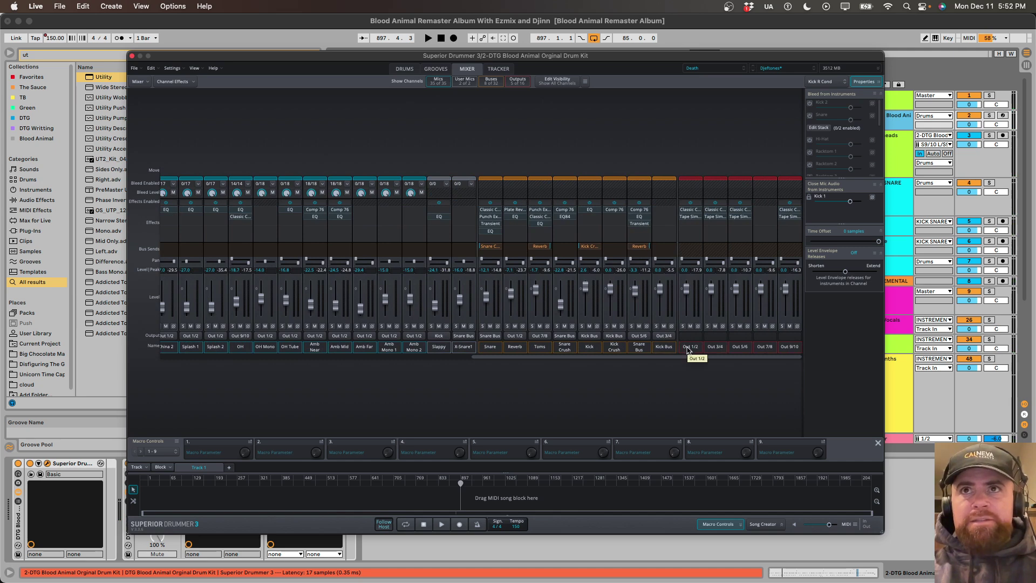
click(688, 349)
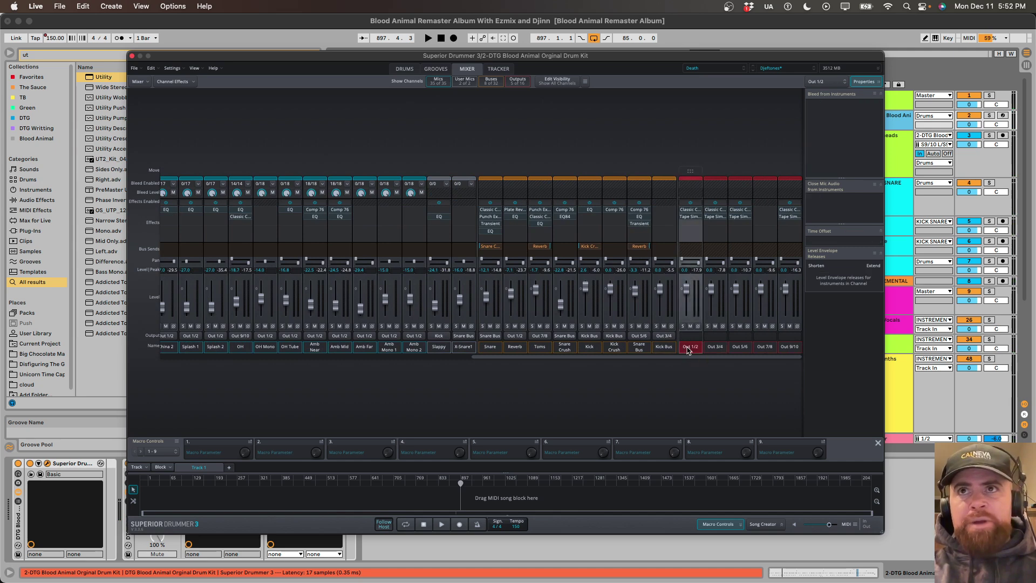
click(691, 216)
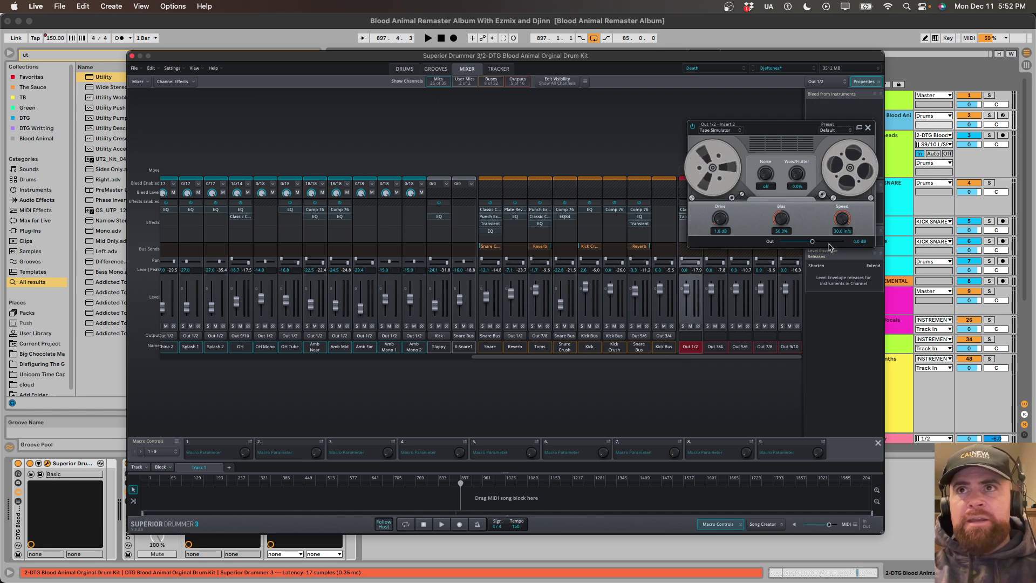
click(867, 127)
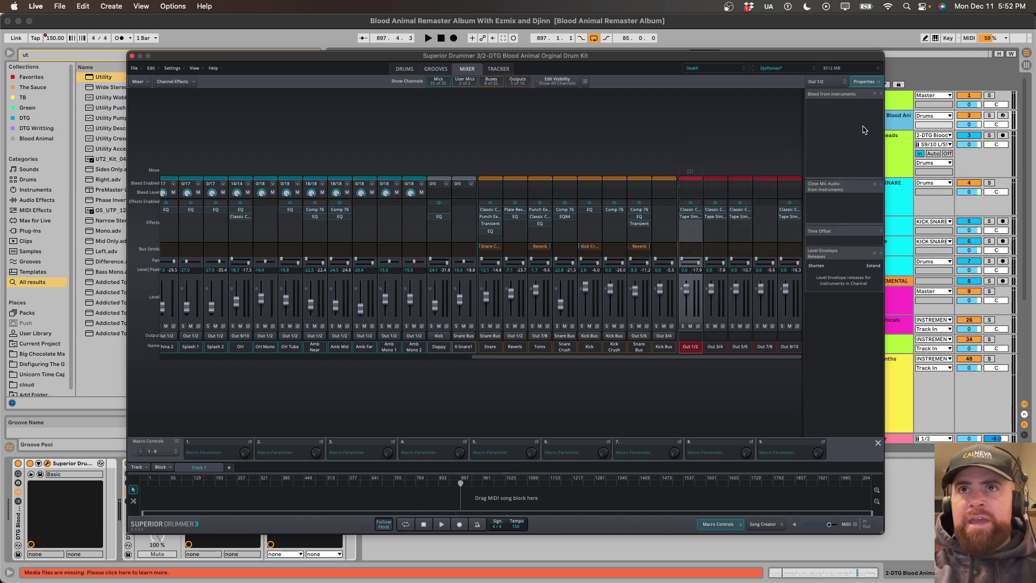
Check the Tape Simulator inserts on the Out 3/4, Out 9/10 and Out 5/6 channels, closing each effect window.
click(714, 216)
click(870, 131)
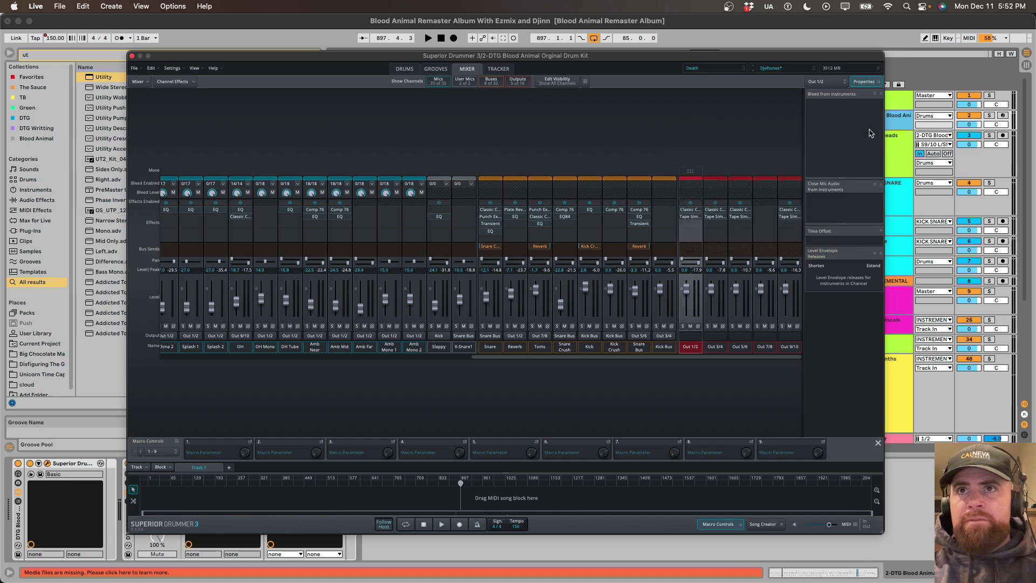
click(789, 216)
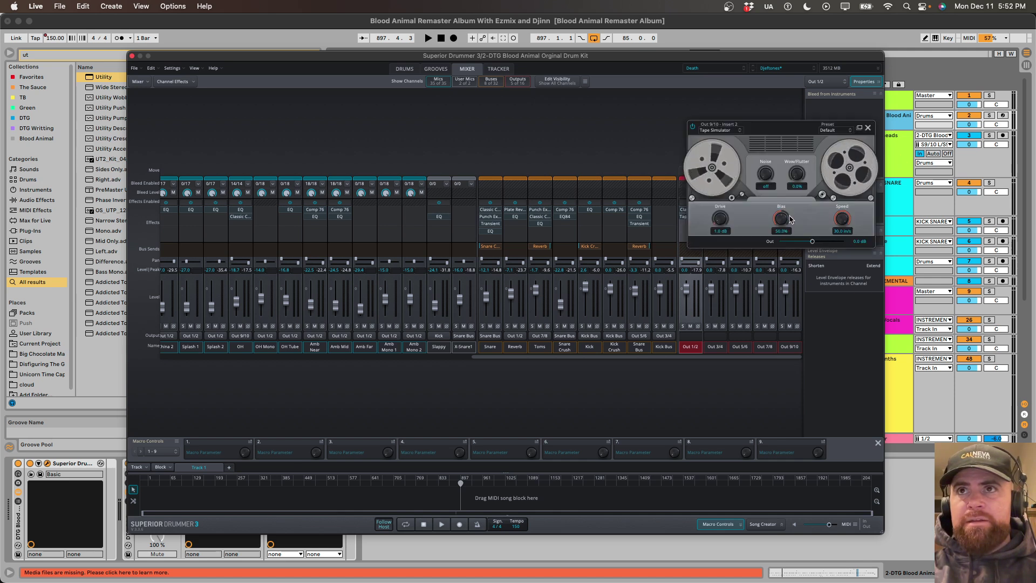
click(870, 131)
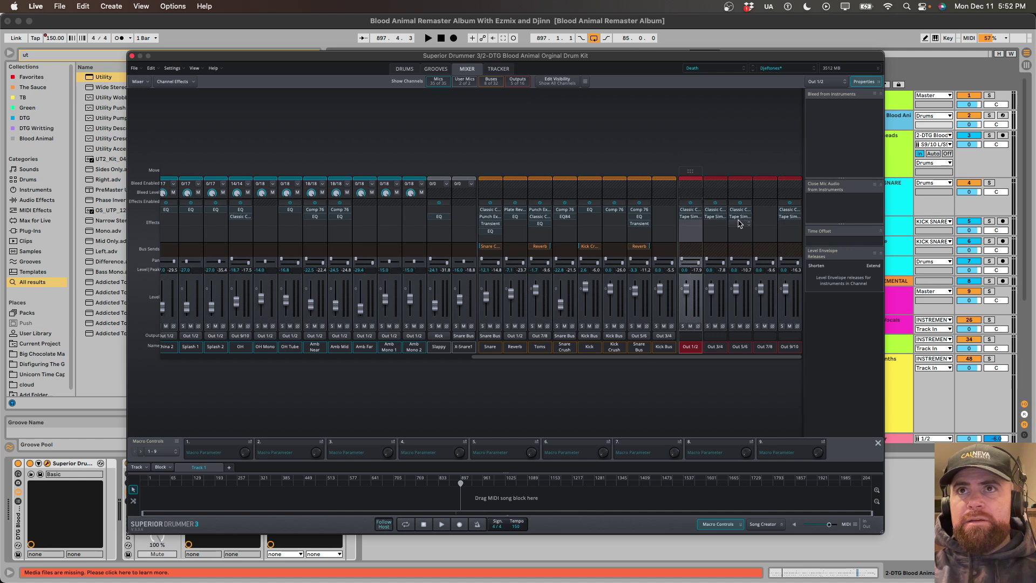
click(748, 217)
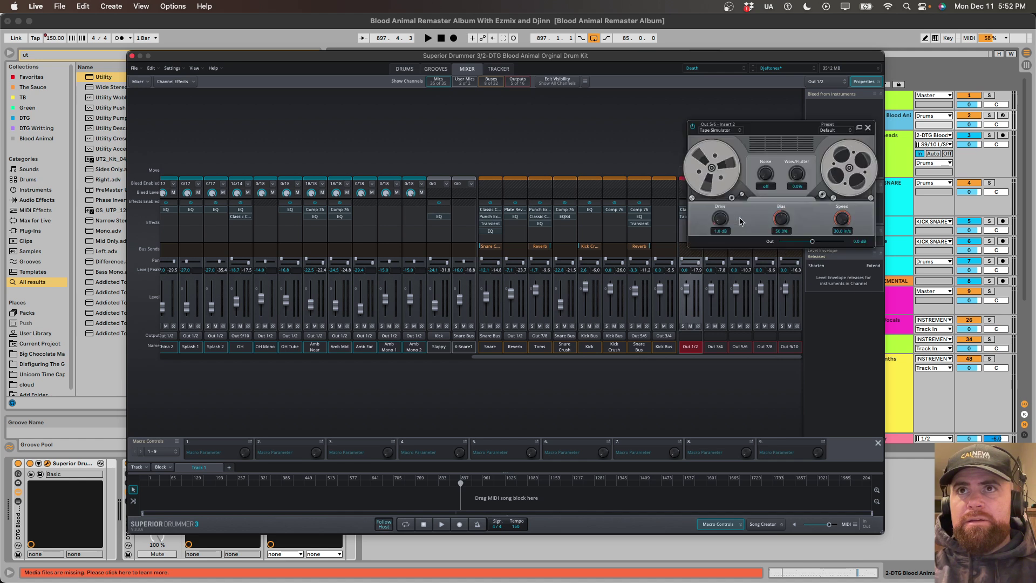
click(868, 128)
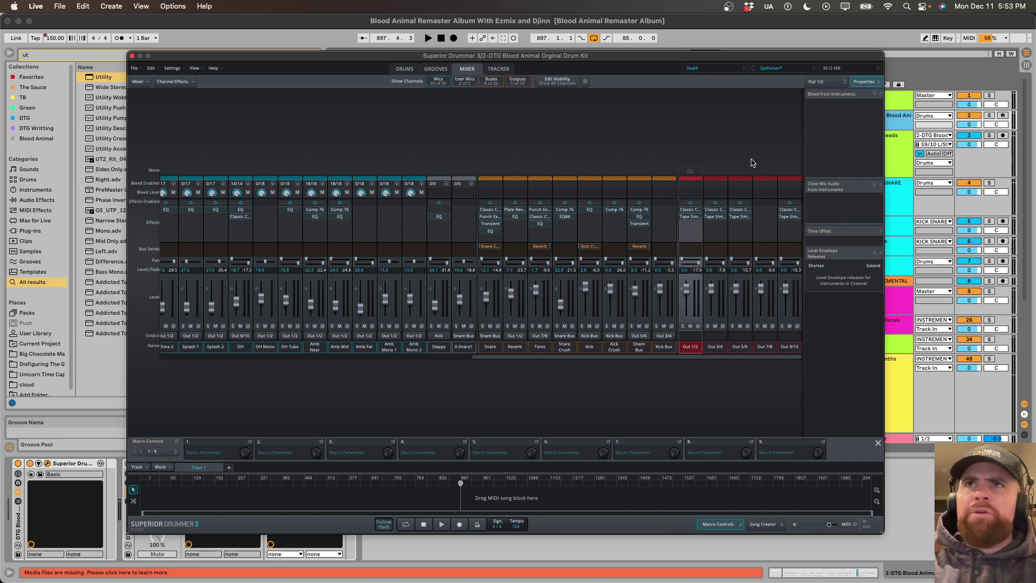
Return to the drum kit view, select the snare drum and look through the list of installed sound libraries.
click(405, 69)
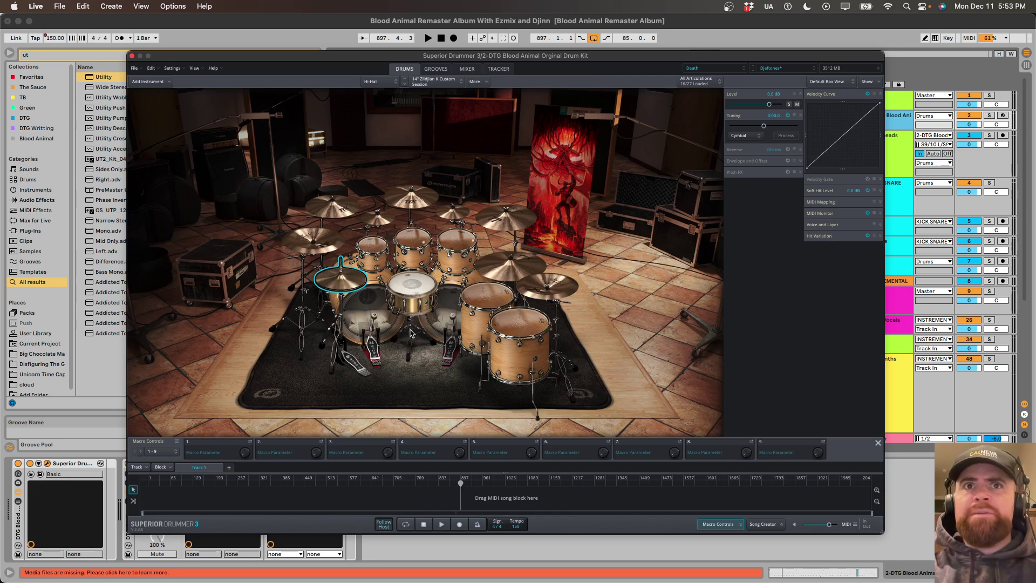
click(406, 285)
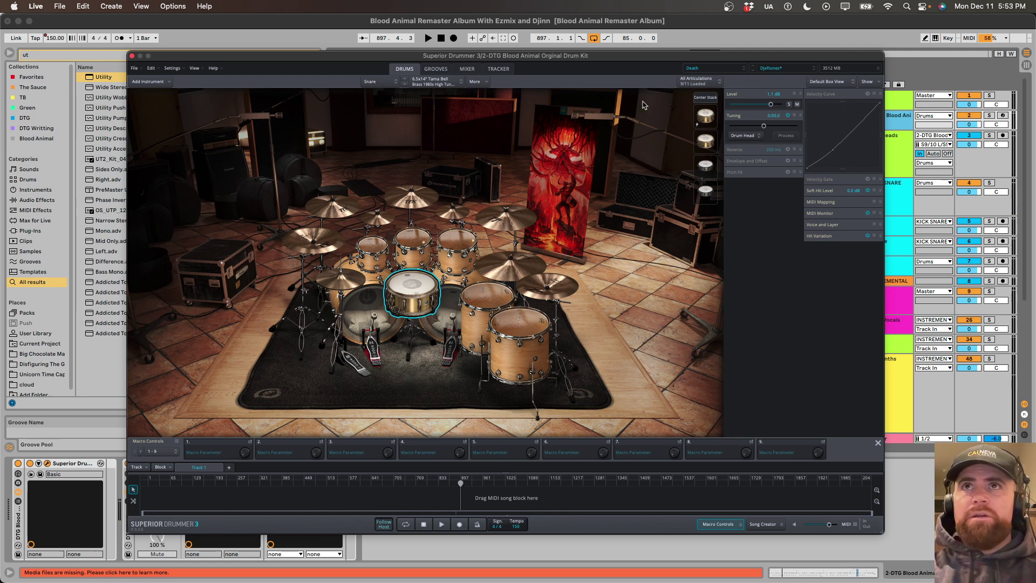
click(727, 67)
click(727, 67)
click(727, 68)
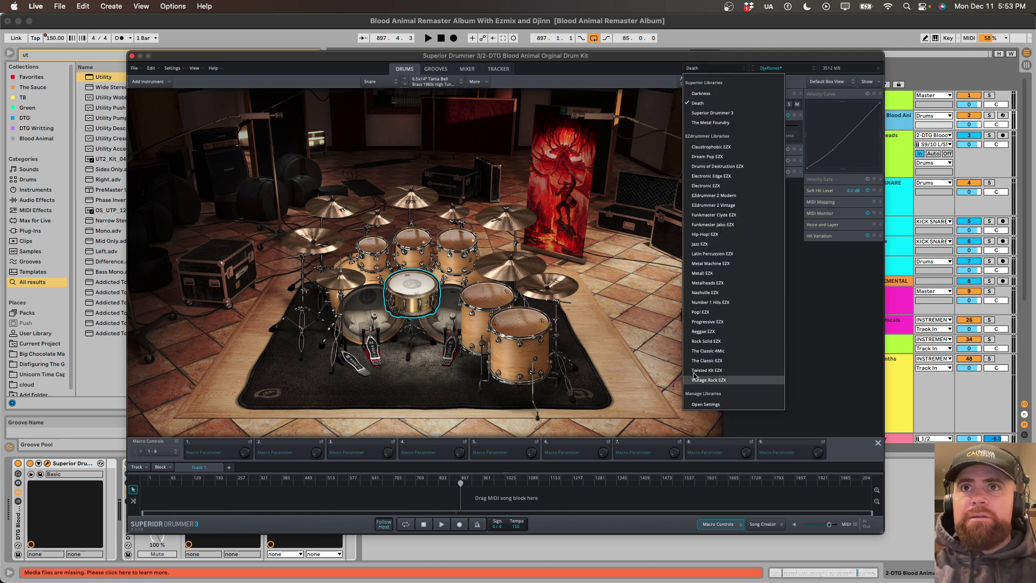
click(793, 65)
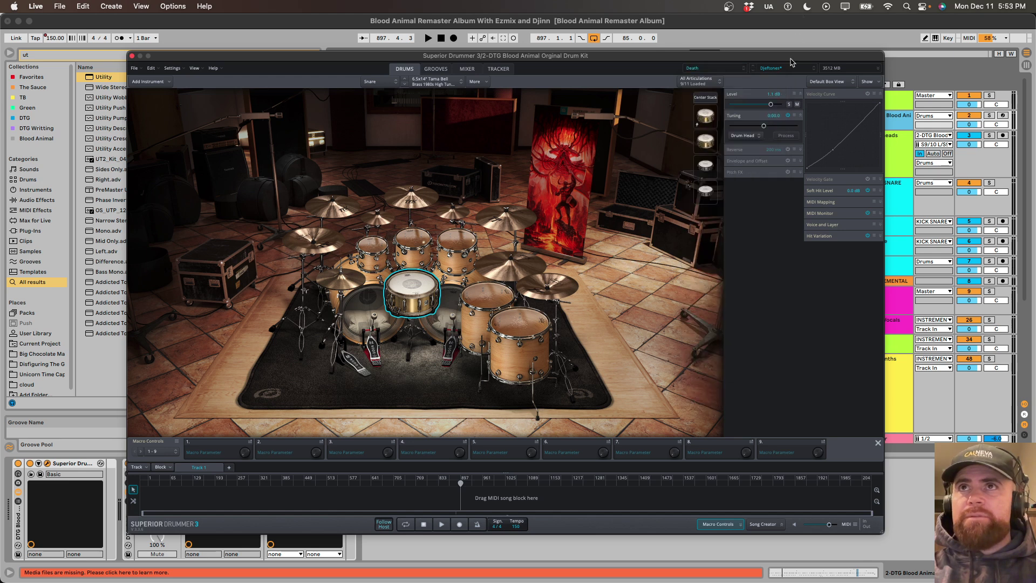
View the Mark Lewis drum and mixer presets without changing the preset, and close the Superior Drummer window.
click(785, 69)
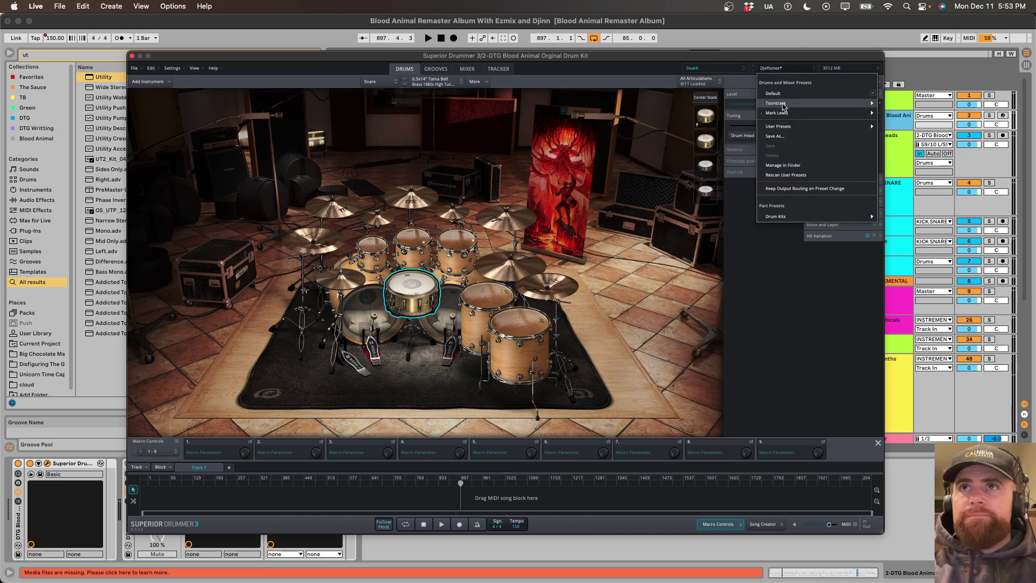
mouse_move(783, 114)
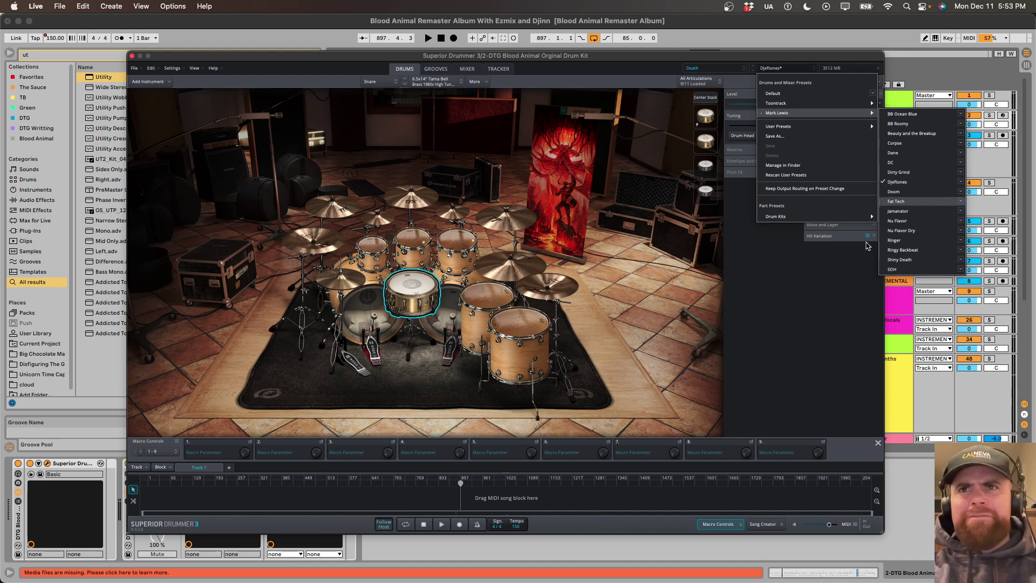
click(779, 330)
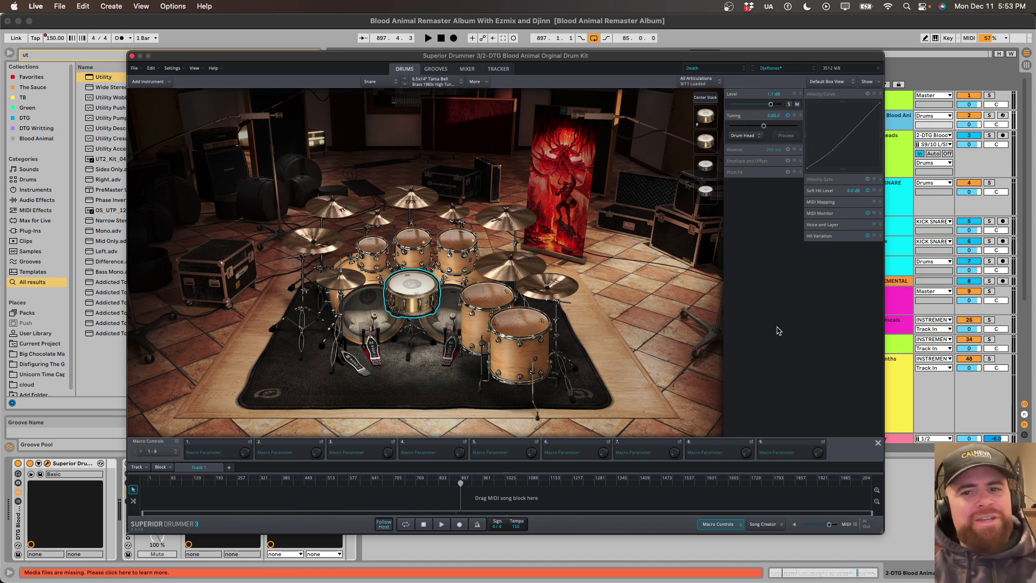
click(132, 56)
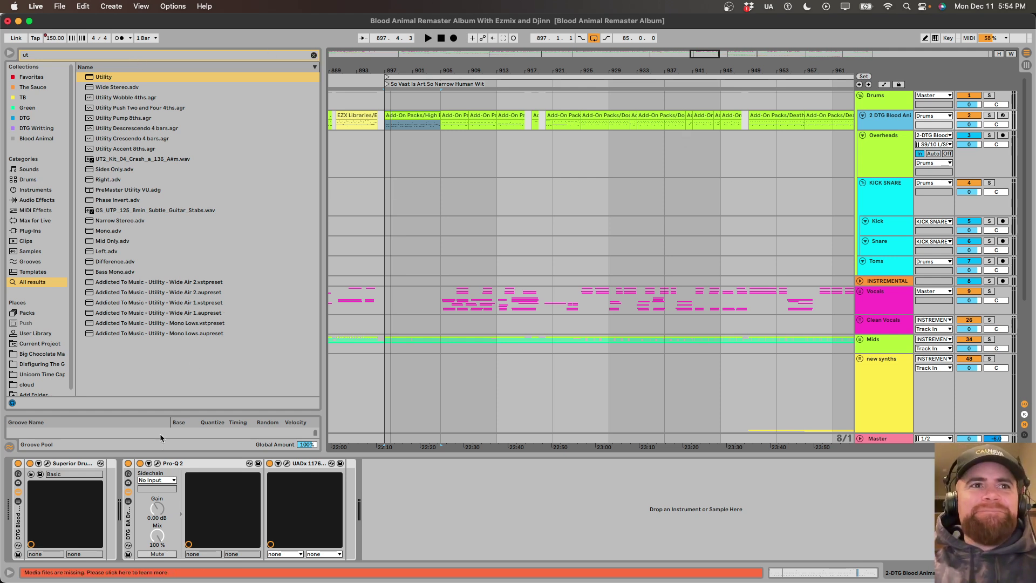
Solo the 2-DTG Blood Animal drum kit track and play it from bar 929.
click(990, 117)
key(space)
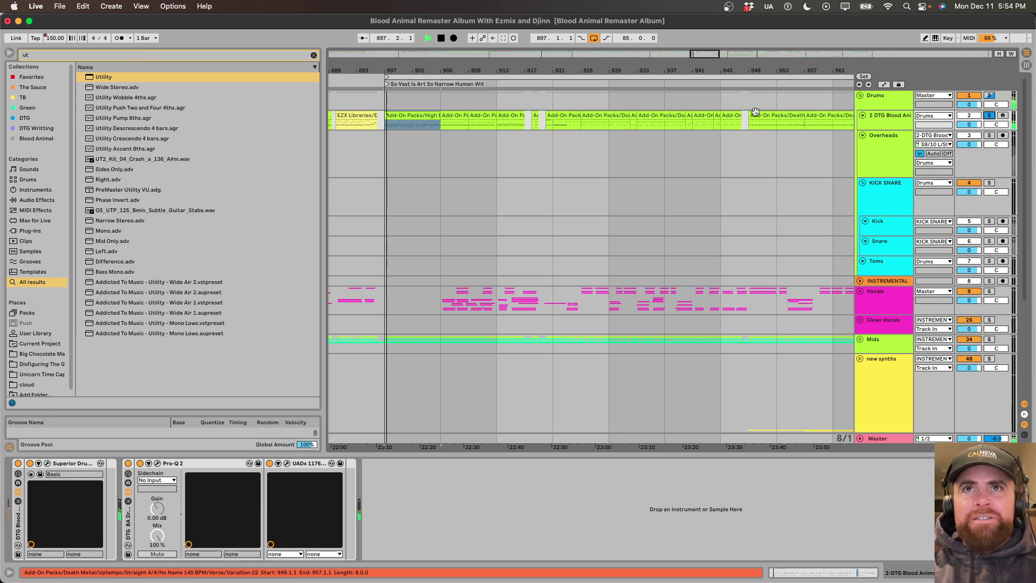
click(610, 132)
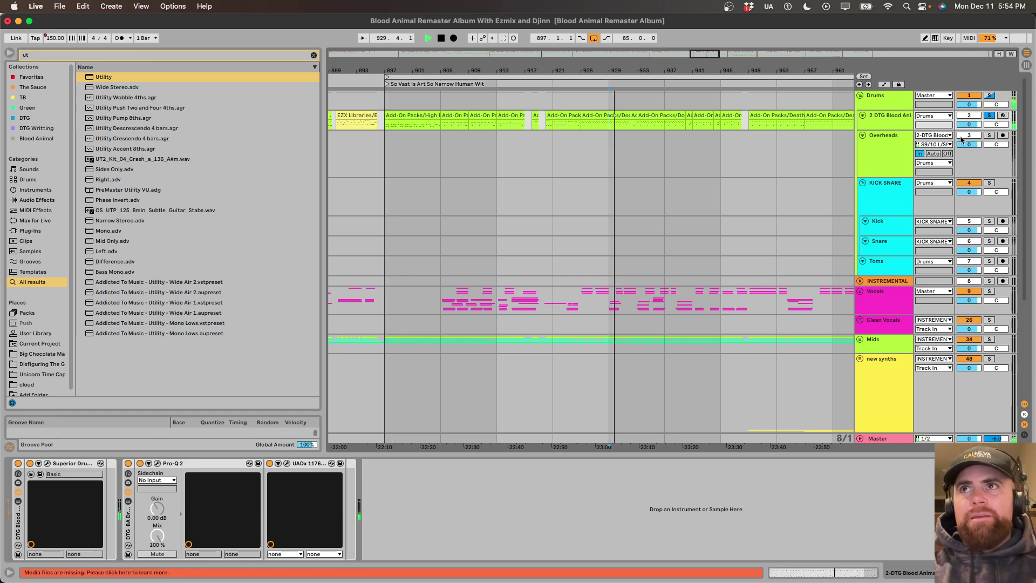
Listen briefly to the Overheads track in solo, stop playback and return the solo to the 2-DTG Blood Animal drum kit track.
click(989, 135)
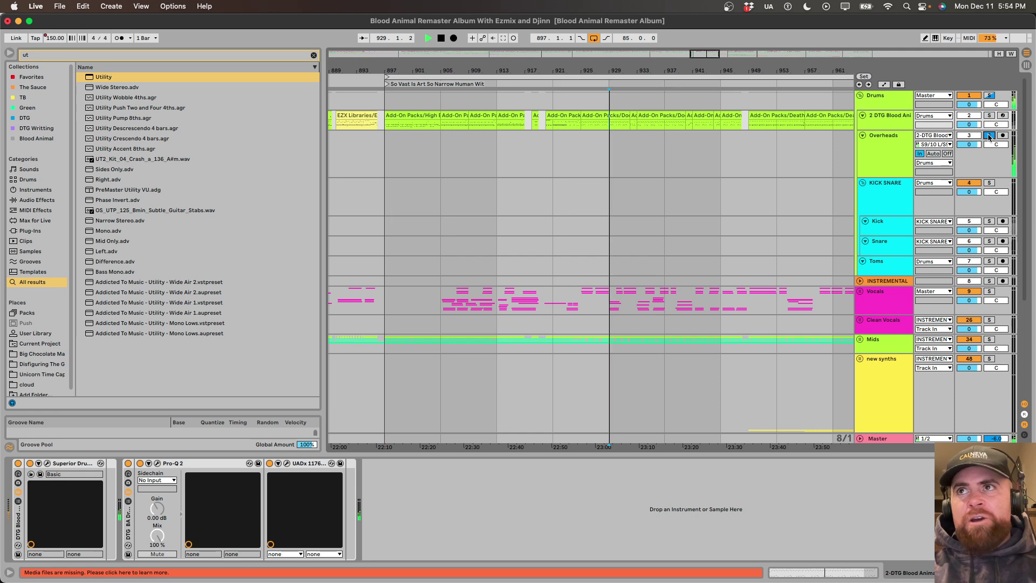
key(space)
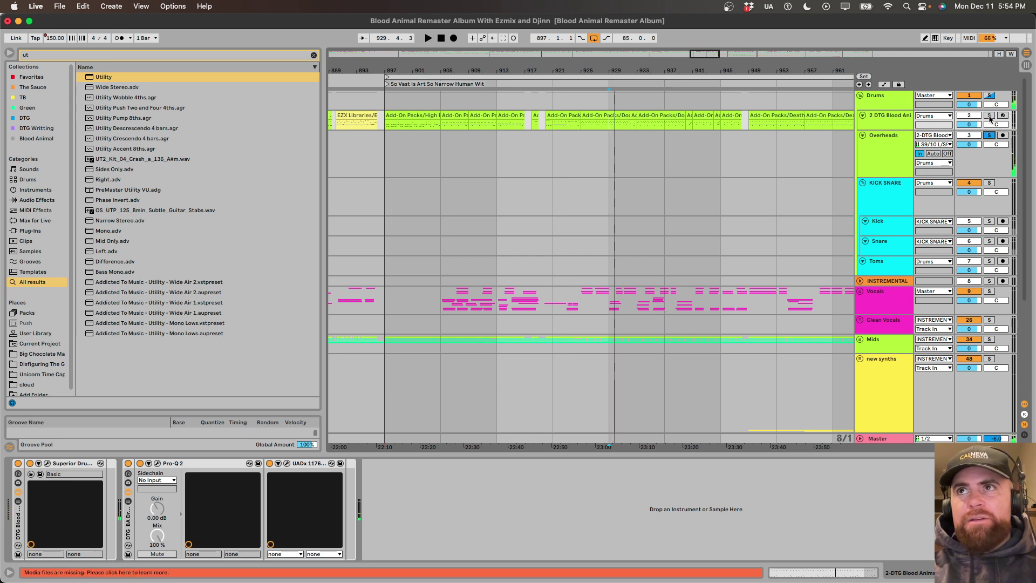
click(990, 116)
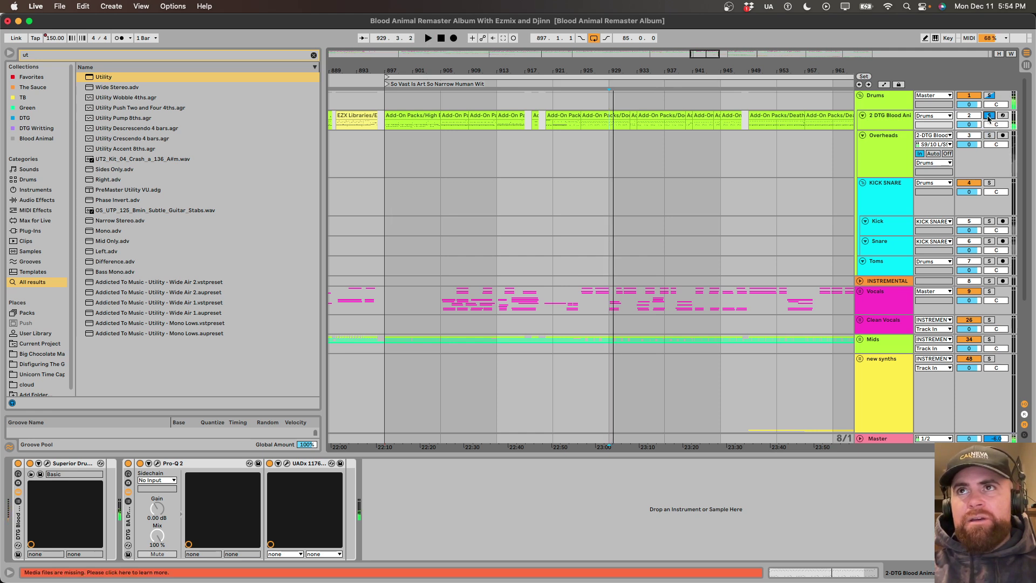
Select the drum kit track and play it while bypassing and re-enabling the UADx 1176 compressor to compare the sound.
click(882, 121)
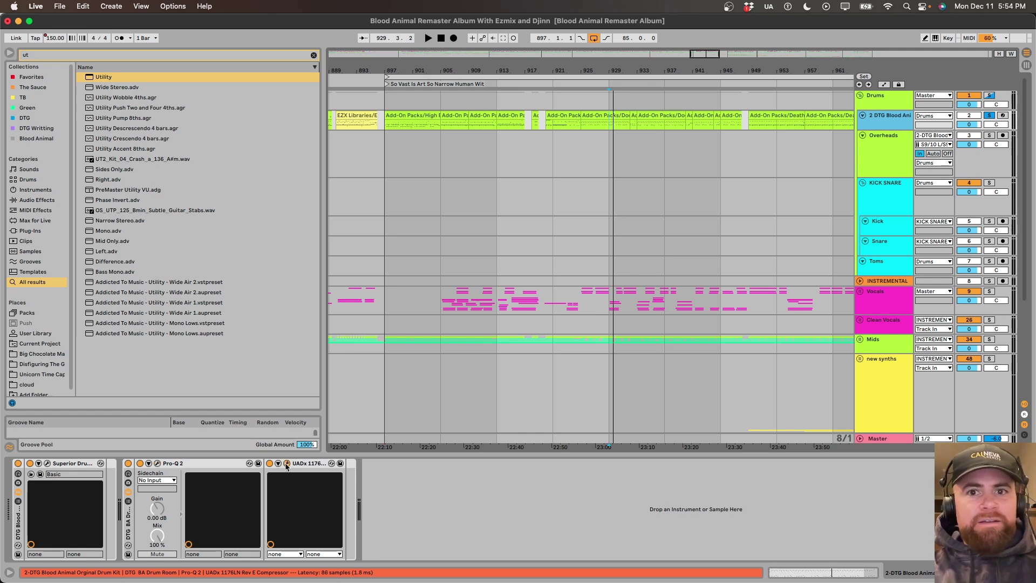
key(space)
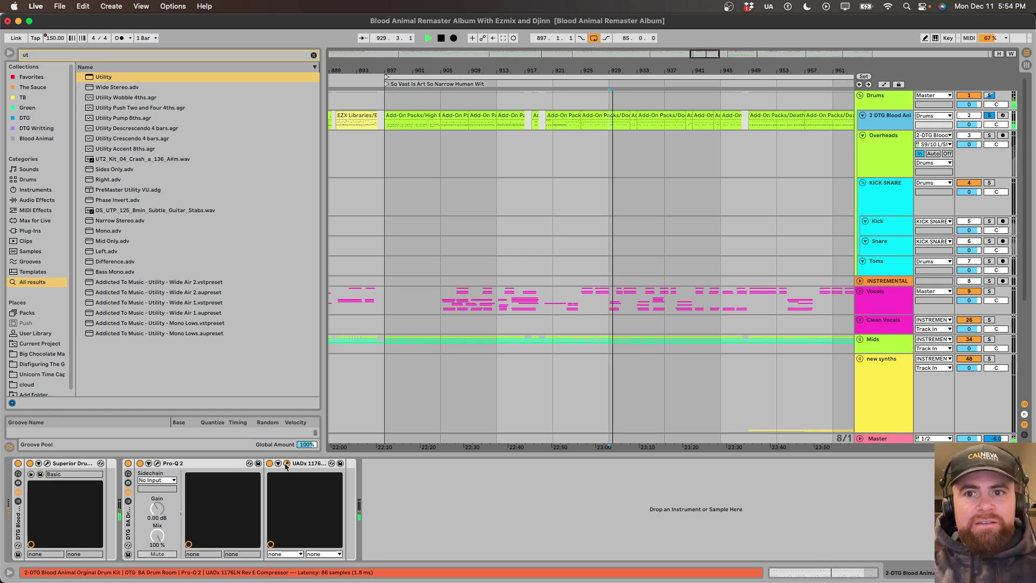
click(269, 464)
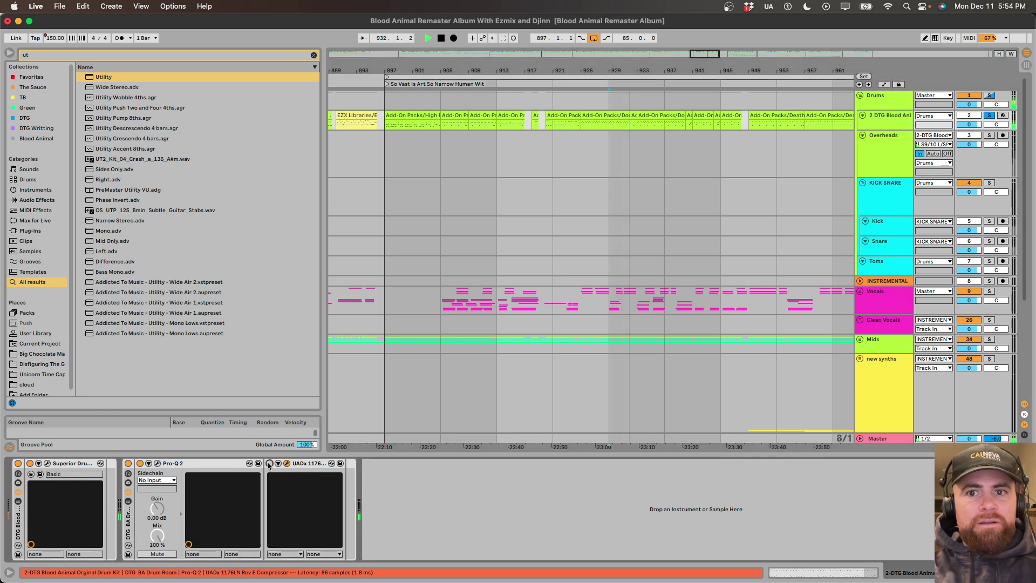
click(270, 463)
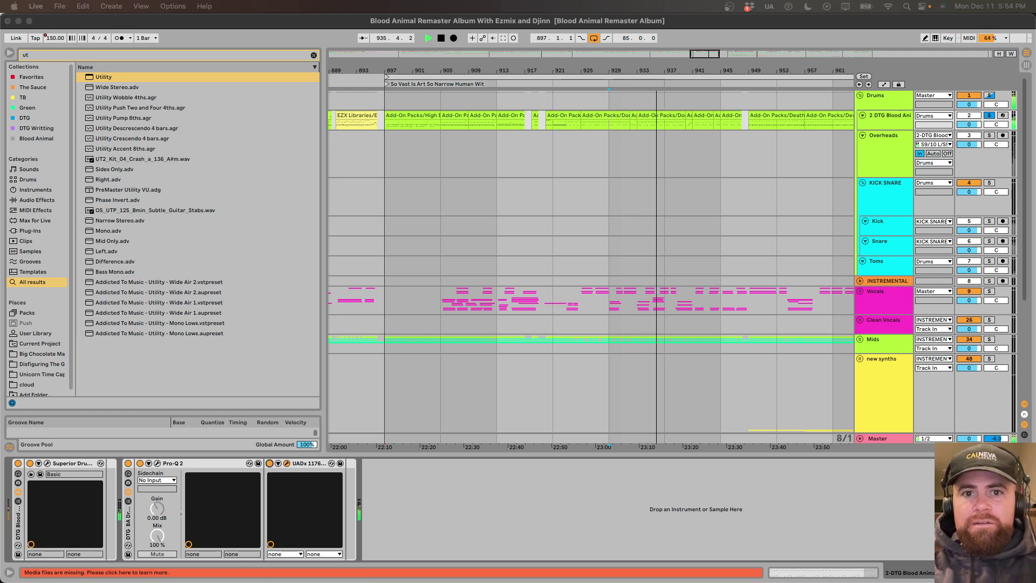
Unsolo the drum kit track and play the full mix from bar 929, toggling the kit's solo on and off before stopping.
click(992, 117)
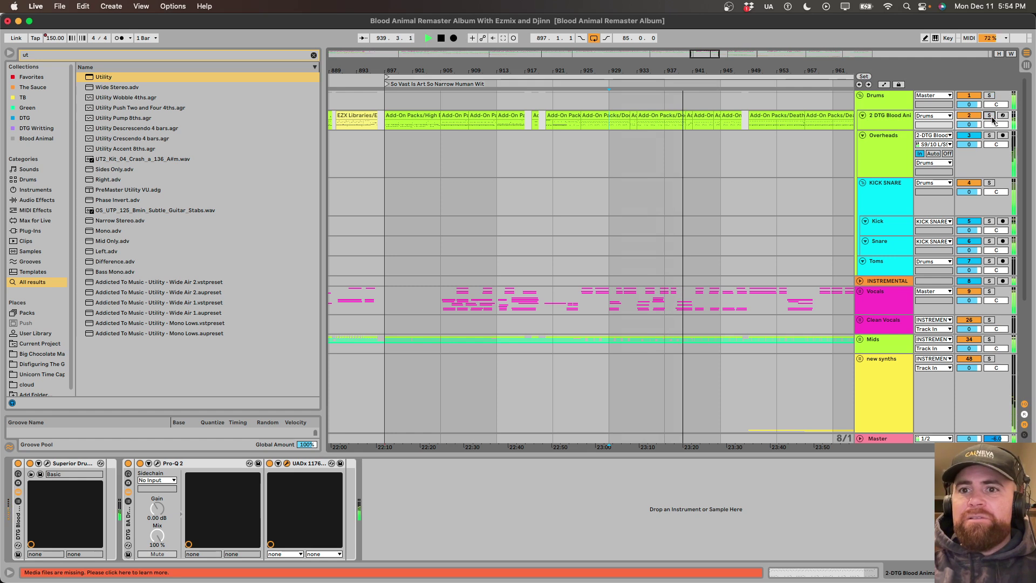
key(space)
key(space)
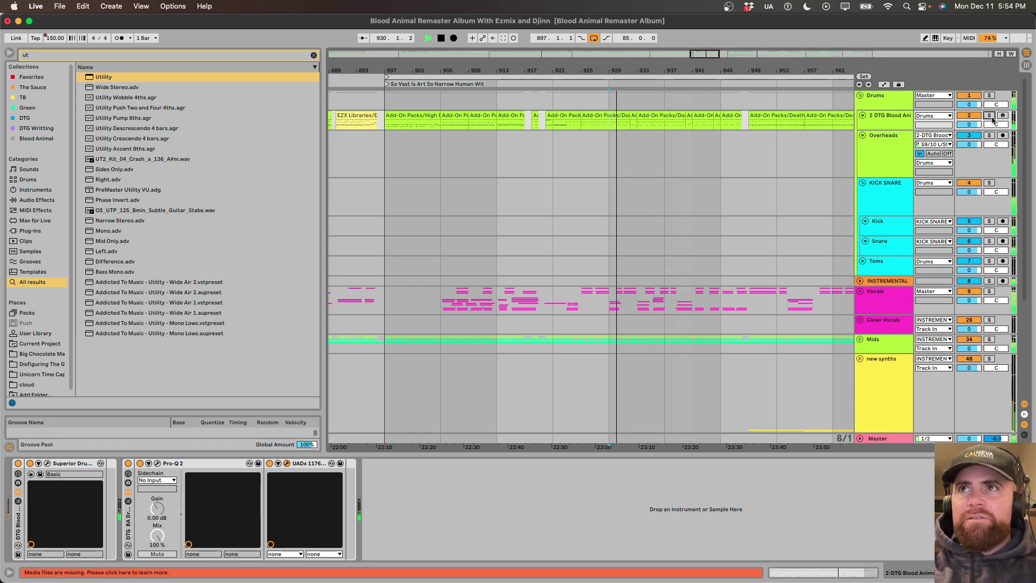
click(991, 116)
click(991, 116)
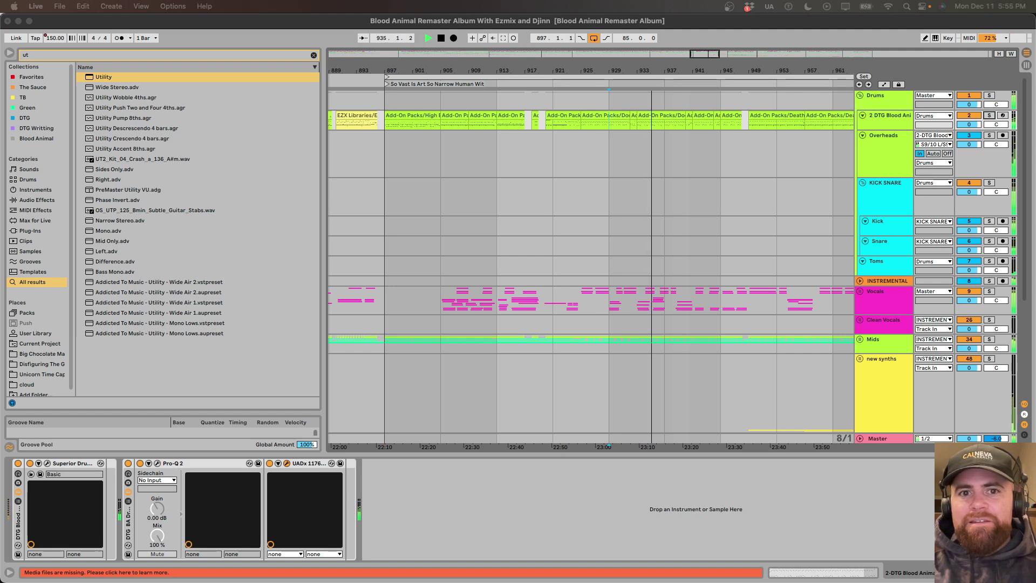
key(space)
Select the Overheads track to show its device chain and solo it.
click(891, 155)
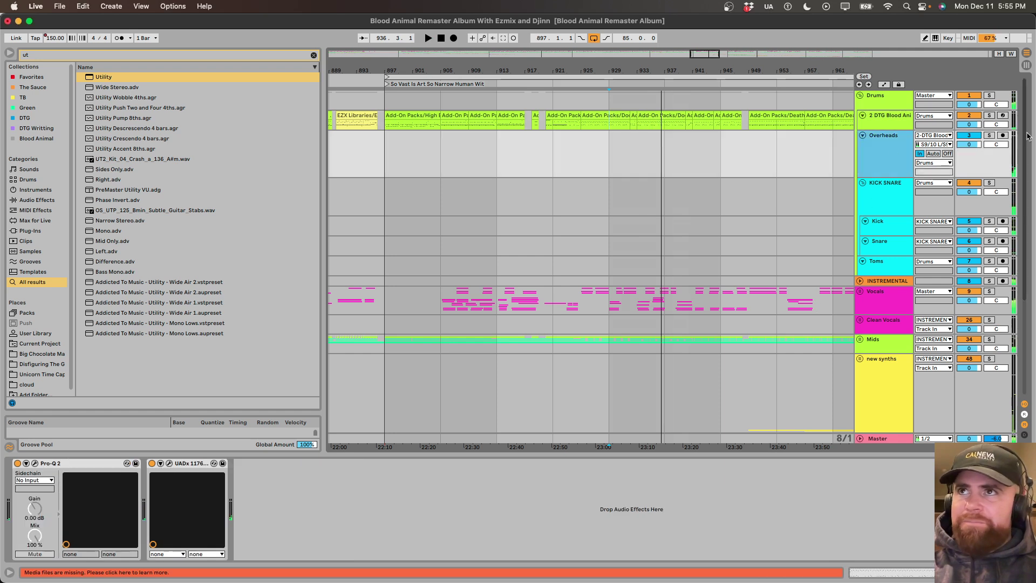
click(991, 135)
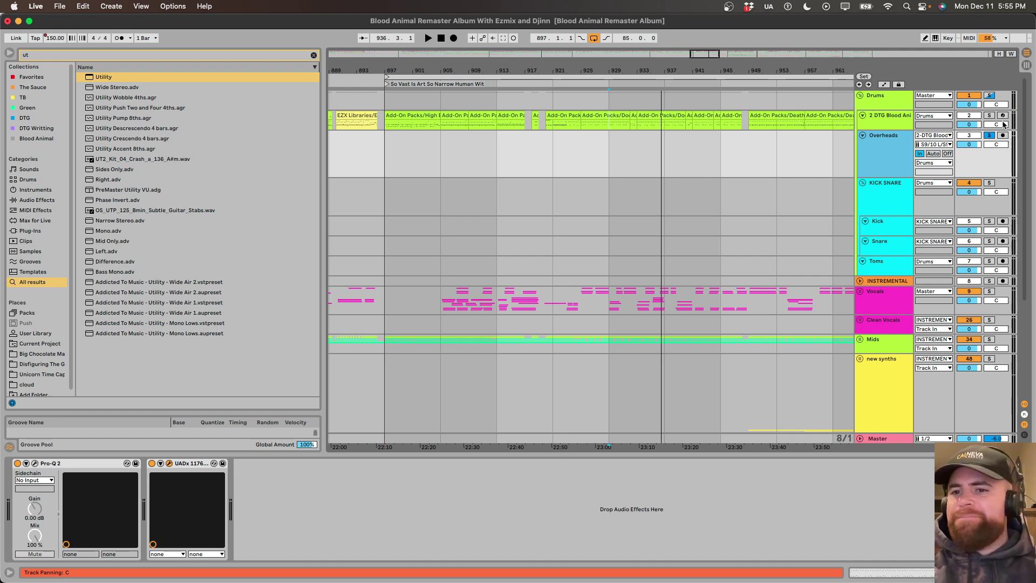
Play the soloed Overheads, add the 2-DTG Blood Animal drum kit track to the solo and select the kit track.
key(space)
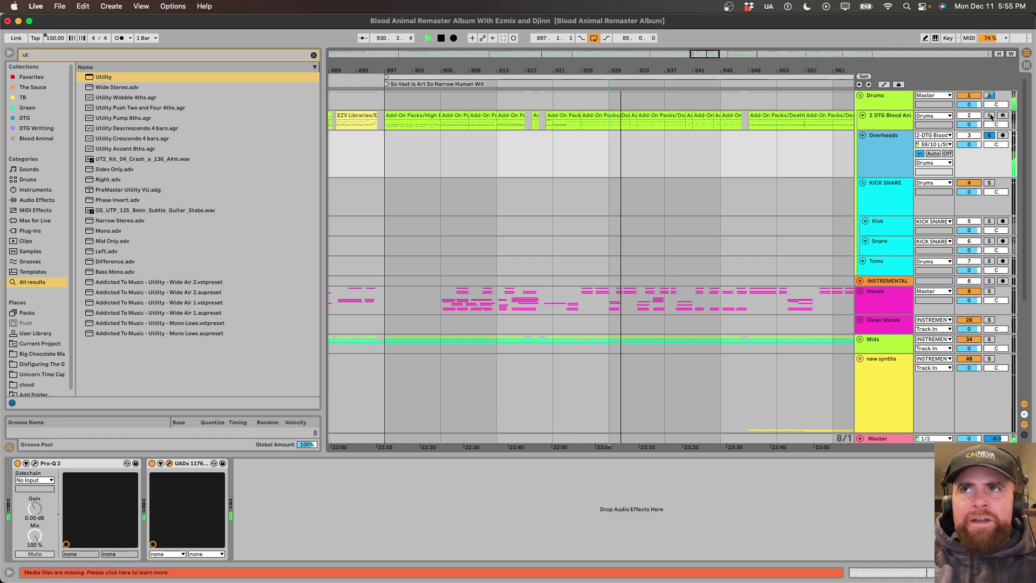
click(990, 116)
click(990, 136)
click(893, 116)
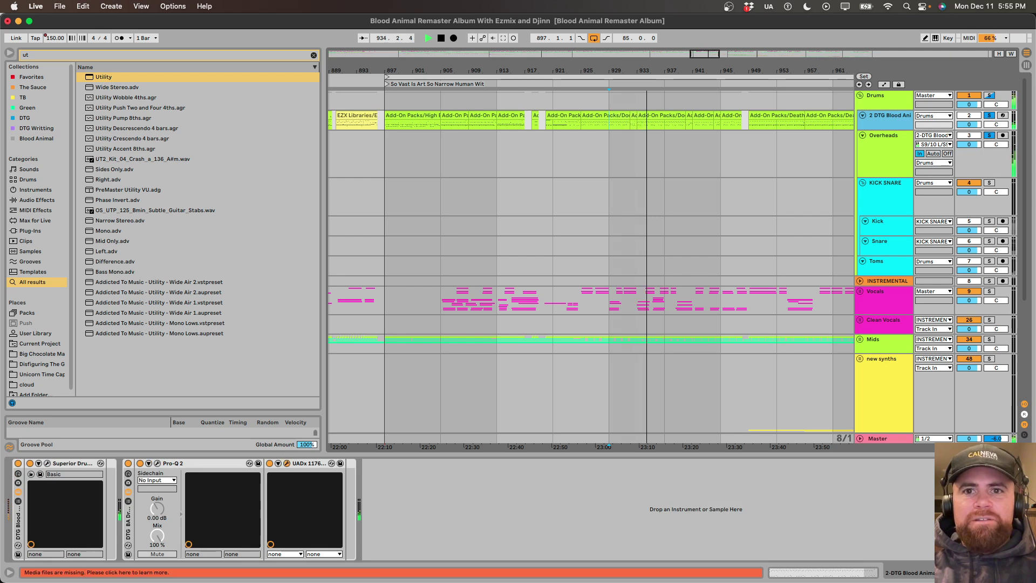
Open the drum kit's UADx 1176 compressor beside the Overheads one and play from bar 929 to compare them.
click(287, 463)
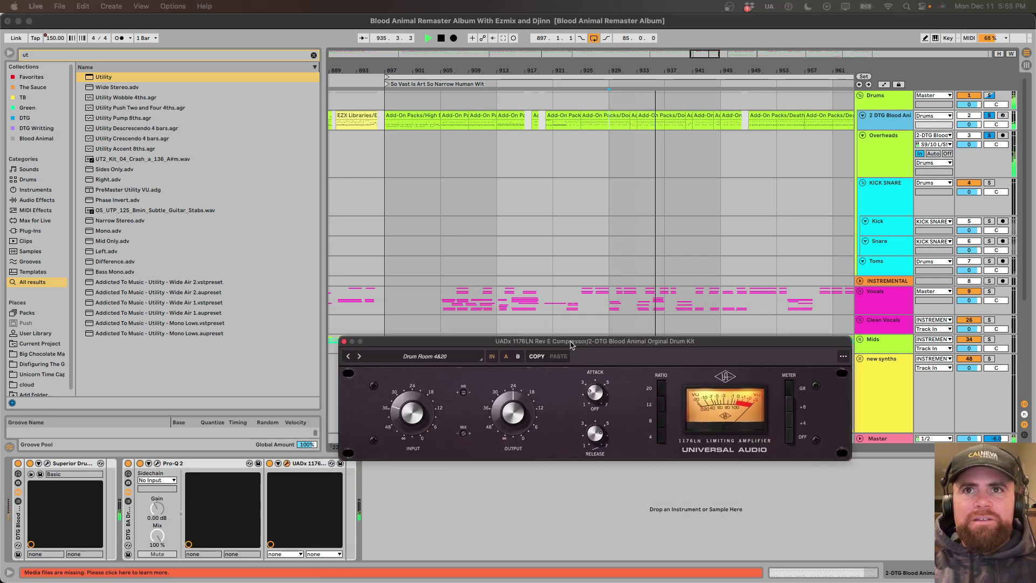
drag(571, 343, 557, 218)
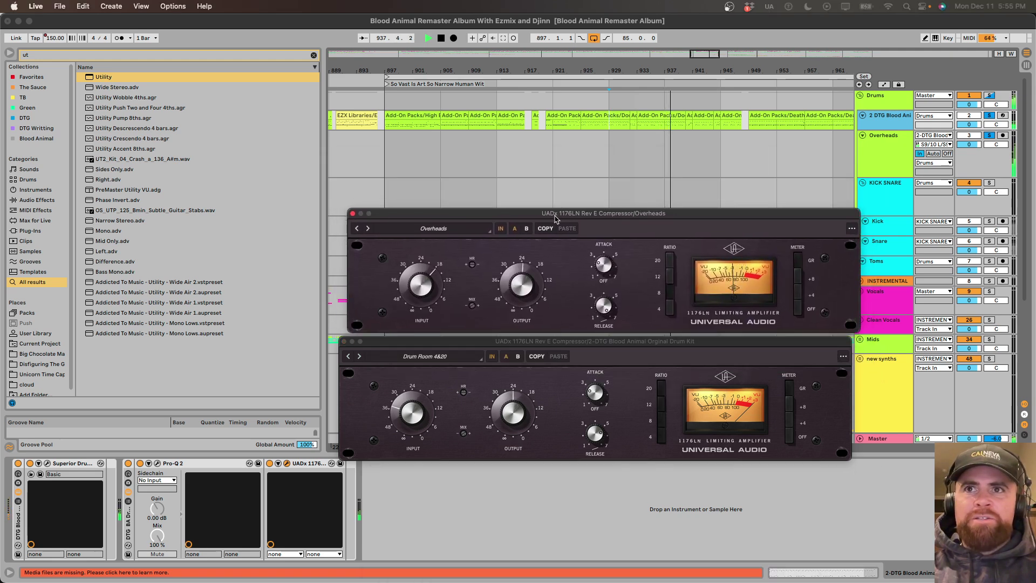
click(400, 394)
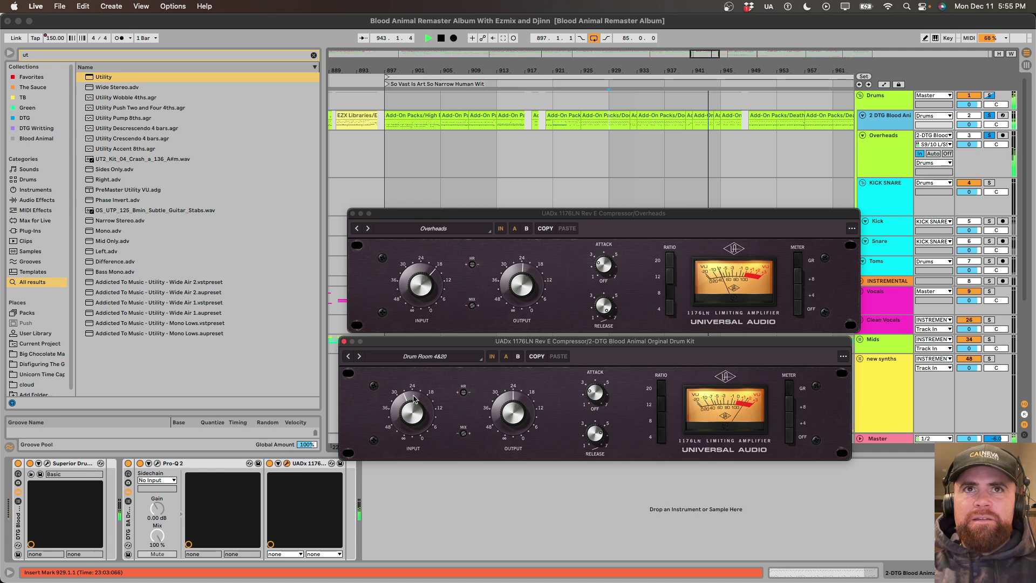
key(space)
key(space)
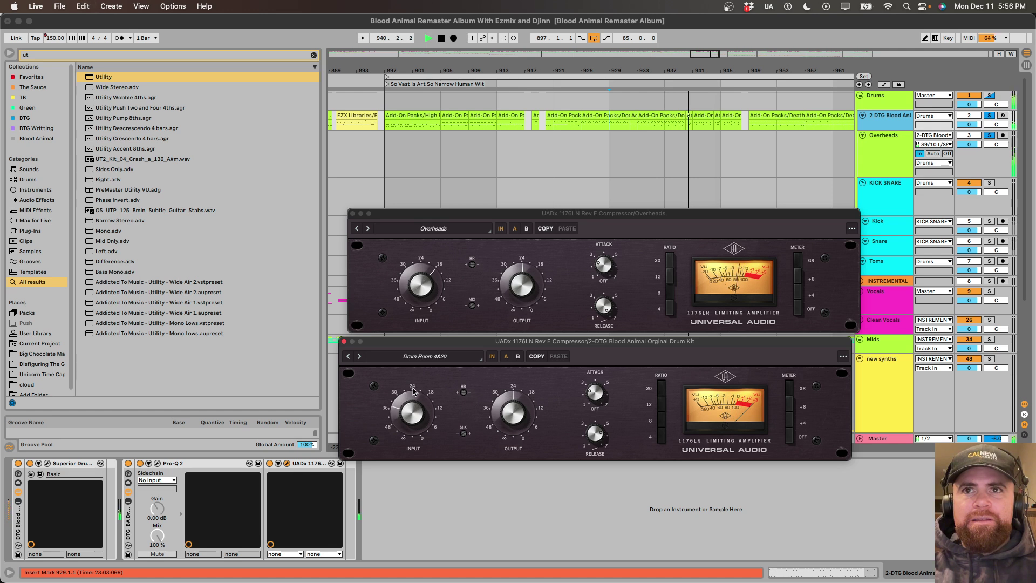
key(space)
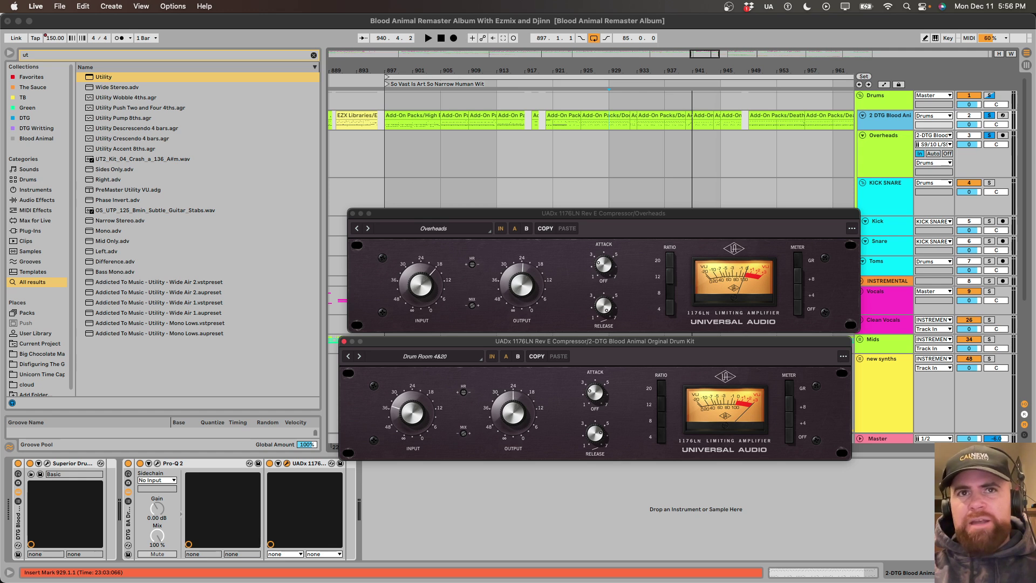
key(space)
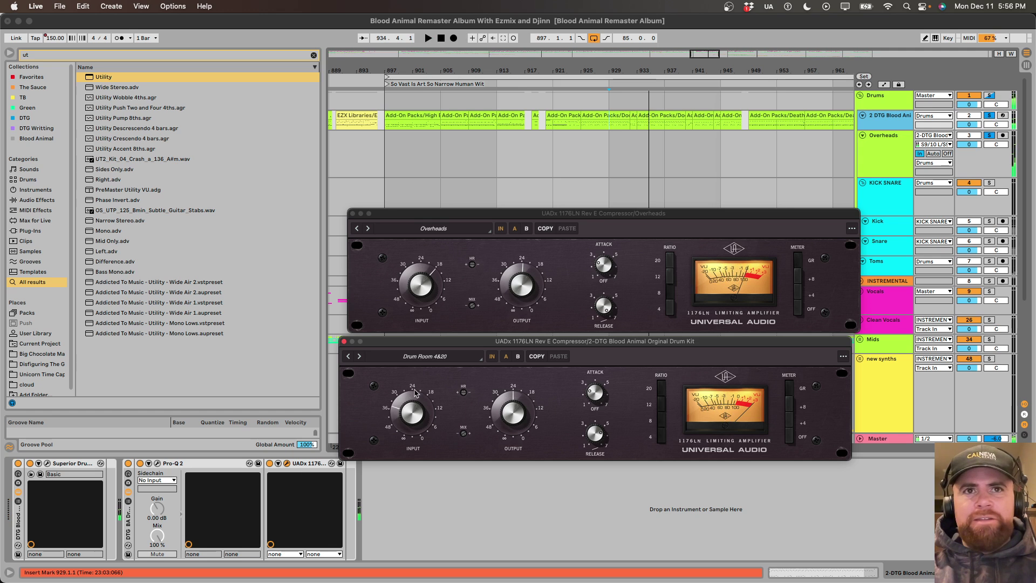
Deactivate the drum kit's UADx 1176 and duplicate it, enabling the copy and opening its settings.
click(299, 464)
key(0)
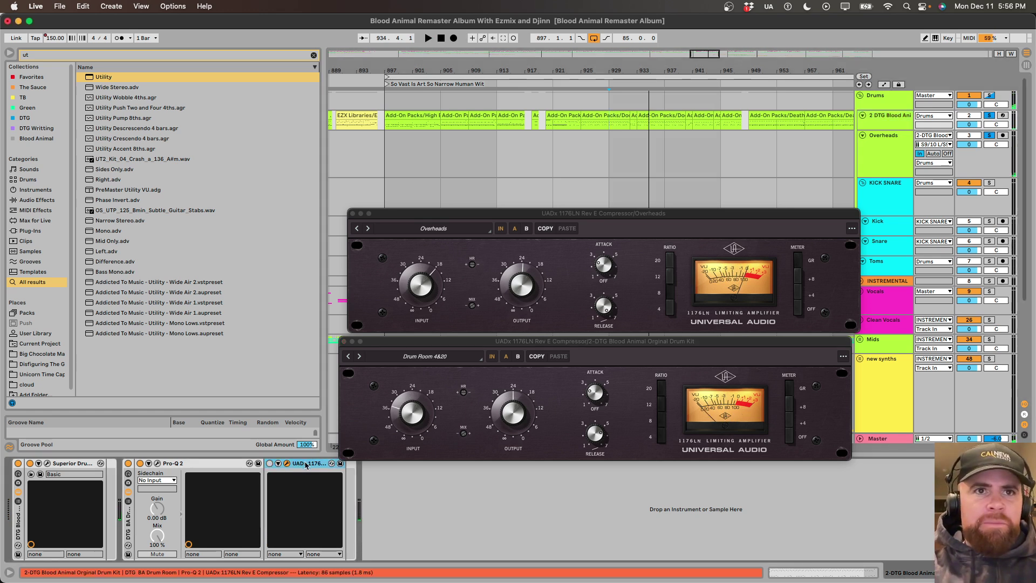
click(344, 342)
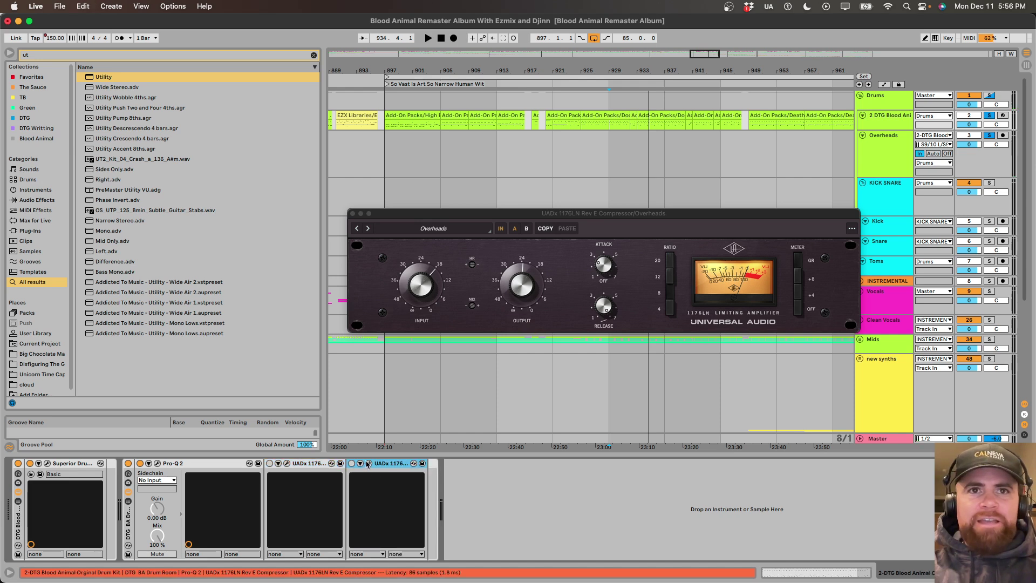
click(351, 463)
click(369, 463)
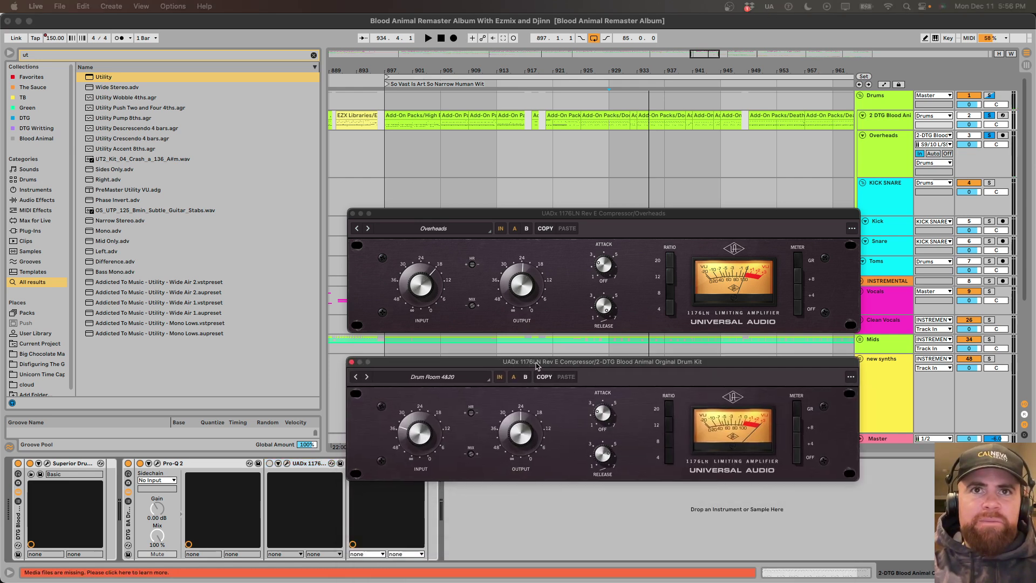
Play the section and switch the solo to the whole Drums group.
key(space)
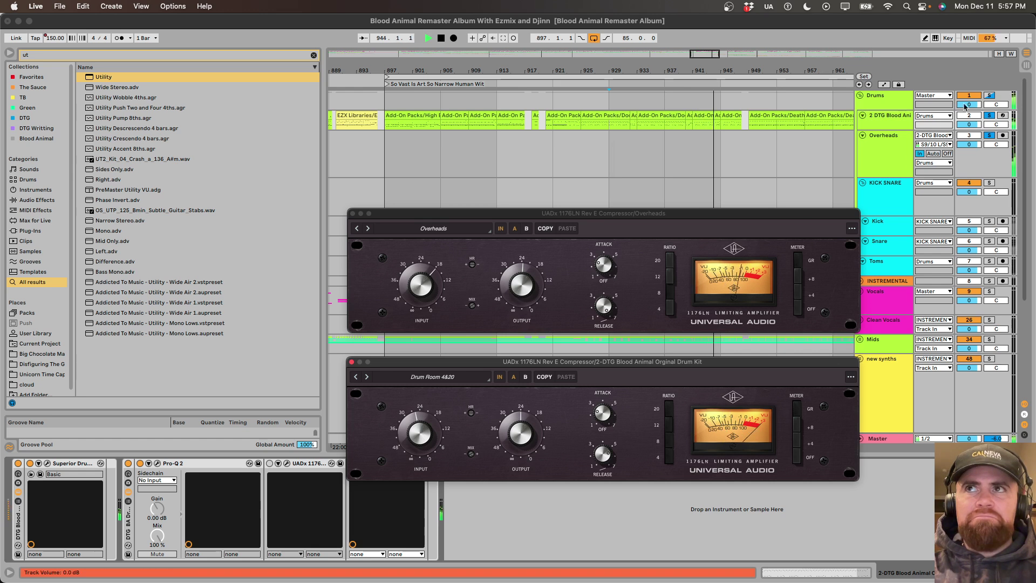
click(990, 95)
click(990, 95)
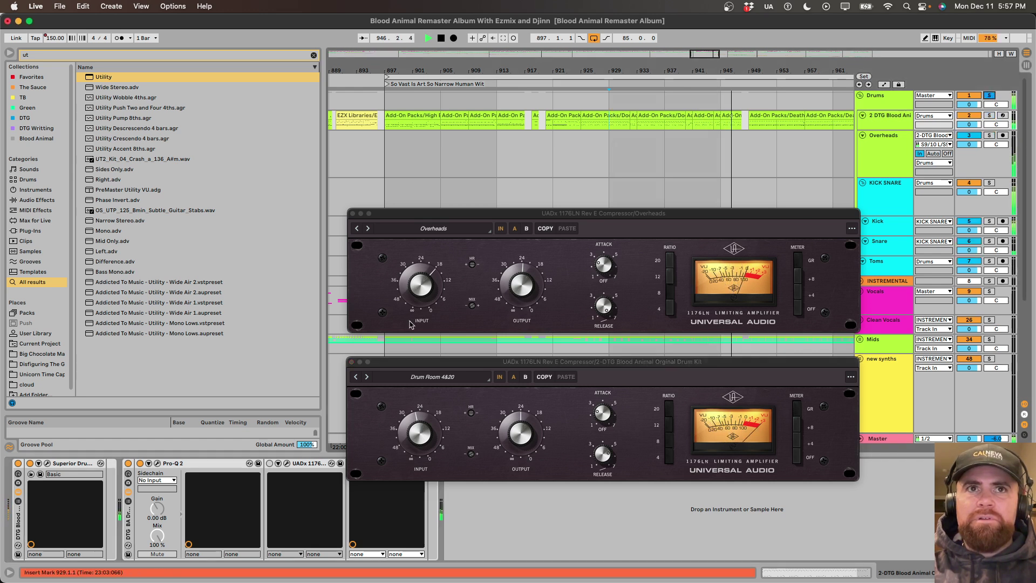
Compare the drum kit's two UADx 1176 compressors by alternating their bypass during playback, leaving the copy active, stop and close both plugin windows.
drag(410, 364, 429, 345)
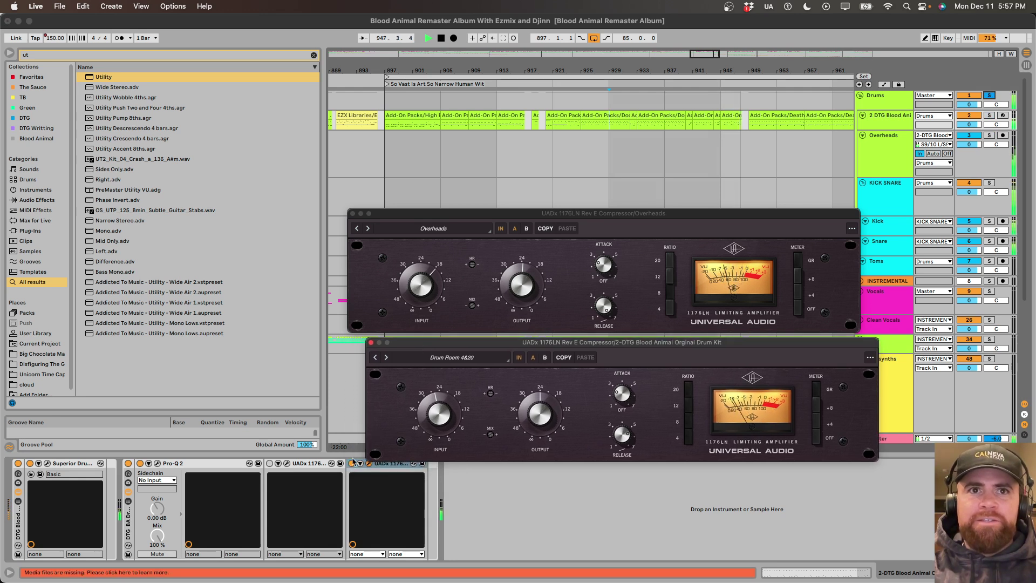
click(351, 463)
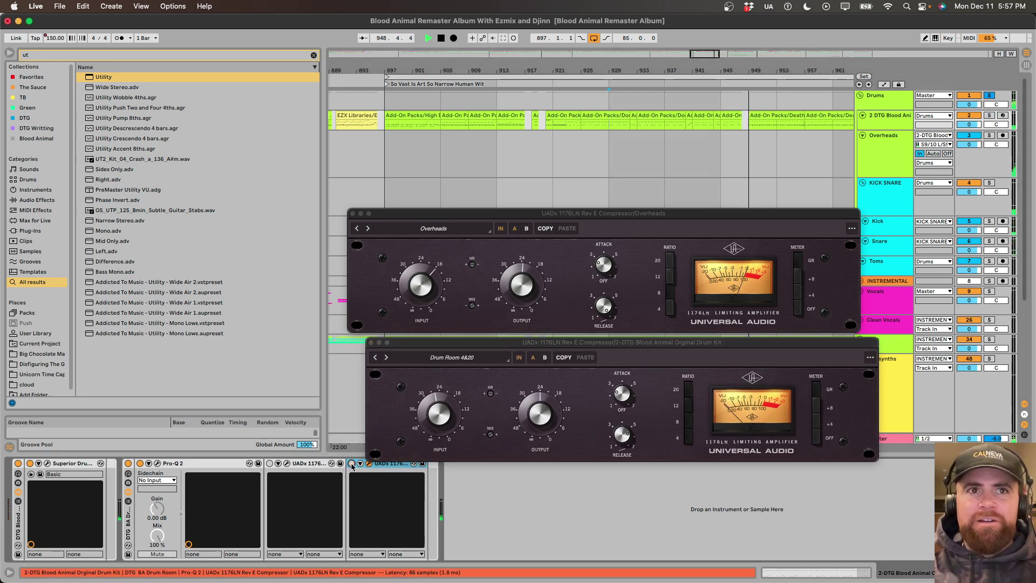
click(269, 463)
key(space)
key(space)
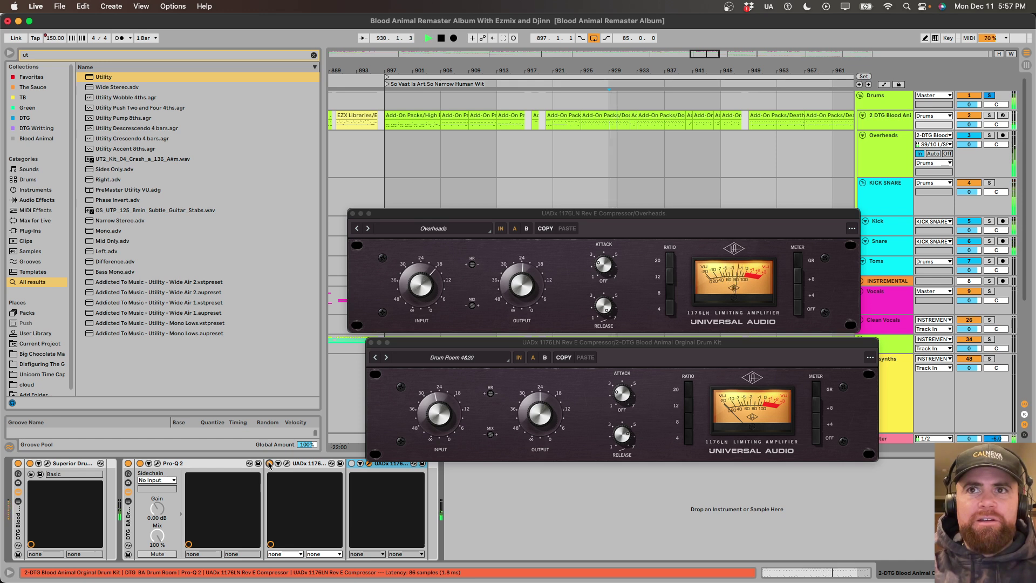
click(269, 463)
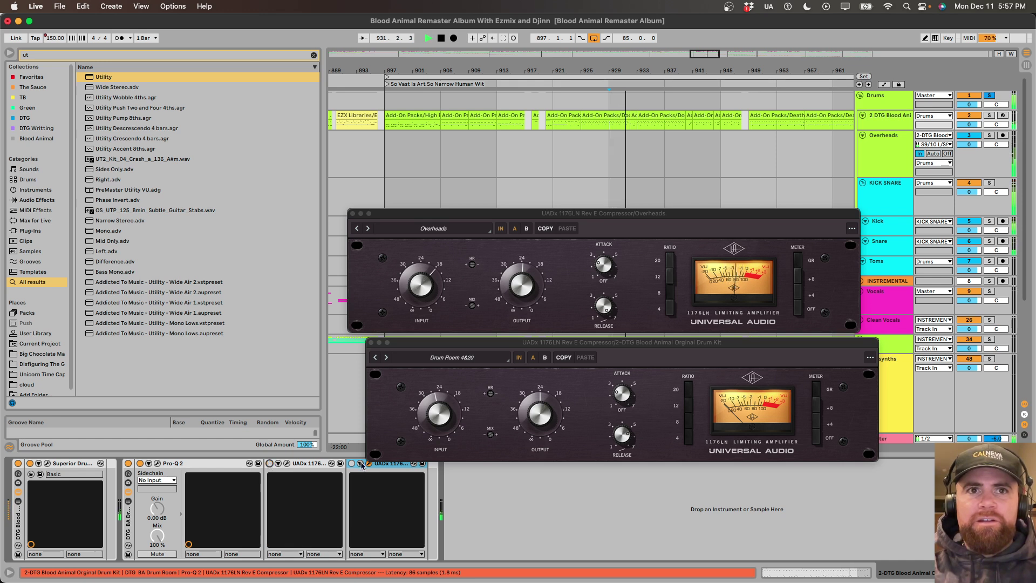
click(352, 463)
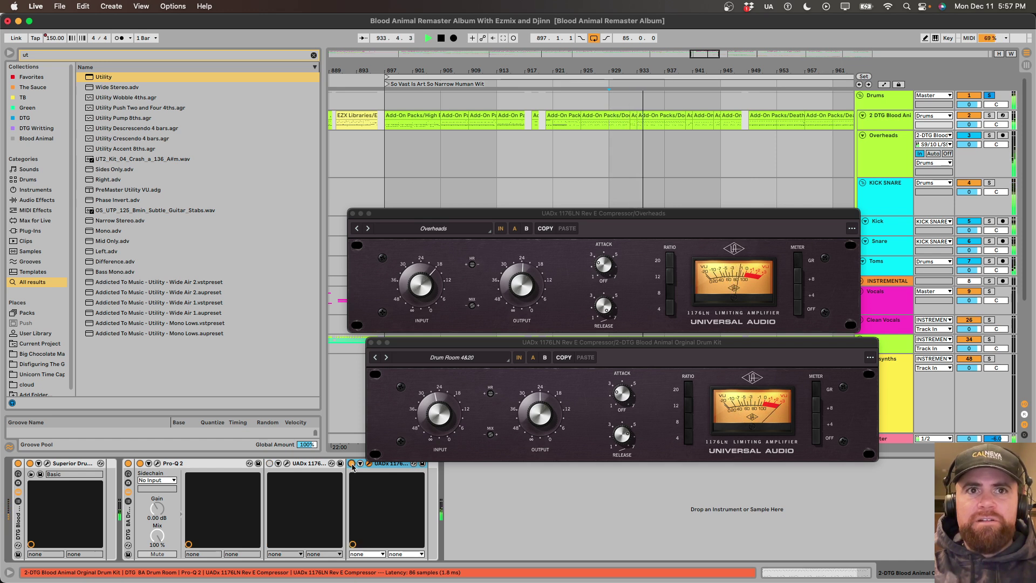
key(space)
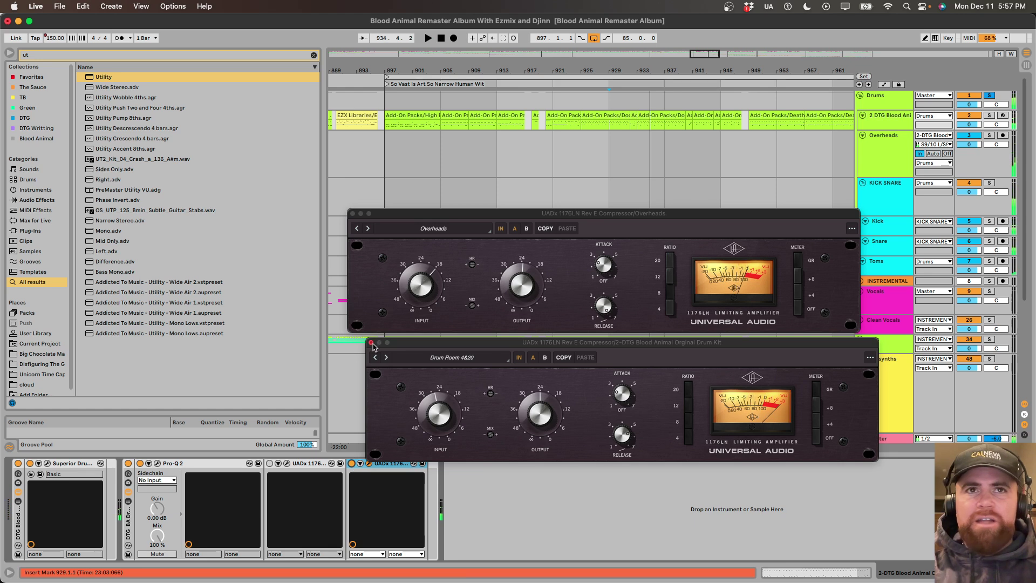
click(371, 342)
click(353, 213)
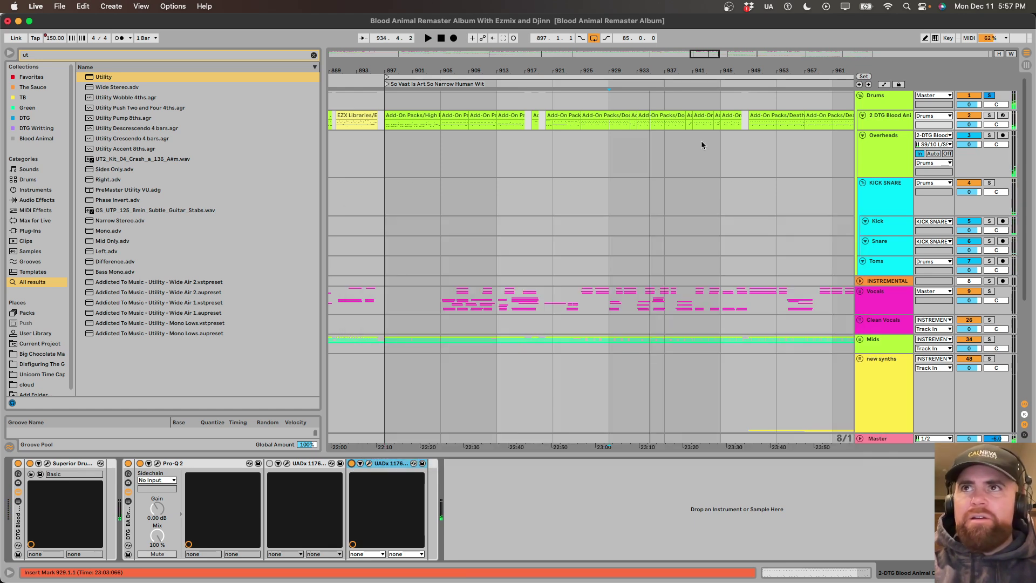
View the device chains of the Overheads, KICK SNARE and Kick tracks in turn.
click(889, 161)
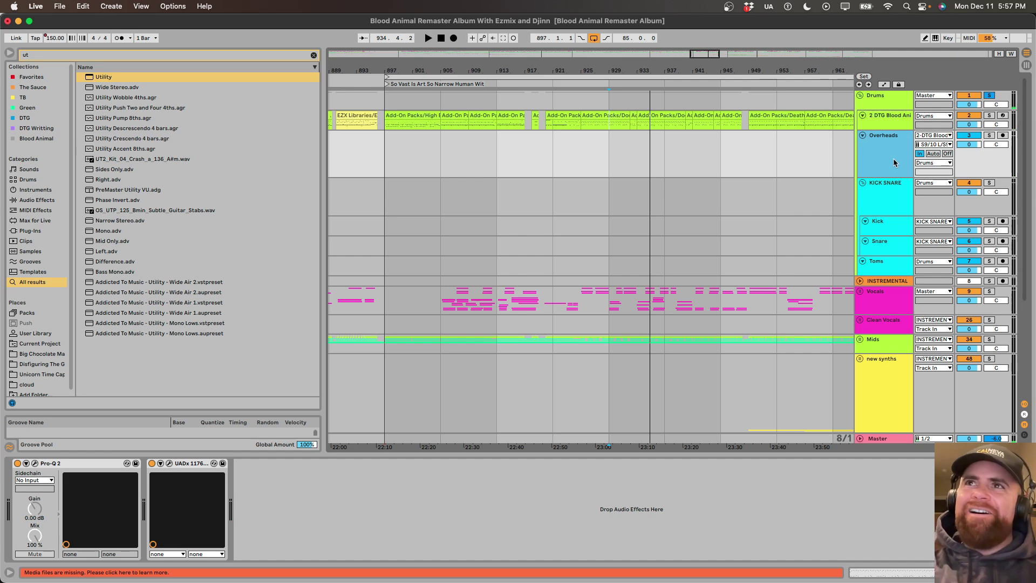
click(889, 199)
click(885, 225)
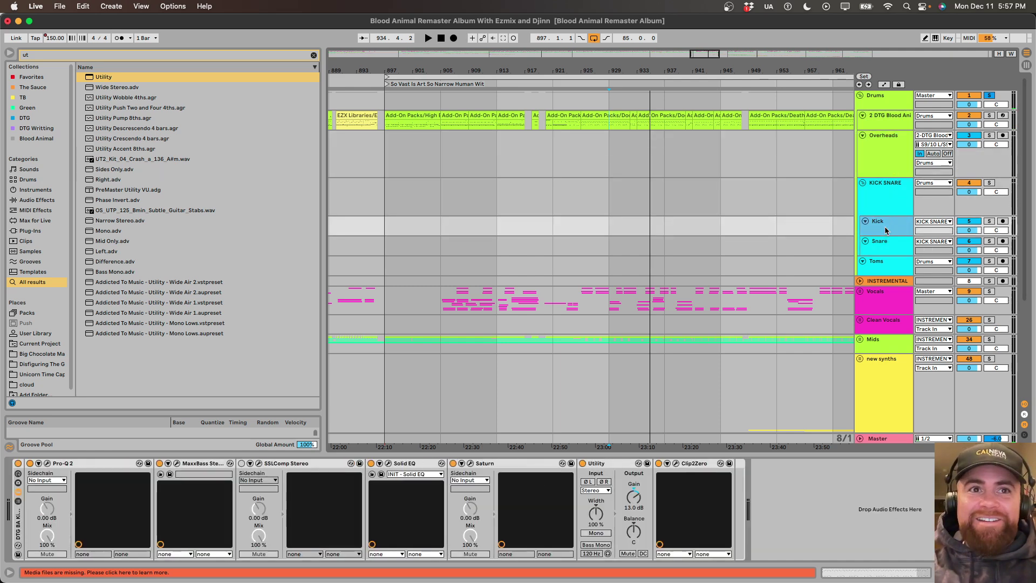
Open the drum kit's Superior Drummer 3 mixer and inspect the EQ on its Kick bus.
click(892, 122)
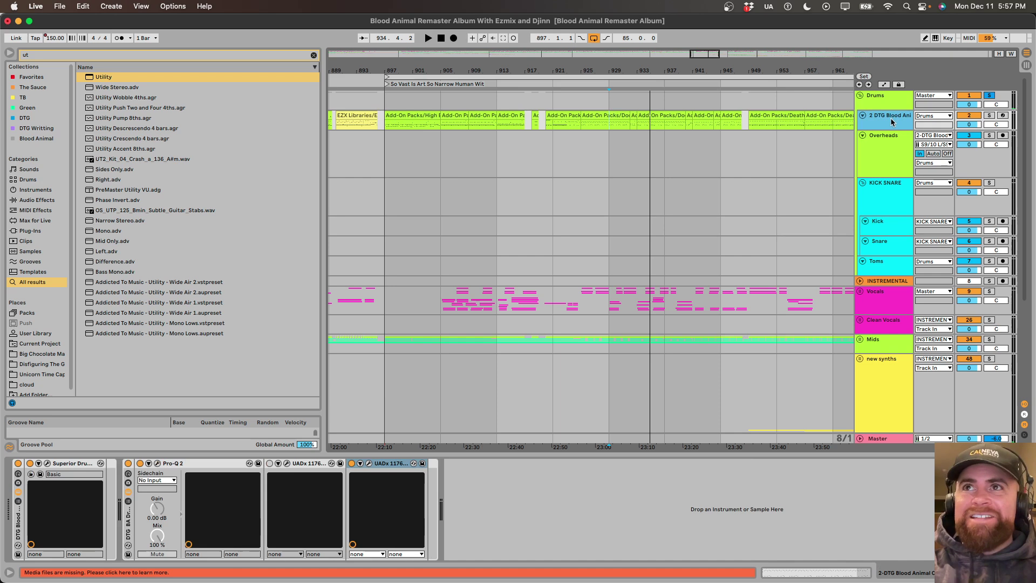
click(48, 464)
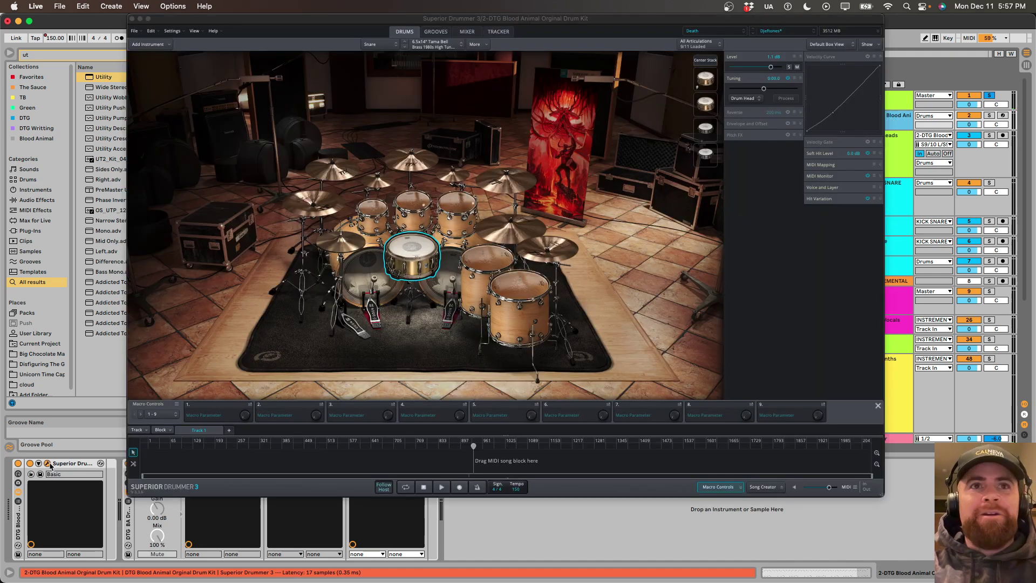
click(467, 32)
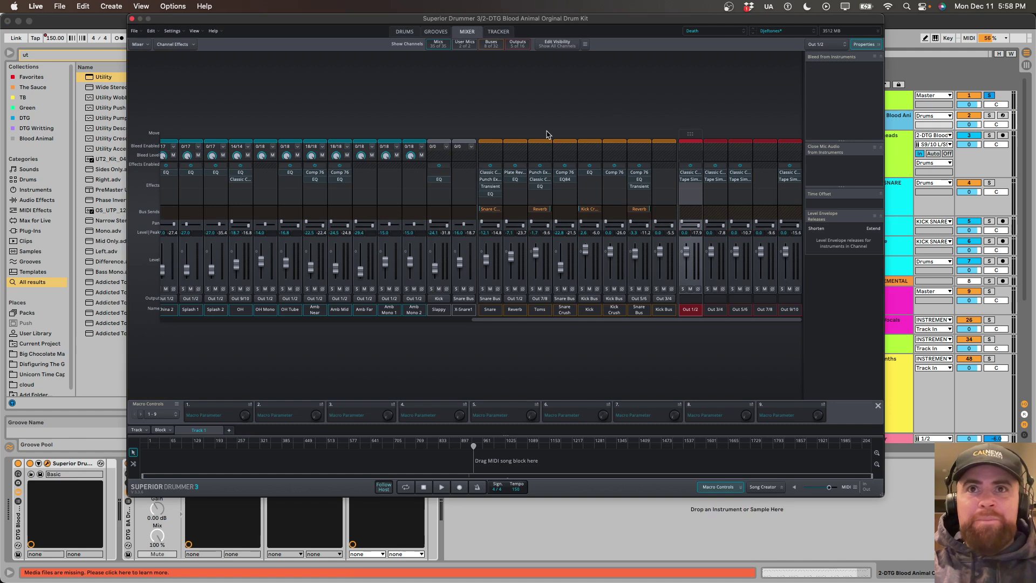
click(590, 174)
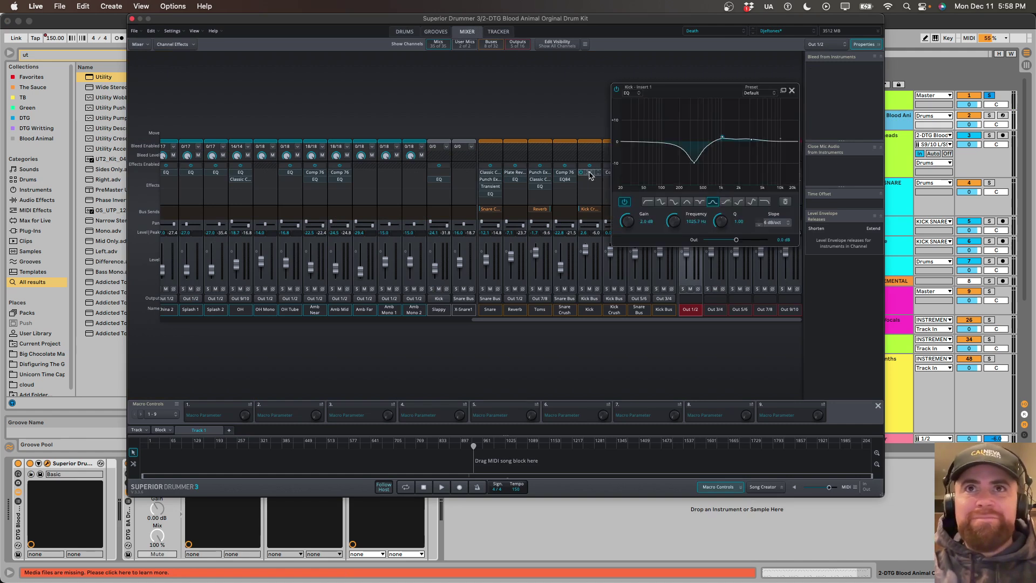
click(590, 174)
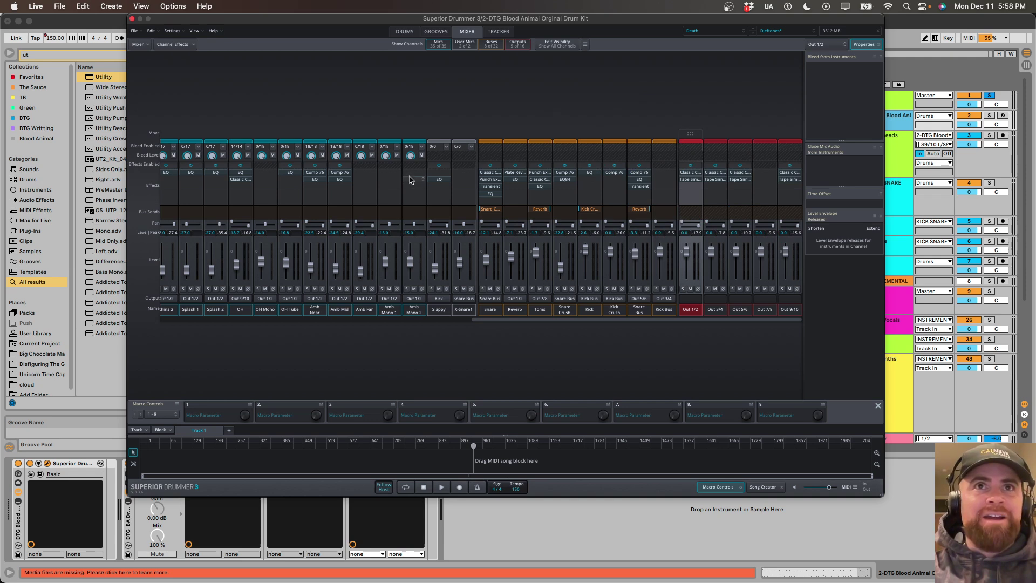
Inspect the EQ on the mixer's Kick R Dyn 1 channel and close Superior Drummer 3.
scroll(410, 179, left, 15)
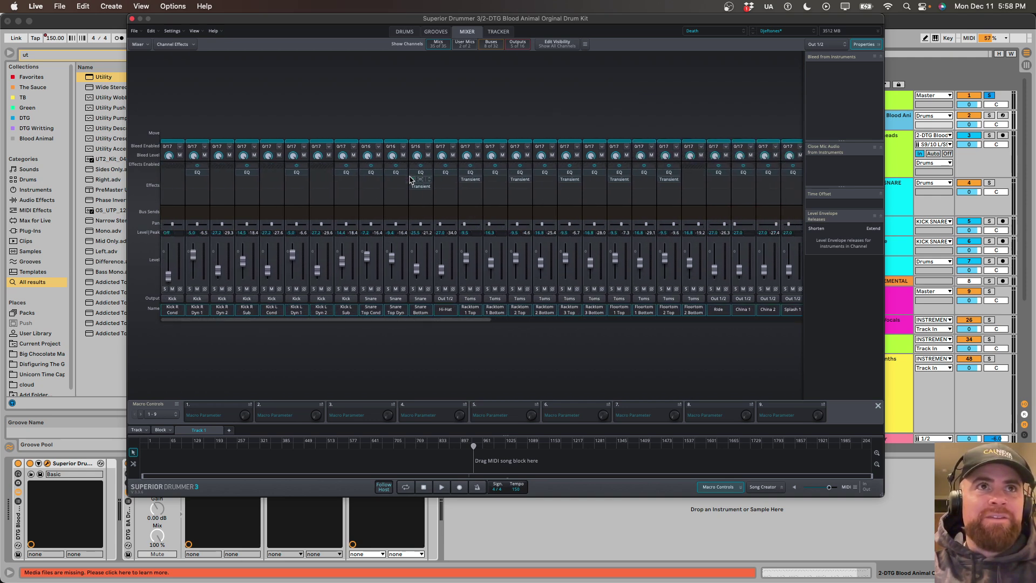
click(410, 180)
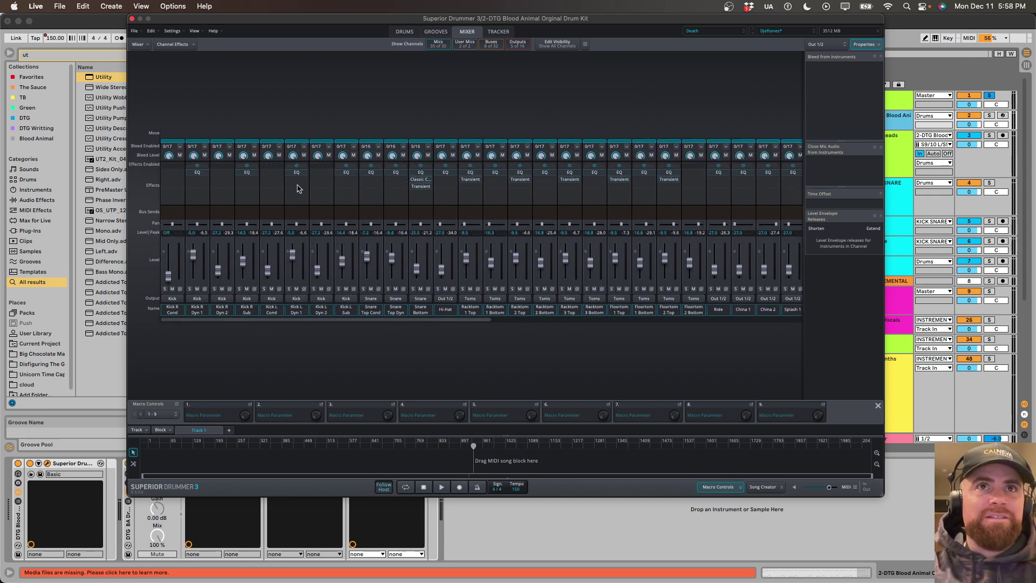
click(198, 173)
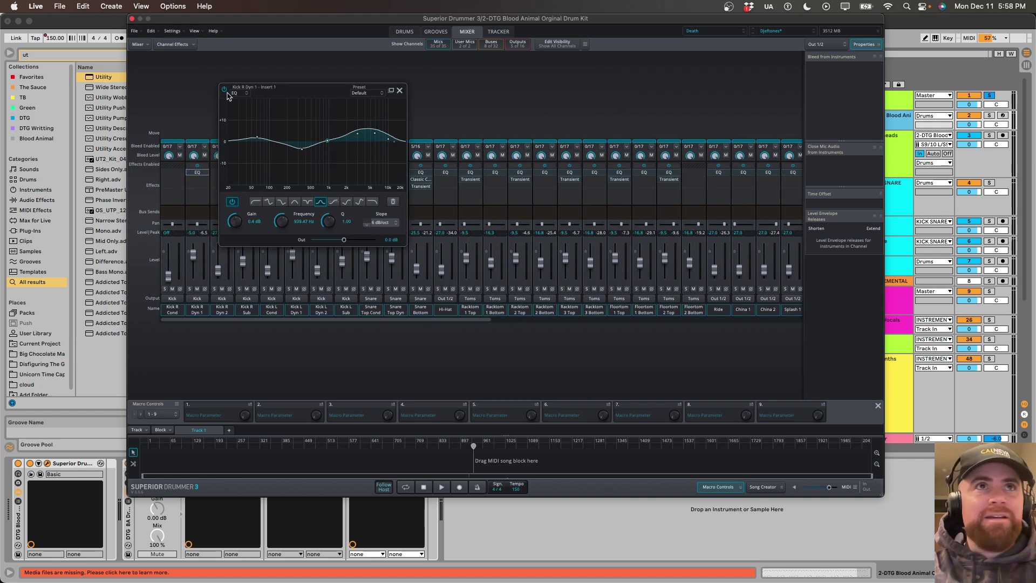
click(400, 92)
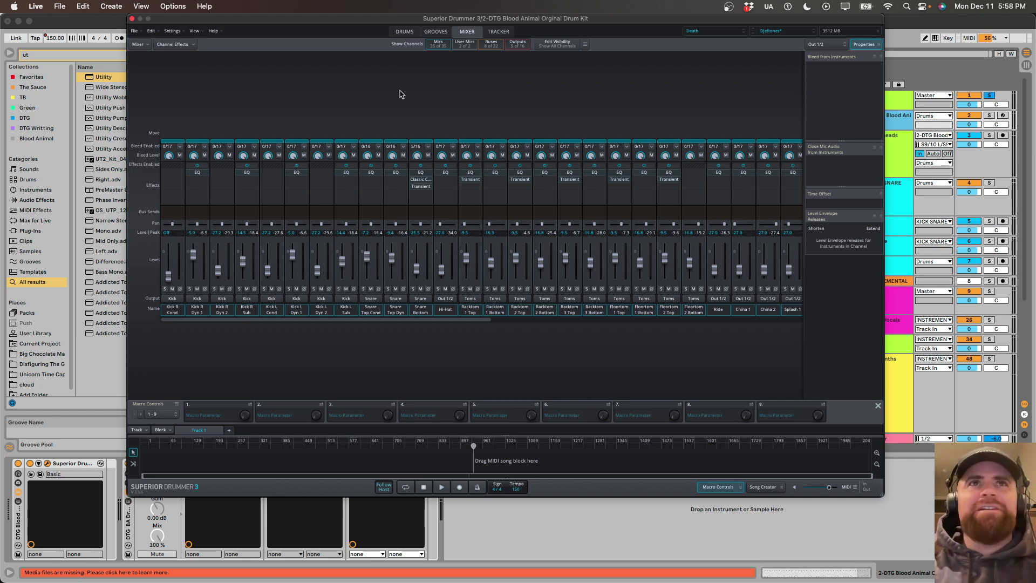
click(133, 19)
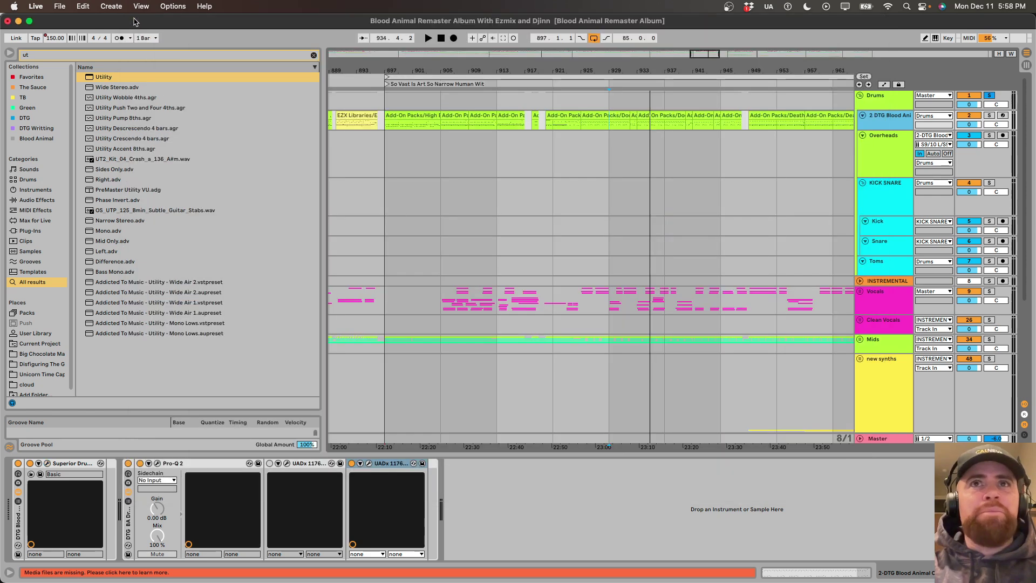
Solo the Kick track, play it from bar 929 and open its Pro-Q 2 equalizer.
click(878, 227)
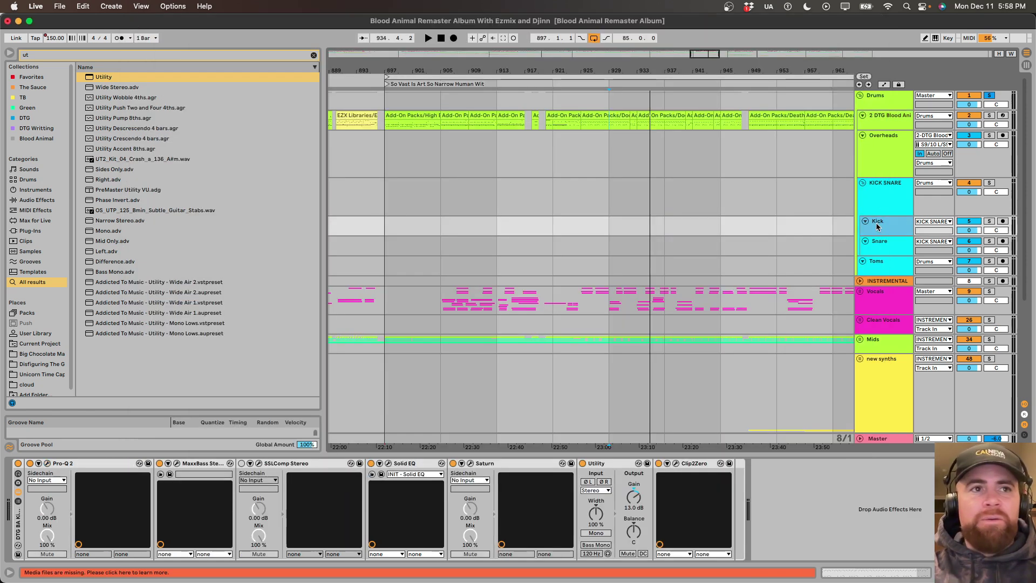
click(989, 221)
key(space)
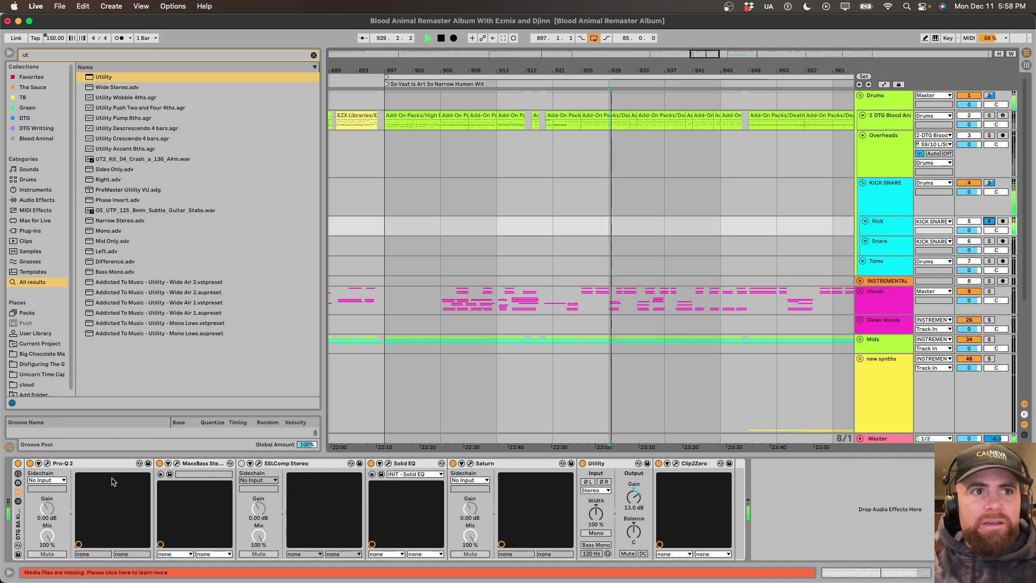
click(47, 464)
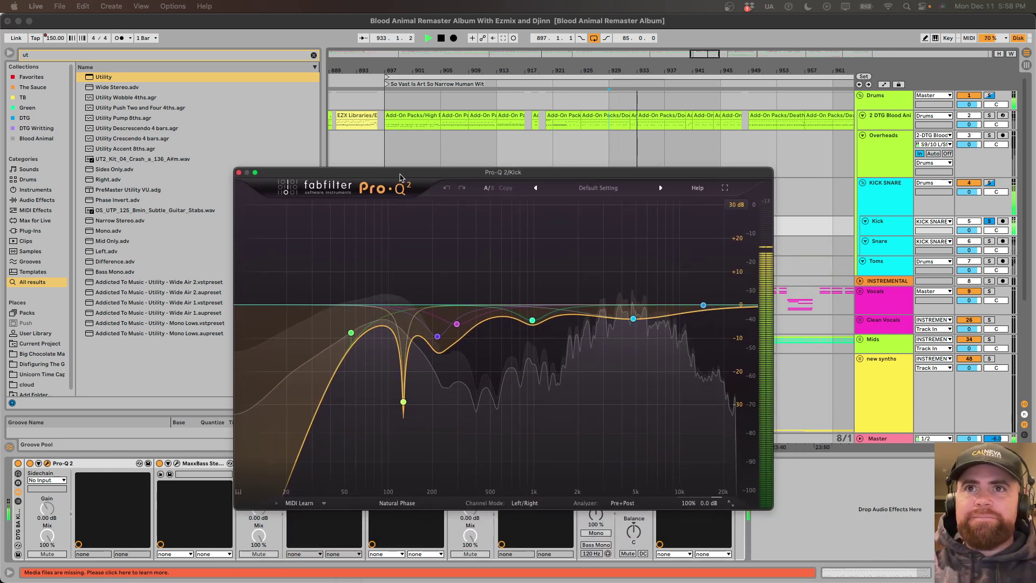
Close the Kick's Pro-Q 2 equalizer and compare the playback with MaxxBass Stereo active and bypassed.
click(404, 401)
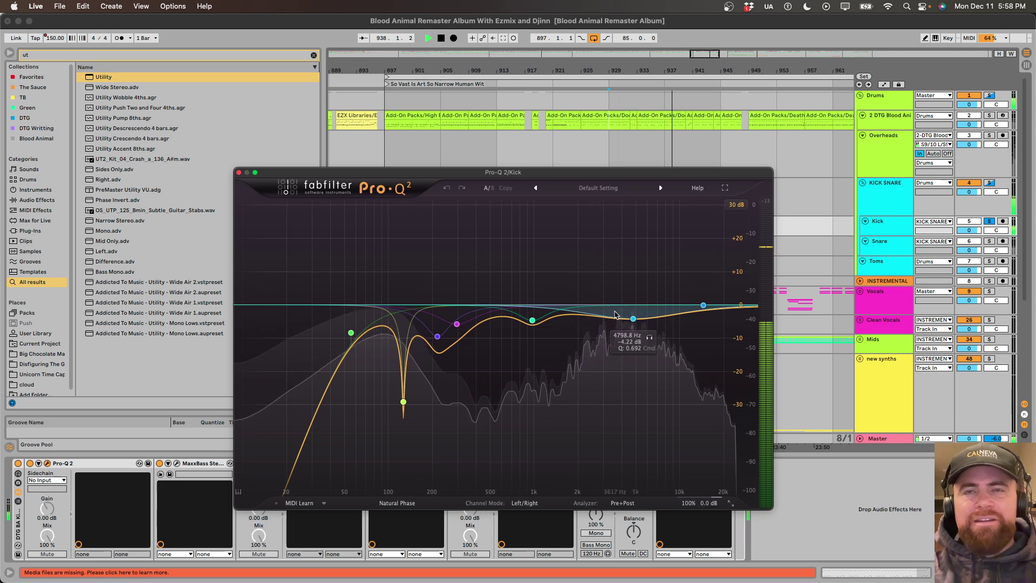
click(239, 173)
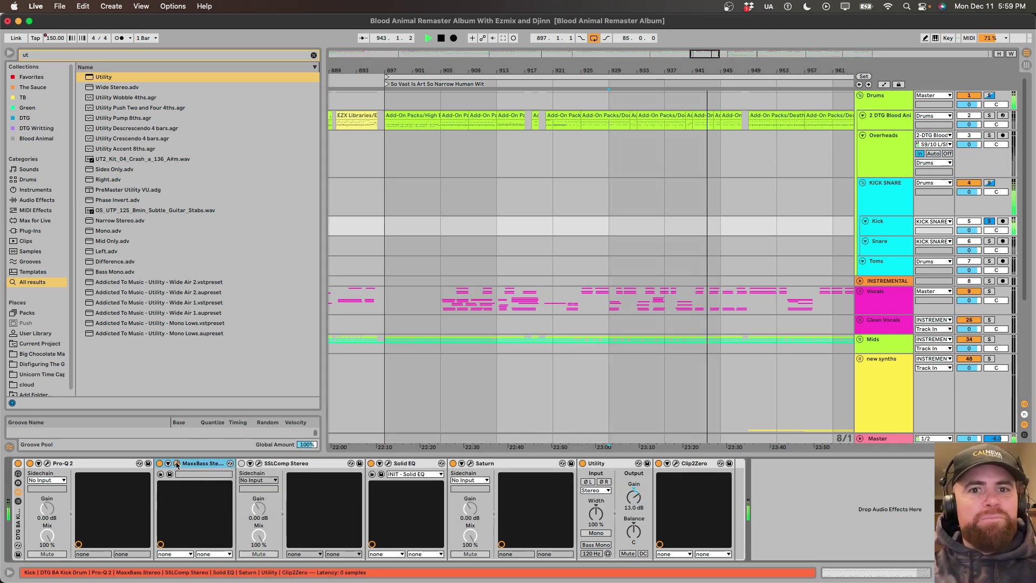
click(161, 475)
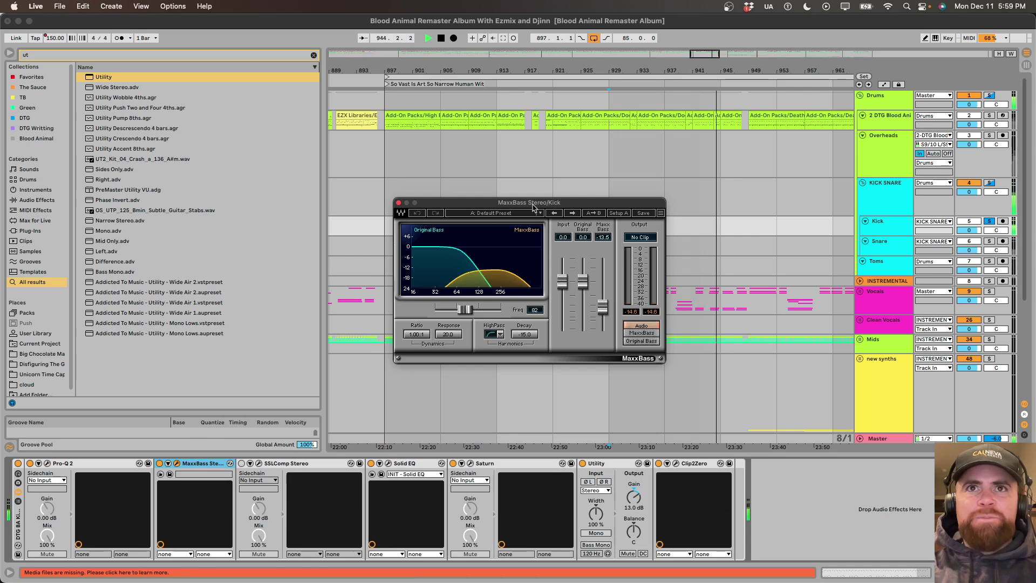
click(159, 464)
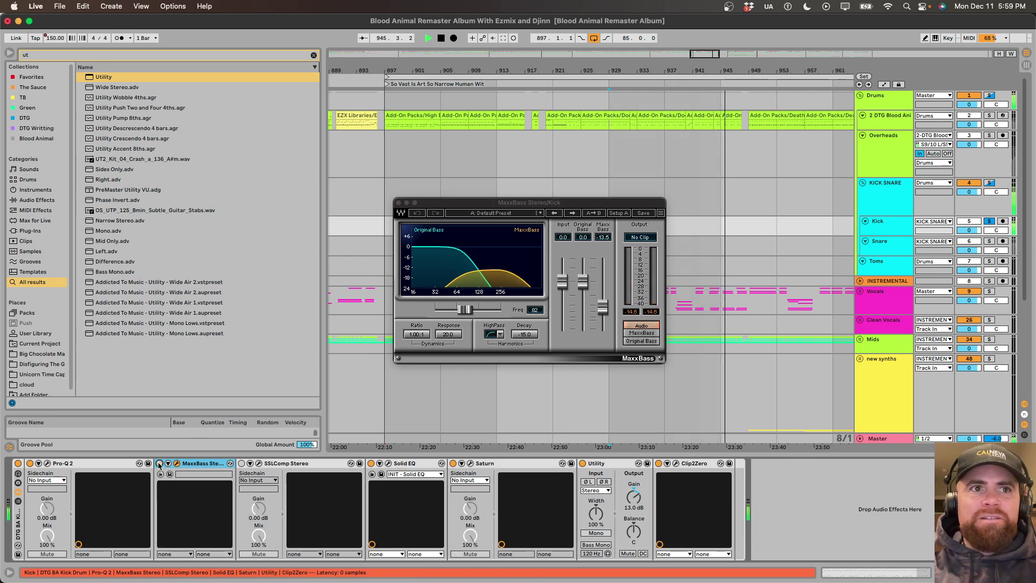
click(159, 464)
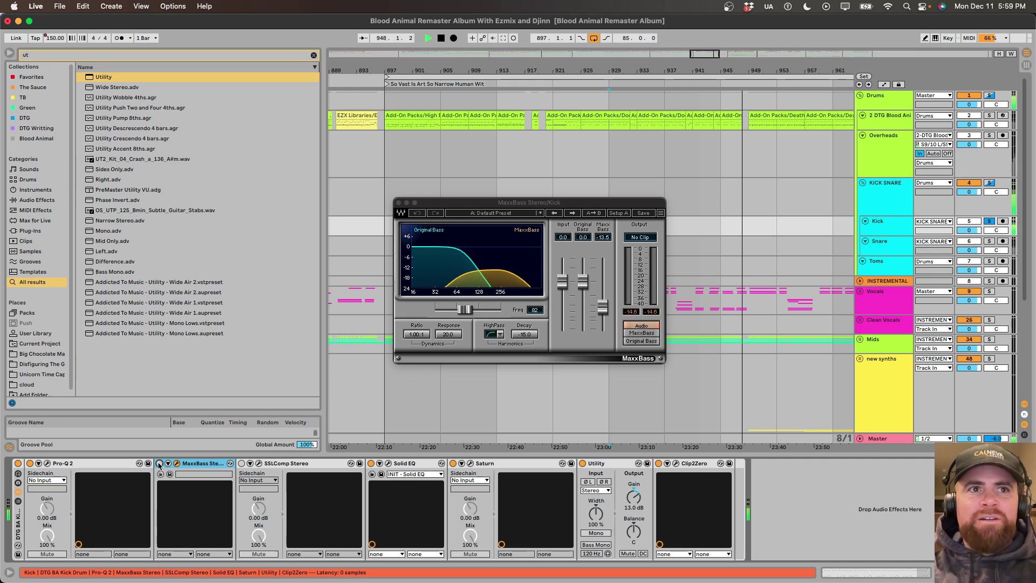
key(space)
key(space)
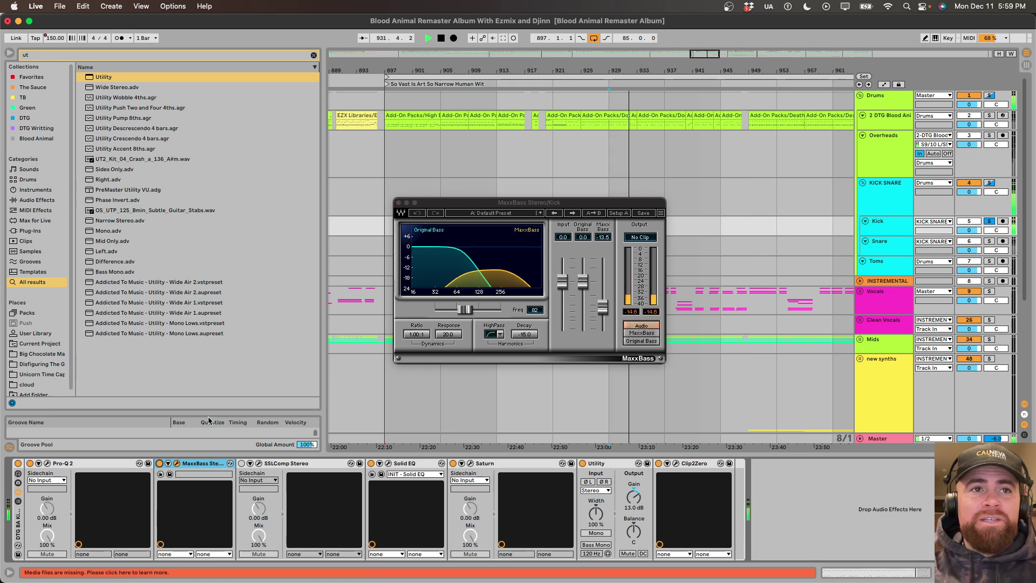
click(160, 464)
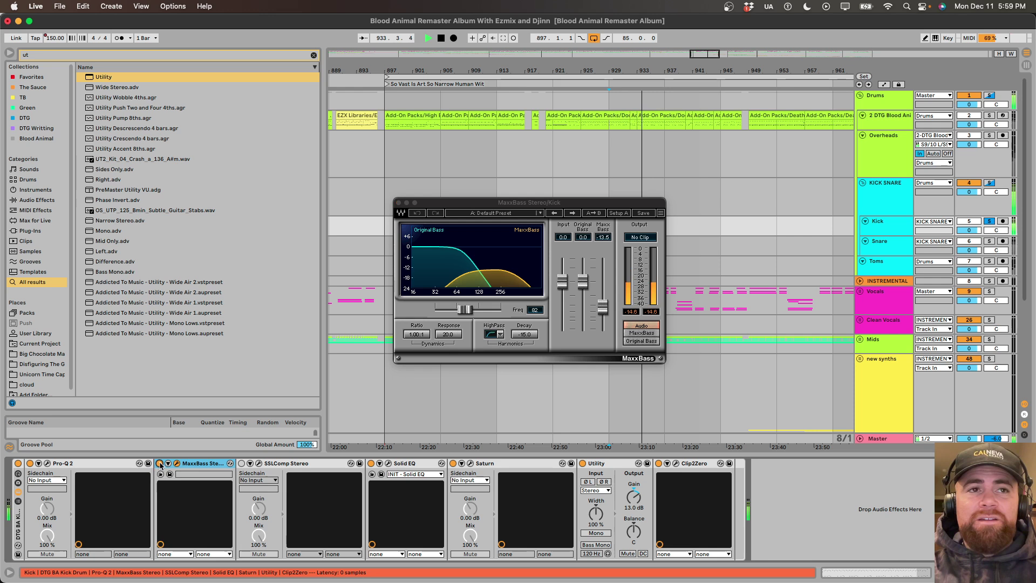
click(399, 202)
Review SSLComp Stereo in the Kick's effect chain and inspect the Solid EQ settings.
click(260, 465)
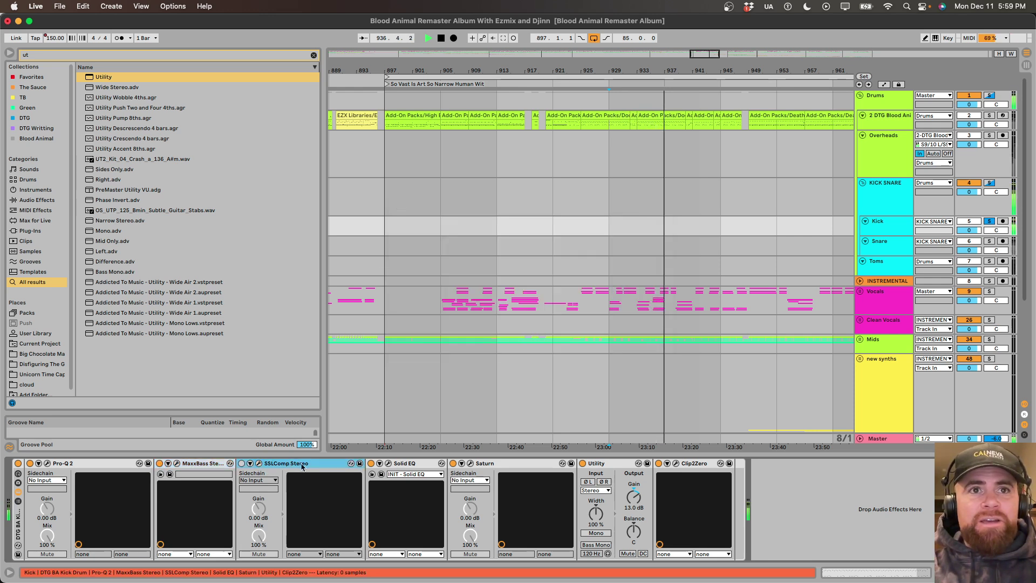
click(394, 465)
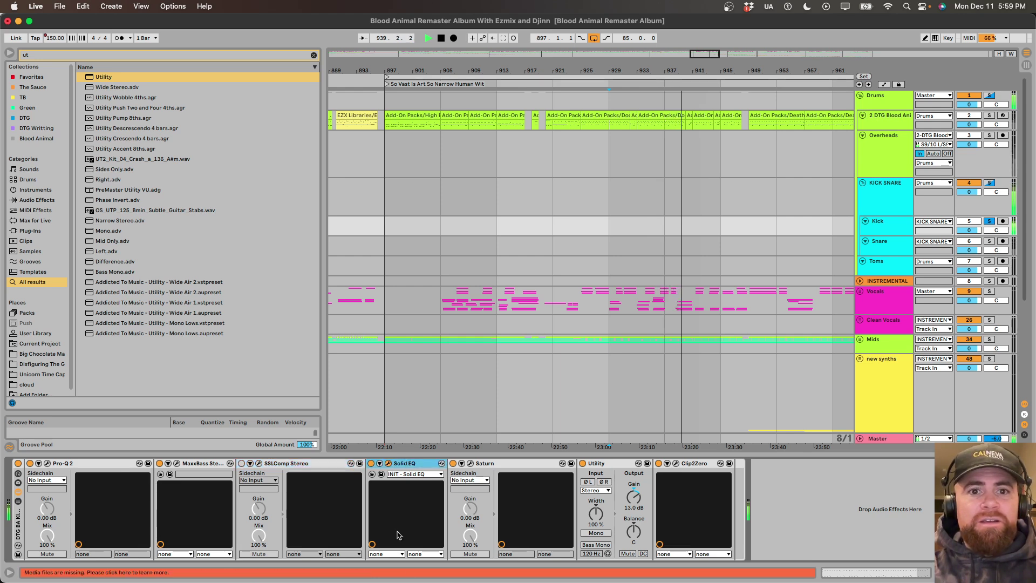
click(388, 463)
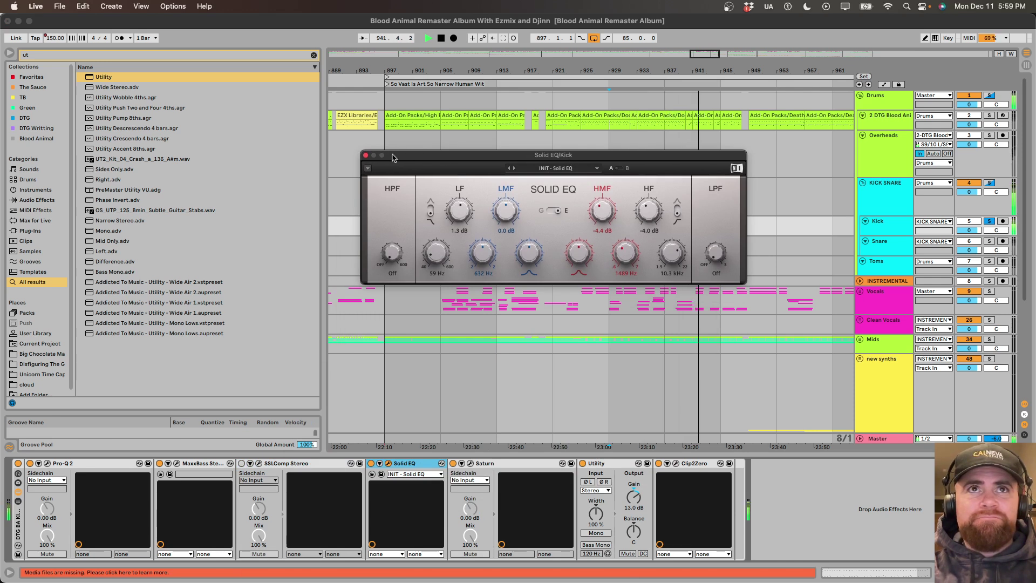
click(366, 156)
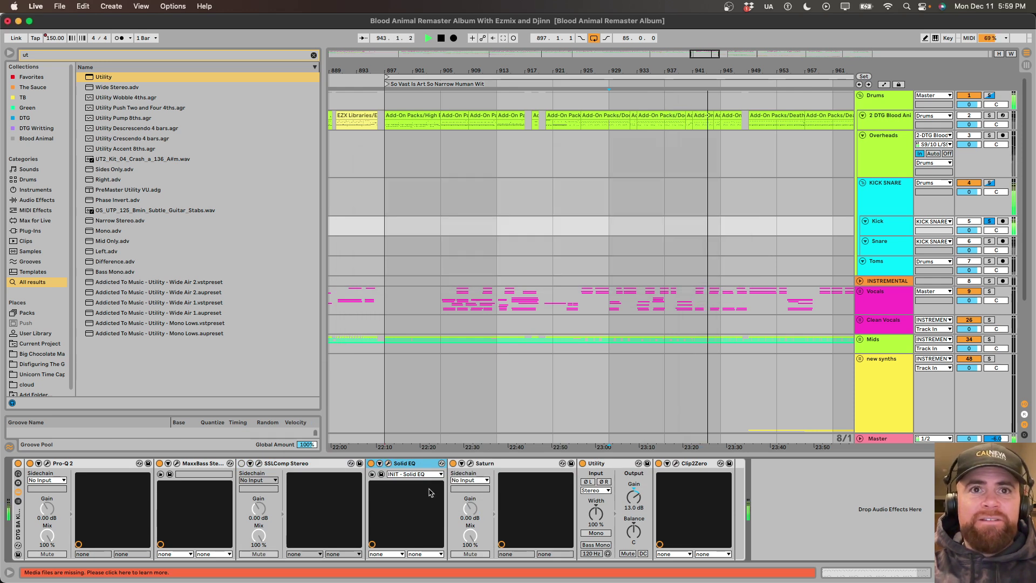
Inspect the Saturn distortion on the Kick, audition its bypass and close the plug-in.
click(467, 464)
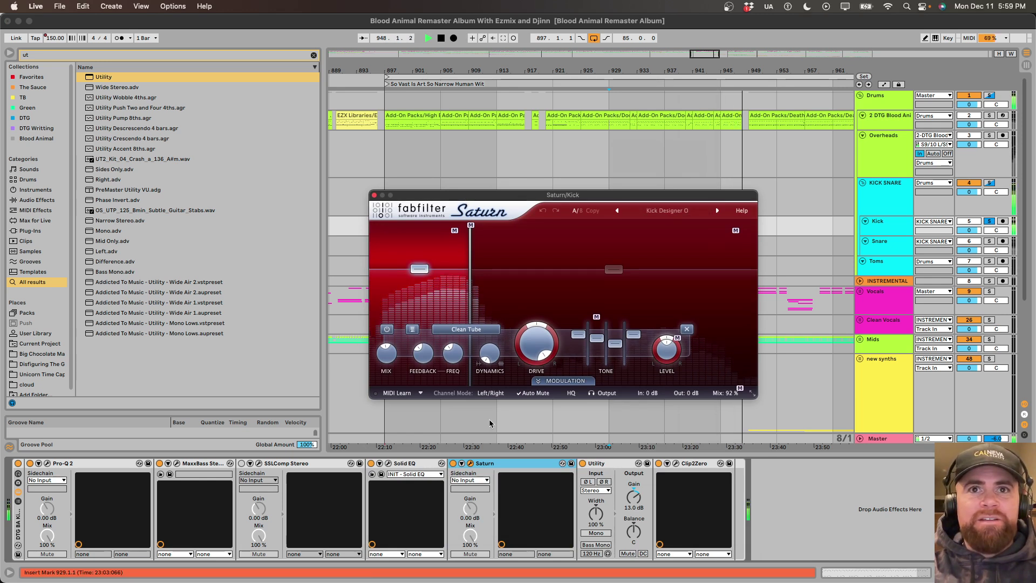
click(456, 464)
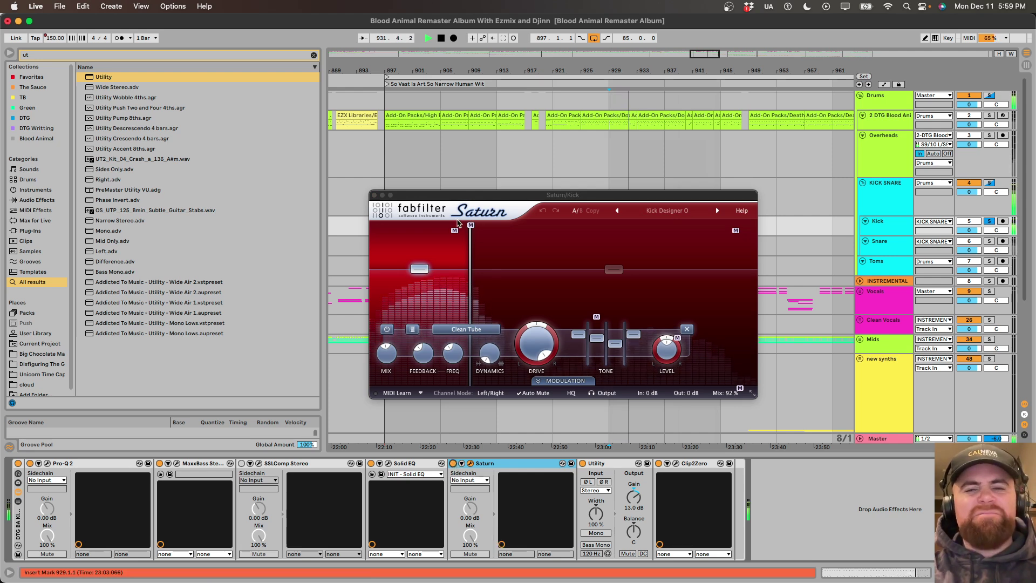
key(super+alt+p)
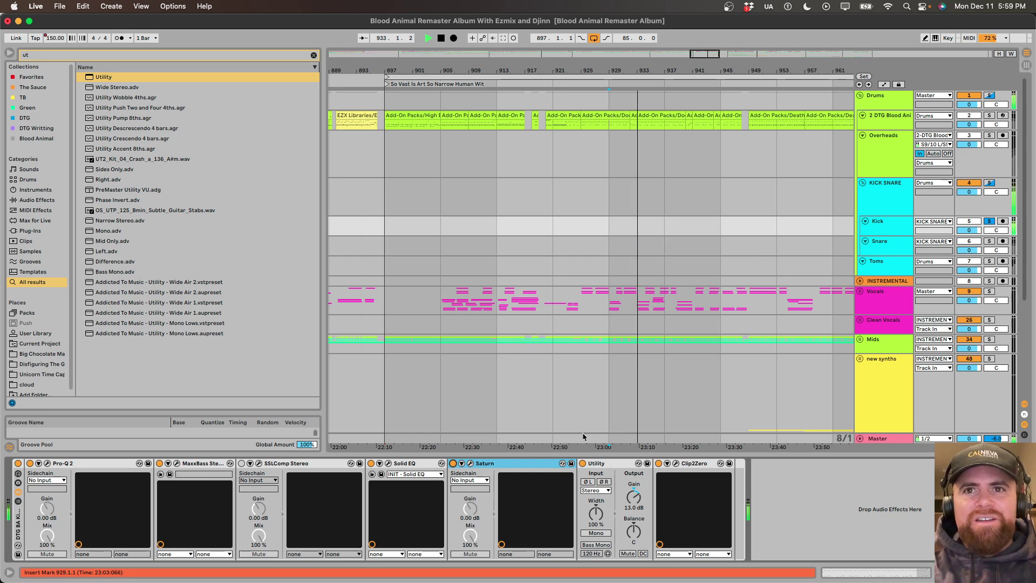
Inspect the Kick's Utility and Clip2Zero devices, flipping Clip2Zero's maximizer switch.
click(610, 463)
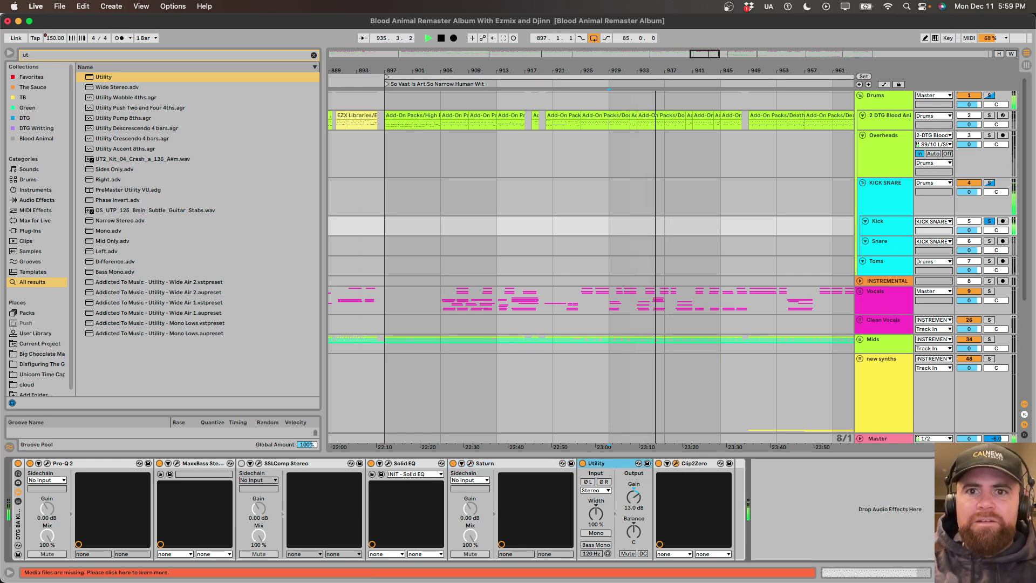
click(675, 463)
drag(587, 23, 560, 92)
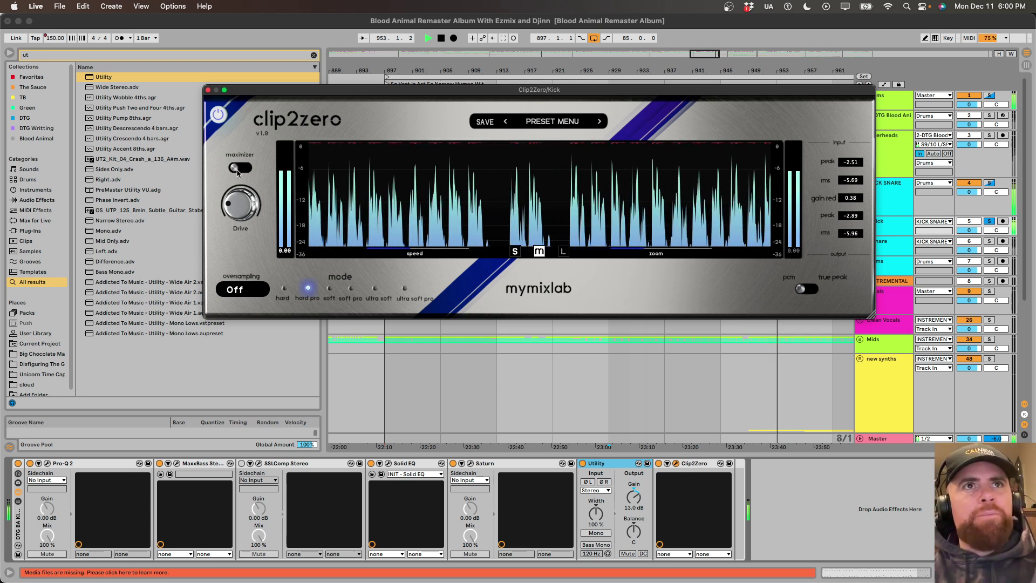
click(238, 169)
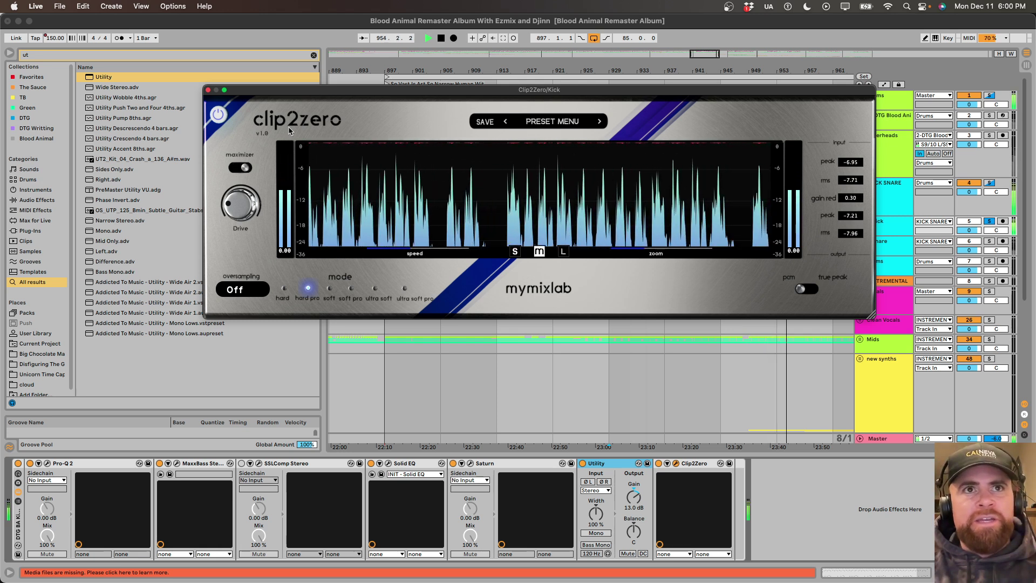
click(208, 90)
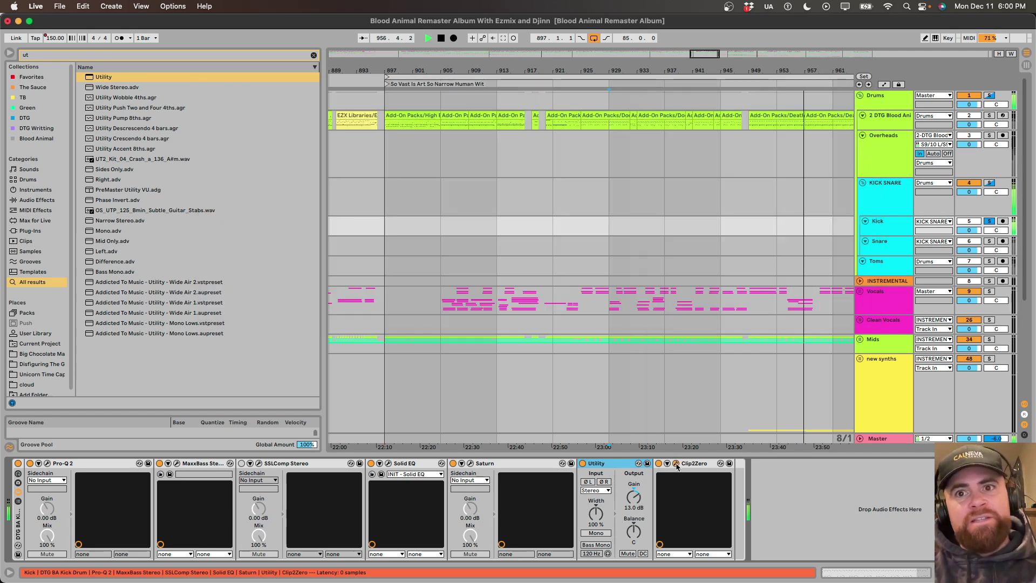
click(720, 464)
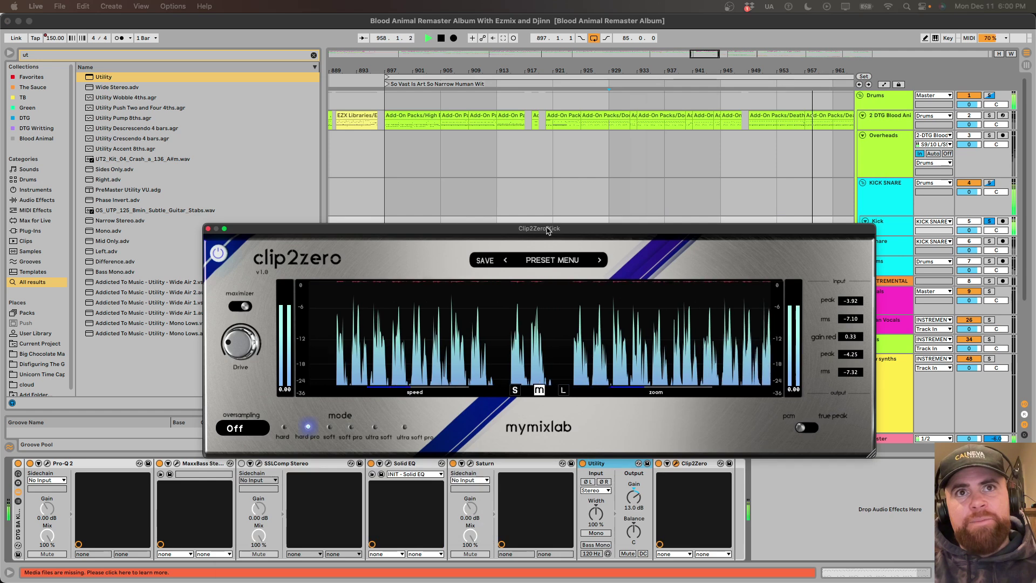
click(208, 229)
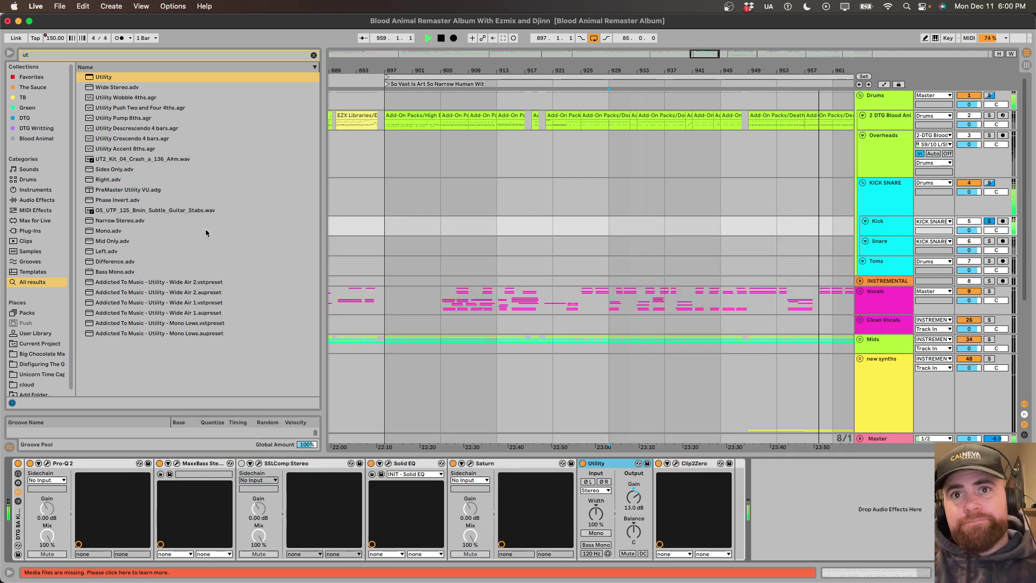
click(660, 480)
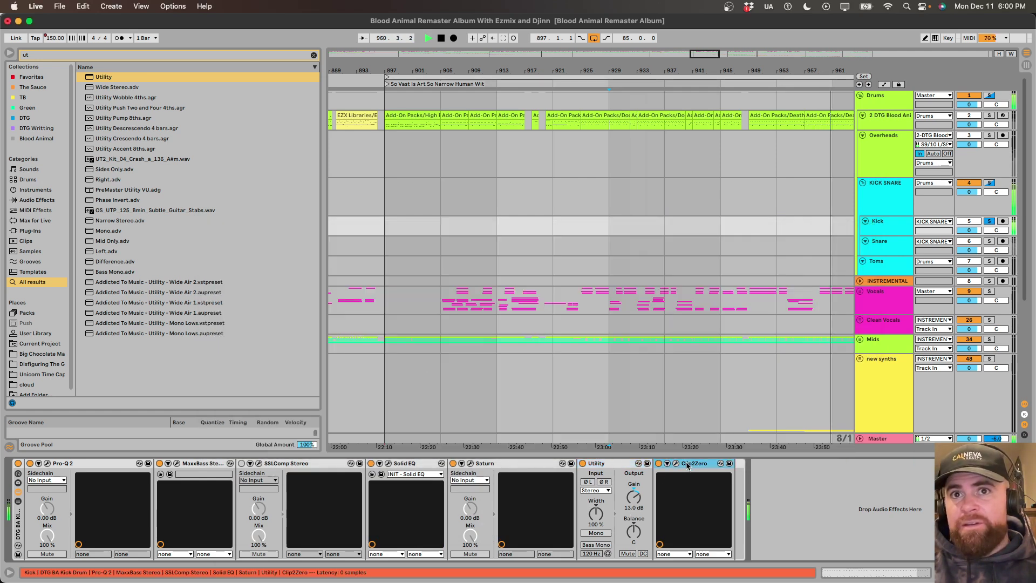
Show the Session mixer and compare the Kick's level with Clip2Zero bypassed and active.
key(Tab)
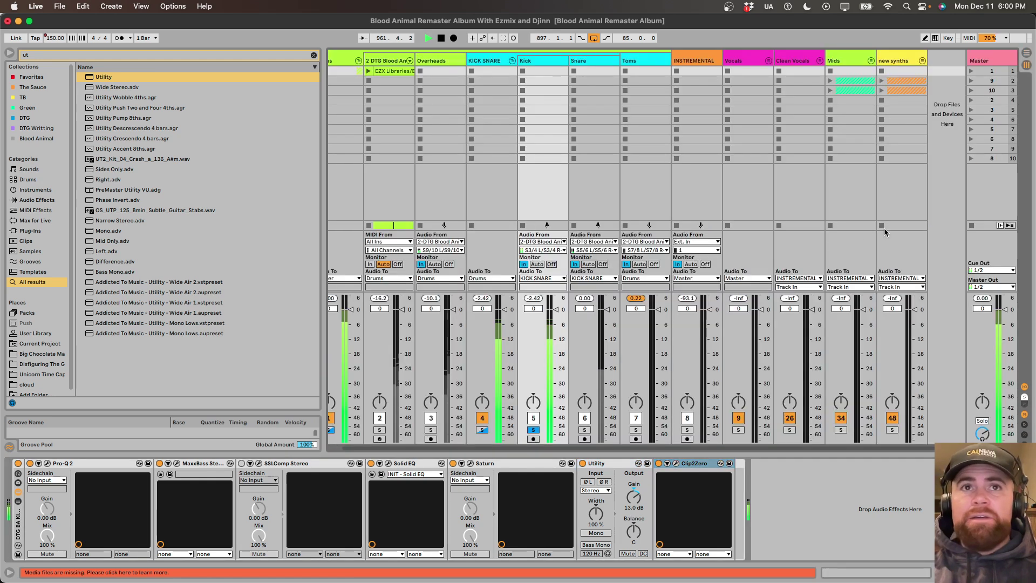
click(658, 463)
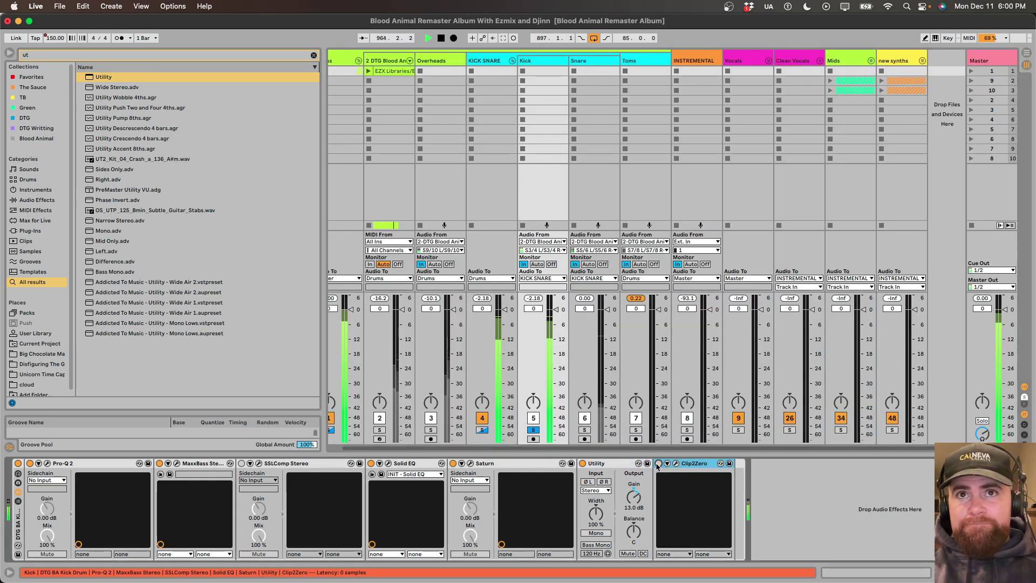
click(658, 463)
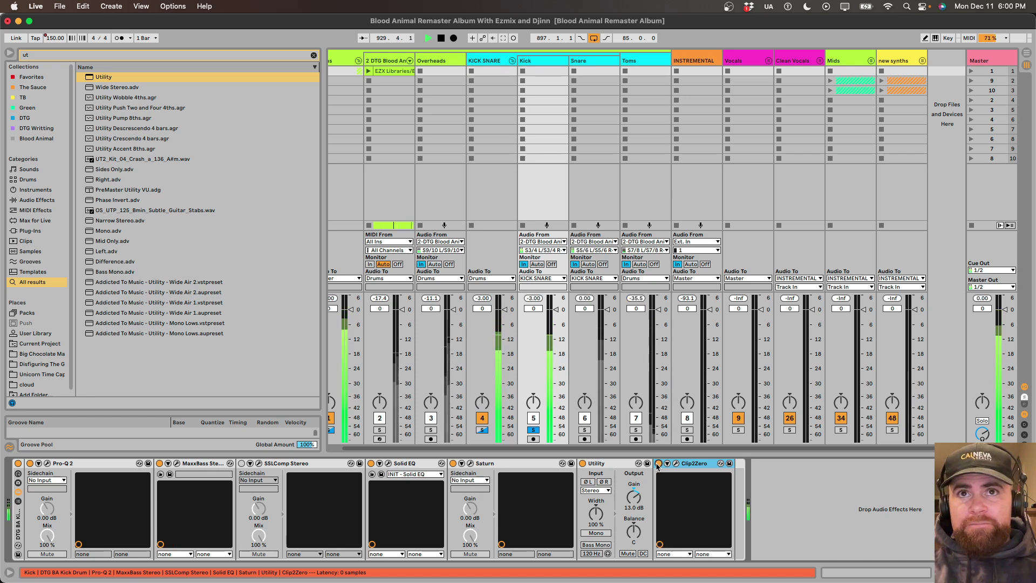
click(659, 463)
click(658, 463)
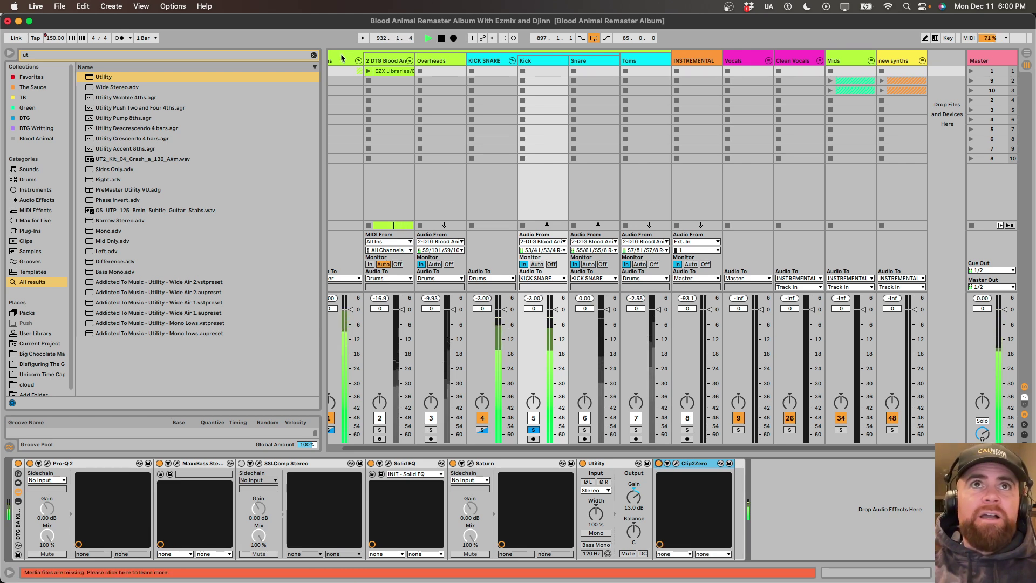
Solo the whole Drums group instead of the Kick and bring up the group's effect chain.
click(345, 71)
click(344, 431)
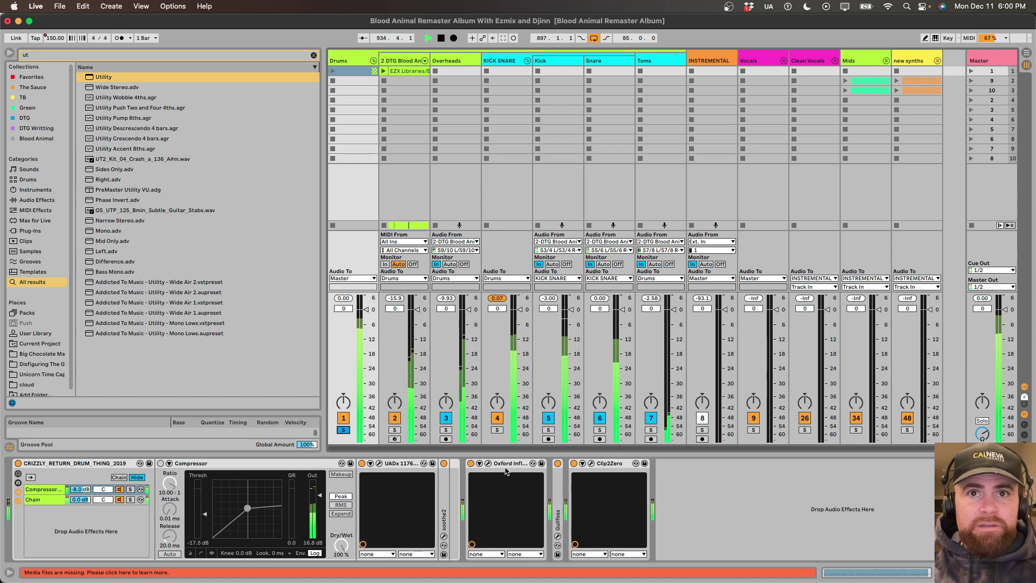
click(396, 465)
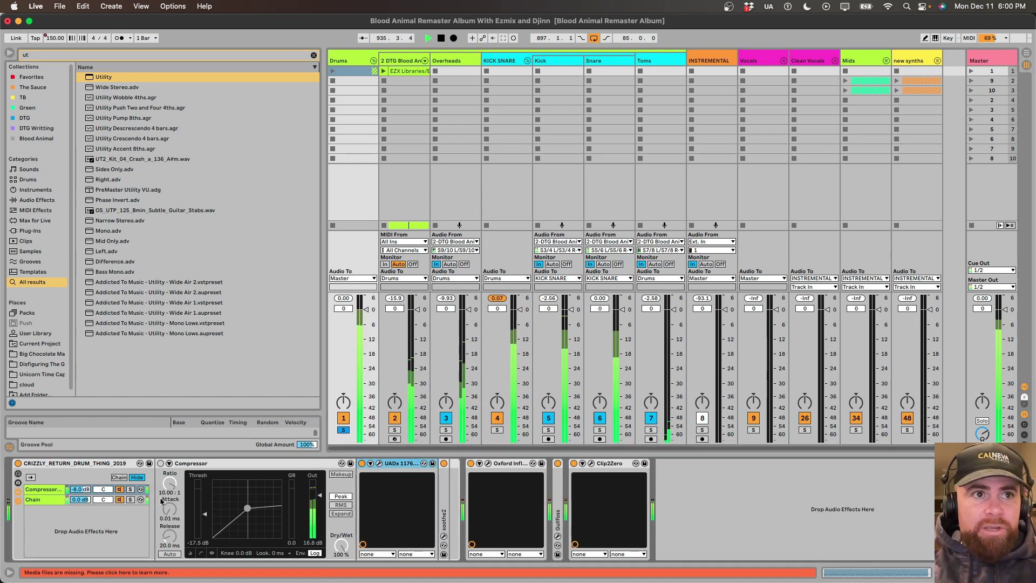
Solo the Compressor chain in the Drums effect rack, inspect its UADx 1176LN Rev E compressor and release the solo.
click(131, 490)
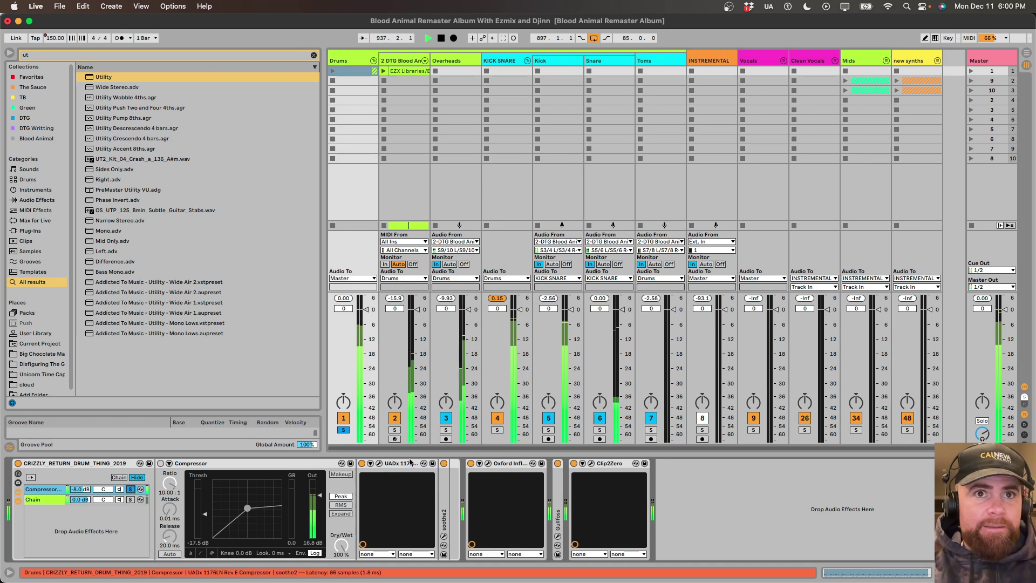
click(379, 463)
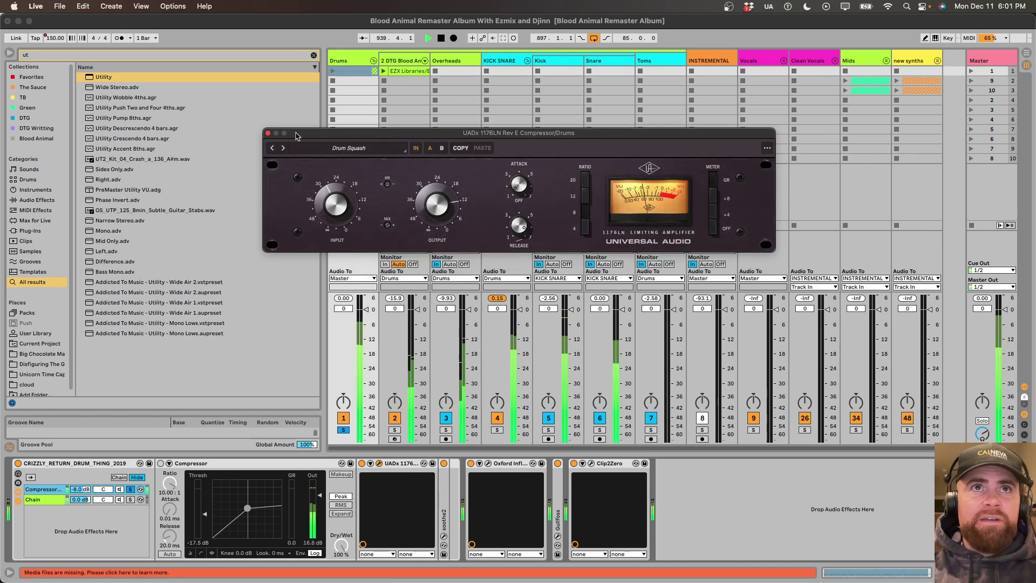
click(268, 133)
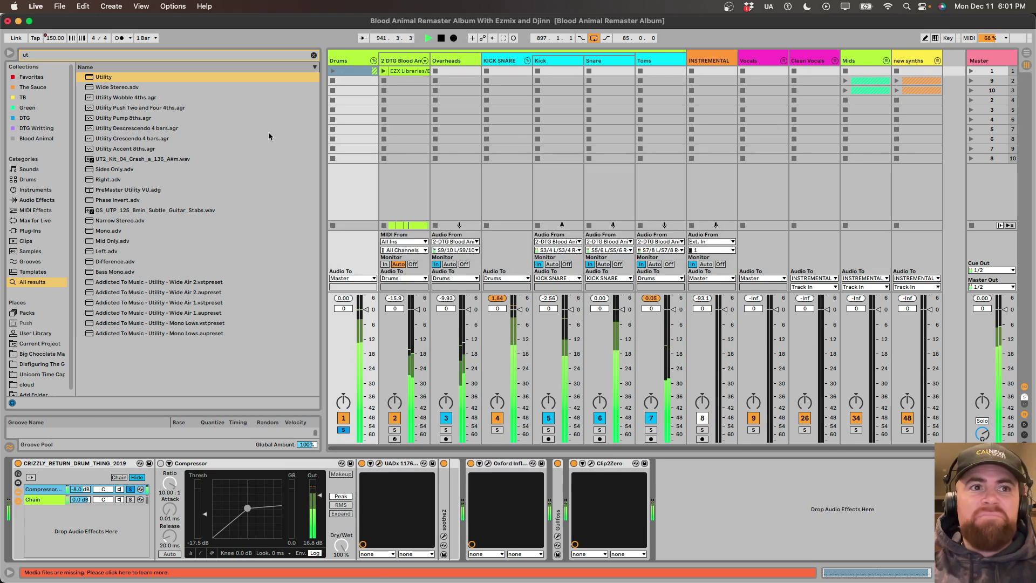
click(130, 490)
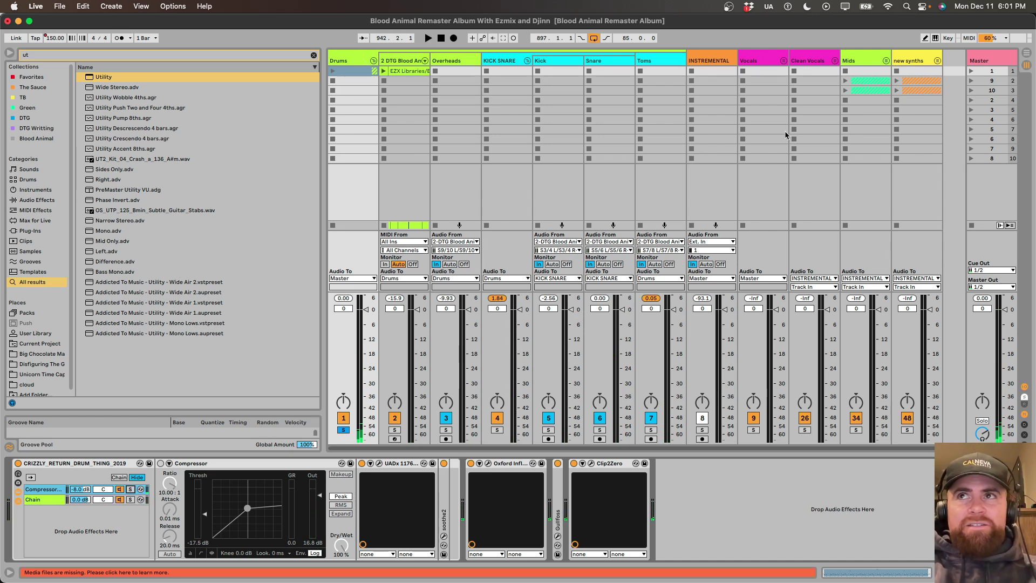
Compare the rack's unprocessed Chain with its Compressor chain by soloing each during playback, and release the solo.
click(81, 465)
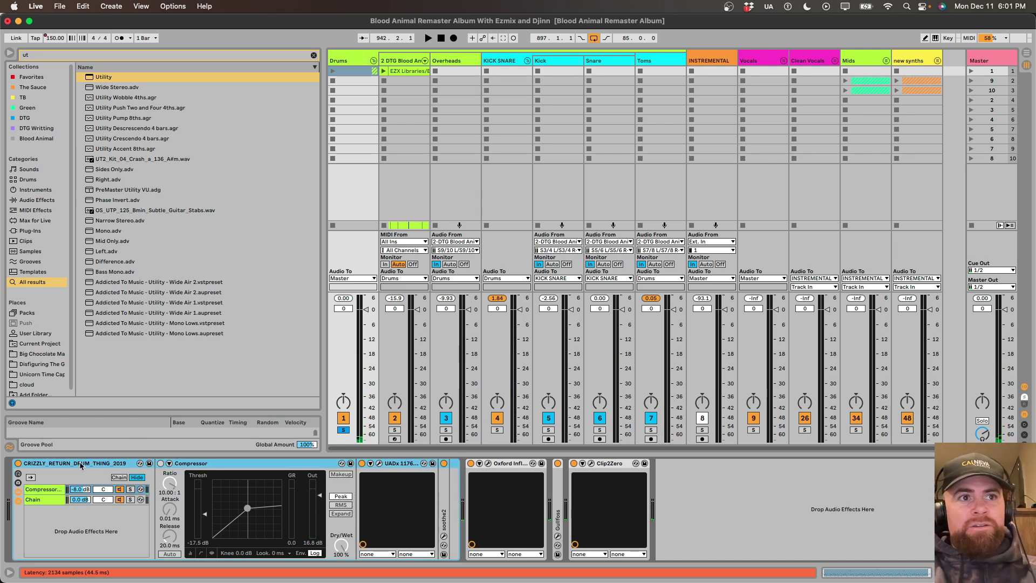
click(43, 500)
click(131, 499)
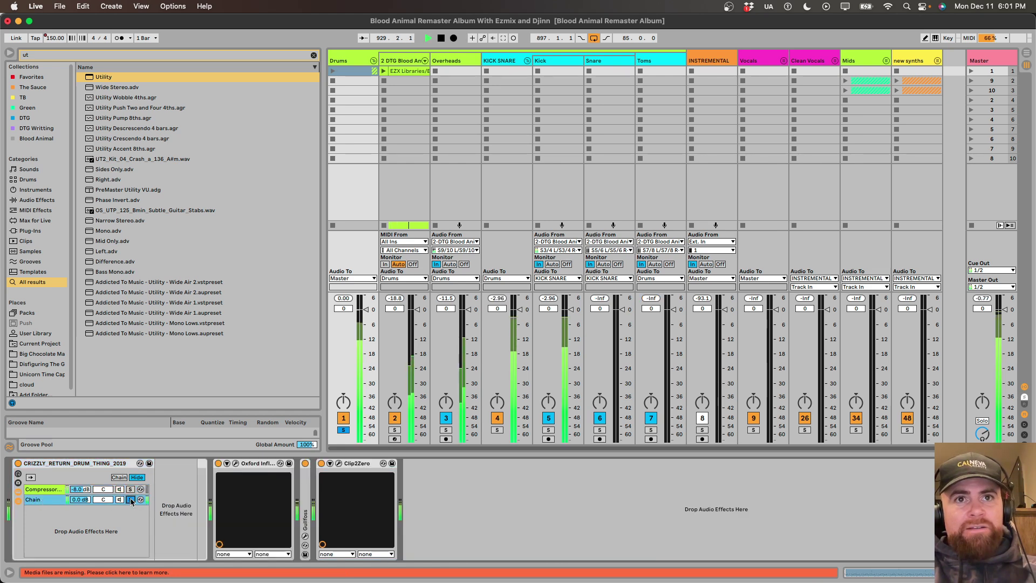
click(130, 489)
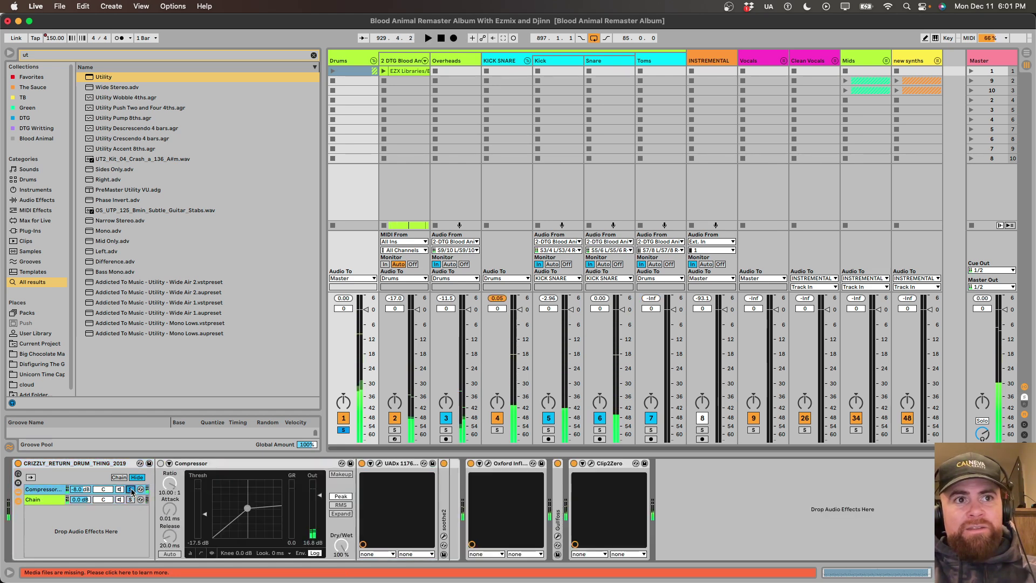
key(space)
key(space)
click(131, 489)
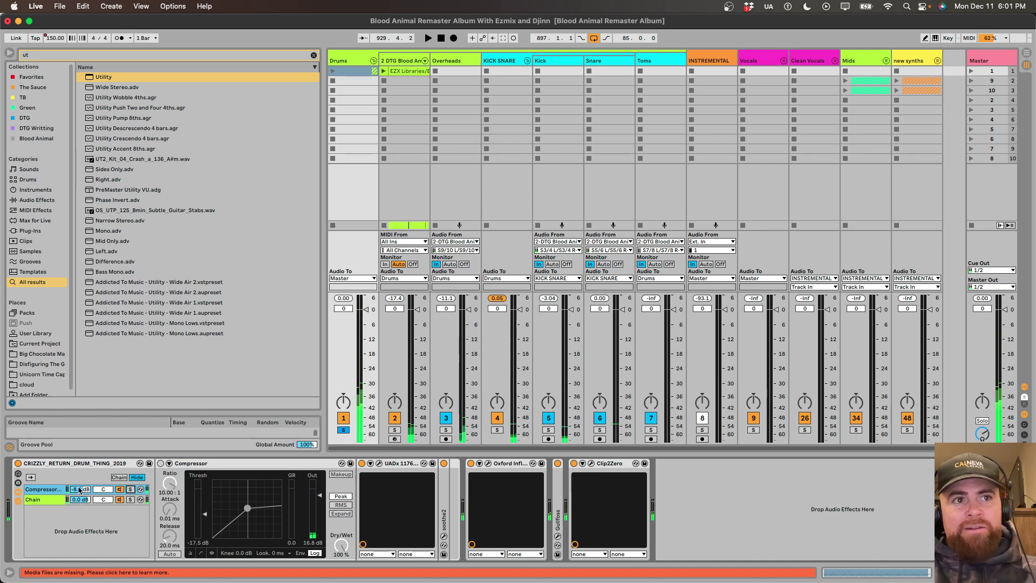
Play the soloed Drums group, inspect the soothe2 plug-in in its effect chain during playback and close the plug-in window.
key(space)
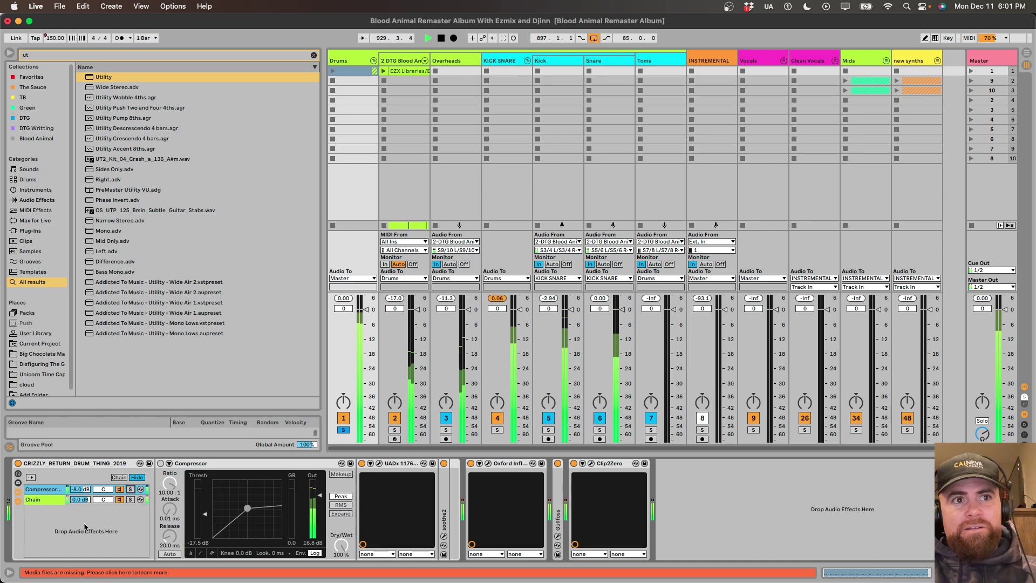
key(space)
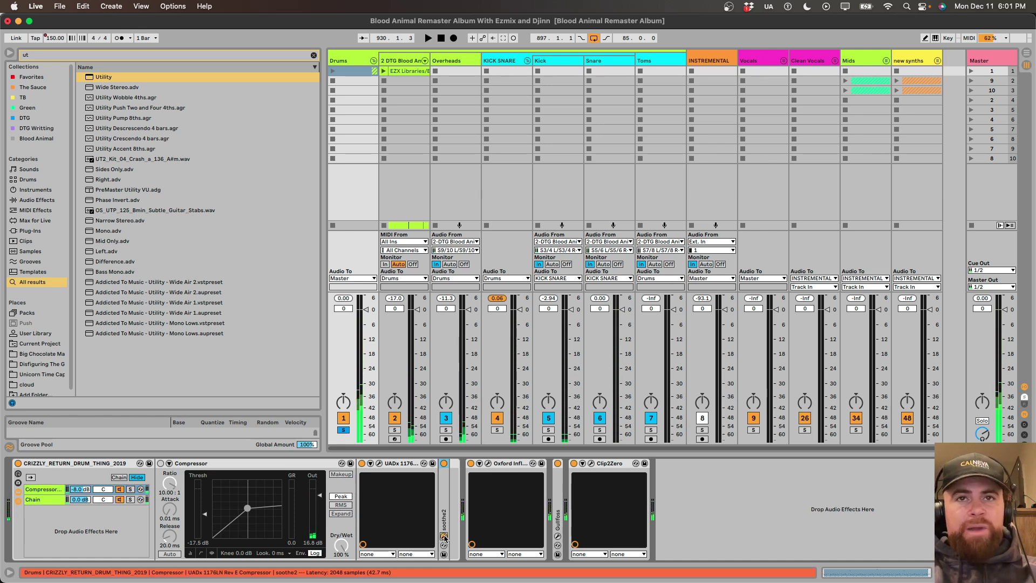
click(443, 536)
key(space)
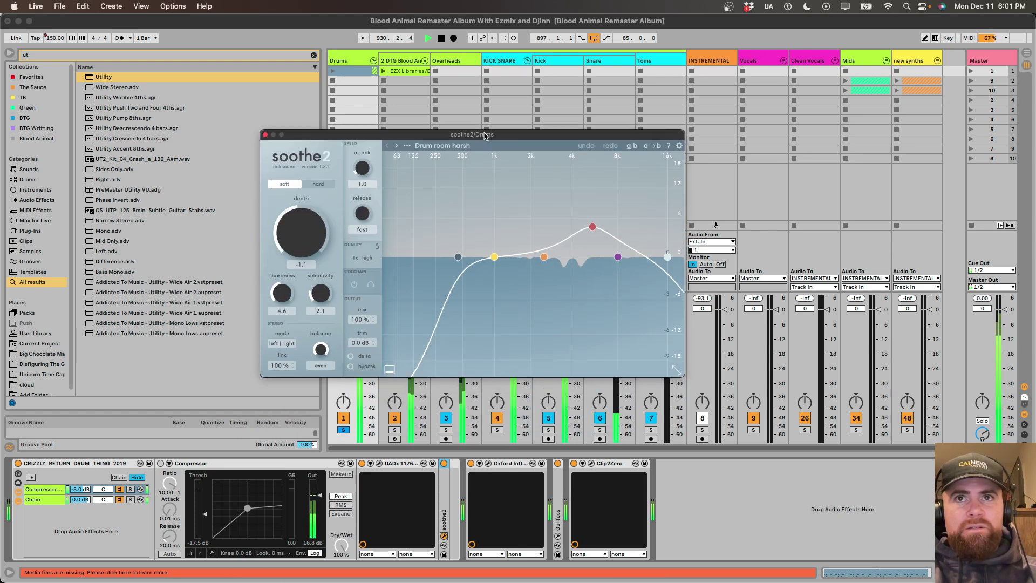
key(space)
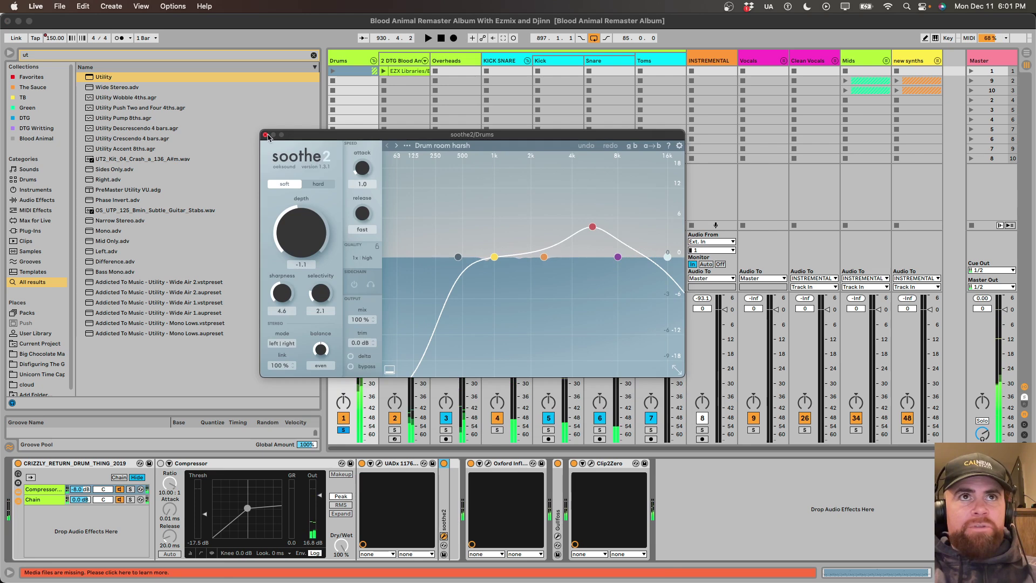
click(265, 135)
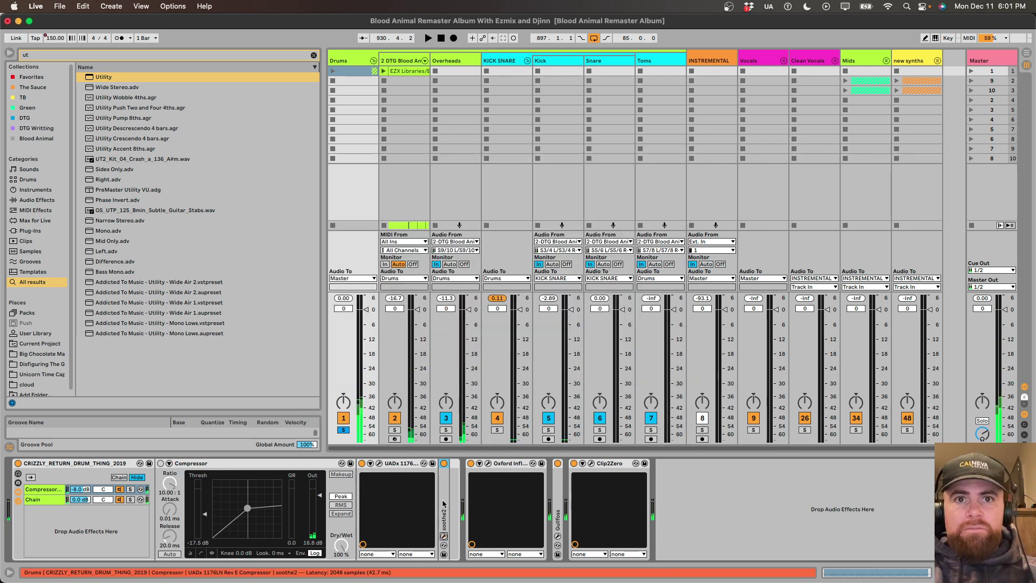
Compare the Drums group with soothe2 bypassed and active during playback.
key(space)
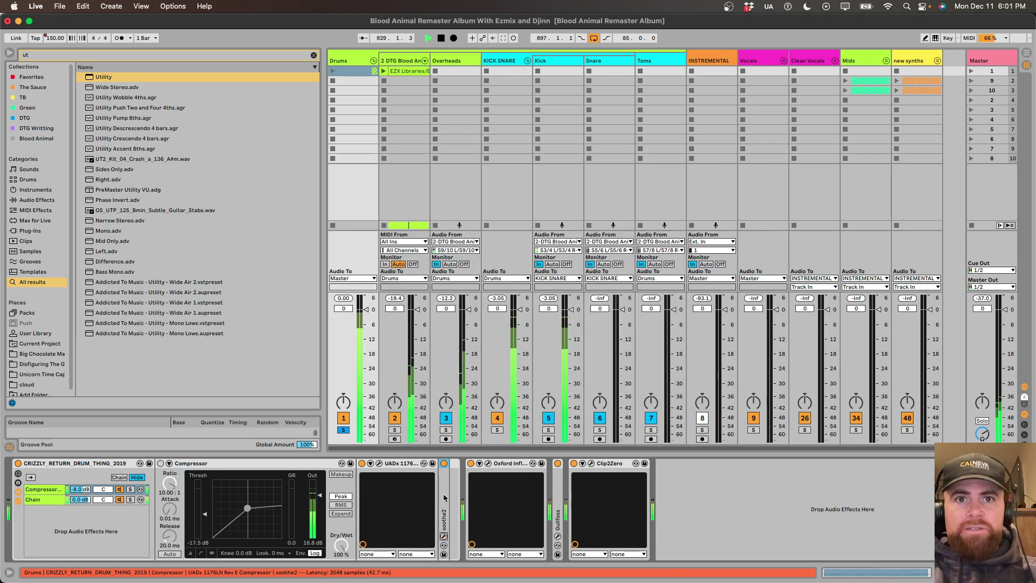
click(444, 464)
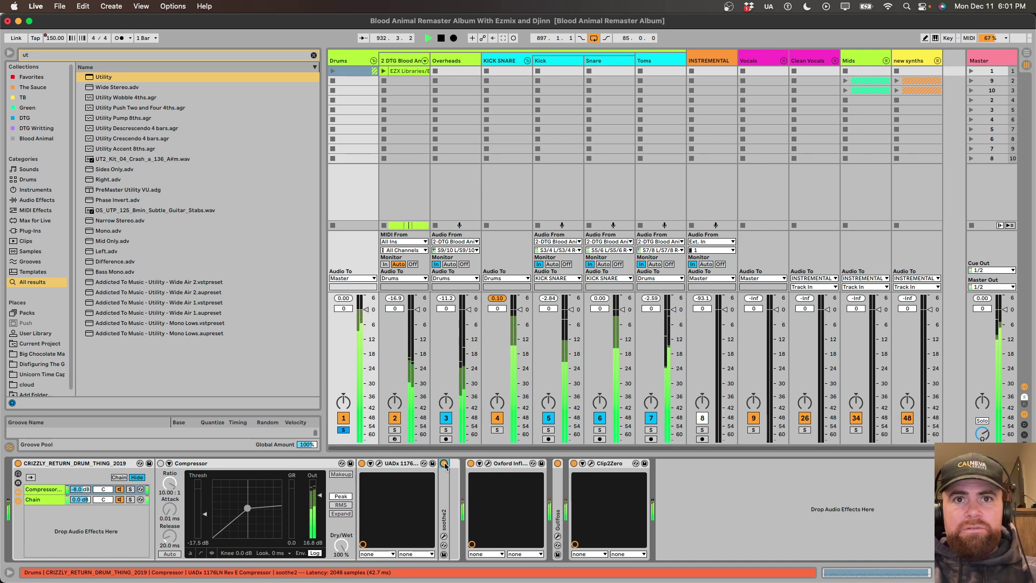
key(space)
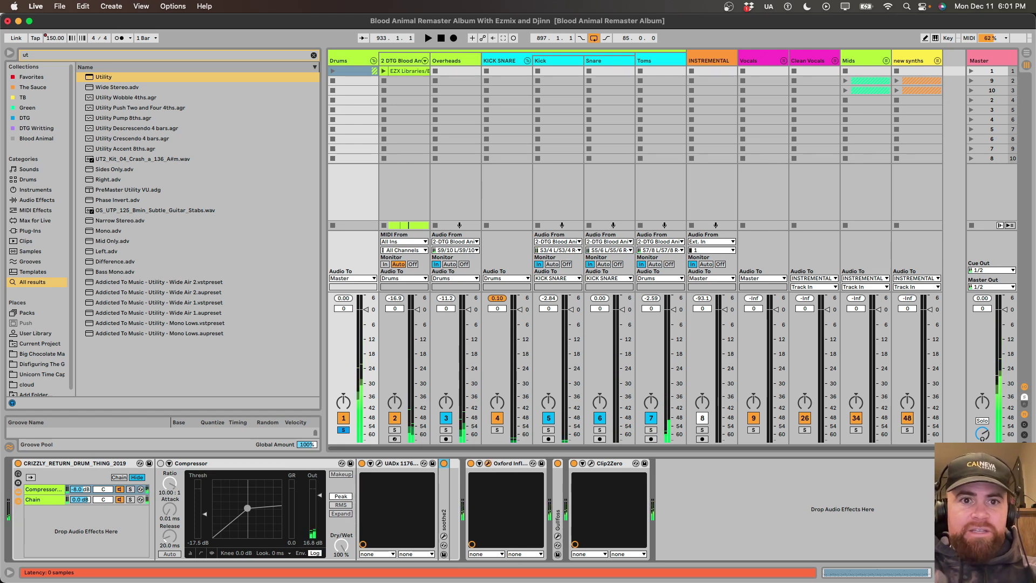
Open the Oxford Inflator on the Drums group and compare the drums with it bypassed and active.
click(489, 463)
key(space)
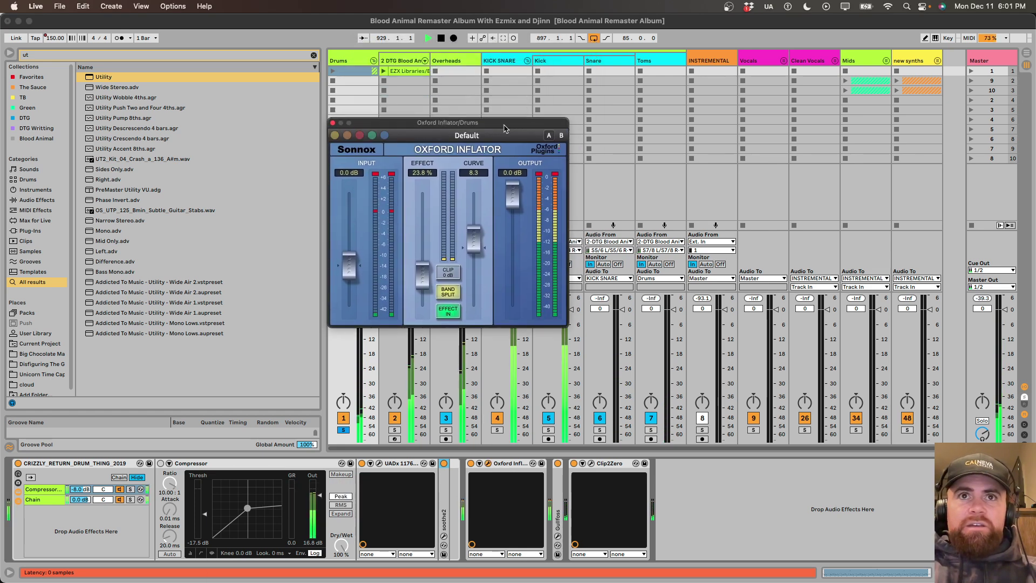
click(502, 528)
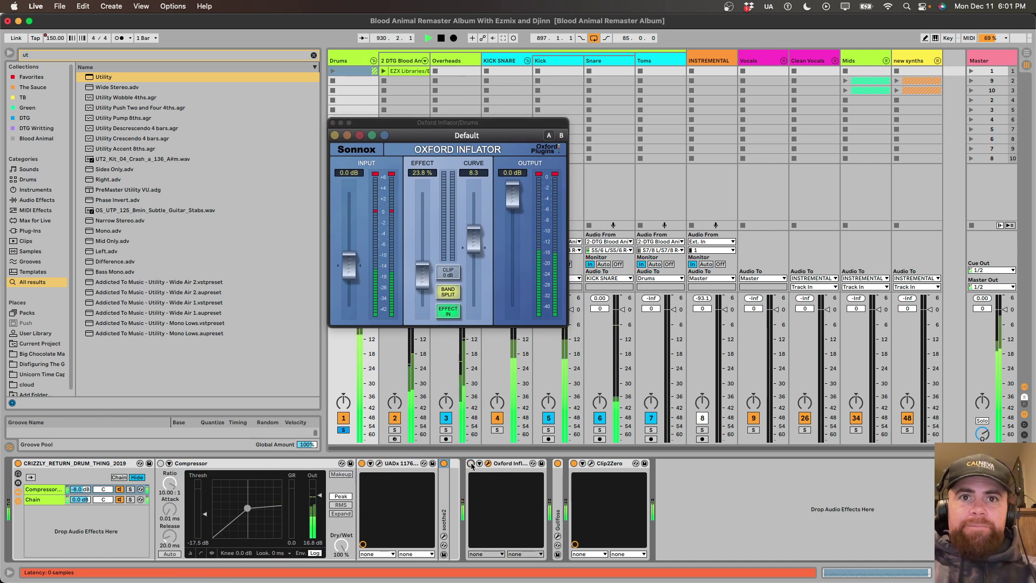
click(470, 463)
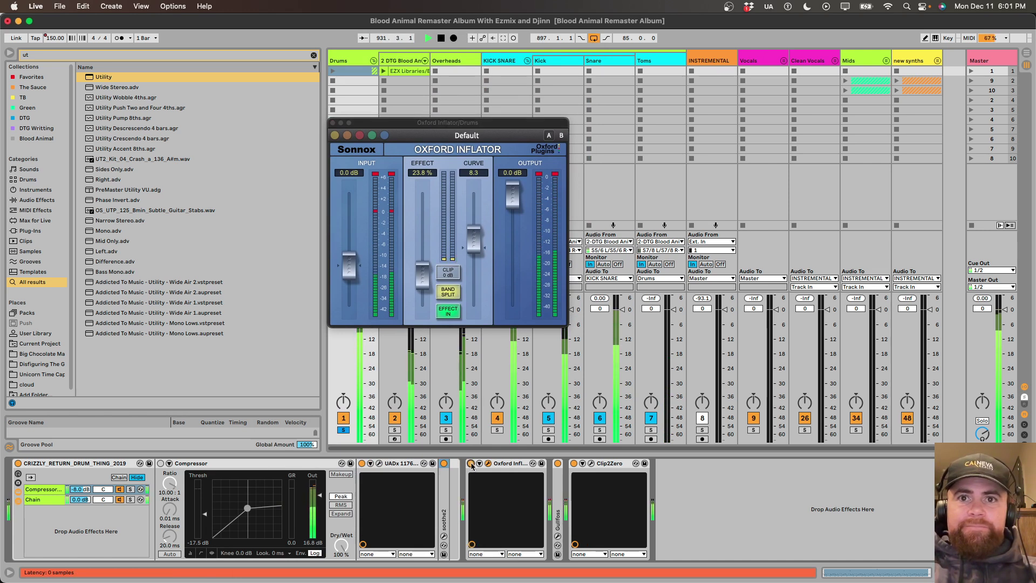
Open Gullfoss on the Drums group and compare the playing drums with it bypassed and active.
click(558, 537)
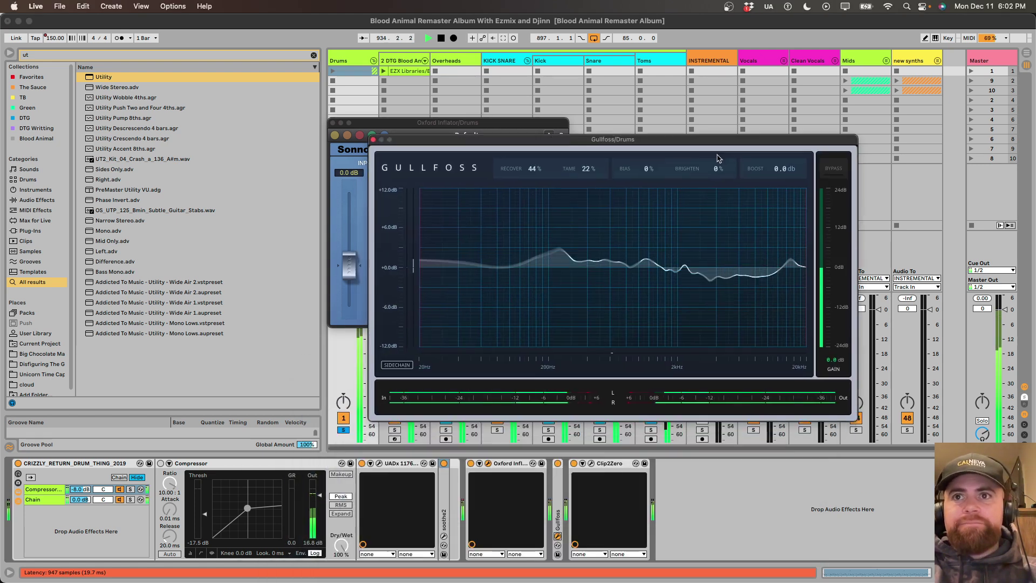
drag(679, 340, 720, 145)
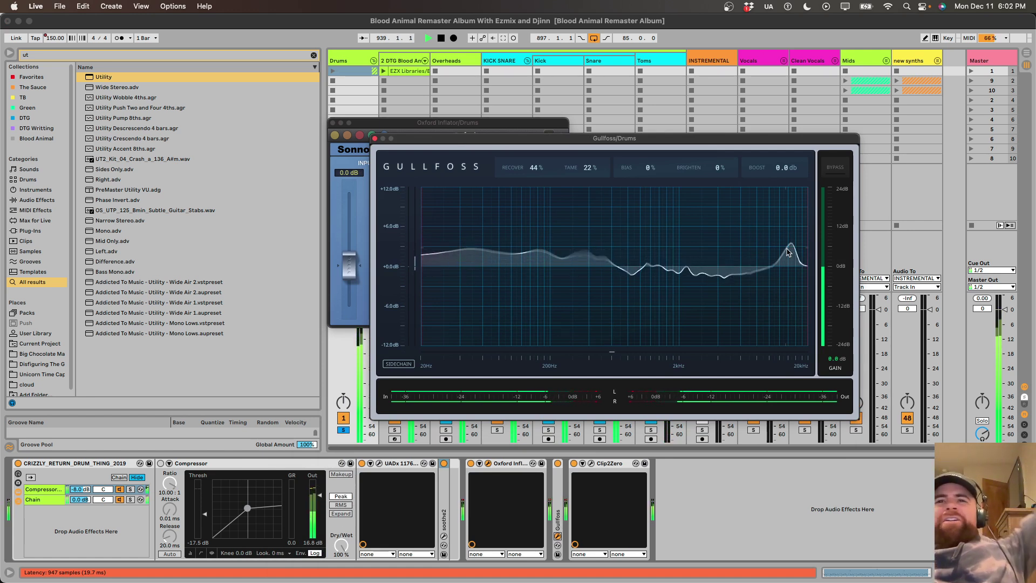
click(558, 463)
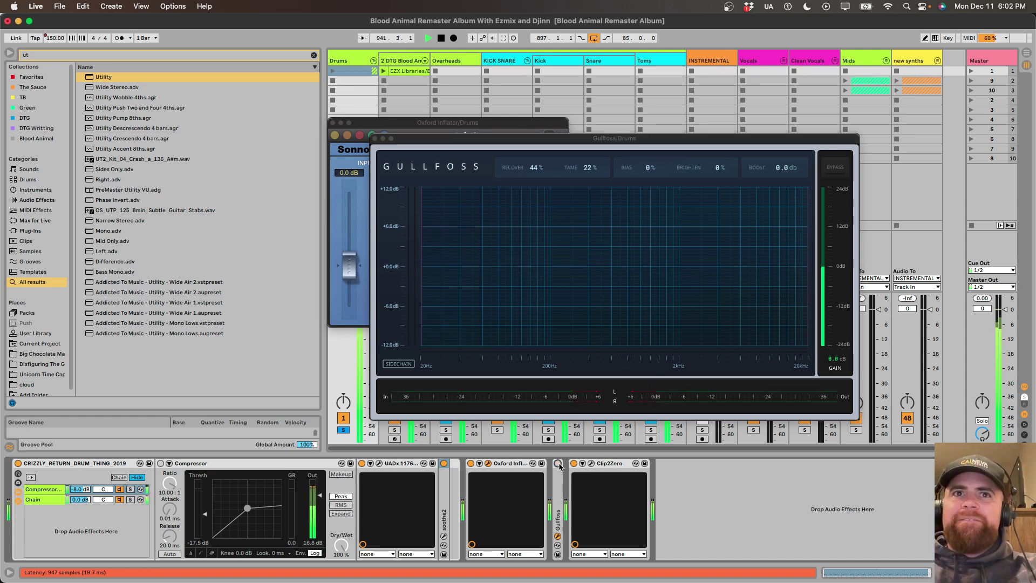
click(558, 463)
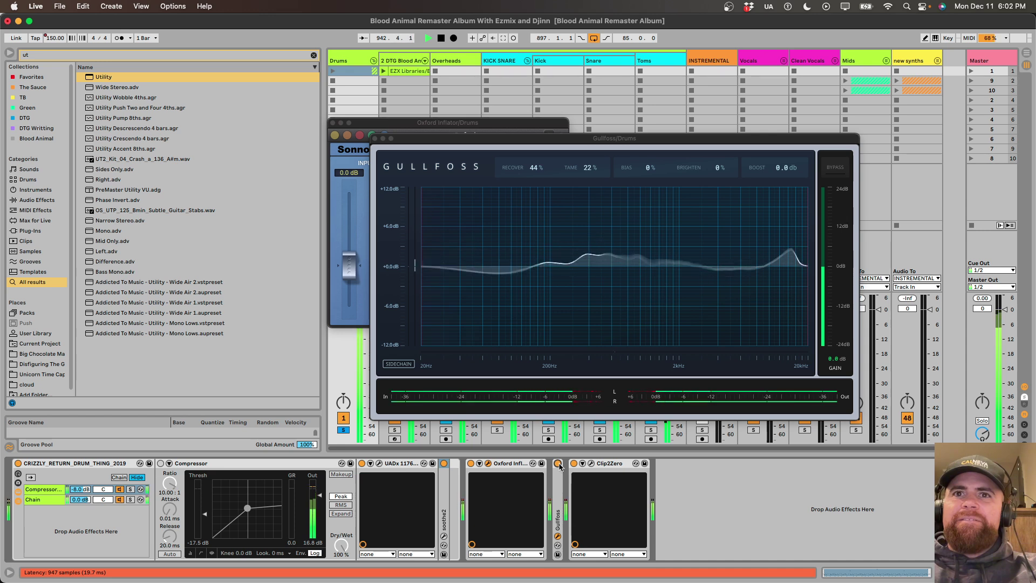
click(557, 463)
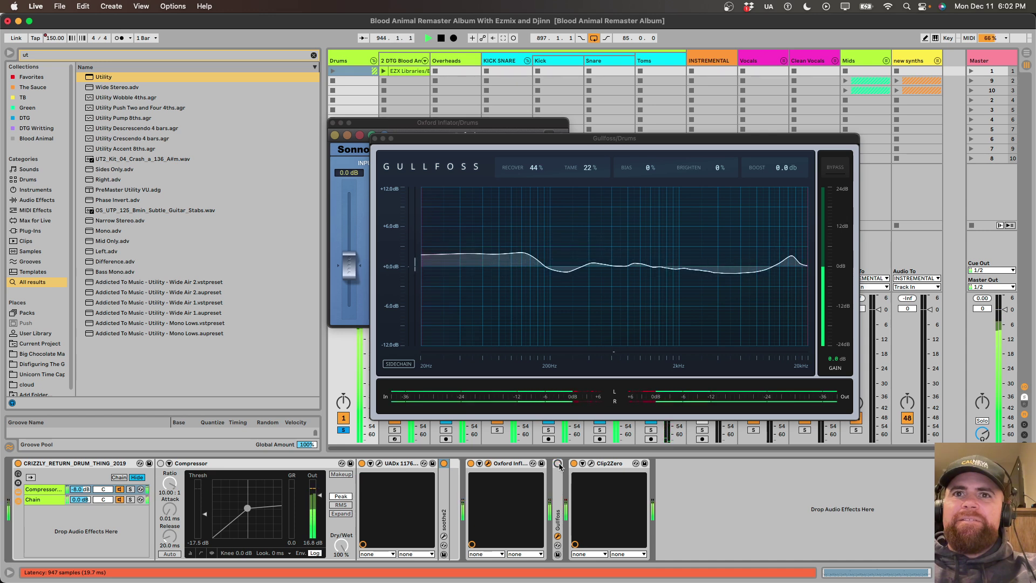
click(558, 463)
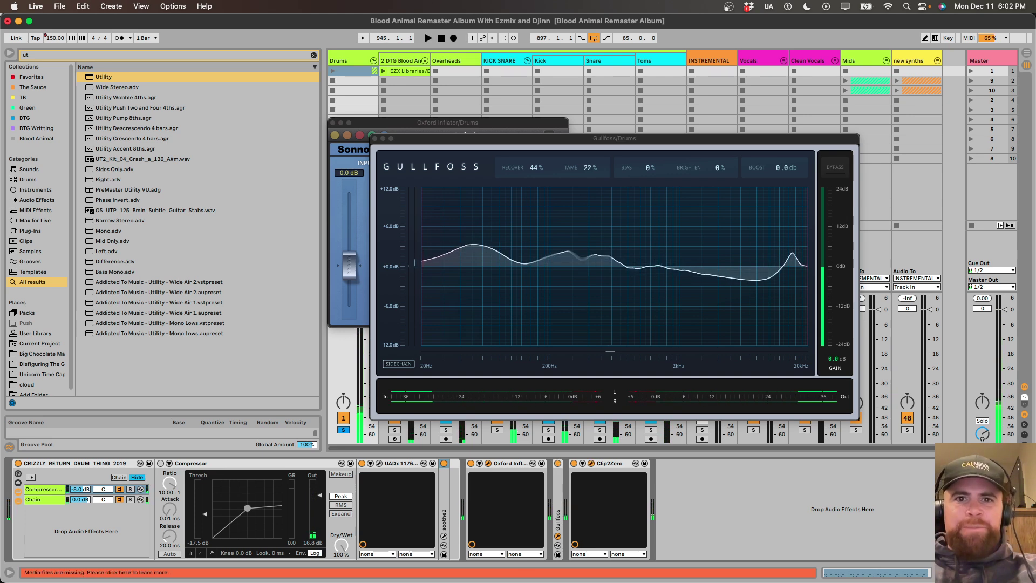
Inspect the Drums group's Clip2Zero clipper during playback and close all open plug-in windows.
key(space)
click(590, 463)
drag(448, 466, 465, 101)
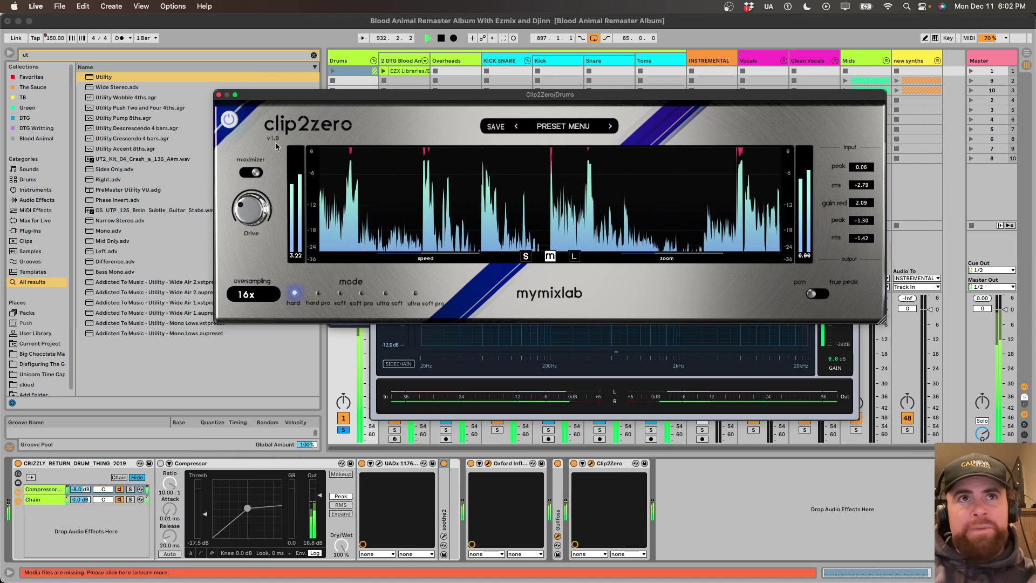
click(218, 94)
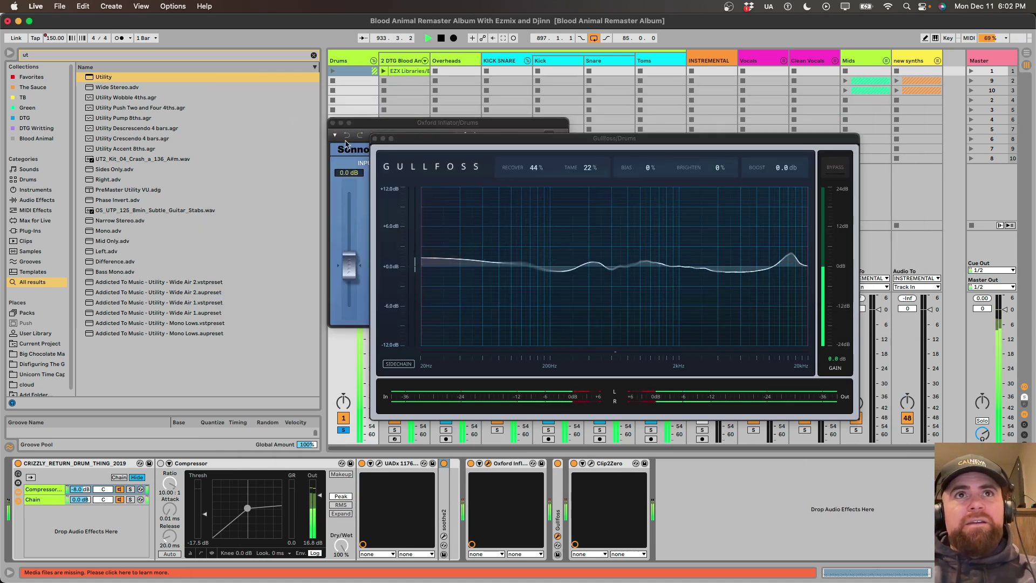
key(super+w)
click(333, 123)
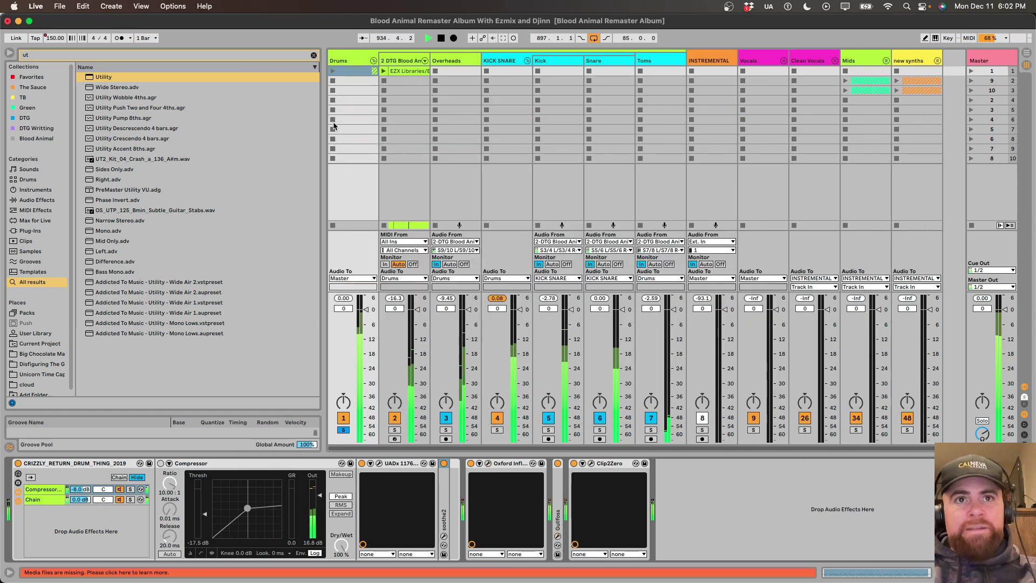
Compare the Drums group's level with Clip2Zero bypassed and active.
click(574, 468)
click(574, 464)
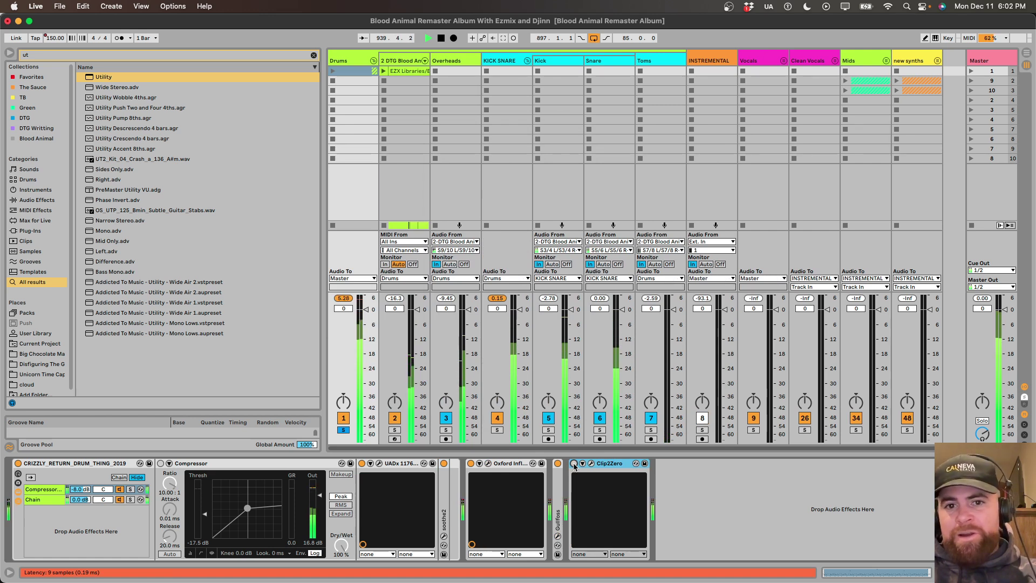
click(573, 464)
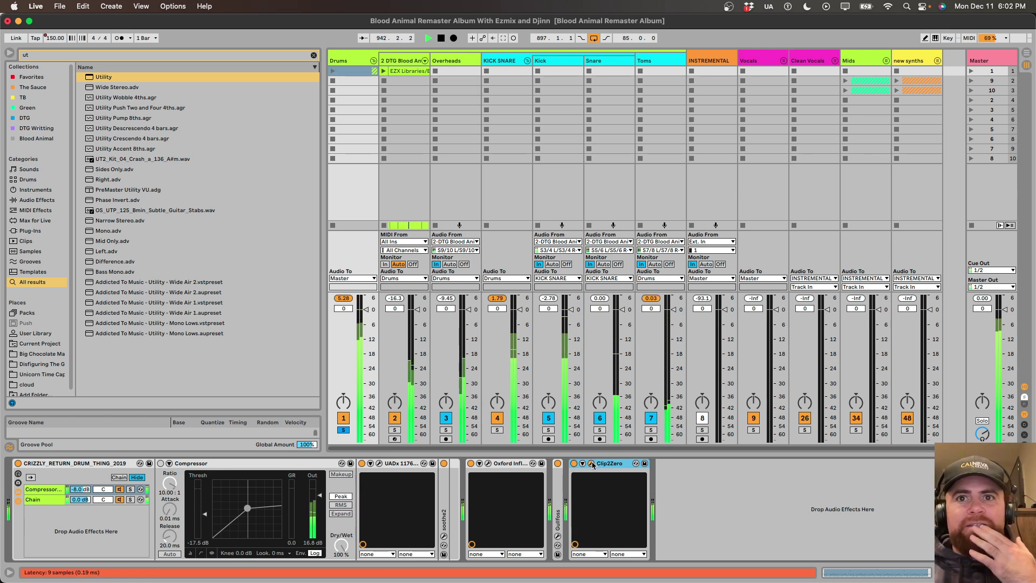
Release the Drums group's solo and fold the group so its drum tracks are hidden in the mixer.
click(343, 429)
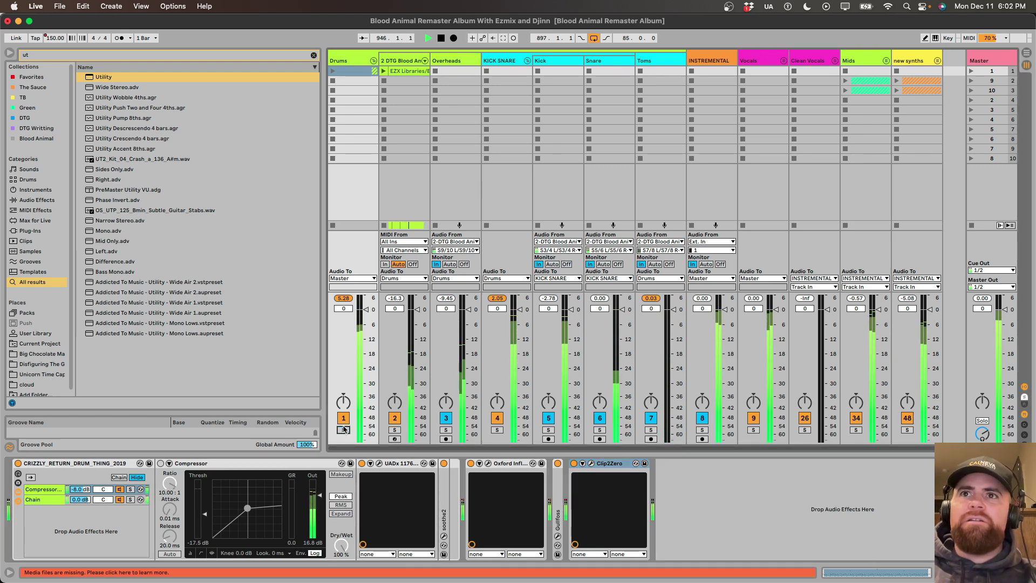
key(Tab)
key(space)
key(Tab)
click(393, 74)
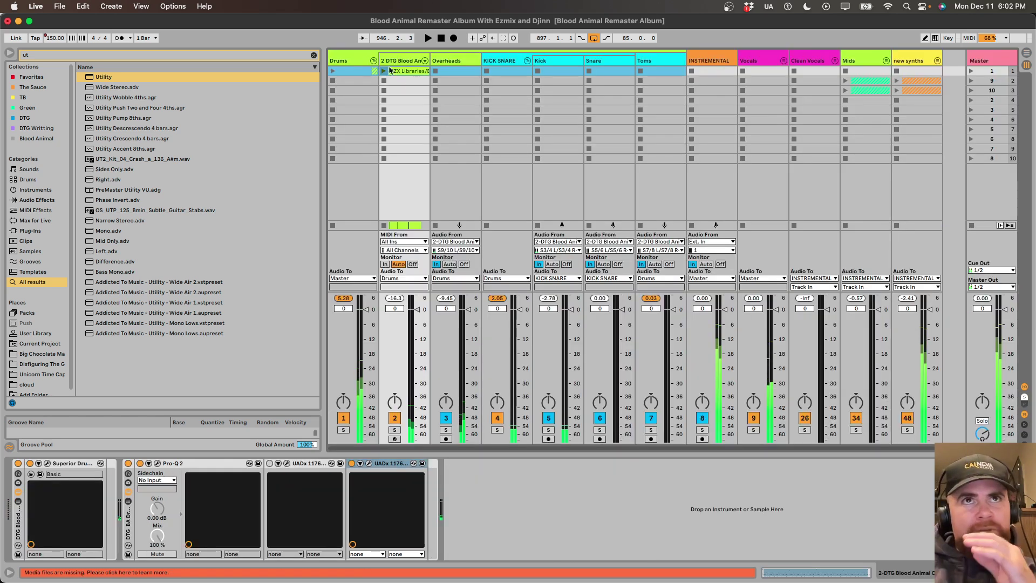
click(374, 60)
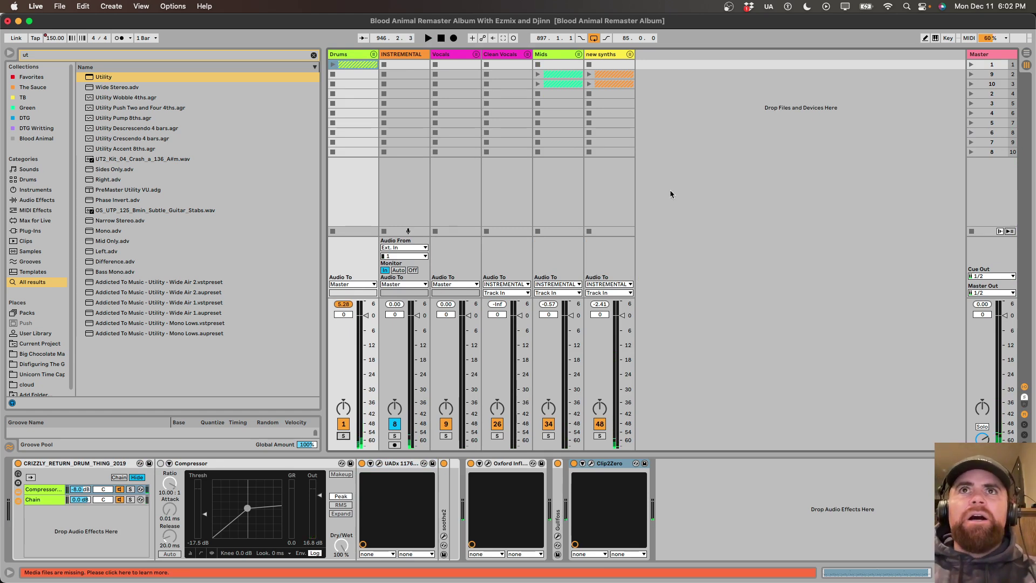
Play the full mix and mark the Drums, INSTREMENTAL and Vocals groups by selecting them together.
key(space)
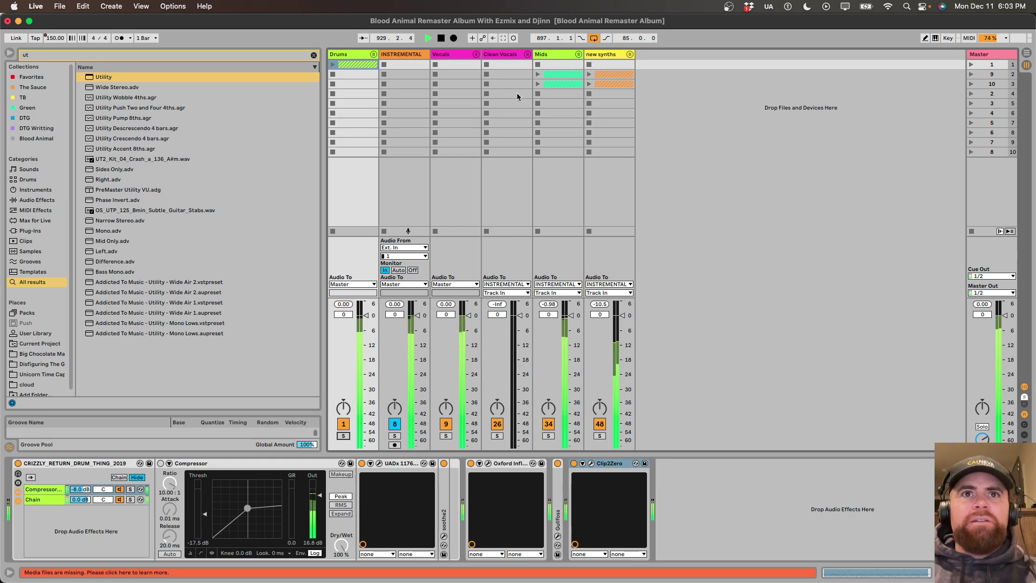
click(459, 54)
shift+click(350, 54)
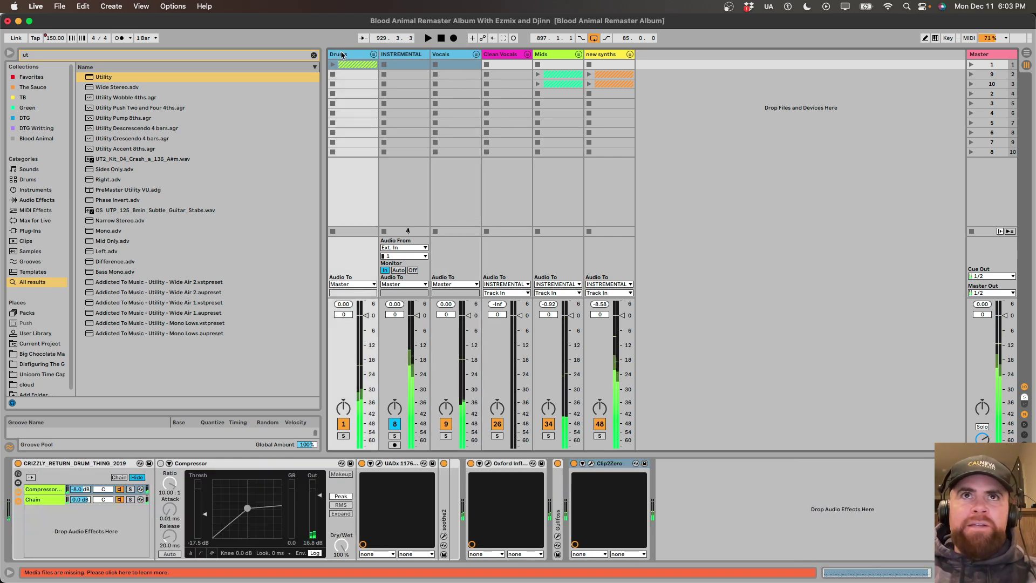
click(789, 94)
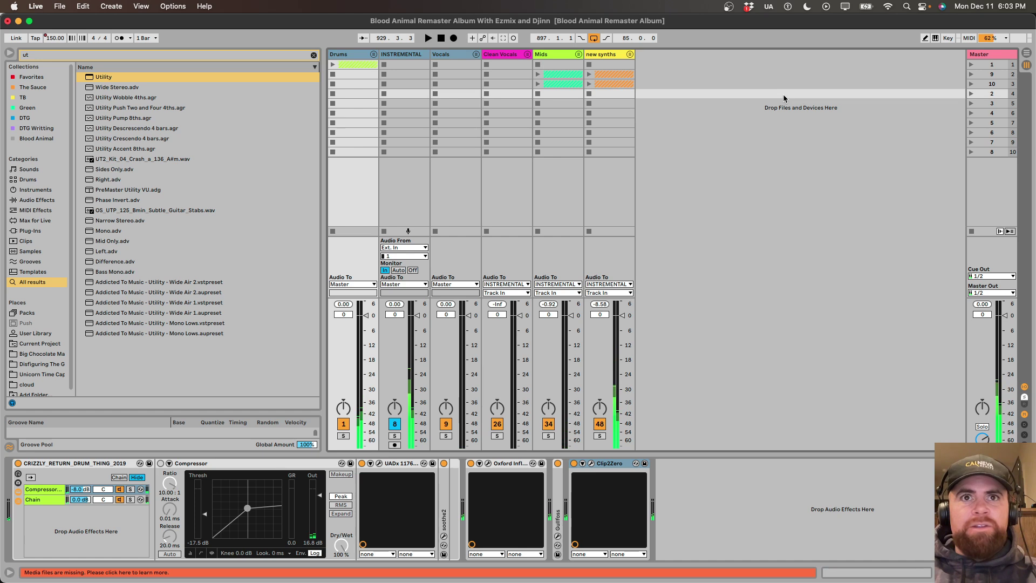
key(space)
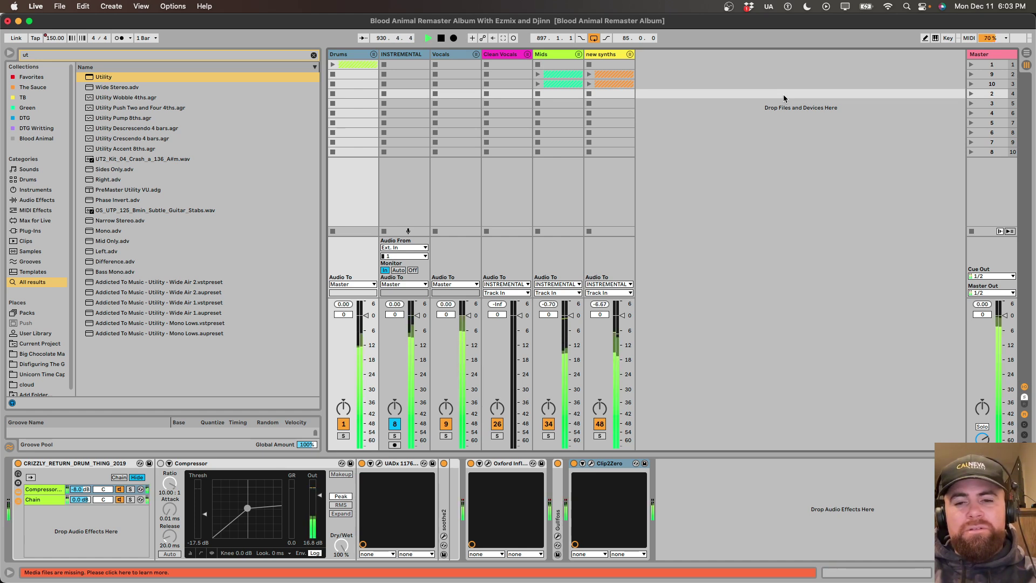
key(space)
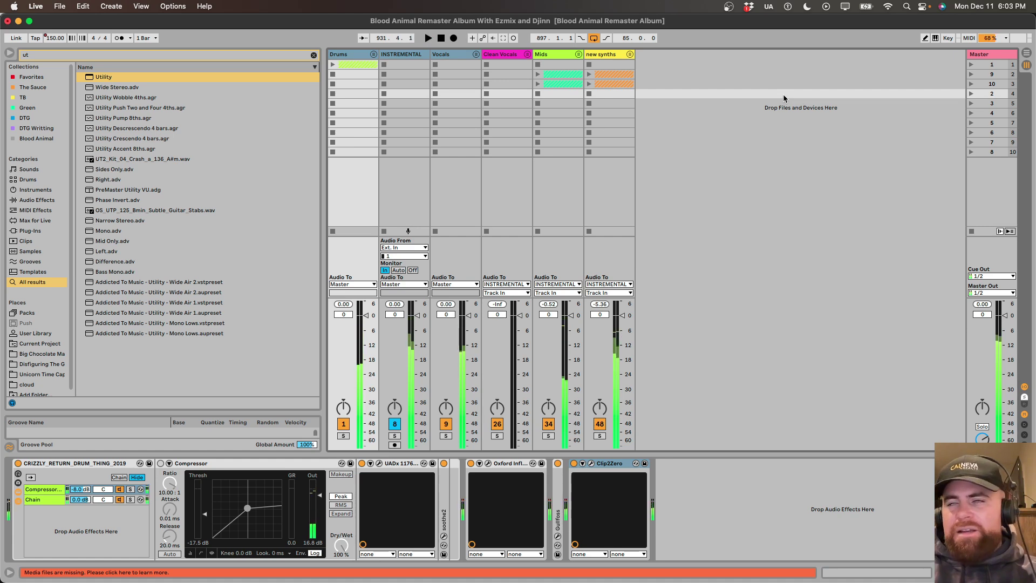
Show the Master track's effect chain and bypass its Blood Animal mastering rack and the active PRE GAIN utility.
click(459, 66)
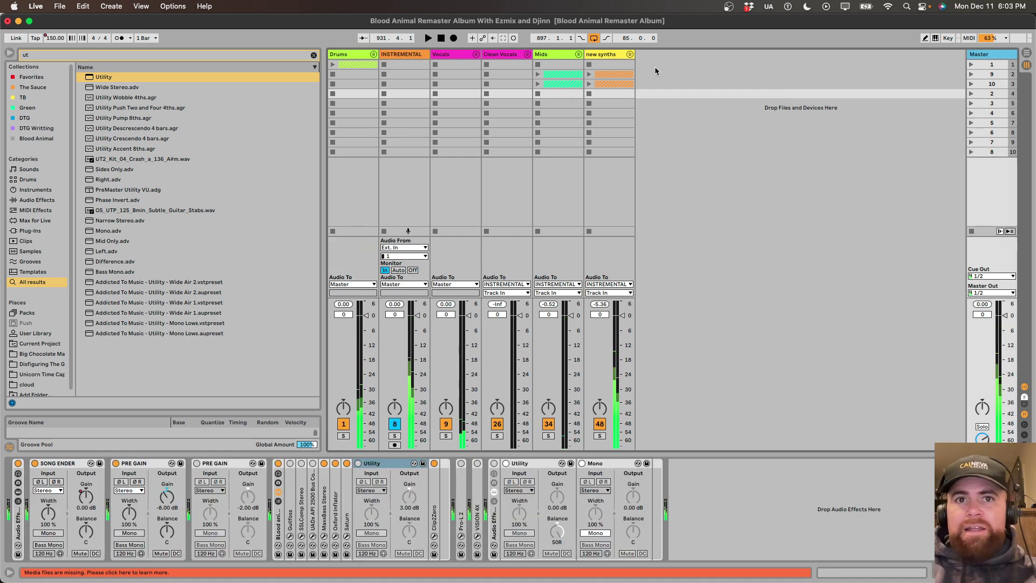
click(345, 54)
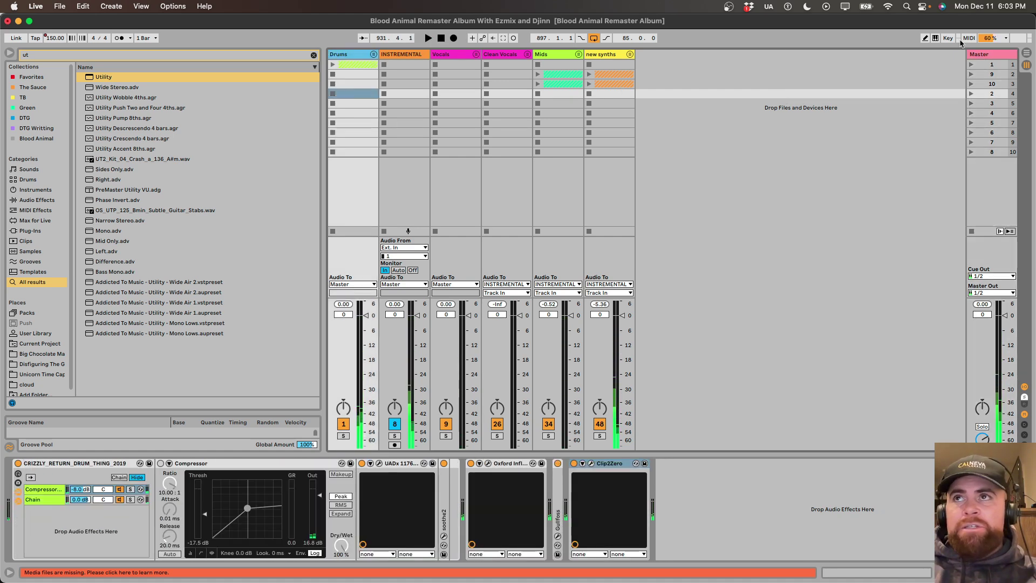
click(987, 55)
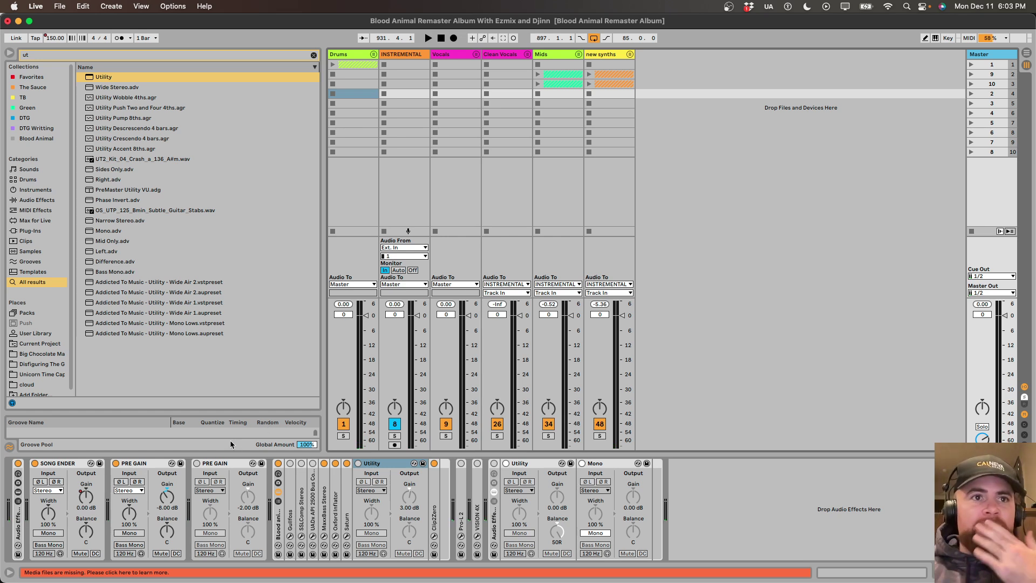
click(126, 474)
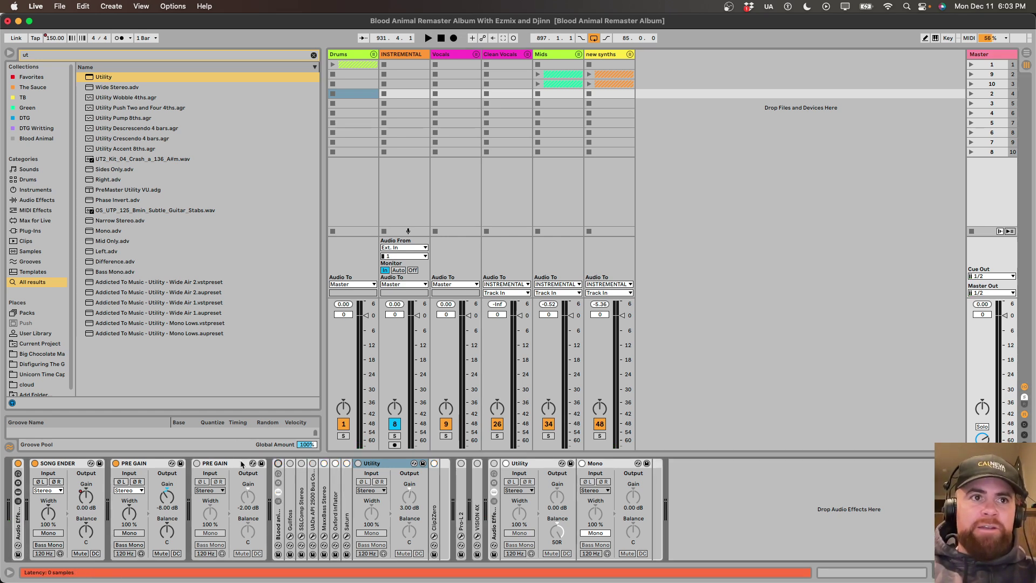
click(116, 463)
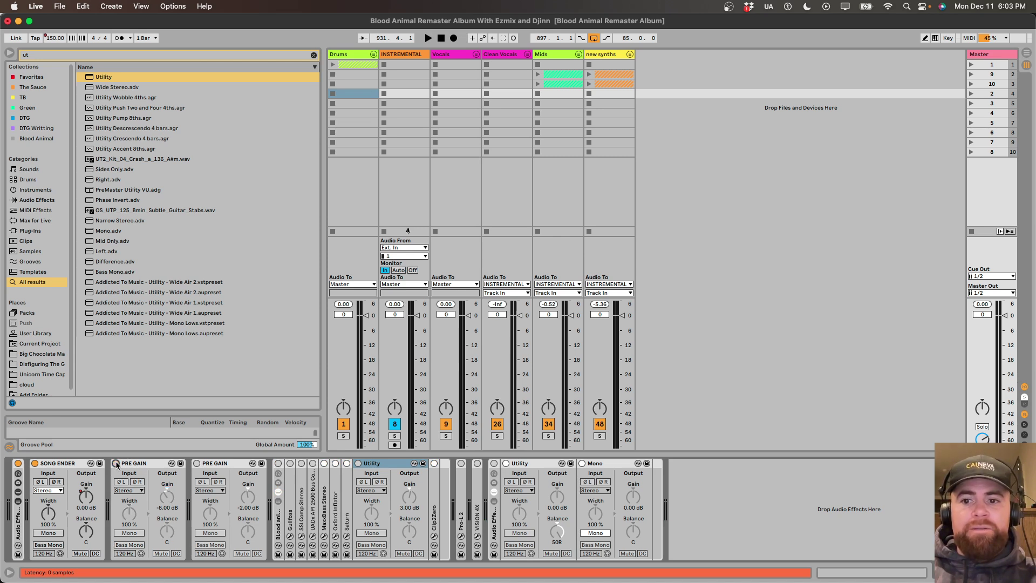
Play the unmastered mix with the -8.00 dB PRE GAIN utility bypassed, and again with it switched back on.
key(space)
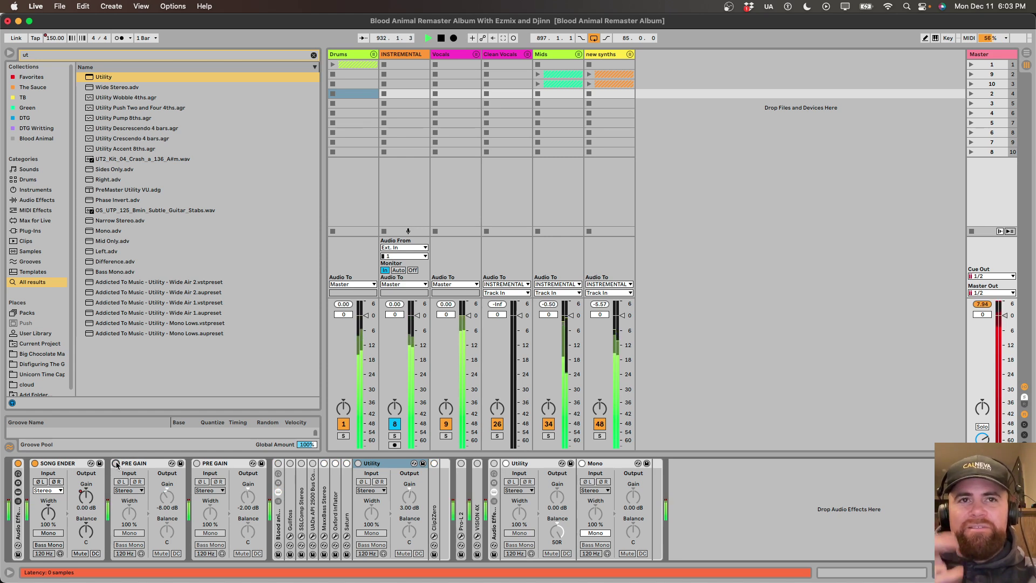
key(space)
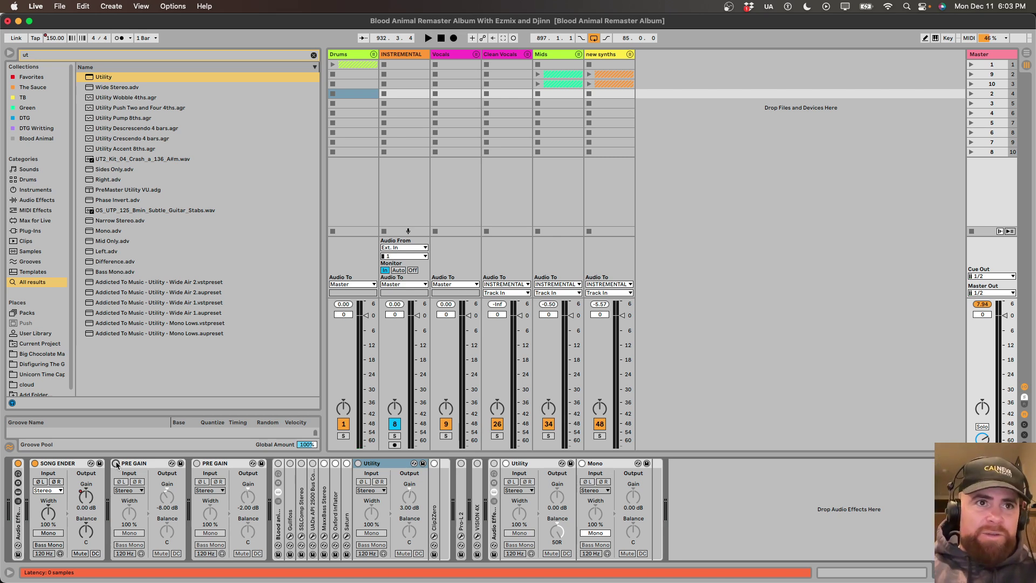
click(116, 463)
key(space)
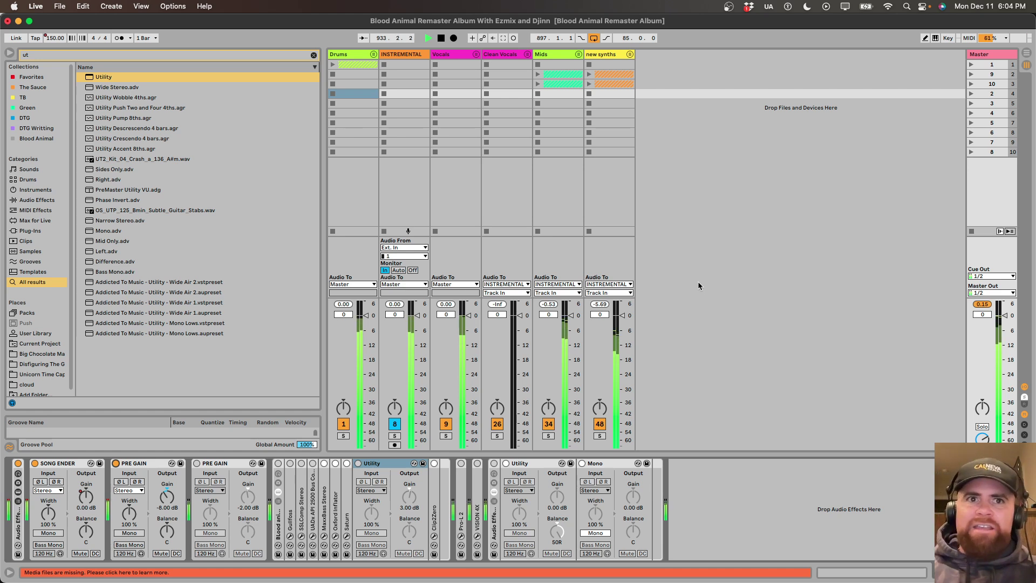
Reactivate the Blood Animal master rack with its Gullfoss, SSLComp and API 2500 devices, and reset the Master peak reading.
click(277, 463)
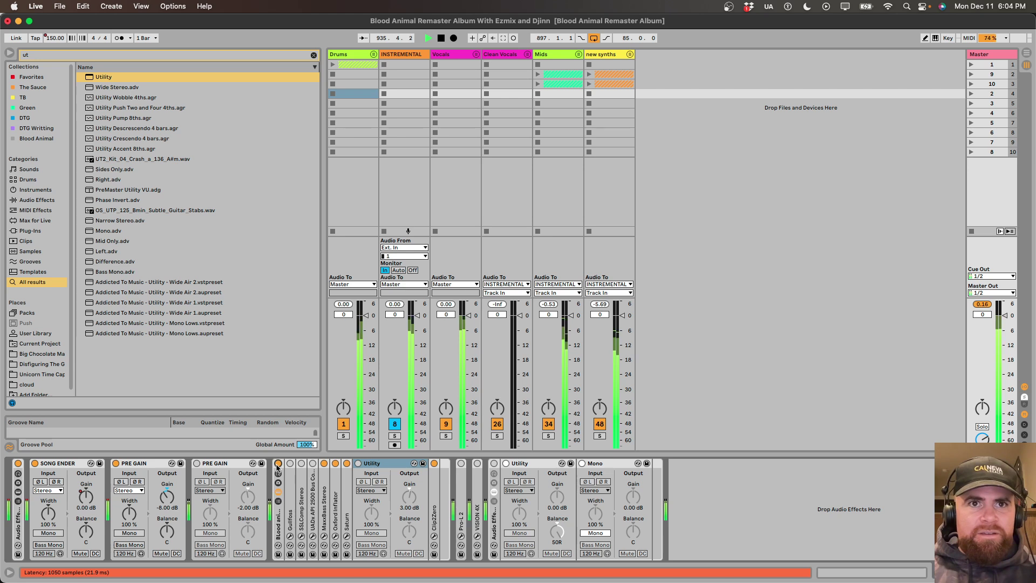
click(981, 304)
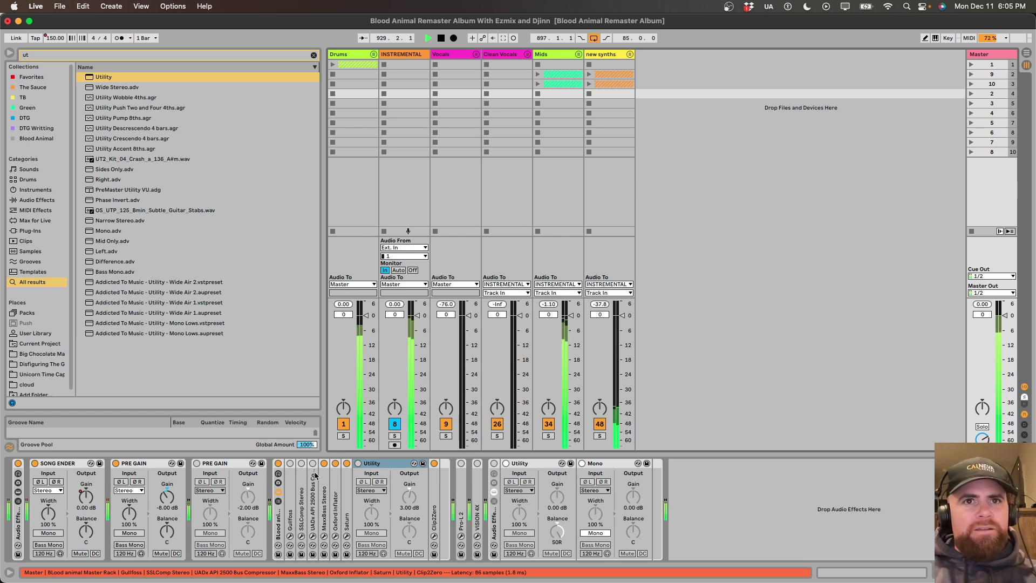
click(290, 463)
click(301, 464)
click(312, 463)
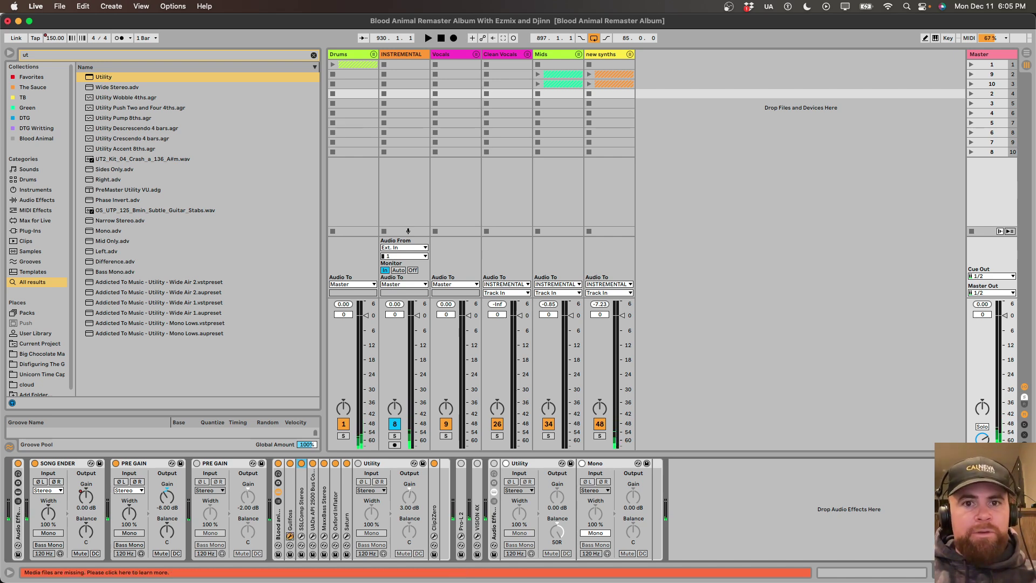
Open Gullfoss from the master rack, watch its curve while the mix plays, and close it.
click(290, 536)
drag(619, 157, 561, 150)
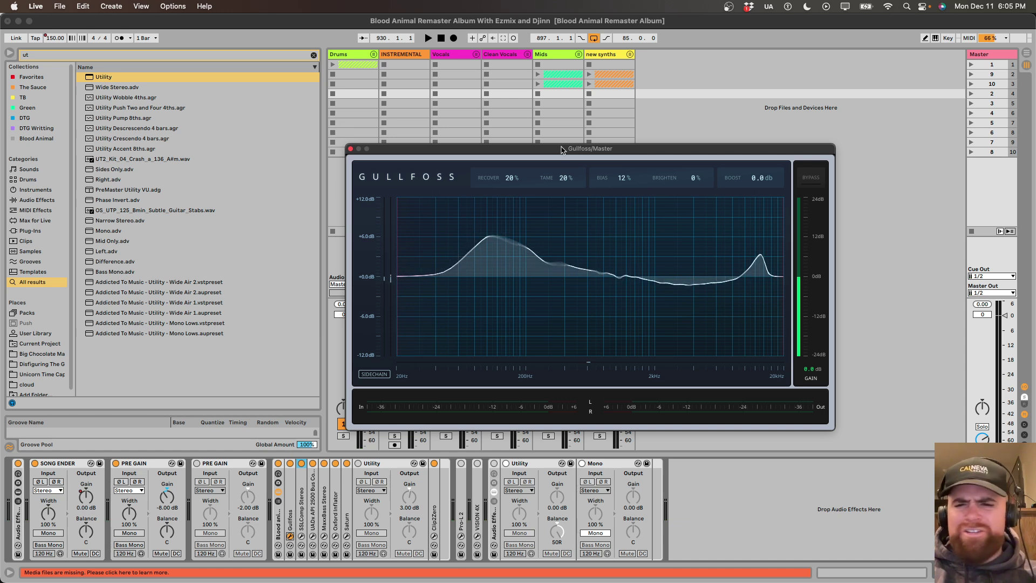
key(space)
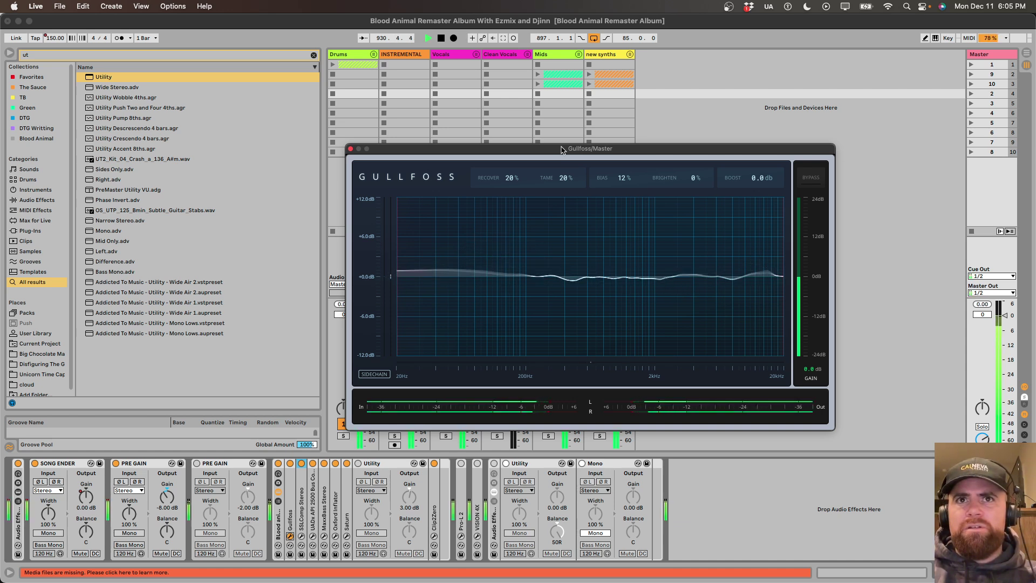
key(space)
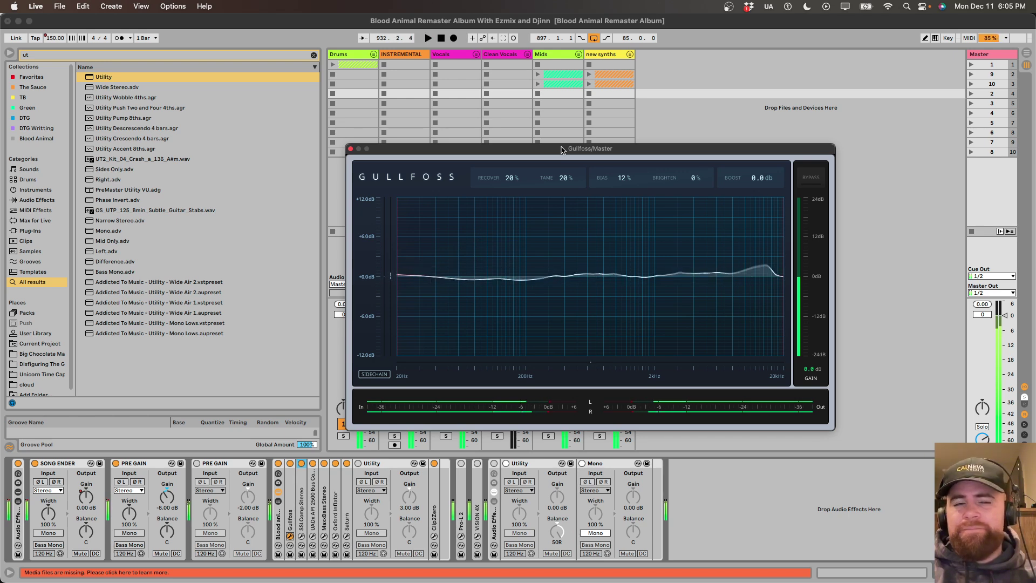
click(350, 149)
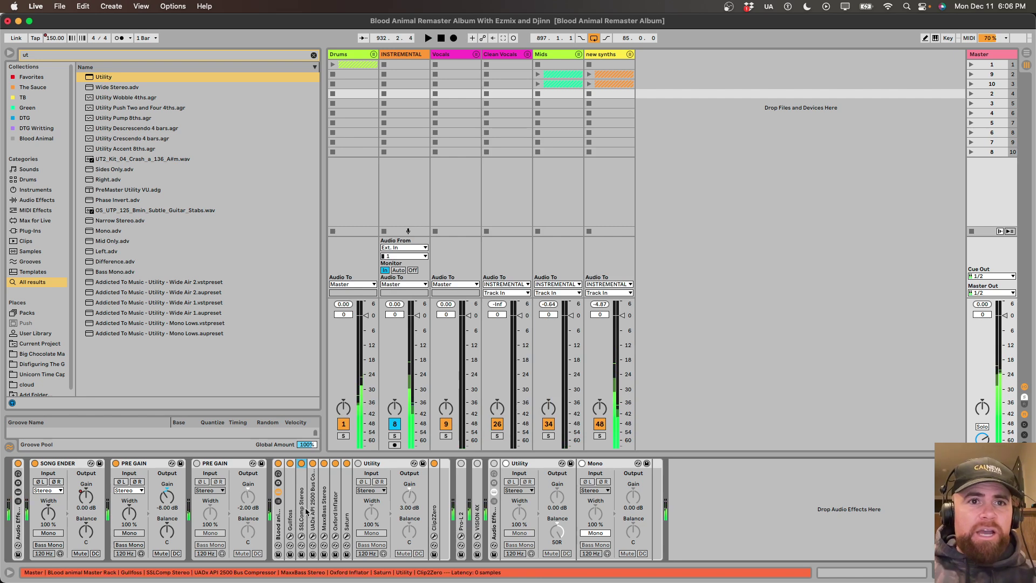
Open SSLComp Stereo from the master rack and compare the playing mix with the compressor bypassed and active.
click(302, 537)
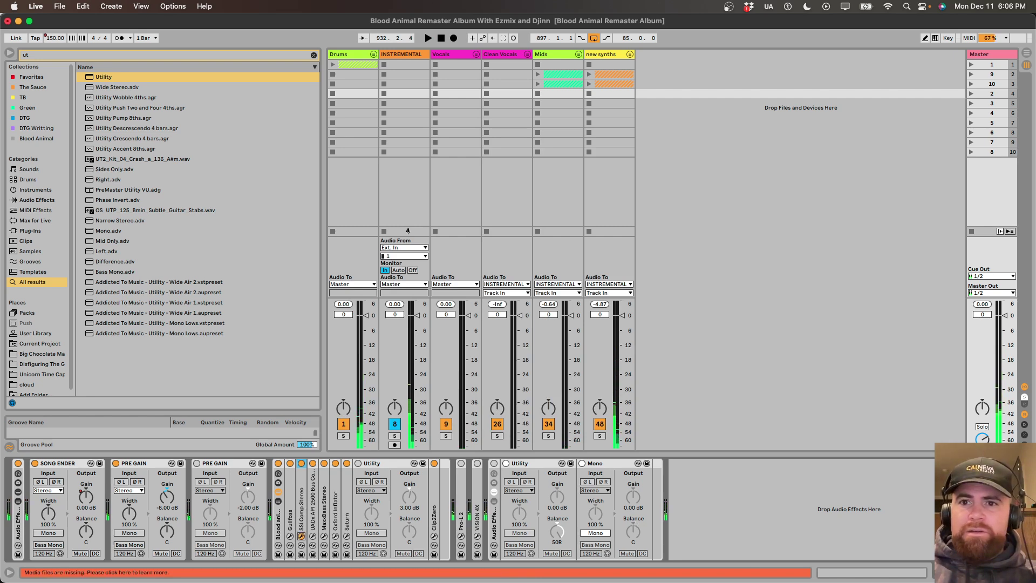
drag(685, 170, 597, 150)
key(space)
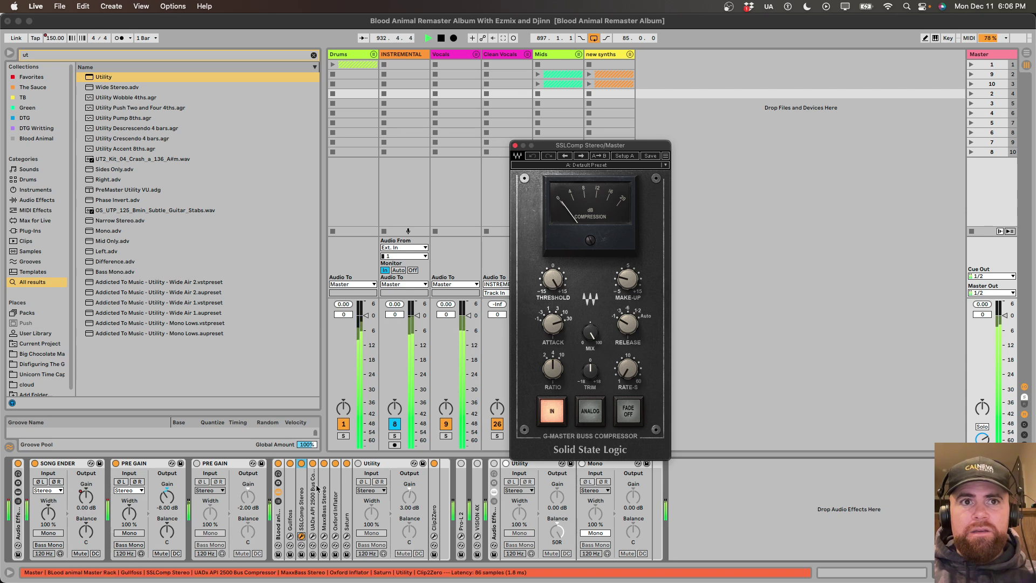
click(302, 463)
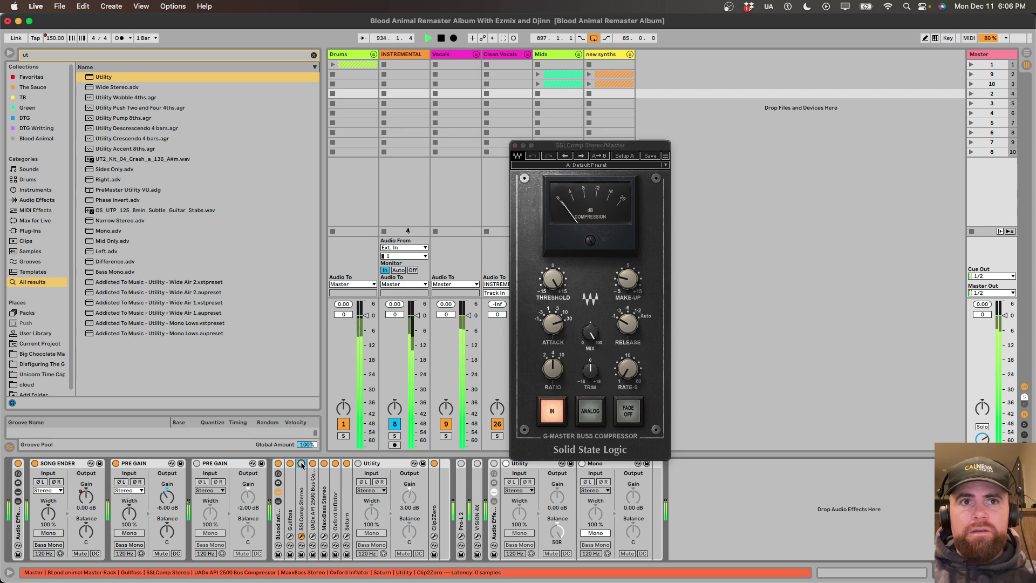
click(302, 463)
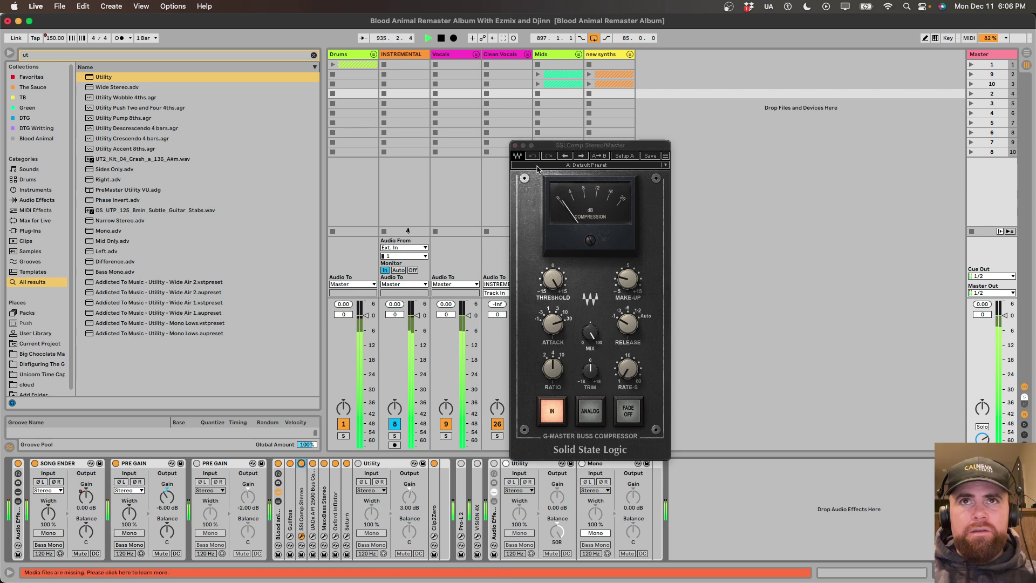
click(515, 146)
key(space)
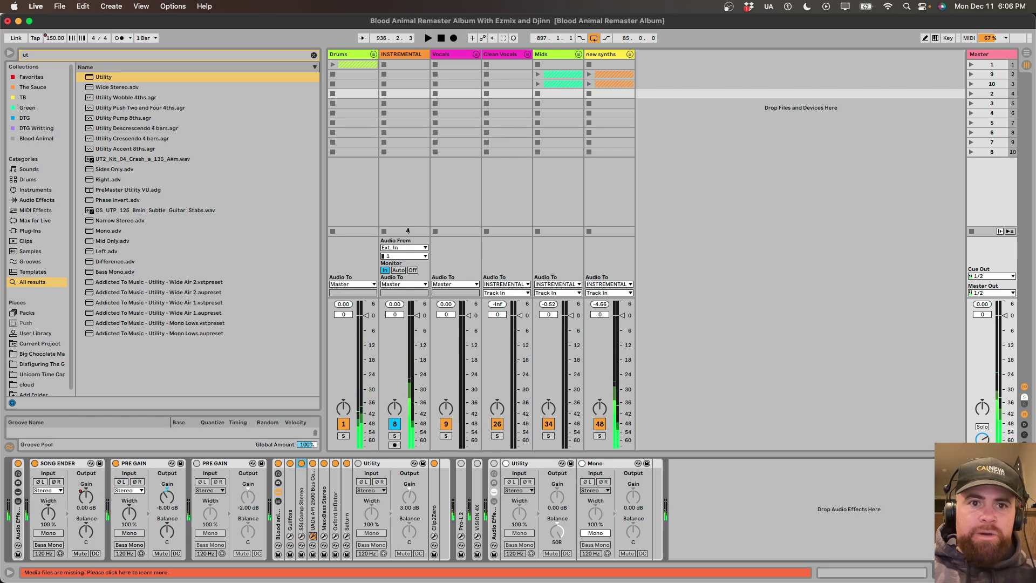
Open the API 2500 Bus Compressor from the master rack and compare the mix with its power off and on.
click(312, 536)
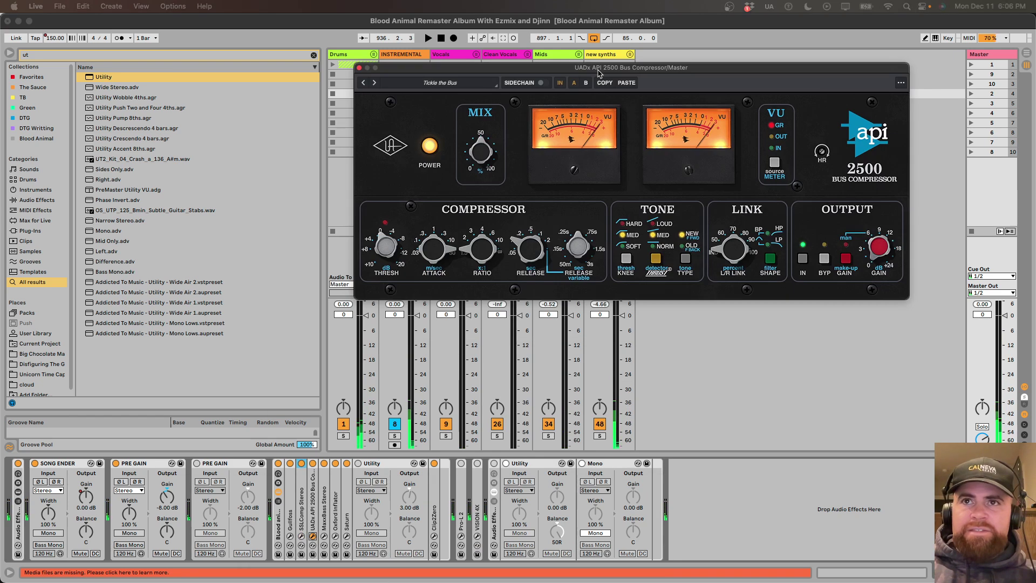
drag(598, 74, 598, 76)
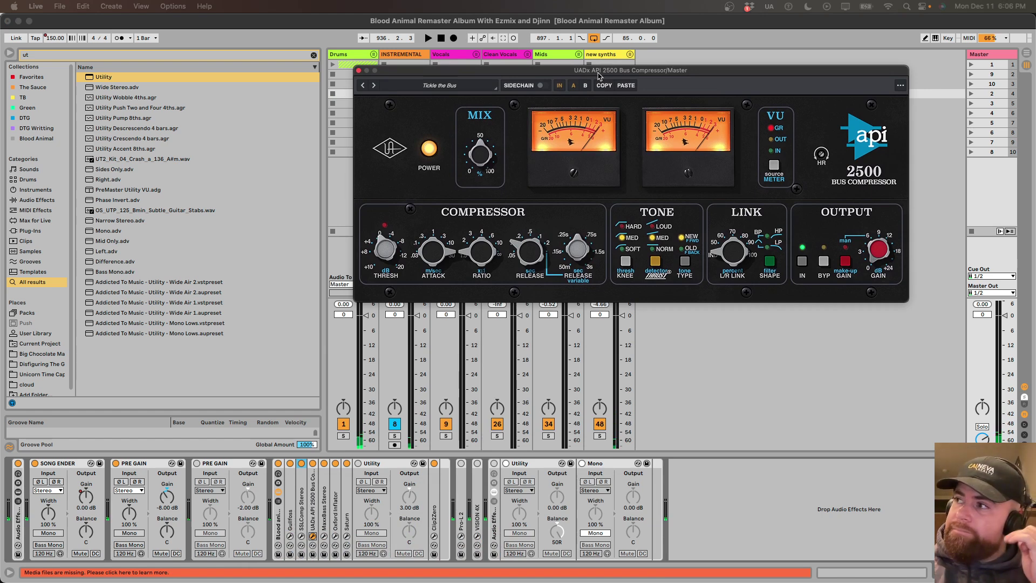
drag(598, 75, 556, 110)
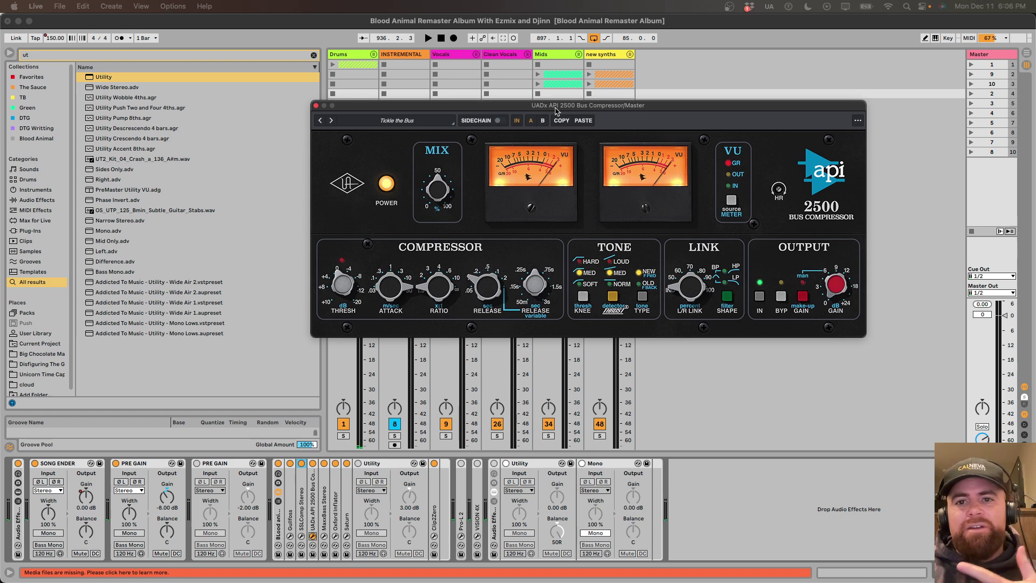
drag(556, 110, 589, 107)
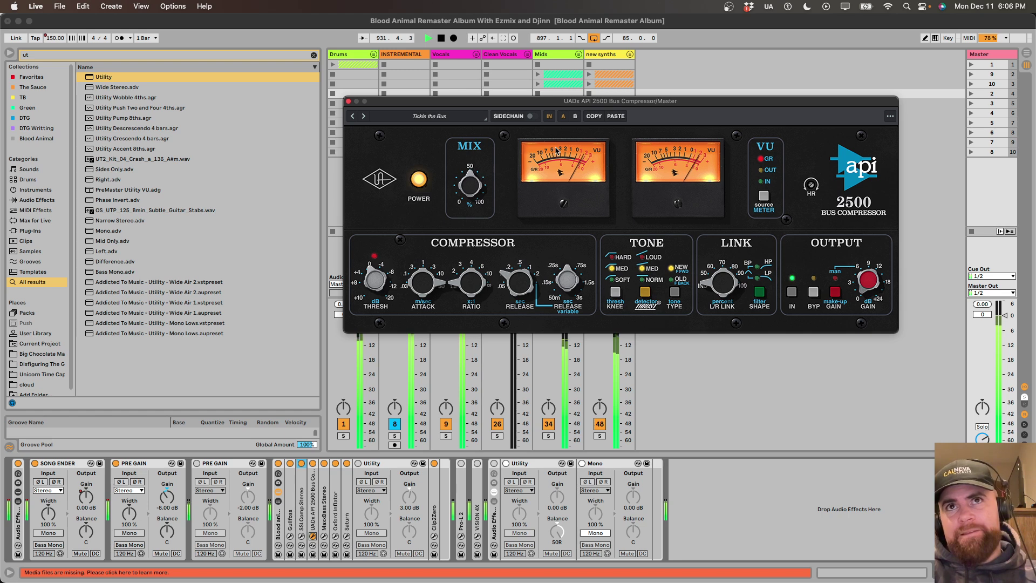
click(419, 182)
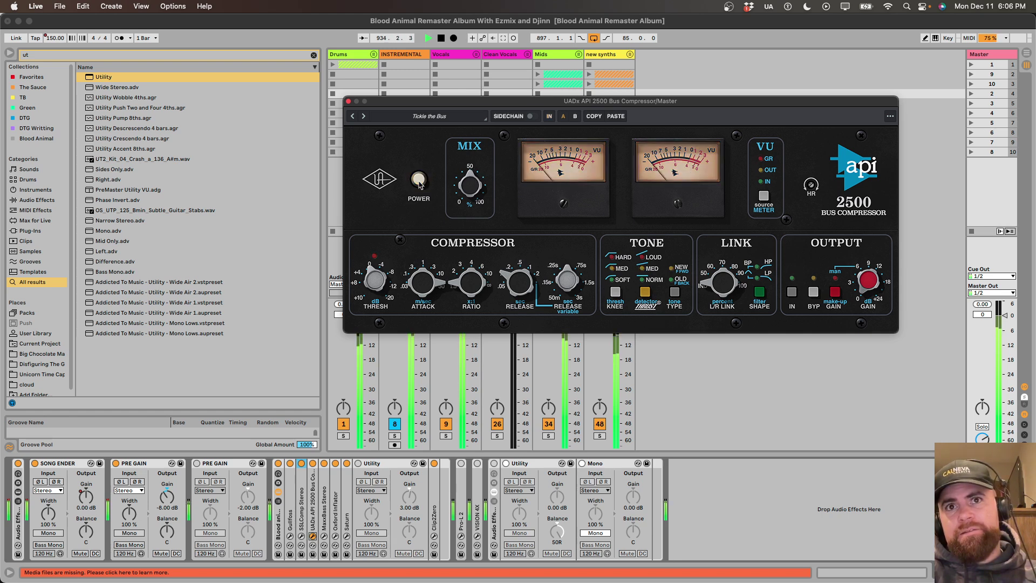
click(419, 182)
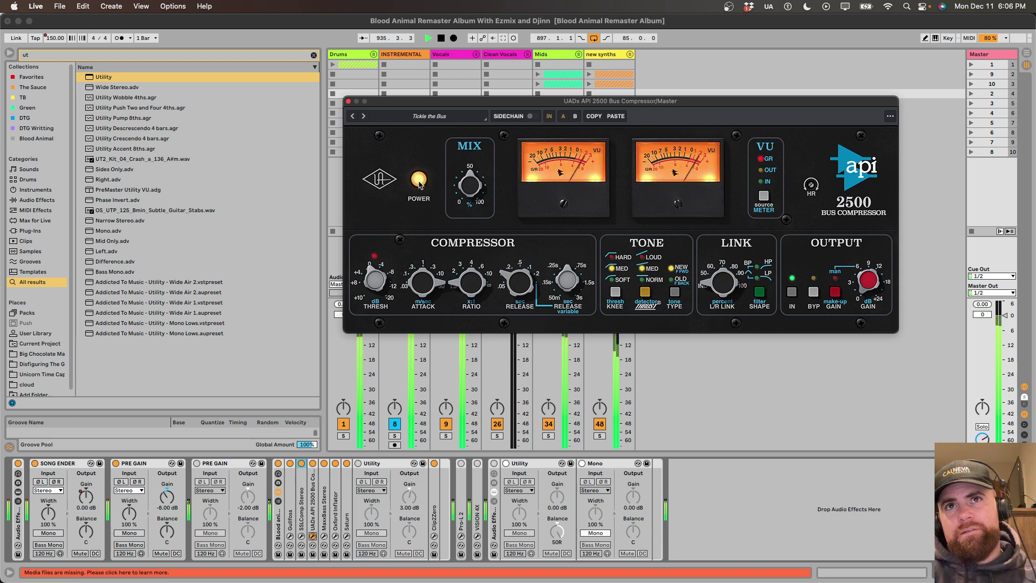
key(space)
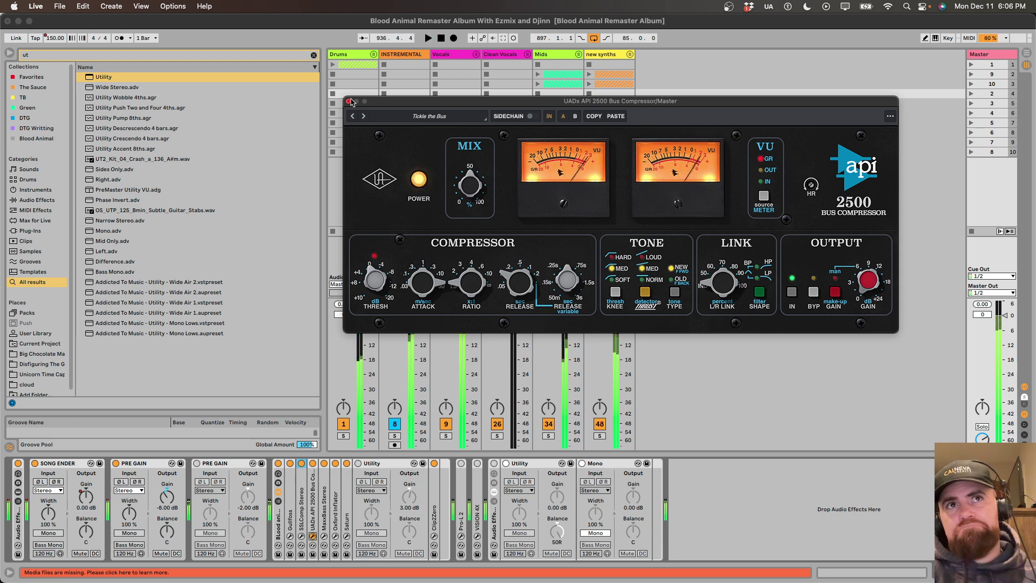
key(space)
click(419, 178)
key(space)
click(419, 179)
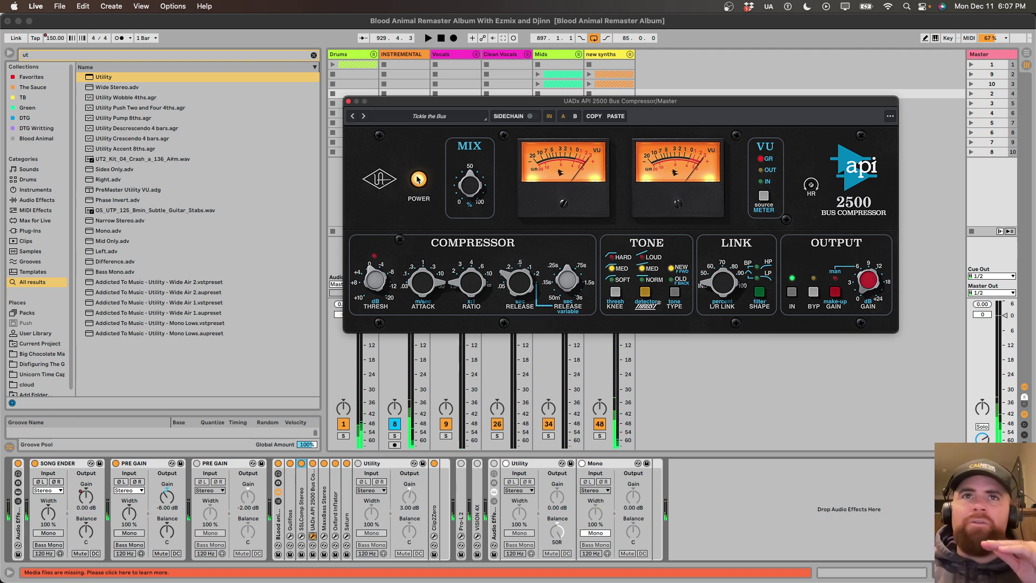
click(349, 102)
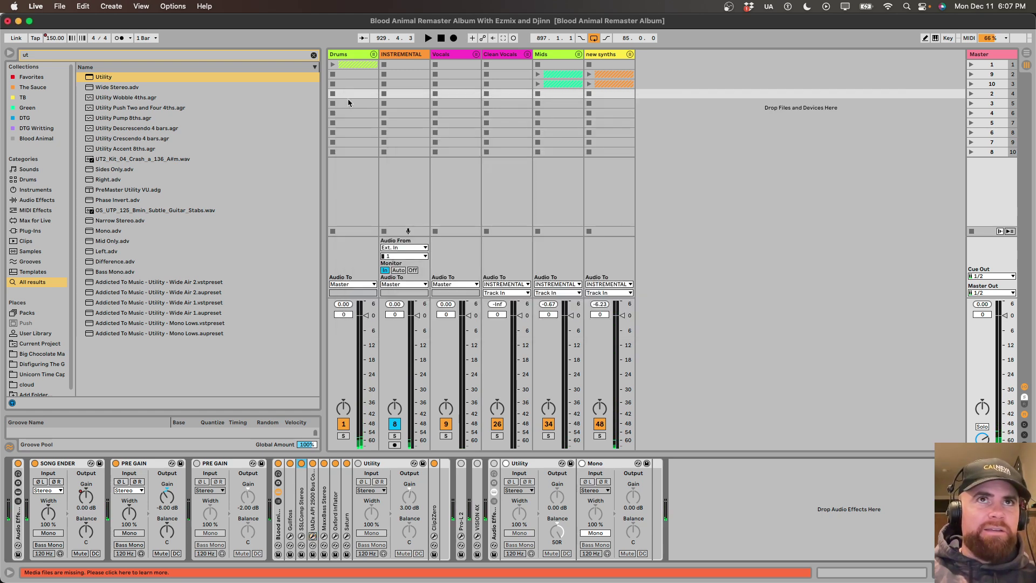
Unfold the Drums group in the mixer and show the effect chain of its DTG Blood Animal drum track.
click(347, 56)
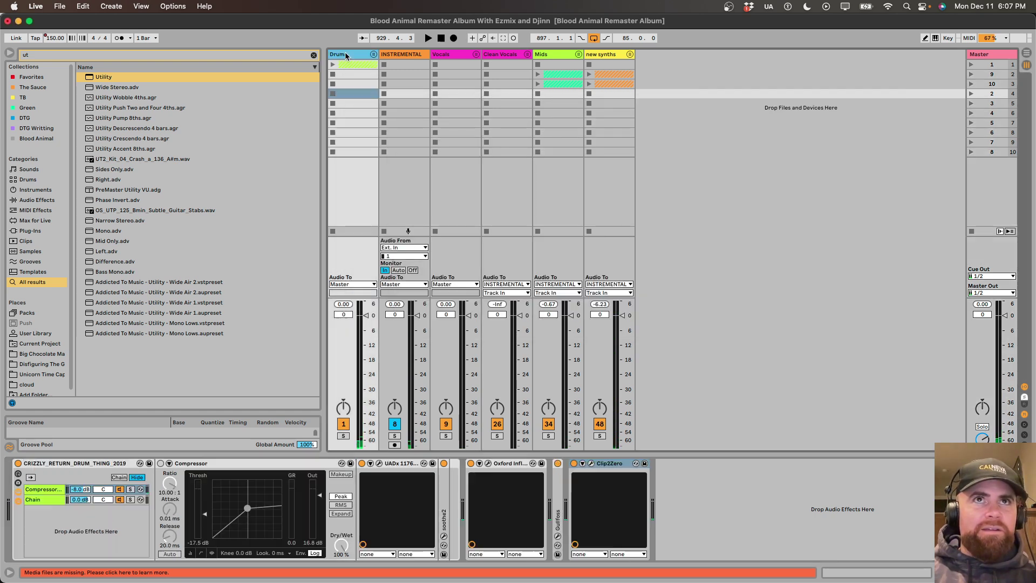
click(373, 56)
click(408, 58)
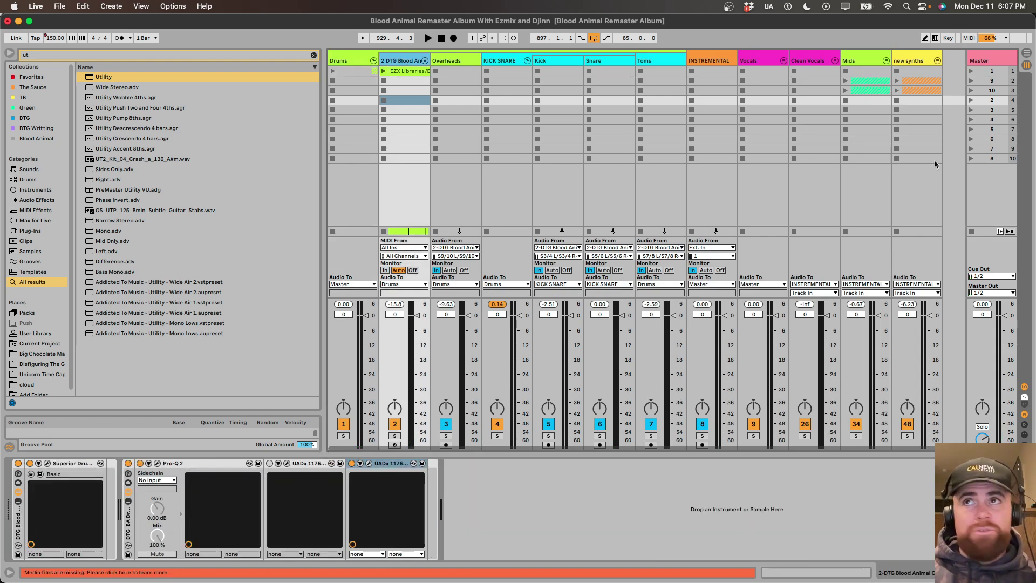
Return to the Master chain, open MaxxBass Stereo and compare the playing mix with it bypassed and active.
click(1003, 72)
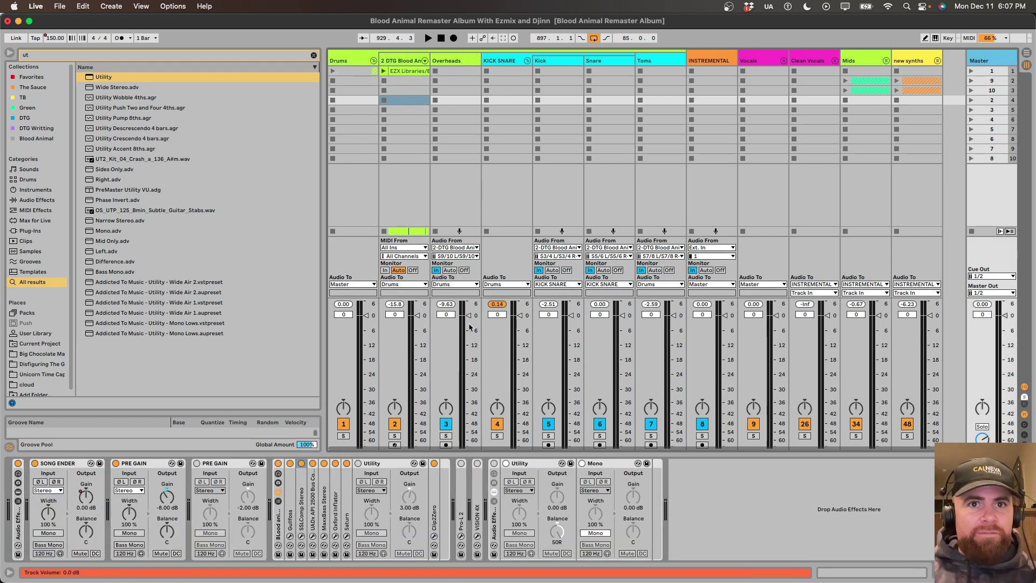
click(335, 505)
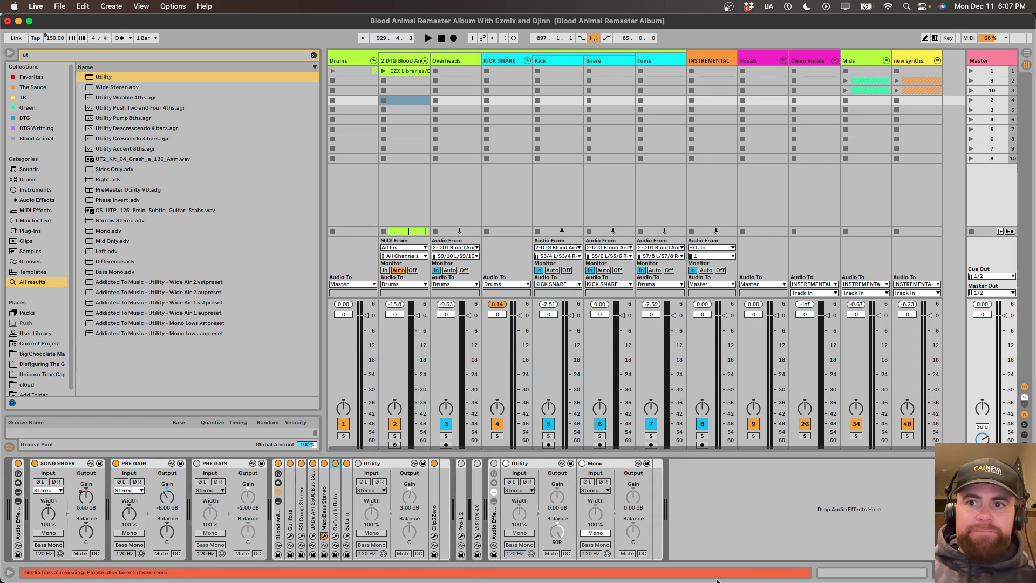
drag(651, 209, 621, 179)
key(space)
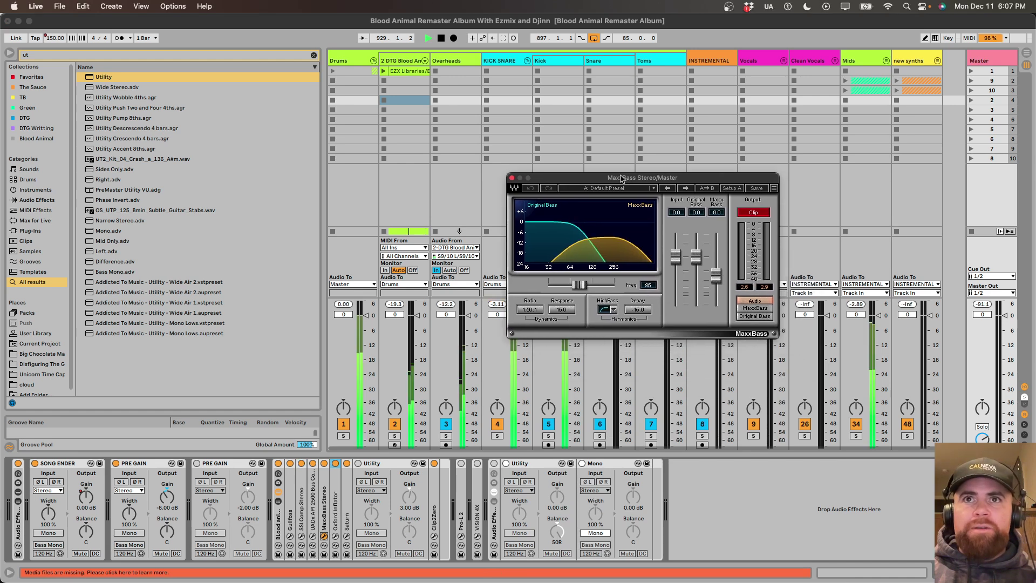
click(324, 464)
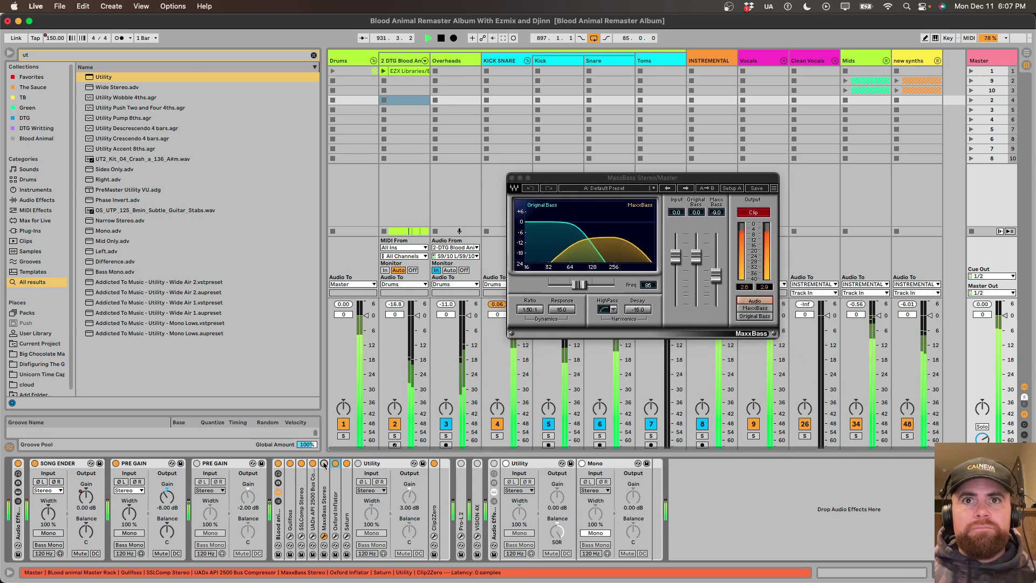
click(324, 464)
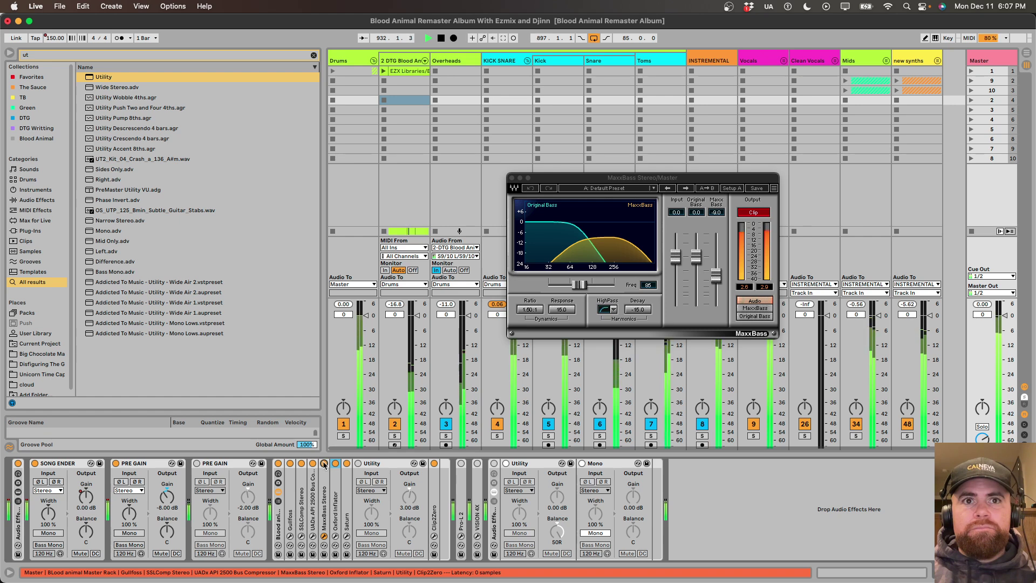
click(511, 177)
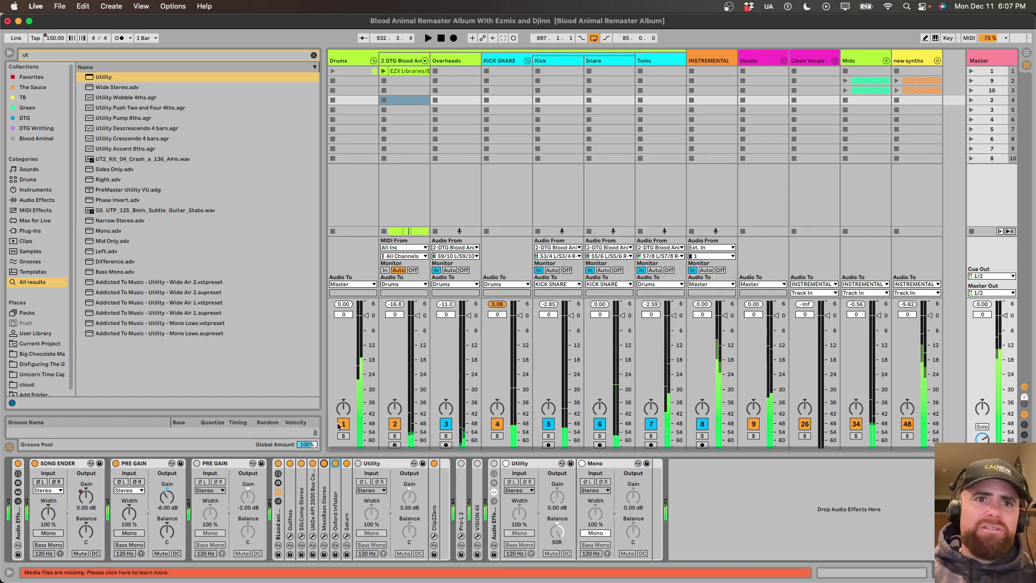
Open Oxford Inflator from the master rack and compare the playing mix with it bypassed and active.
click(335, 536)
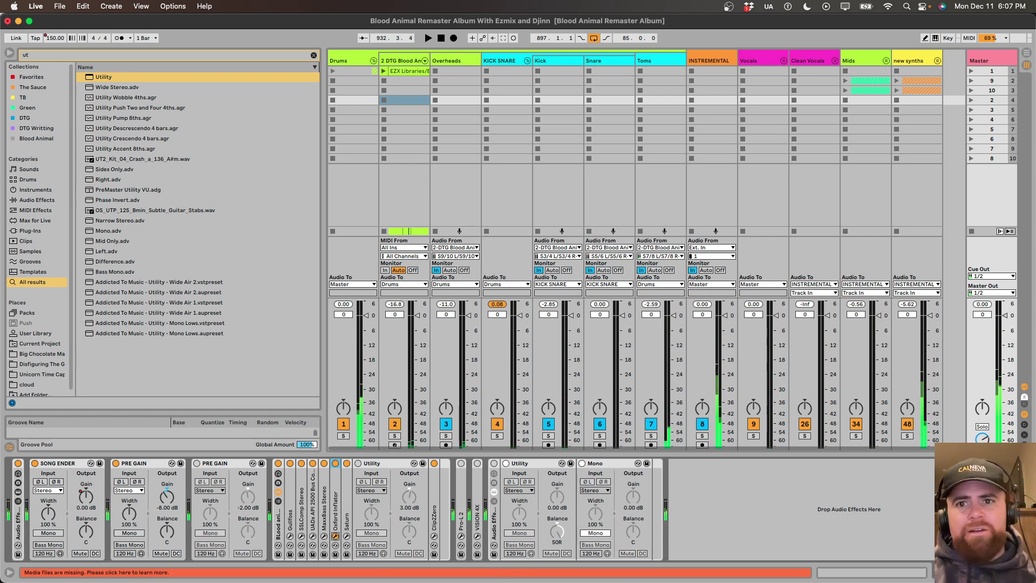
key(space)
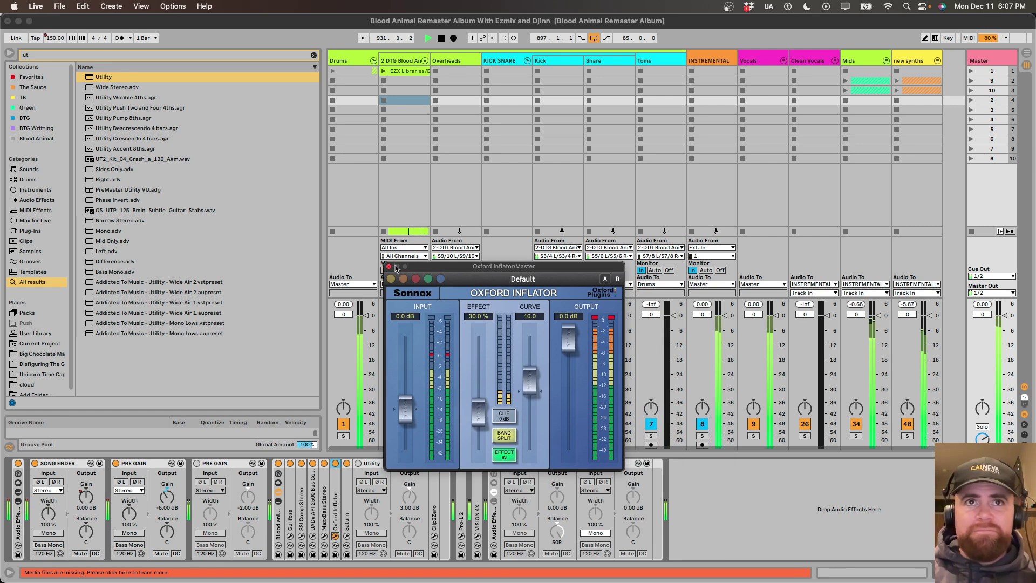
click(335, 463)
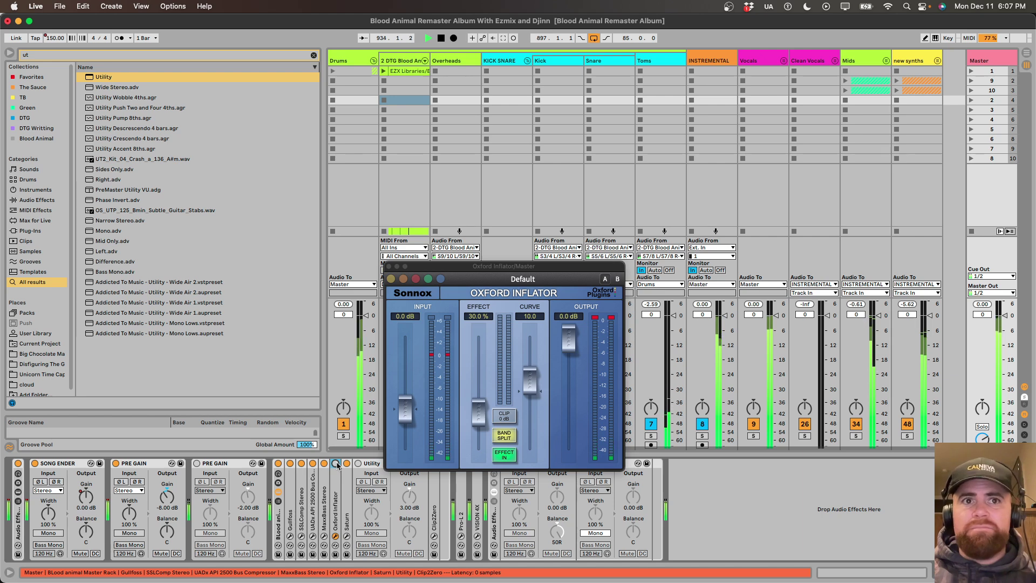
key(space)
click(388, 267)
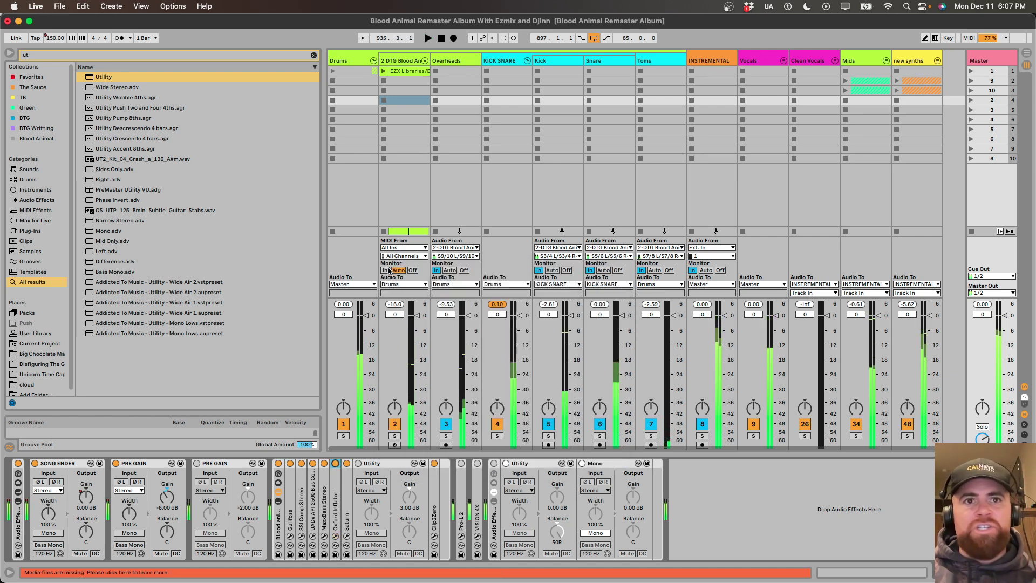
Open Saturn from the master rack and compare the playing mix with the saturation bypassed and active.
click(347, 517)
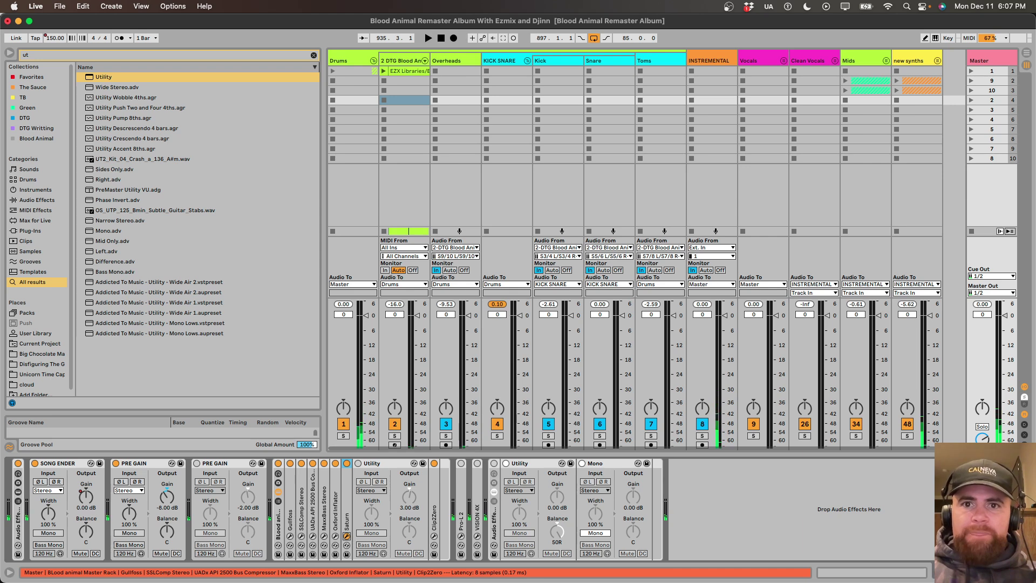
click(347, 536)
drag(605, 270, 612, 161)
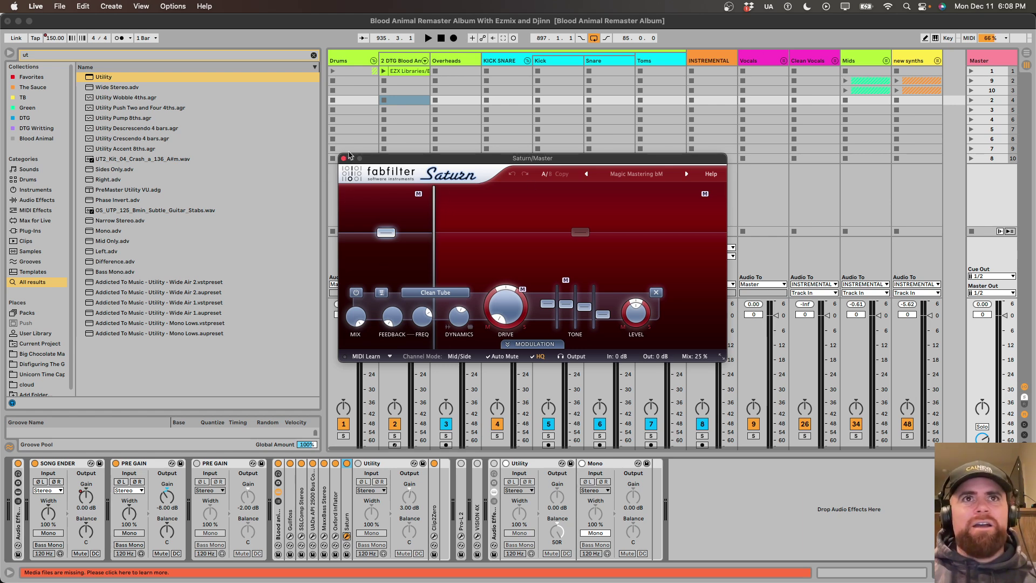
mouse_move(700, 358)
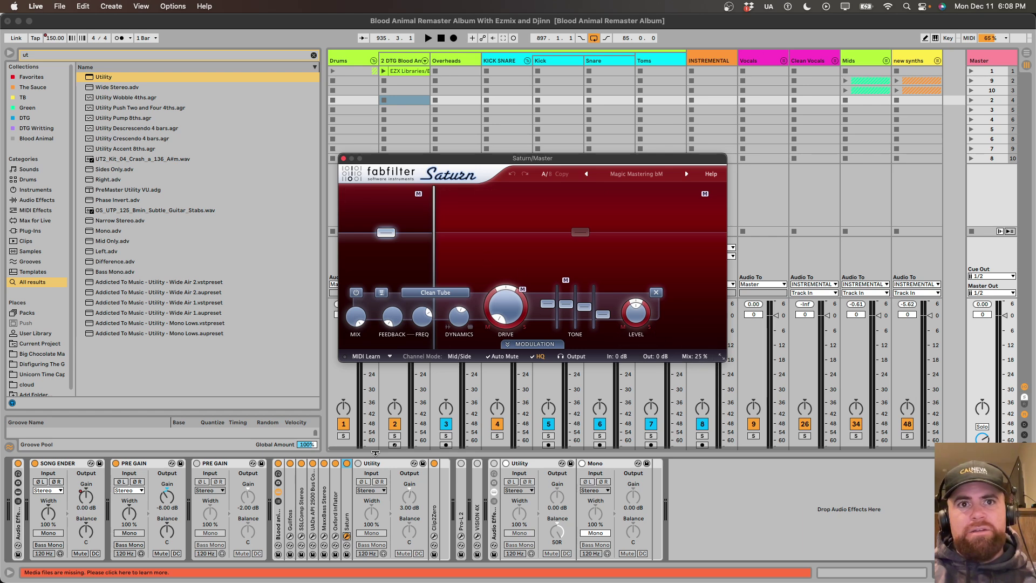
key(super+space)
click(747, 509)
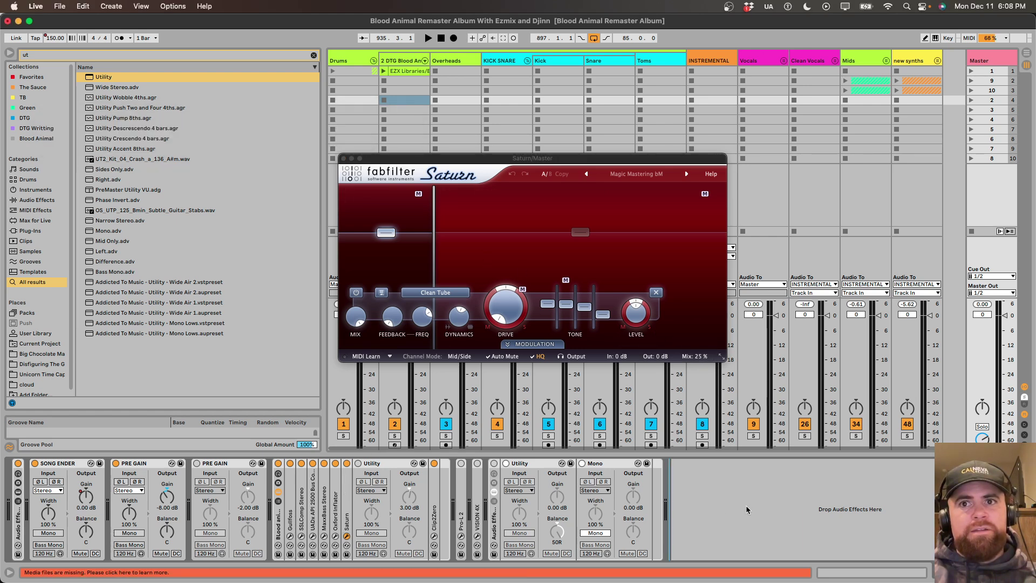
key(space)
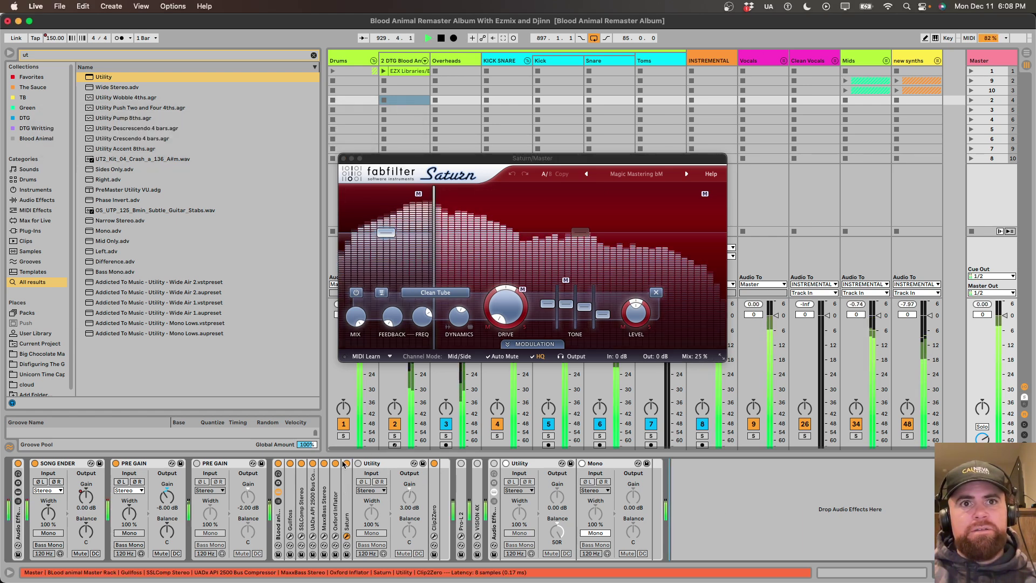
click(347, 464)
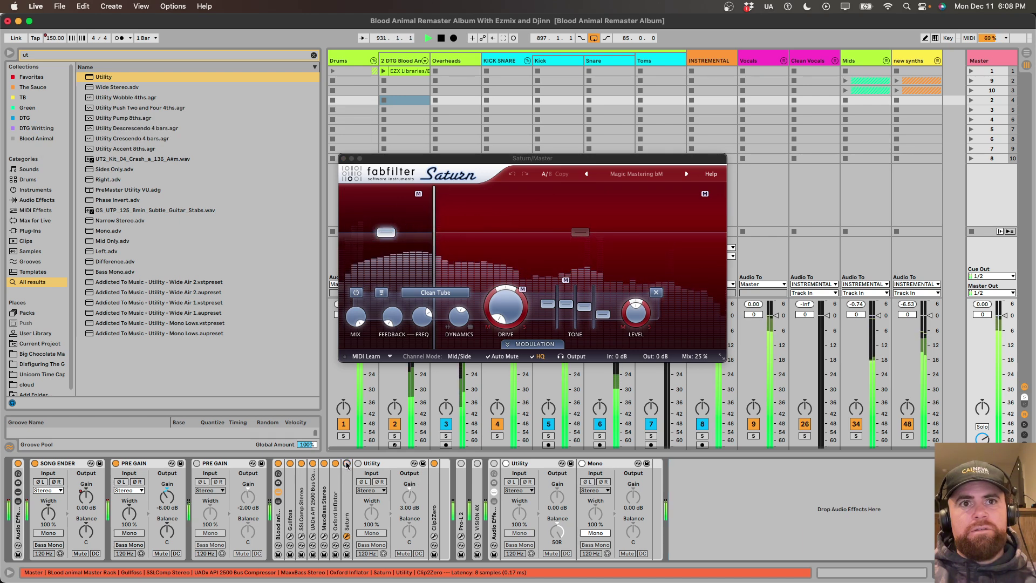
click(347, 463)
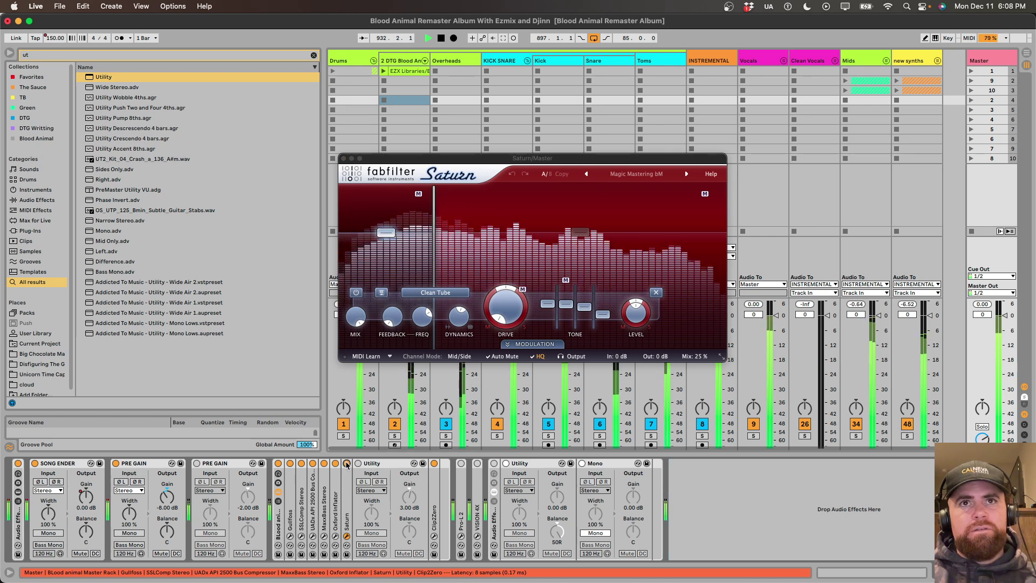
key(space)
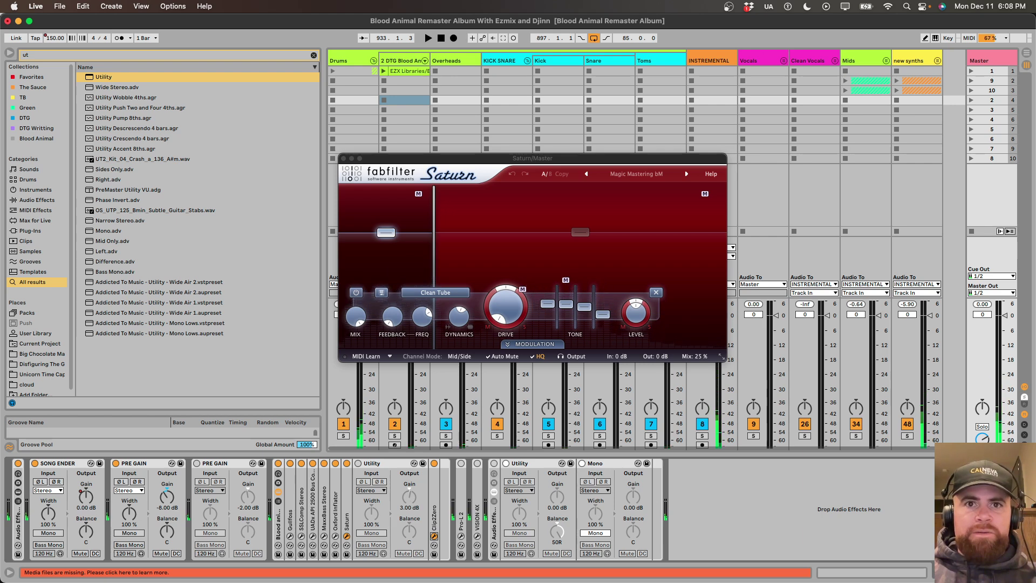
Open Clip2Zero from the master rack, close the Saturn window and place the clipper clear of the device chain.
click(434, 536)
drag(140, 101, 240, 173)
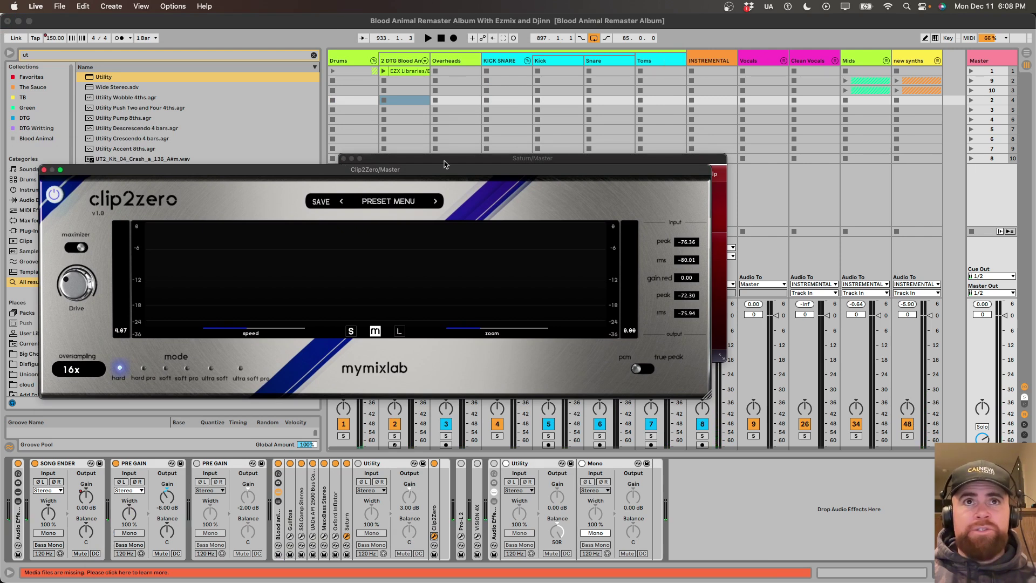
click(344, 159)
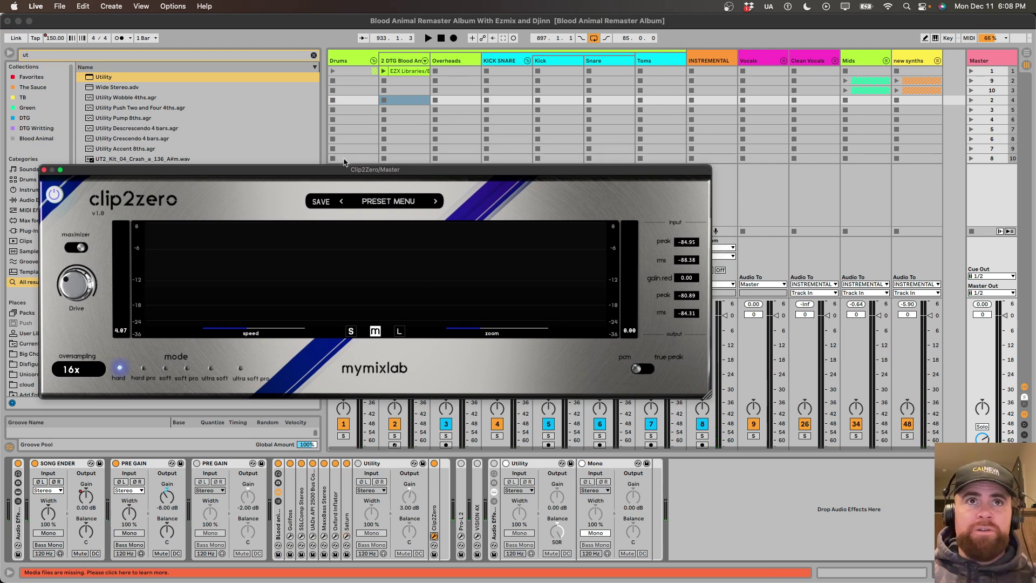
drag(347, 172, 394, 106)
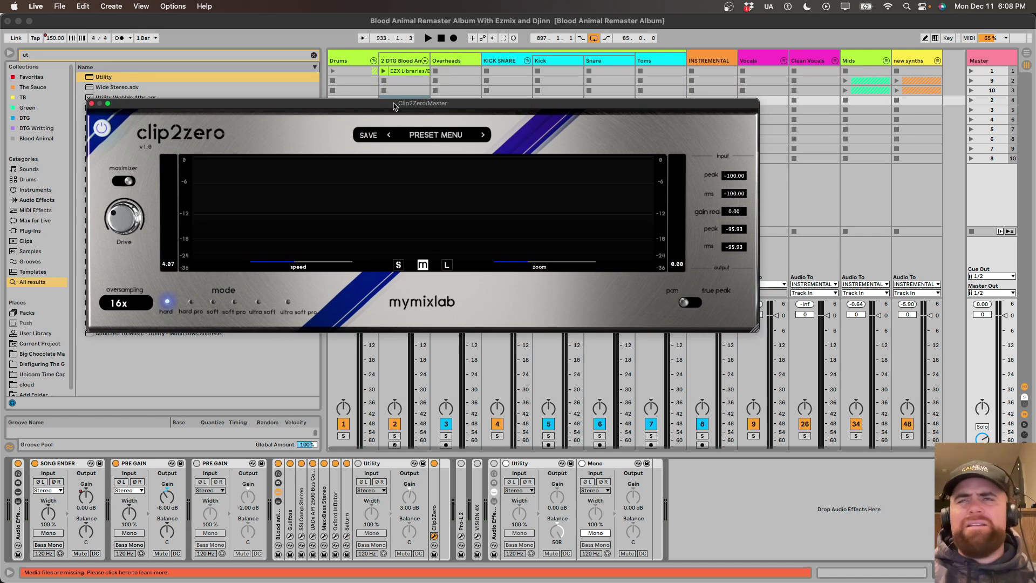
drag(395, 107, 395, 106)
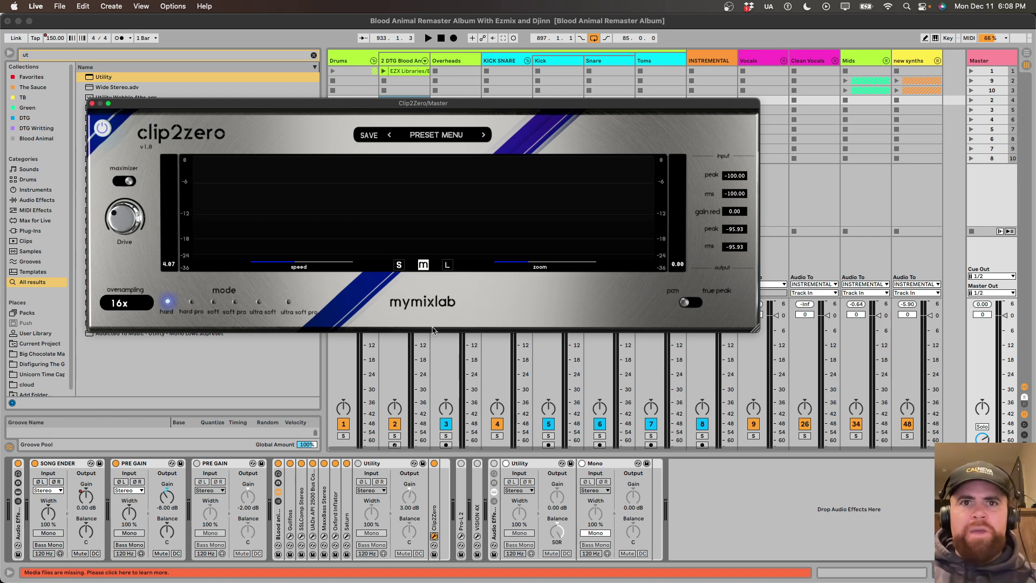
Activate the Pro-L 2 limiter on the Master track and open its window alongside Clip2Zero.
click(460, 463)
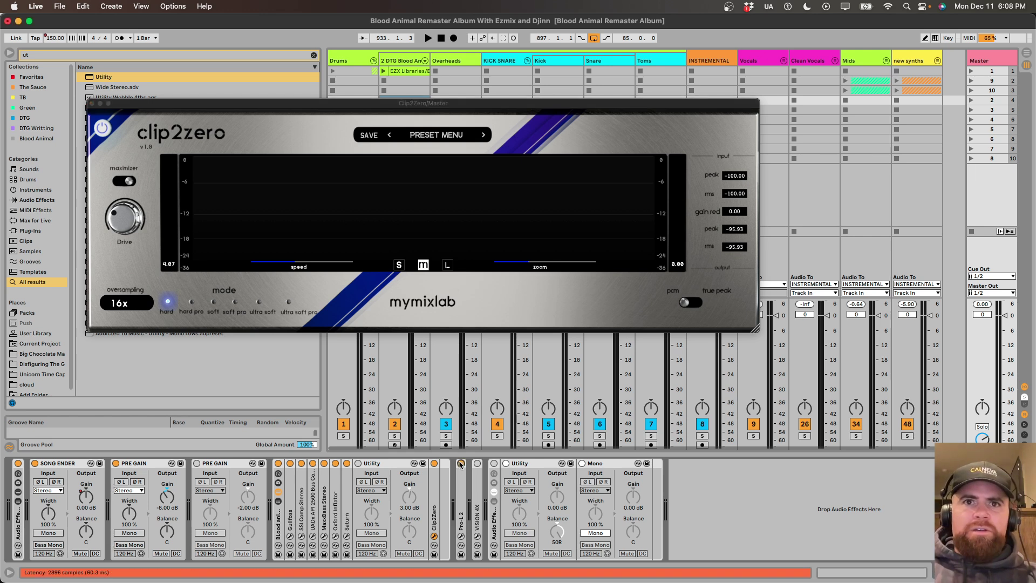
click(461, 536)
drag(663, 27, 791, 48)
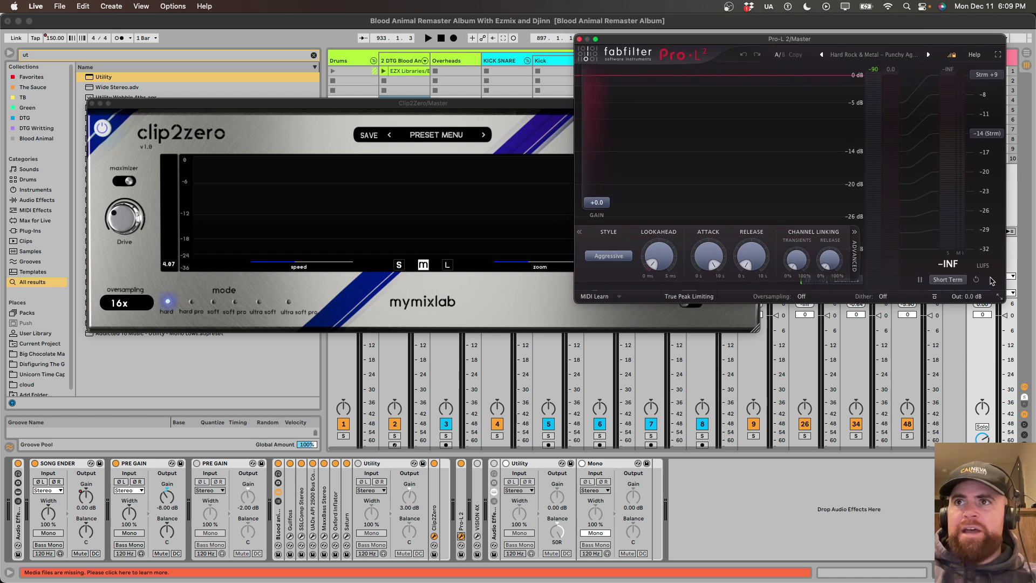
Bypass Clip2Zero and Pro-L 2, and compare the playing mix with the master rack's Utility gain on and off.
click(435, 464)
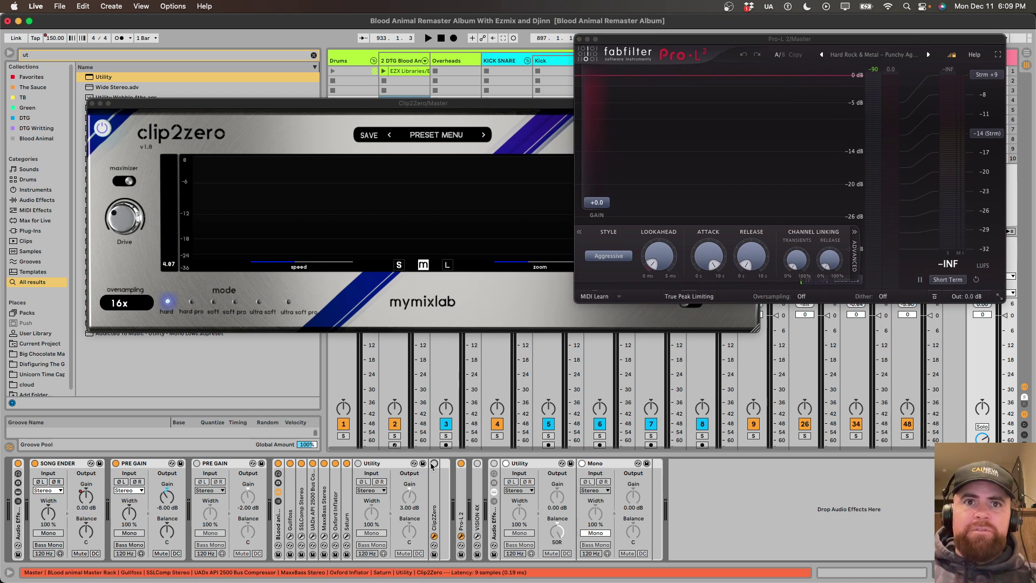
click(358, 464)
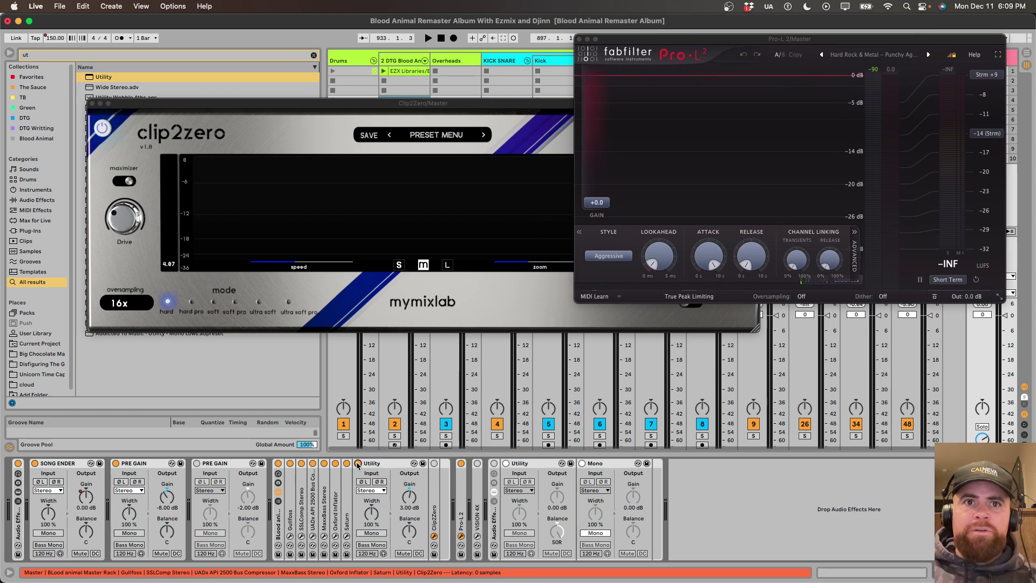
drag(733, 42, 683, 41)
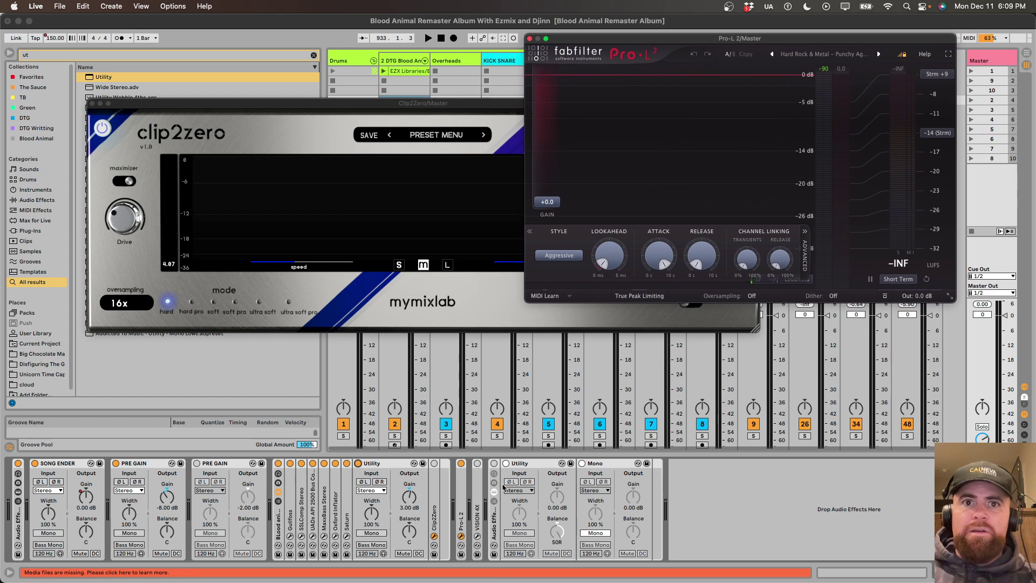
click(462, 464)
key(space)
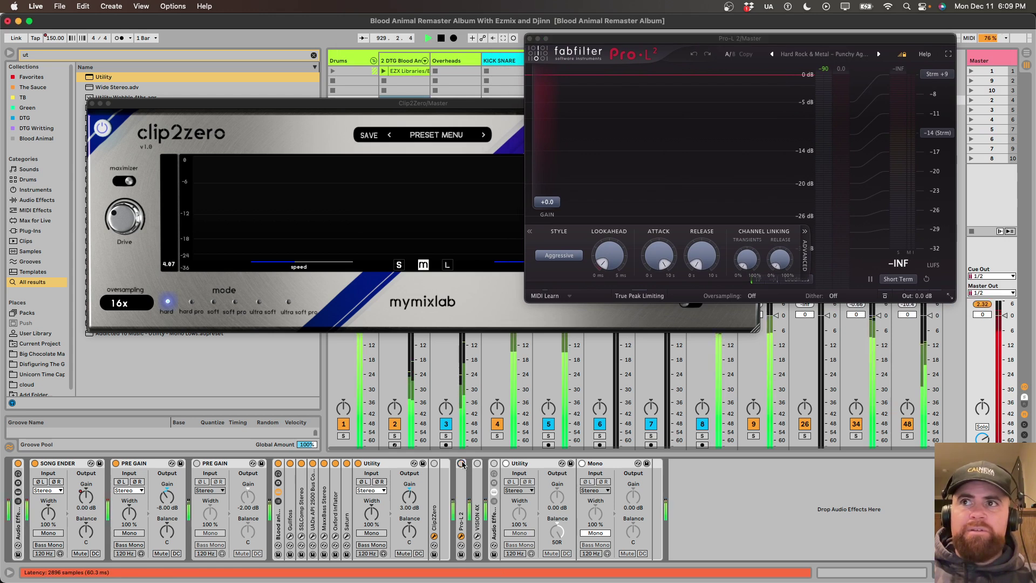
key(space)
key(space)
click(358, 464)
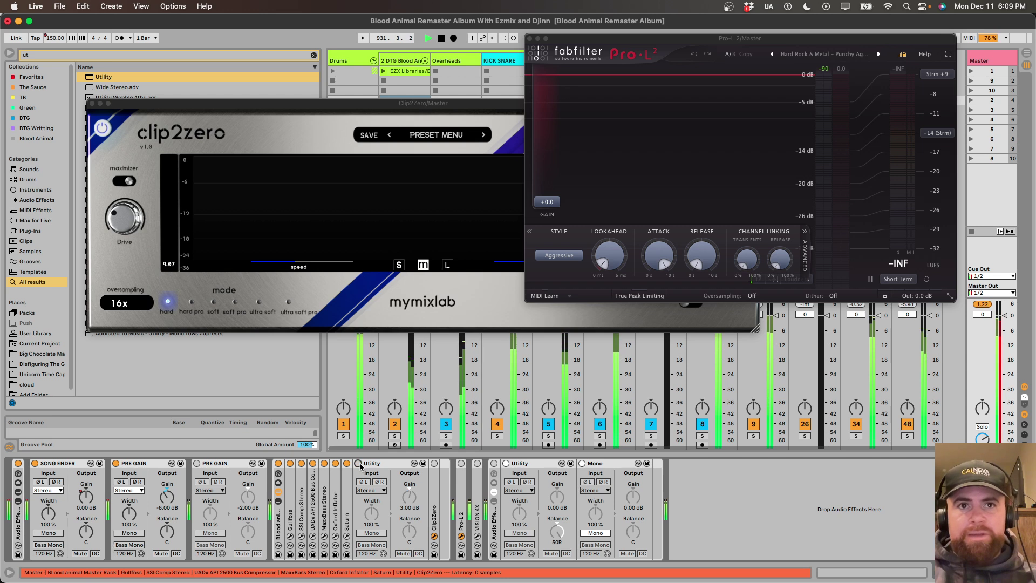
click(358, 463)
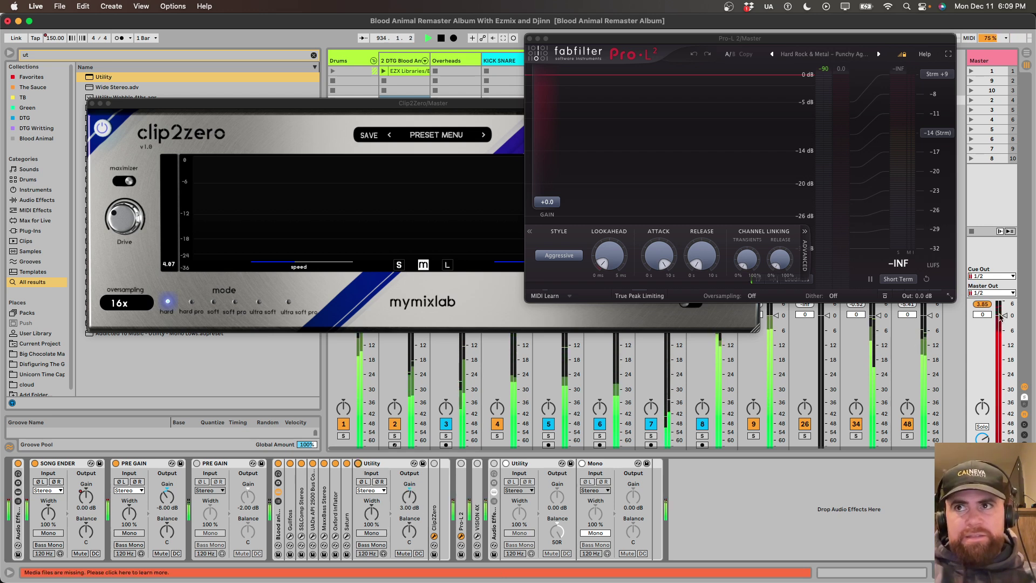
key(space)
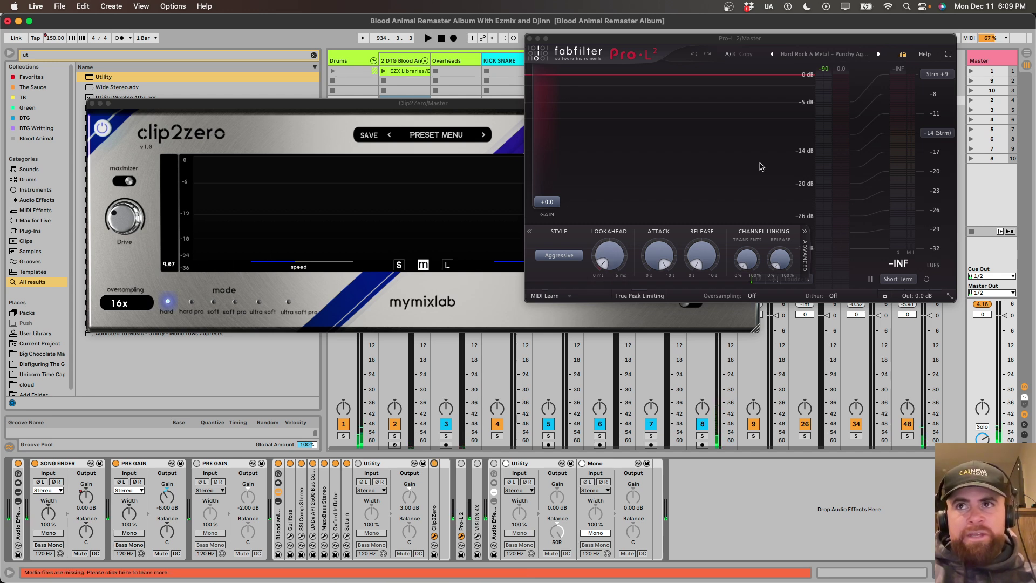
Play the mix through Clip2Zero and switch Pro-L 2 back on during playback to hear the two together.
key(space)
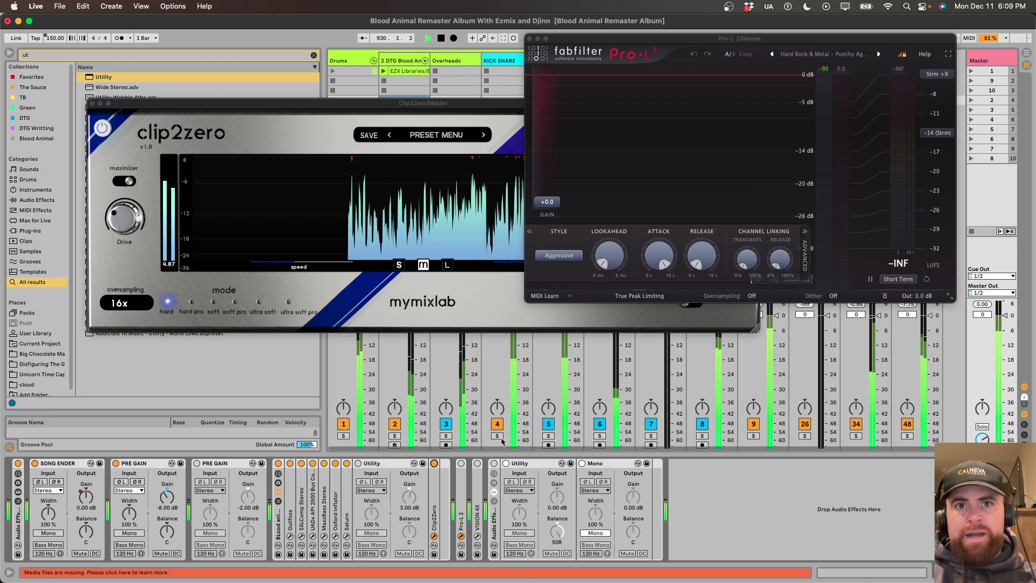
click(462, 463)
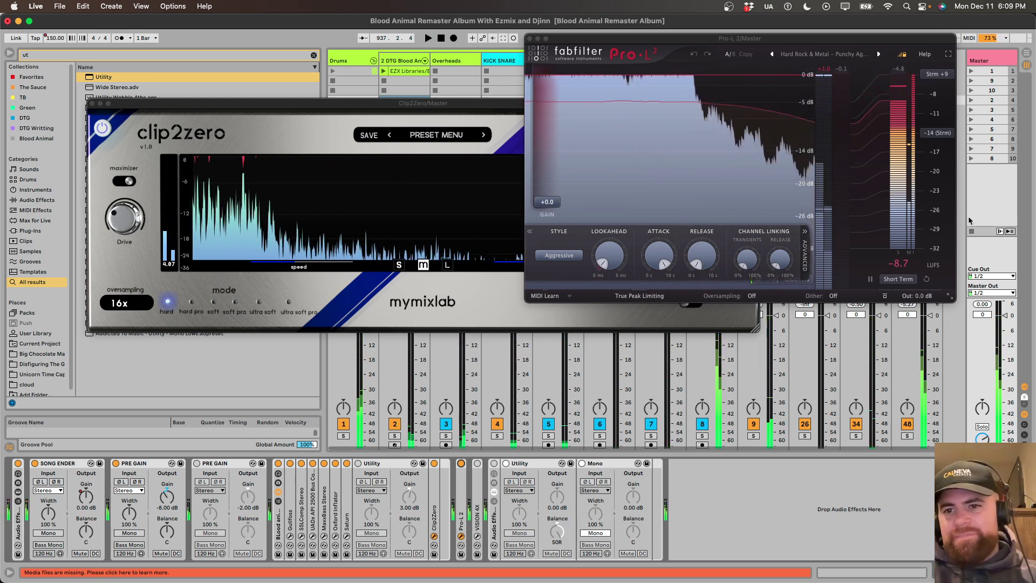
key(space)
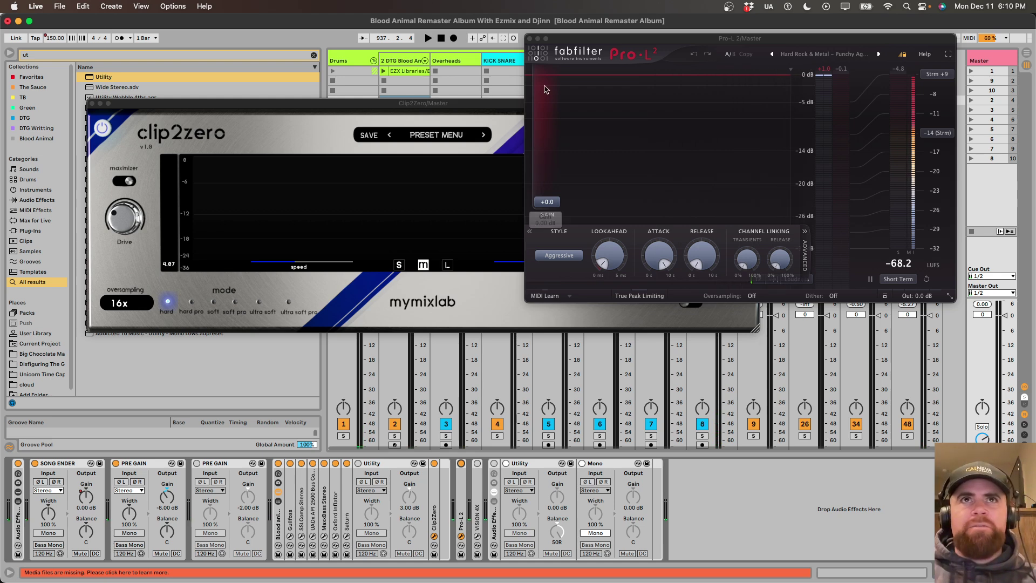
Switch to the Arrangement View and move the Pro-L 2 and Clip2Zero windows clear of the drum clips.
click(348, 58)
key(Tab)
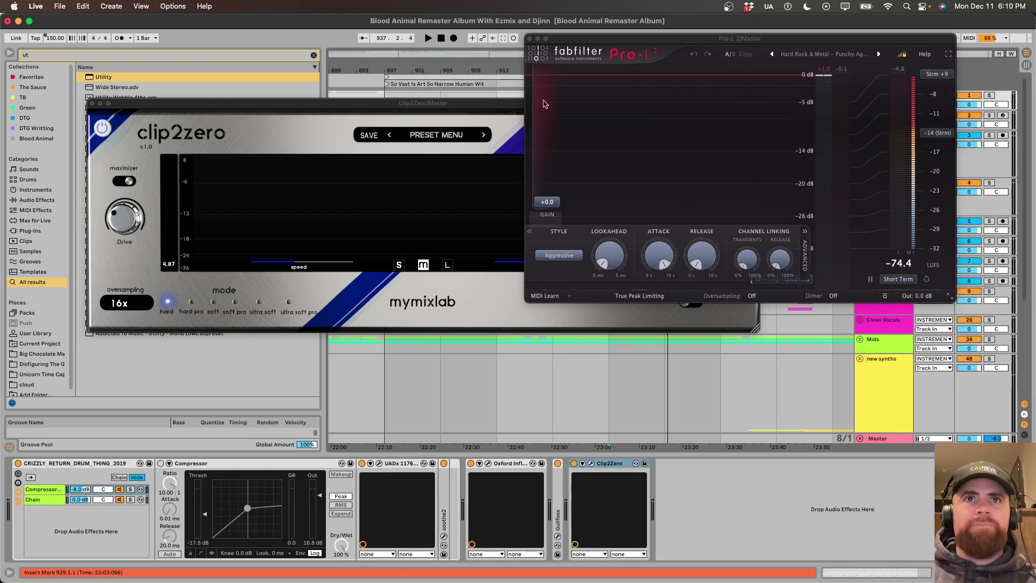
drag(592, 42, 576, 182)
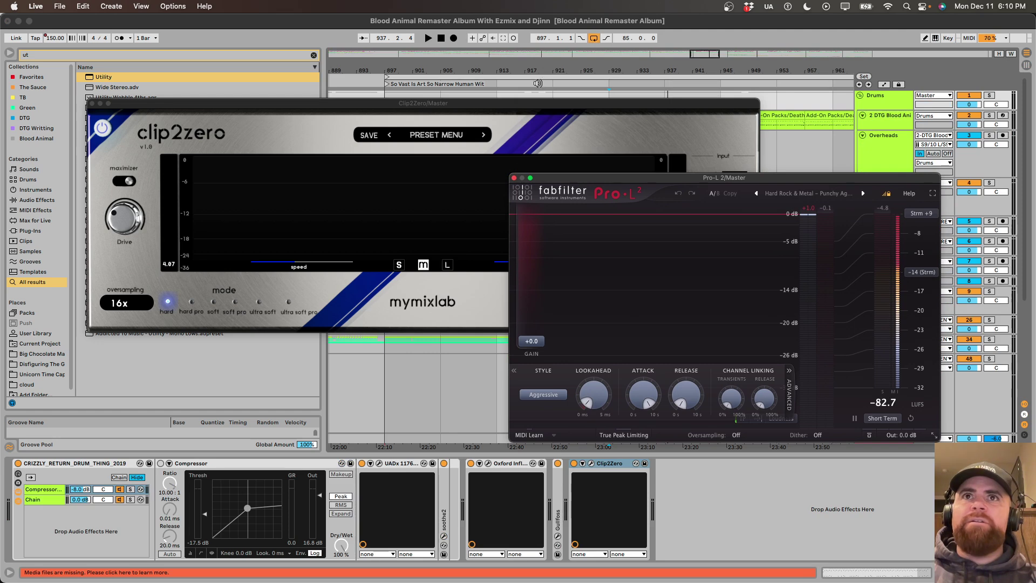
drag(523, 105, 449, 200)
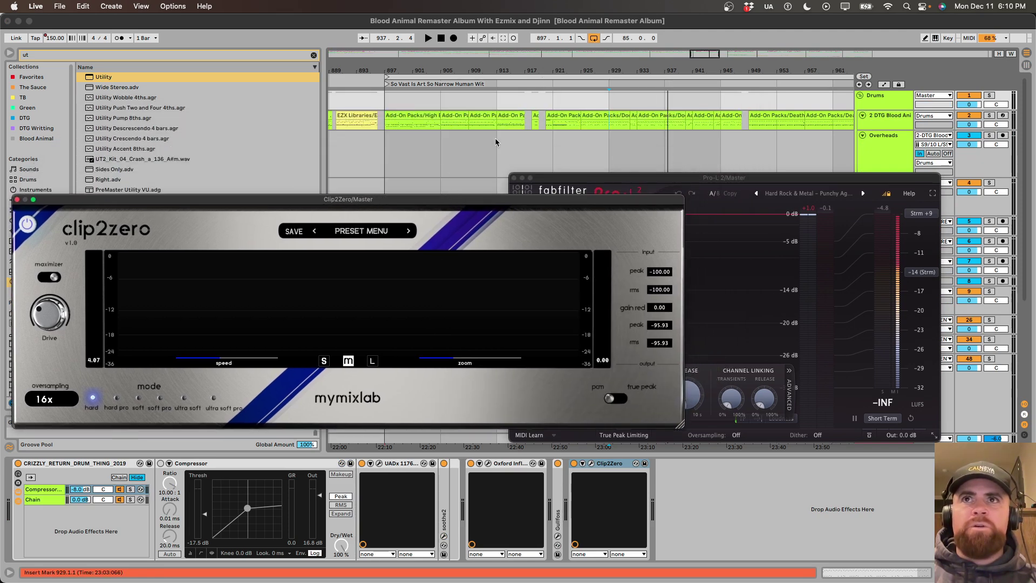
Select the drum clip starting at bar 949 and play the song from there while watching the clipper and limiter meters.
scroll(496, 142, right, 5)
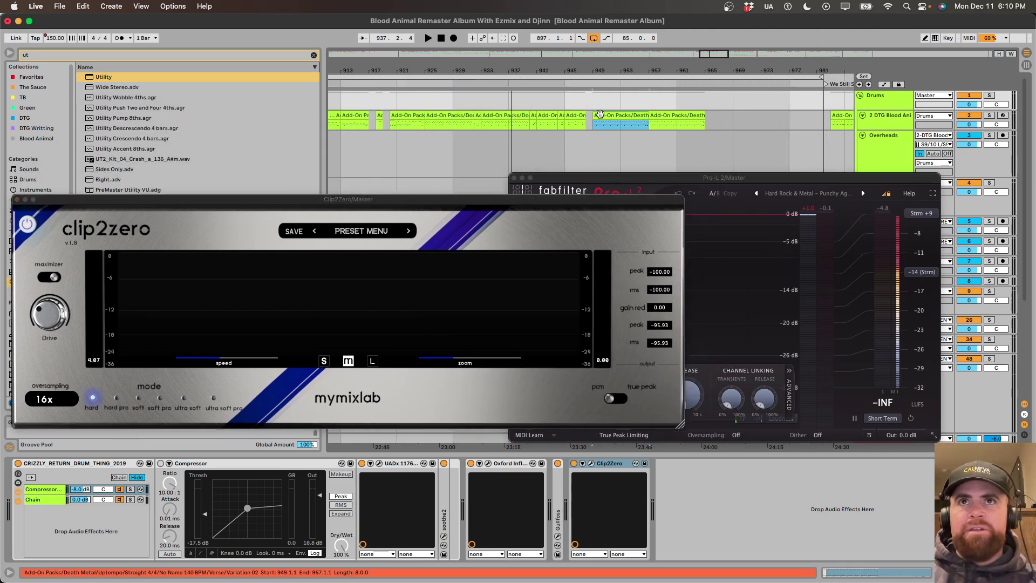
click(600, 113)
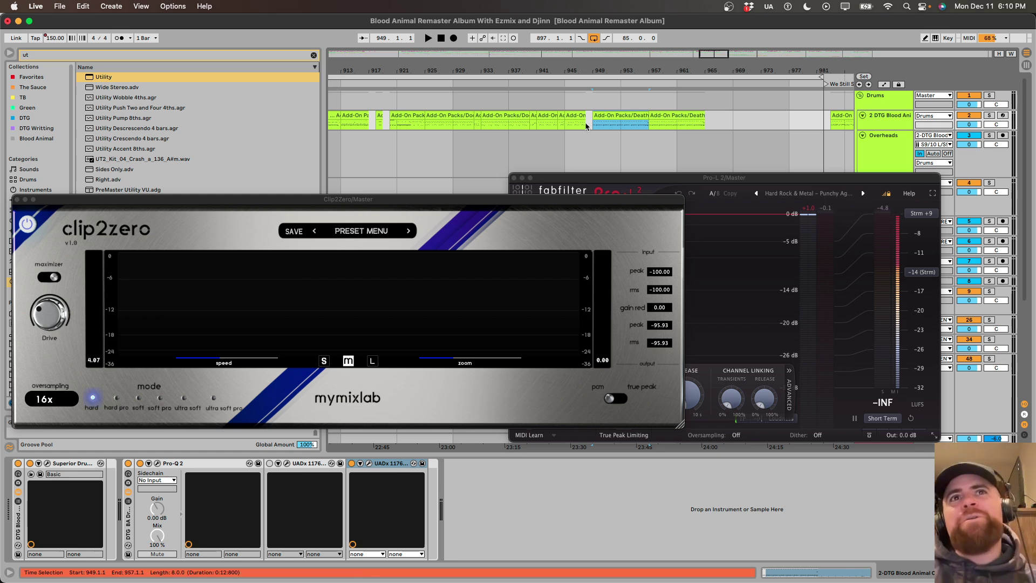
key(space)
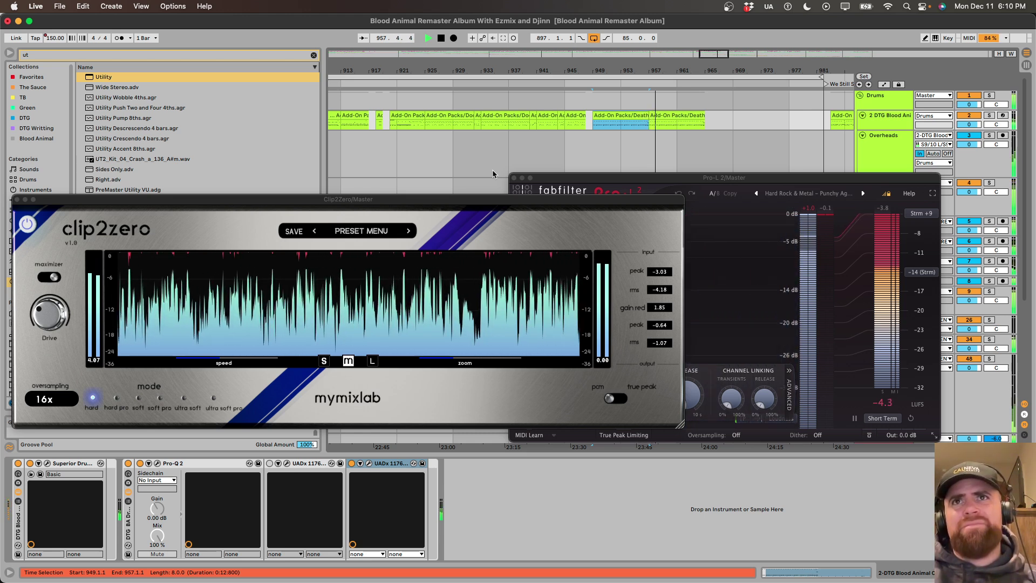
key(space)
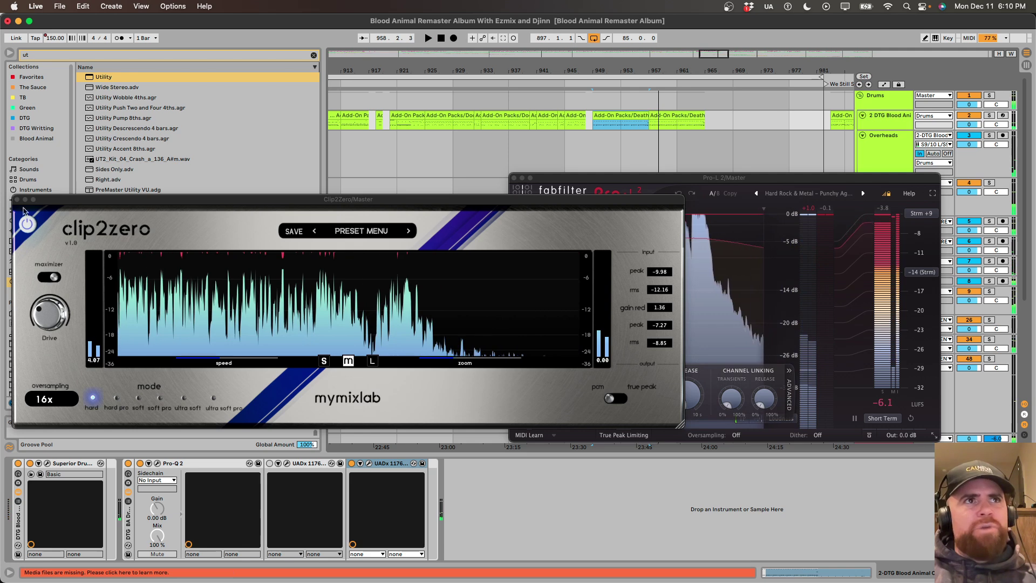
Close the Clip2Zero and Pro-L 2 windows, then collapse the Drums group in the arrangement.
click(17, 199)
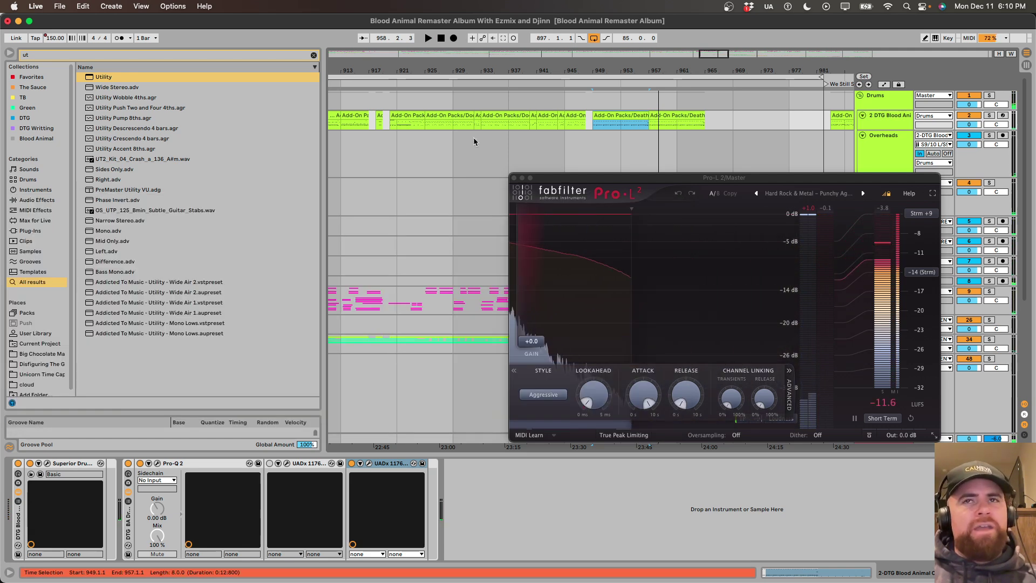
click(497, 162)
click(497, 162)
key(minus)
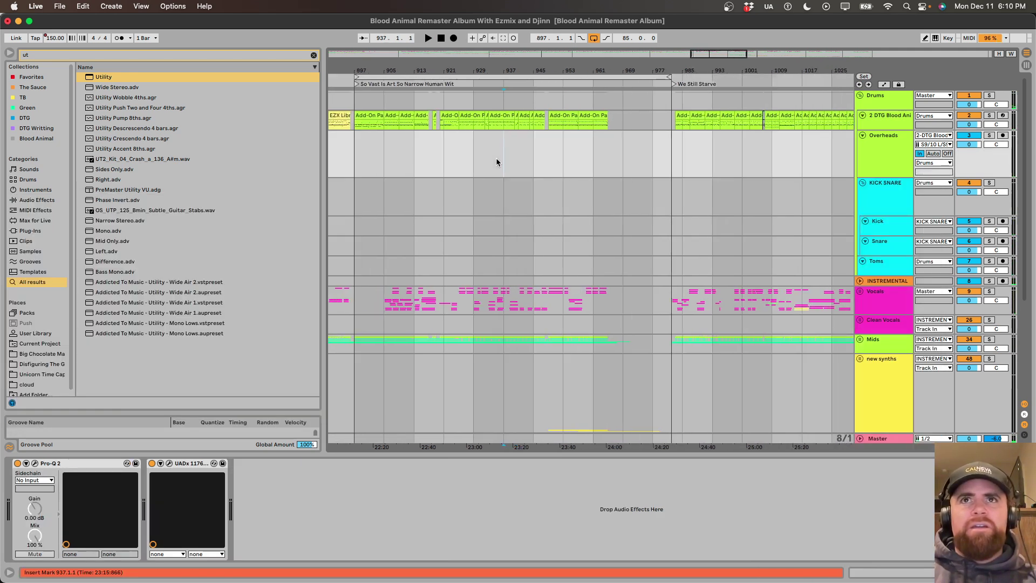
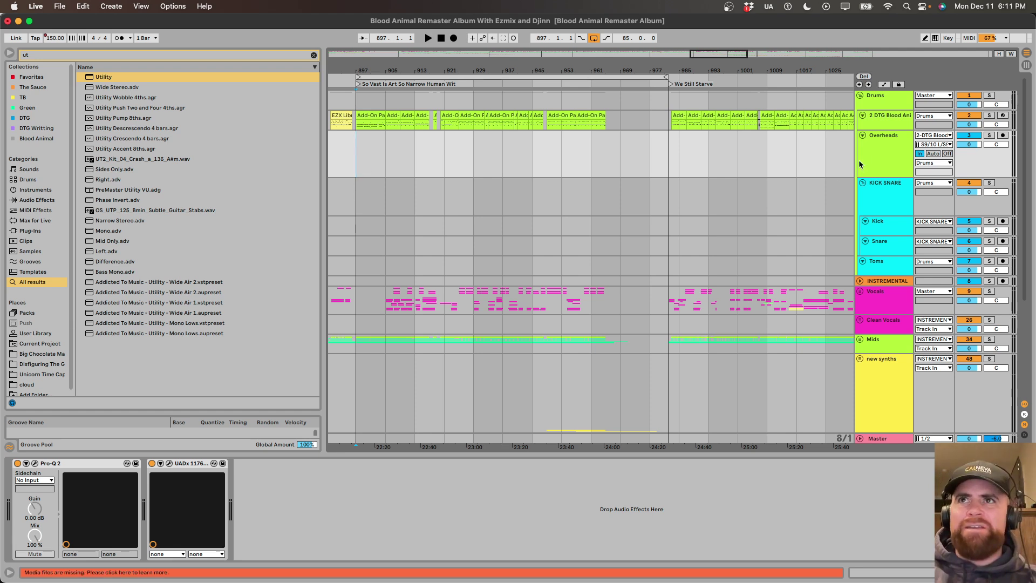
click(876, 110)
key(Left)
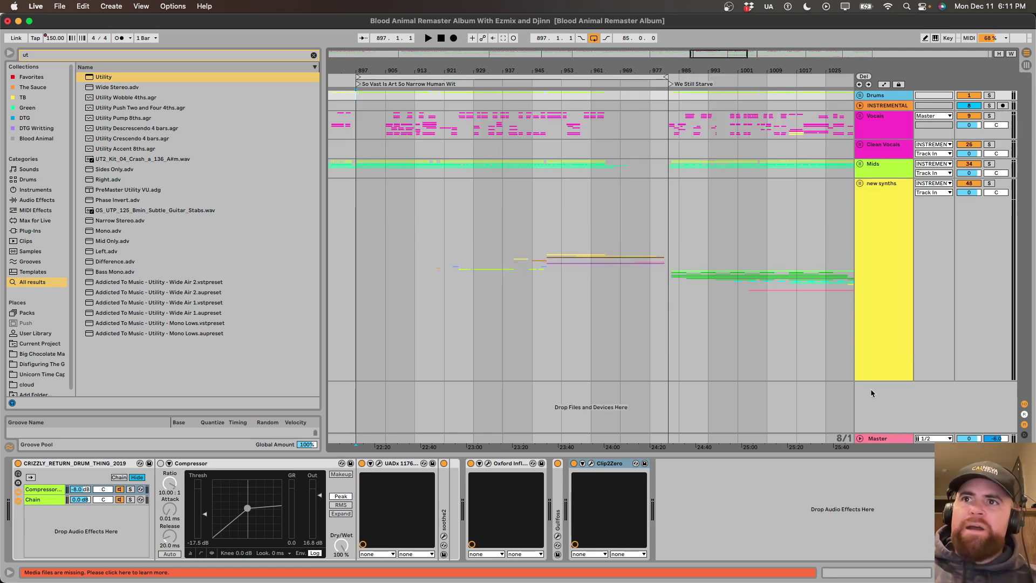
On the Master track, switch off the rack's Gullfoss, SSLComp, API 2500, MaxxBass, Oxford Inflator and Saturn devices.
click(880, 438)
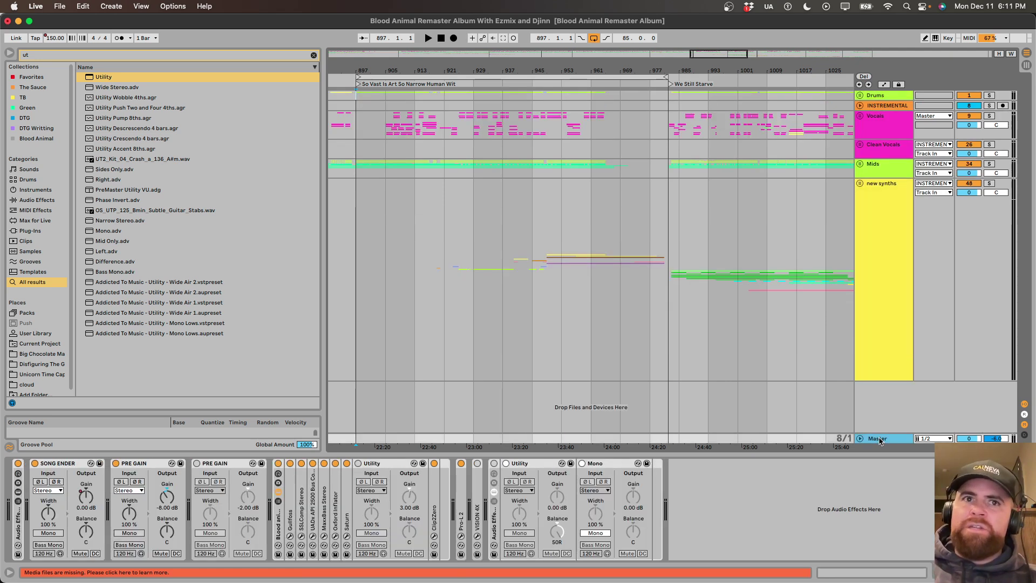
click(290, 464)
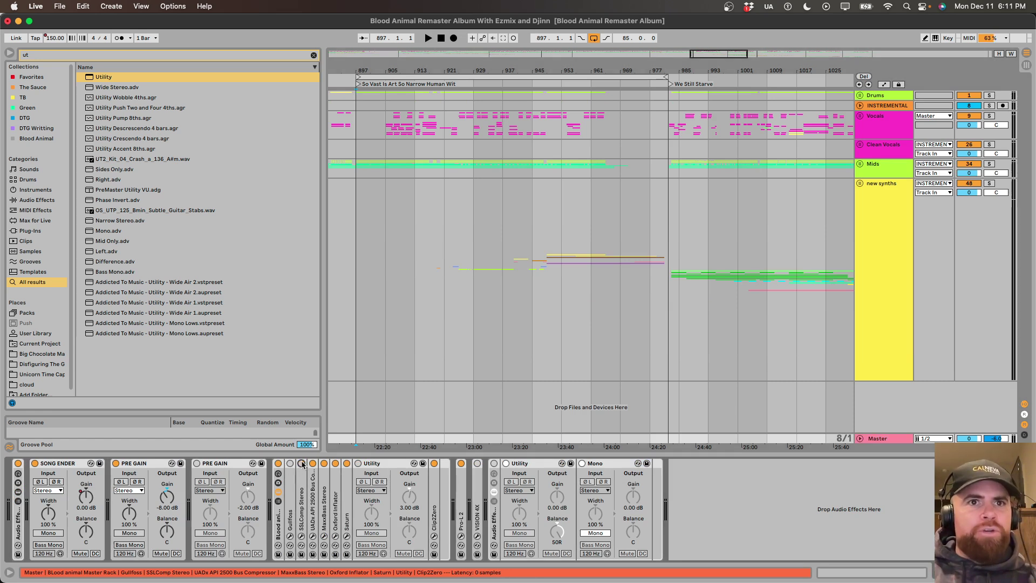
click(312, 463)
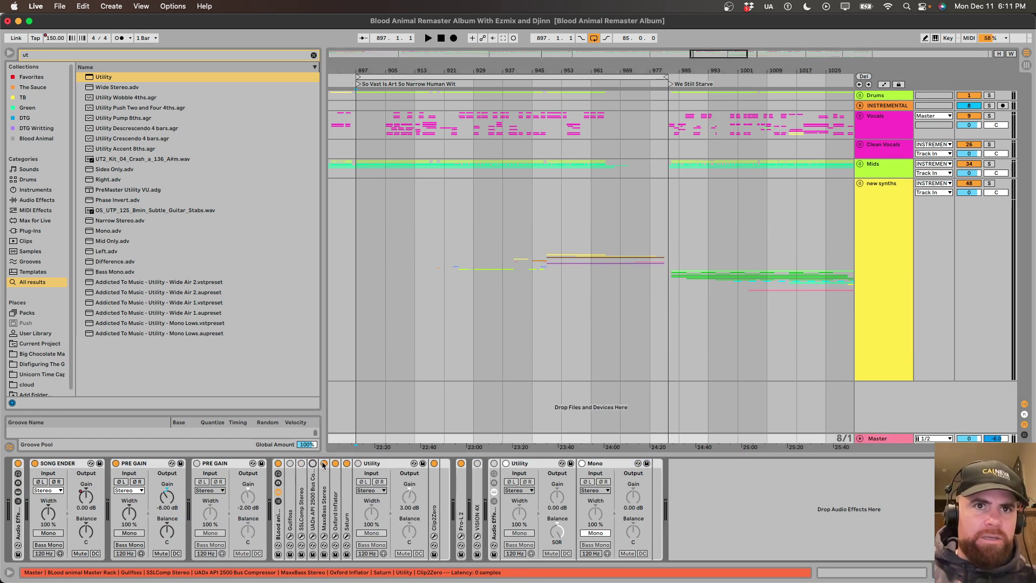
click(335, 464)
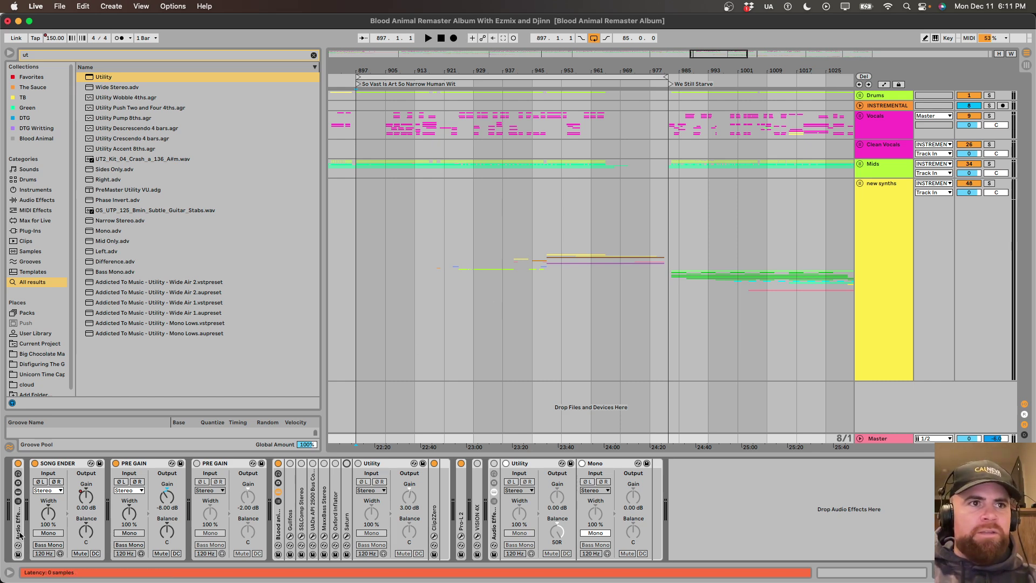
Look inside the Master's first audio effect rack, fold it again and select the SONG ENDER Utility.
double_click(20, 534)
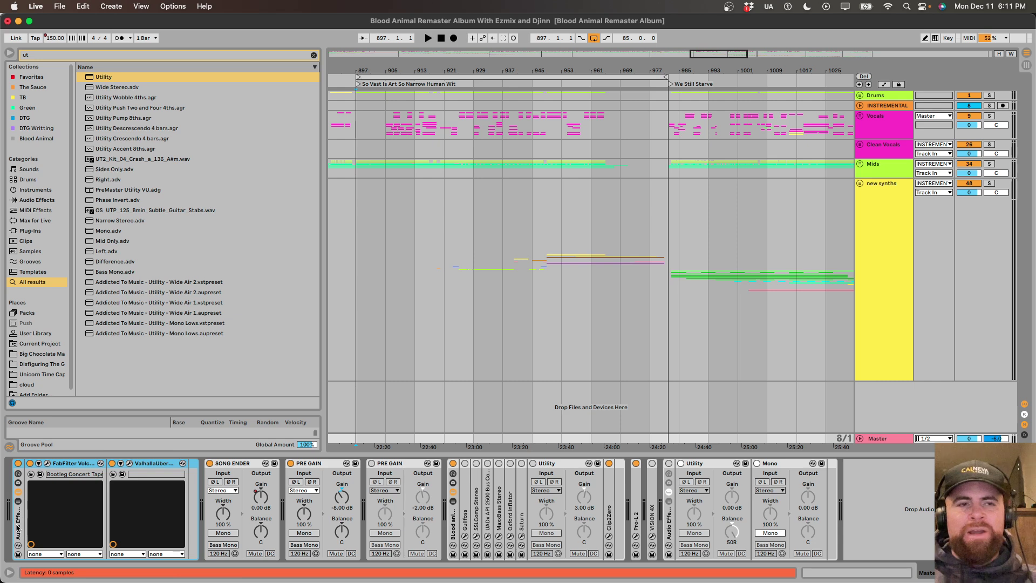
double_click(18, 528)
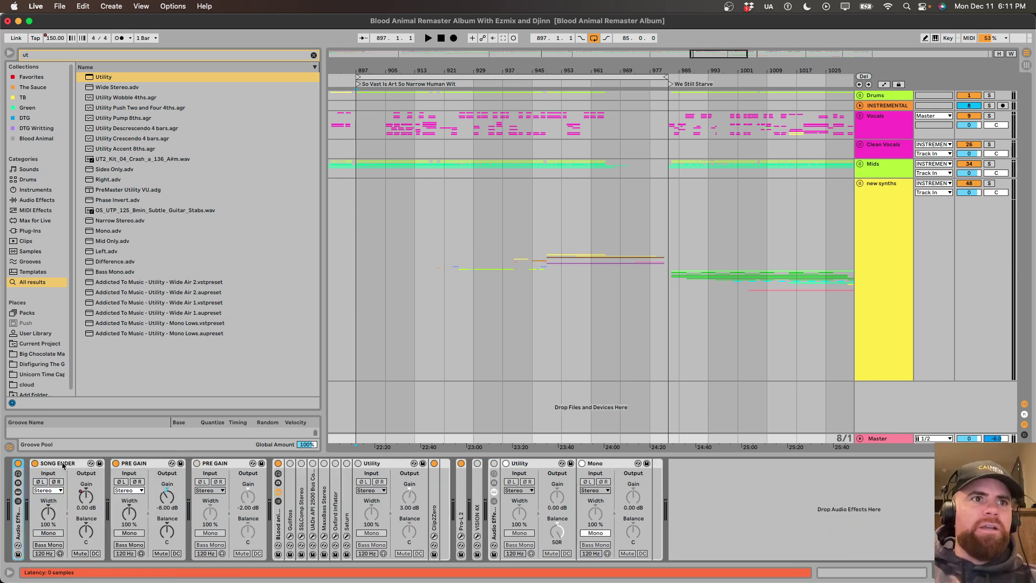
click(61, 463)
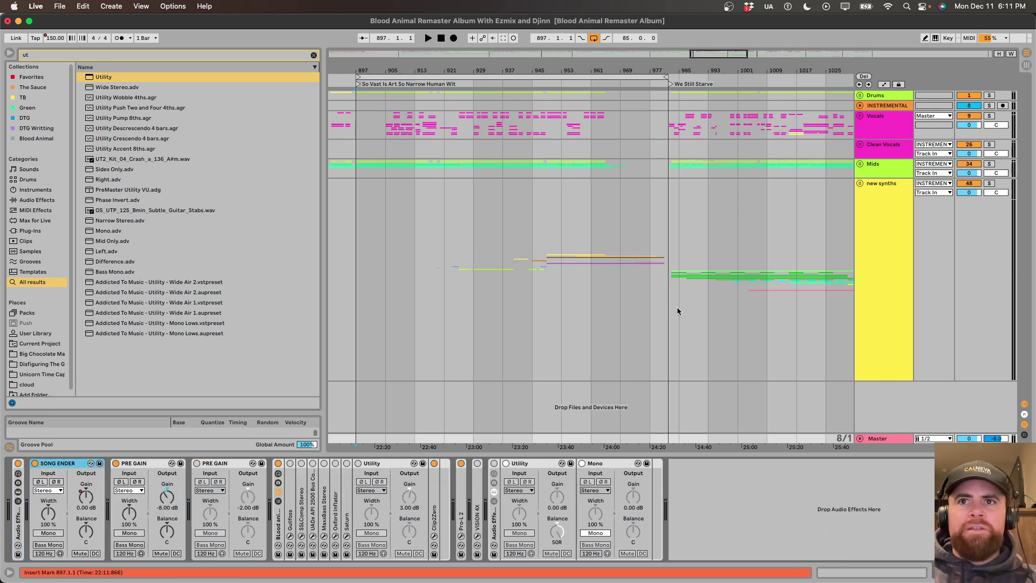
Unfold the Master track and examine the SONG ENDER gain automation at the song end before We Still Starve.
click(859, 438)
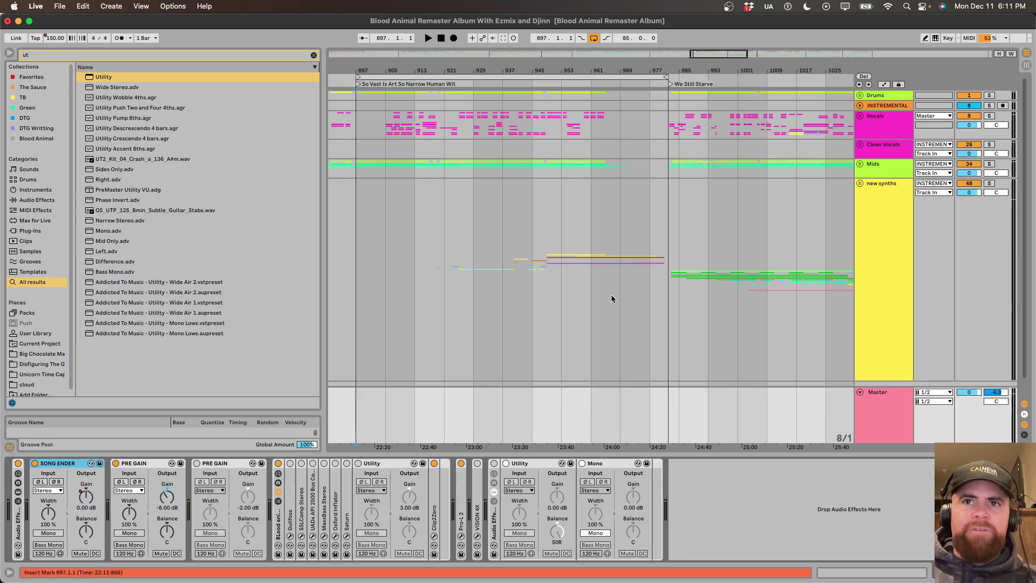
click(606, 304)
scroll(606, 303, down, 3)
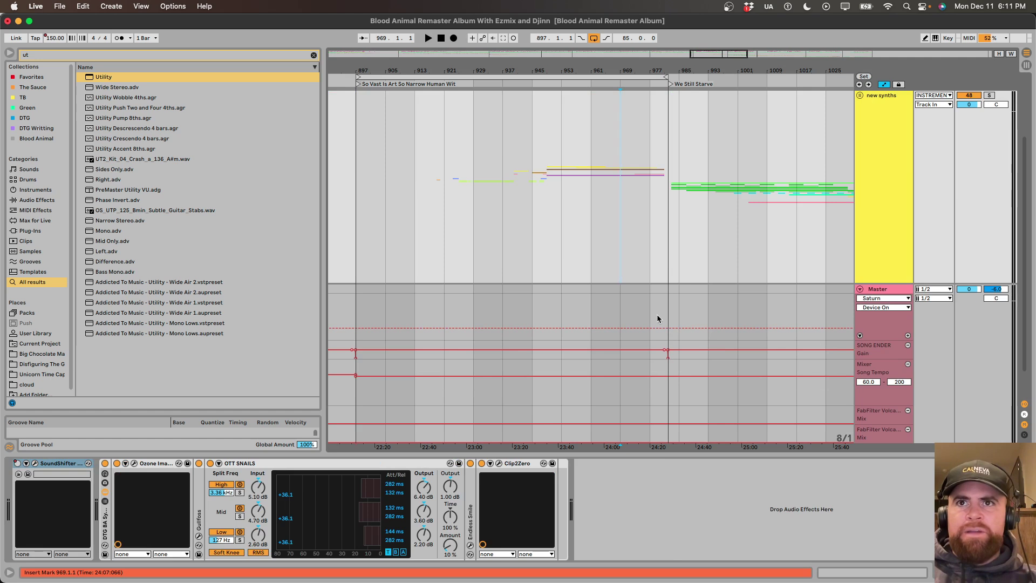
scroll(656, 314, up, 5)
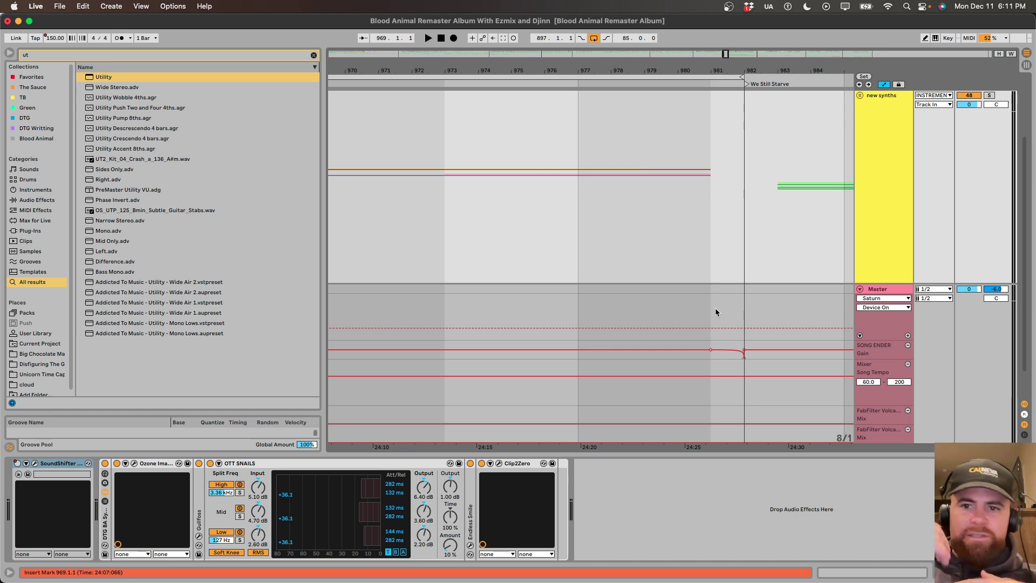
scroll(715, 309, down, 5)
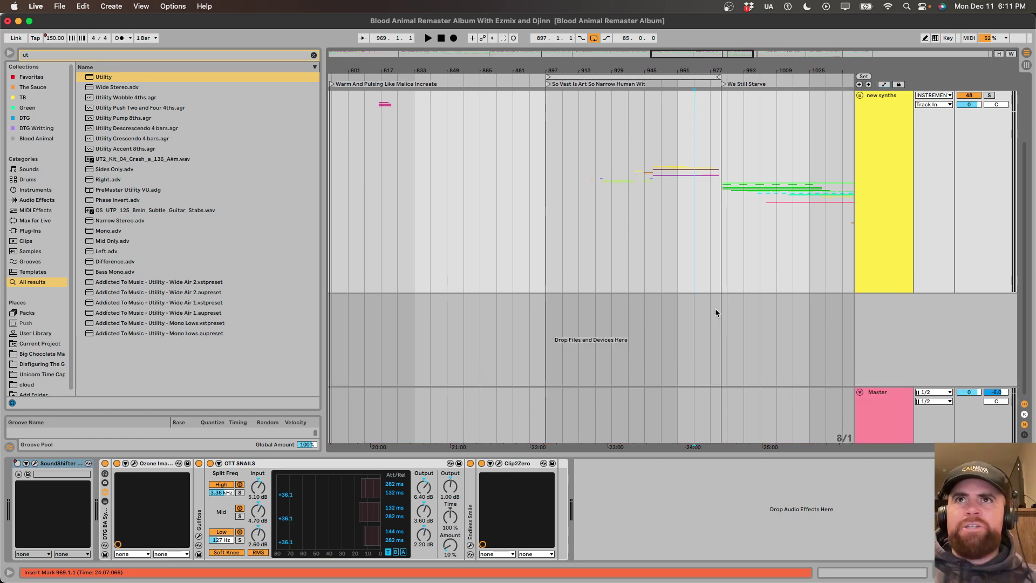
Look over the whole album arrangement and return to So Vast Is Art So Narrow Human Wit at bar 905 of Vocals.
scroll(714, 308, down, 6)
scroll(715, 309, up, 4)
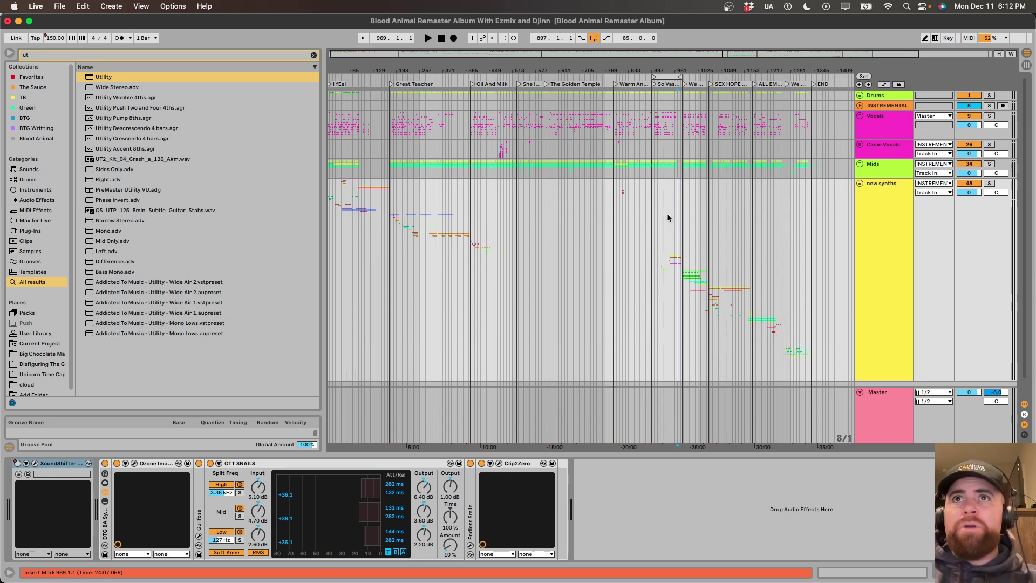
scroll(668, 215, up, 8)
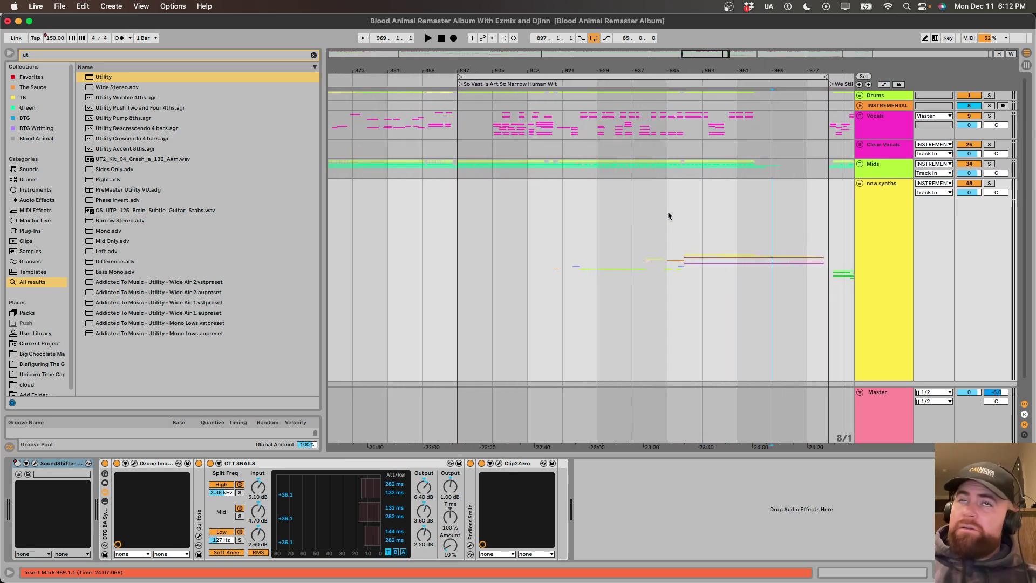
click(488, 119)
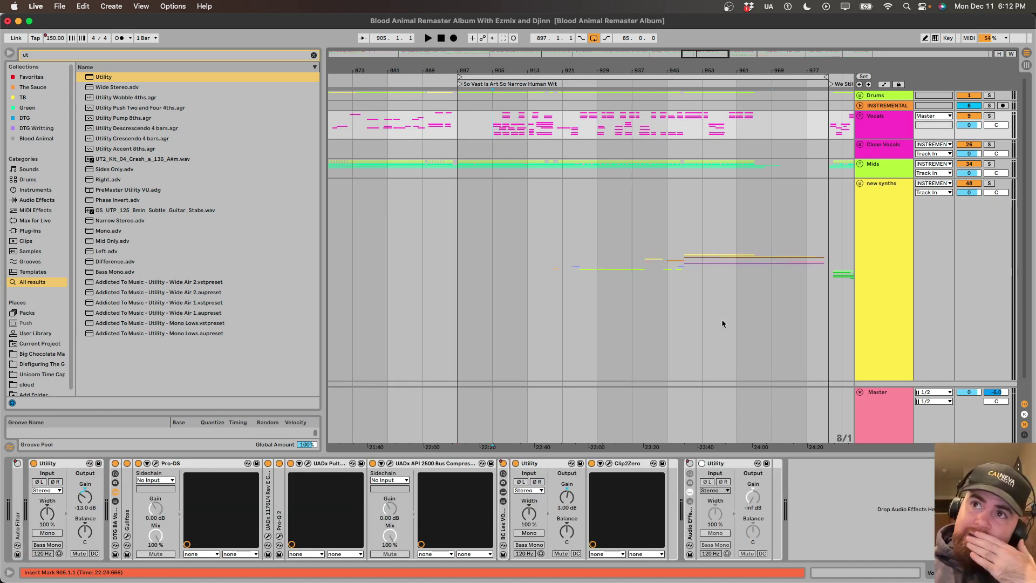
Play the song from bar 969, switch off the Master's Pro-L 2 during playback, and stop with the insert marker at bar 897.
click(770, 262)
click(885, 403)
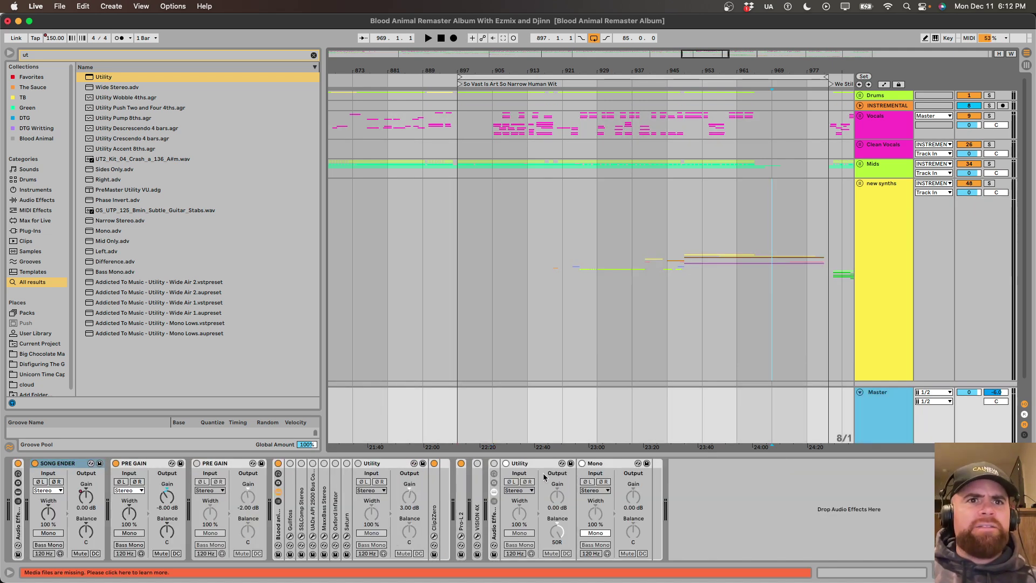
key(space)
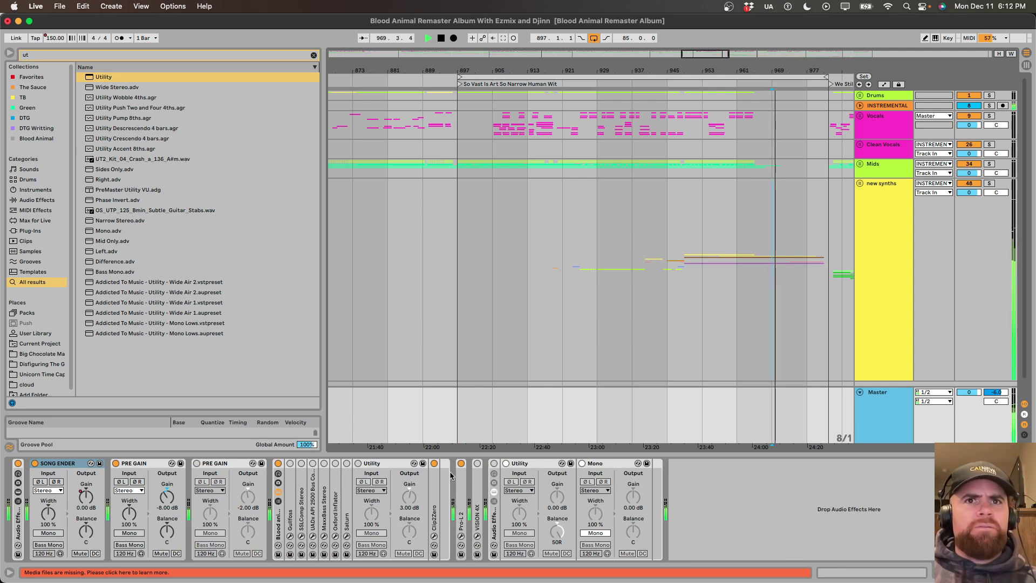
click(527, 278)
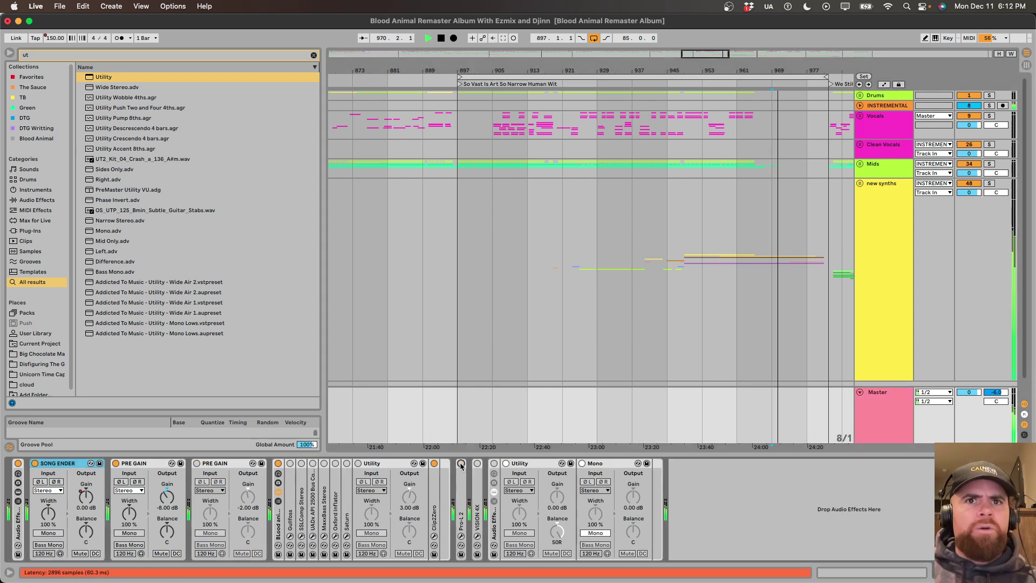
click(538, 229)
key(space)
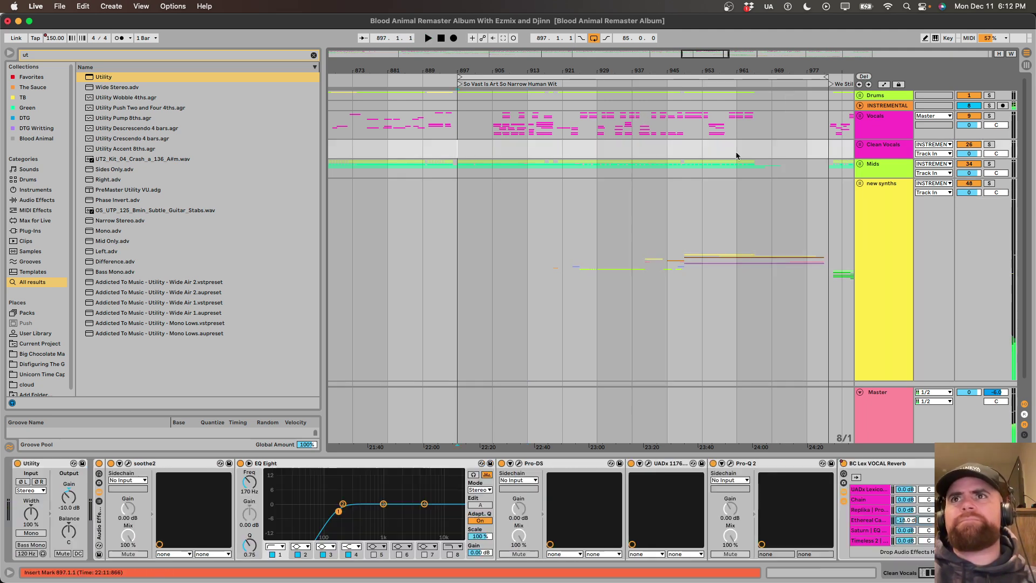
View the device chains of the Clean Vocals, INSTRUMENTAL and Vocals tracks in turn.
click(879, 150)
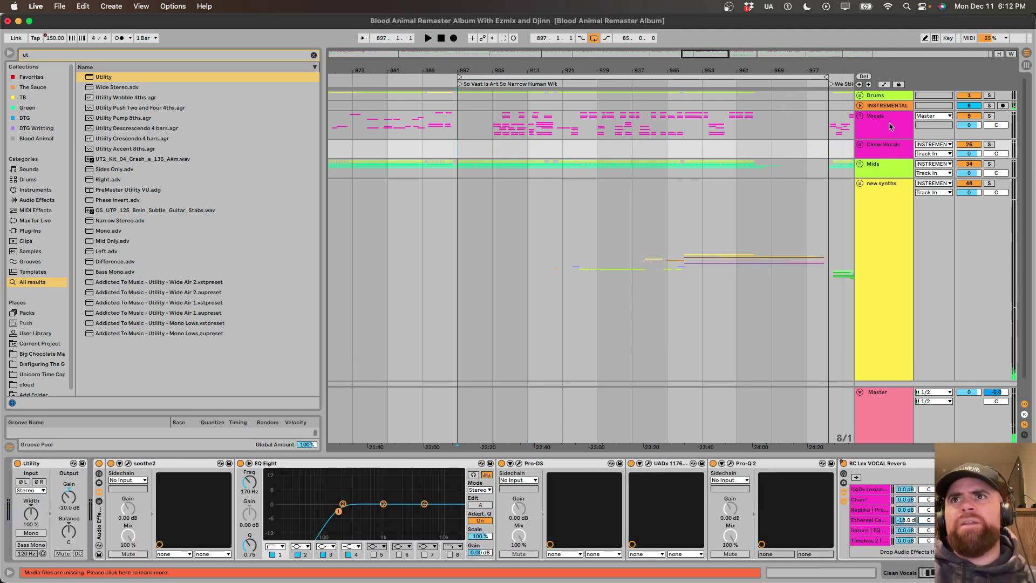
click(885, 107)
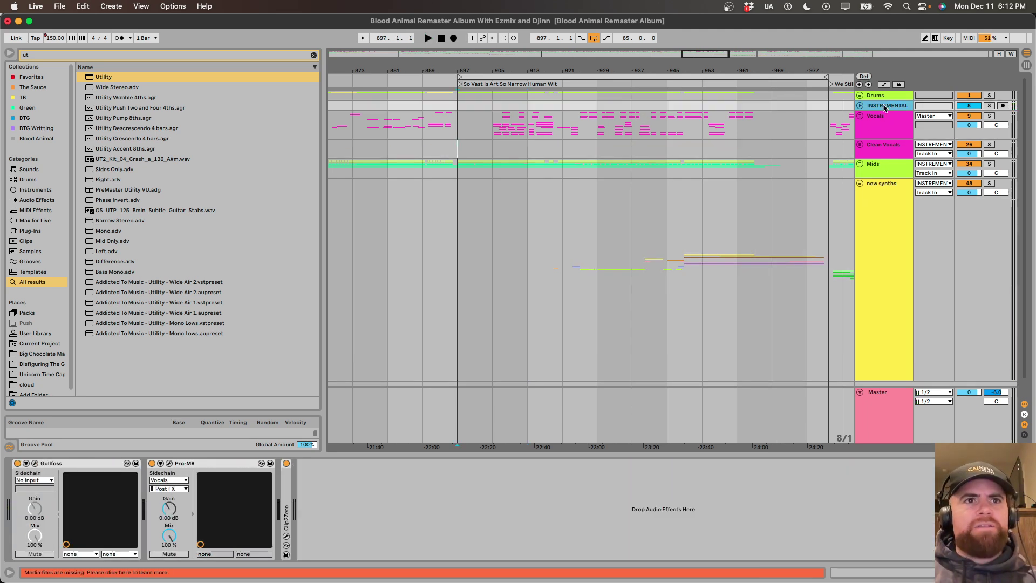
click(870, 131)
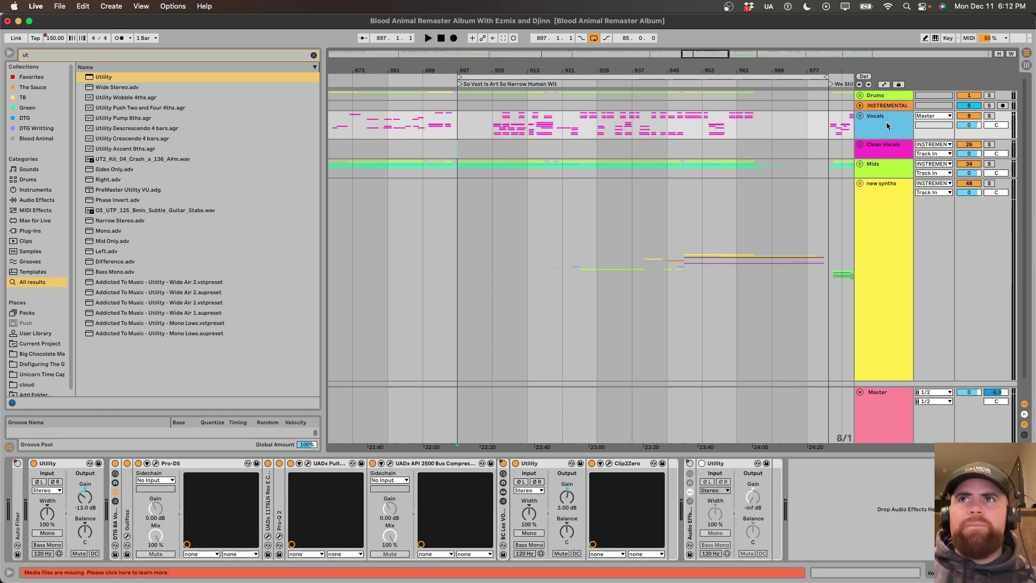
Unfold the Vocals group and step through the first vocalist's tracks from MAIN to DUO to view their effects.
key(Right)
key(Down)
key(Down)
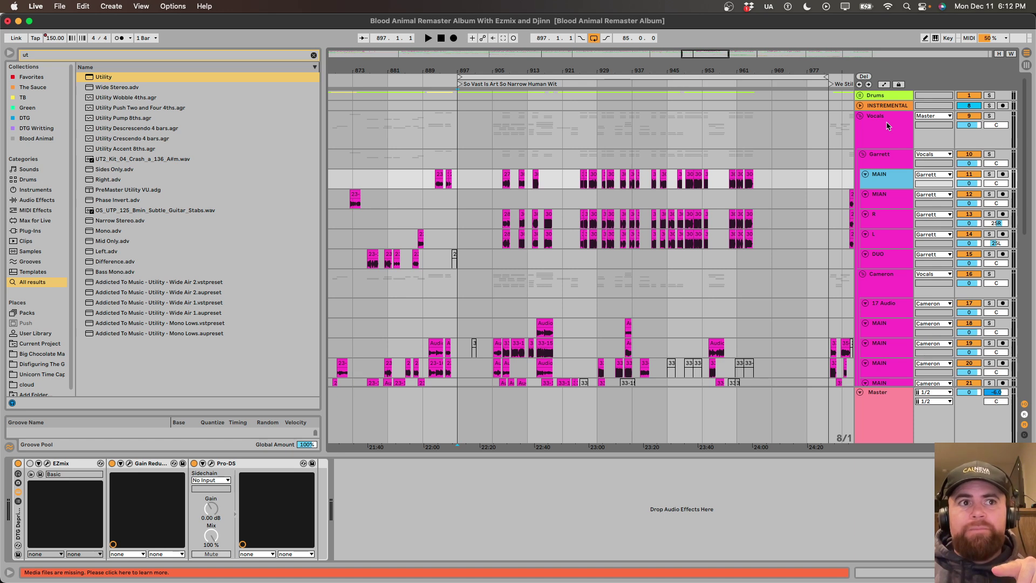
key(Down)
key(Down)
key(Down)
key(Down)
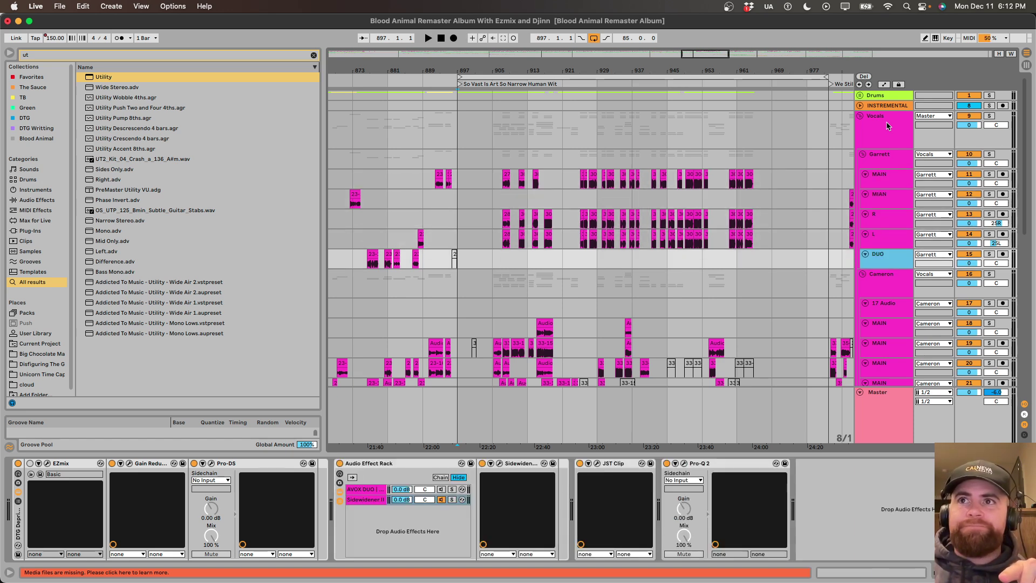
key(Up)
key(Down)
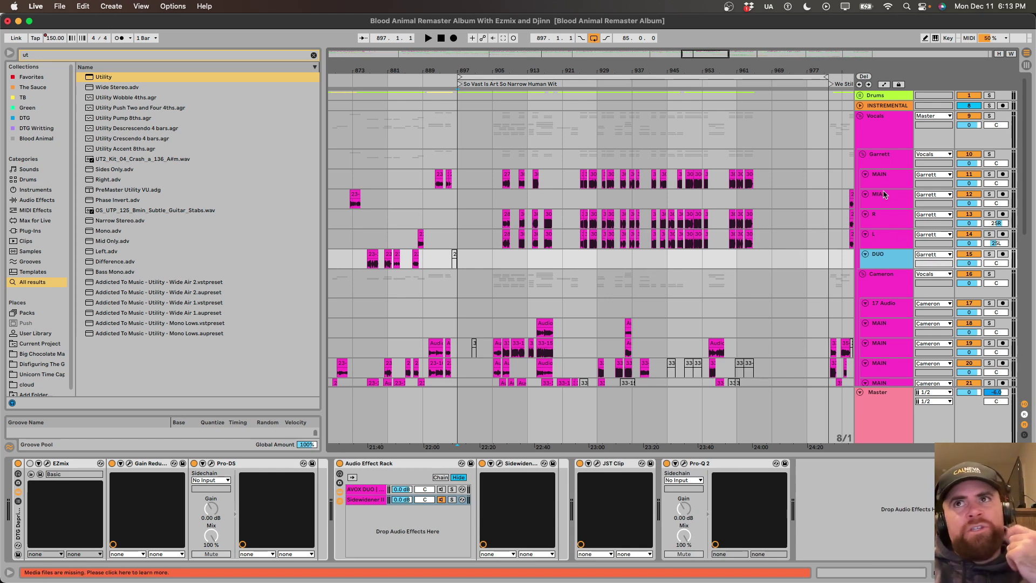
View the effect chains on both vocalists' group tracks, folding each group.
click(885, 164)
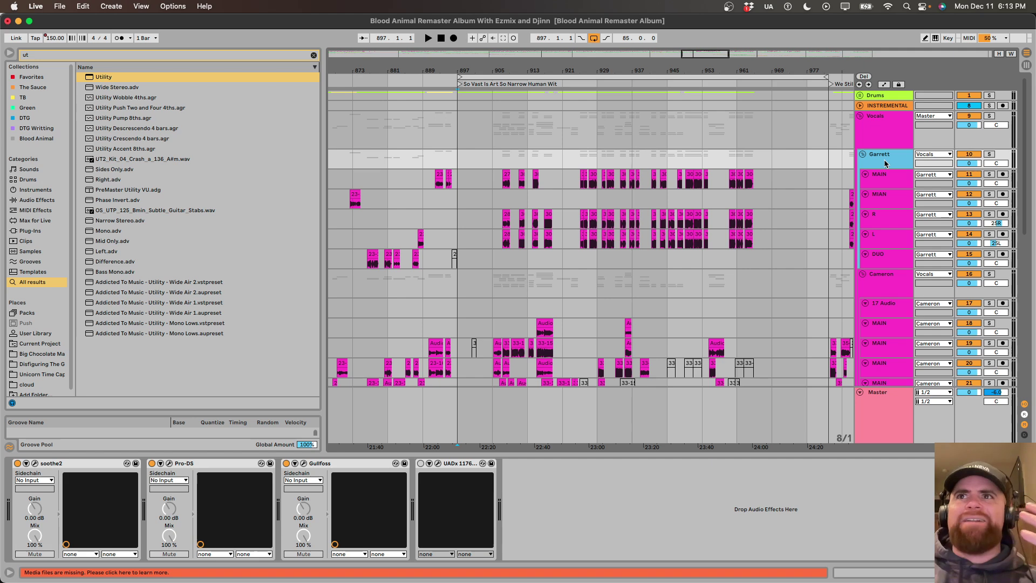
key(u)
key(Down)
key(Down)
key(Down)
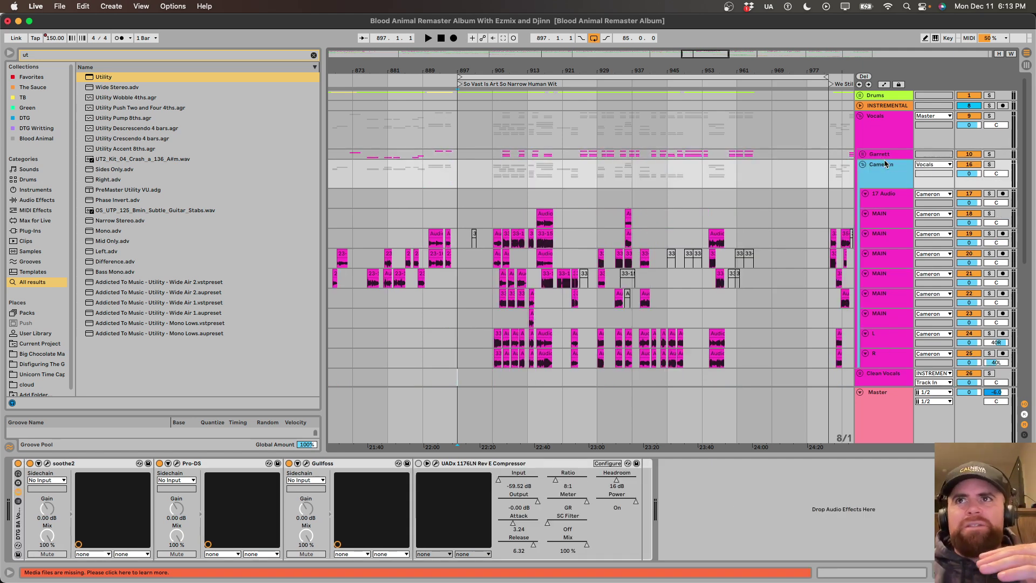
key(Up)
key(Up)
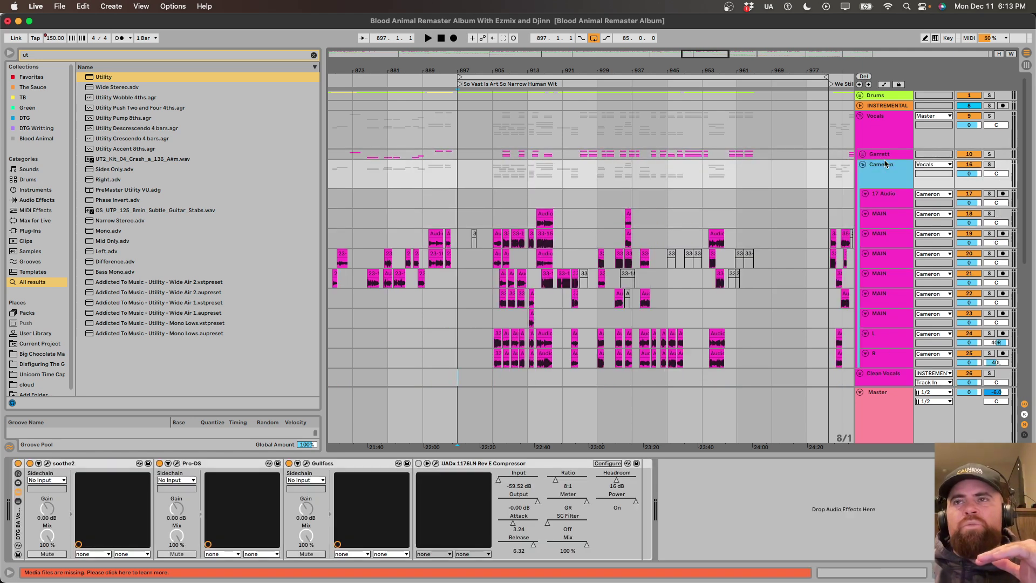
key(u)
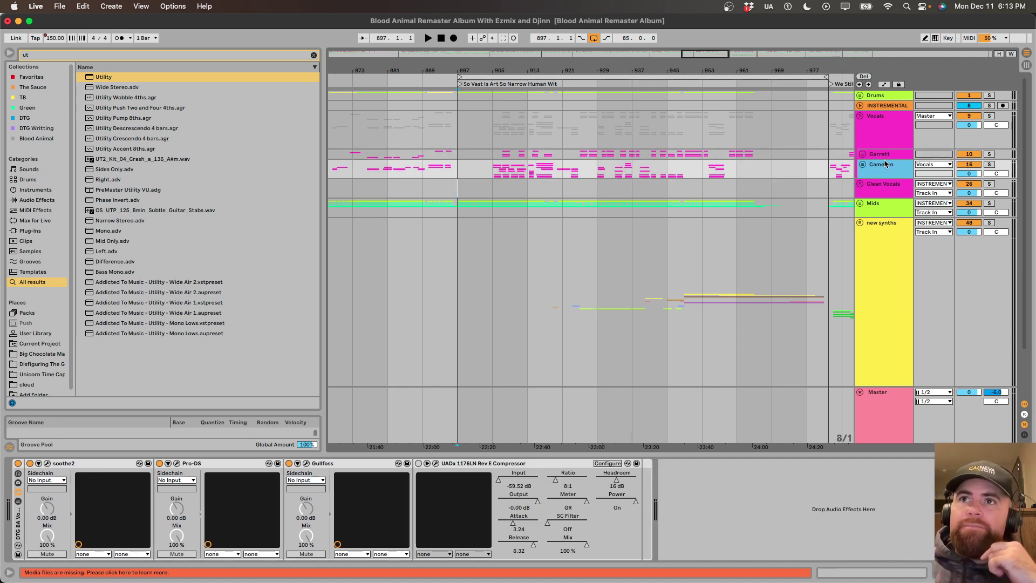
Unfold both vocalists' groups again and place the insert marker at bar 897 on the MIAN track.
key(alt+super+u)
click(885, 162)
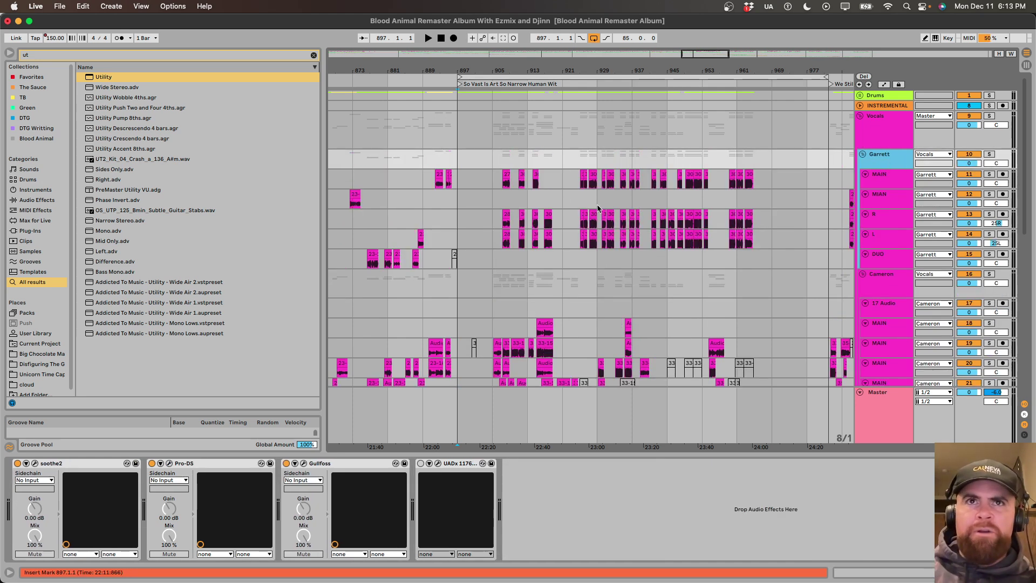
click(470, 197)
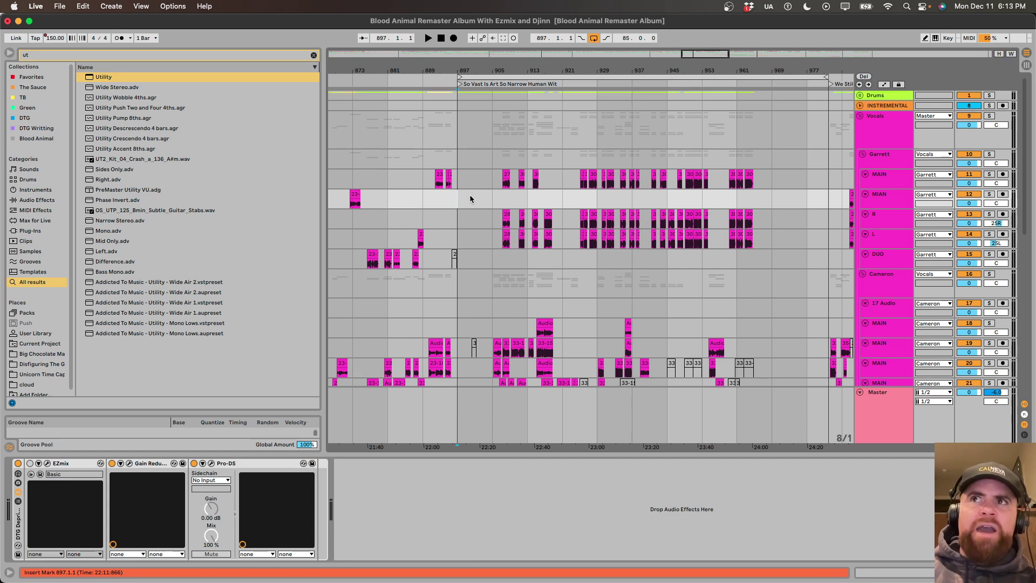
scroll(470, 198, down, 1)
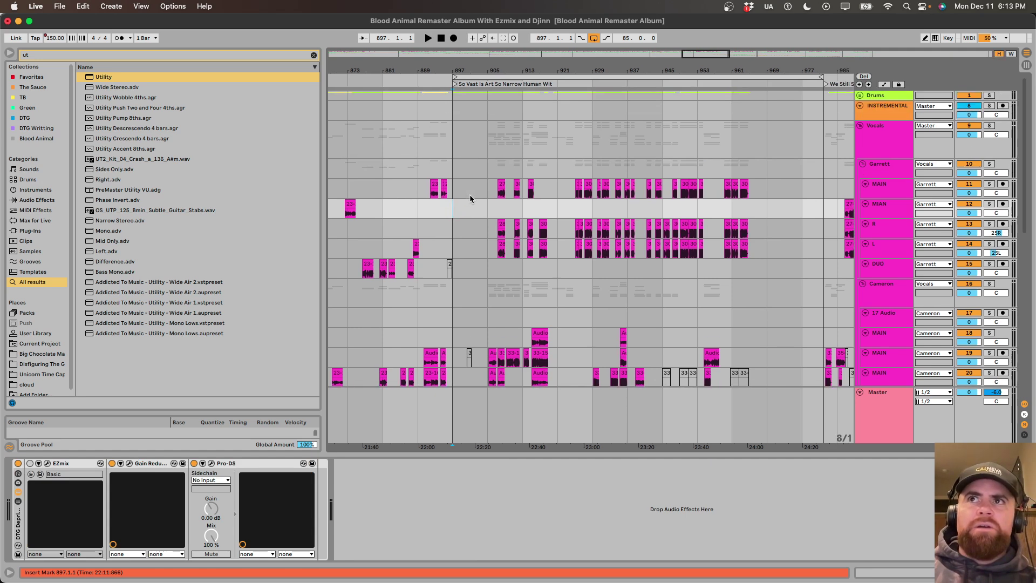
Highlight bars 905 to 921 on the MIAN track, and place the insert marker at bar 905 on the MAIN track above.
scroll(470, 199, up, 2)
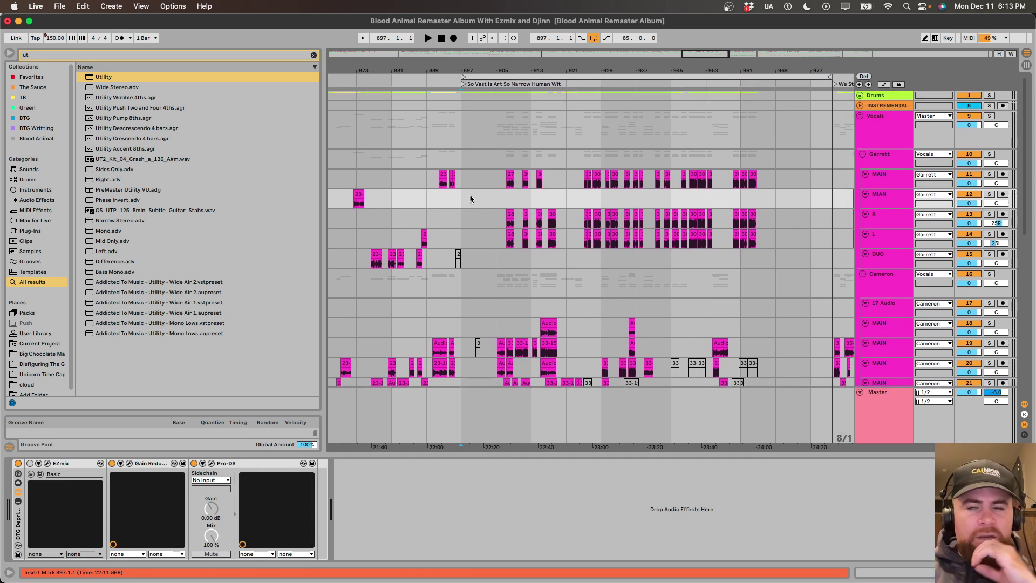
scroll(469, 199, up, 2)
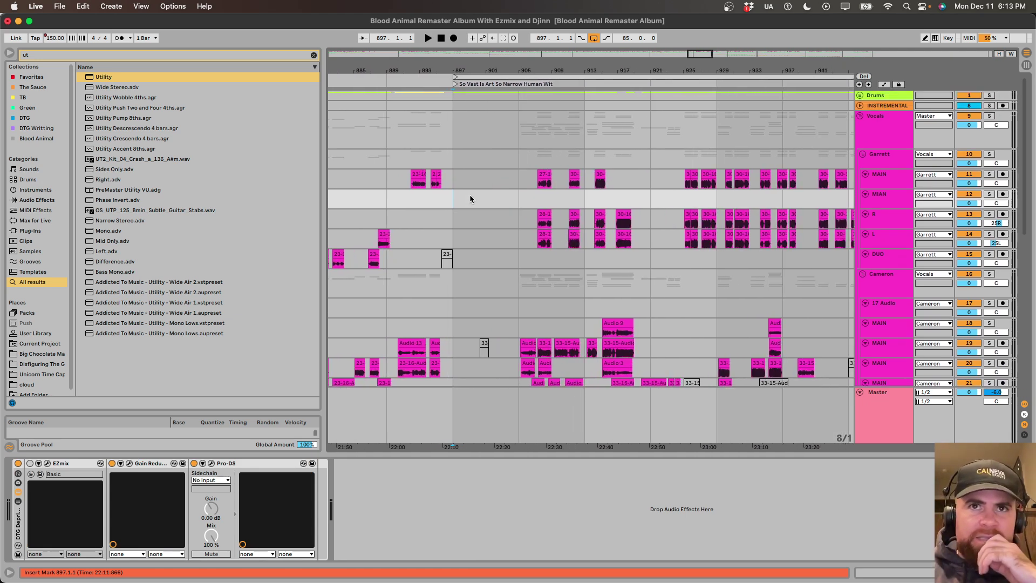
scroll(470, 199, down, 1)
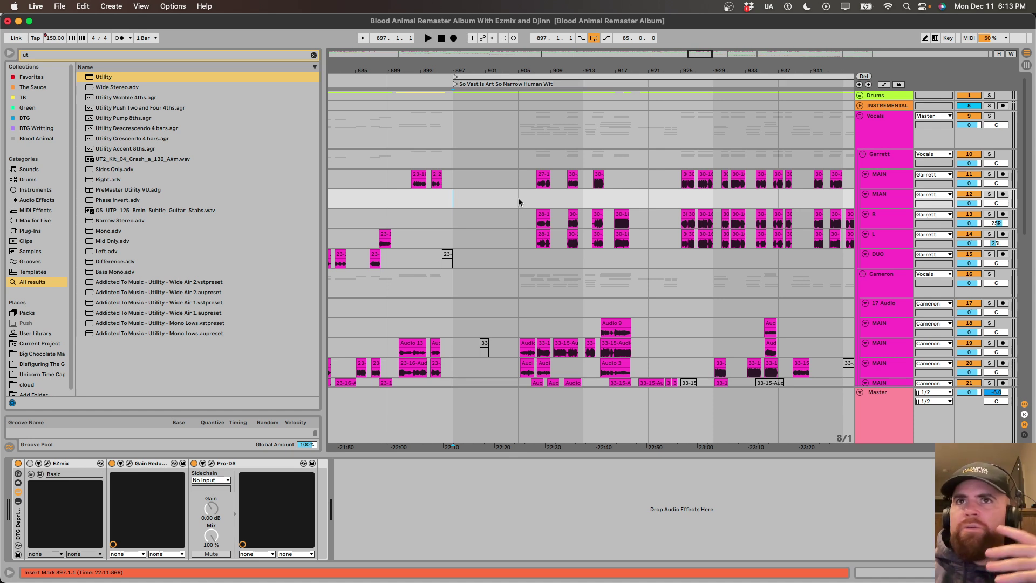
drag(519, 199, 663, 200)
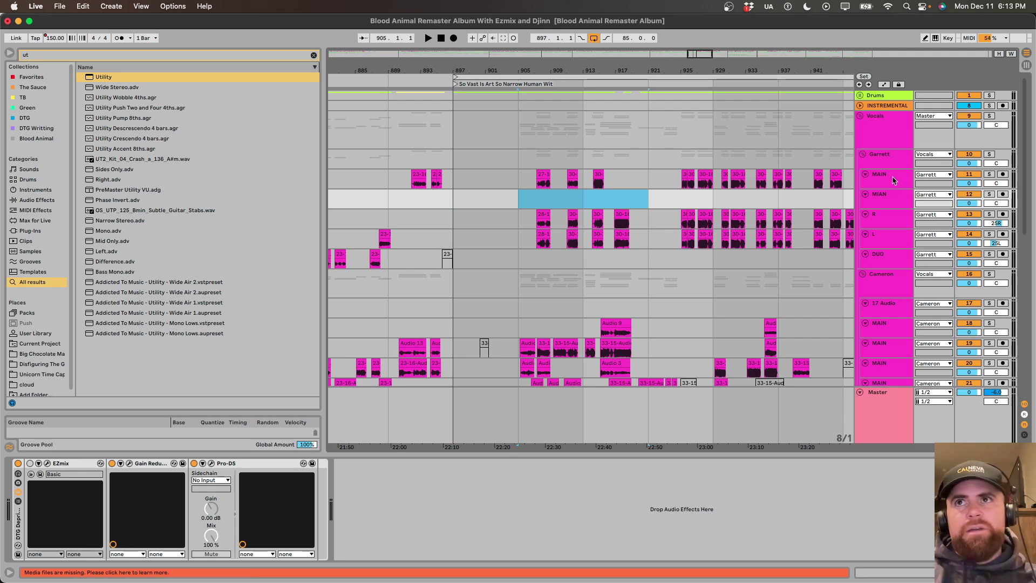
click(501, 177)
click(517, 177)
Look over both vocalists' clips and view the second vocalist's group effects, folding and unfolding that group.
scroll(698, 166, down, 3)
scroll(698, 167, right, 2)
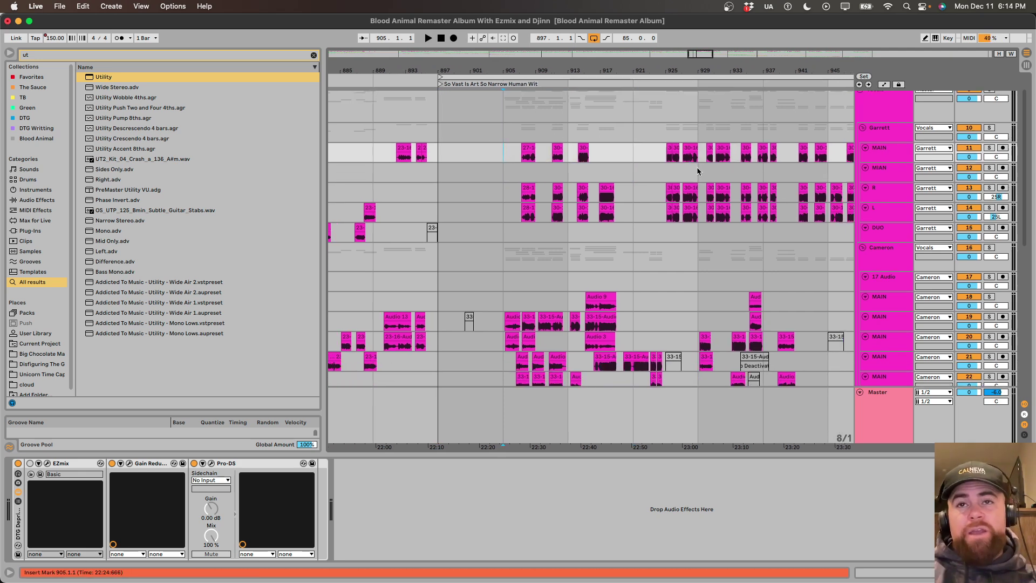
scroll(698, 168, down, 3)
scroll(697, 169, left, 1)
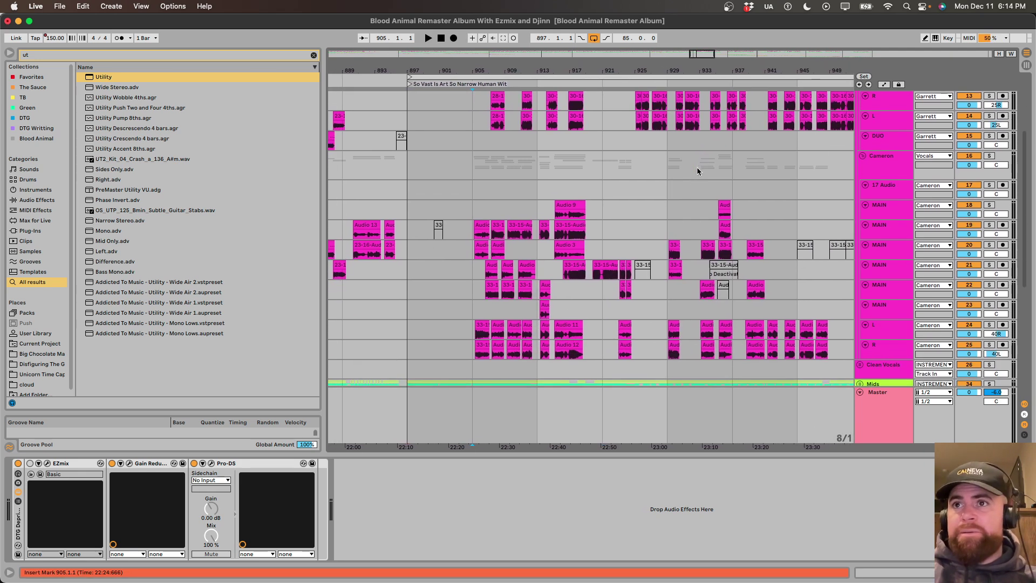
scroll(698, 171, up, 3)
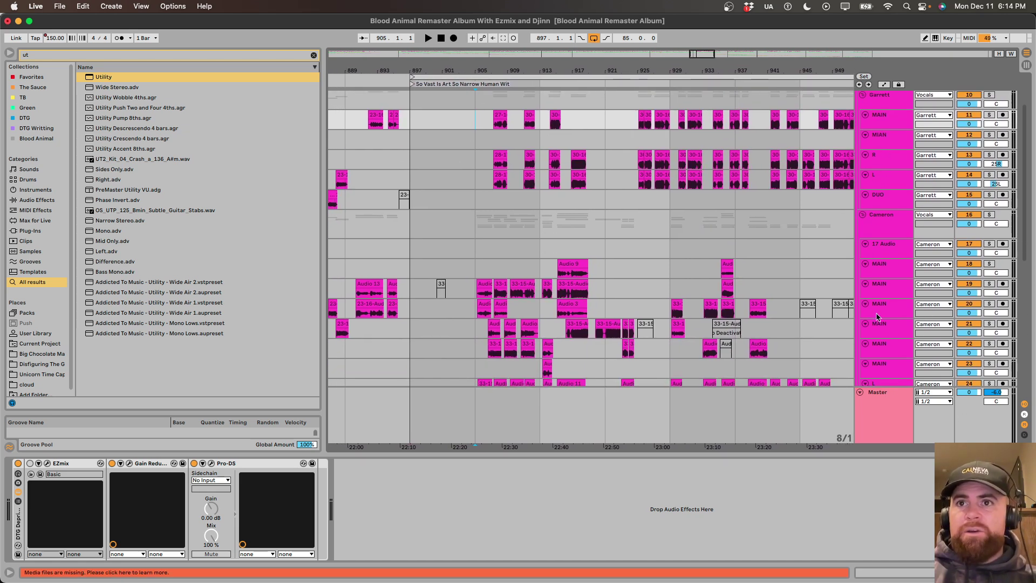
click(890, 226)
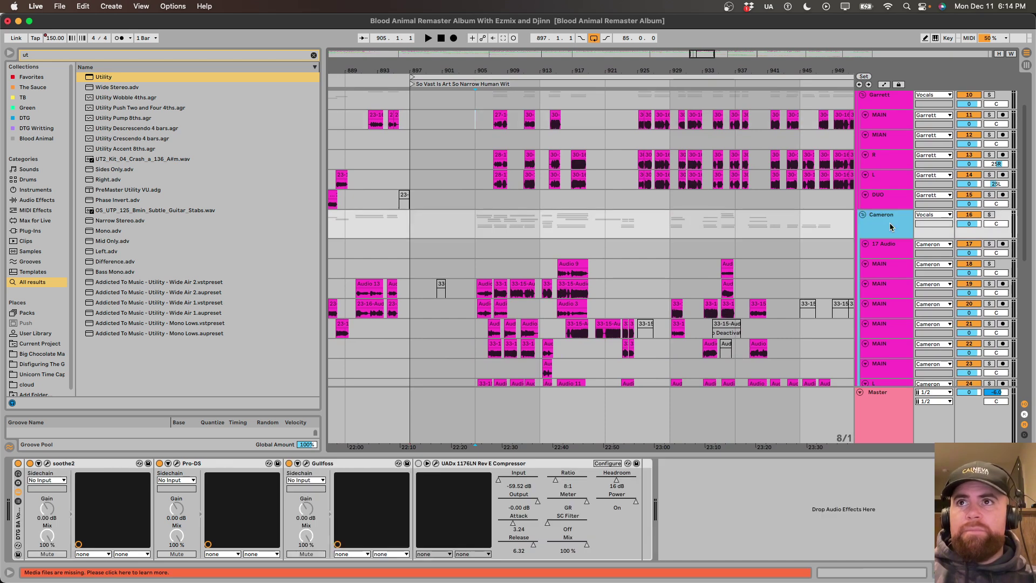
key(u)
key(u)
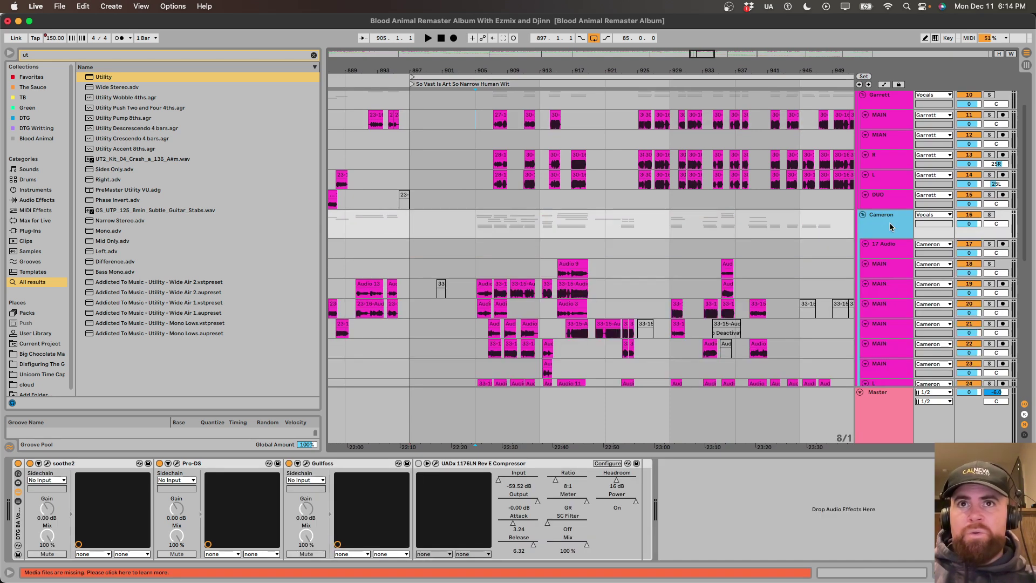
View the effect chain on the first vocalist's group track, folding and unfolding the group.
scroll(889, 222, up, 3)
click(878, 162)
key(u)
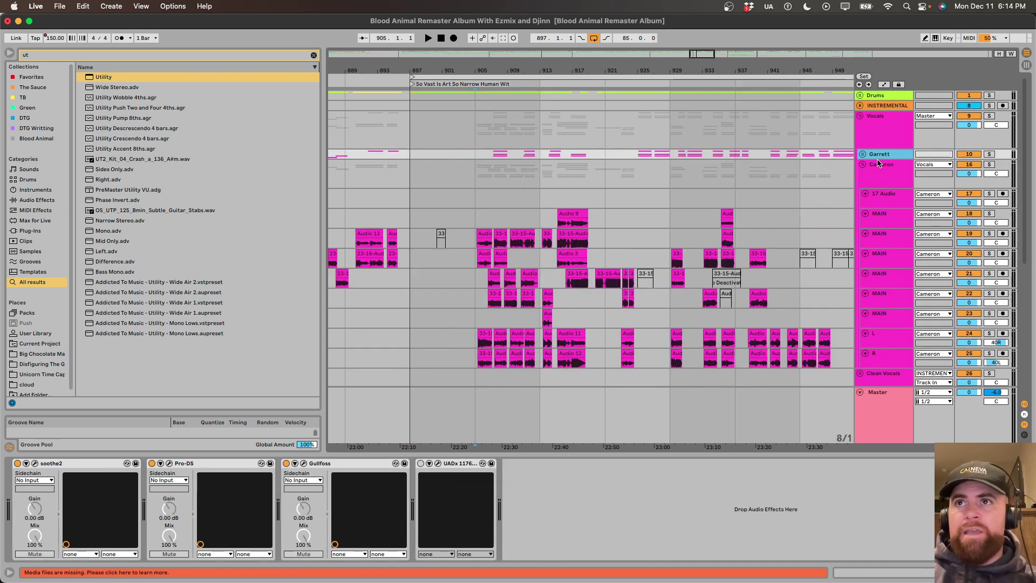
key(u)
Compare the effects on the first vocalist's MAIN track with those on the second vocalist's topmost MAIN track and L track.
scroll(879, 162, down, 1)
click(878, 151)
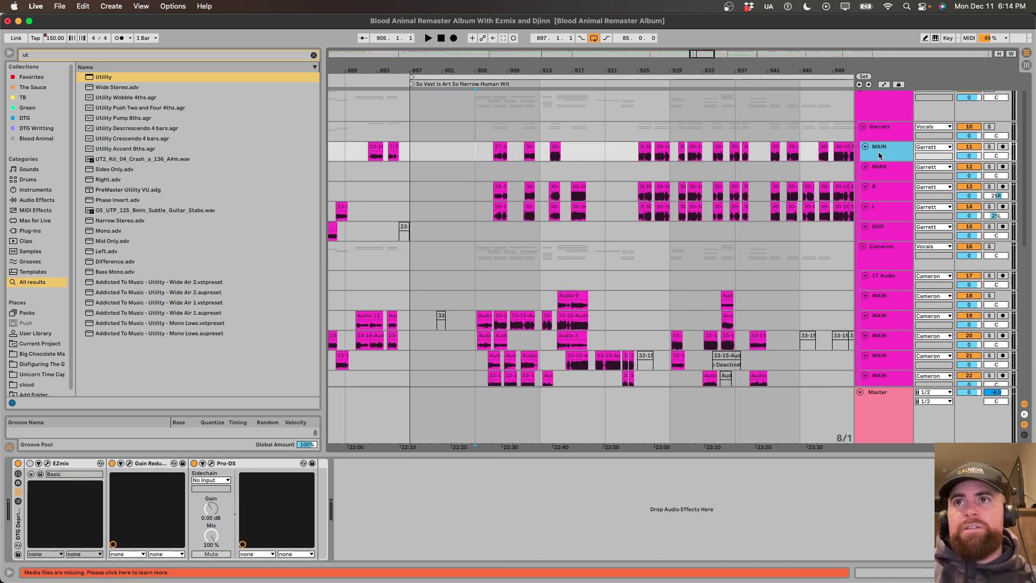
click(879, 302)
scroll(896, 270, down, 3)
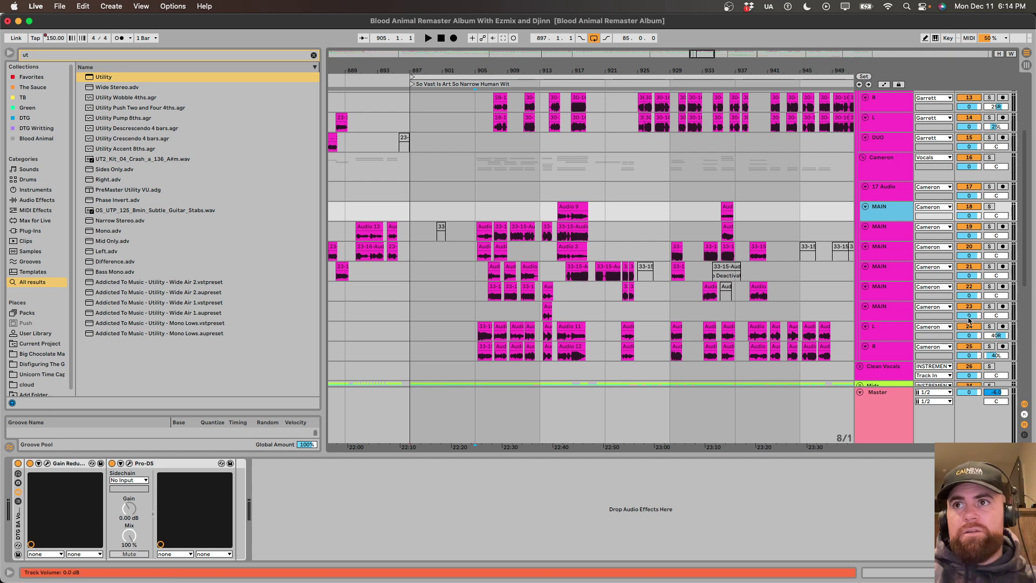
click(875, 329)
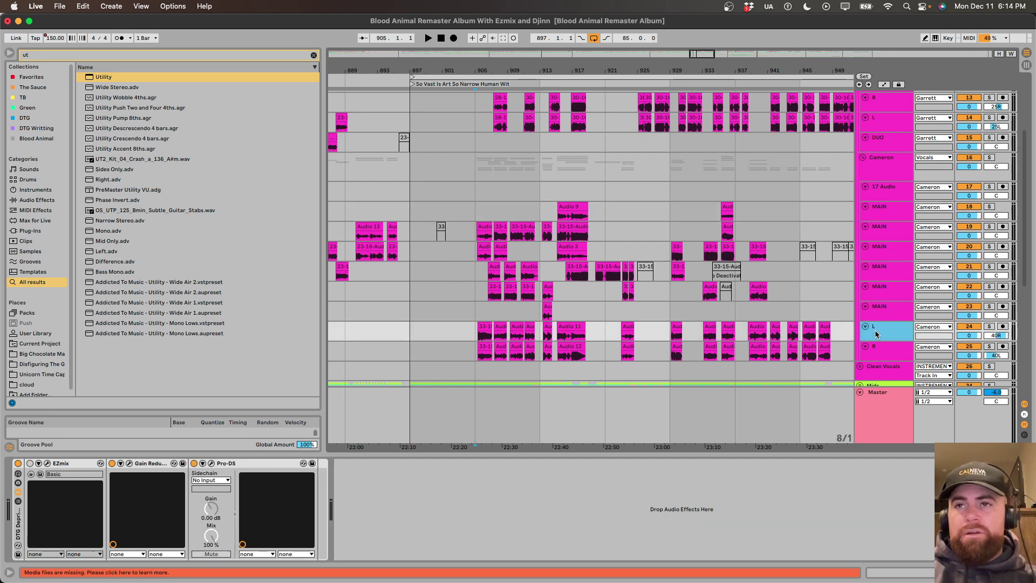
scroll(876, 329, up, 2)
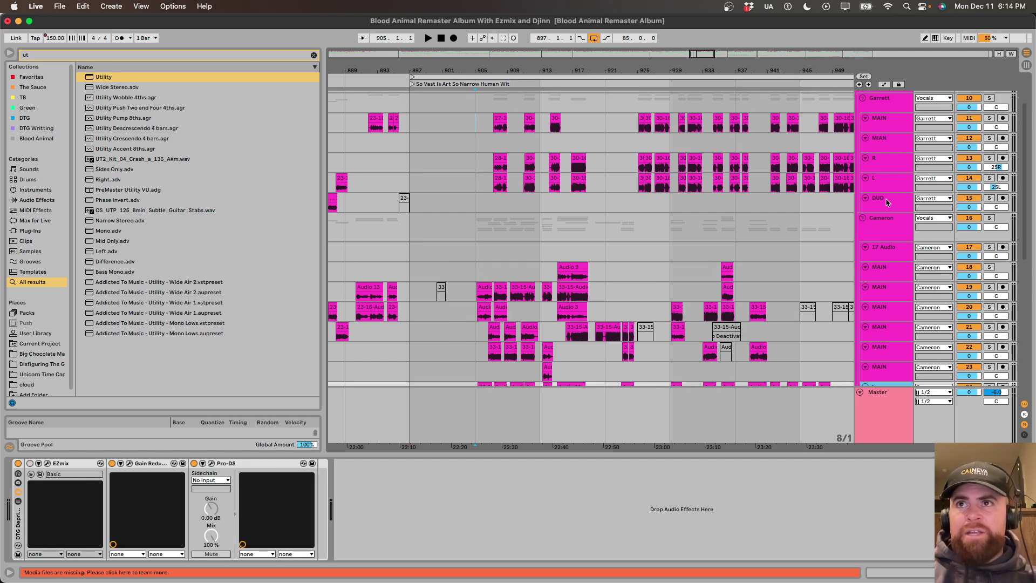
Select the DUO track's clip at bar 876 and view the Sidewidener II and AVOX DUO chains in its Audio Effect Rack.
click(880, 201)
scroll(604, 213, down, 5)
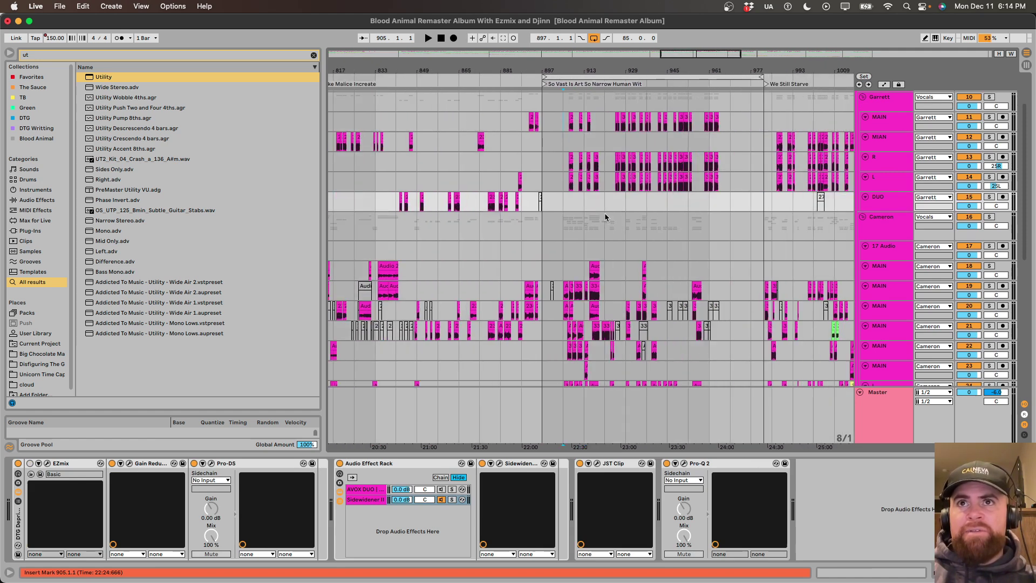
scroll(605, 217, up, 5)
scroll(605, 216, up, 3)
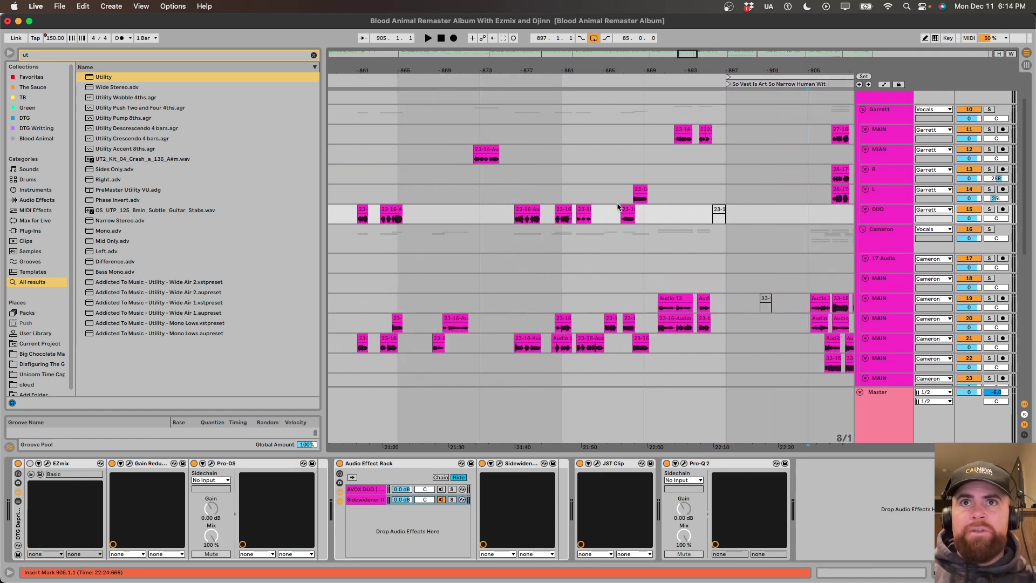
click(526, 211)
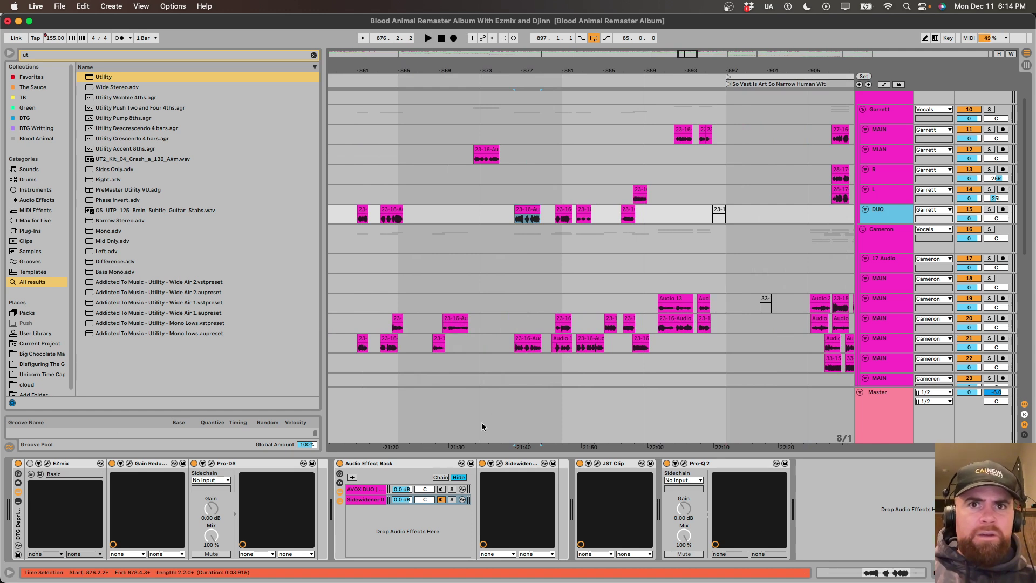
click(366, 500)
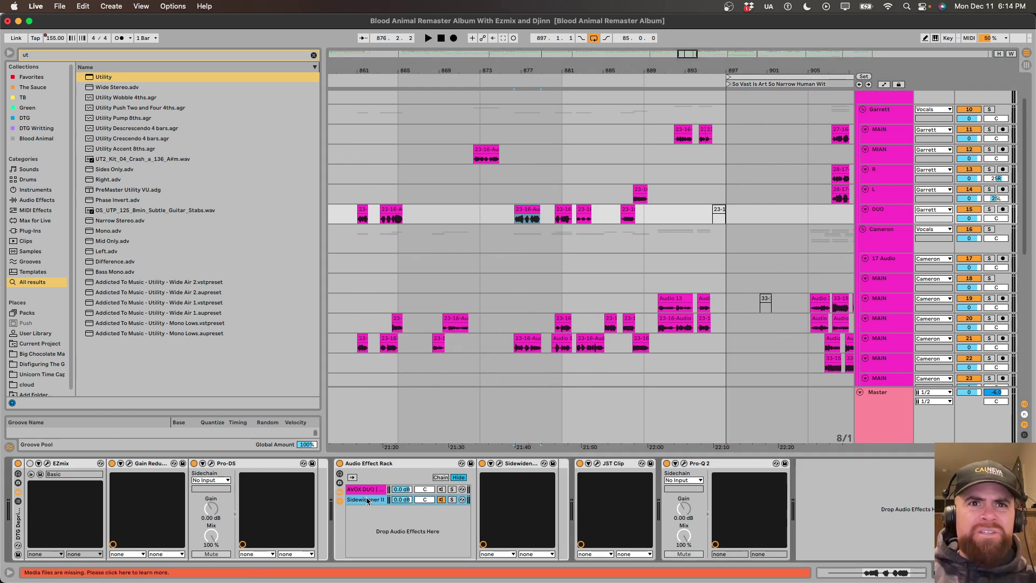
click(366, 490)
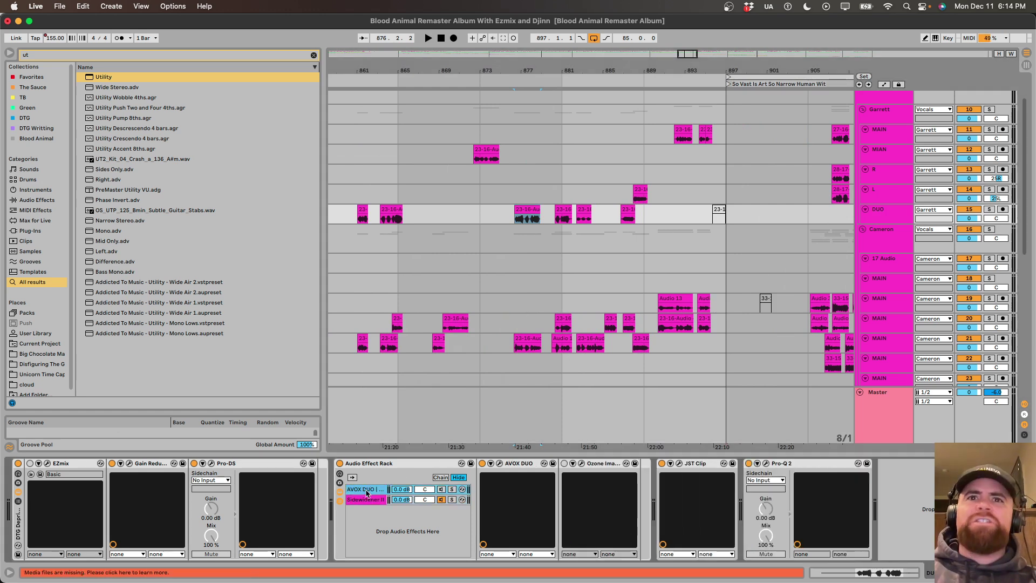
Solo the DUO track and audition the selected clip with only the rack's AVOX DUO chain active.
click(443, 501)
click(989, 209)
key(space)
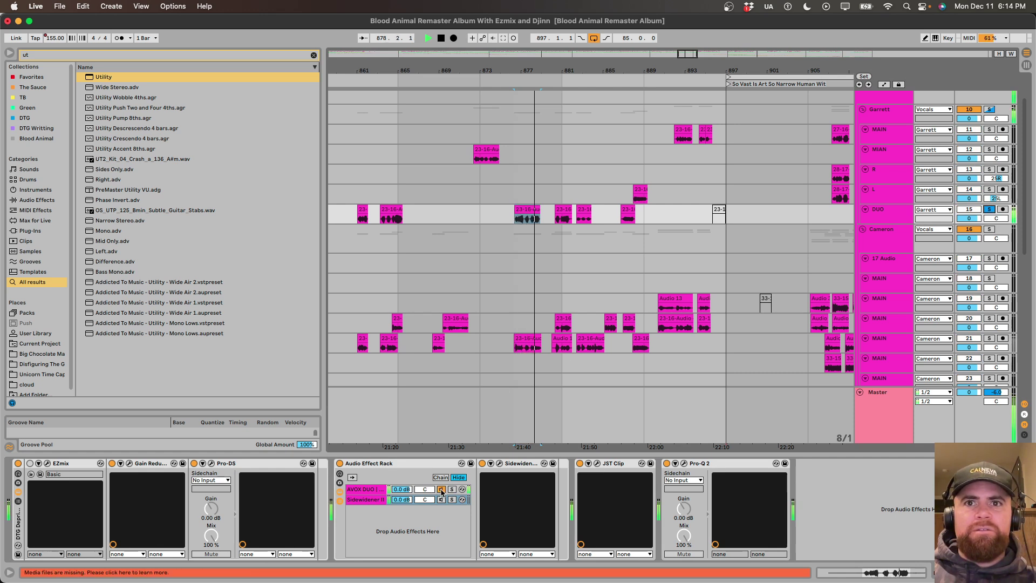
click(355, 489)
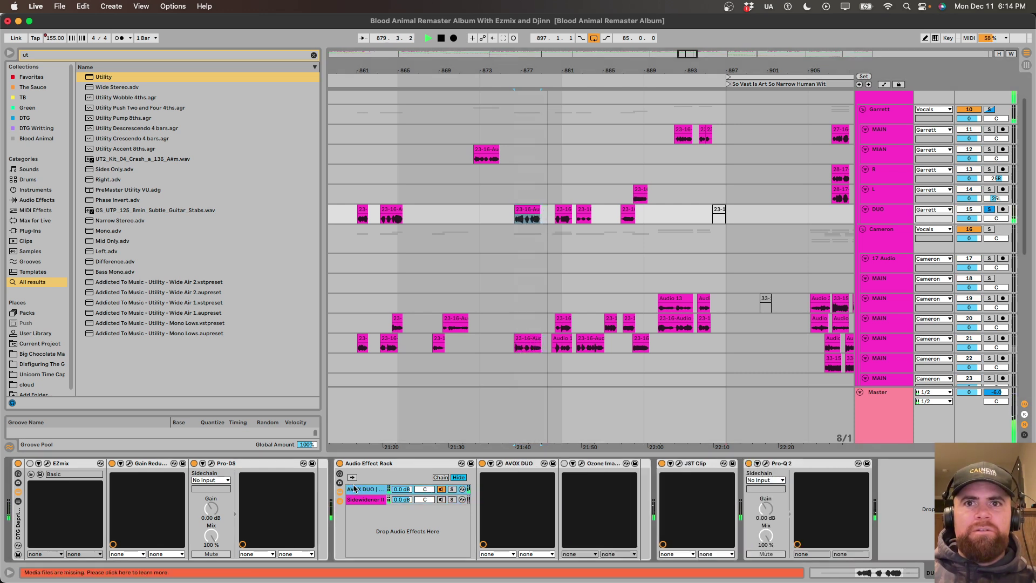
key(space)
Audition the same DUO clip with only the rack's Sidewidener II chain active.
click(441, 489)
click(442, 499)
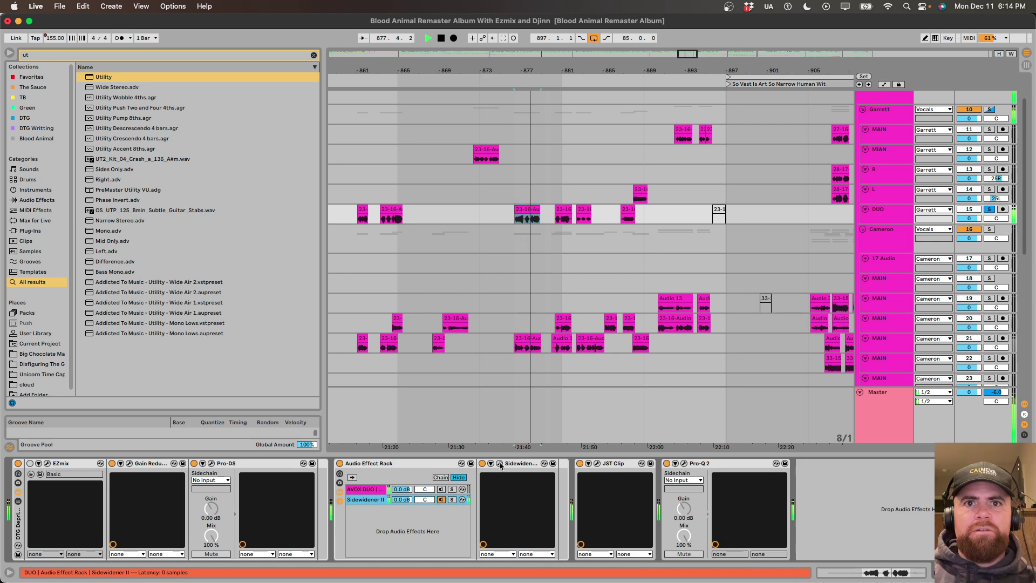
key(space)
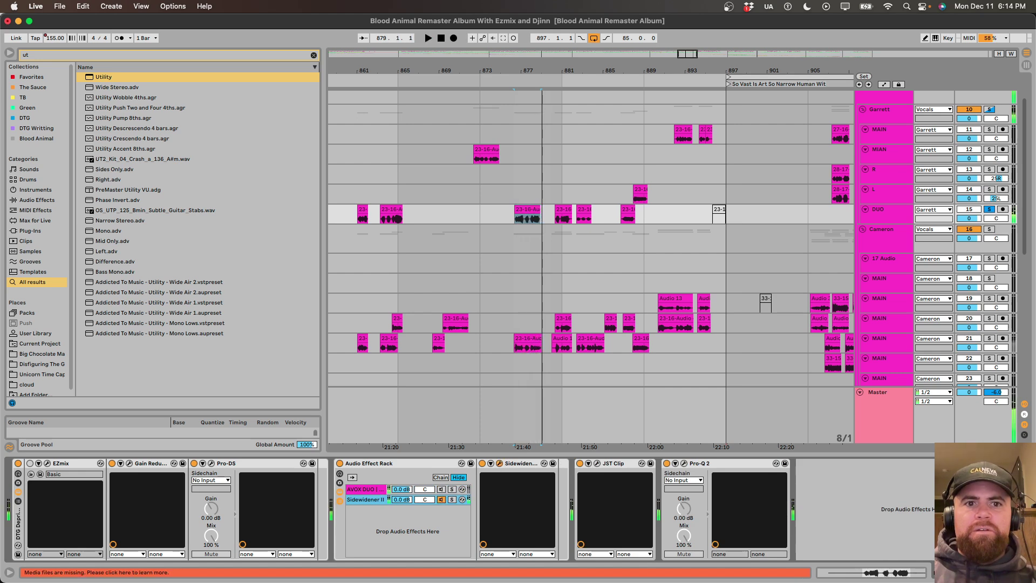
Open the Sidewidener II plug-in window, play the DUO clip to watch its stereo display, and close the window.
click(499, 463)
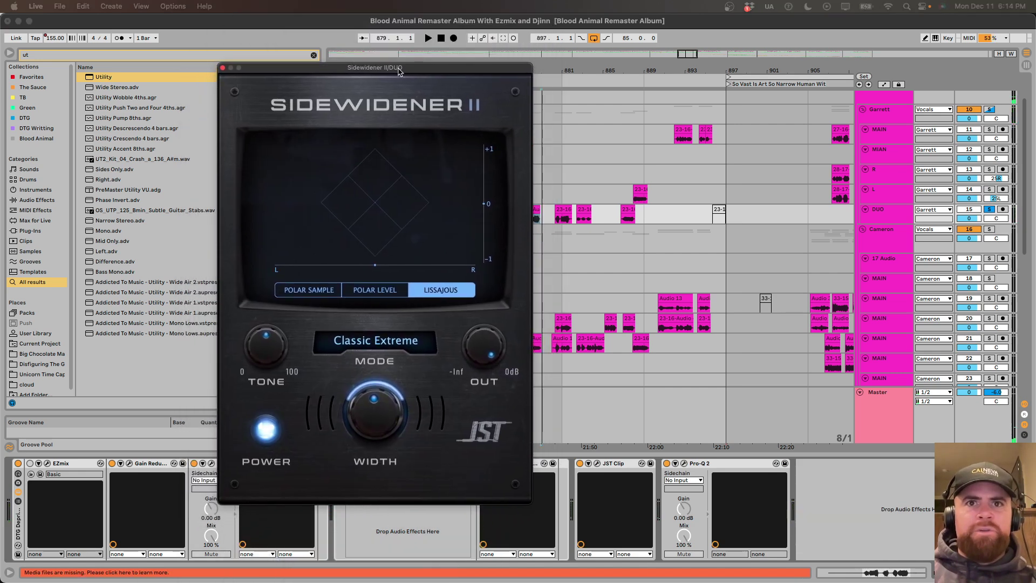
drag(398, 72, 489, 44)
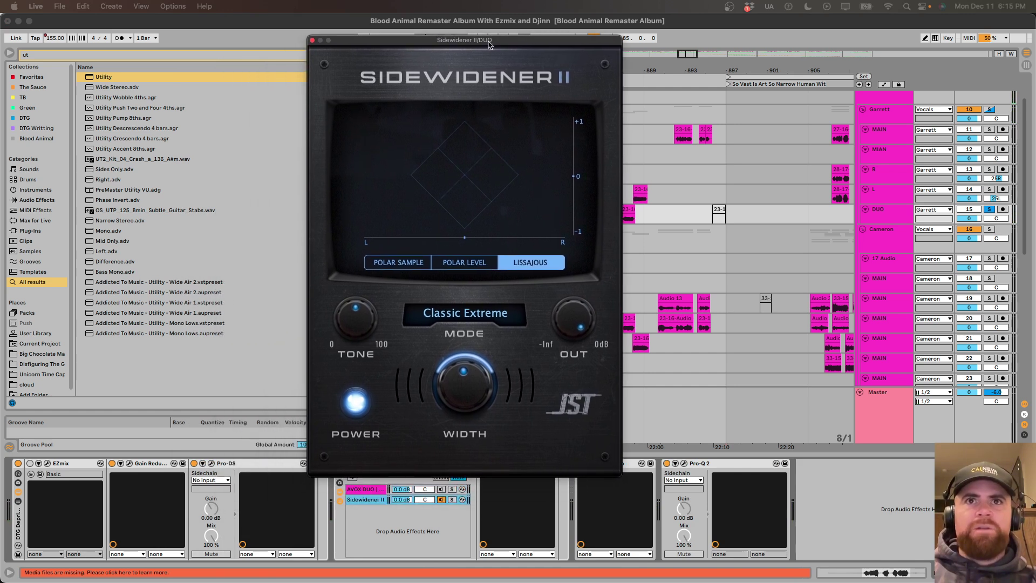
key(space)
mouse_move(461, 400)
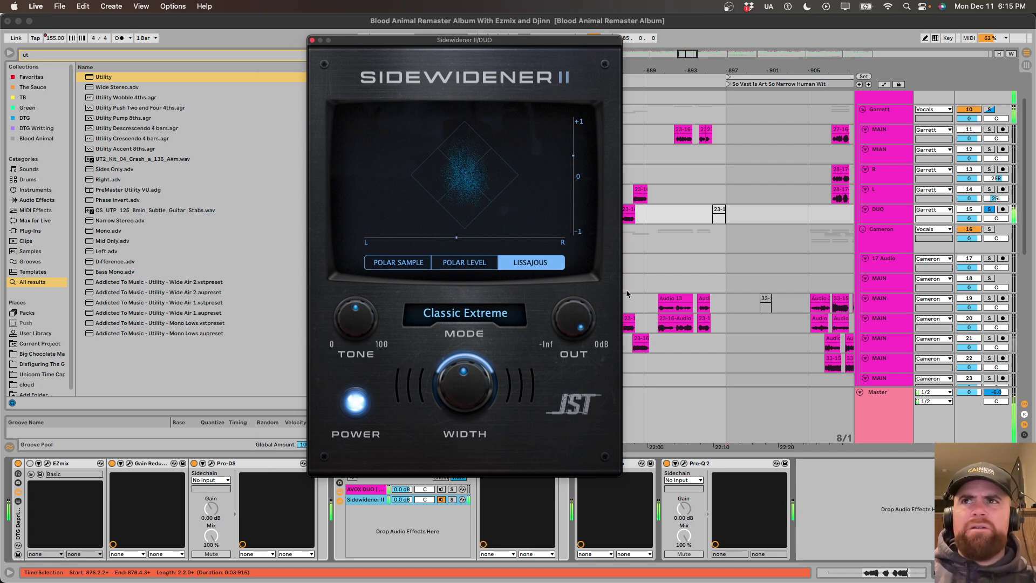
key(space)
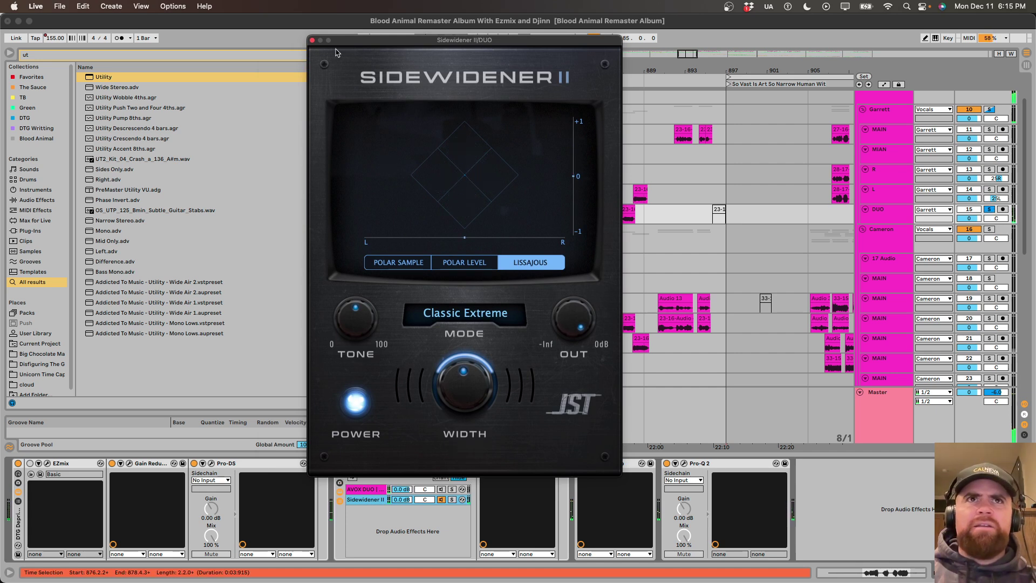
click(312, 40)
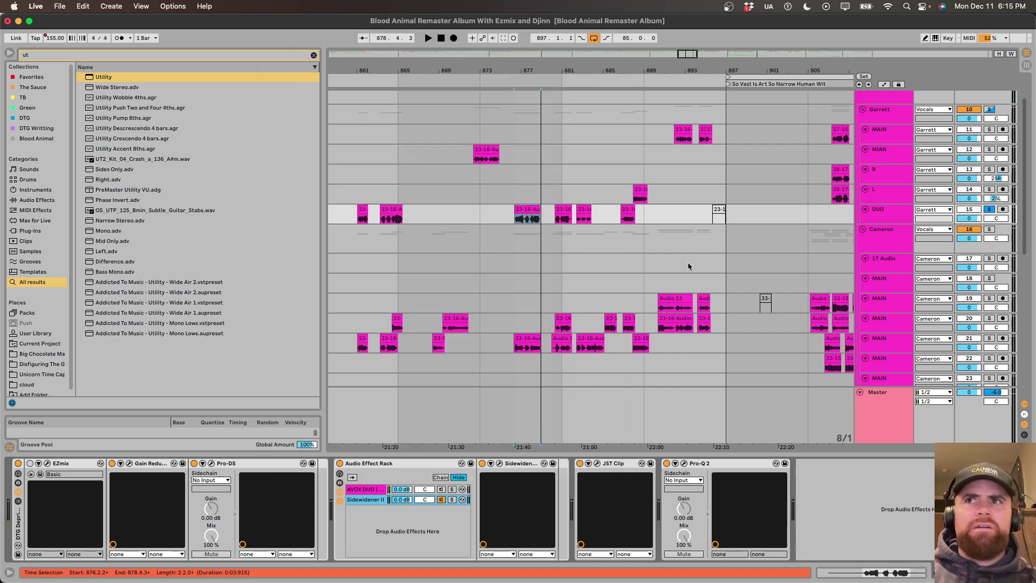
Audition the DUO clip in the full mix with the AVOX DUO chain active, and show that chain's devices.
key(space)
click(441, 499)
key(space)
key(space)
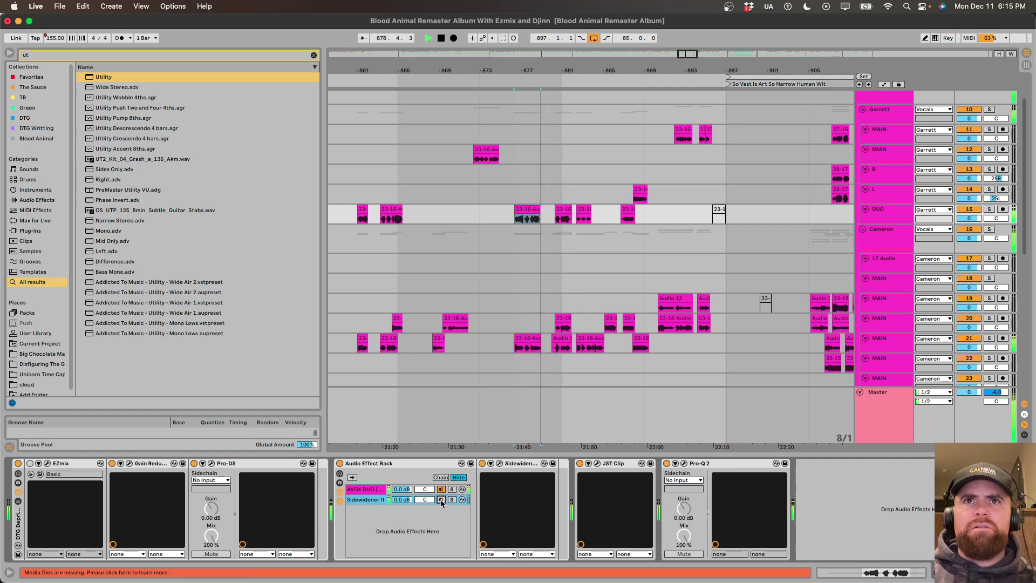
key(space)
click(377, 490)
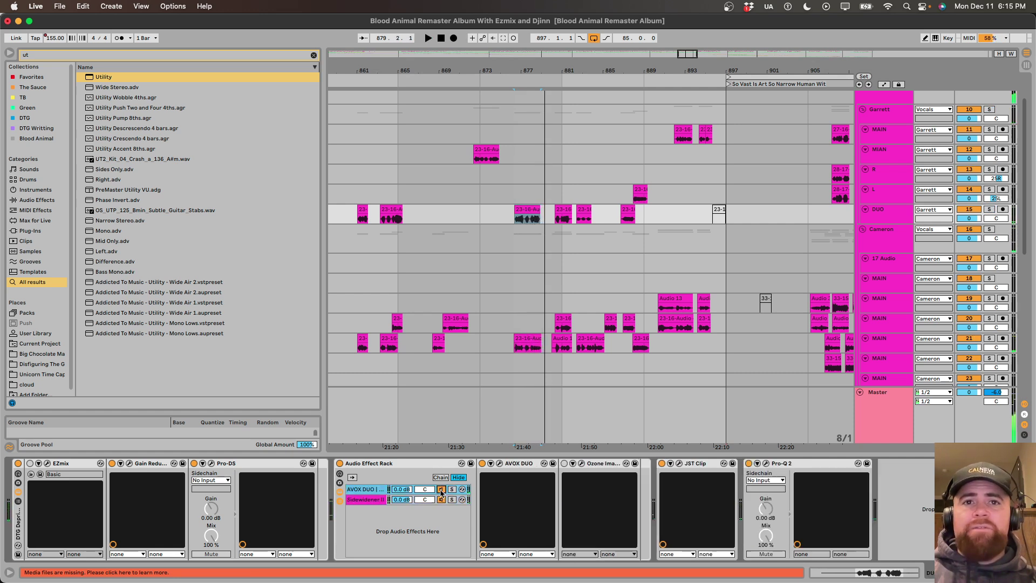
Open the AVOX DUO plug-in window, solo its chain, and audition the DUO clip with the track soloed.
click(509, 465)
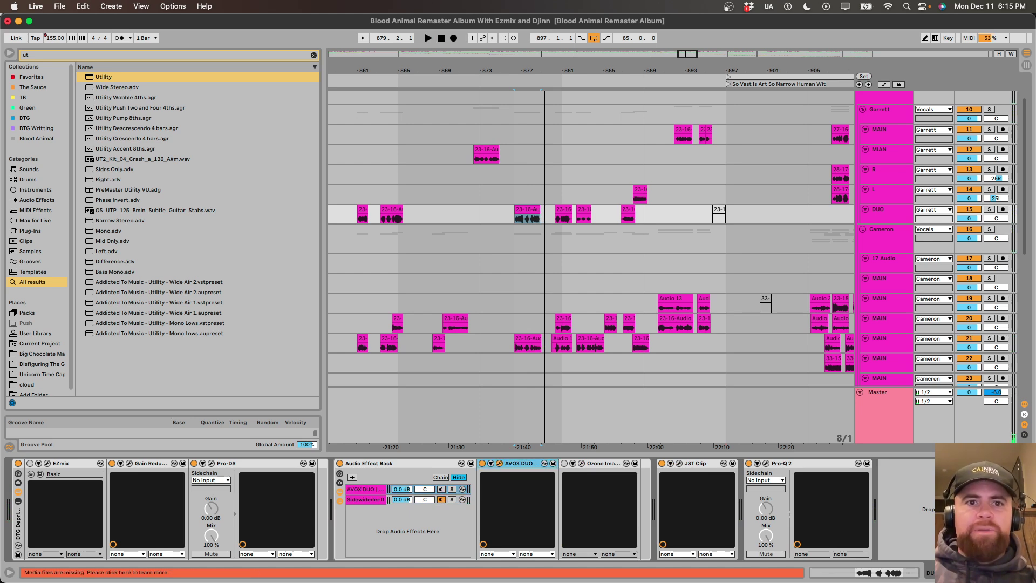
click(499, 463)
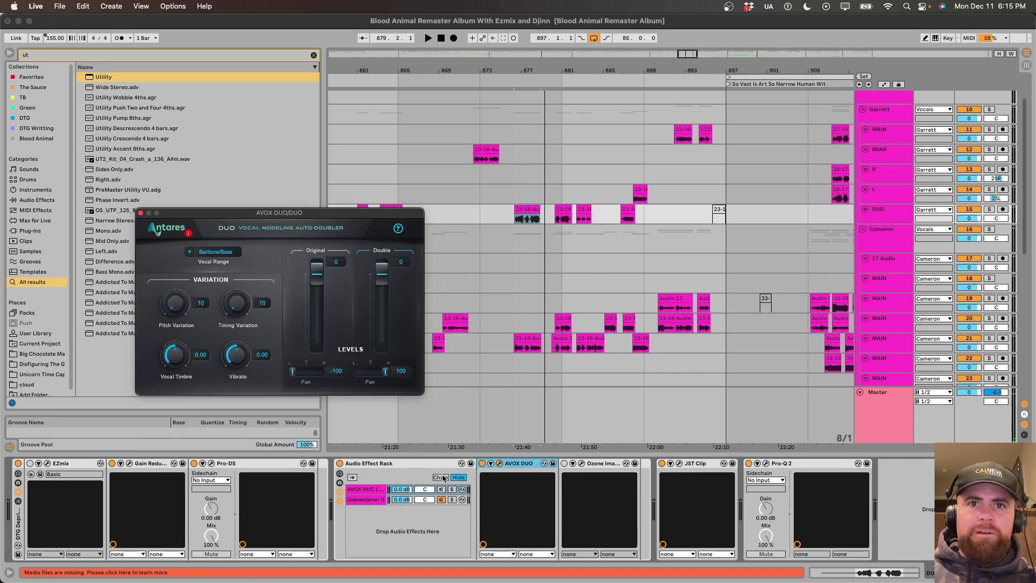
click(454, 491)
key(space)
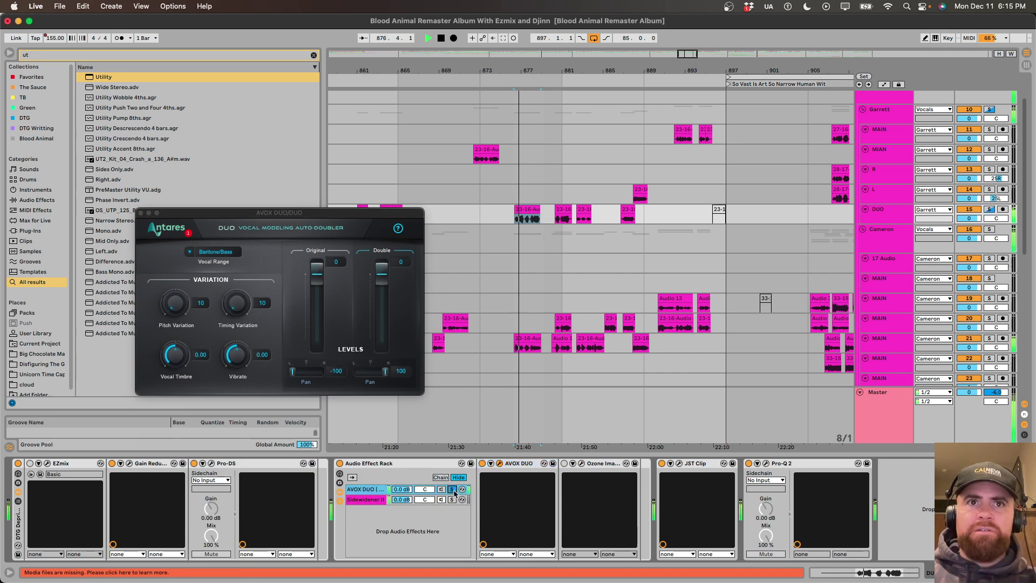
key(space)
key(space)
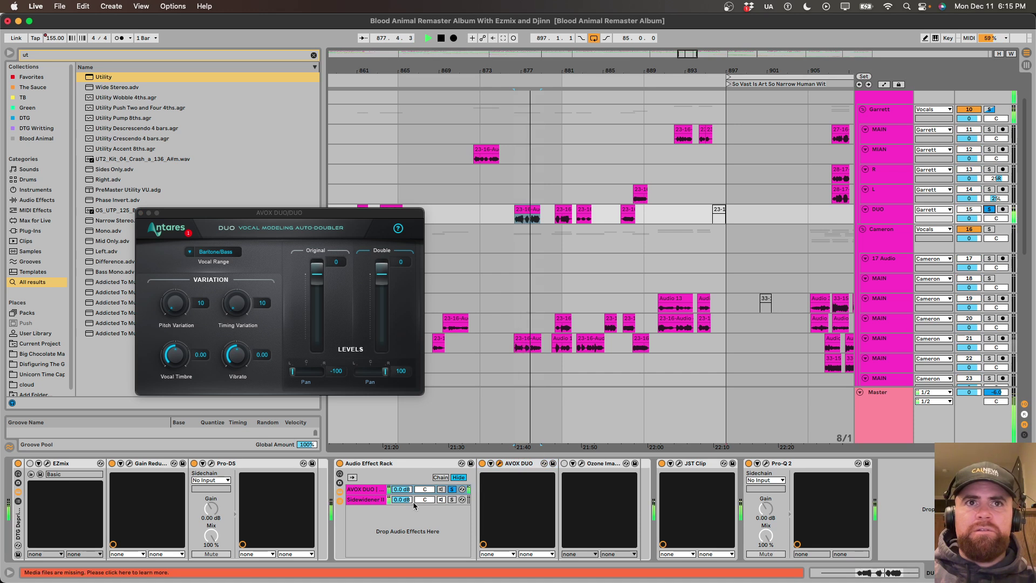
key(space)
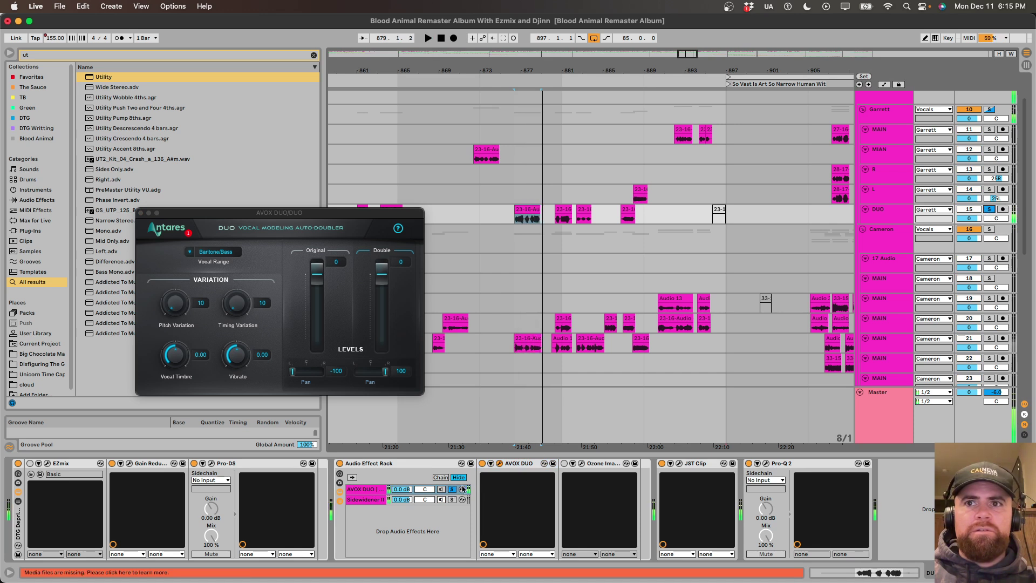
Unsolo the AVOX DUO chain, audition the DUO clip through the Sidewidener II chain, and close the AVOX DUO plug-in window.
click(453, 492)
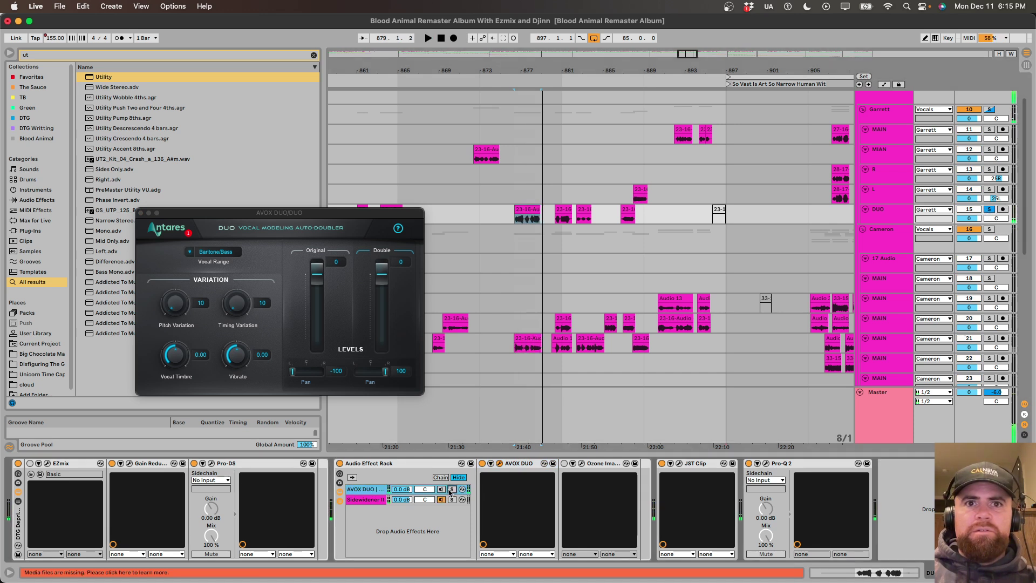
click(374, 499)
key(space)
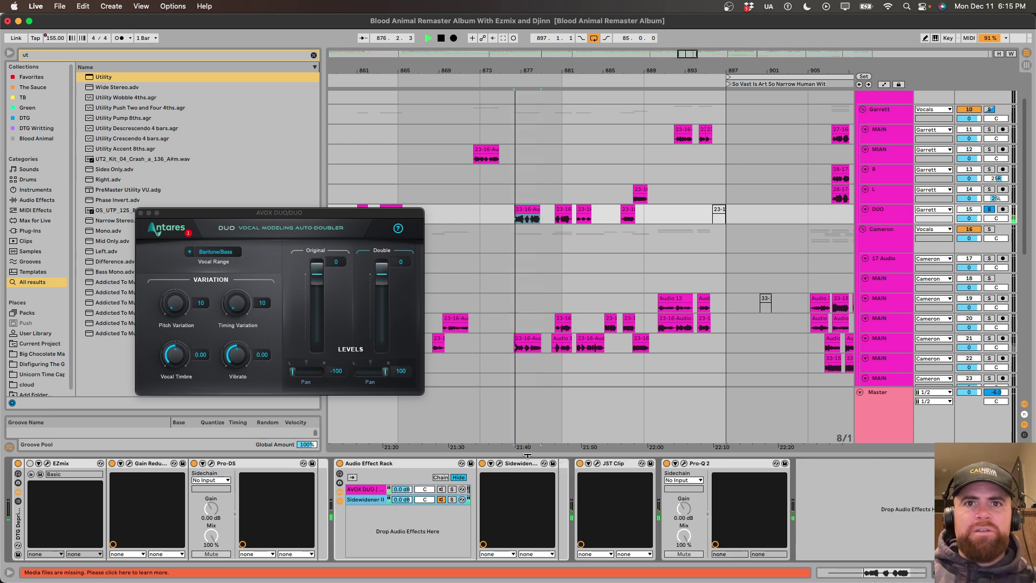
key(space)
click(481, 464)
key(space)
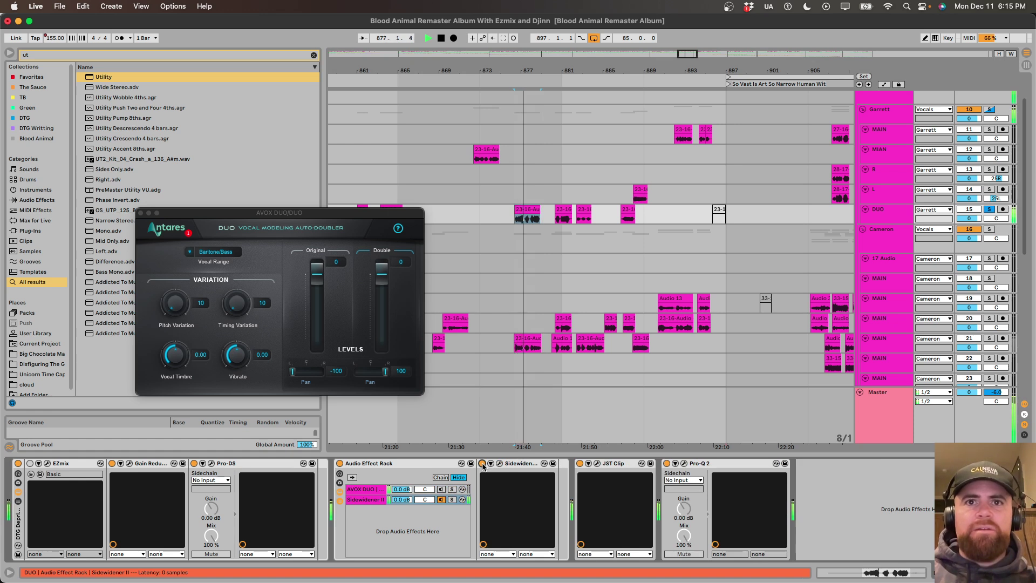
key(space)
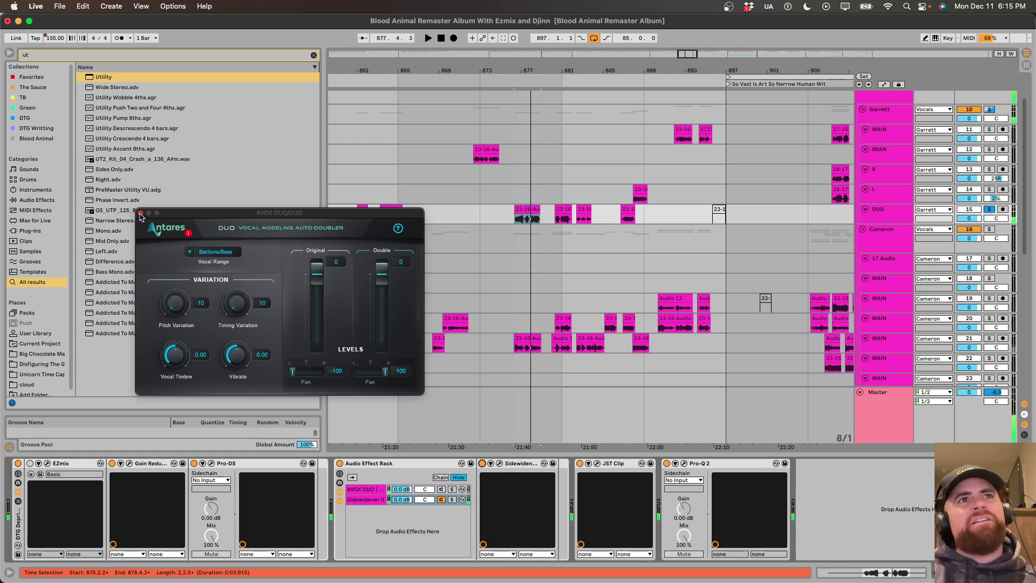
click(140, 214)
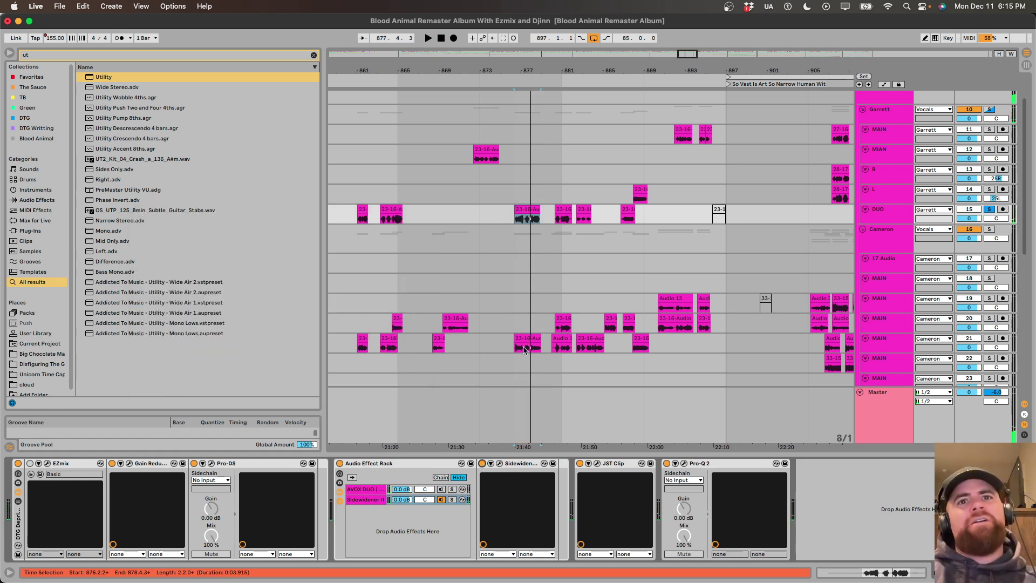
click(501, 463)
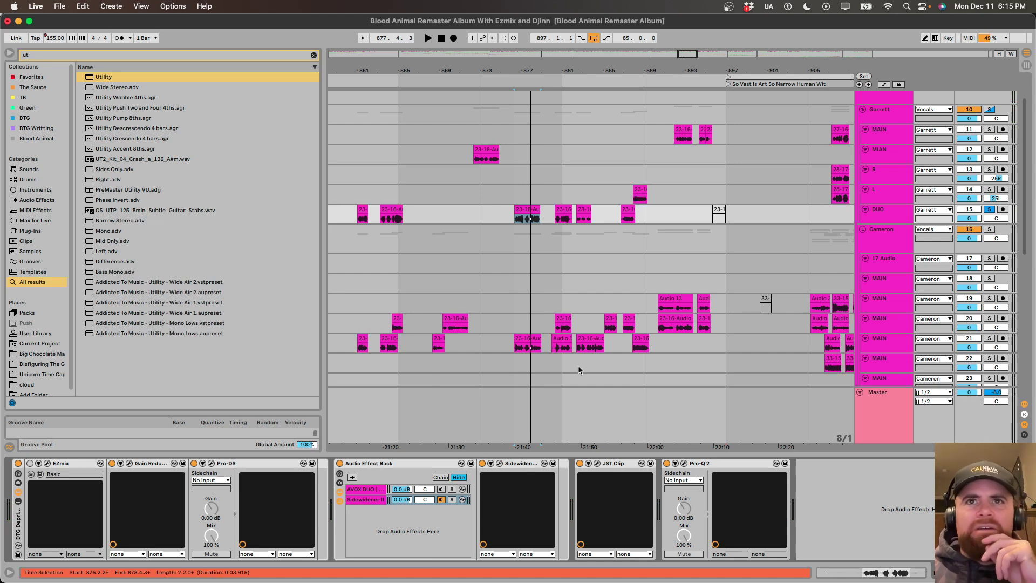
Examine how the DUO track's clips are spread across the album's songs in the arrangement.
click(653, 236)
scroll(653, 235, right, 10)
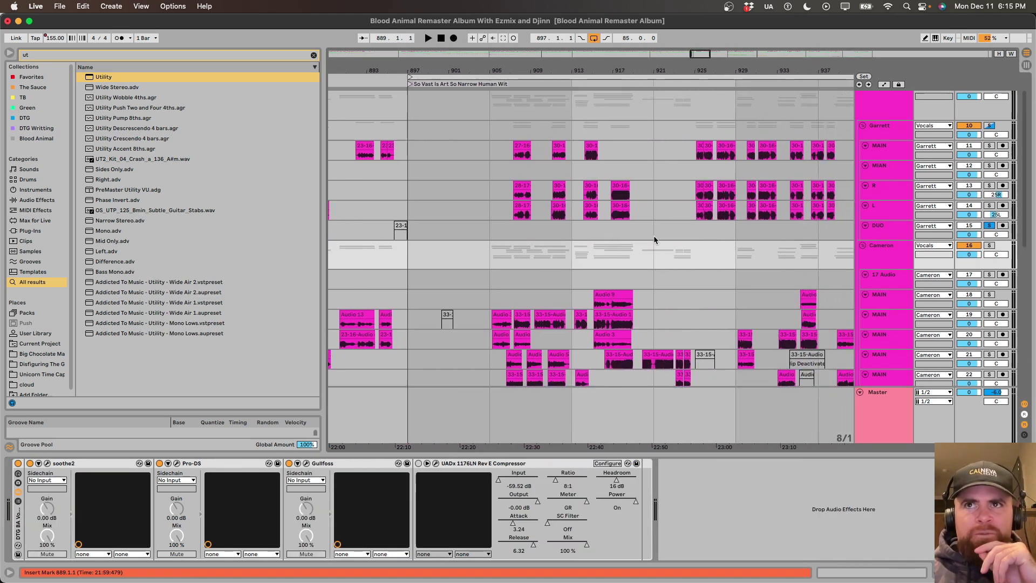
scroll(432, 242, left, 1)
click(387, 215)
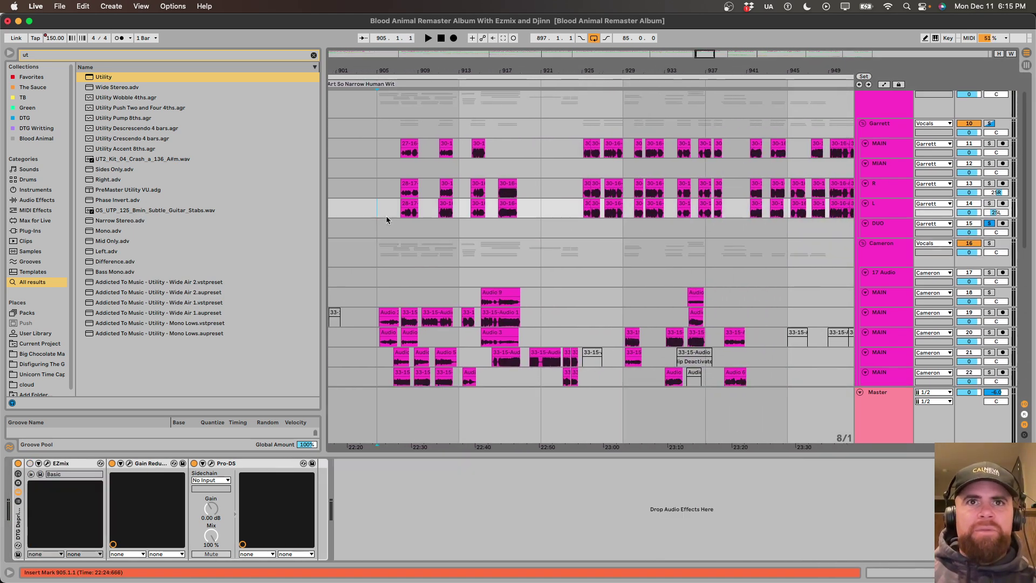
key(Down)
key(minus)
key(minus)
key(minus)
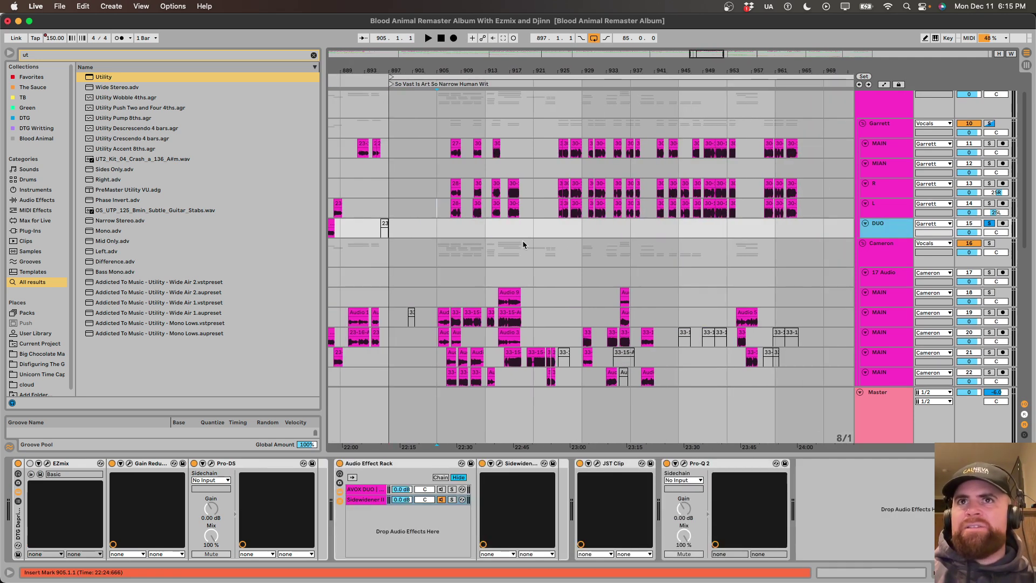
key(minus)
key(minus)
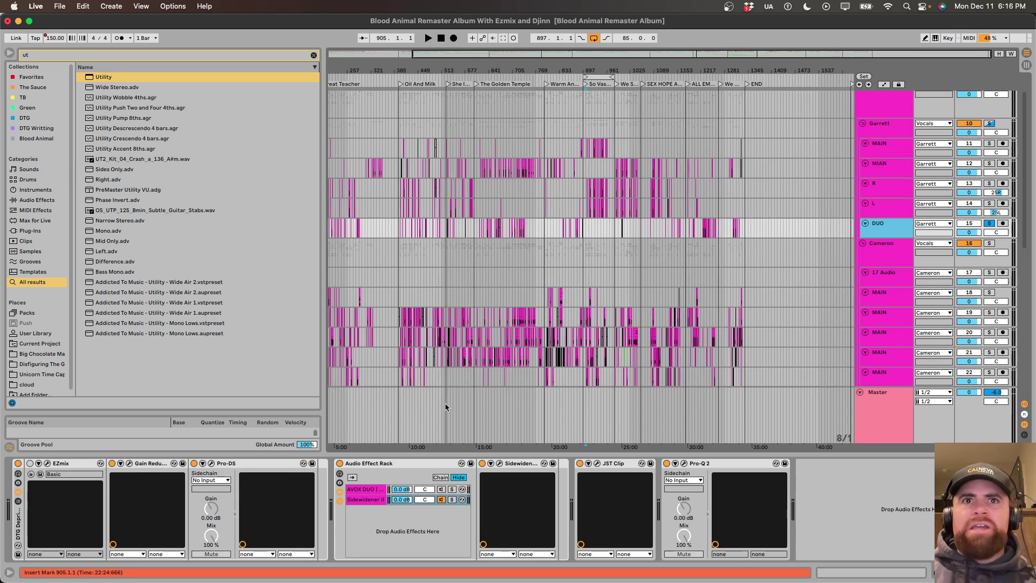
click(489, 209)
key(plus)
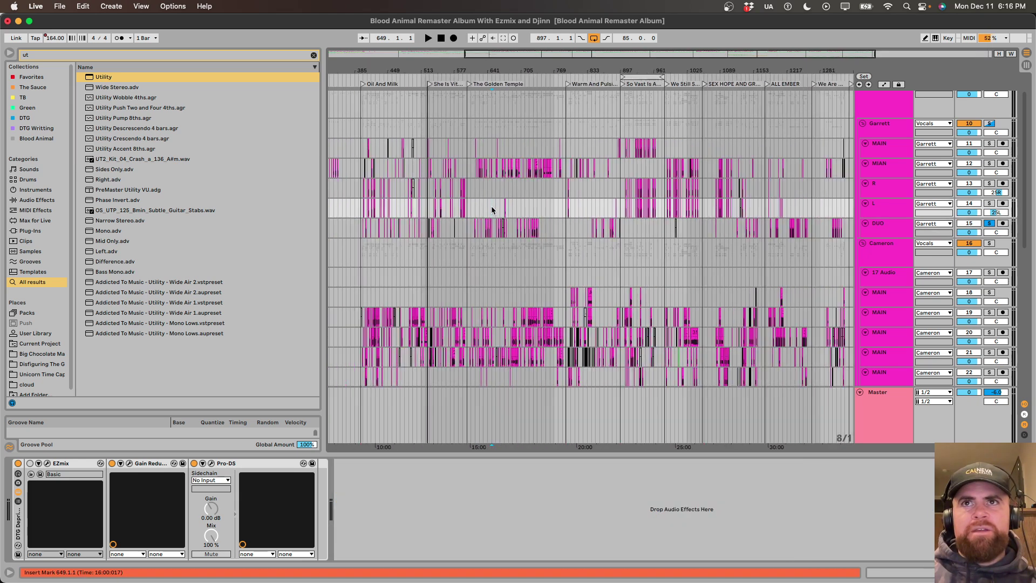
key(minus)
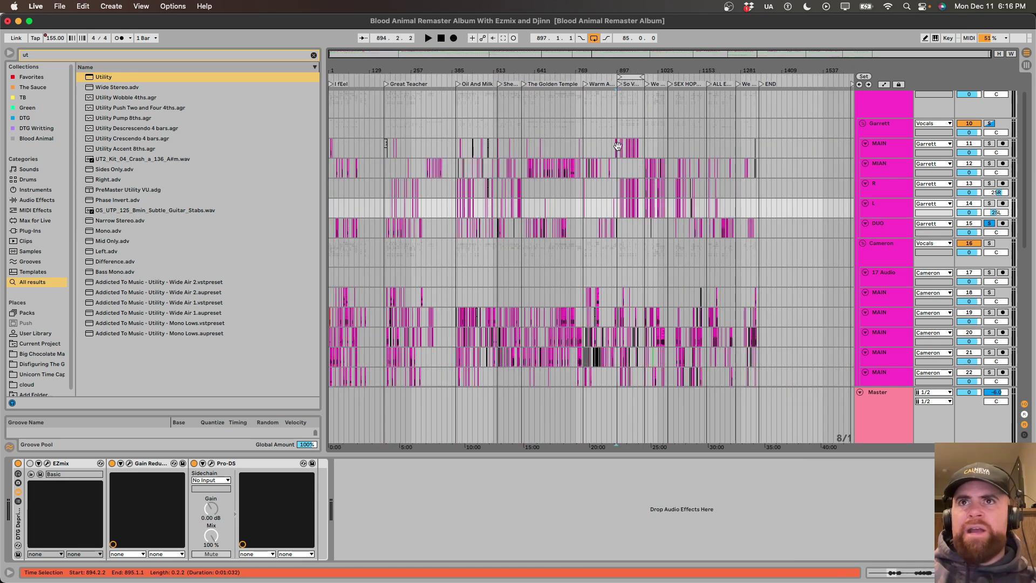
Undo the last clip drop on MAIN track 11 near the start of So Vast Is Art So Narrow Human Wit.
click(620, 149)
key(plus)
key(plus)
key(plus)
key(plus)
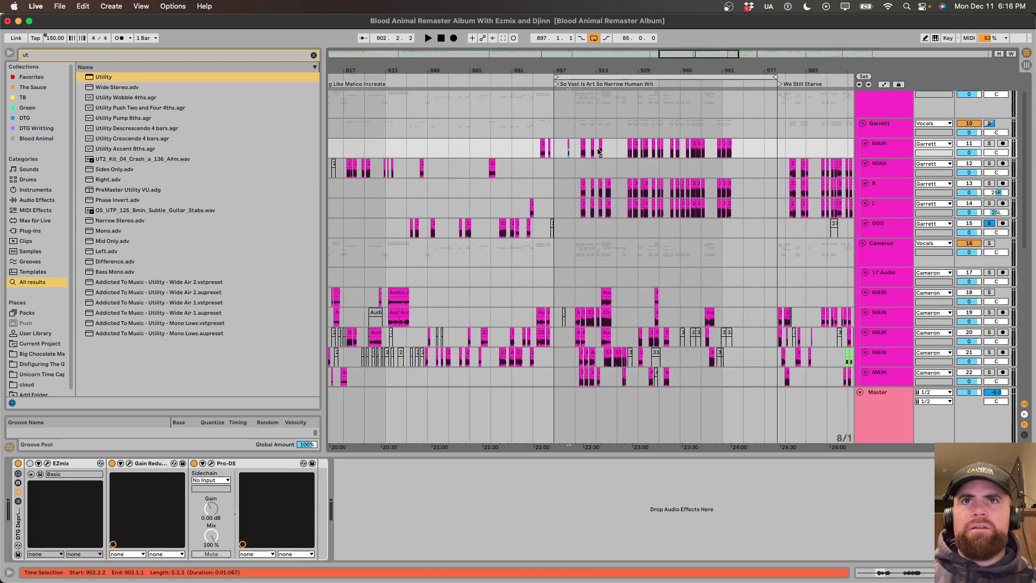
click(552, 163)
click(82, 6)
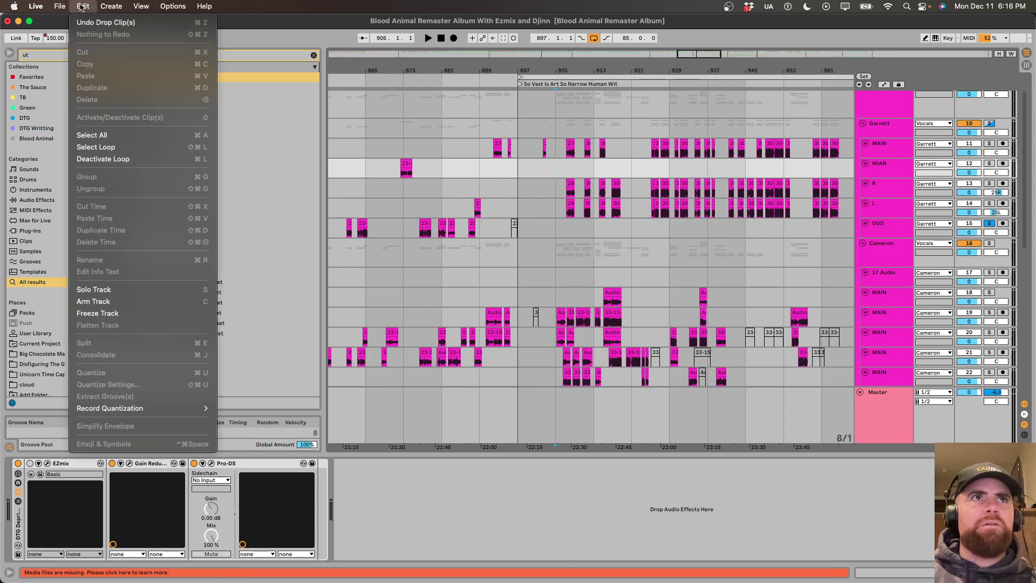
click(81, 7)
click(553, 174)
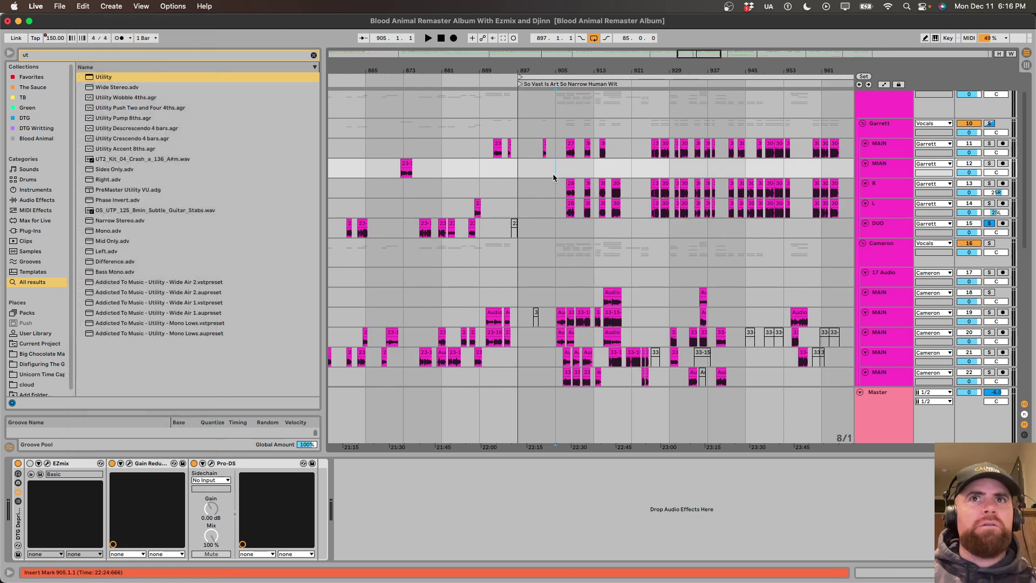
key(super+z)
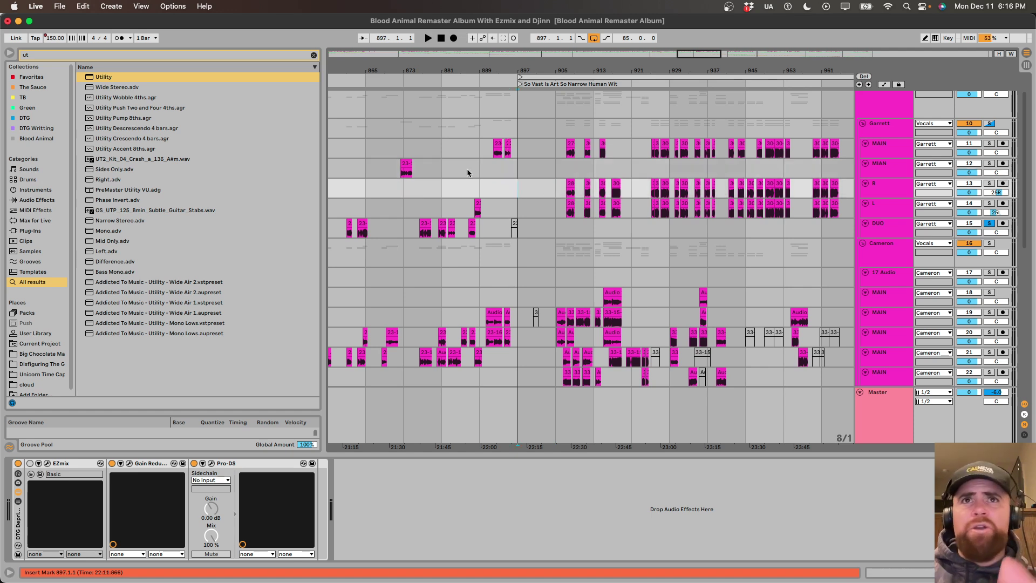
Audition the arrangement briefly from bar 889, just before So Vast Is Art So Narrow Human Wit.
click(470, 173)
key(space)
key(space)
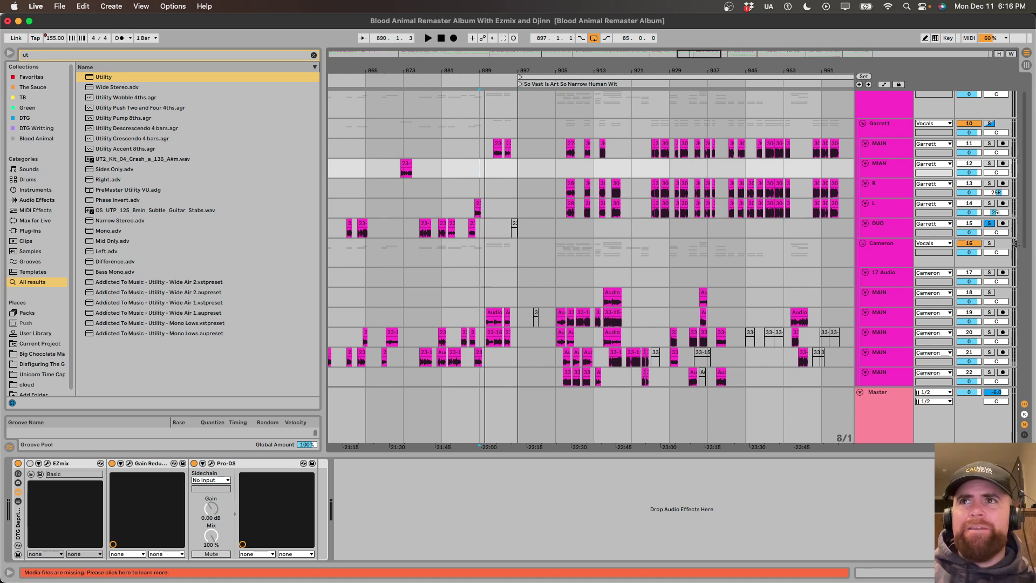
Survey the vocal tracks' clips across the whole album, from the first song to the end of the arrangement.
scroll(551, 171, down, 5)
scroll(756, 157, right, 10)
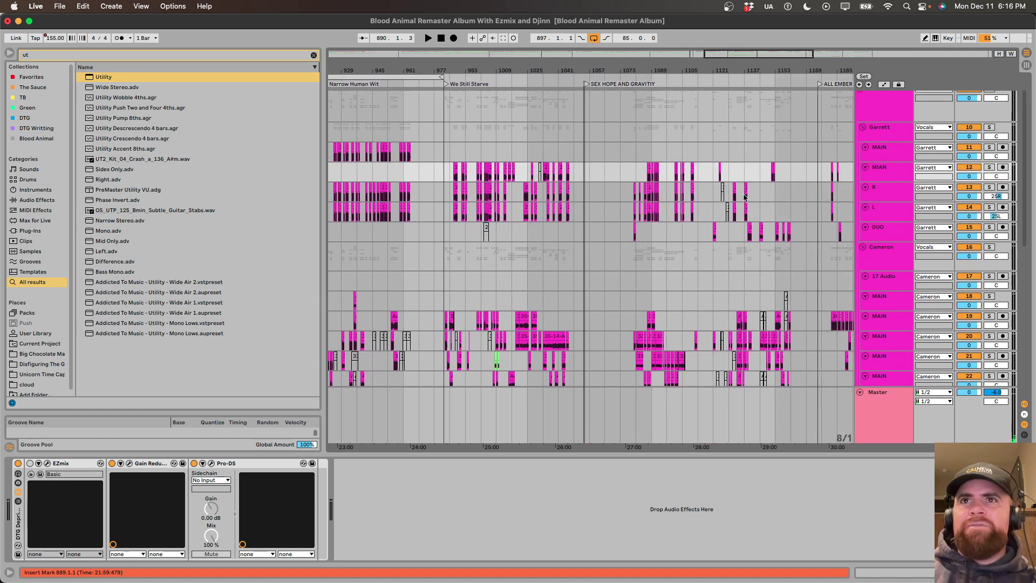
scroll(743, 194, down, 5)
scroll(743, 197, left, 15)
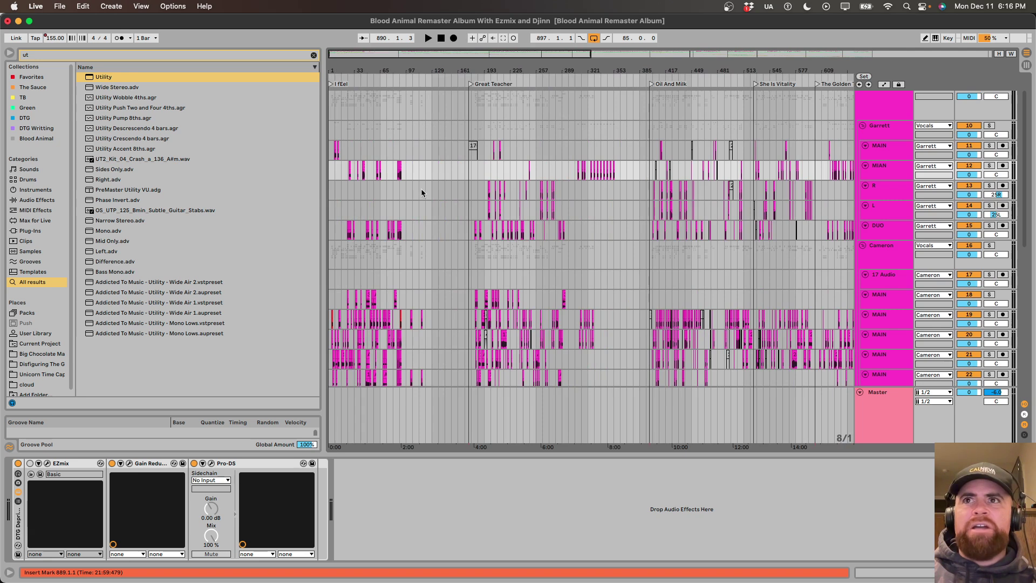
scroll(662, 244, right, 15)
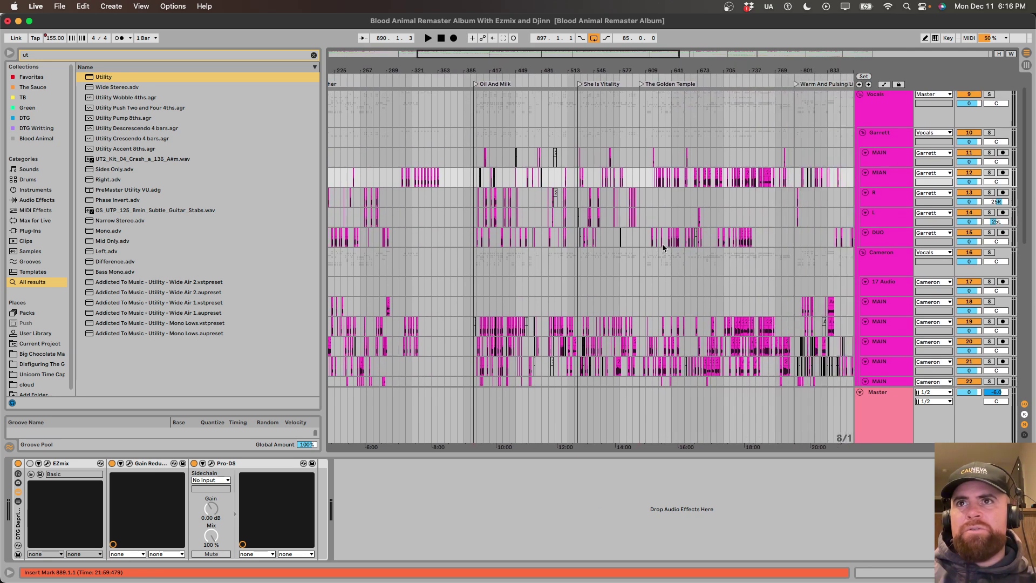
scroll(663, 248, right, 10)
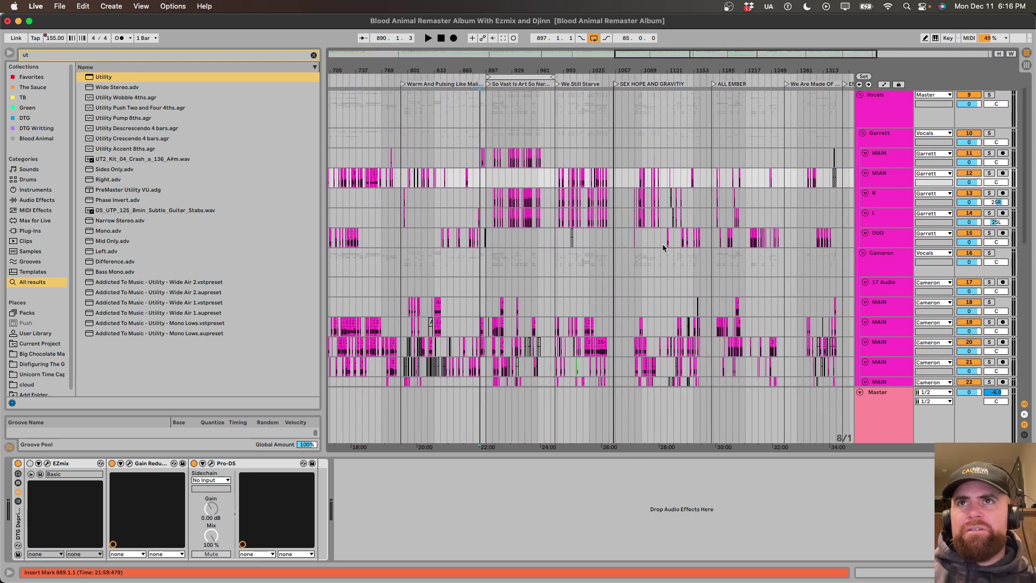
scroll(663, 247, left, 1)
scroll(663, 248, left, 3)
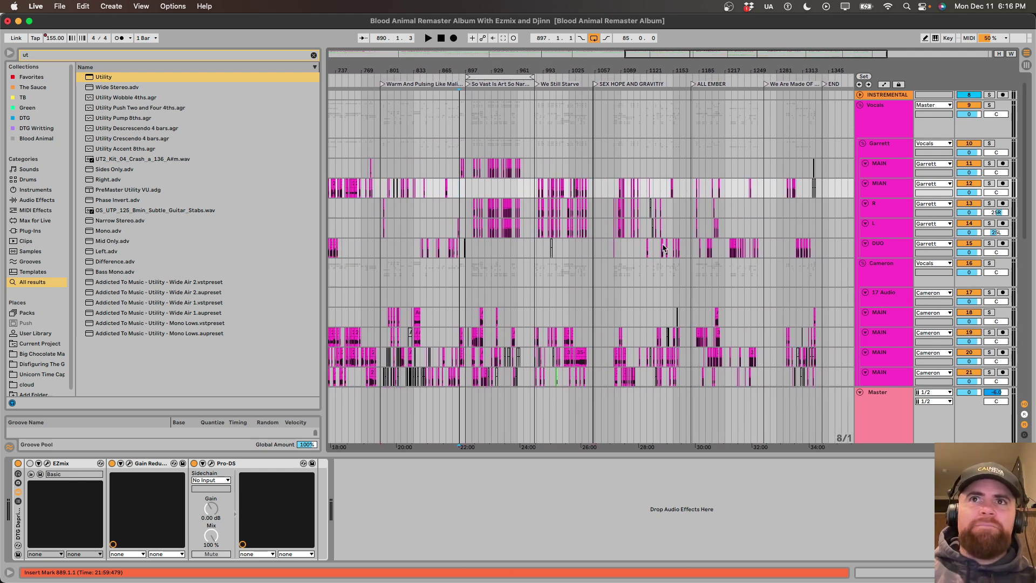
scroll(488, 186, up, 6)
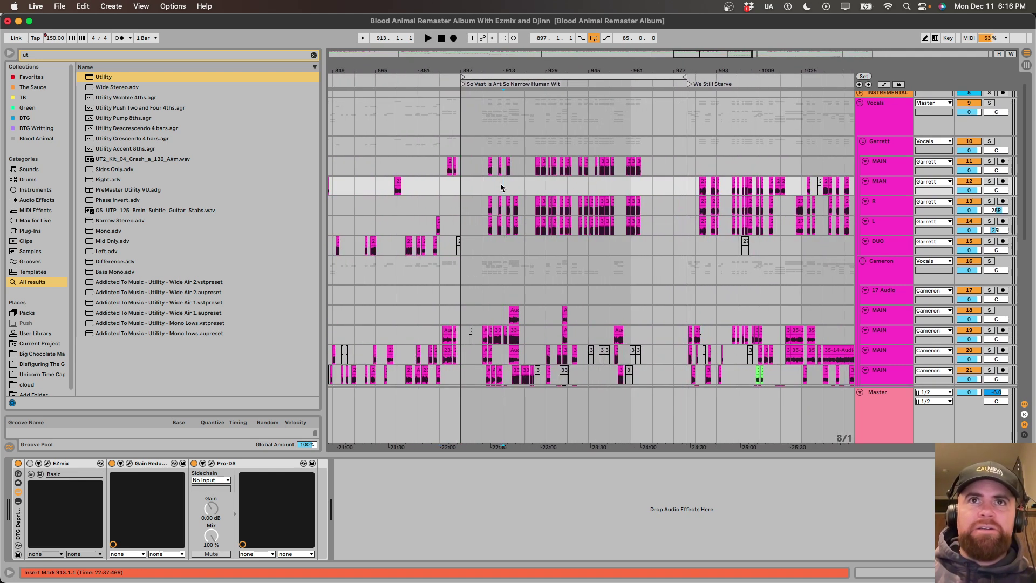
Audition the opening of So Vast Is Art So Narrow Human Wit from bar 905, and show its vocal clips up close.
click(446, 186)
key(space)
scroll(574, 192, down, 3)
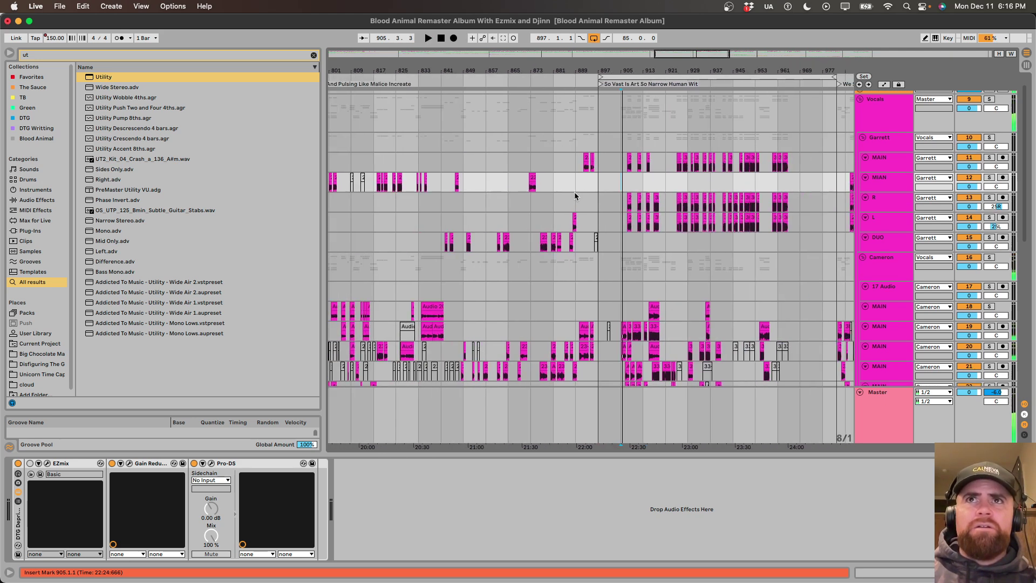
scroll(574, 192, up, 5)
scroll(575, 192, right, 3)
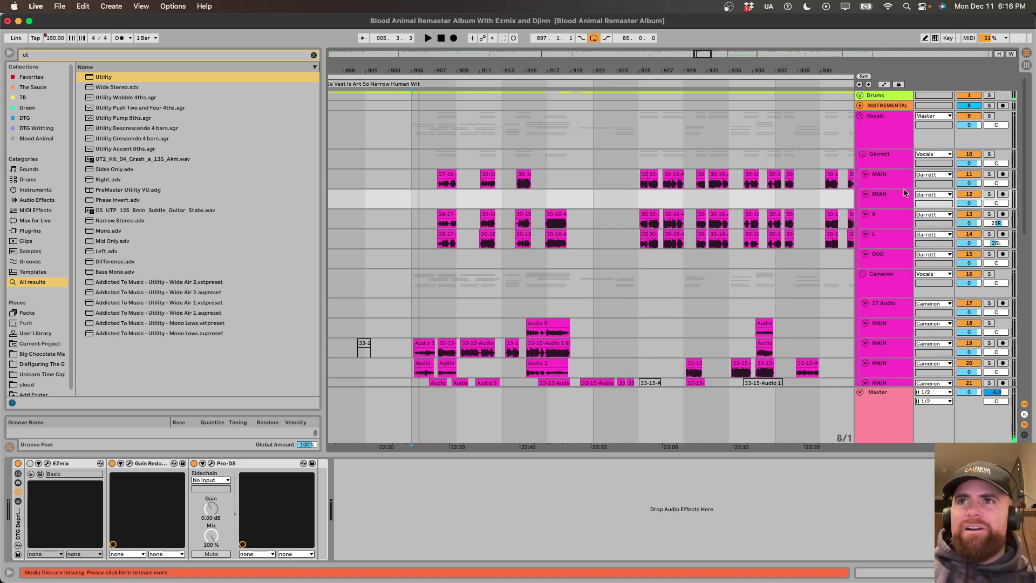
Select MAIN track 11, open its EZmix window to show the Death Metal Vox Comp preset, and close the window.
click(884, 162)
click(884, 178)
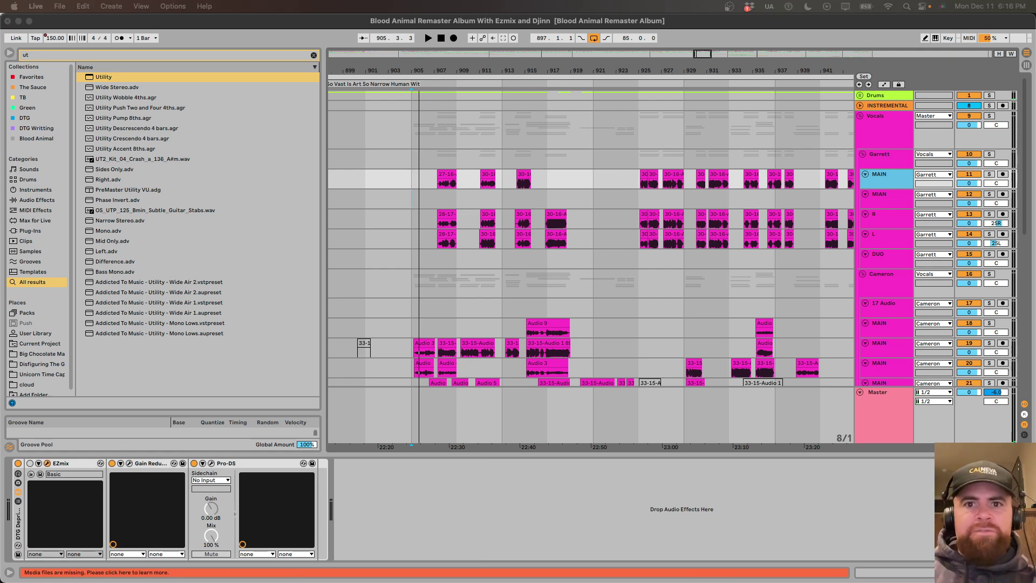
click(47, 463)
mouse_move(325, 221)
mouse_down()
mouse_move(348, 200)
mouse_move(320, 212)
mouse_move(315, 204)
mouse_up()
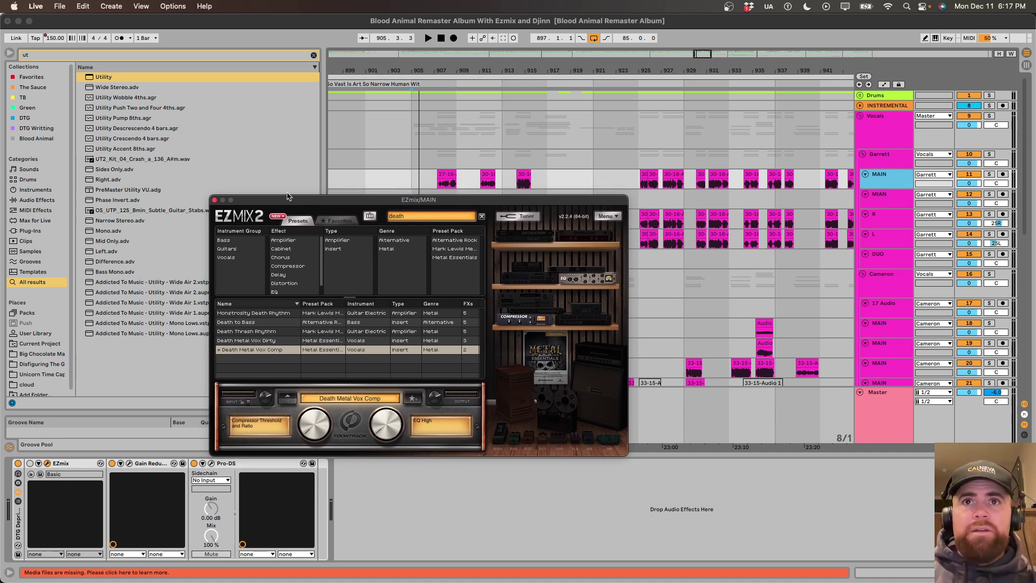
click(215, 200)
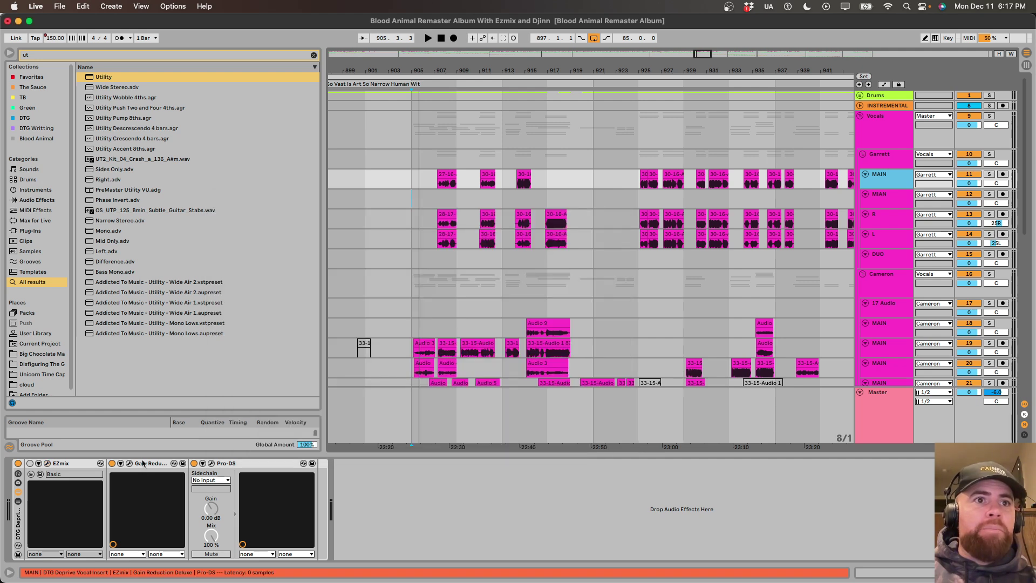
Open the MAIN track's Gain Reduction Deluxe window to show its settings, and close it.
click(137, 464)
click(130, 464)
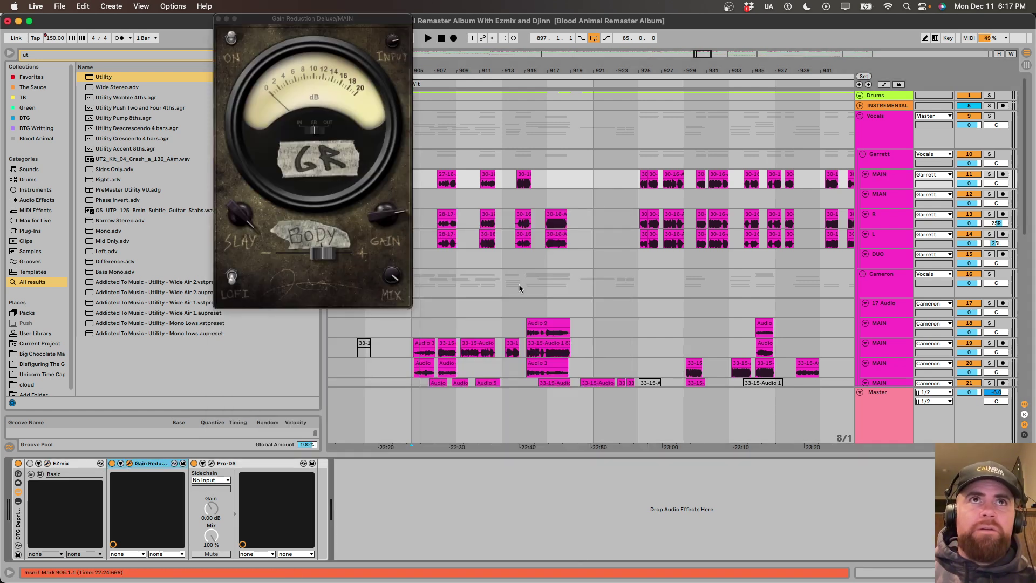
click(218, 19)
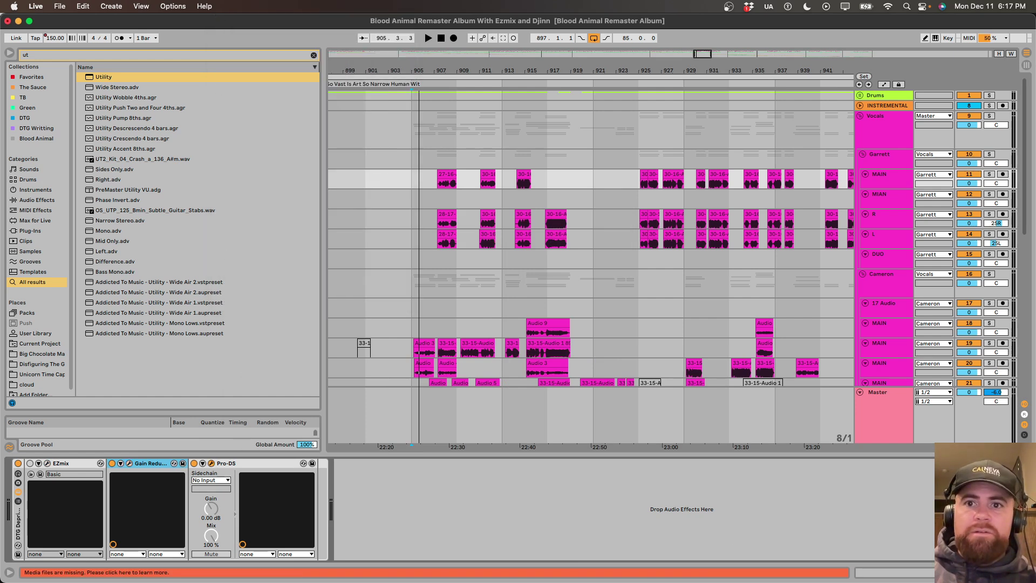
Open the MAIN track's Pro-DS window, play the vocal clip at bar 907 to watch the de-essing, and hide the window.
key(super+alt+p)
key(space)
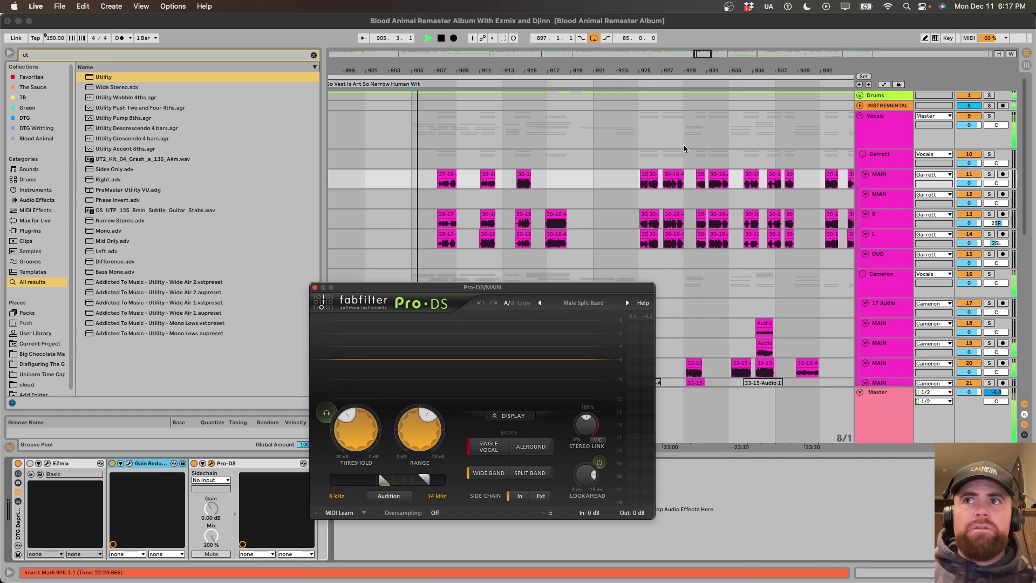
click(442, 176)
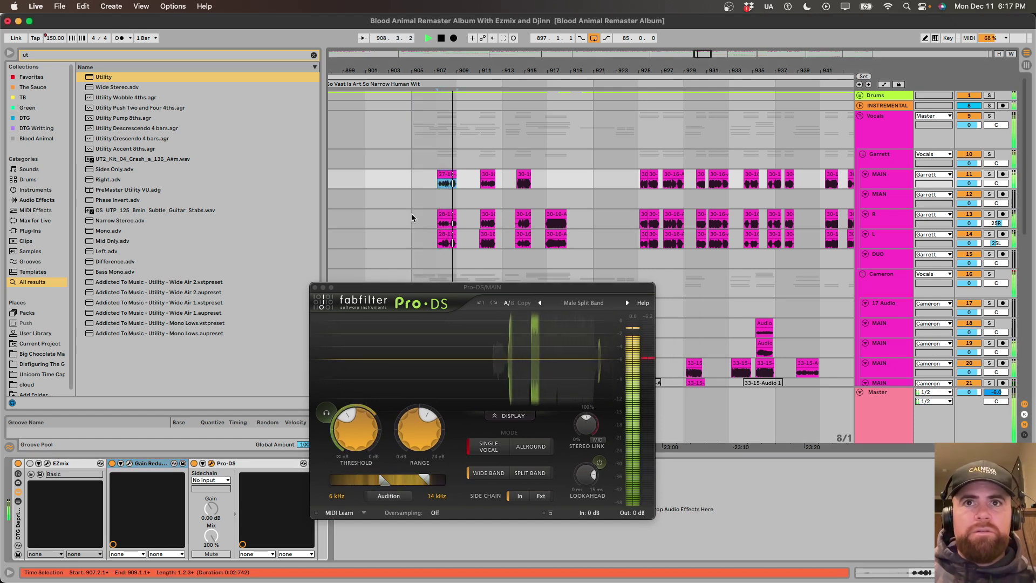
key(space)
key(super+alt+p)
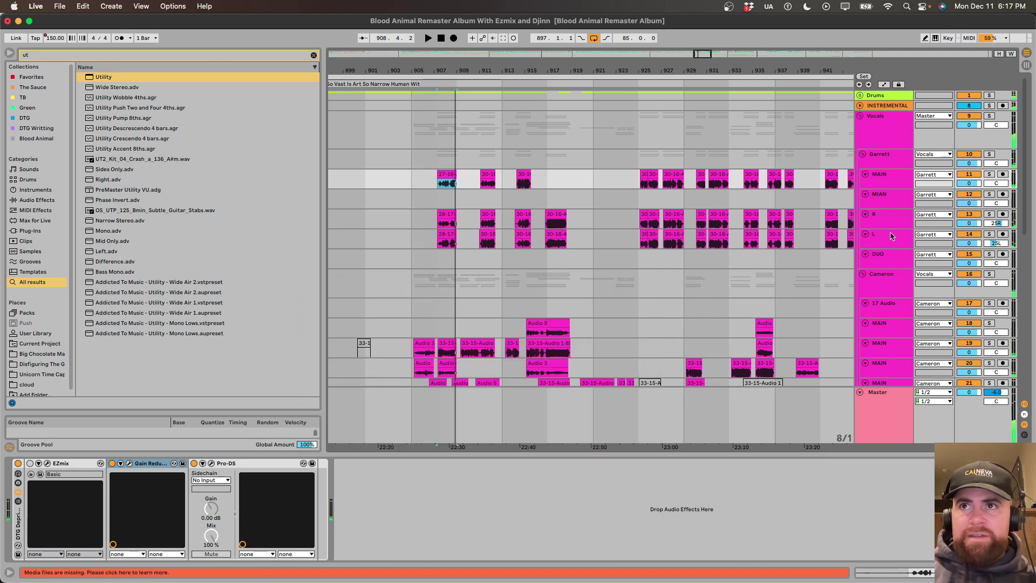
Step through the first vocal group's tracks to compare their device chains, ending on DUO, and open its JST Clip window.
click(882, 235)
key(Up)
key(Up)
key(Down)
key(Down)
key(Down)
key(Down)
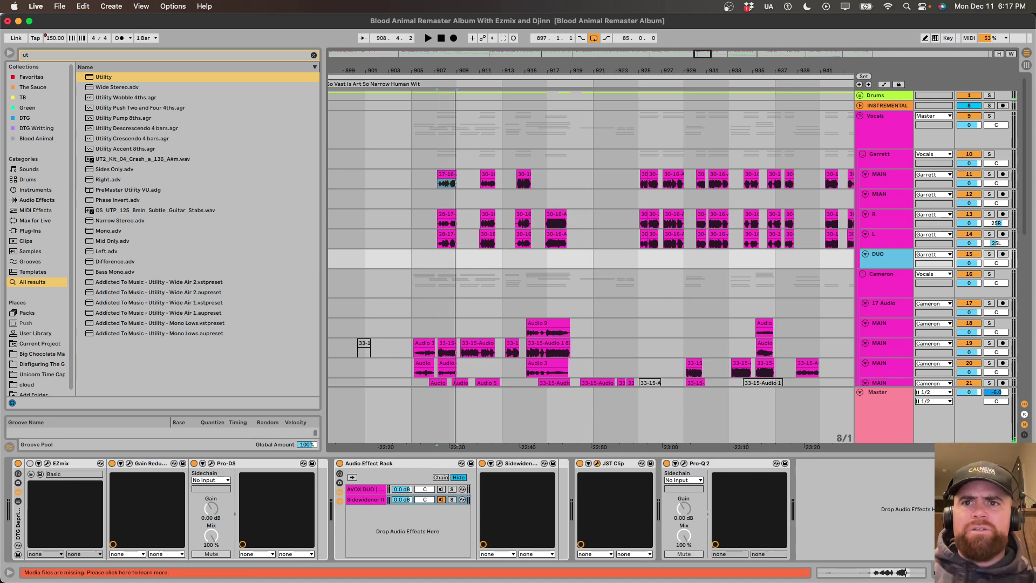
click(597, 463)
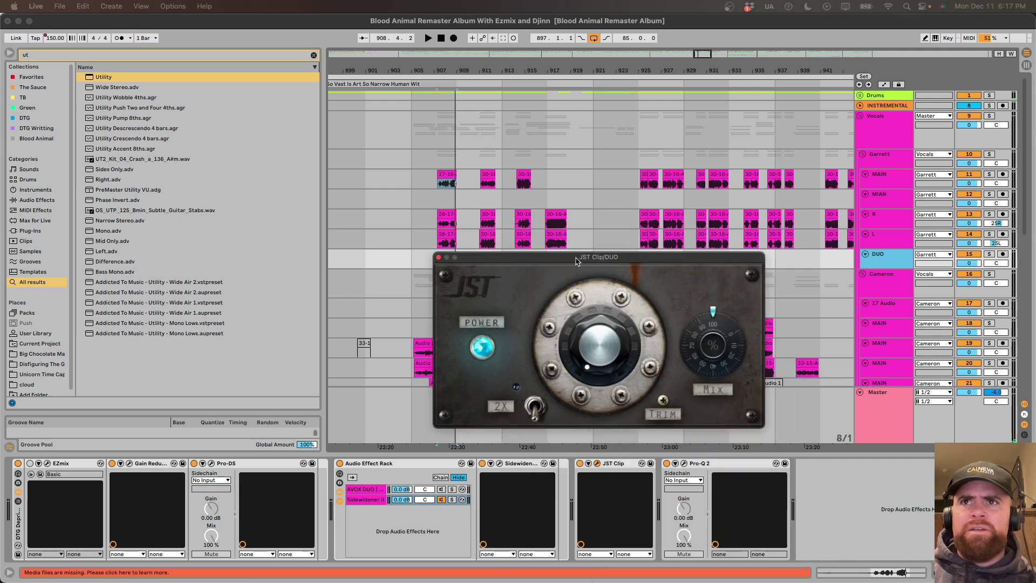
Close the JST Clip window, then show the DUO track's EQ curve in its Pro-Q 2 window and close it.
click(438, 259)
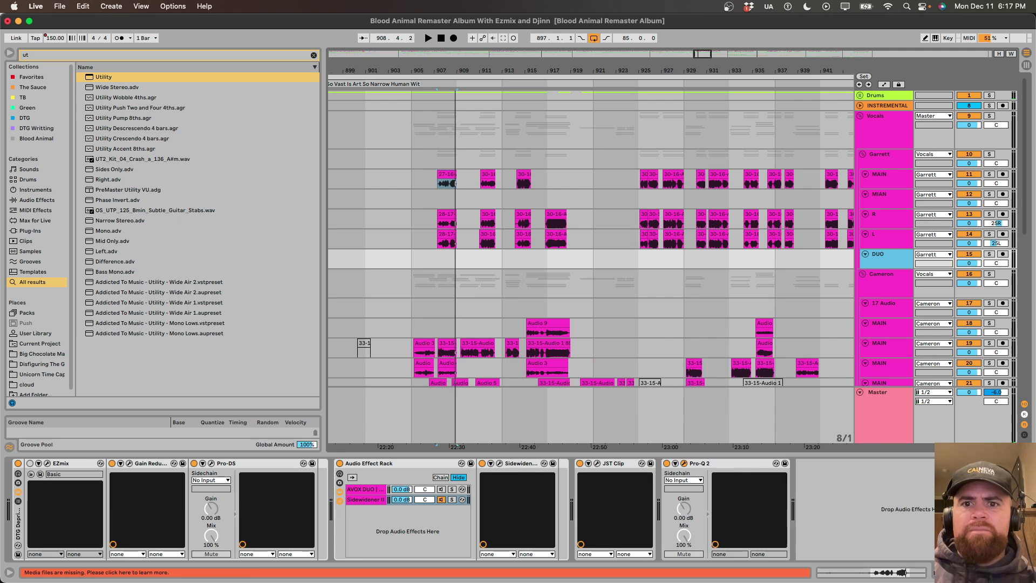
click(685, 464)
drag(598, 319, 544, 233)
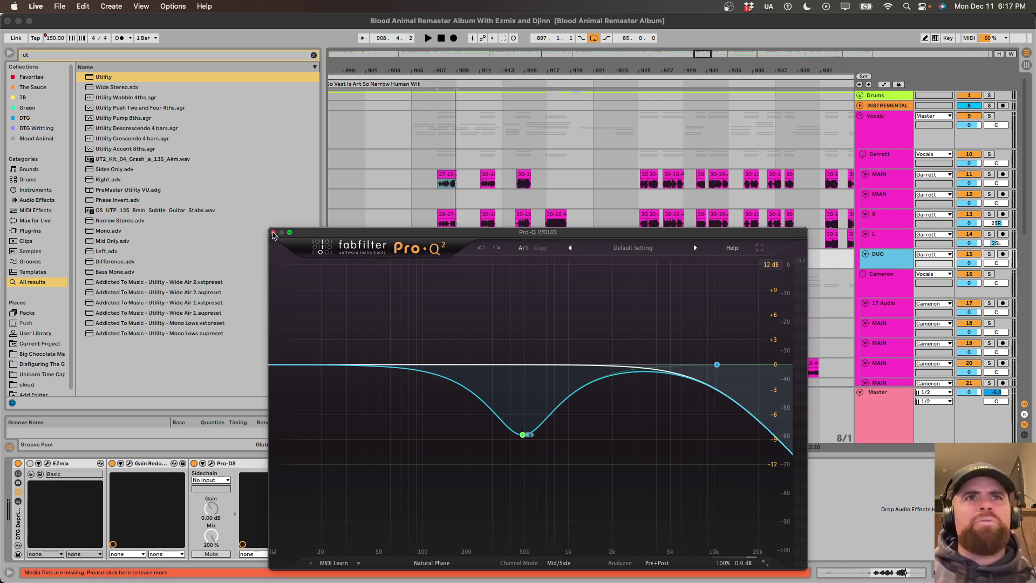
click(274, 233)
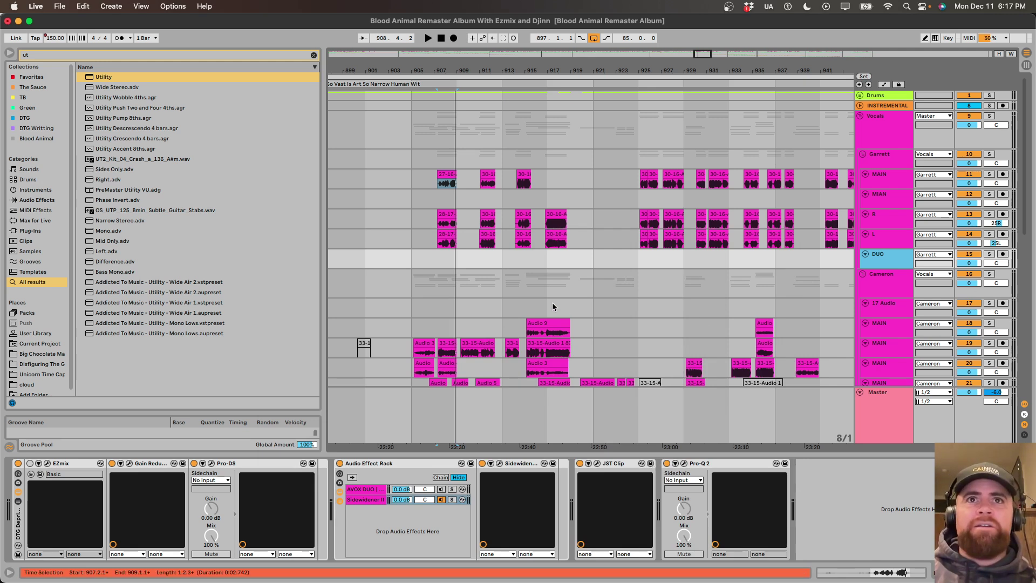
Review the panning of the first vocal group's L and R tracks and compare it with the second vocal group's L and R tracks.
click(415, 250)
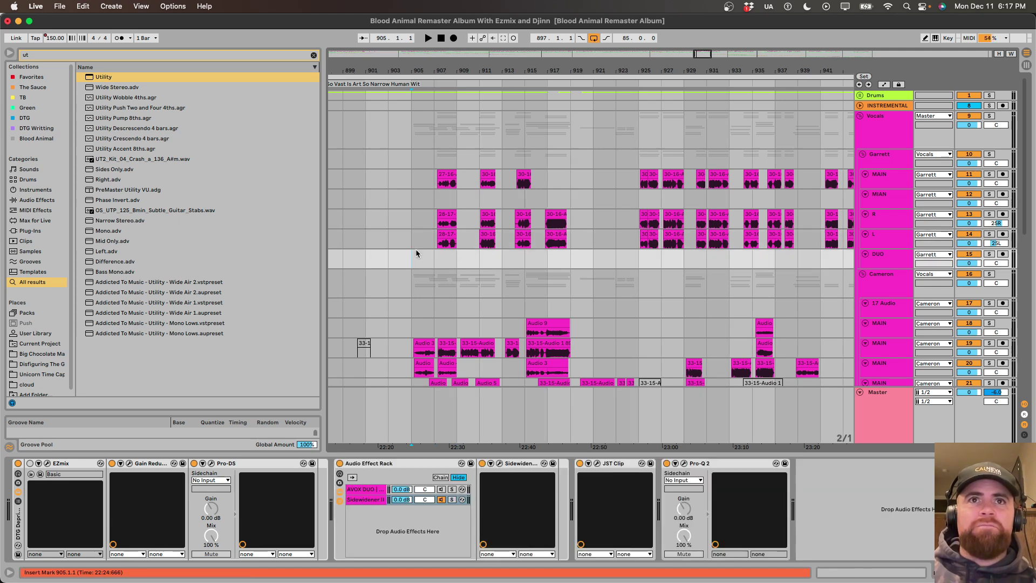
click(441, 243)
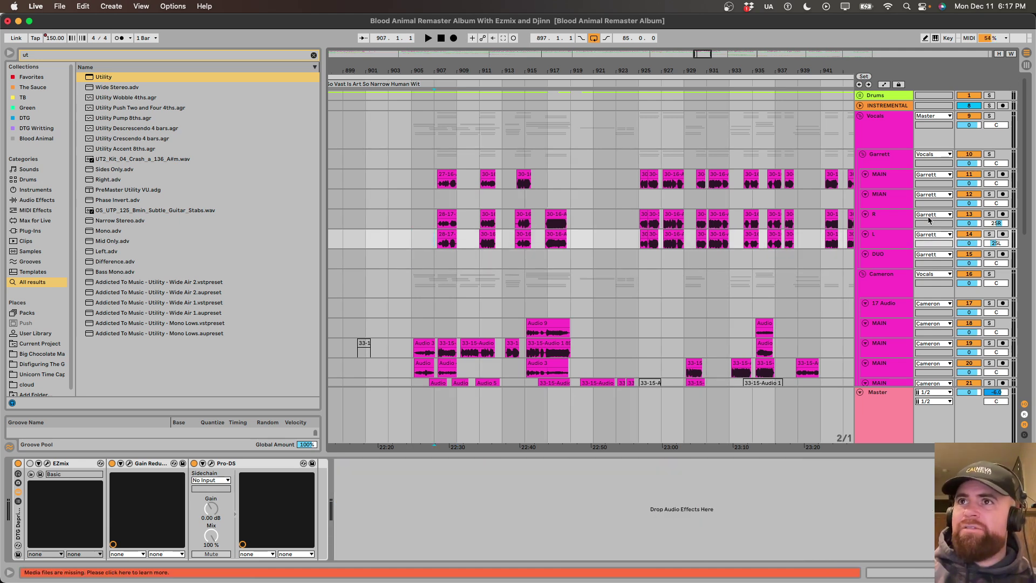
click(893, 220)
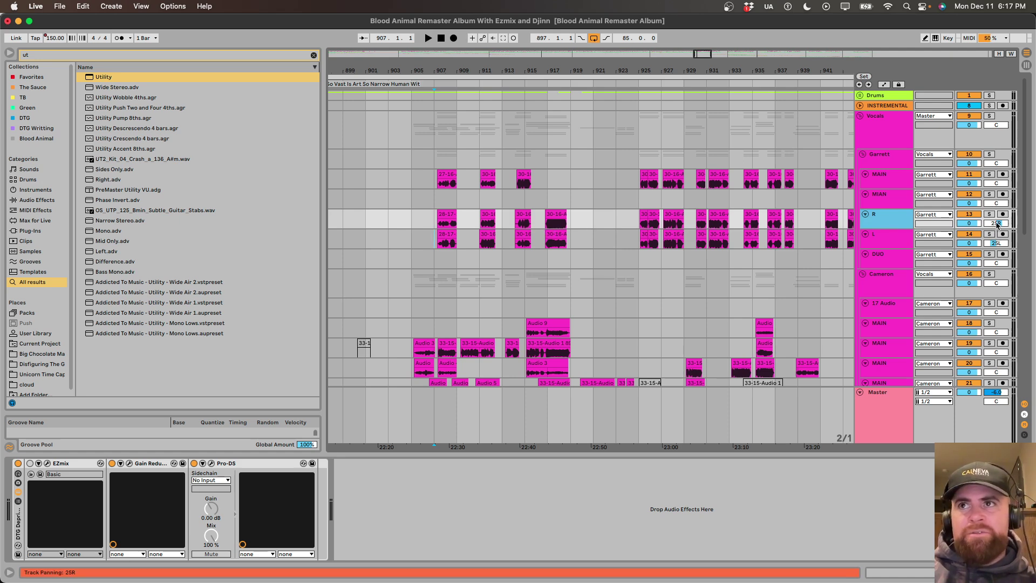
scroll(1009, 317, down, 5)
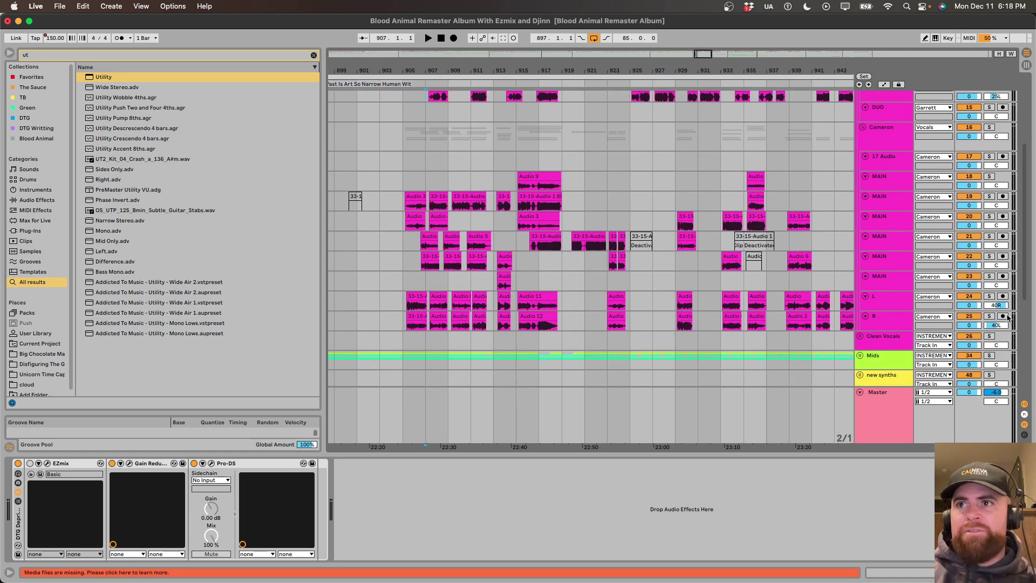
Look through the vocal tracks and compare the device chains on the two vocalist groups.
scroll(692, 237, up, 3)
scroll(692, 237, up, 4)
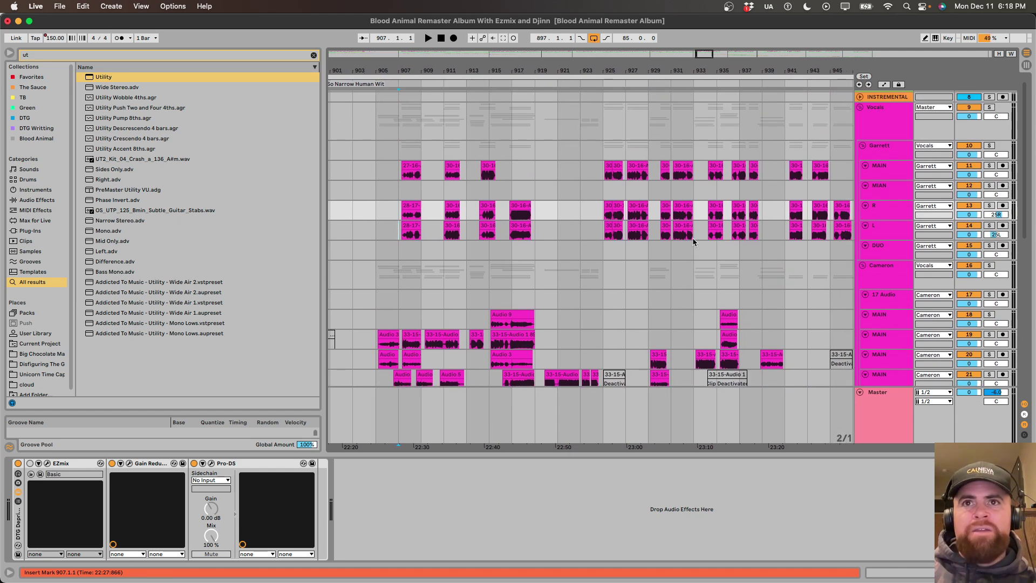
scroll(692, 237, down, 3)
scroll(692, 237, up, 2)
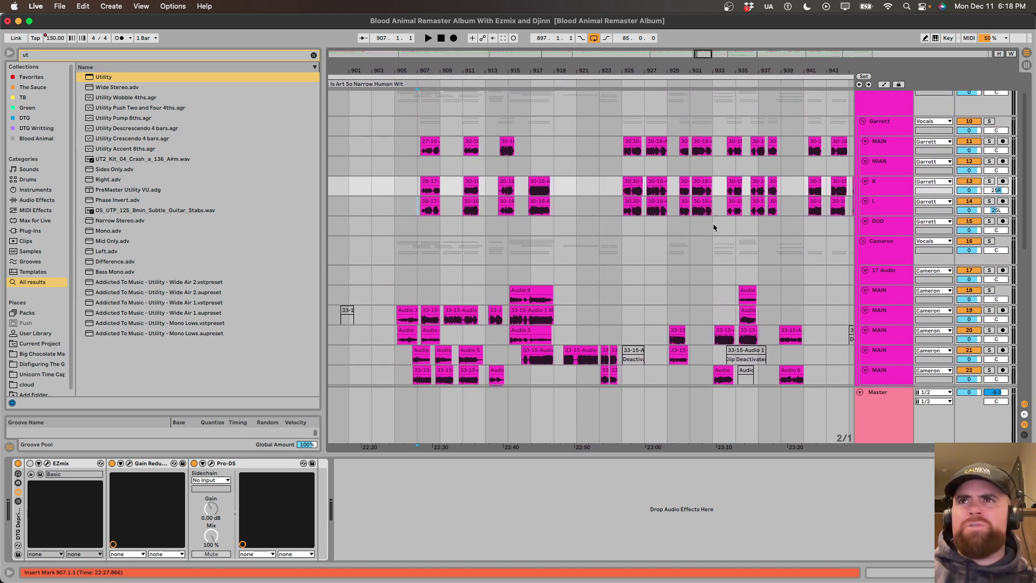
scroll(692, 242, up, 1)
key(Up)
key(Up)
key(Up)
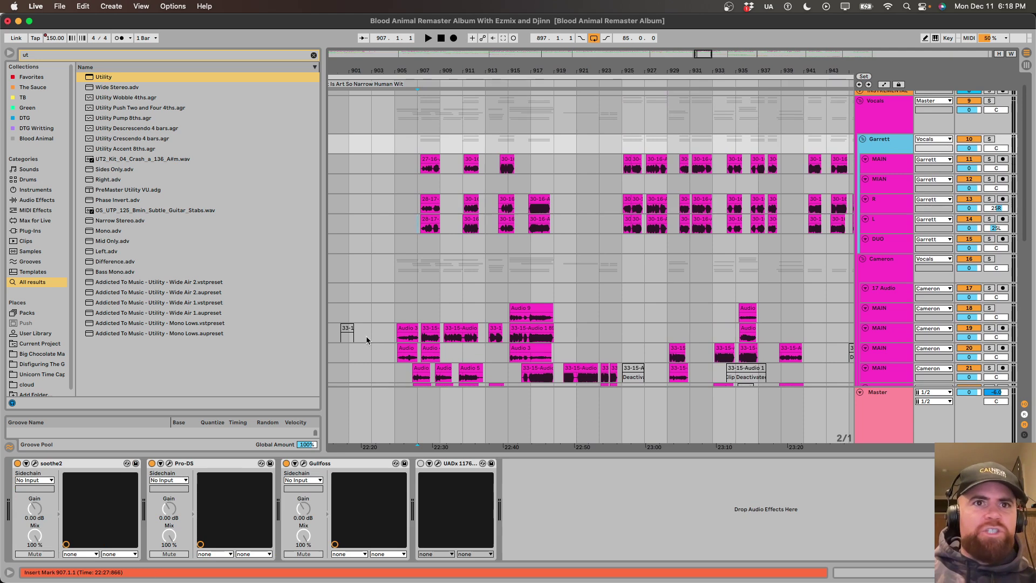
click(886, 279)
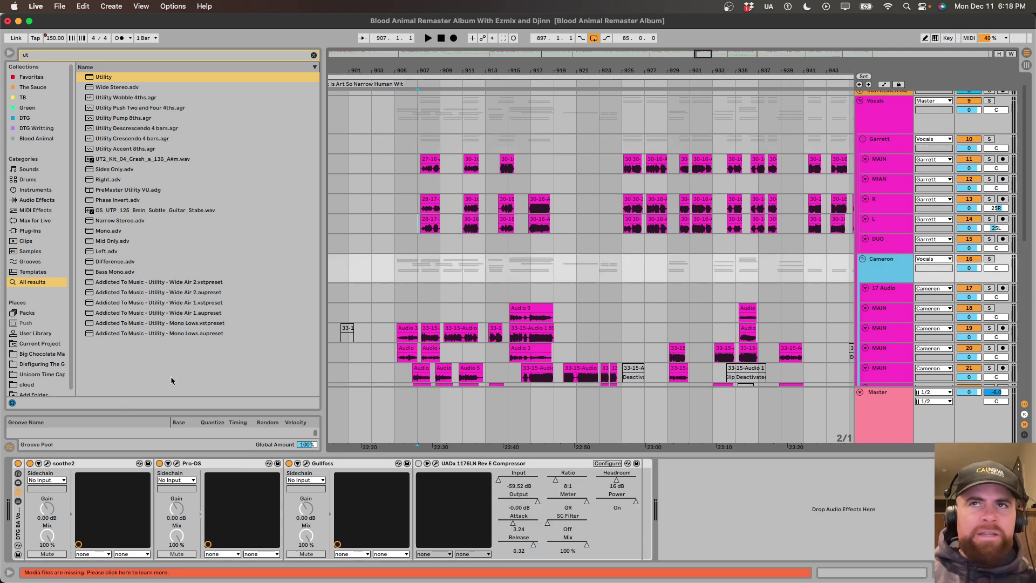
key(Up)
key(Up)
key(Up)
key(Up)
key(Up)
key(Up)
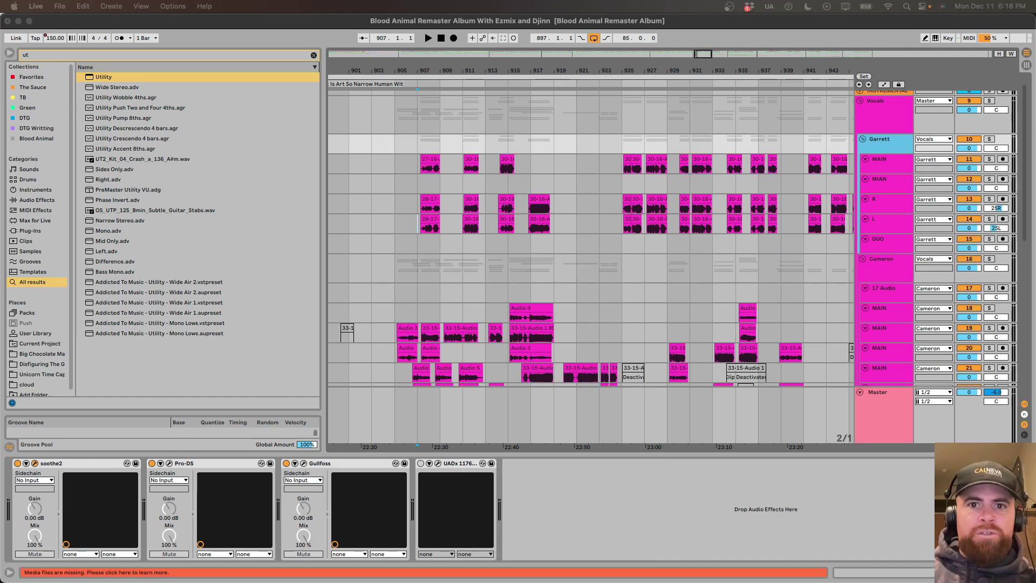
Open soothe2 on the first vocalist group and play the section from bar 907 to watch its resonance reduction.
key(super+alt+p)
drag(495, 191, 436, 187)
key(space)
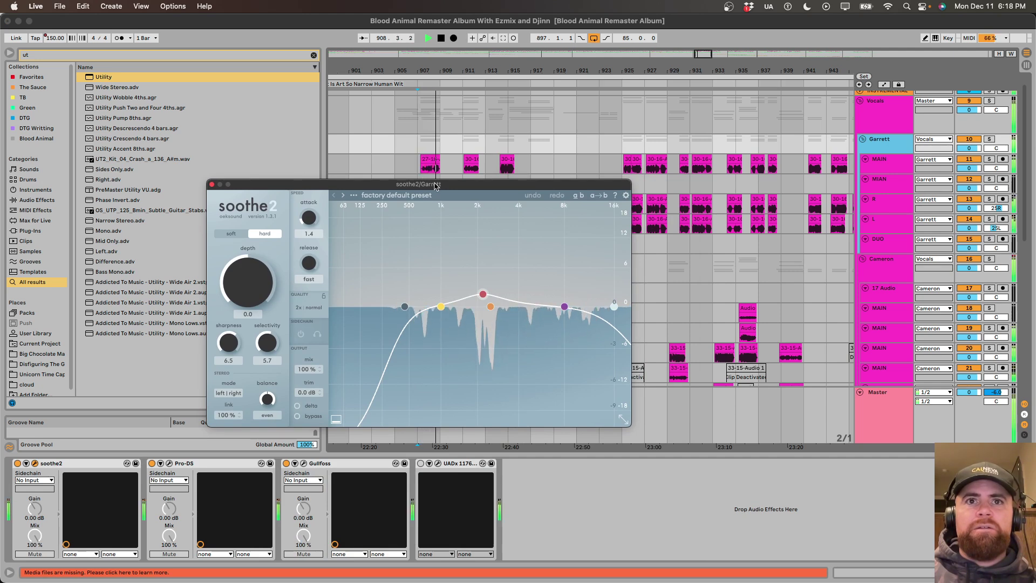
key(space)
Open soothe2 on the second vocalist group, audition it from bar 907, and close both soothe2 windows.
click(335, 267)
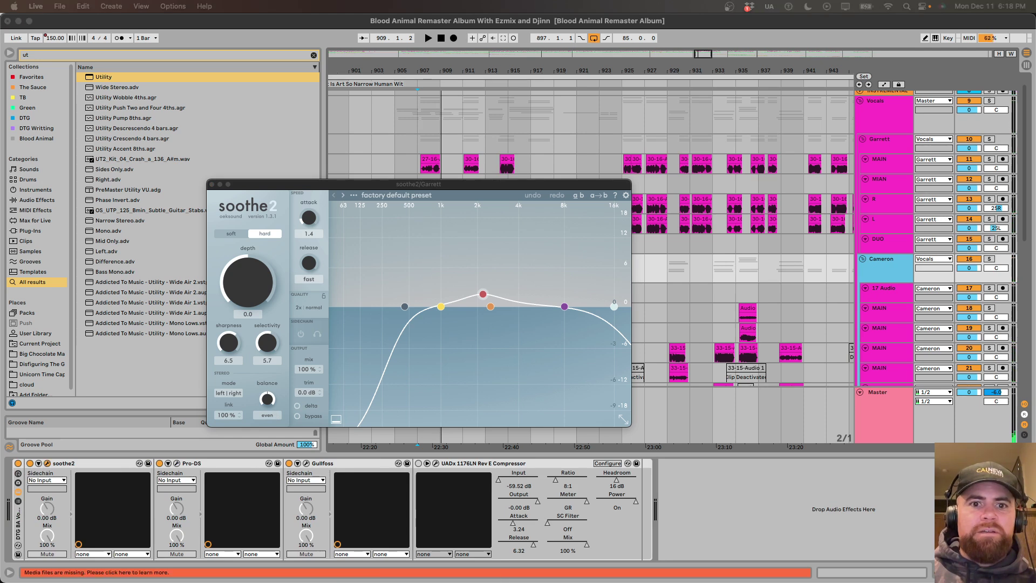
click(48, 463)
drag(838, 142, 634, 180)
key(space)
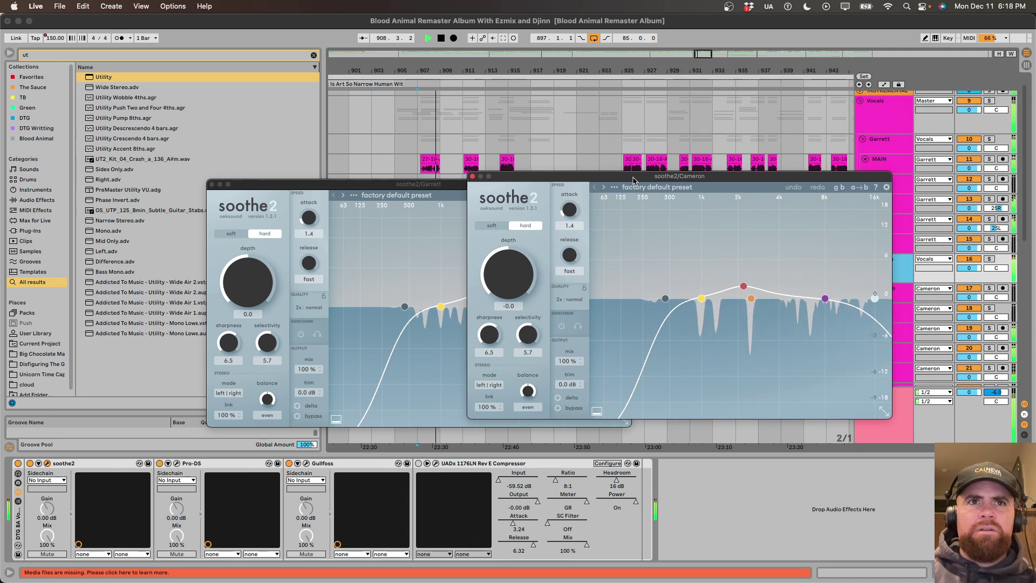
key(space)
click(472, 176)
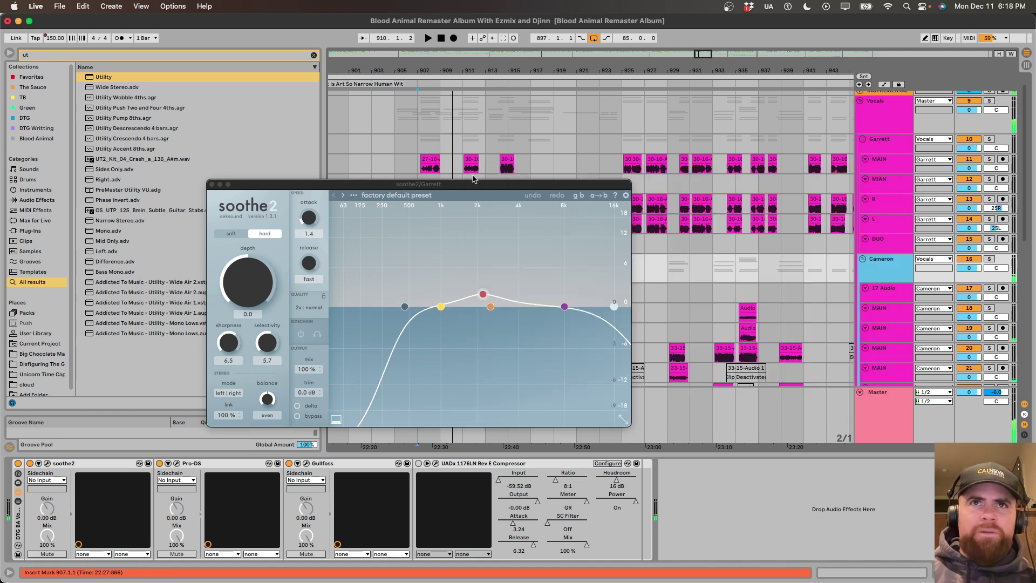
click(212, 185)
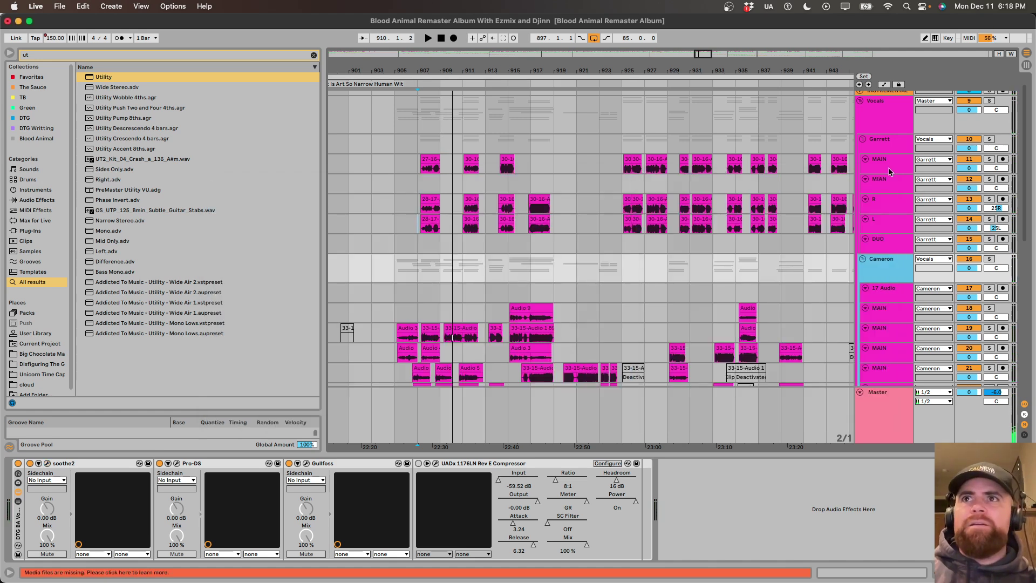
Open Gullfoss on the first vocalist group, play the section to watch its curve, and close it.
click(885, 151)
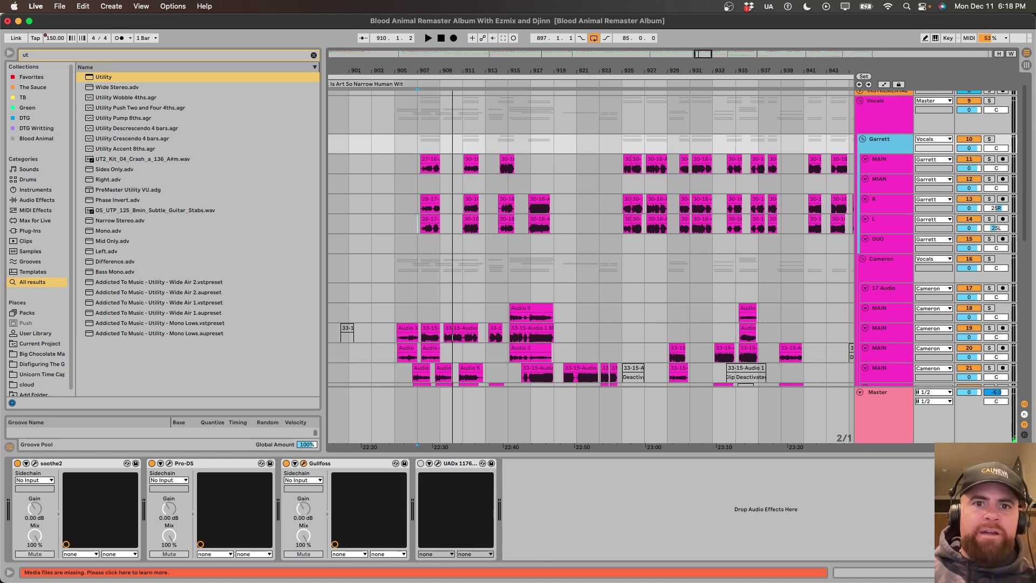
key(alt+super+p)
key(space)
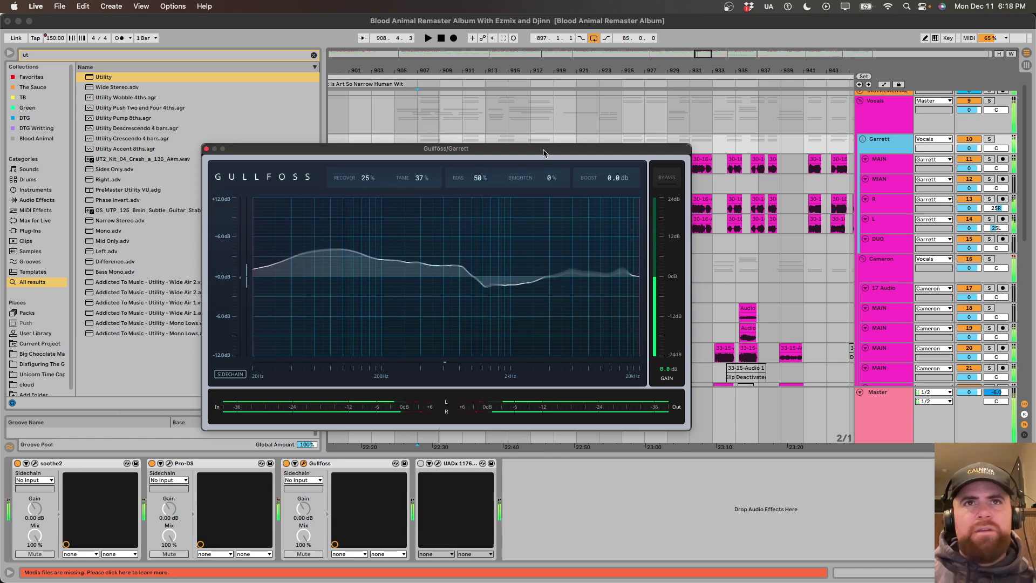
key(space)
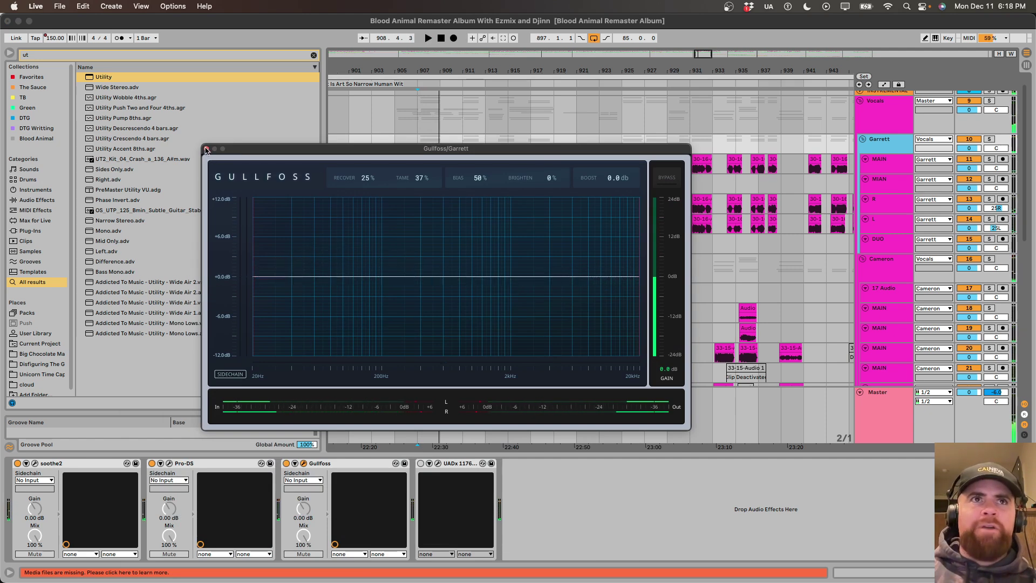
click(206, 149)
scroll(550, 181, up, 1)
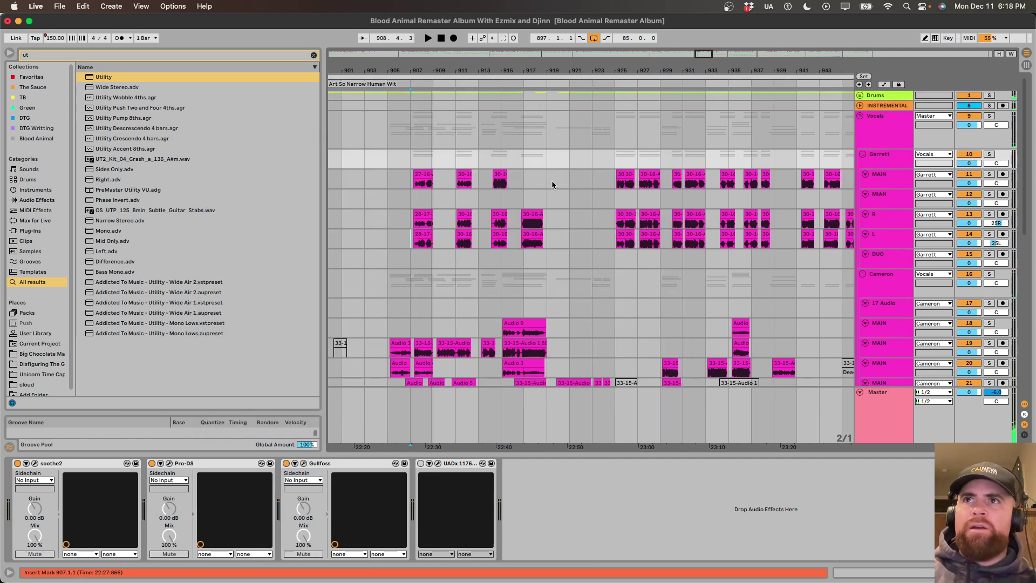
Collapse both vocalist groups inside the Vocals group.
click(877, 120)
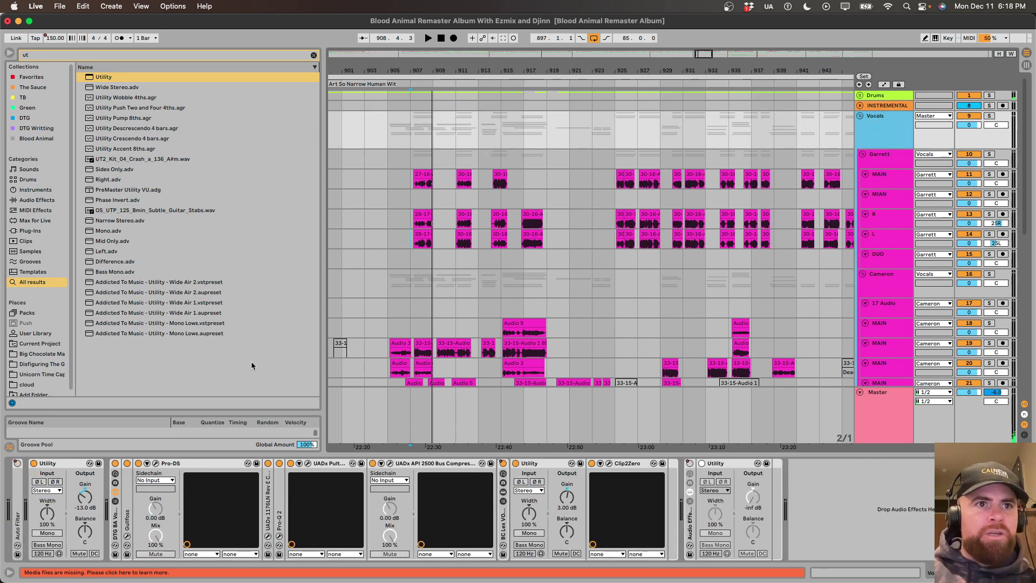
click(879, 159)
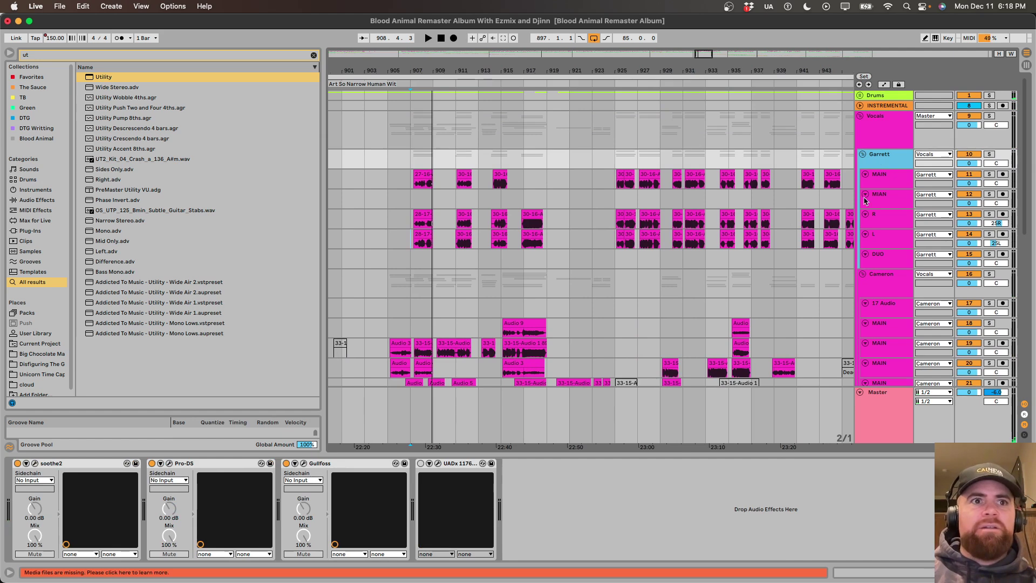
key(Left)
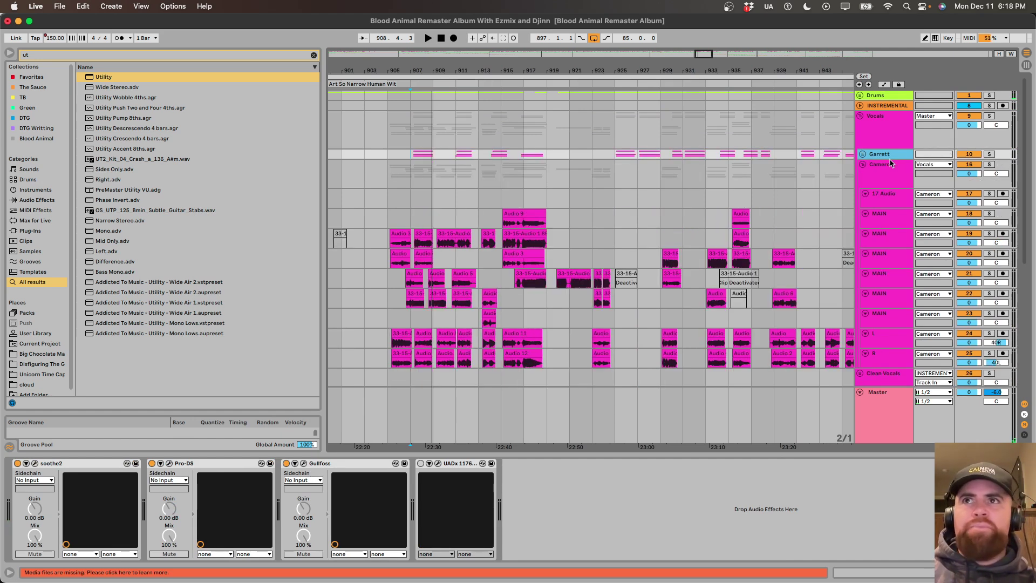
click(891, 163)
key(Left)
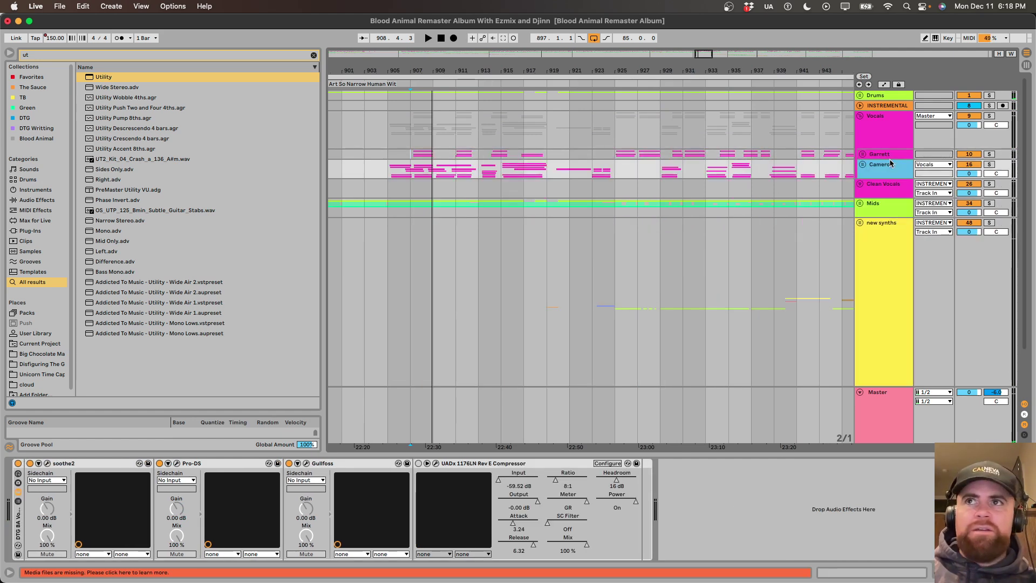
Review the Vocals bus and first vocalist group's device chains, and open the Gullfoss on the Vocals bus.
key(Up)
key(Up)
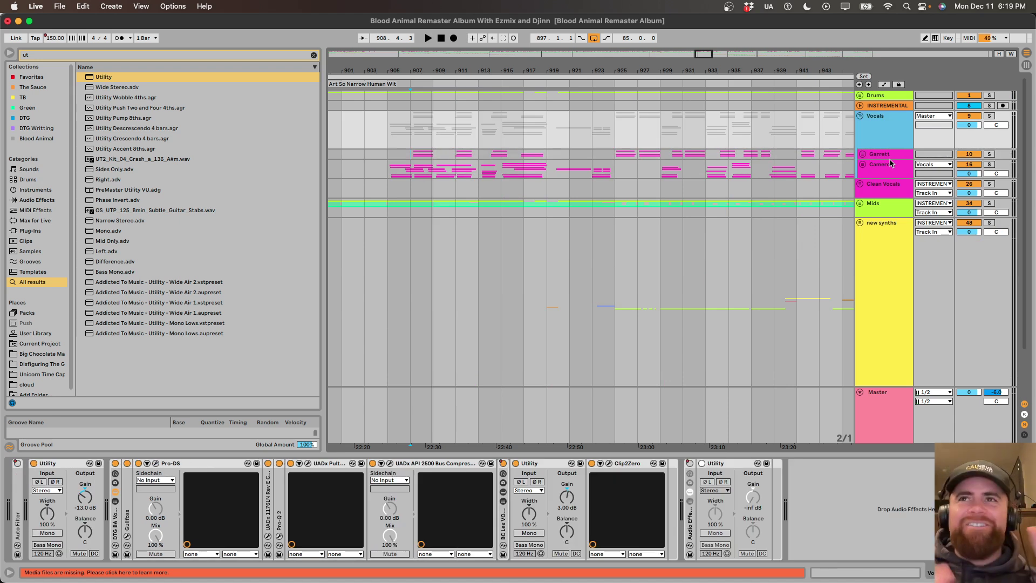
click(880, 156)
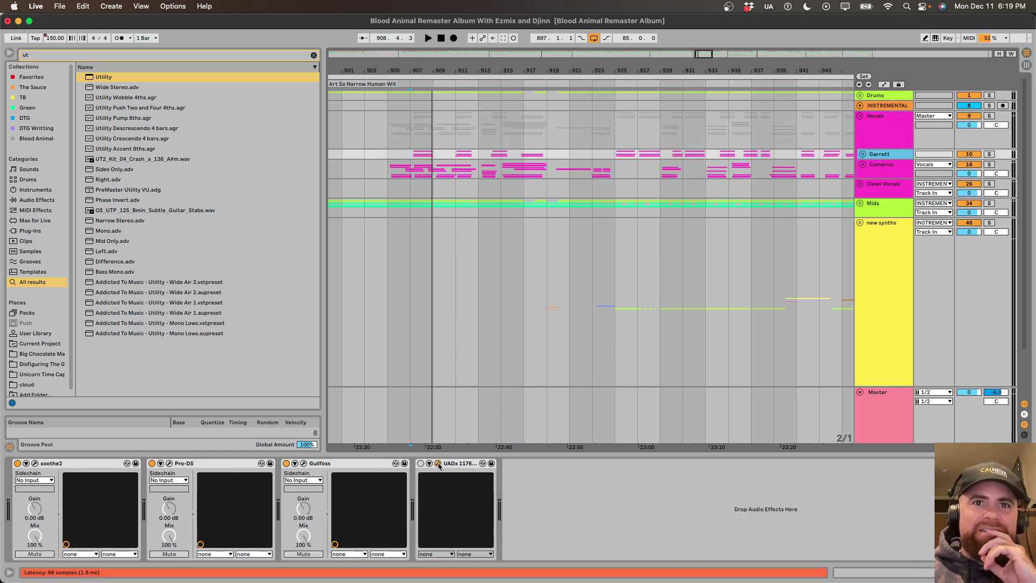
click(885, 126)
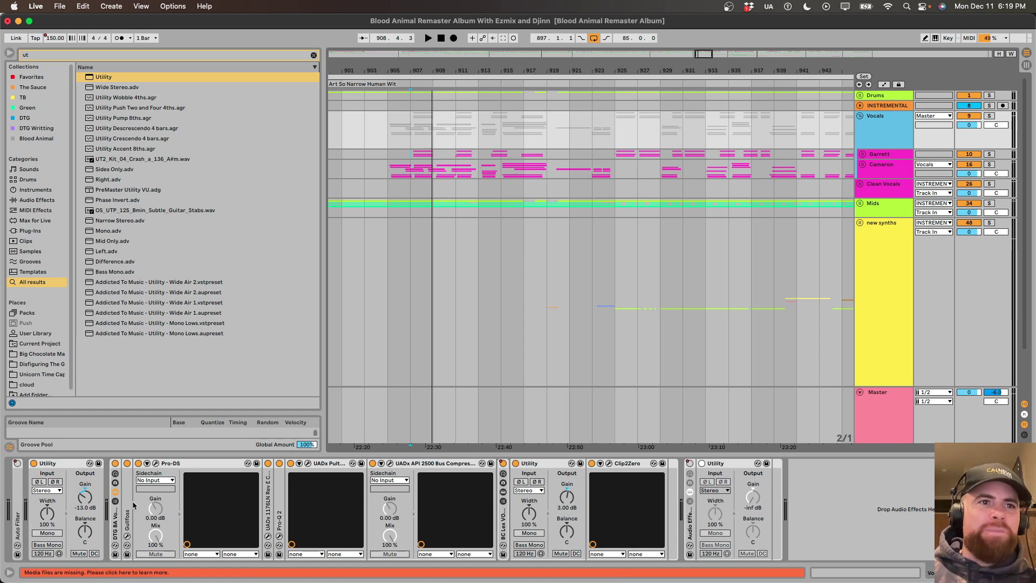
click(128, 537)
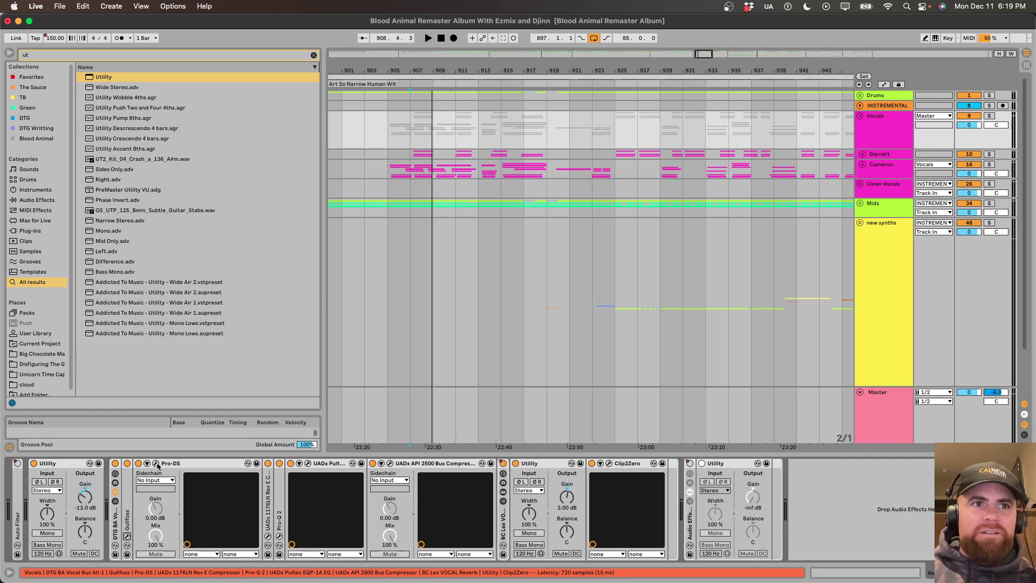
Open the Vocals bus's UADx 1176LN compressor, watch its gain reduction during playback from bar 907, and close it.
click(268, 536)
drag(378, 450, 378, 318)
click(413, 168)
key(space)
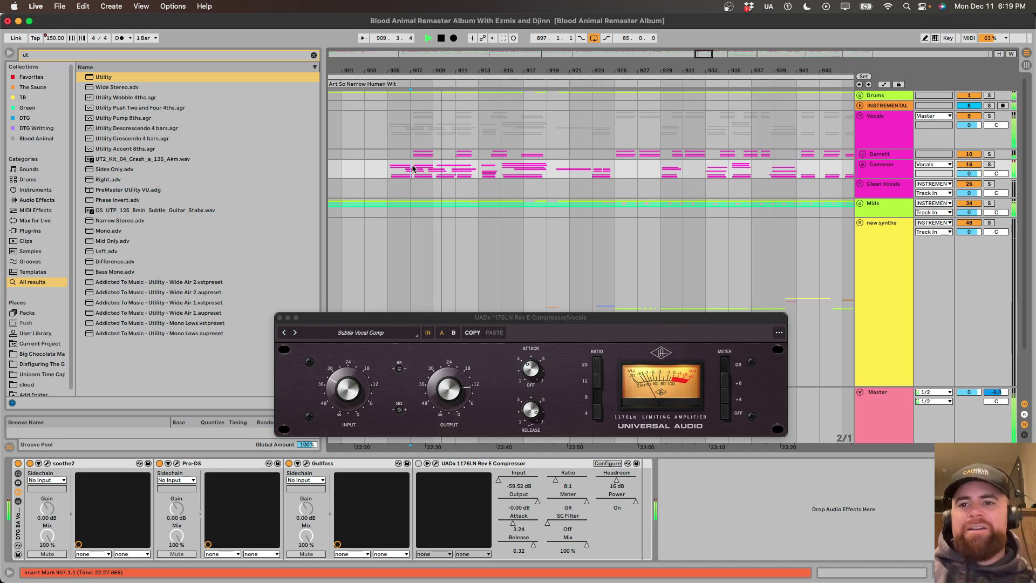
click(280, 317)
Open Pro-Q 2 on the Vocals bus, examine its EQ curve and low cut, and close it.
click(870, 125)
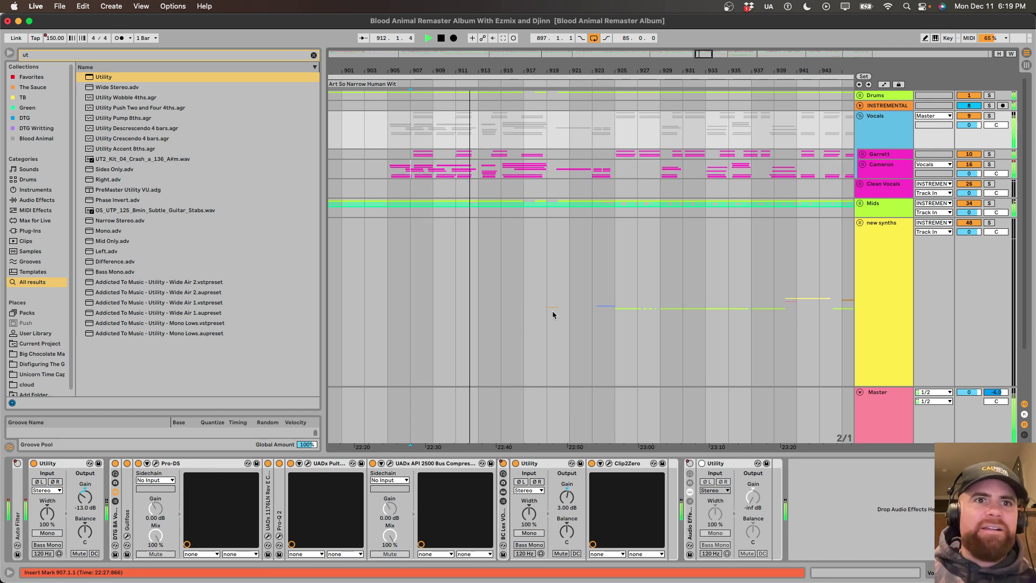
click(280, 537)
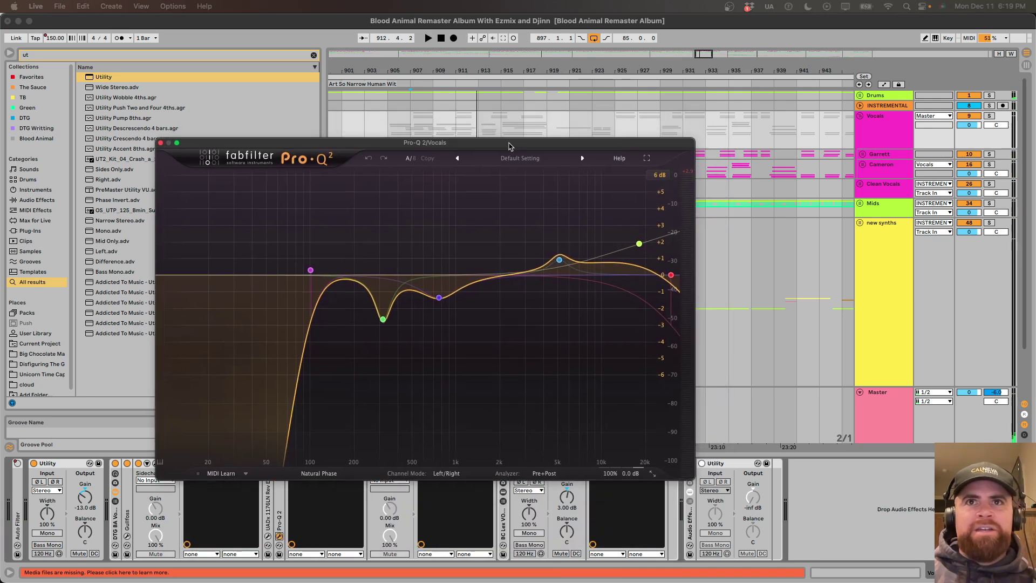
drag(581, 114, 580, 115)
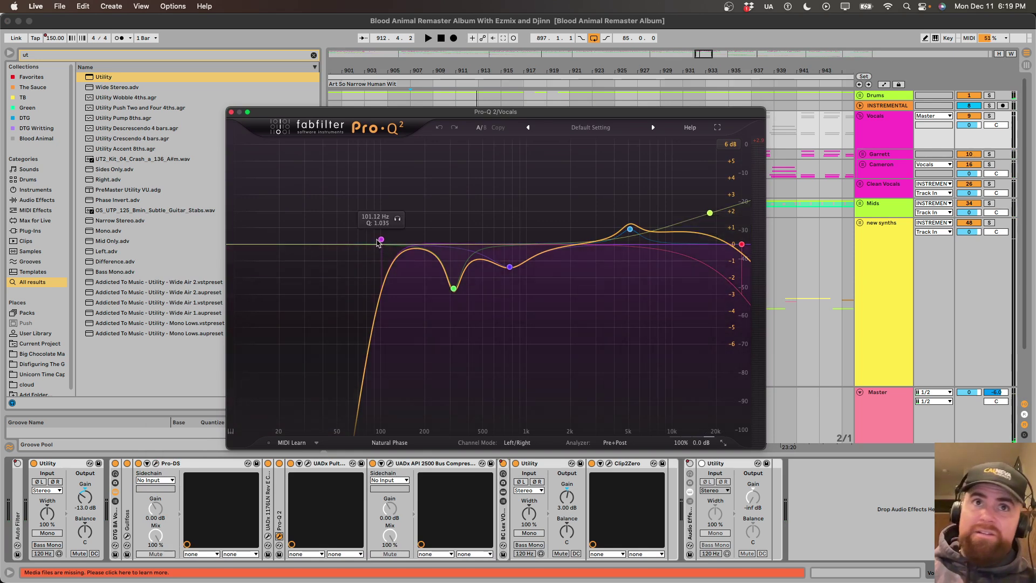
click(231, 112)
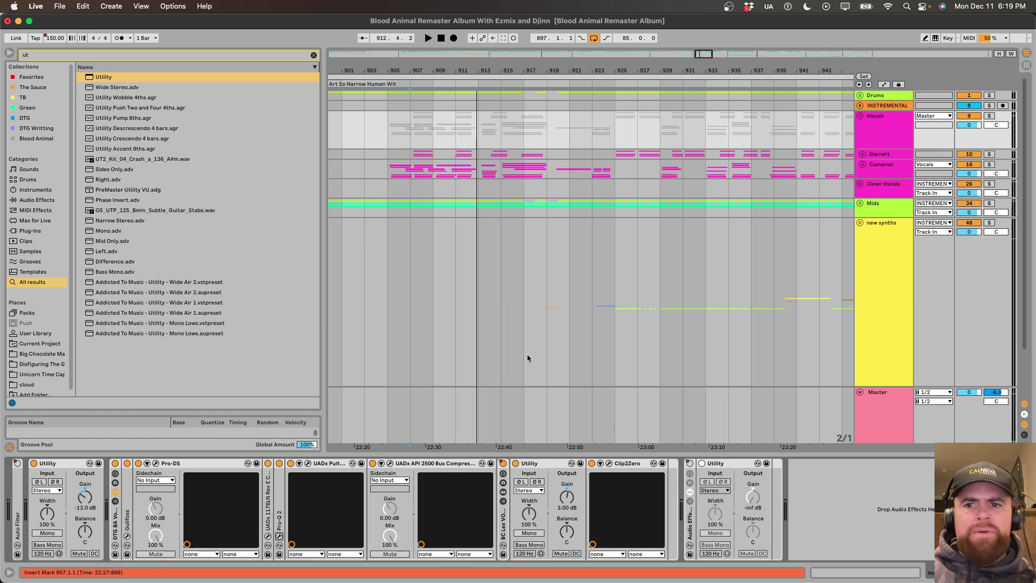
Open the Vocals bus's UADx API 2500 Bus Compressor, audition it from bar 905, and close it.
click(421, 466)
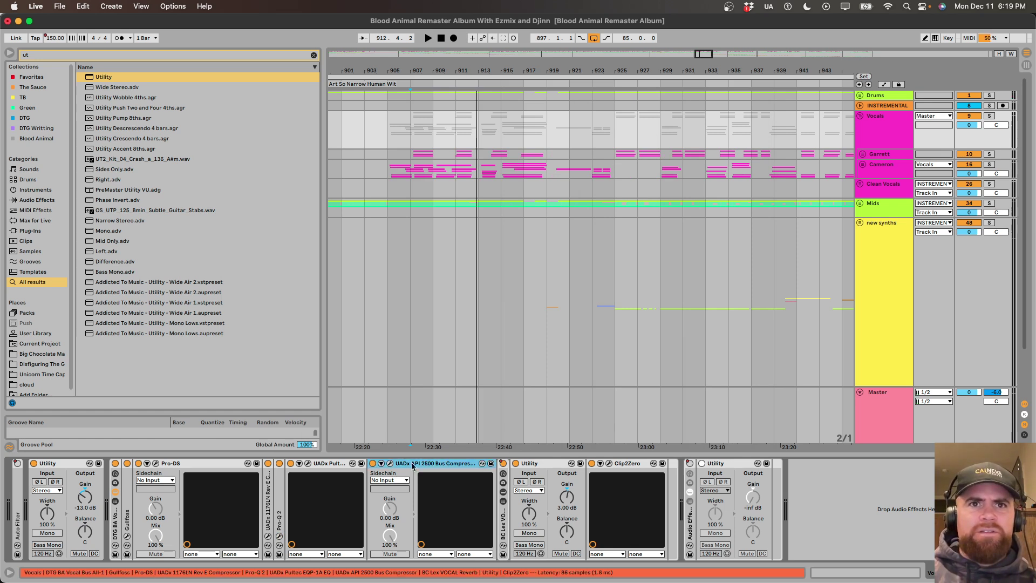
click(389, 463)
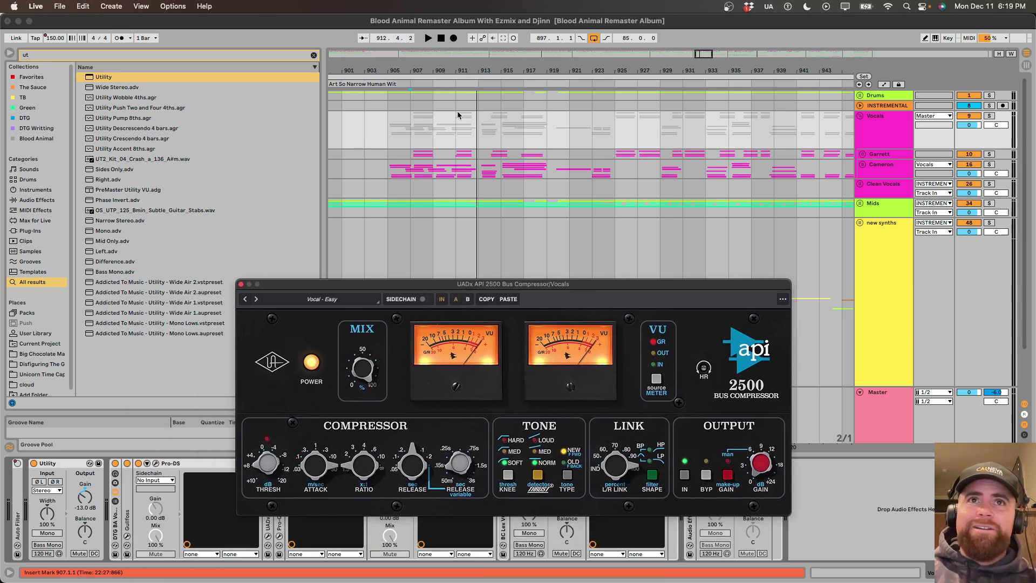
click(387, 141)
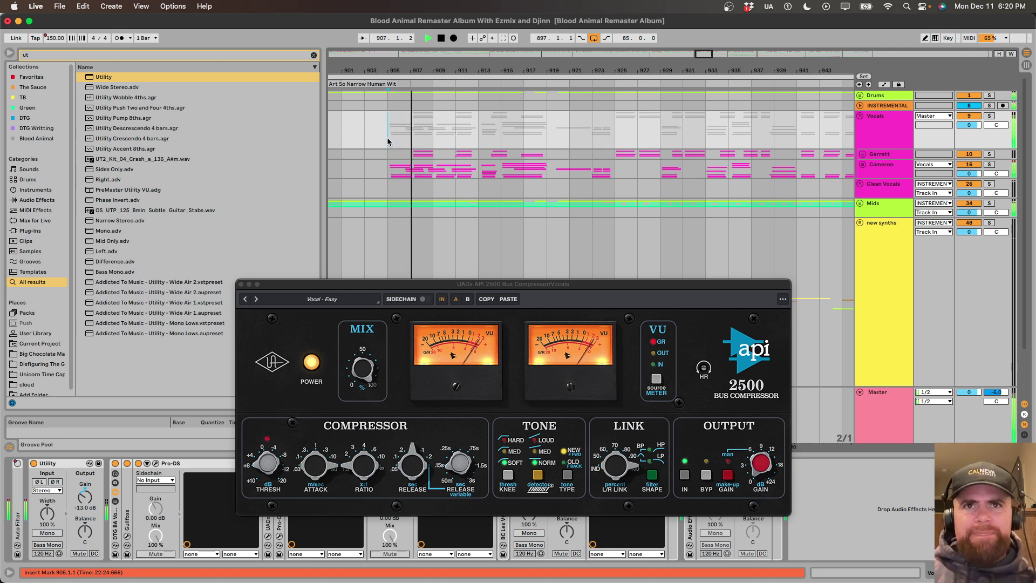
click(241, 284)
key(space)
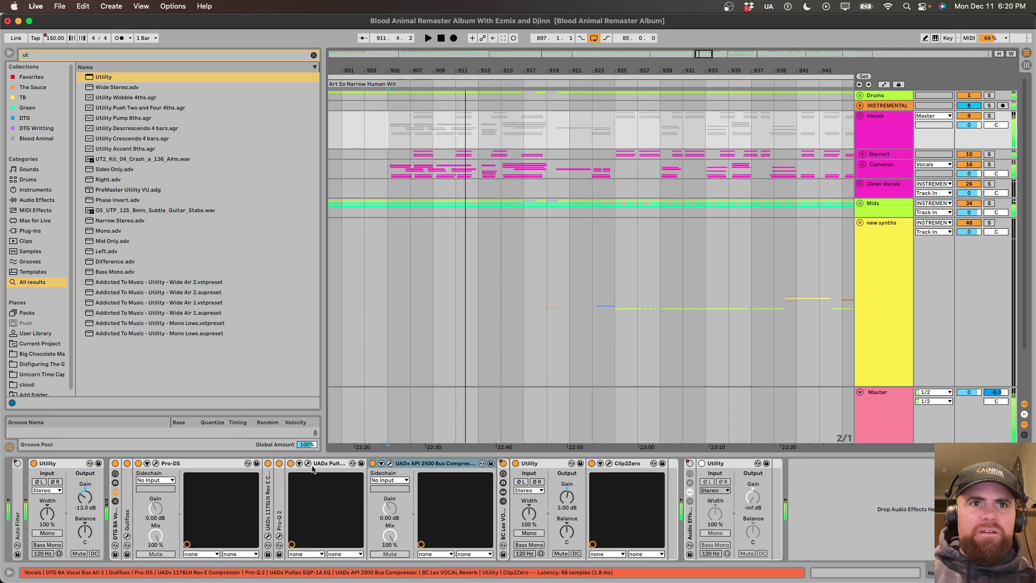
Open the Vocals bus's UADx Pultec EQP-1A and switch it out and back in during playback to compare the sound.
click(309, 464)
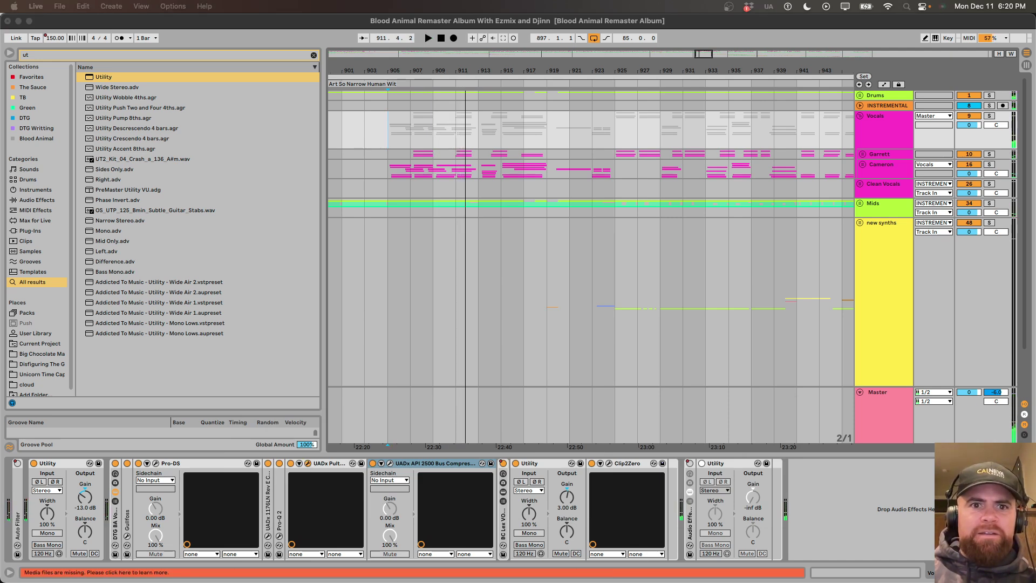
key(space)
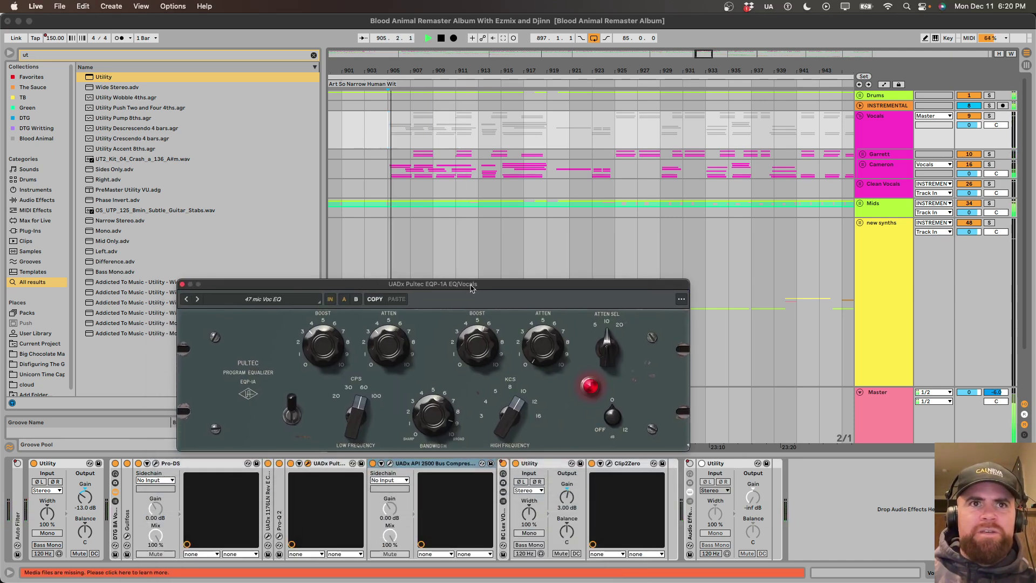
click(290, 411)
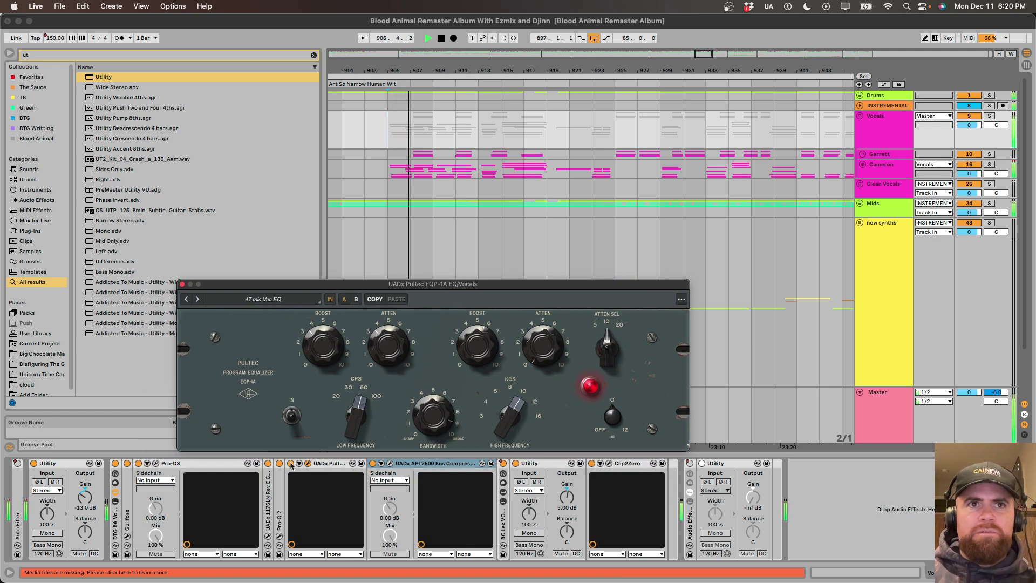
click(297, 417)
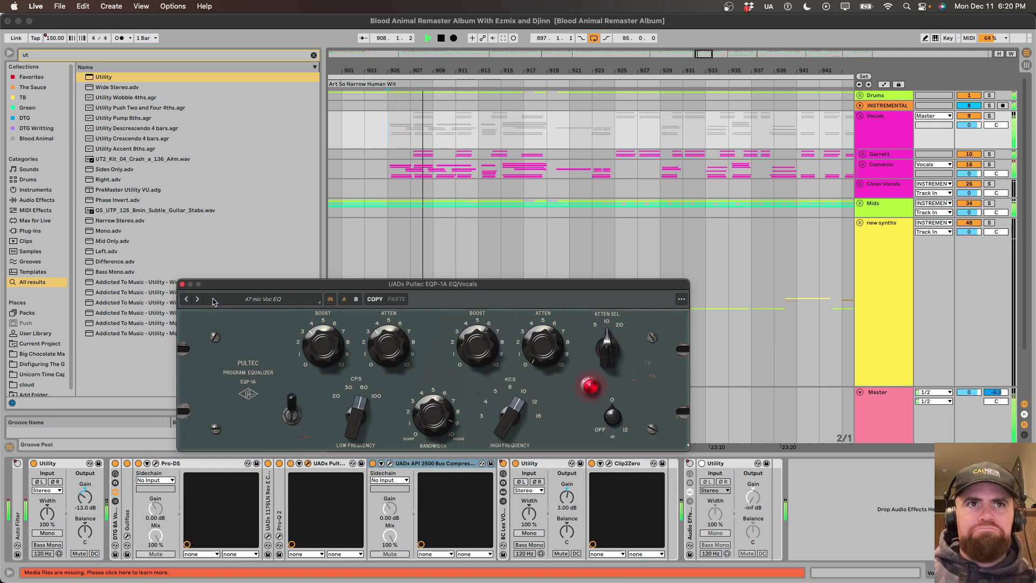
Stop playback, close the Pultec EQP-1A, and unfold the BC Lex VOCAL Reverb rack on the Vocals bus.
key(space)
click(183, 284)
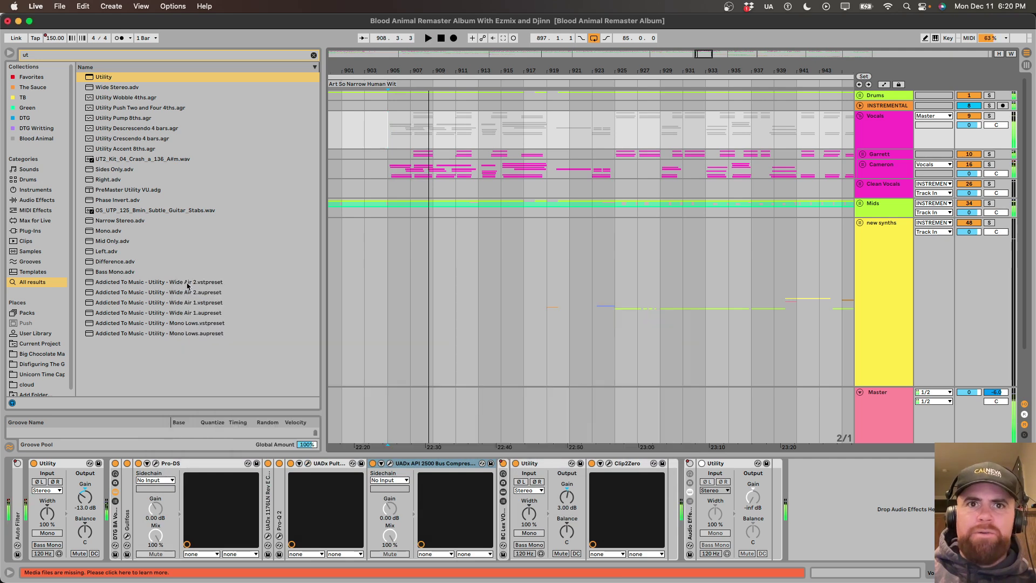
double_click(503, 526)
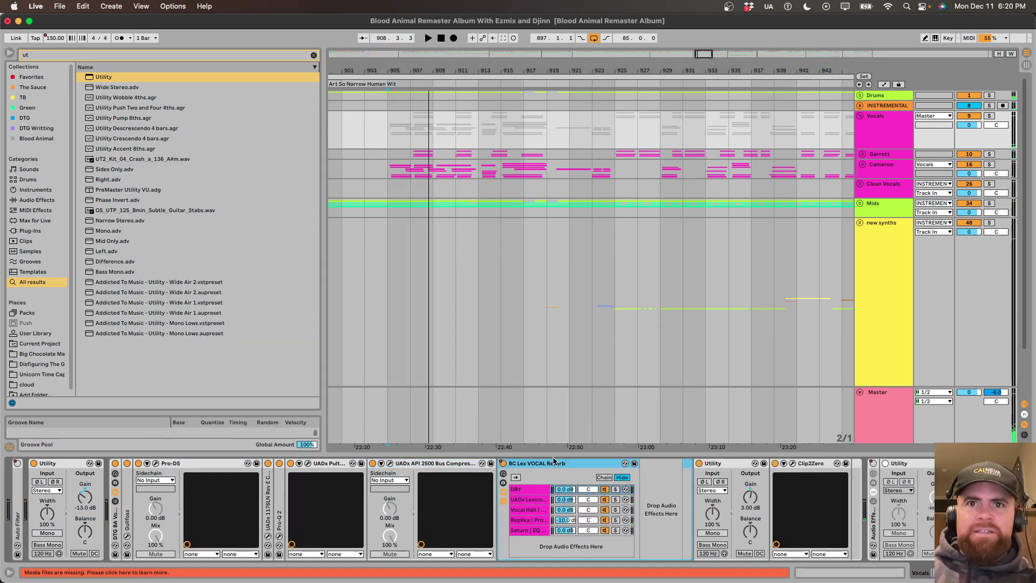
With INSTRUMENTAL muted and Vocals soloed, audition the reverb rack's DRY chain on its own in playback from bar 905.
scroll(521, 284, right, 4)
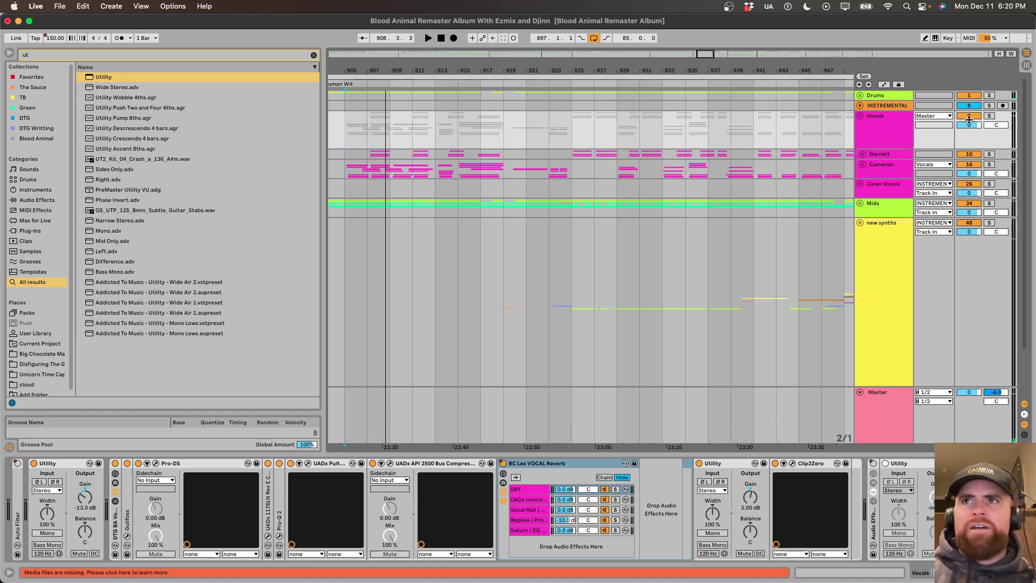
key(space)
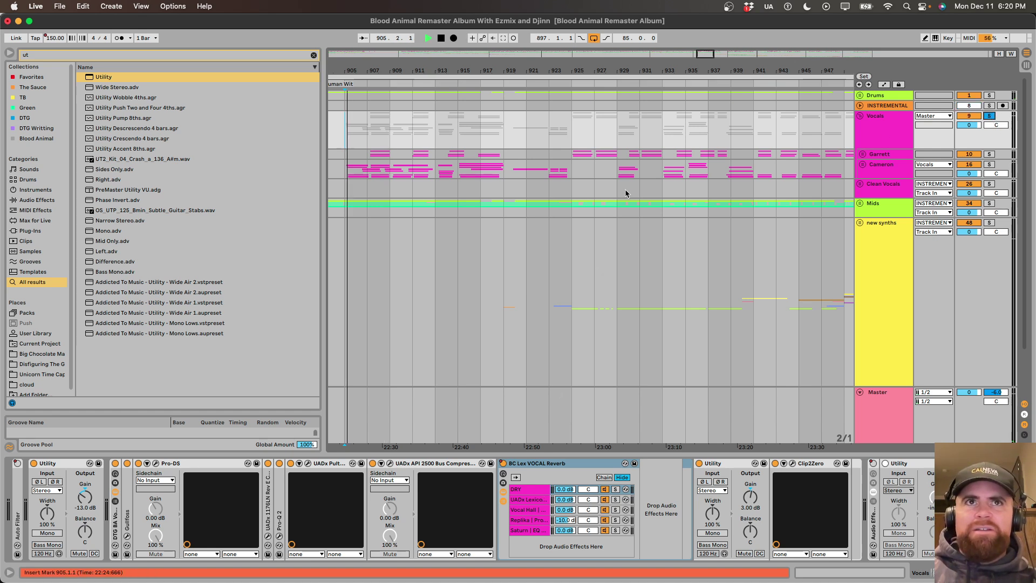
click(615, 489)
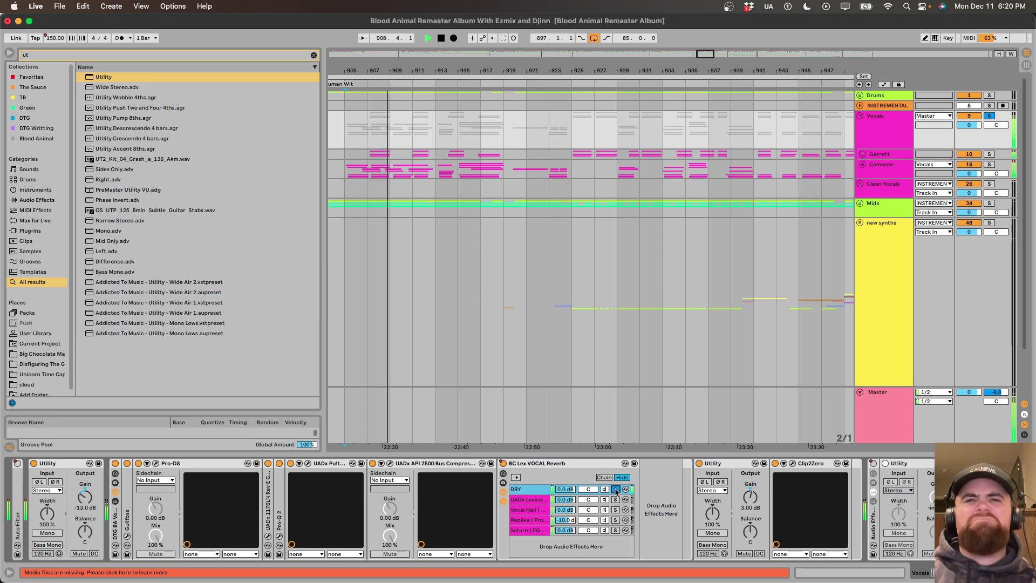
key(space)
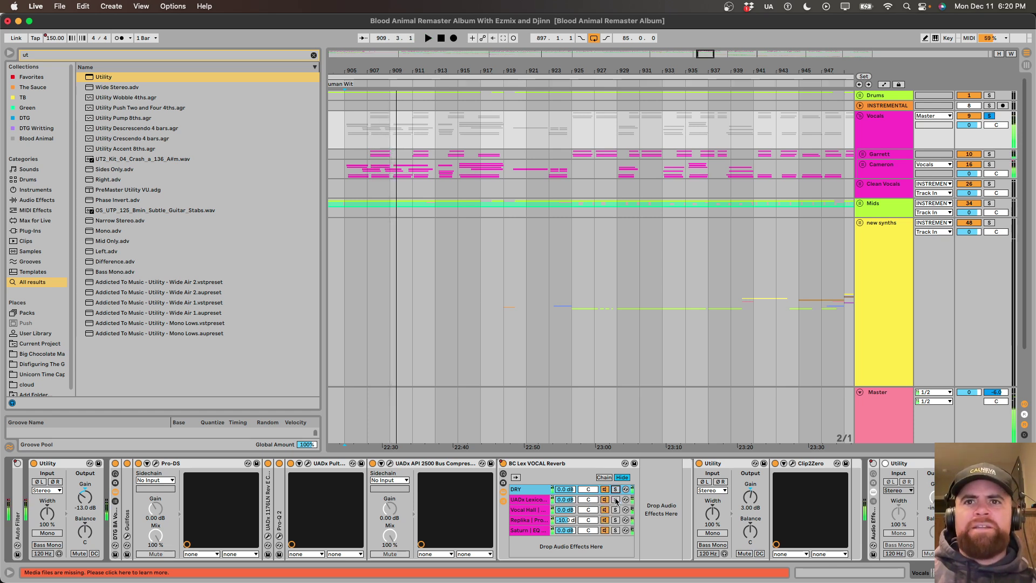
Audition the rack's UADx Lexicon chain soloed from bar 905, examining its Pro-Q 2 curve and tb sidechain compressor during playback.
click(616, 499)
key(space)
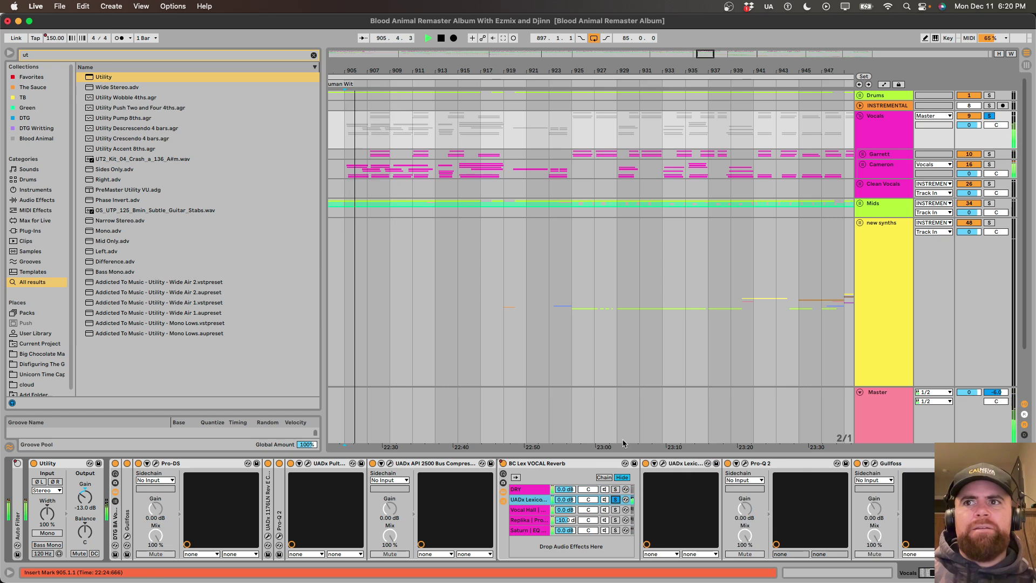
scroll(694, 488, right, 5)
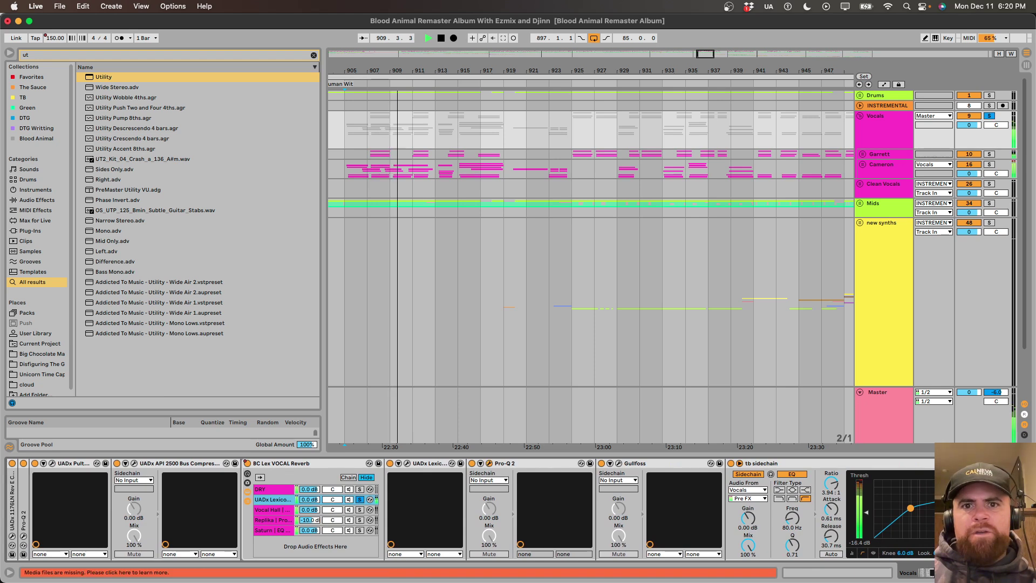
click(489, 463)
drag(501, 229, 512, 169)
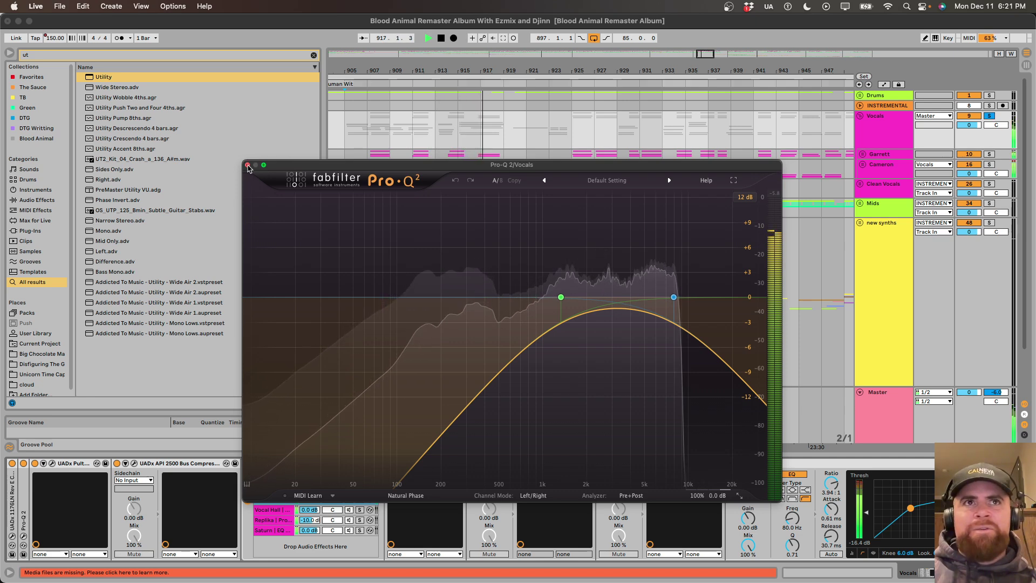
click(248, 165)
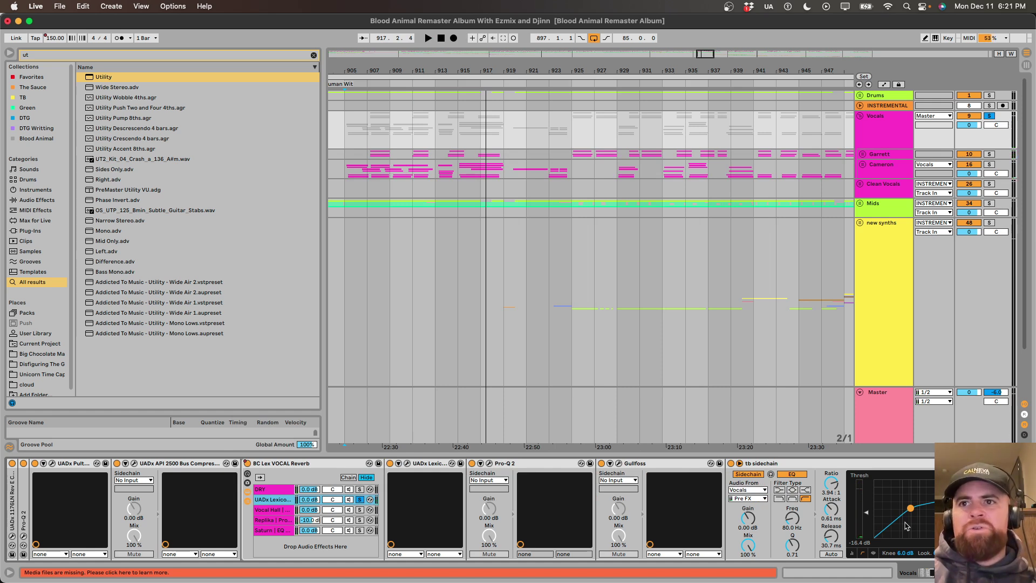
key(space)
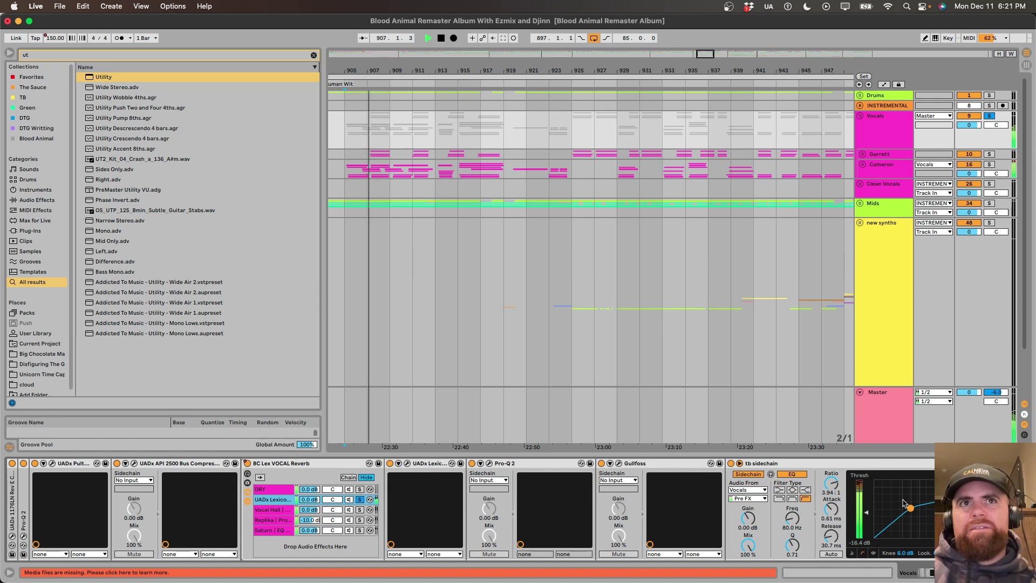
key(space)
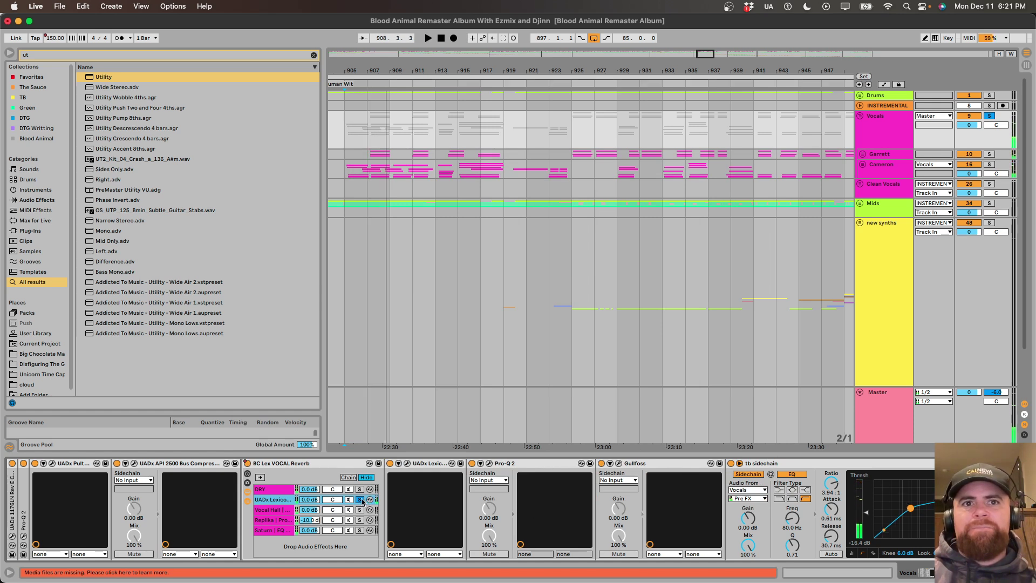
Audition the rack's Vocal Hall chain soloed, first from bar 905 and again from bar 918, with its devices shown.
click(276, 510)
key(space)
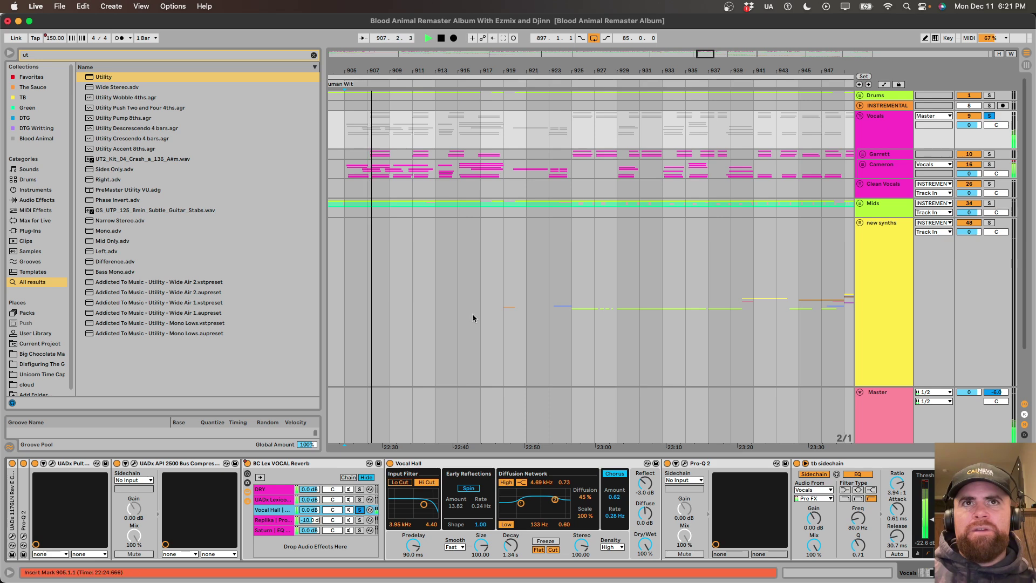
click(498, 165)
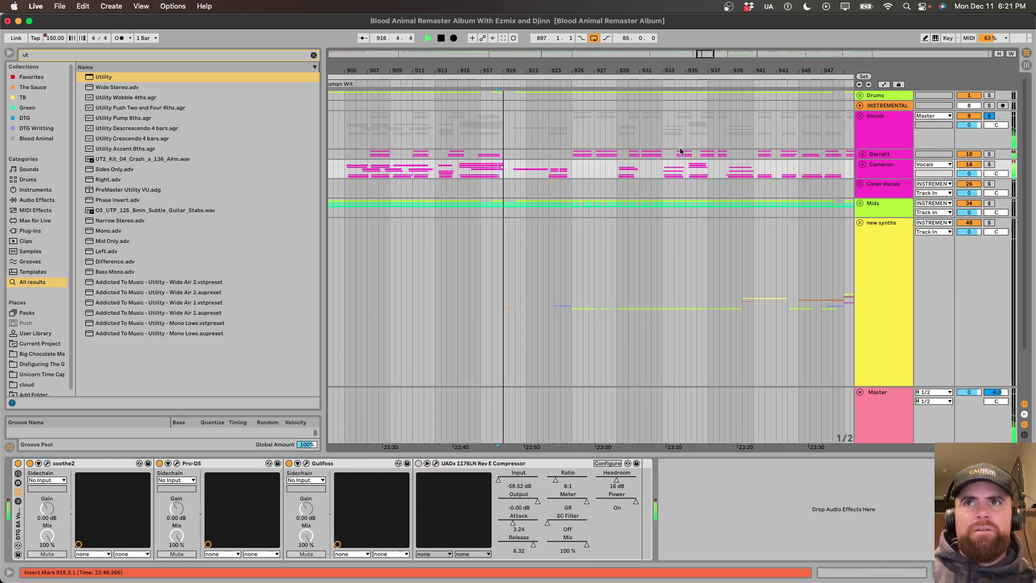
click(883, 137)
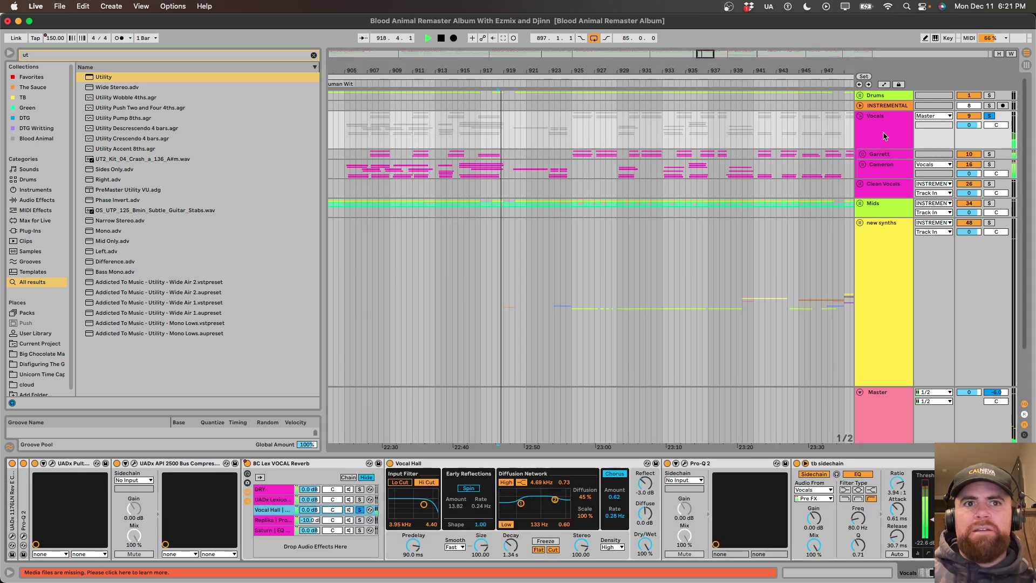
key(space)
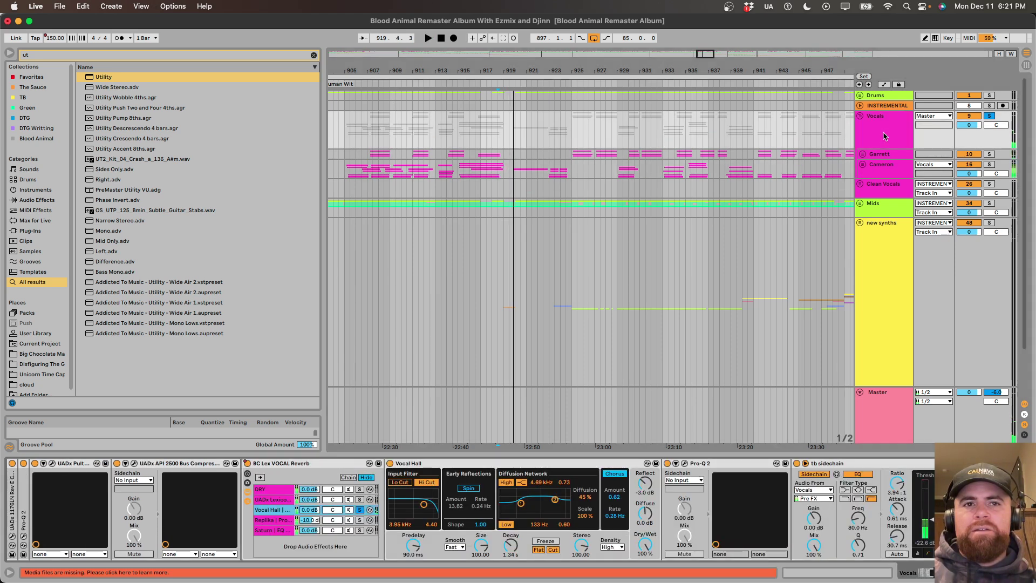
Audition the rack's Replika chain soloed from bar 916 and examine the EQ curve of its Pro-Q 2.
click(267, 501)
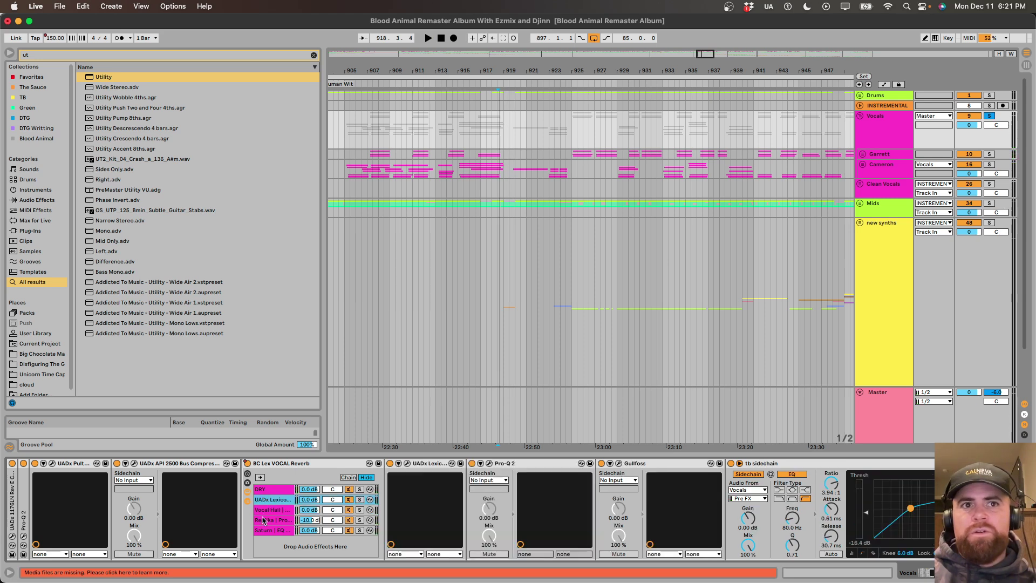
click(264, 520)
click(360, 520)
click(472, 167)
click(889, 175)
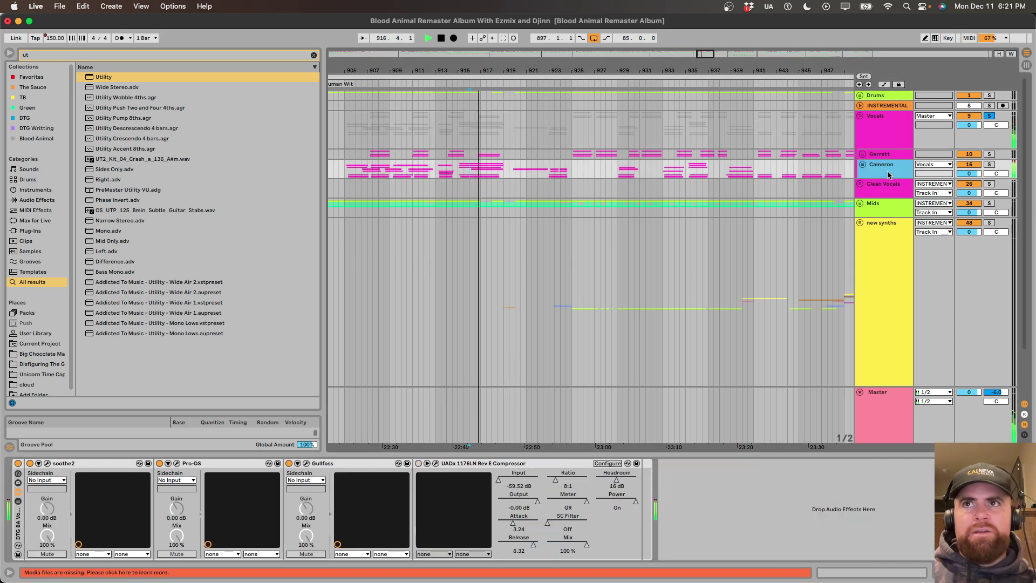
click(891, 145)
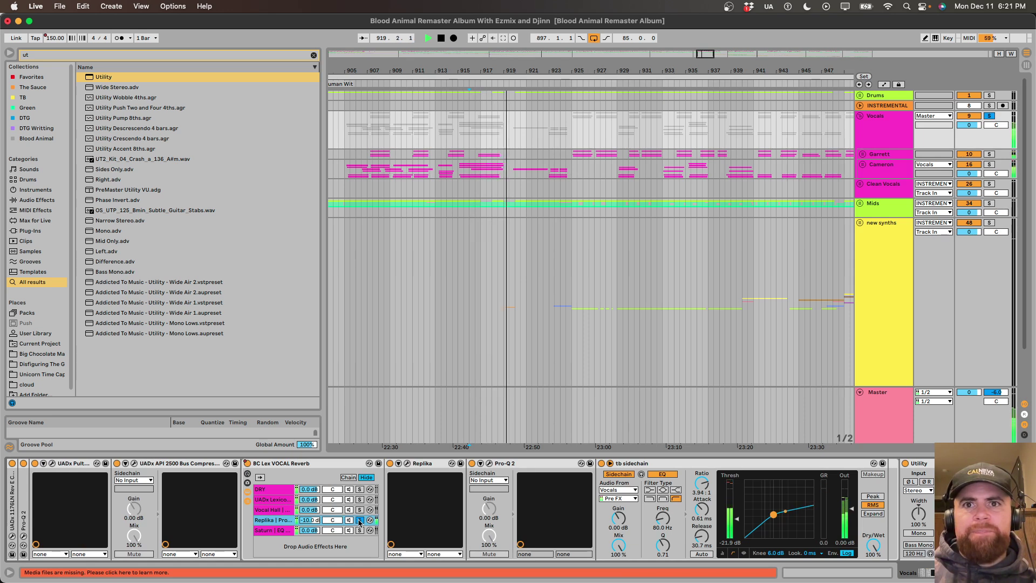
click(491, 463)
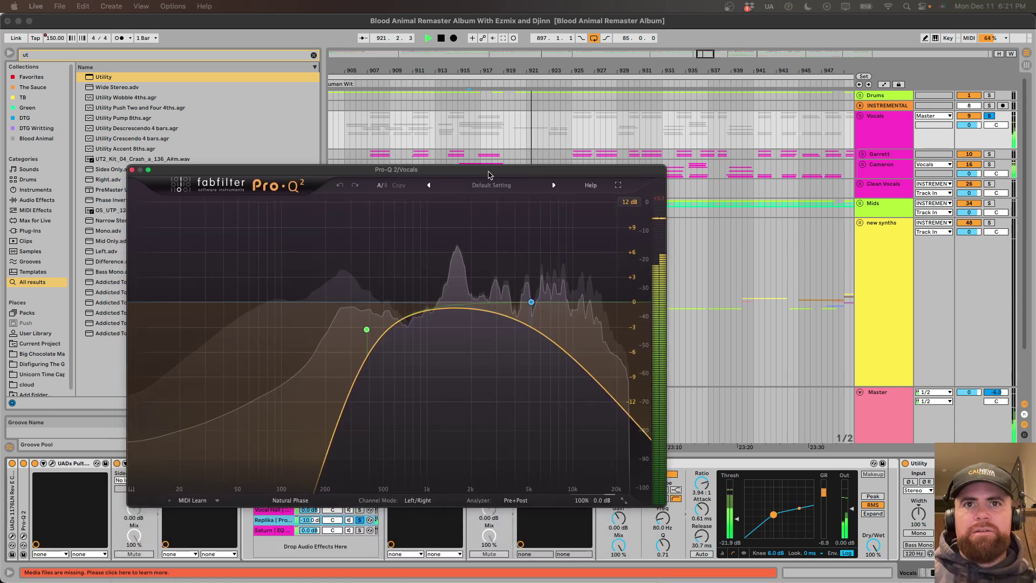
click(132, 170)
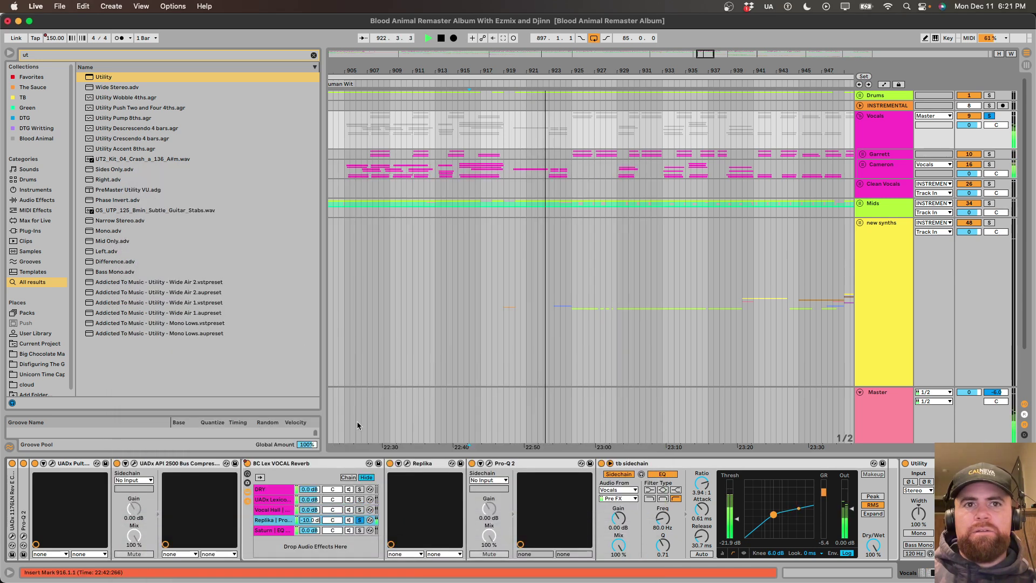
Audition the rack's Saturn chain soloed from bar 916, and compare the full vocal reverb rack with that chain off and on.
click(360, 530)
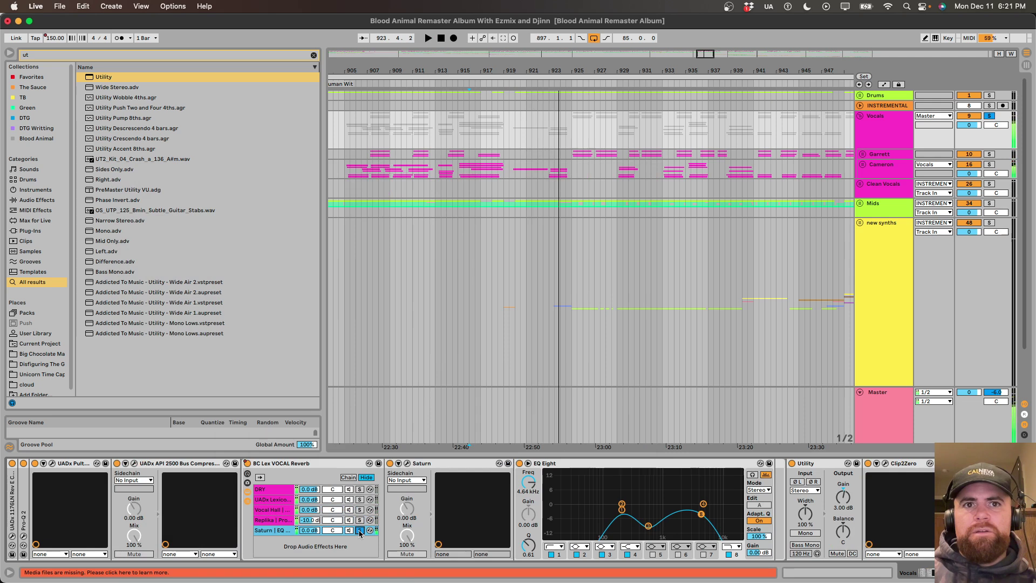
key(space)
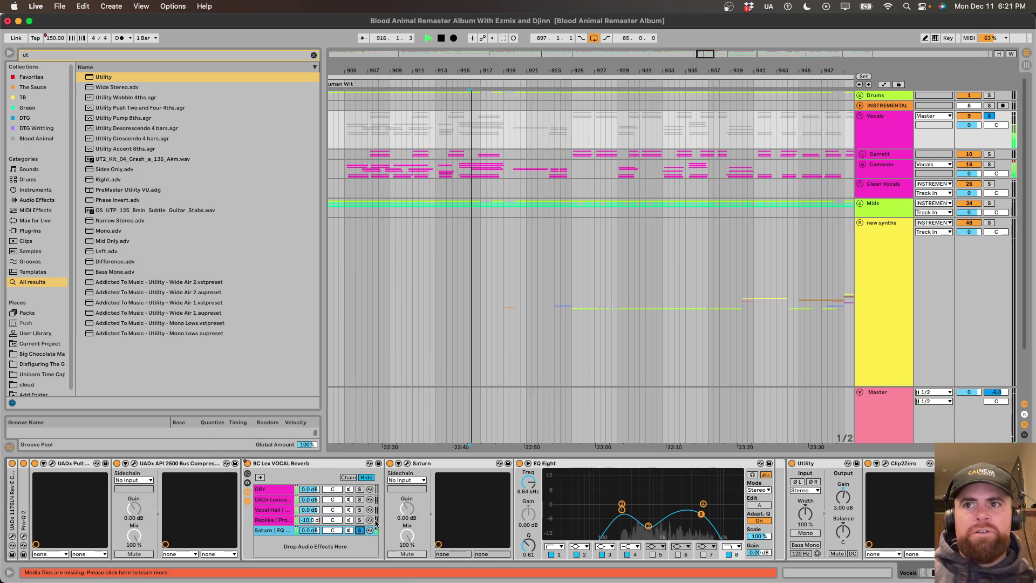
click(359, 530)
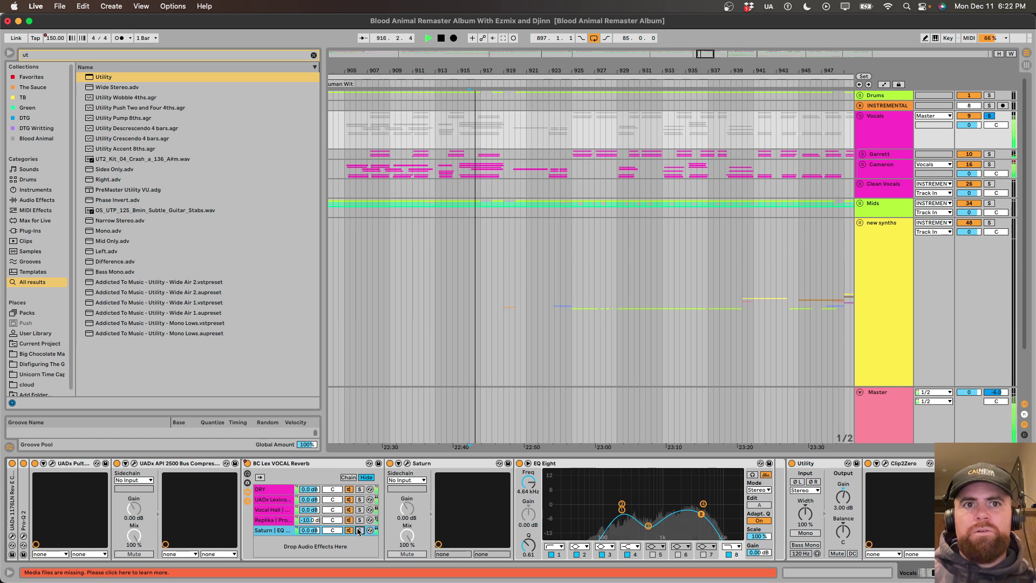
click(350, 530)
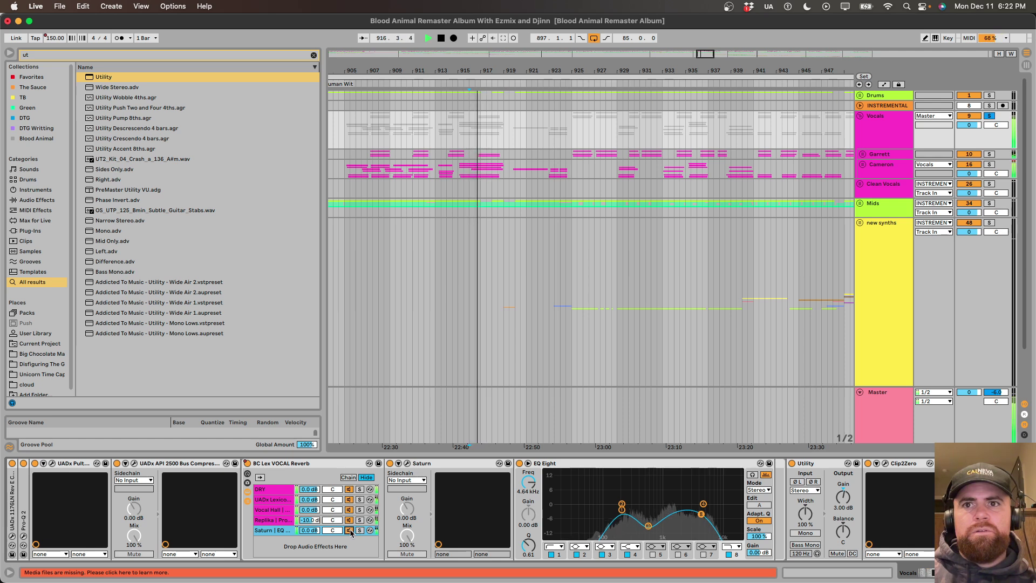
key(space)
Unmute INSTRUMENTAL, unsolo Vocals, and compare the full mix from bar 916 with the Saturn chain switched off and on.
scroll(826, 506, right, 3)
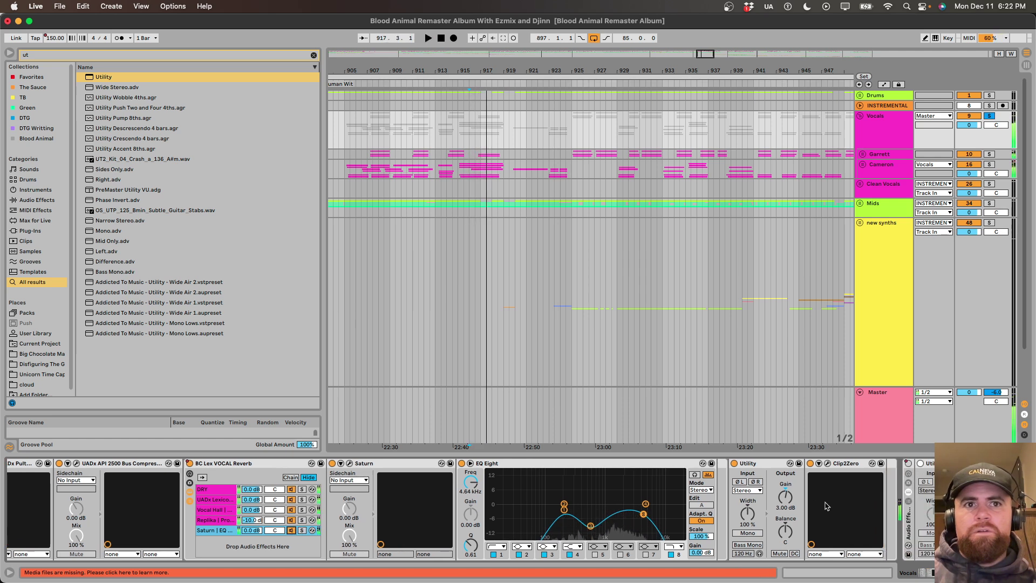
key(space)
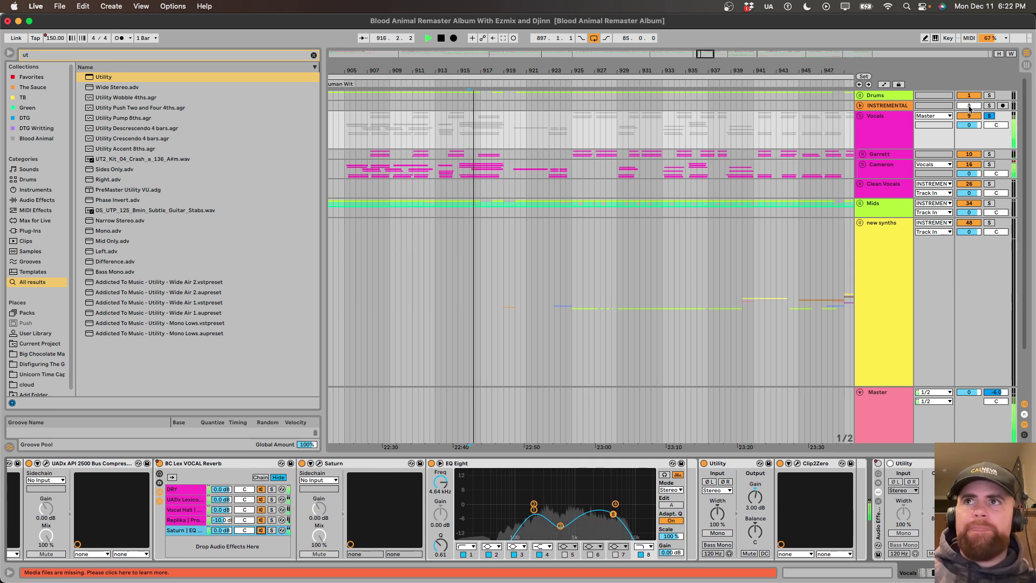
click(988, 116)
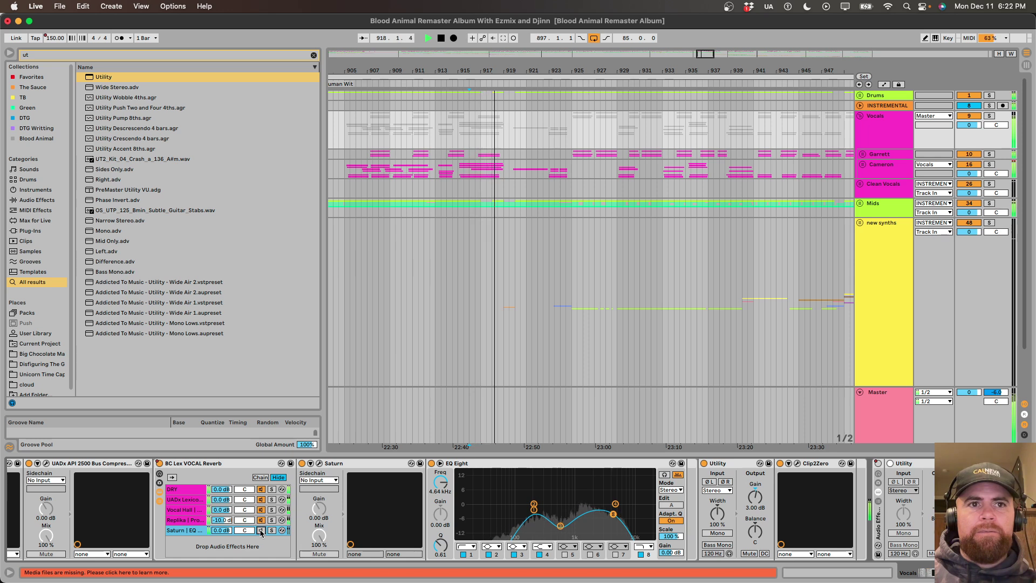
key(space)
key(space)
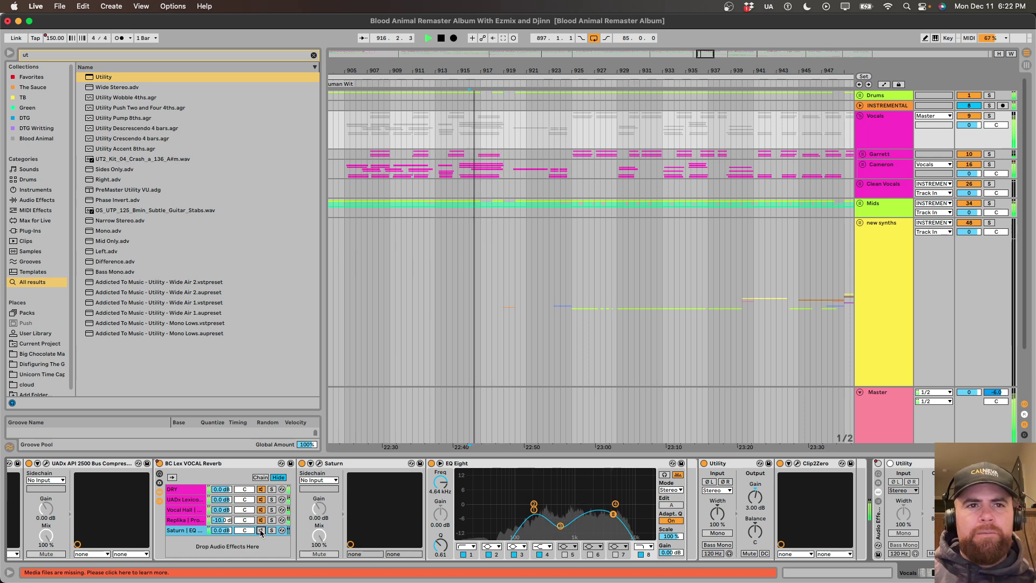
key(space)
key(space)
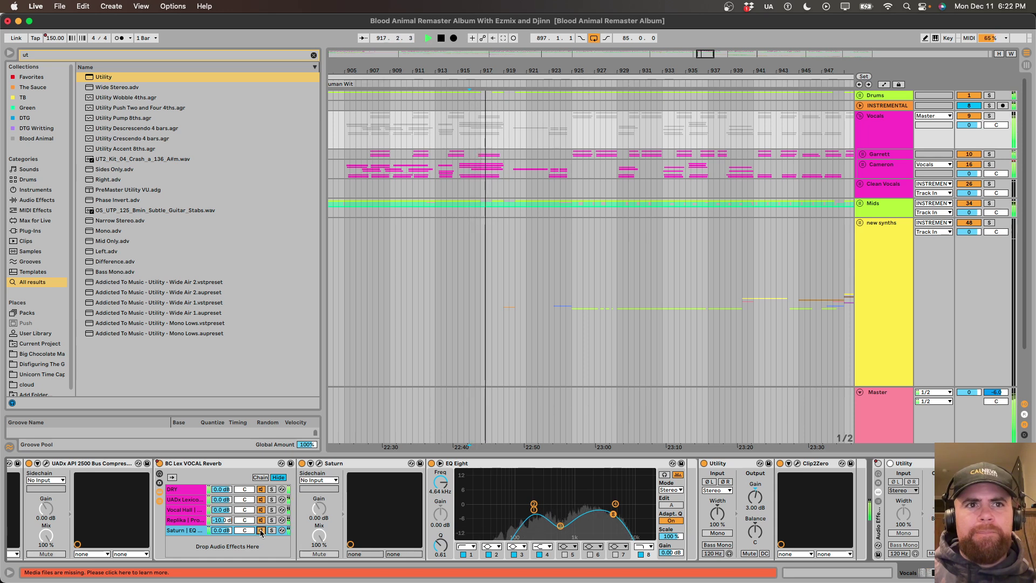
key(space)
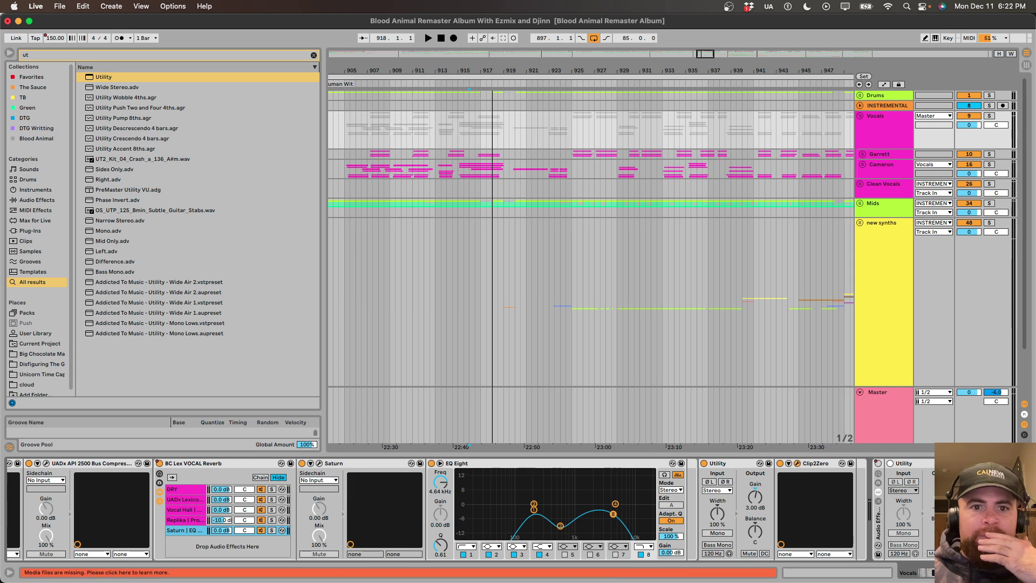
Open Clip2Zero on the Vocals bus, examine its drive, oversampling and clipping mode, and close it.
drag(504, 431, 463, 70)
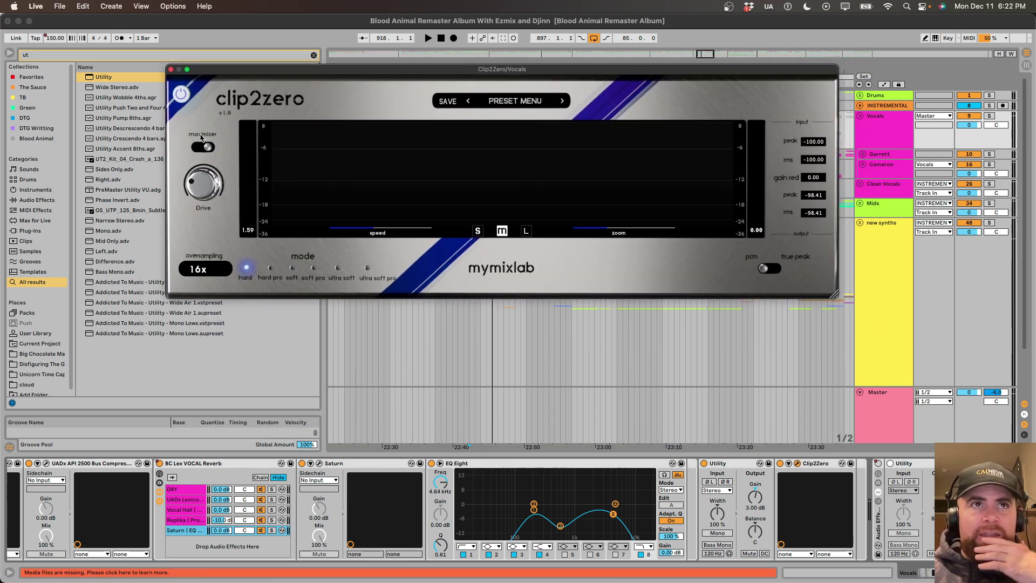
click(171, 69)
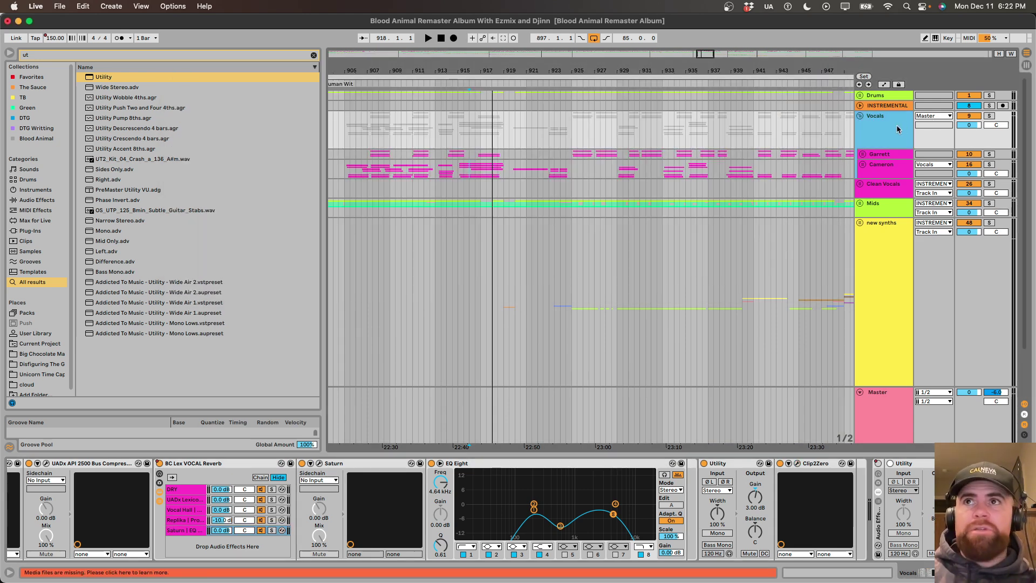
Fold the Vocals group and select the INSTRUMENTAL track to show its devices.
key(u)
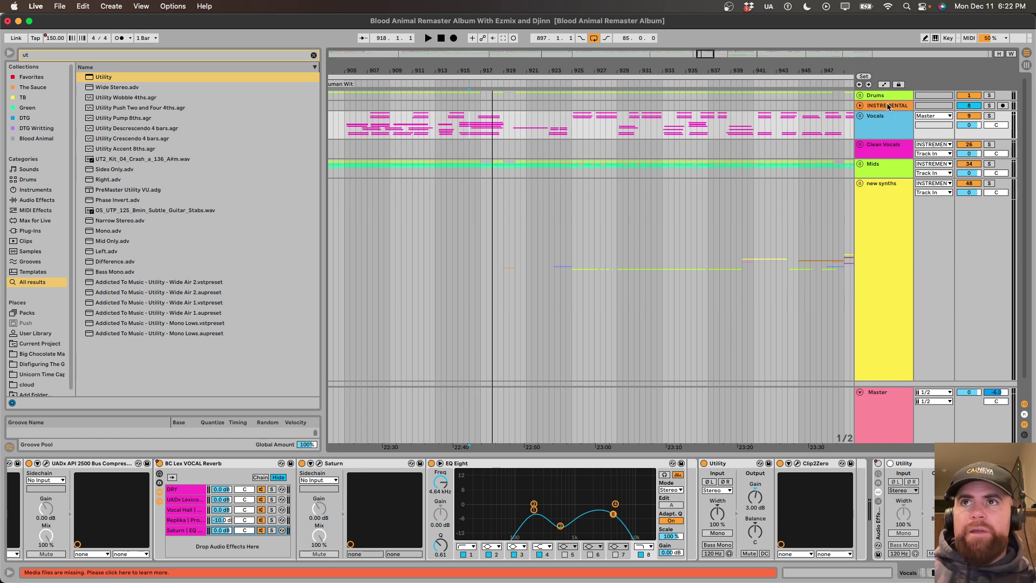
click(888, 106)
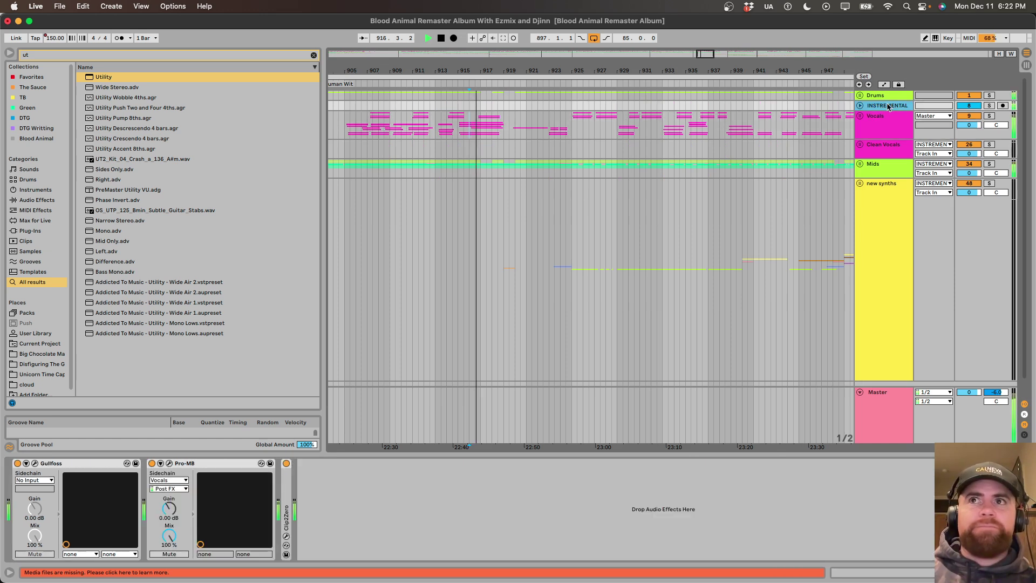
Open Gullfoss on the INSTRUMENTAL track, examine its response during playback from bar 916, and close it.
key(space)
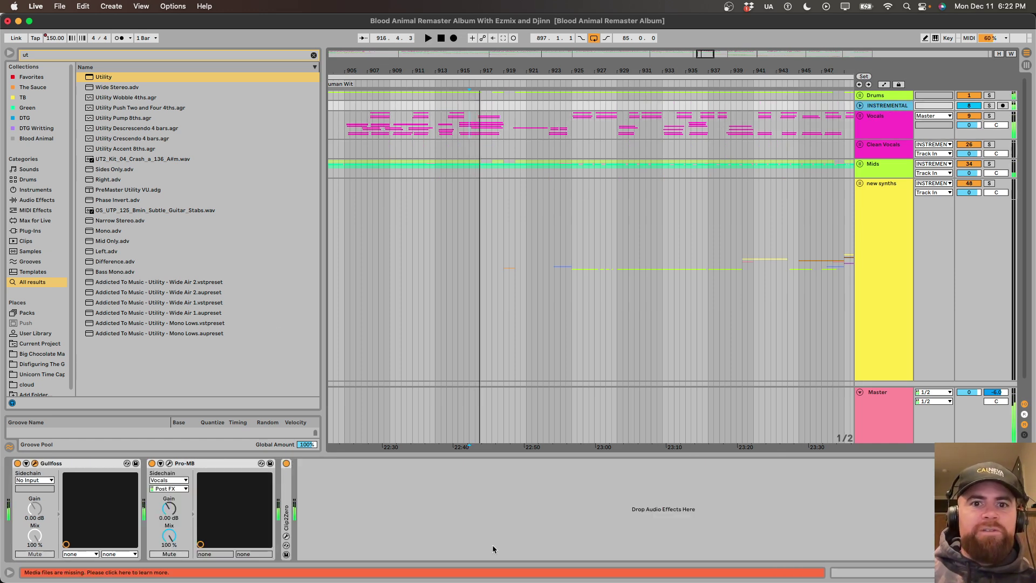
key(super+alt+p)
key(space)
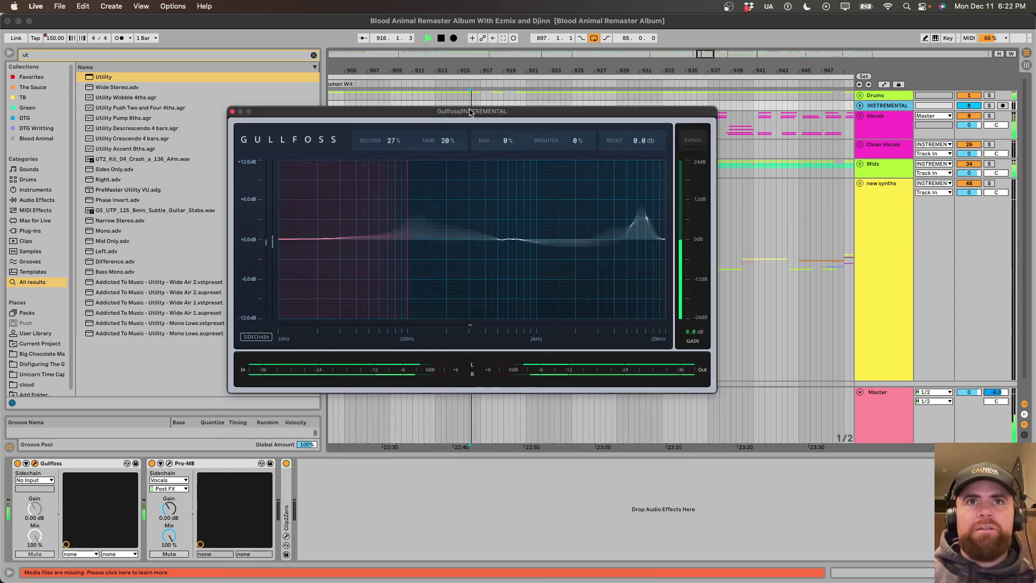
click(232, 112)
key(space)
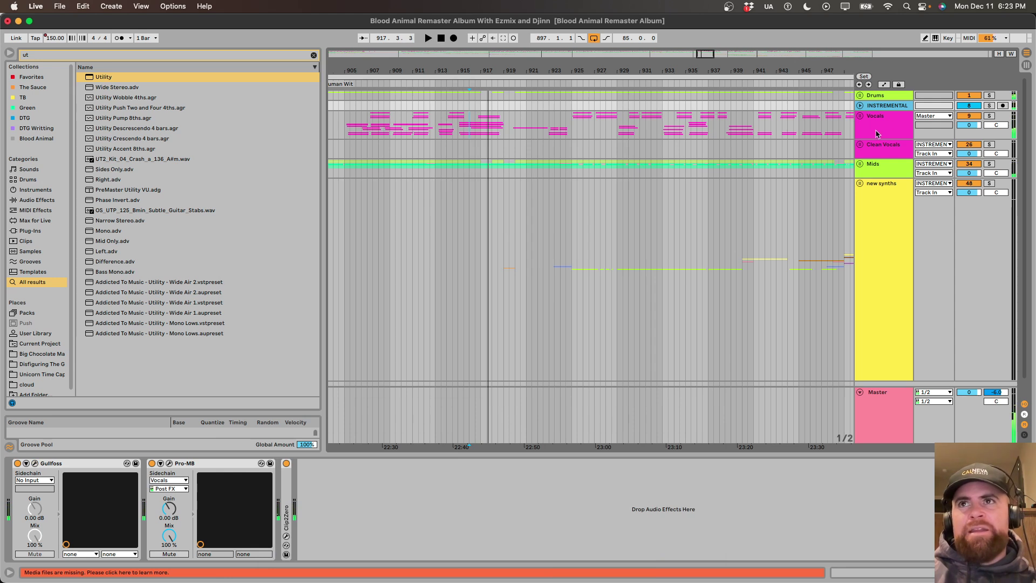
Unfold the Clean Vocals group, examine the device chains of the group and its first track, and fold it again.
click(878, 147)
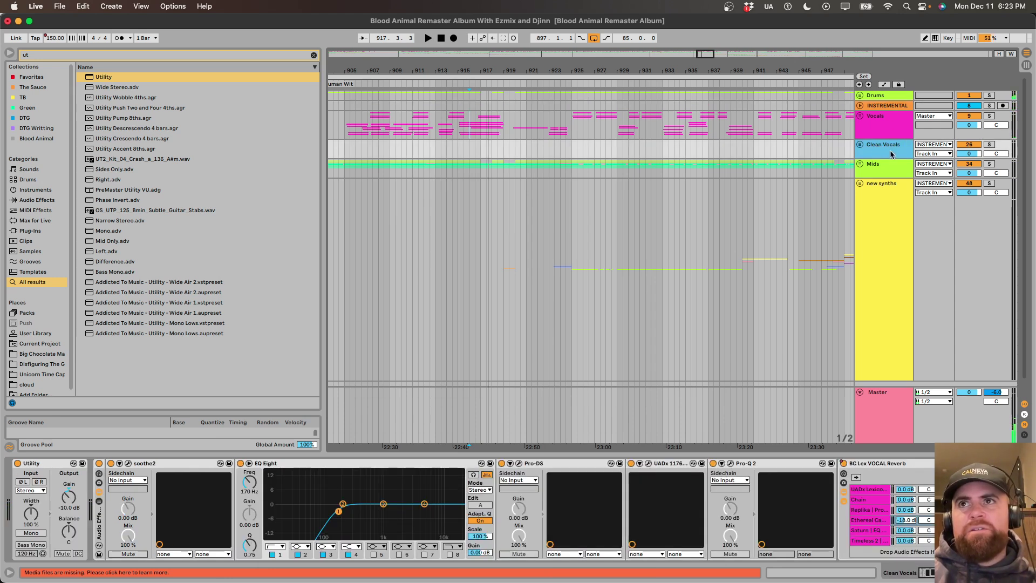
key(Right)
key(Down)
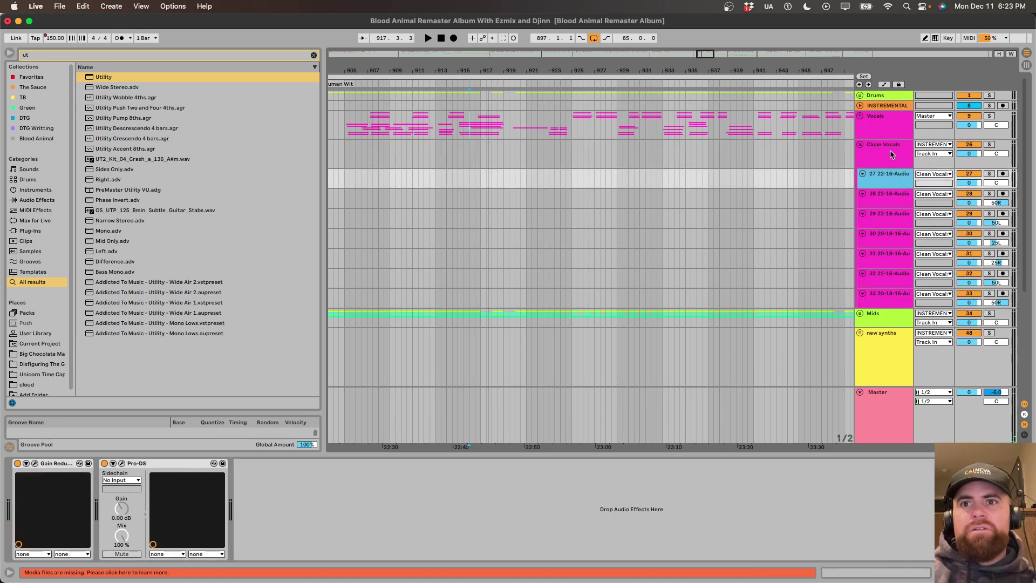
key(Up)
key(Left)
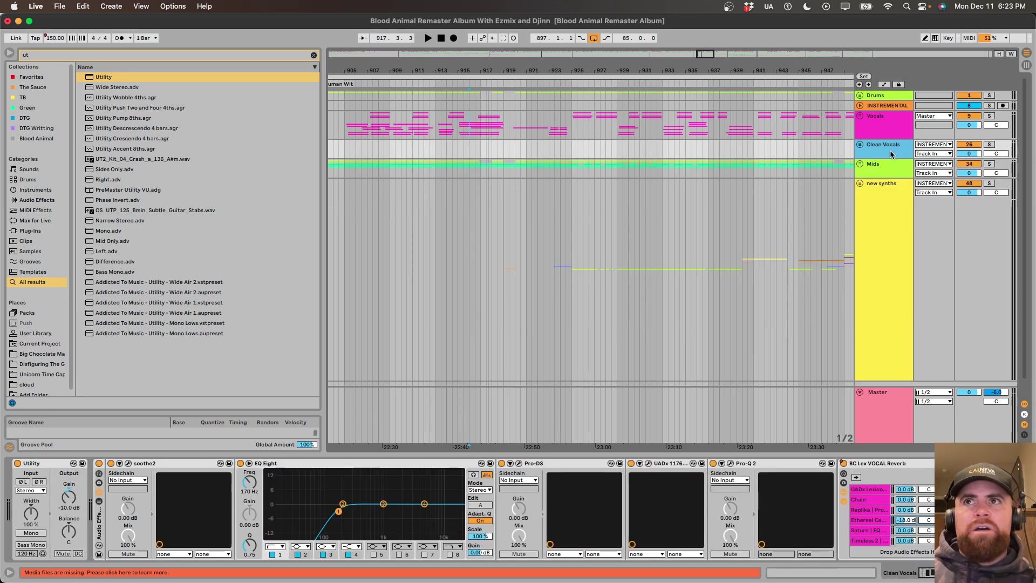
Unfold the Vocals group, examine its first subgroup's device chain, and fold the group again.
key(Up)
key(Right)
key(Down)
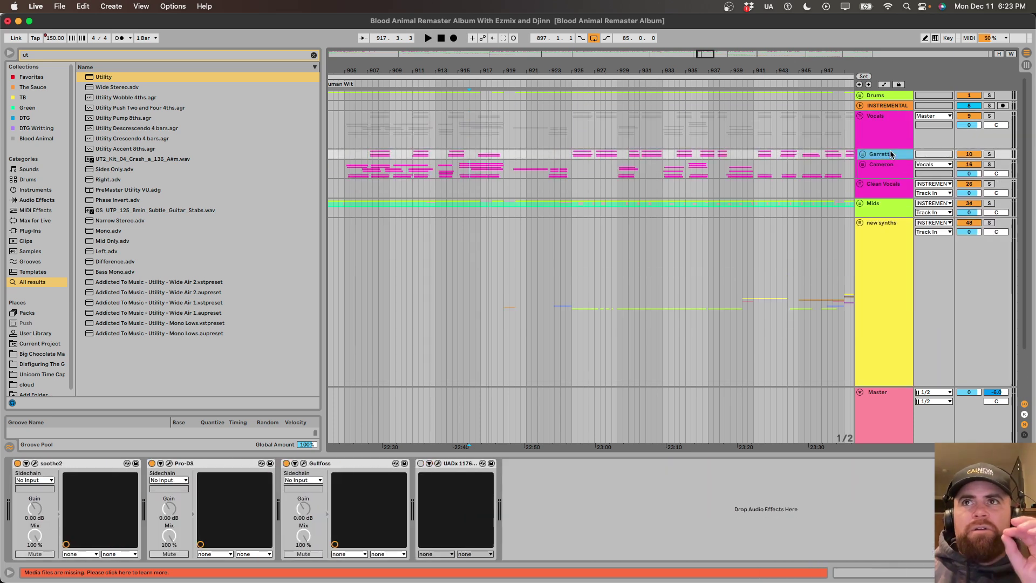
key(Up)
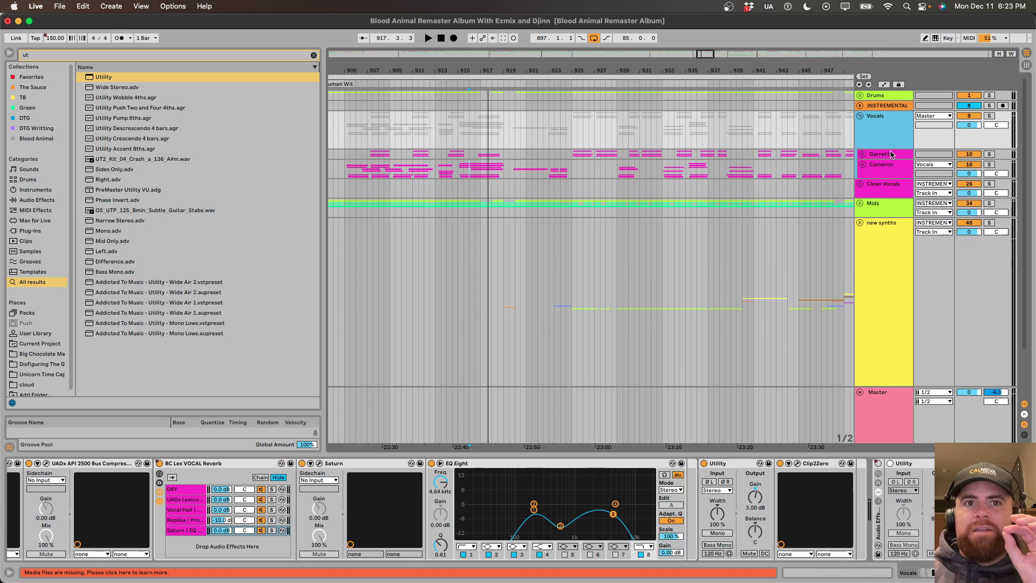
key(Left)
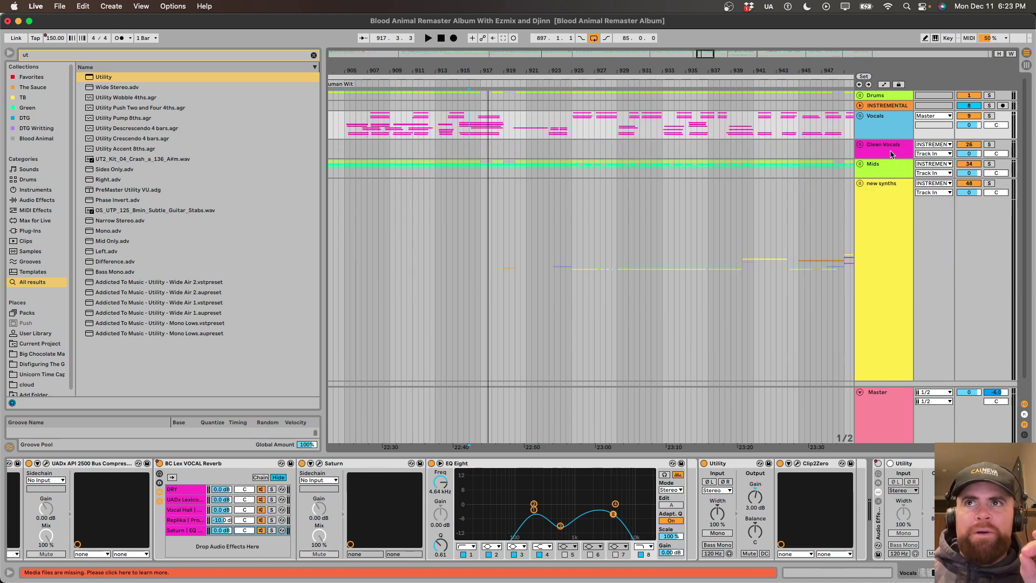
Step through the Vocals, Clean Vocals and Mids groups to show their devices, and return to the INSTRUMENTAL track.
click(885, 409)
click(875, 126)
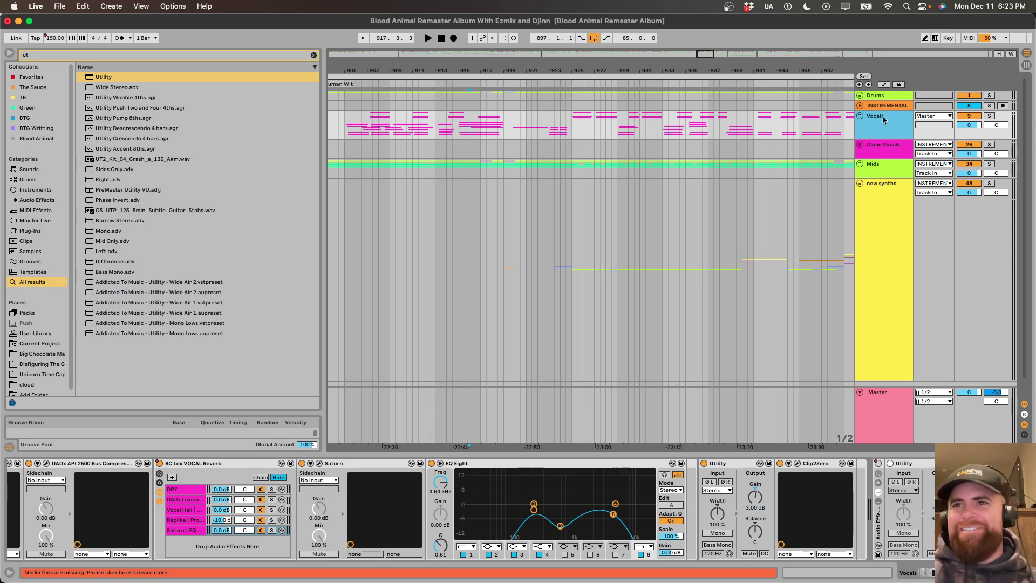
key(Down)
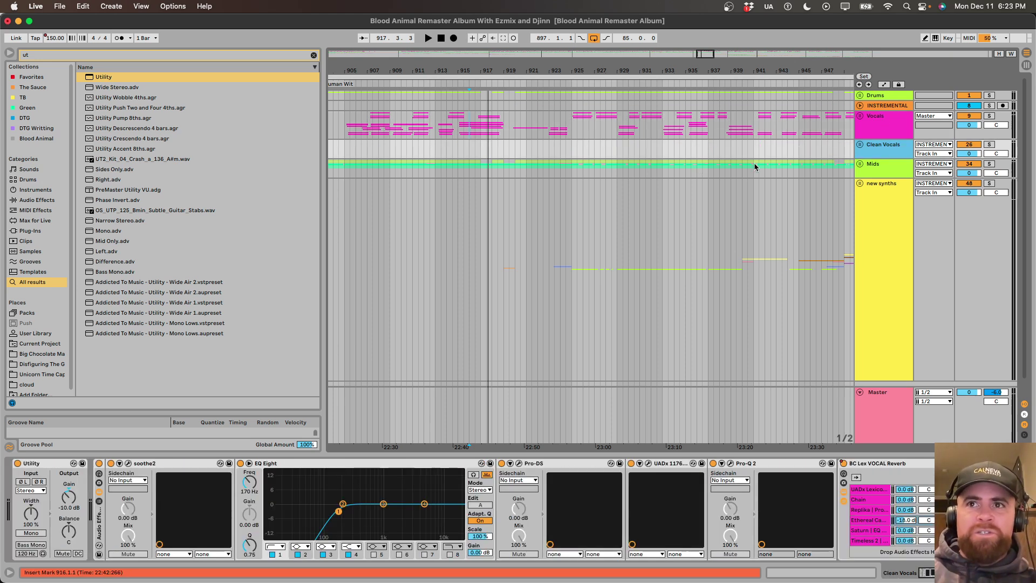
click(898, 166)
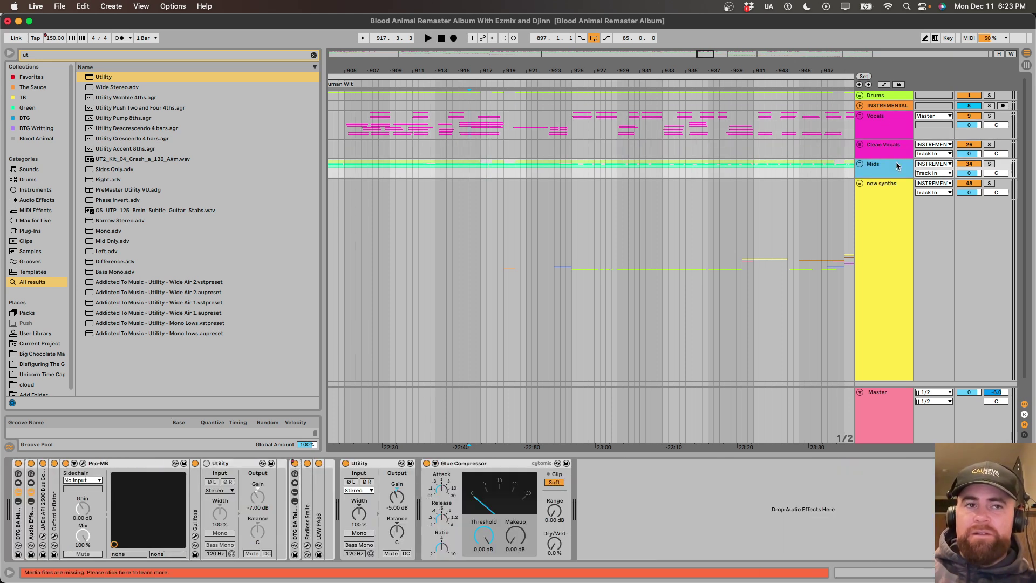
click(889, 107)
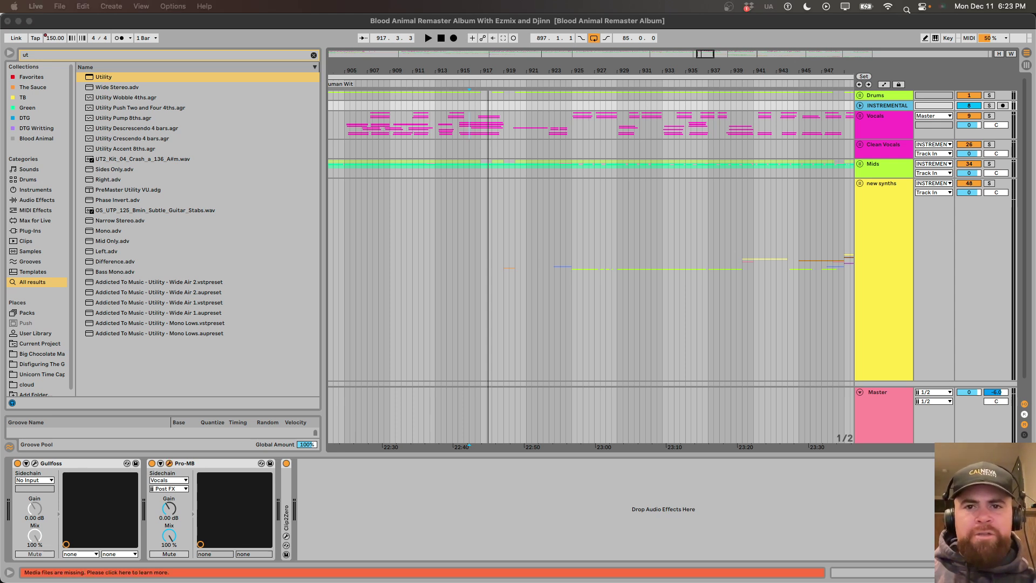
Open the sidechained Pro-MB on the INSTRUMENTAL track, examine its midrange band during playback from bar 916, and close it.
click(170, 463)
drag(533, 53, 544, 76)
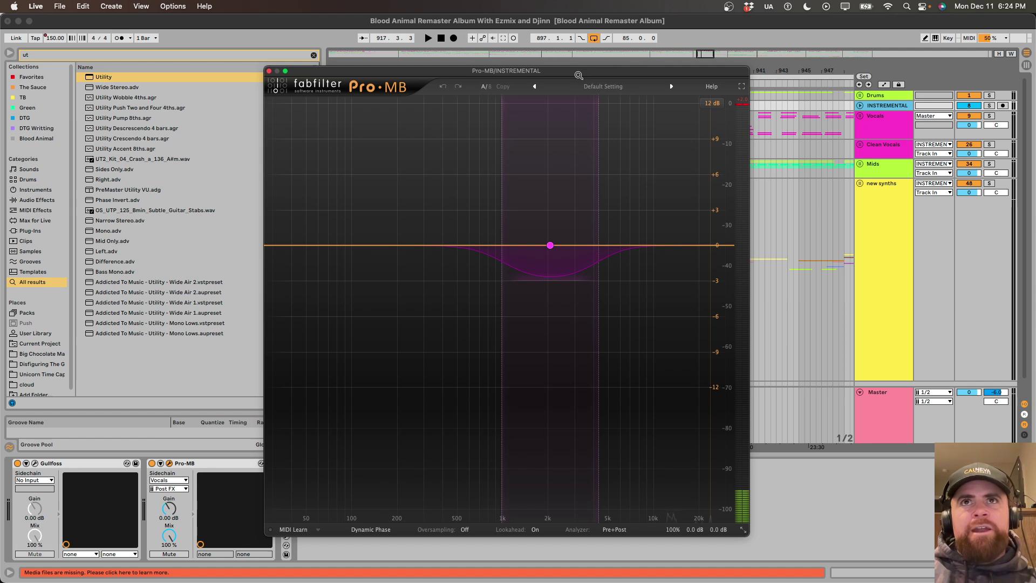
drag(578, 71, 565, 54)
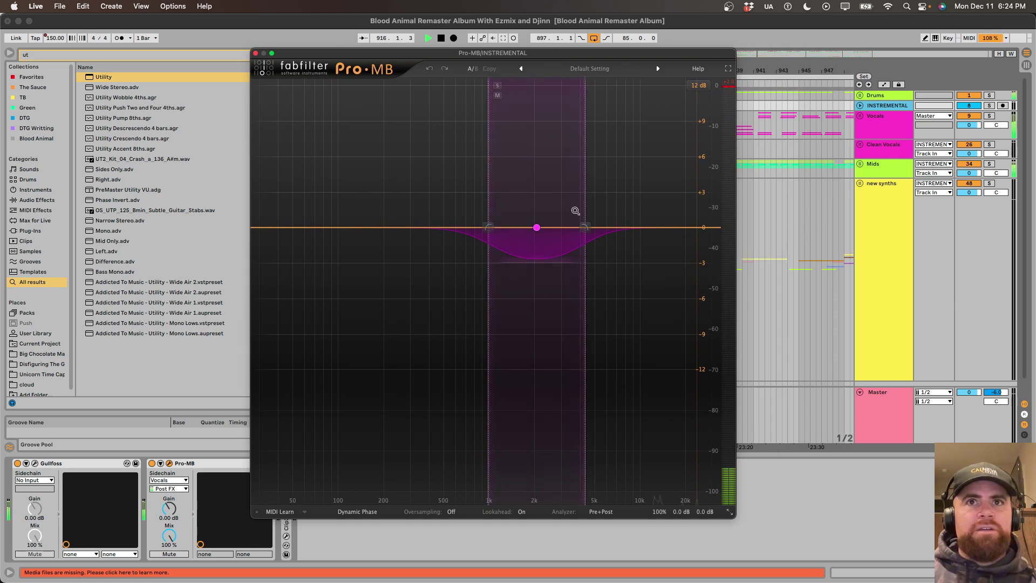
key(space)
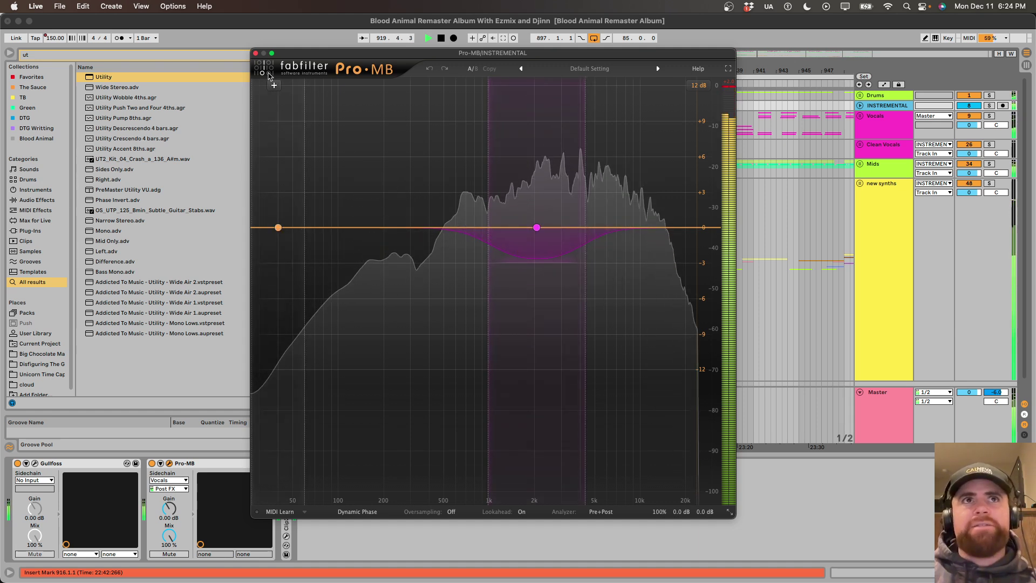
click(256, 53)
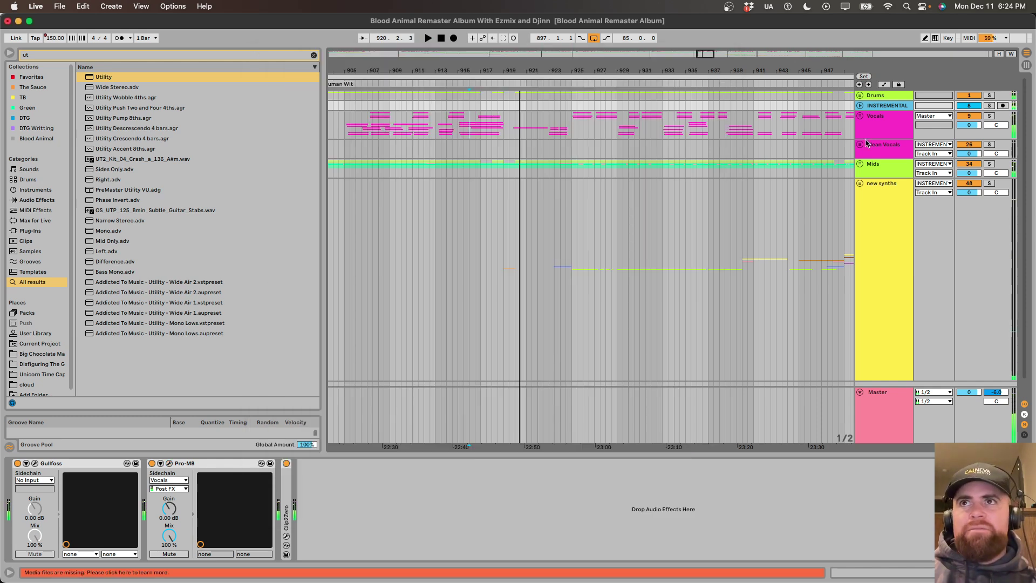
Revisit the Vocals and INSTRUMENTAL device chains, and select the Mids group to show its devices.
click(887, 135)
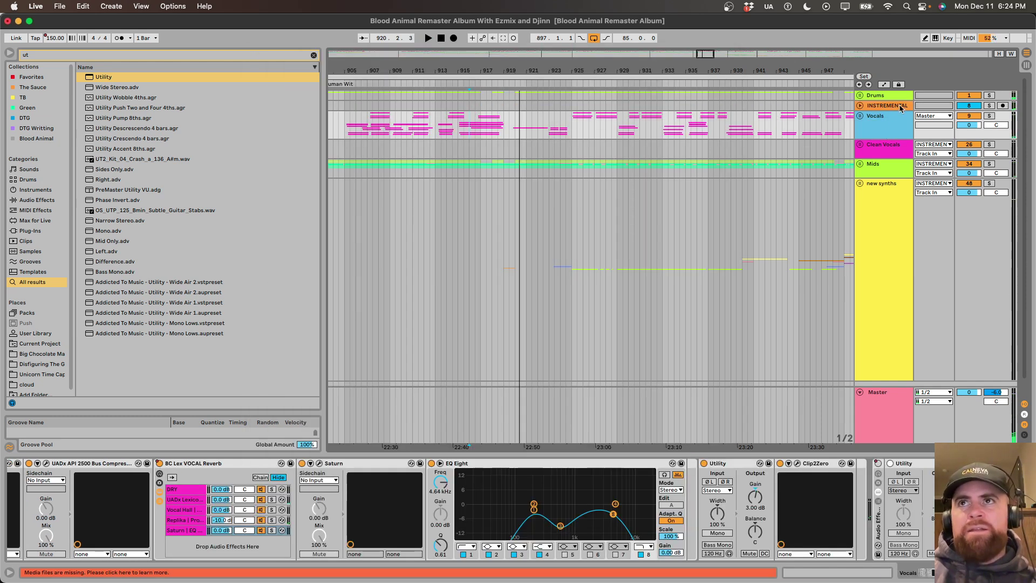
click(900, 108)
click(889, 126)
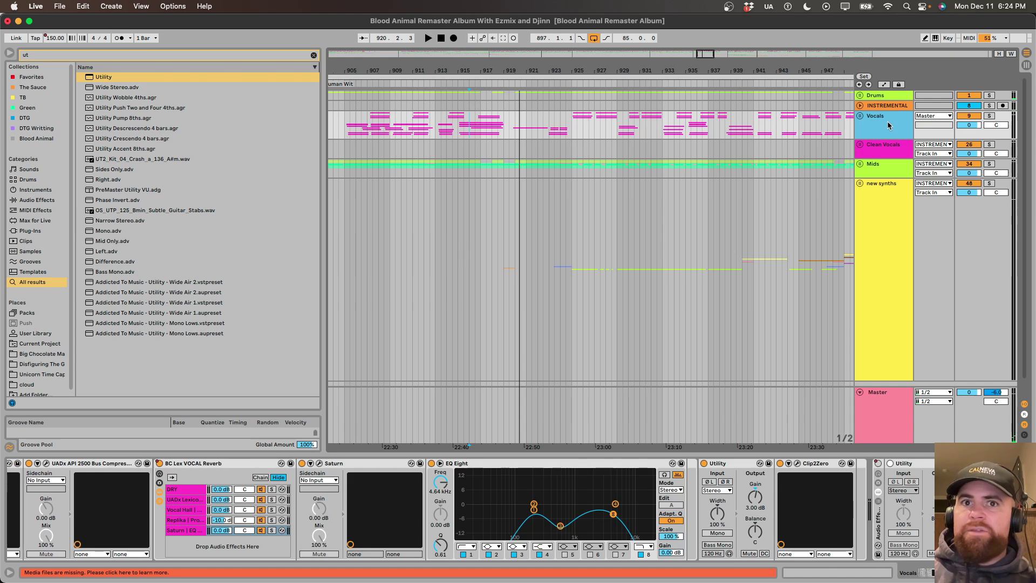
click(880, 172)
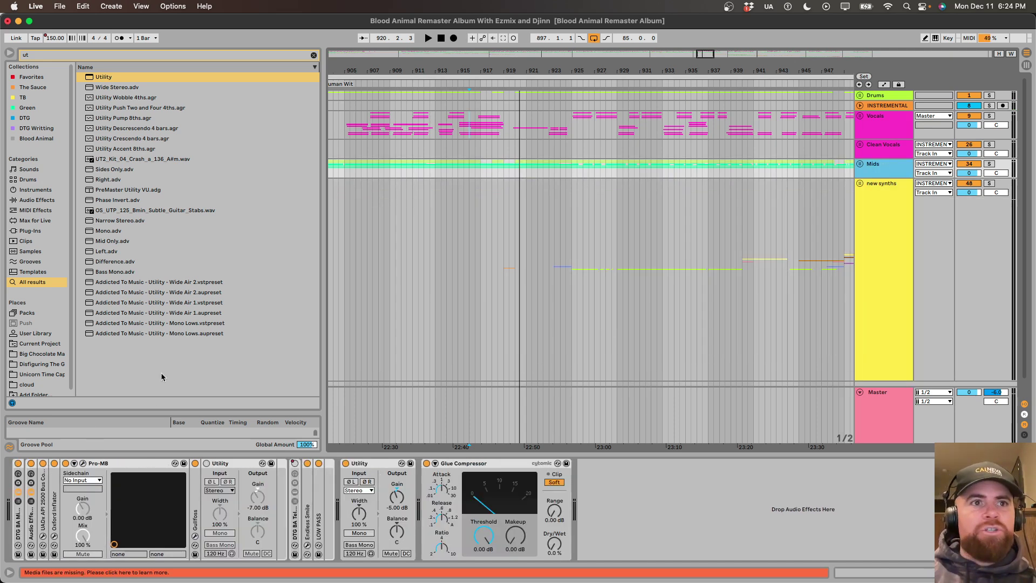
Solo and unfold the Mids group, and audition its GUITASR subgroup soloed from bar 916.
click(989, 163)
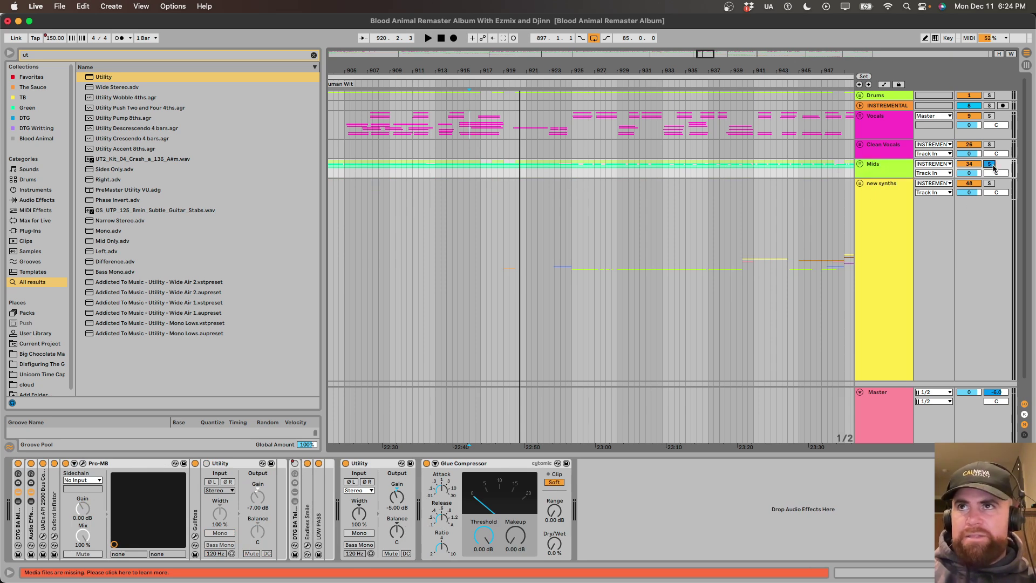
double_click(886, 171)
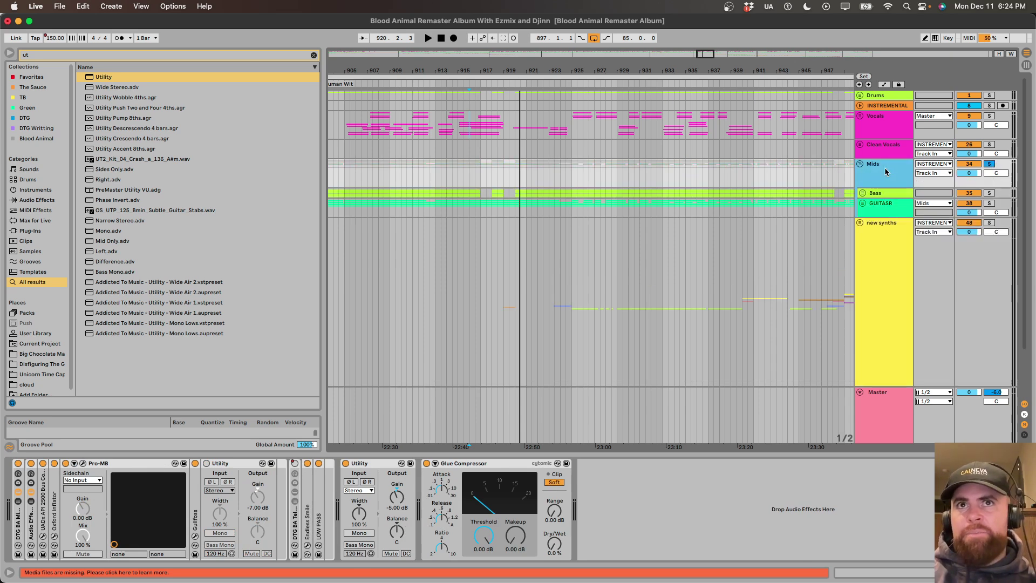
click(875, 206)
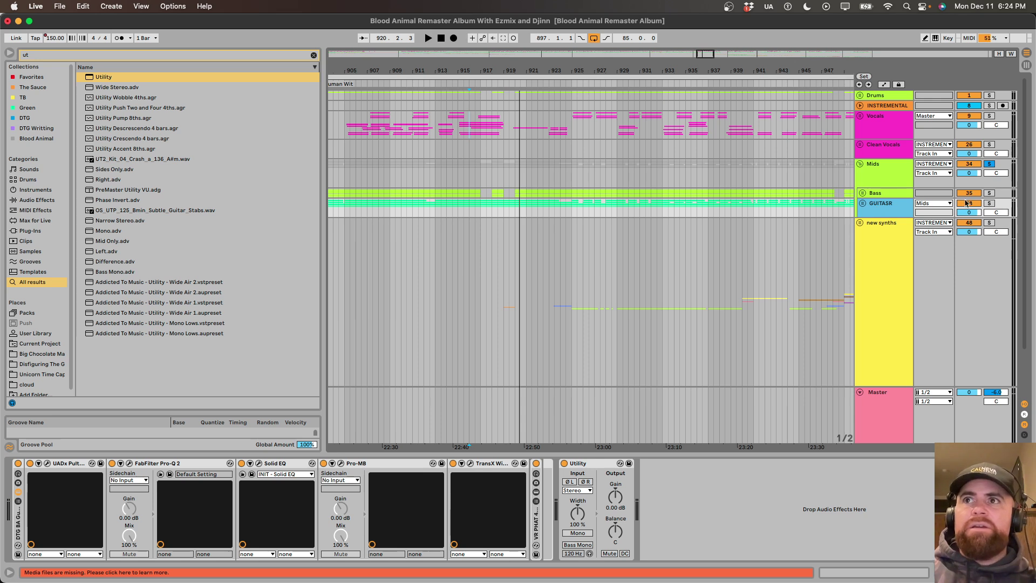
click(990, 204)
key(space)
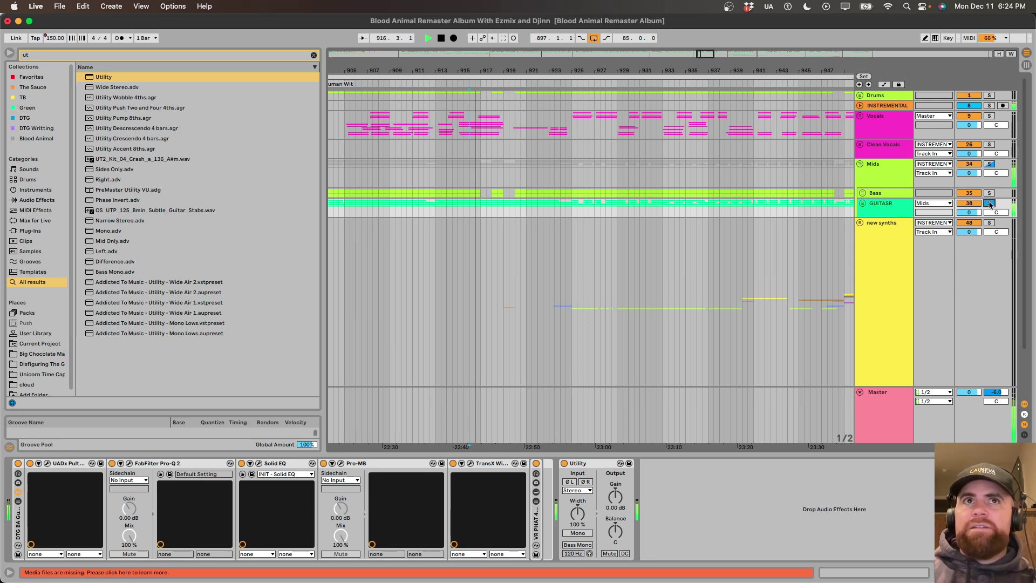
Audition the Bass subgroup soloed, and move the playback start to bar 905.
key(space)
click(990, 193)
key(space)
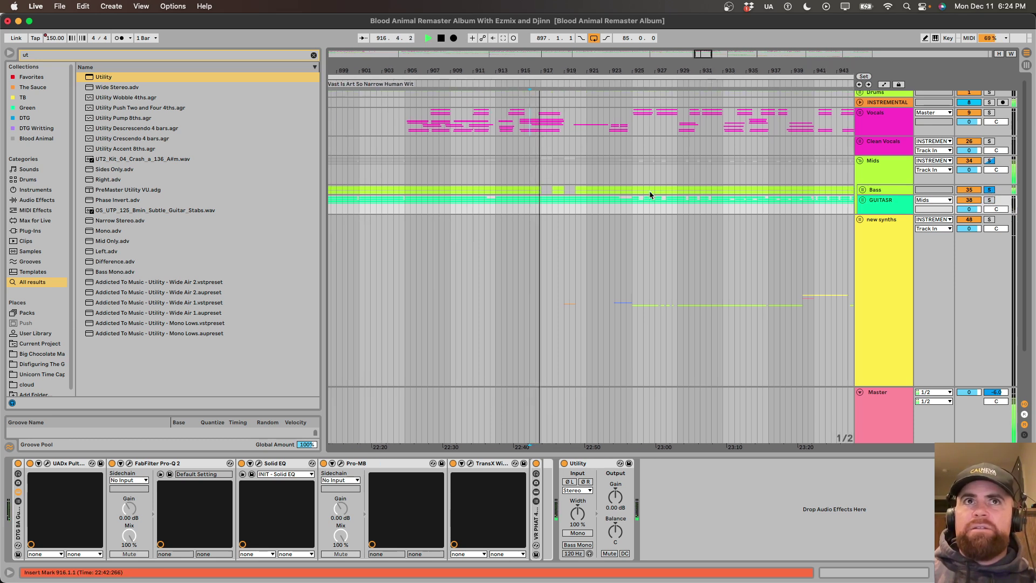
click(432, 176)
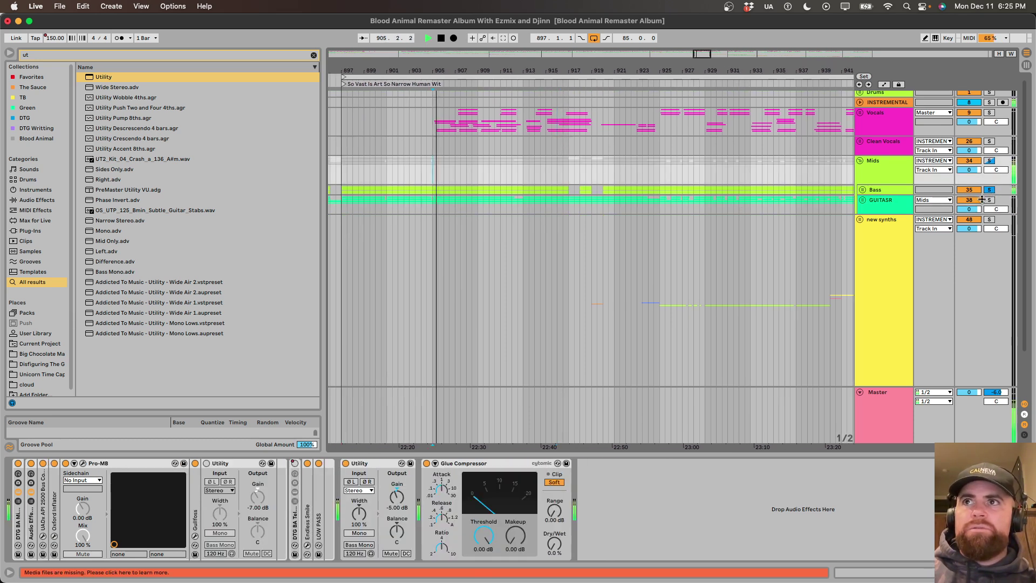
Solo the whole Mids group, listen from bar 905 with the group selected, and stop playback.
click(990, 160)
click(877, 169)
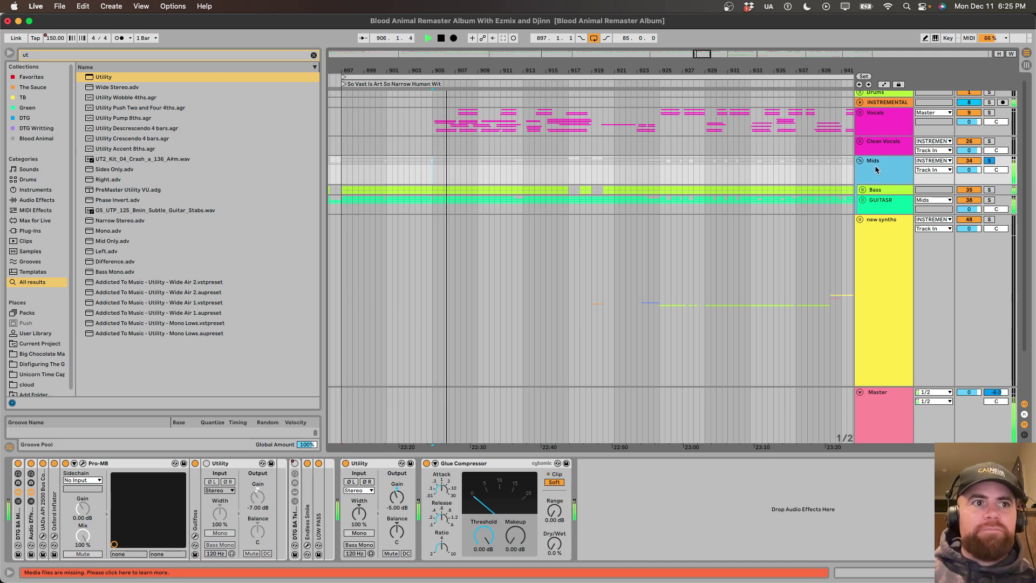
key(space)
Unfold the UADx API 2500 Bus Compressor on the Mids group, open its plug-in window, and watch it during playback from bar 905.
double_click(42, 518)
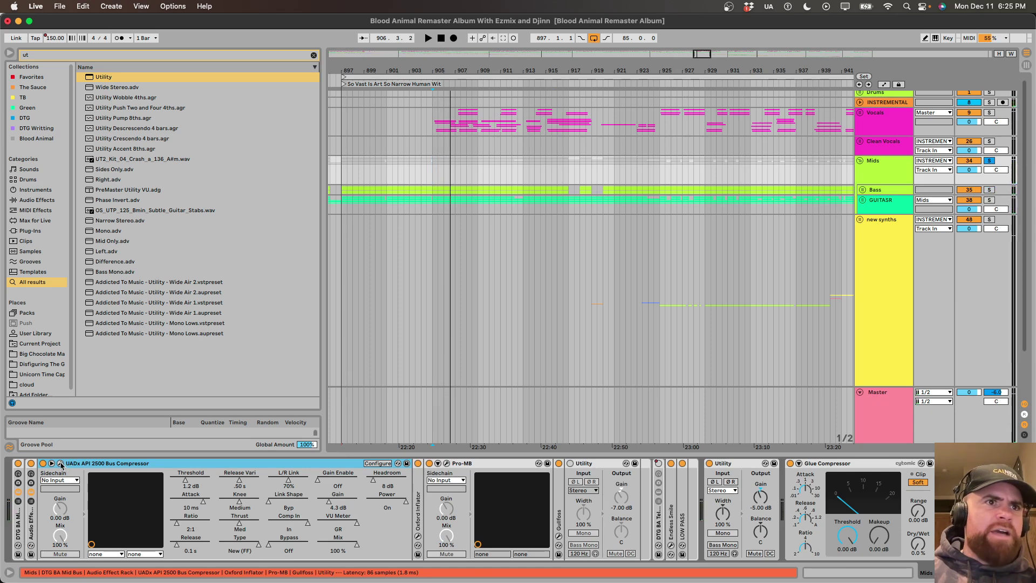
key(space)
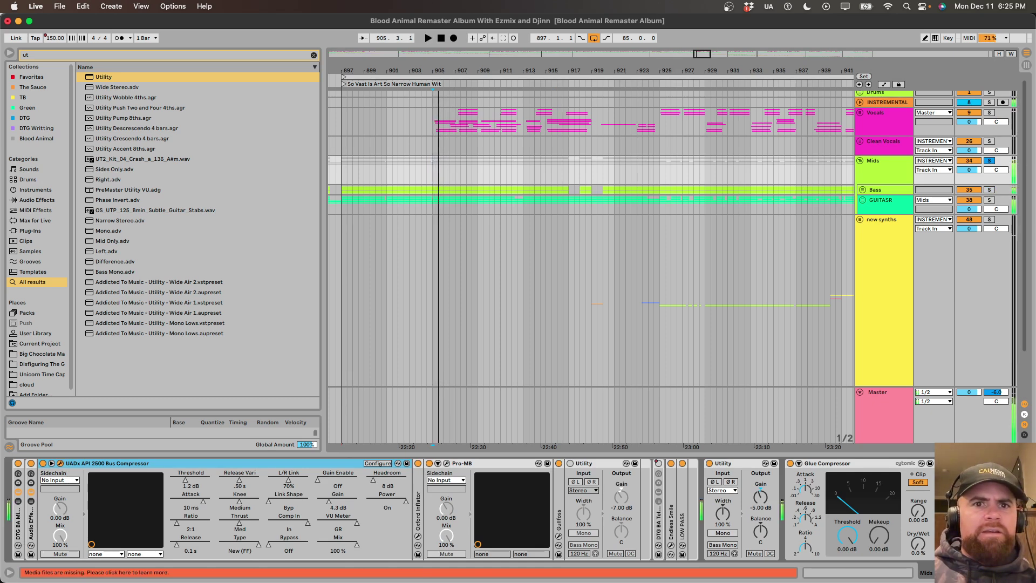
click(60, 463)
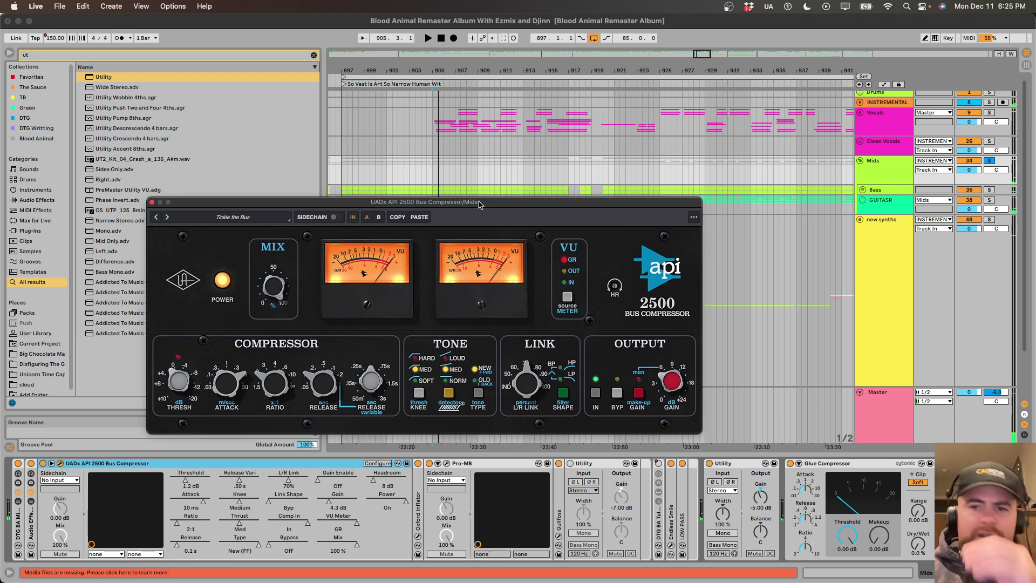
key(space)
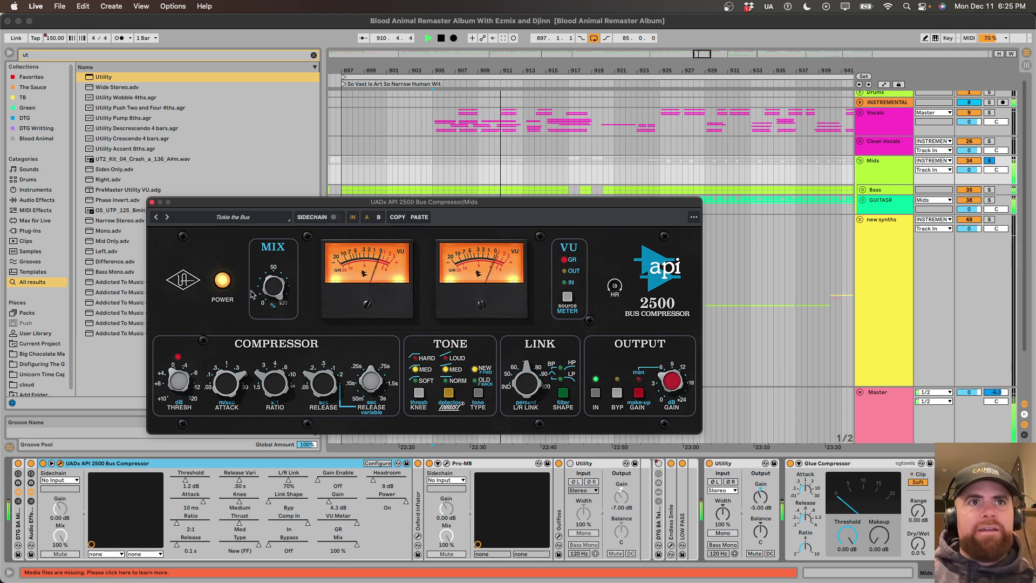
Compare the Mids with the API 2500 powered off and on, replaying from bar 905, stop playback, and close its window.
click(224, 282)
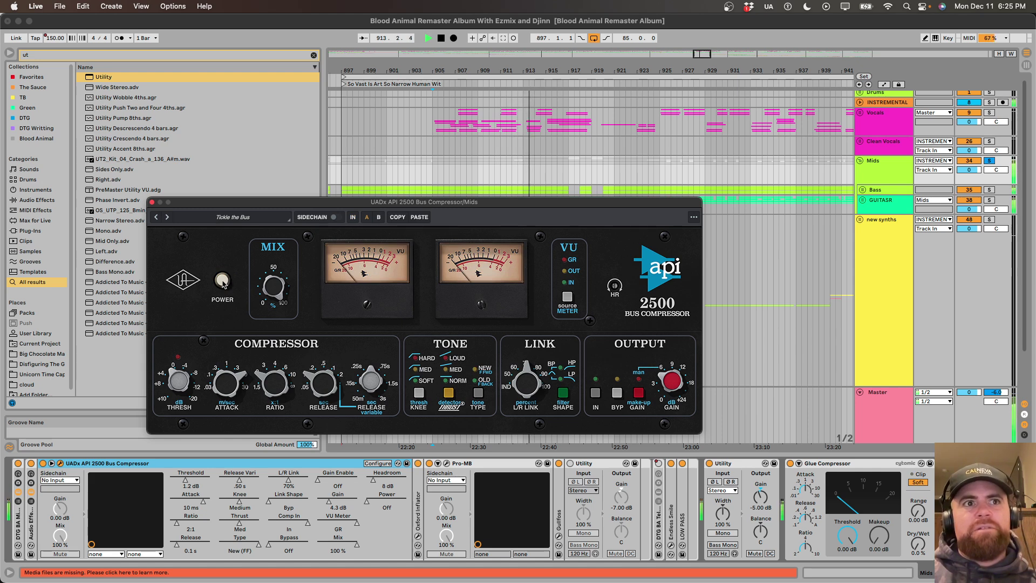
click(223, 282)
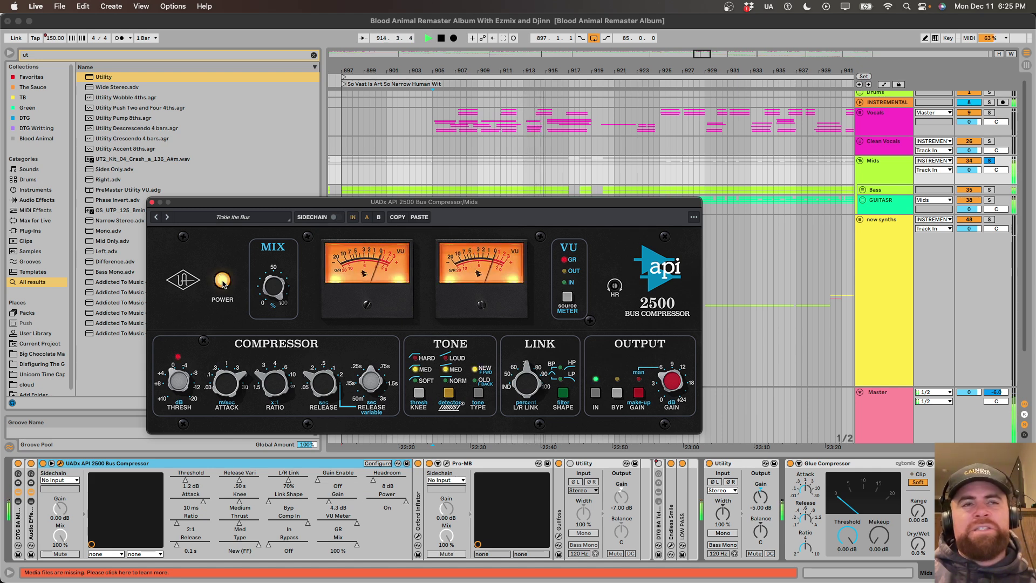
click(435, 70)
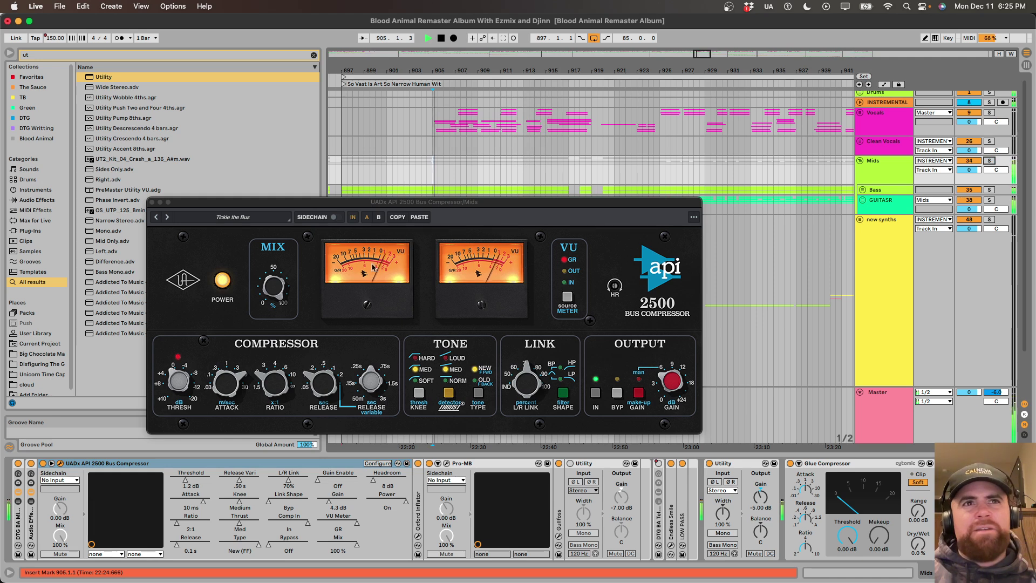
click(222, 281)
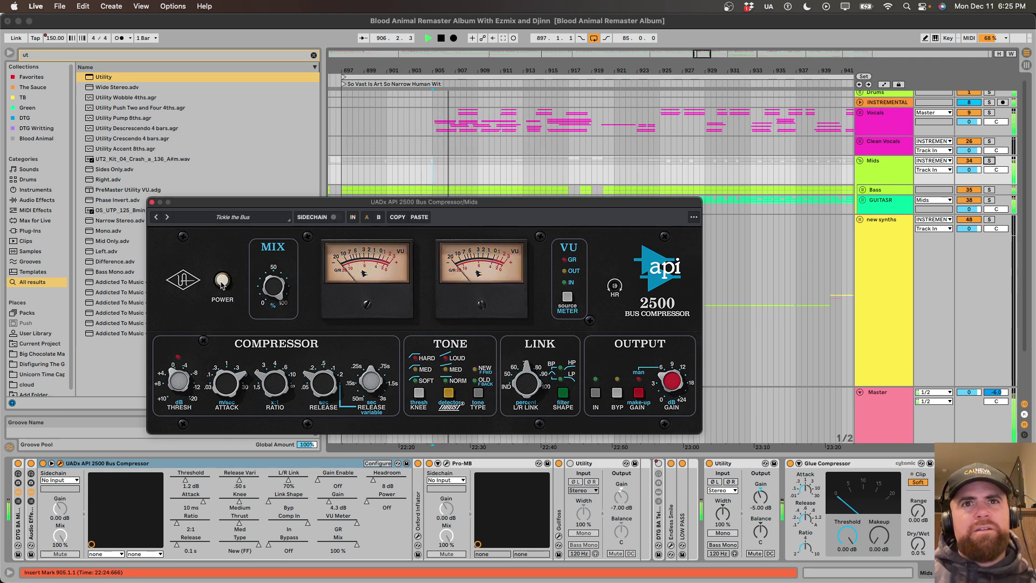
click(221, 284)
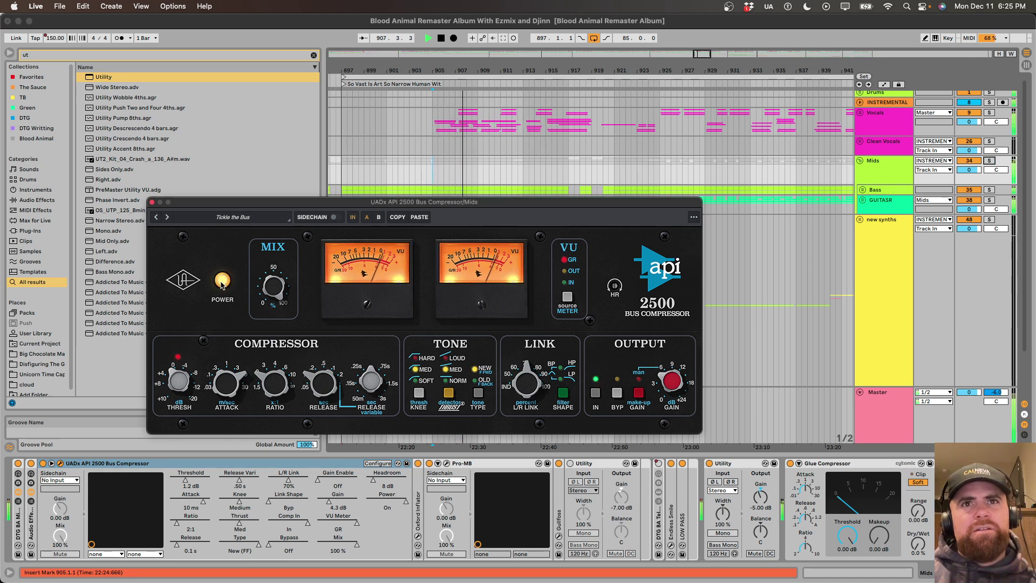
key(space)
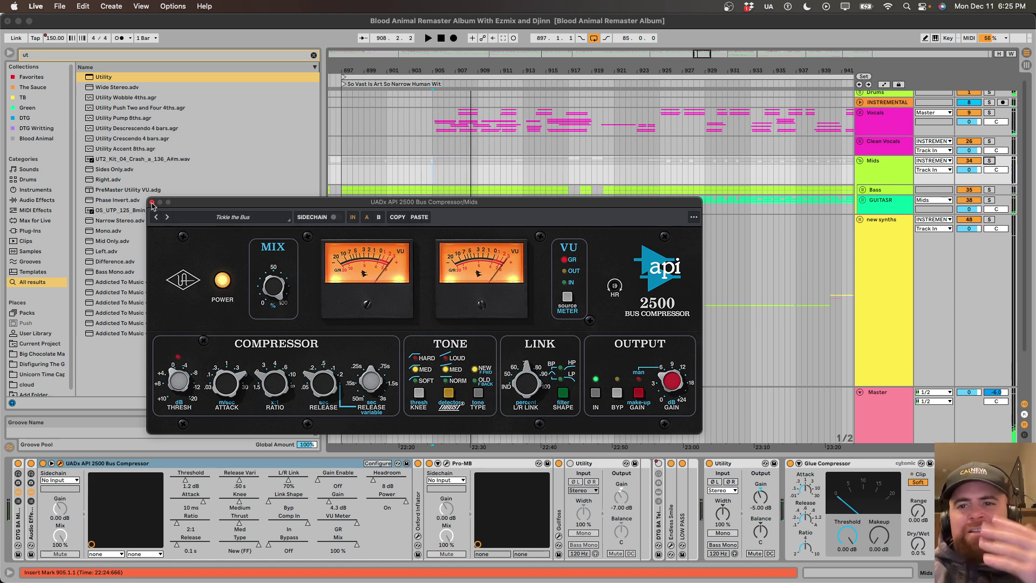
click(152, 202)
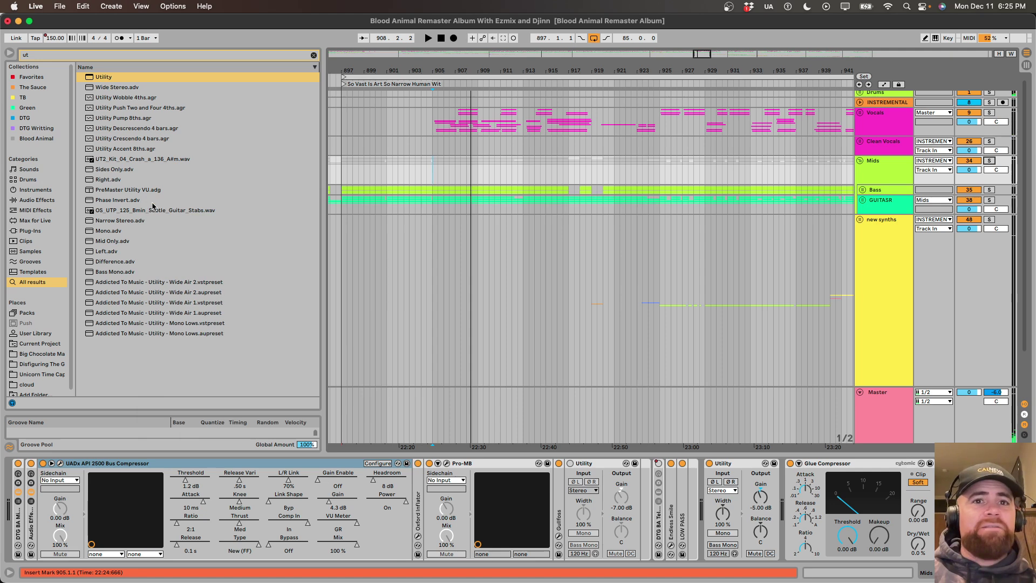
Open the Oxford Inflator on the Mids group, watch it during playback from bar 905, and close its window.
click(419, 537)
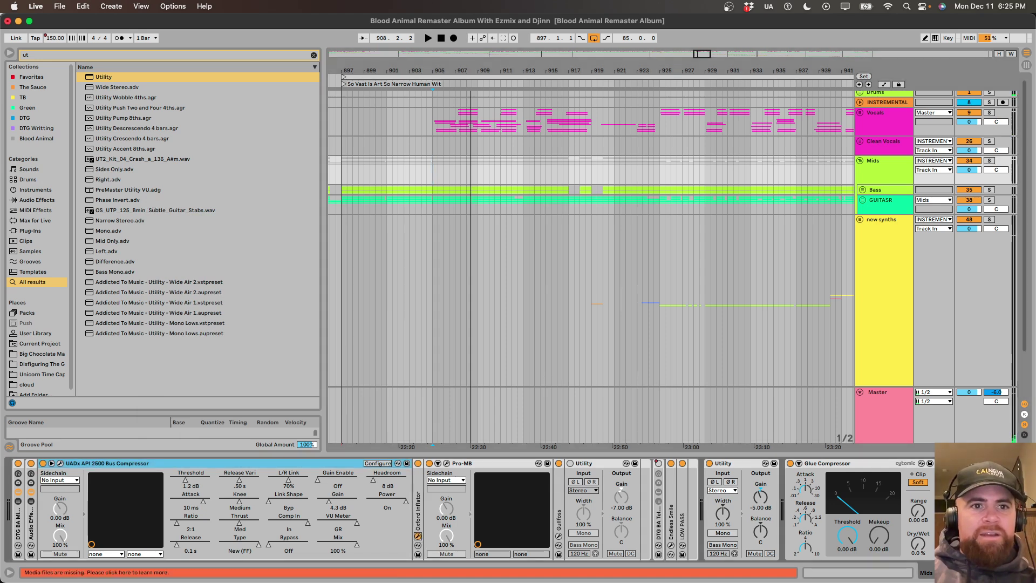
key(space)
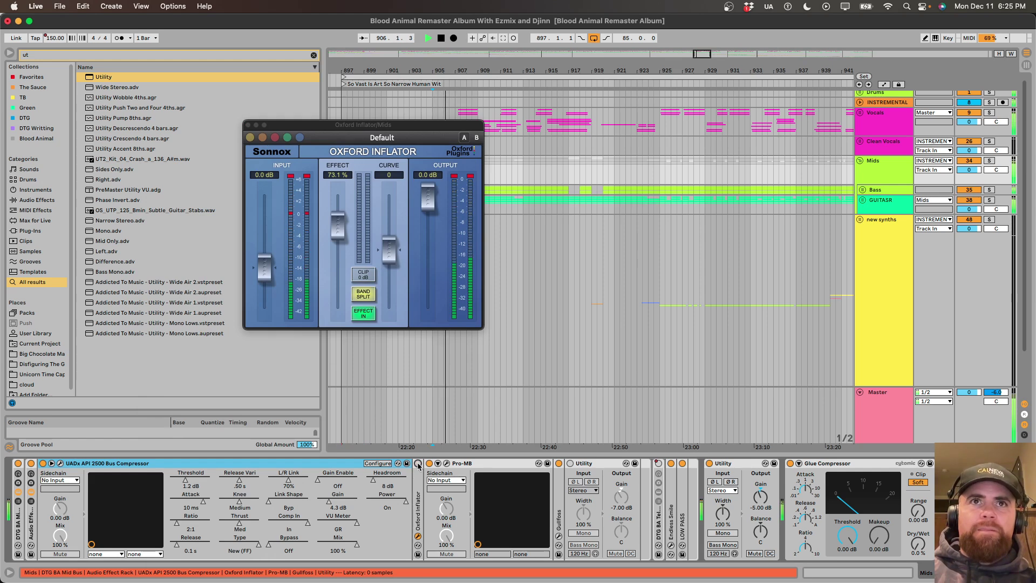
click(247, 126)
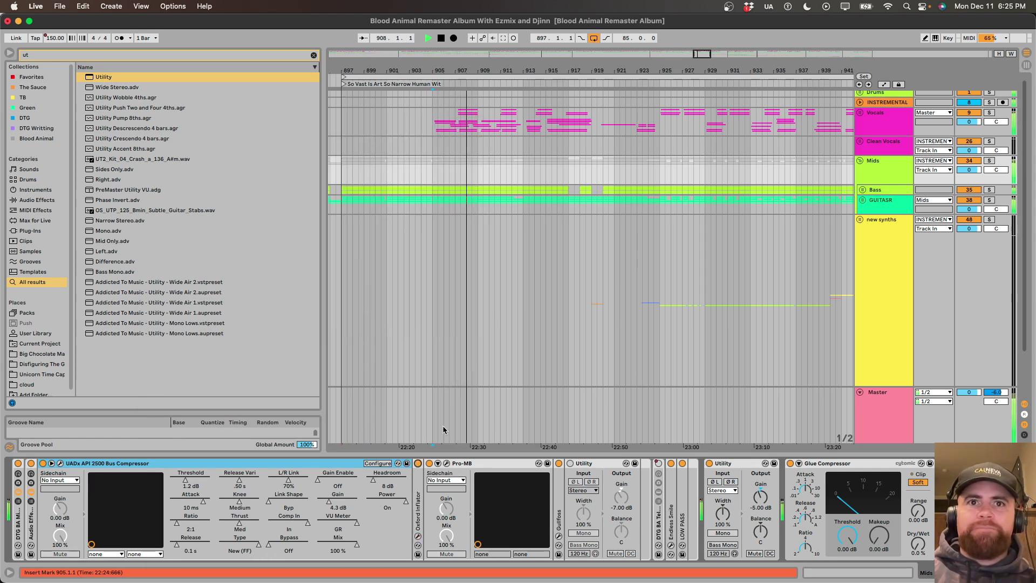
Open the Pro-MB on the Mids group, watch its band react during playback, and close its window.
click(438, 463)
mouse_move(329, 218)
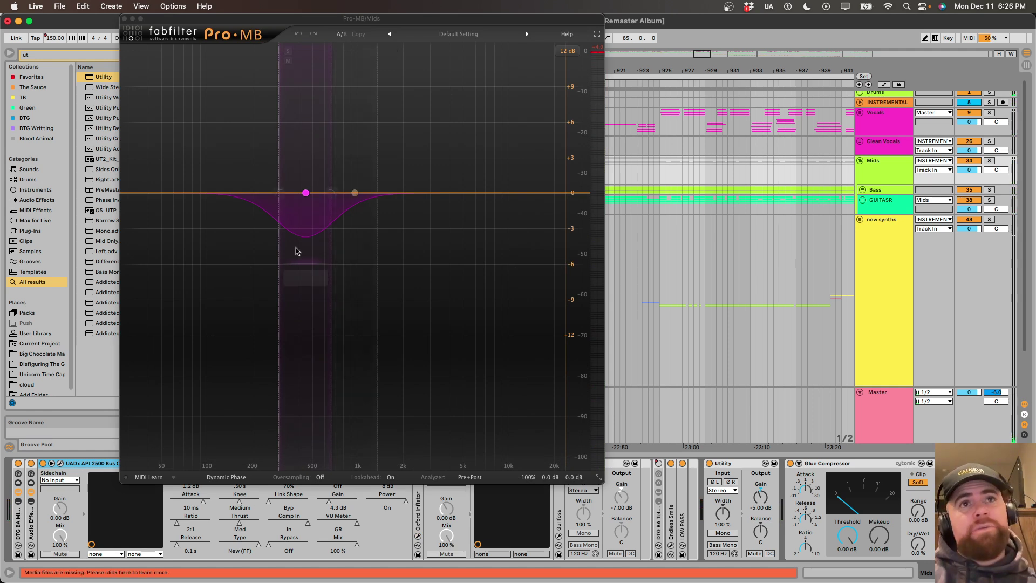
key(space)
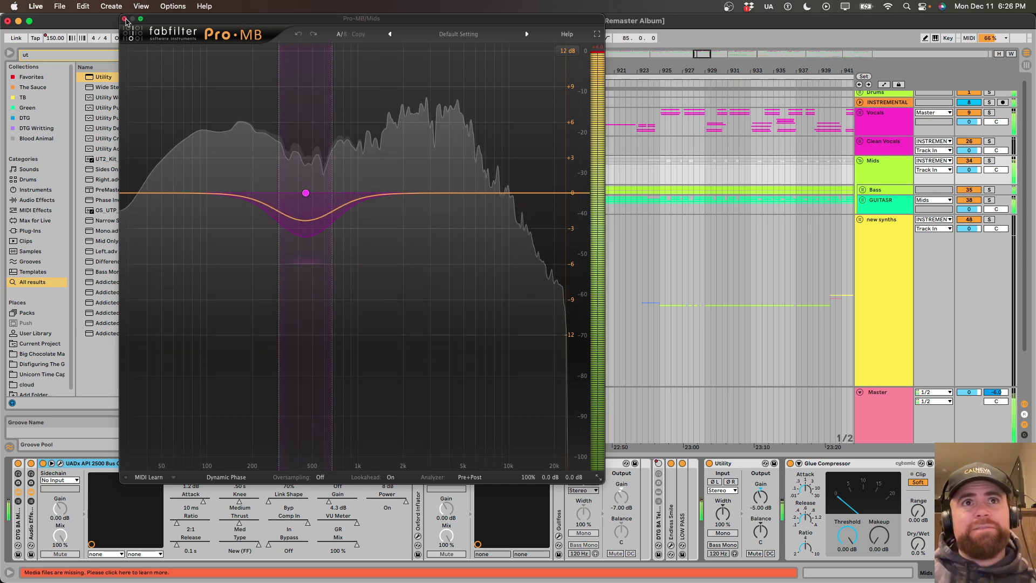
click(124, 19)
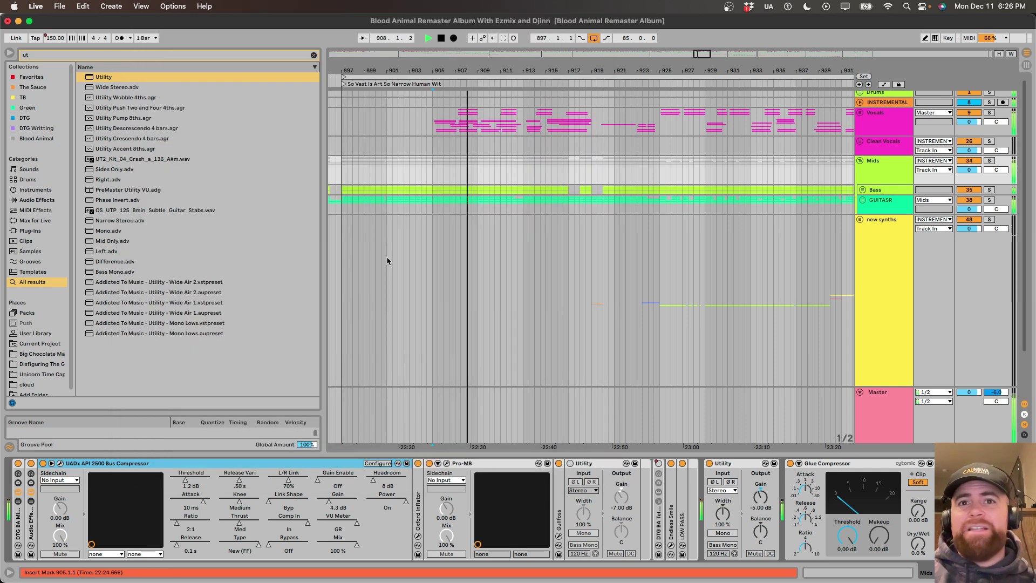
Open Gullfoss on the Mids group, watch its EQ curve during playback, close its window, and stop playback.
click(559, 536)
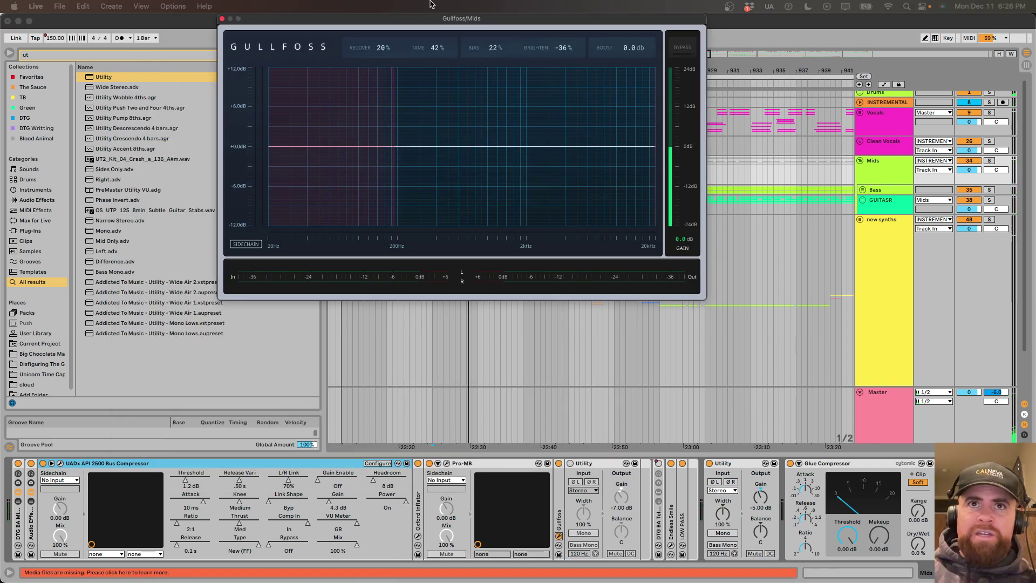
key(space)
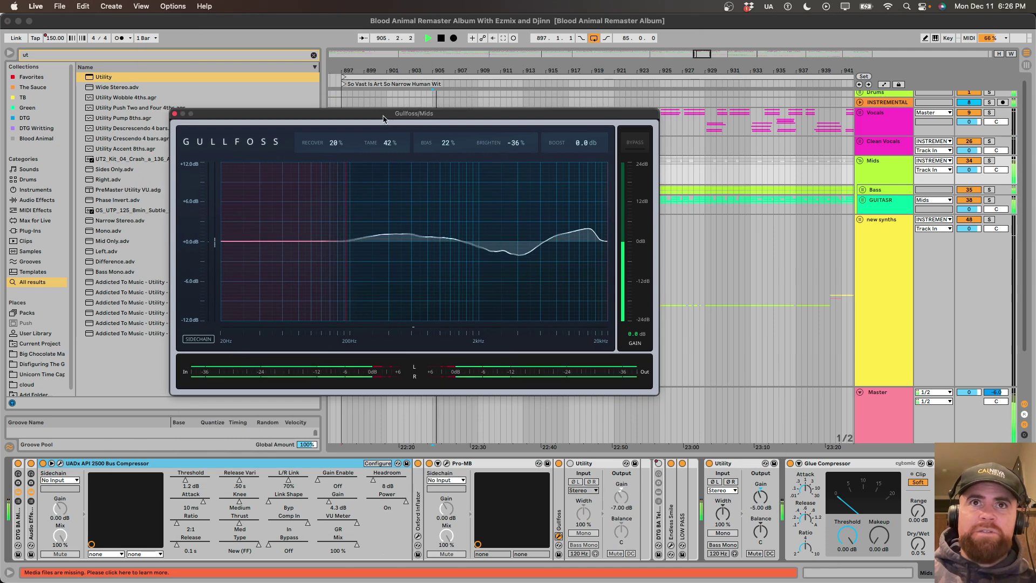
click(174, 114)
key(space)
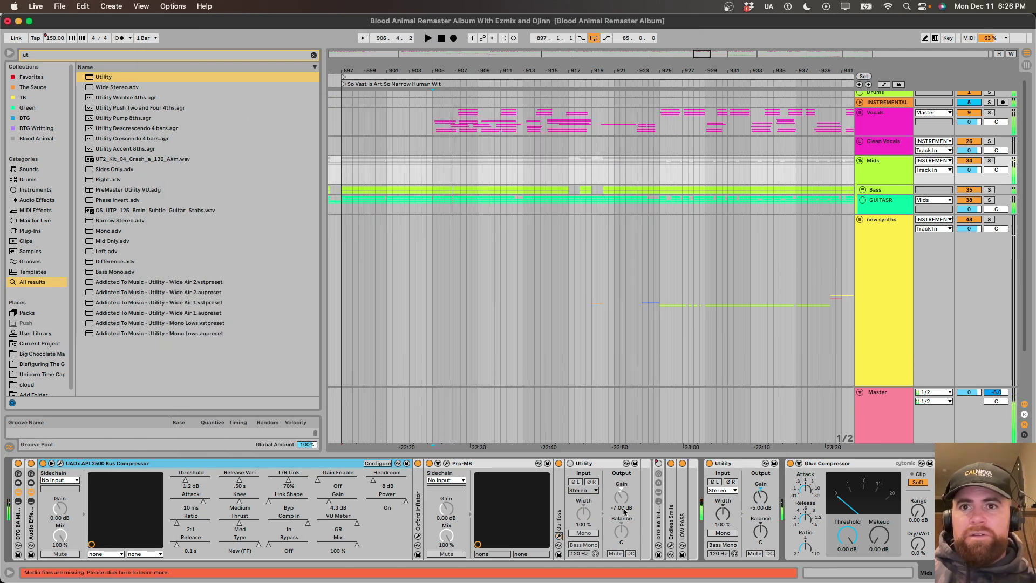
Unfold the DTG BA Telephone Effect rack on the Mids group and show the group's automation lanes.
double_click(659, 523)
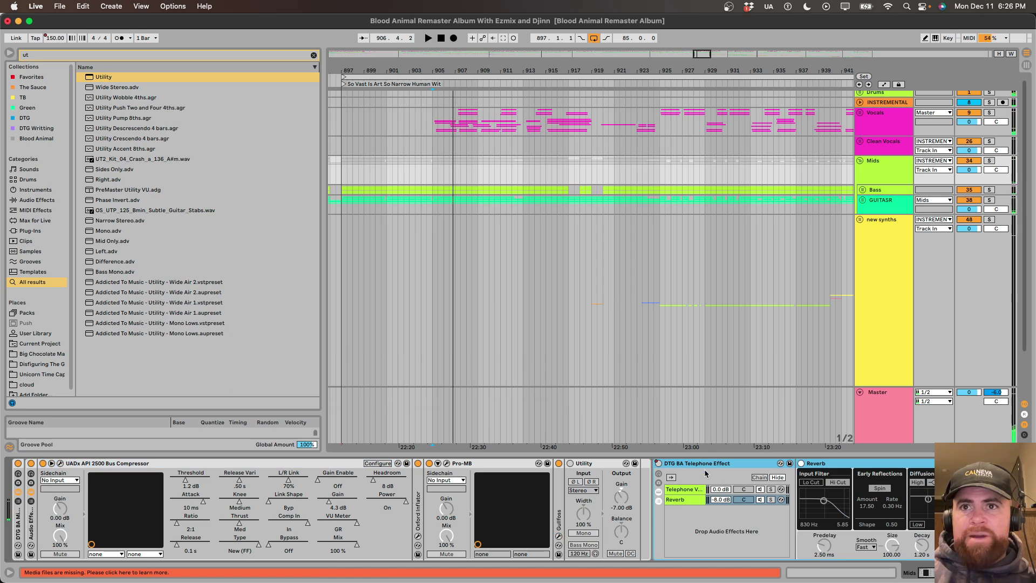
scroll(653, 358, right, 2)
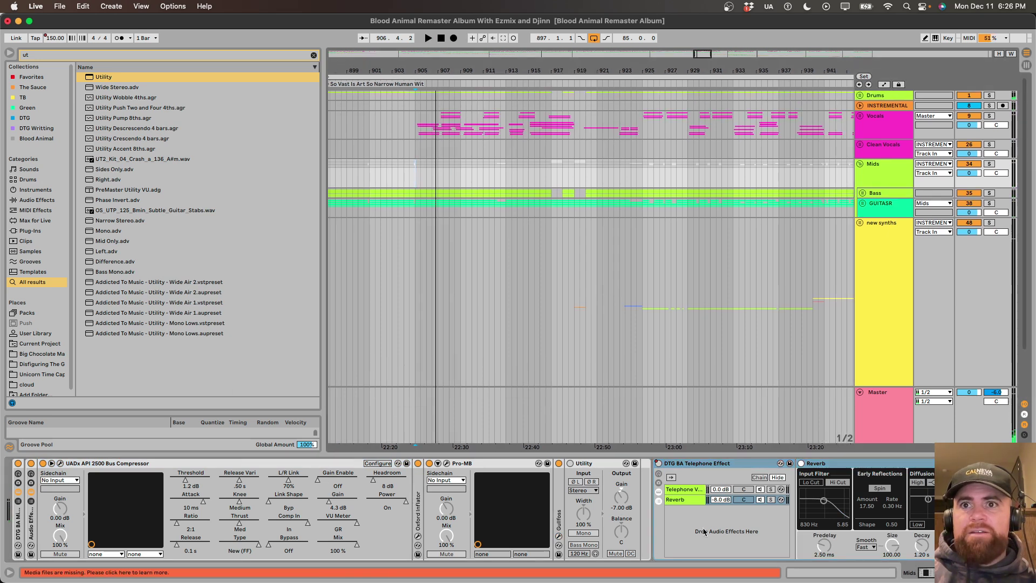
scroll(703, 532, right, 5)
scroll(703, 532, right, 2)
click(882, 180)
key(a)
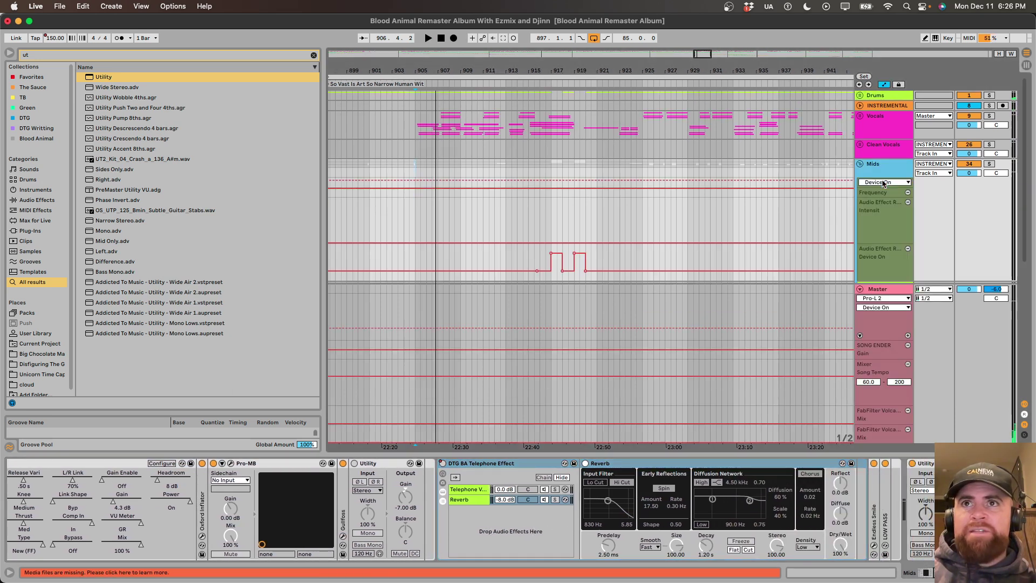
Loop bar 917, the first section where the Mids rack is automated on, and play it with the Mids group soloed.
click(551, 232)
key(space)
drag(551, 231, 560, 232)
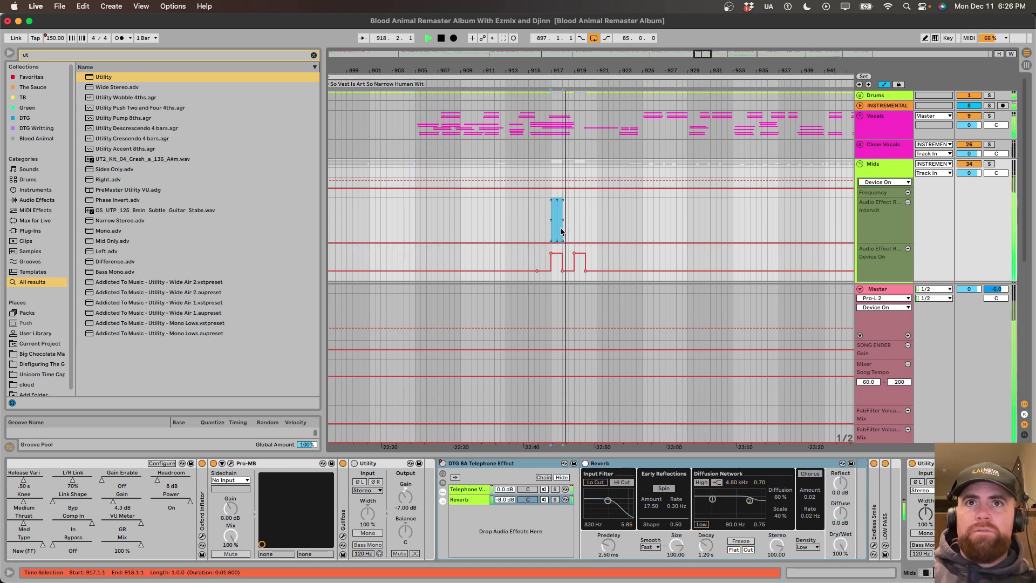
key(super+l)
click(989, 164)
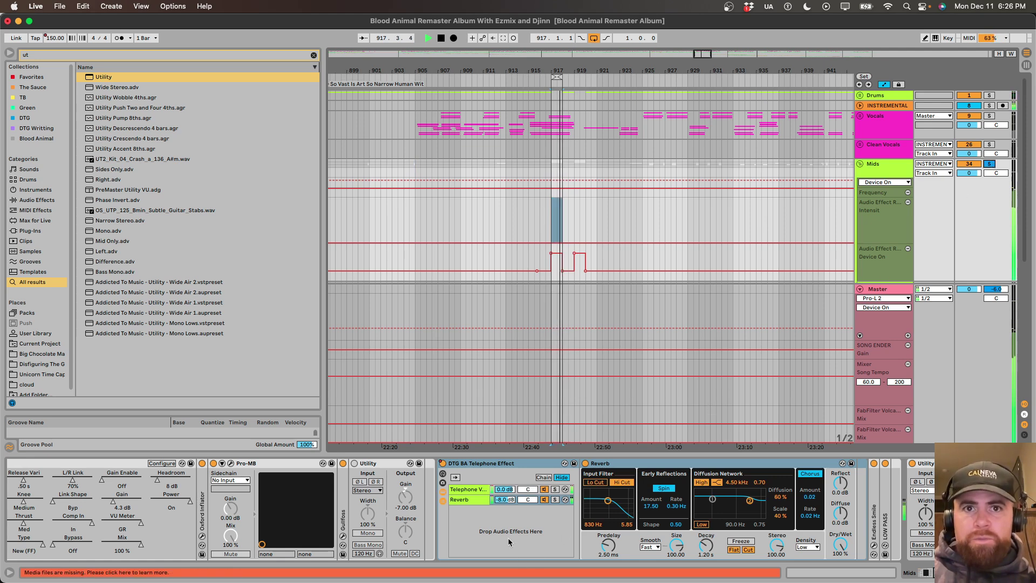
key(space)
Audition the telephone rack's Reverb and Telephone Vocal chains soloed in turn, clear the solos, and fold the rack.
scroll(508, 538, right, 3)
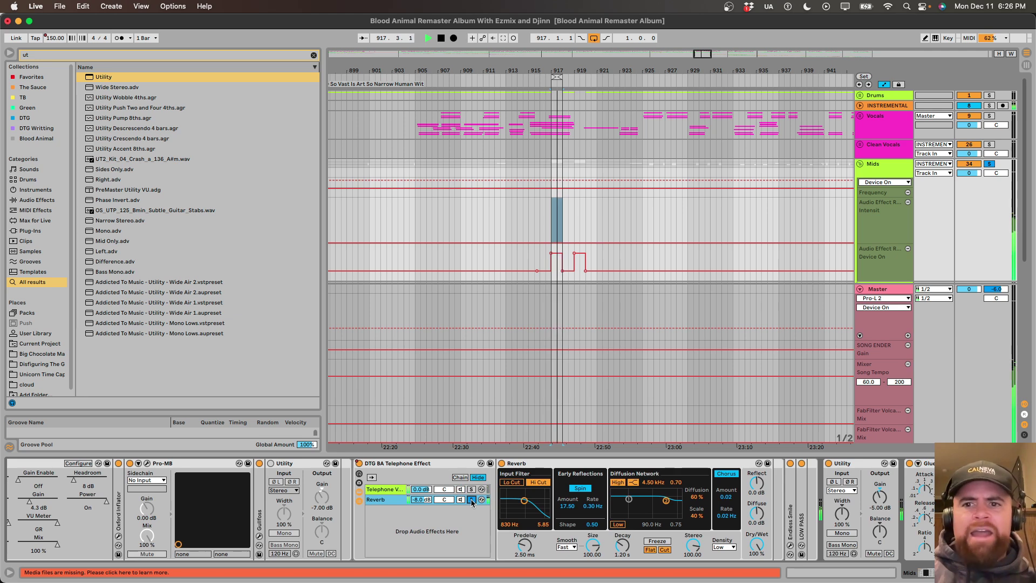
click(471, 489)
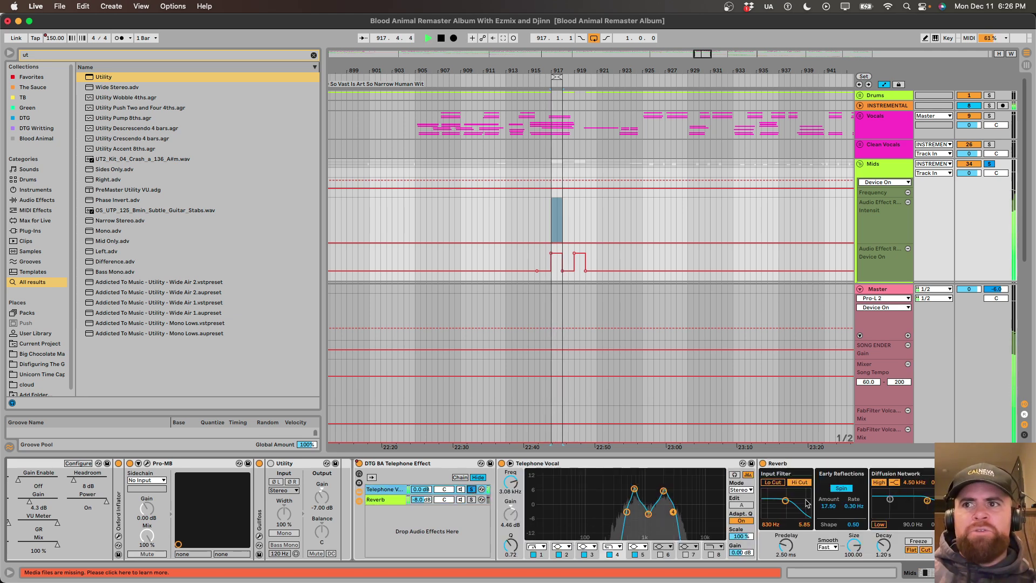
click(471, 489)
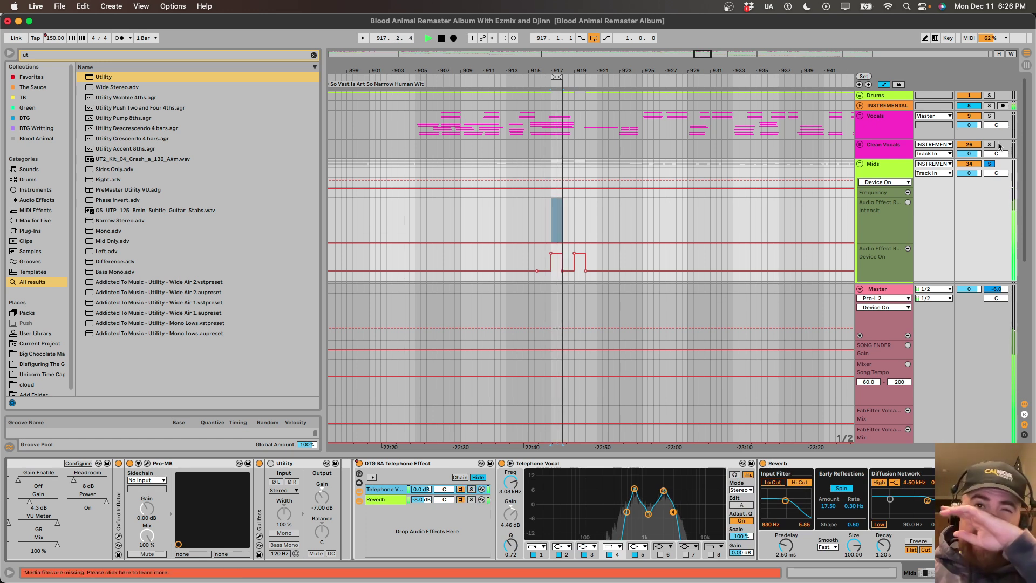
double_click(387, 464)
Open Endless Smile, sweep its Intensity up to 44% and 63% and back to 0% during playback, and close its window.
click(375, 517)
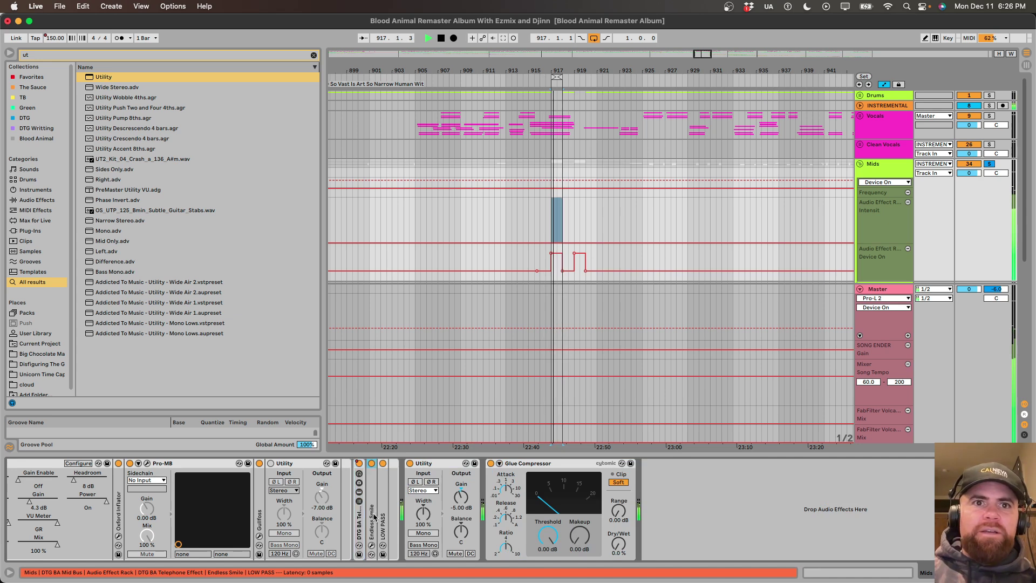
click(373, 546)
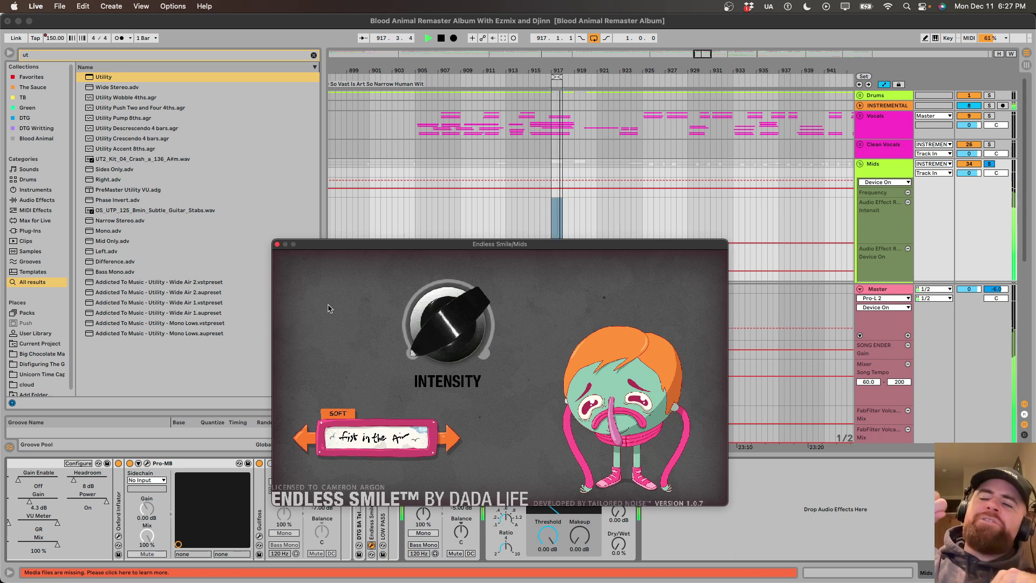
drag(458, 319, 460, 261)
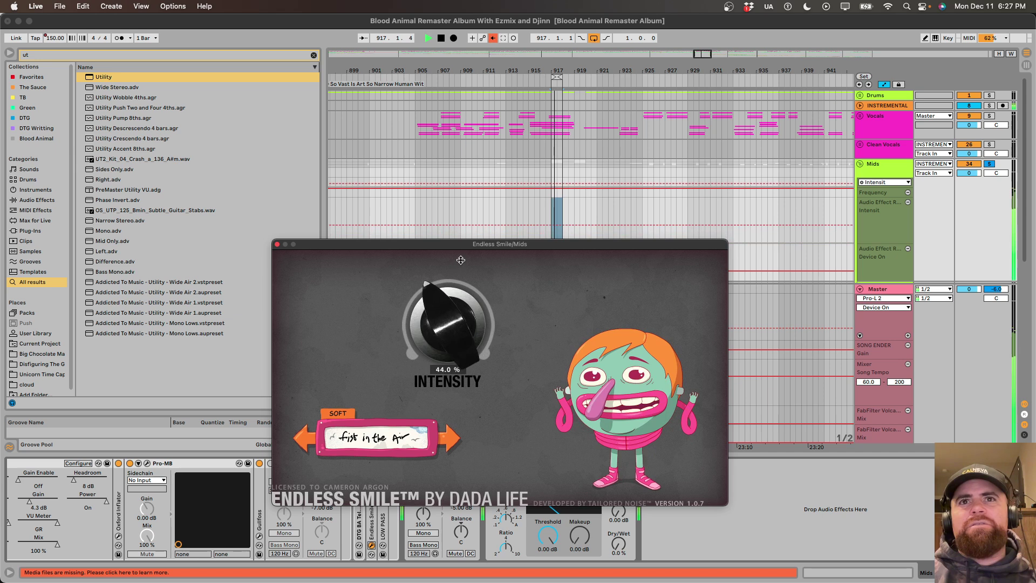
drag(463, 362, 464, 335)
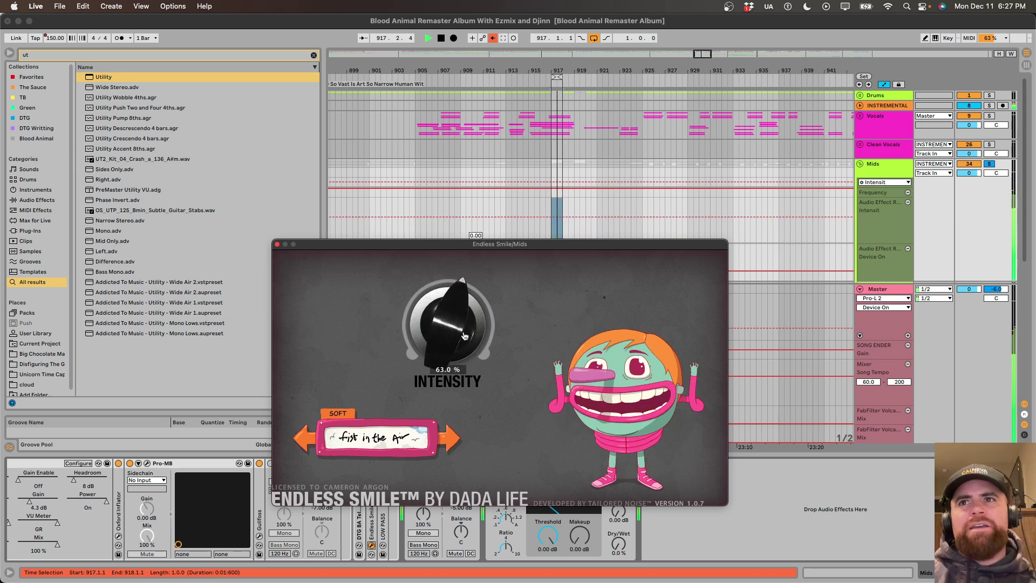
drag(456, 328, 340, 308)
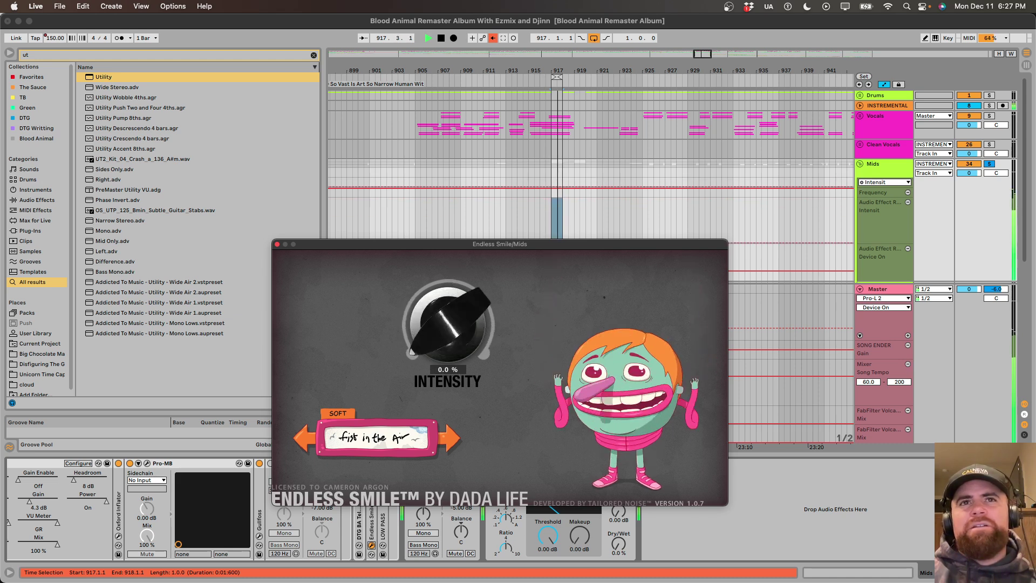
click(277, 245)
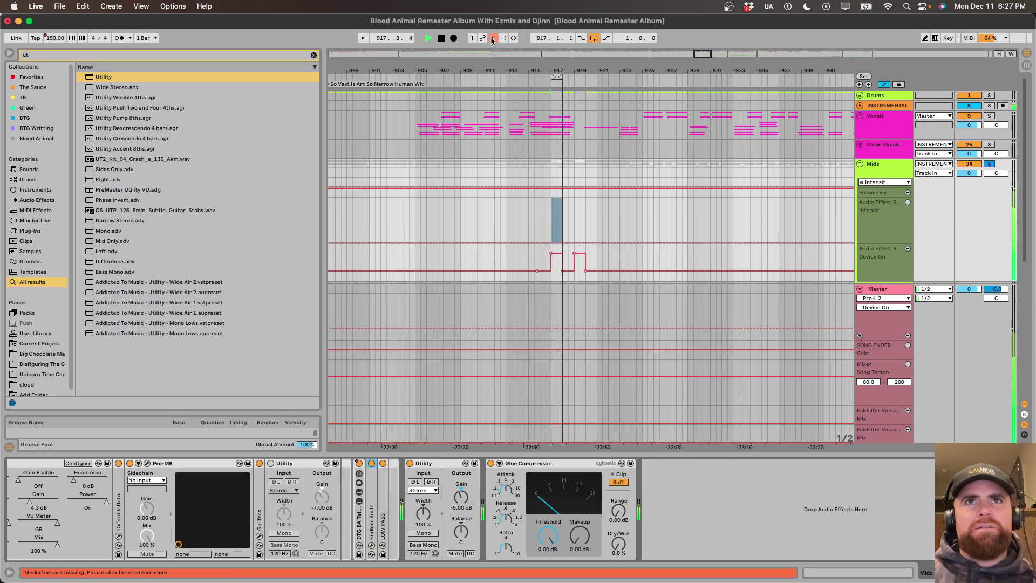
Unfold the LOW PASS filter to examine its settings, fold it again, and select the Utility that follows it.
double_click(384, 521)
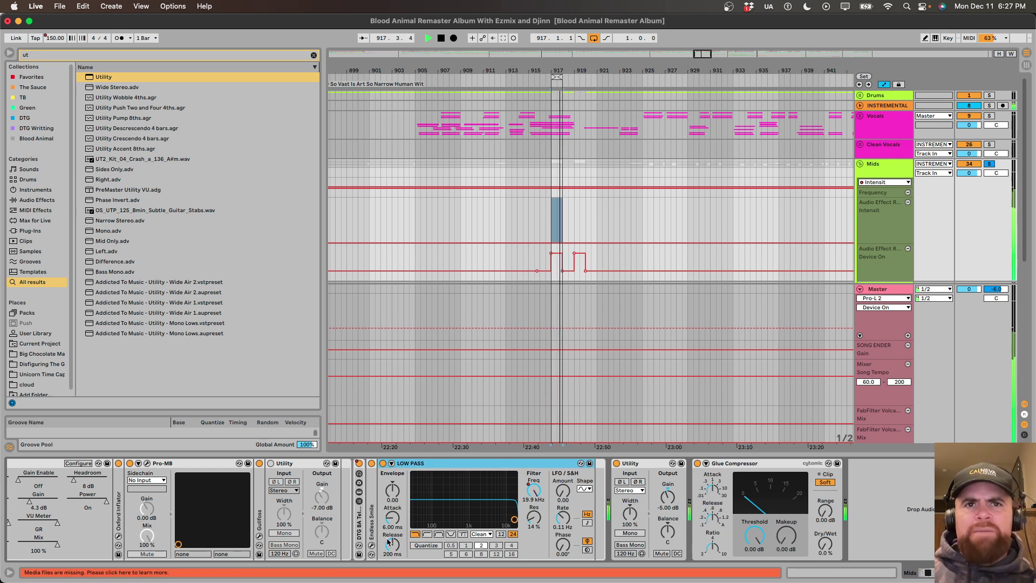
double_click(414, 465)
click(435, 464)
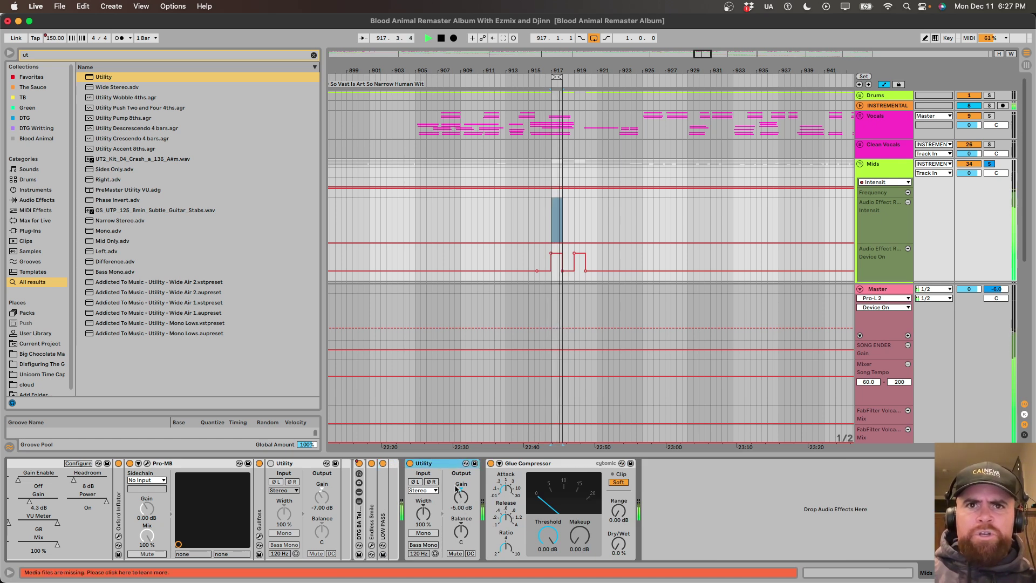
Play the Mids from bar 908, switch to Session View, and compare the Mids level with the Glue Compressor off and on.
click(530, 465)
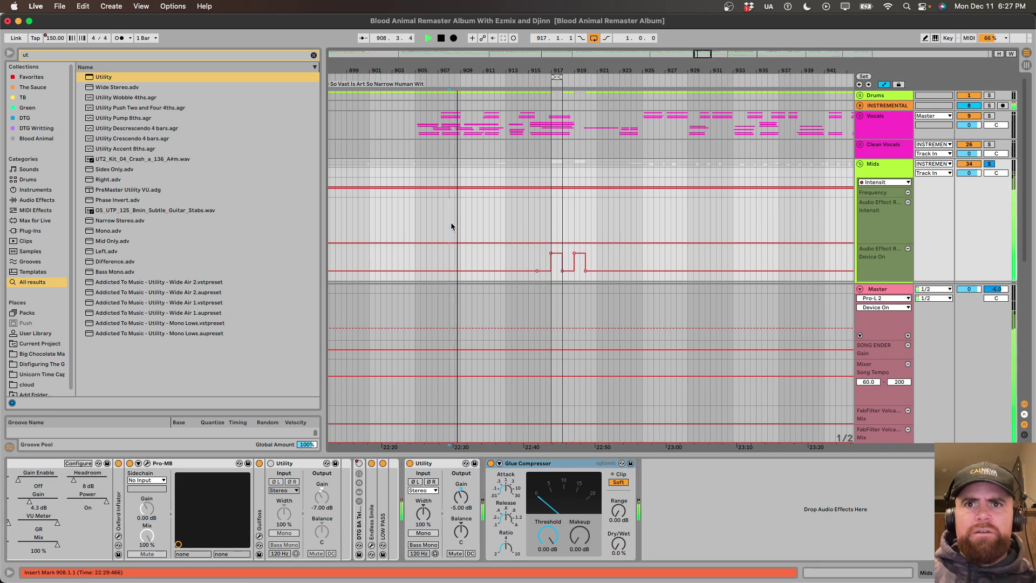
key(Tab)
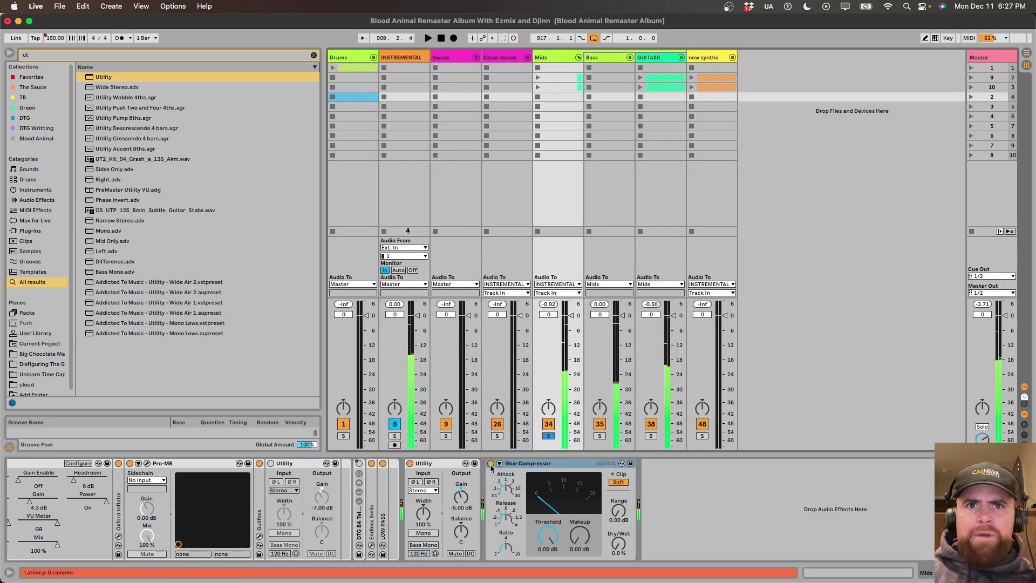
click(490, 463)
click(491, 464)
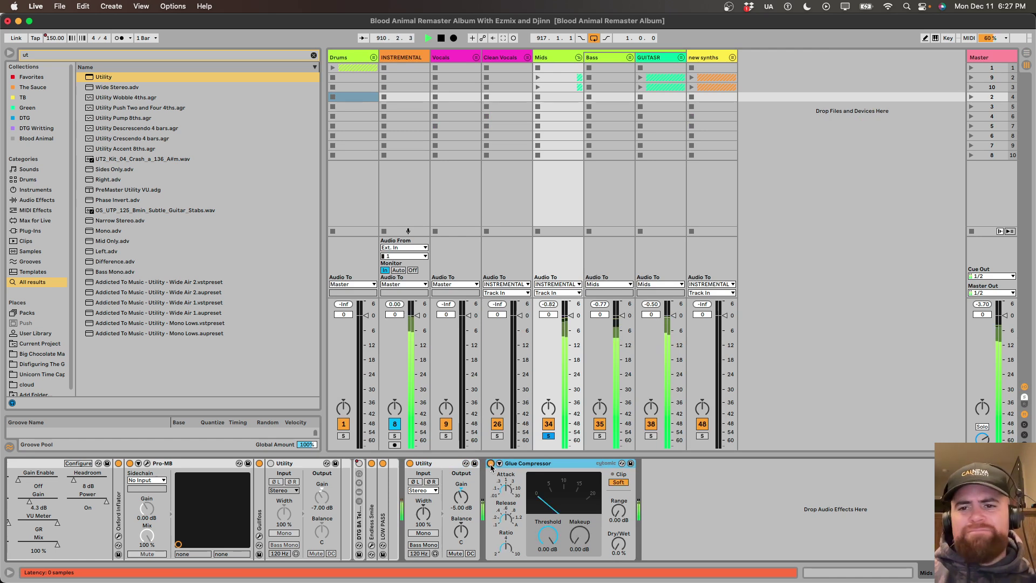
Stop playback, leave the Mids Glue Compressor, unfold the Bass group, and select its Kontakt 7 track.
key(space)
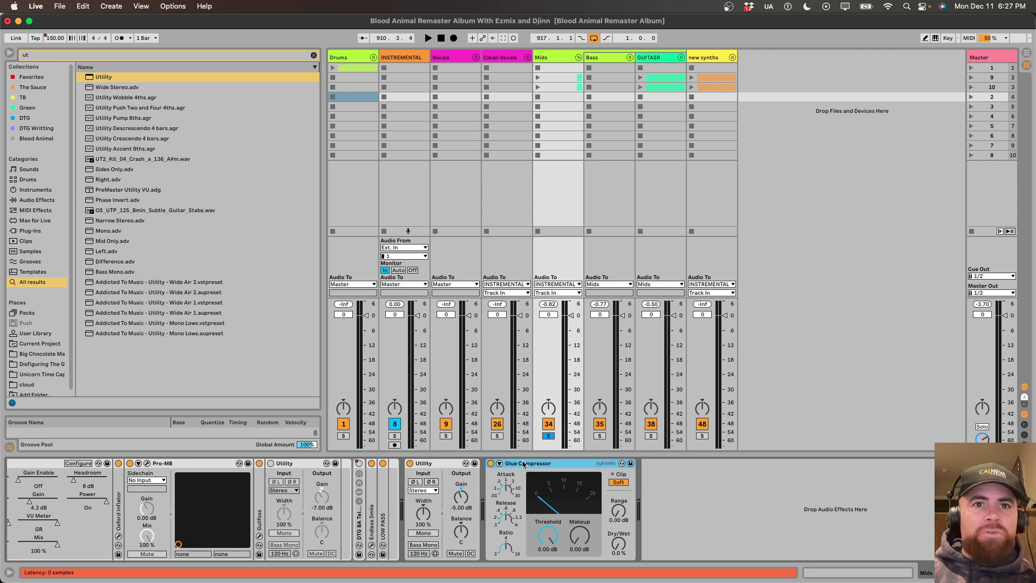
click(696, 510)
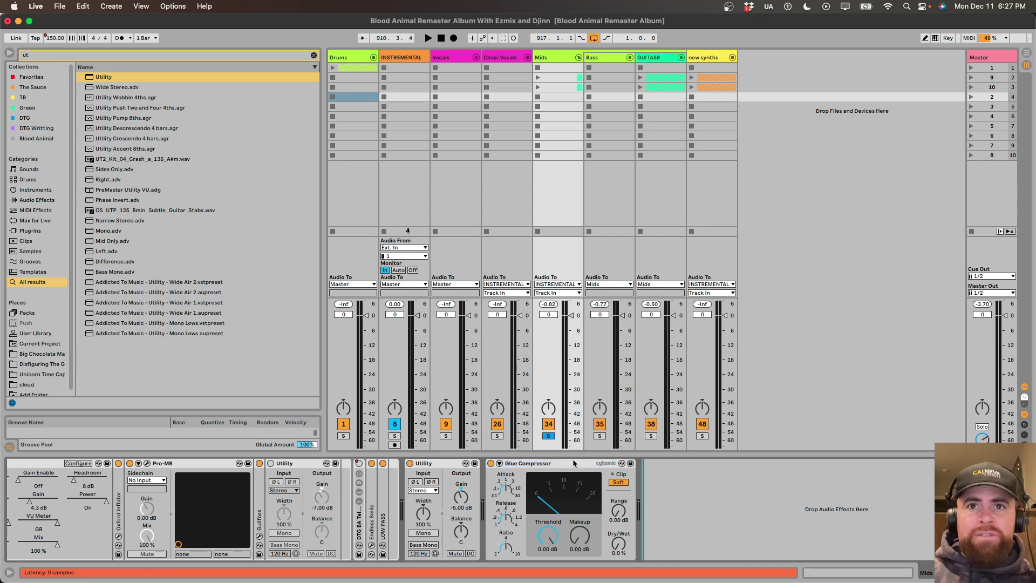
drag(619, 543, 618, 541)
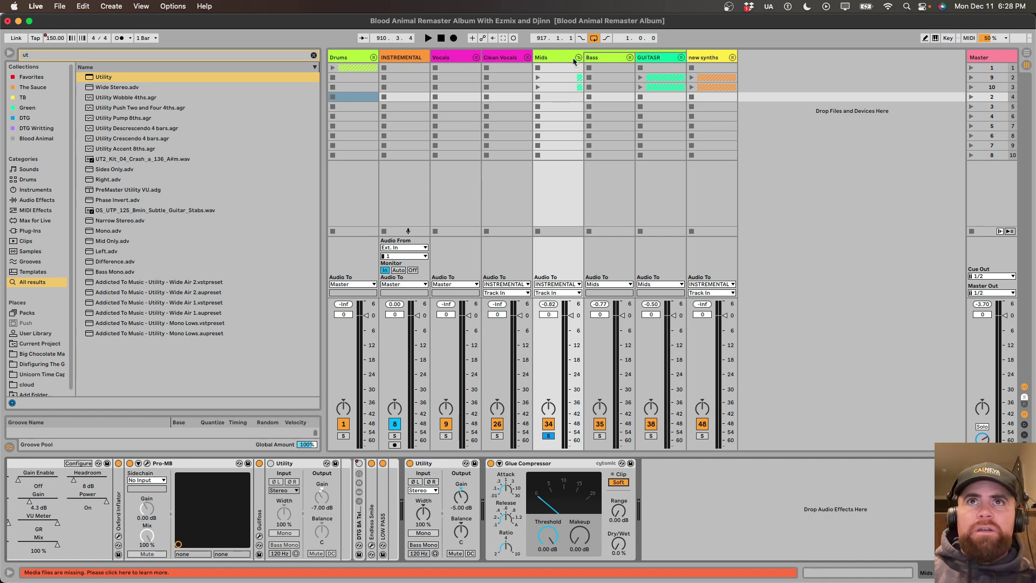
click(596, 59)
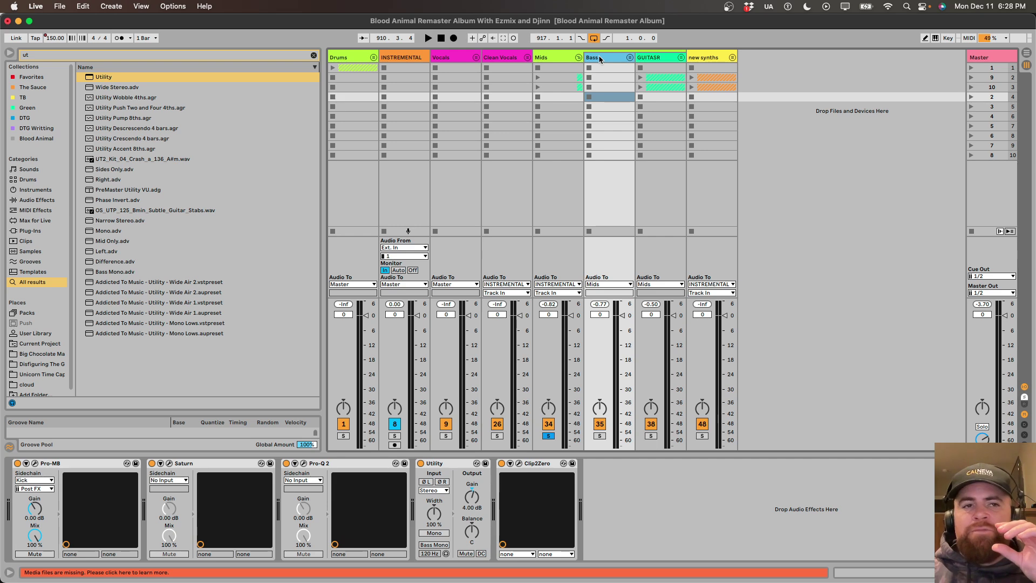
click(630, 58)
click(655, 61)
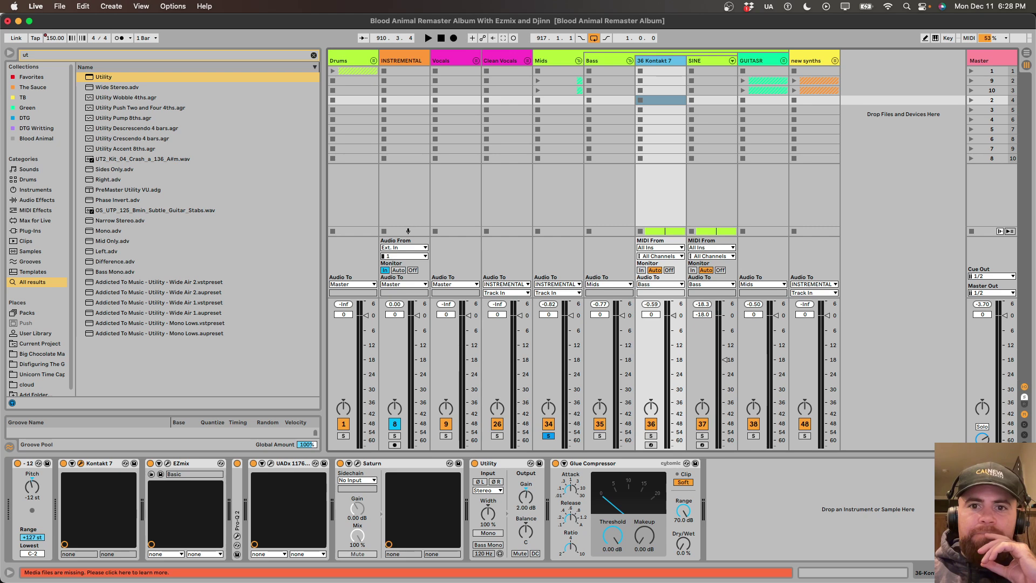
Open the Kontakt 7 instrument DjinnBass II, audition its finger and pick playing modes during playback, stop, and close its window.
drag(578, 577, 456, 51)
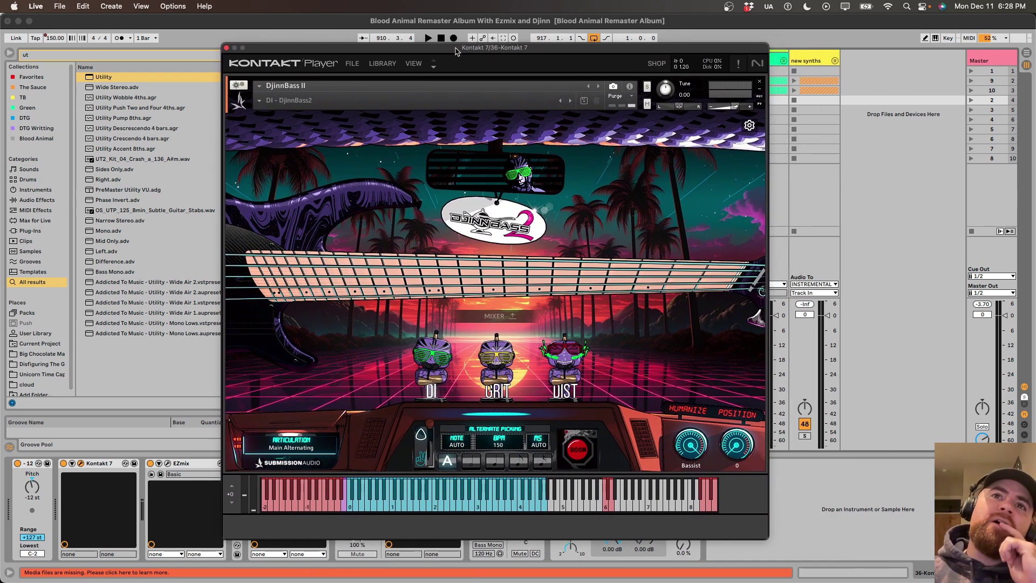
click(657, 271)
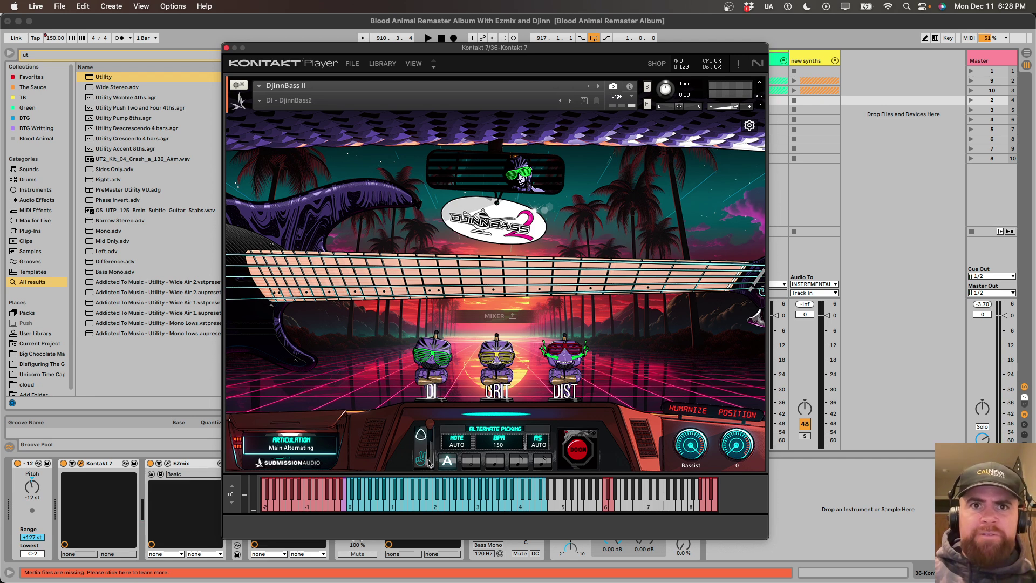
key(space)
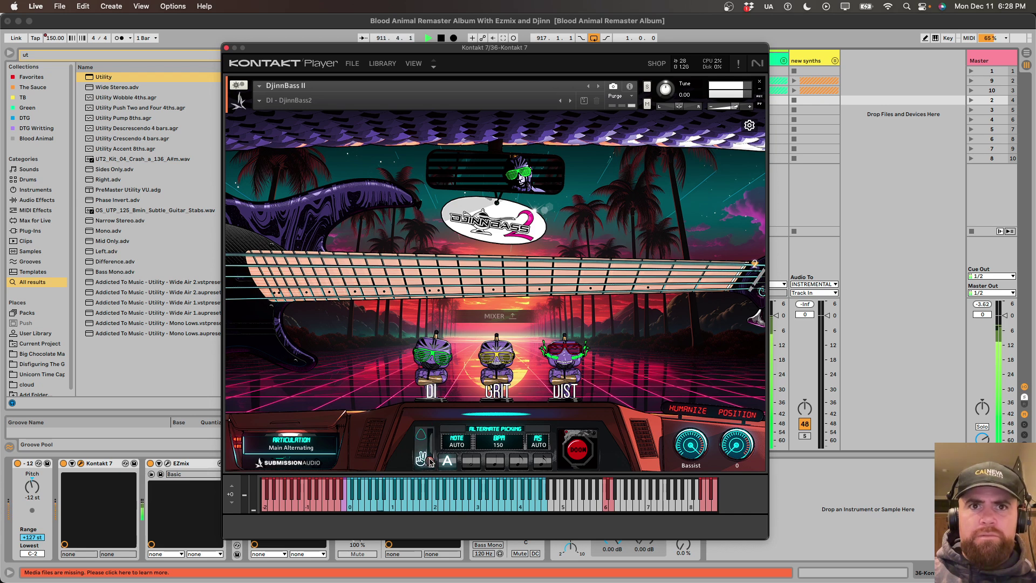
key(space)
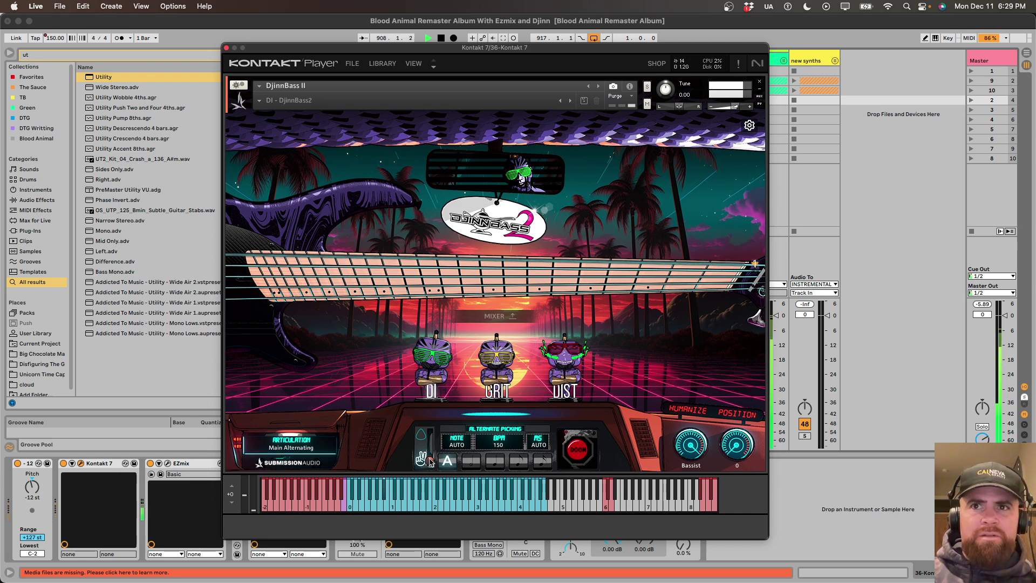
click(431, 439)
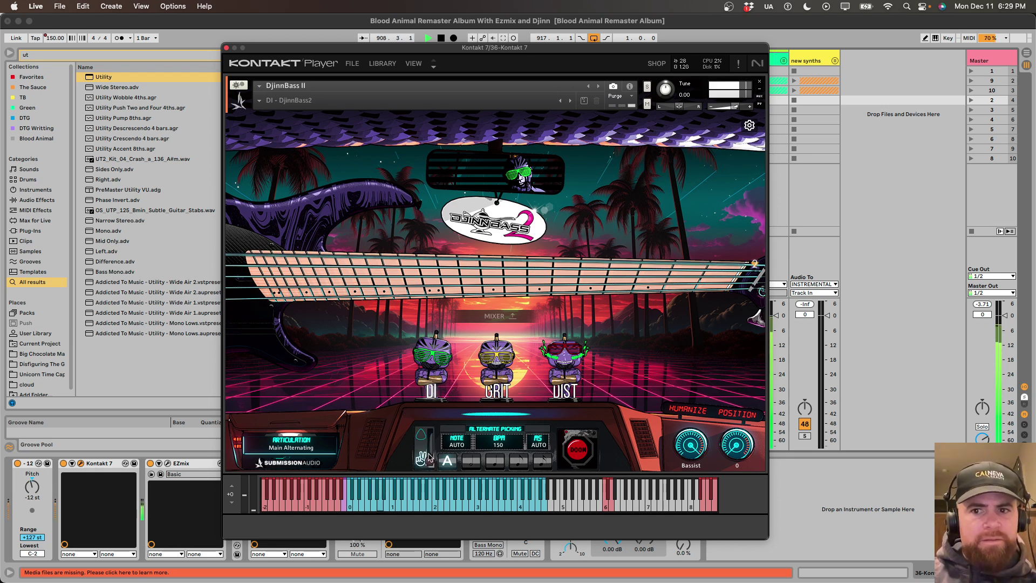
key(space)
click(227, 48)
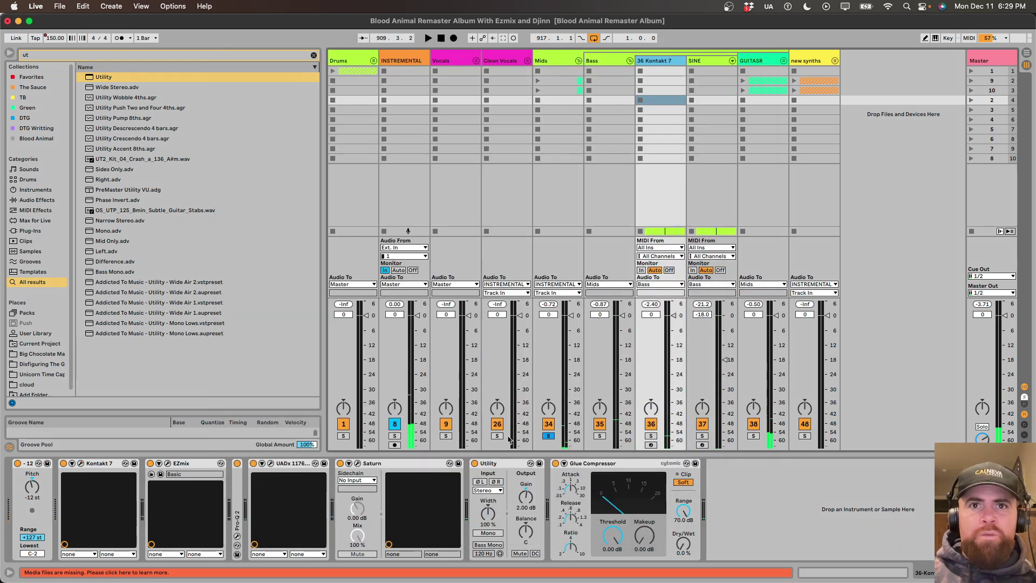
Clear the Mids solo, play the full mix from bar 908, and mute the Vocals group.
click(548, 435)
key(space)
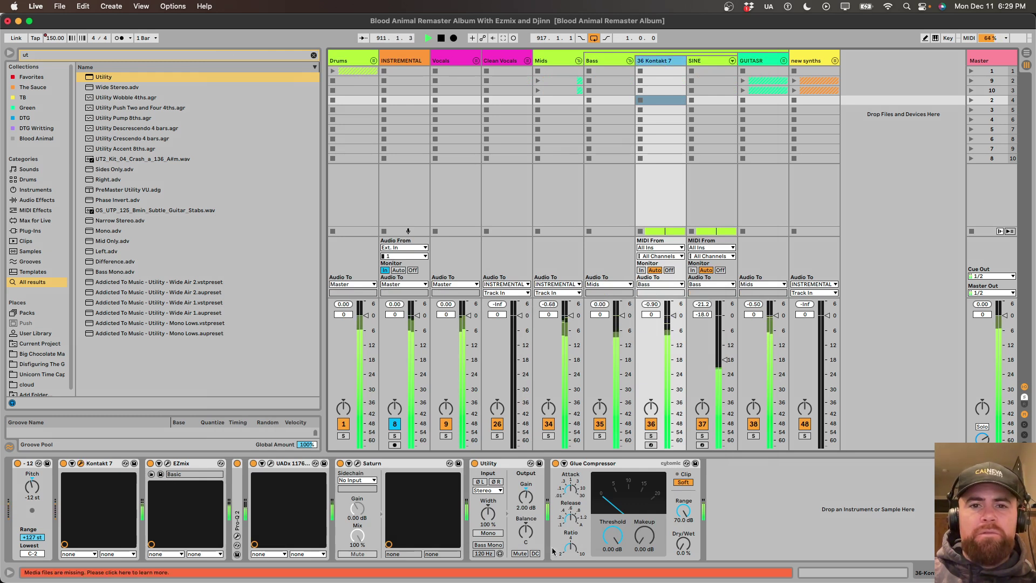
key(space)
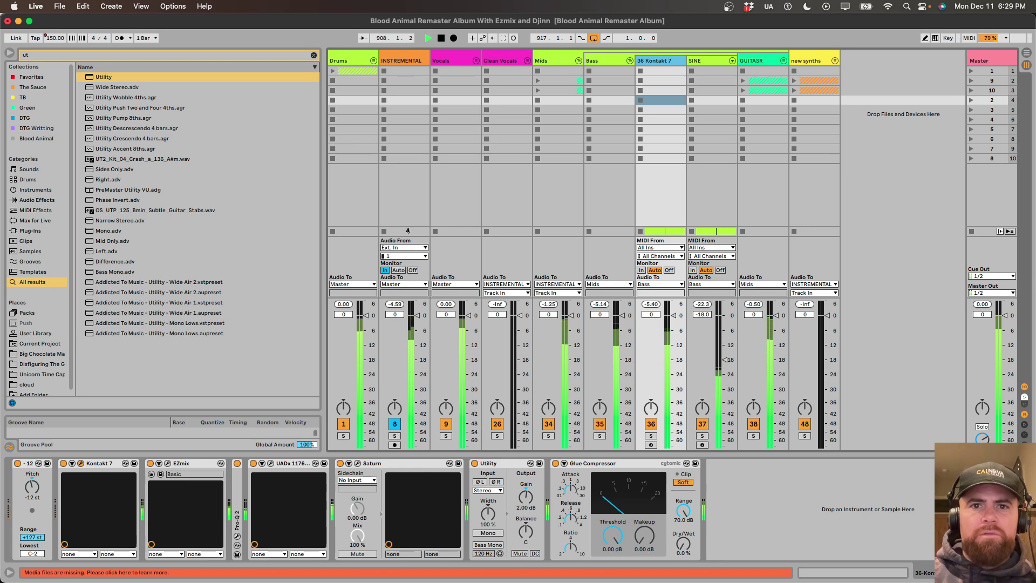
click(446, 424)
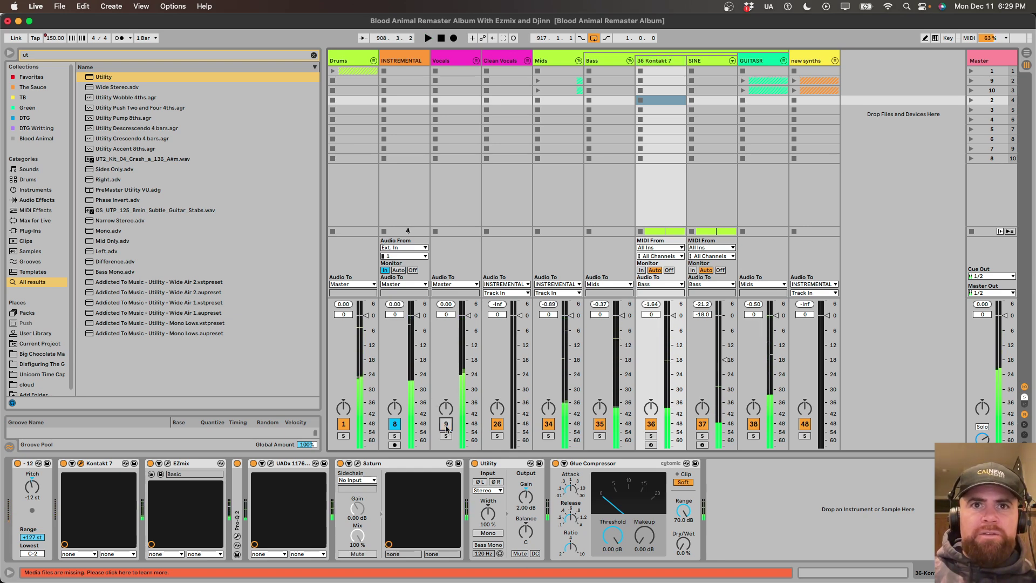
Reopen DjinnBass II during playback, switch its playing mode from fingers to pick, and close the window.
key(super+alt+p)
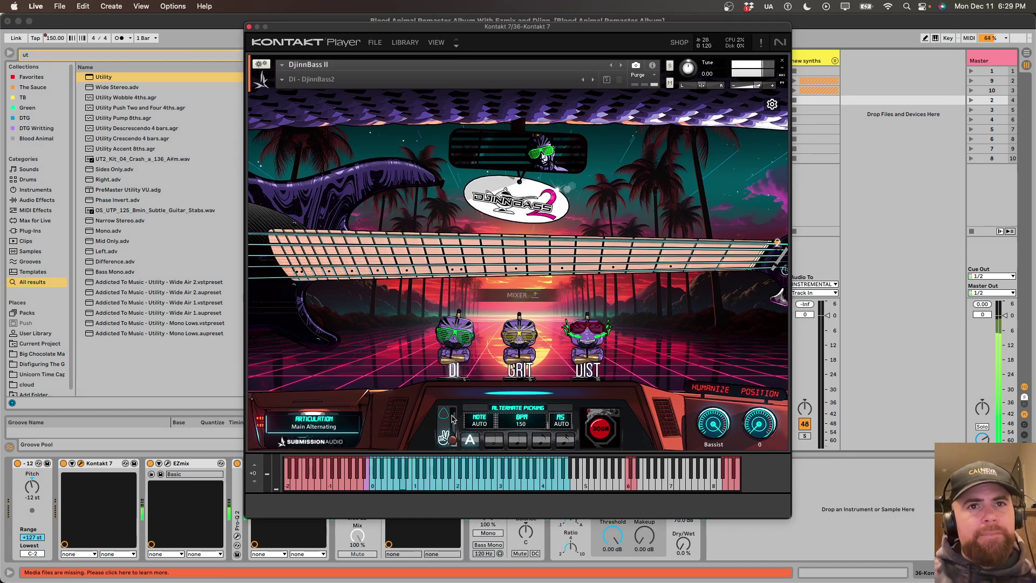
click(452, 419)
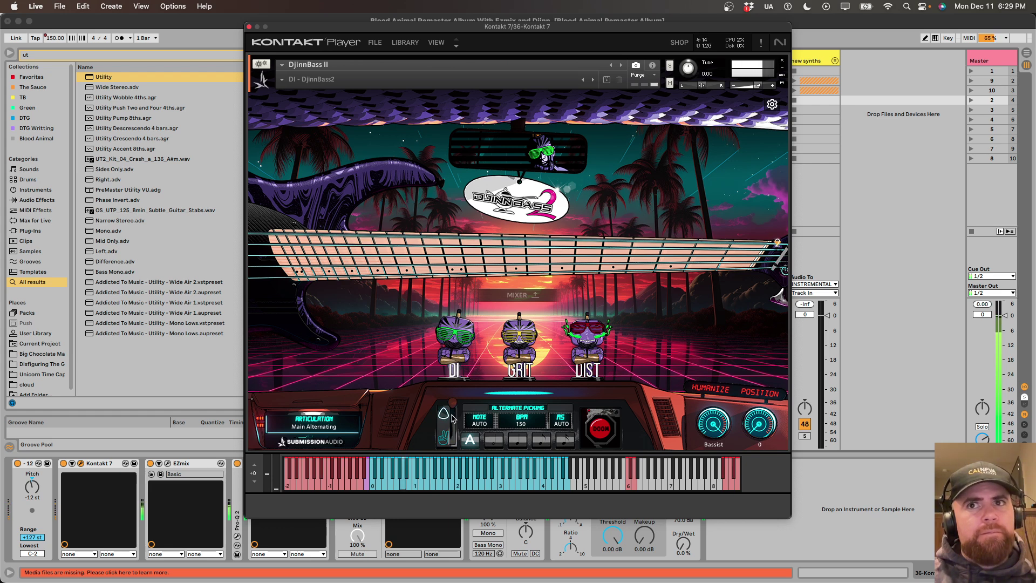
click(248, 27)
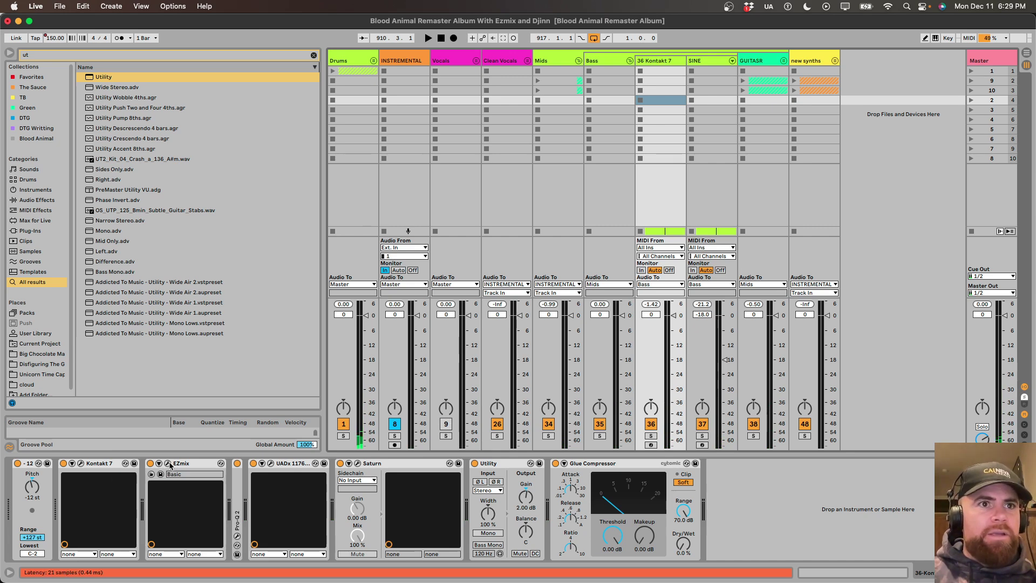
Open EZmix on the Kontakt 7 track to examine its Evan - A Bit of Drive bass amplifier preset, and close it.
key(super+alt+p)
drag(432, 238, 432, 138)
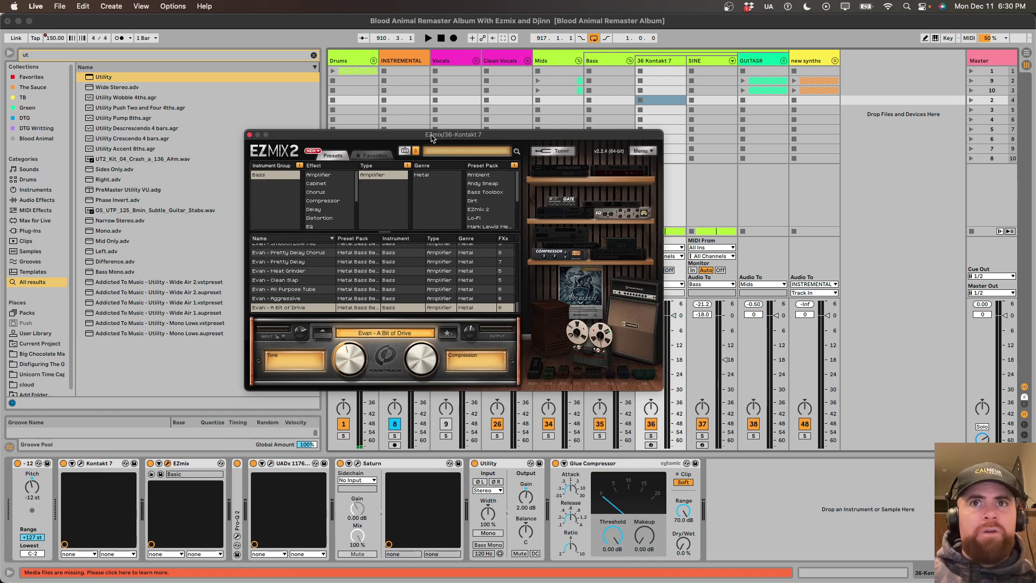
key(space)
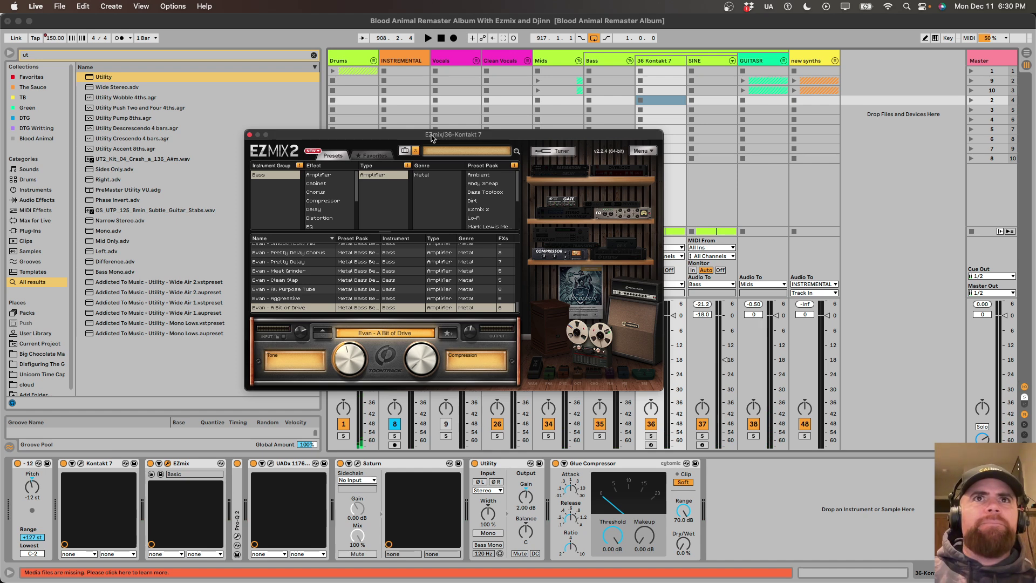
mouse_move(431, 138)
mouse_down()
mouse_move(467, 138)
mouse_move(485, 108)
mouse_move(426, 130)
mouse_up()
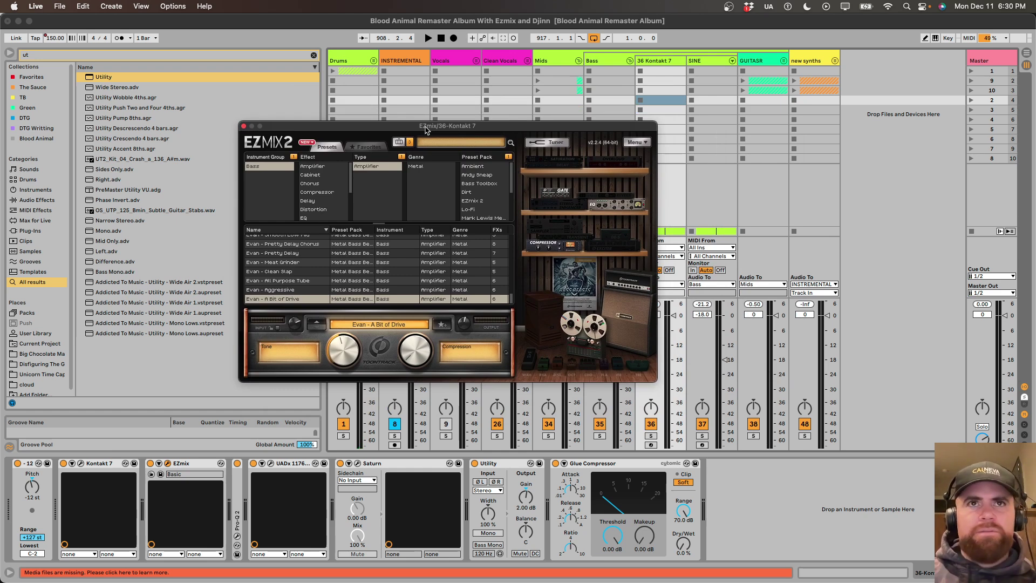
click(244, 126)
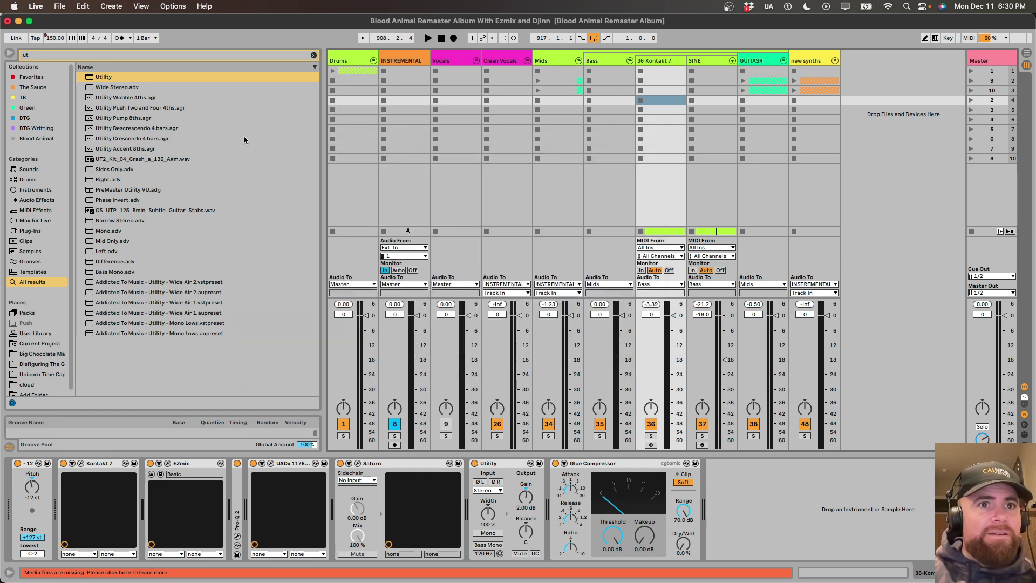
Unfold and open the bass track's Pro-Q 2, compare the sound with the EQ off and on during playback, and close its window.
click(237, 522)
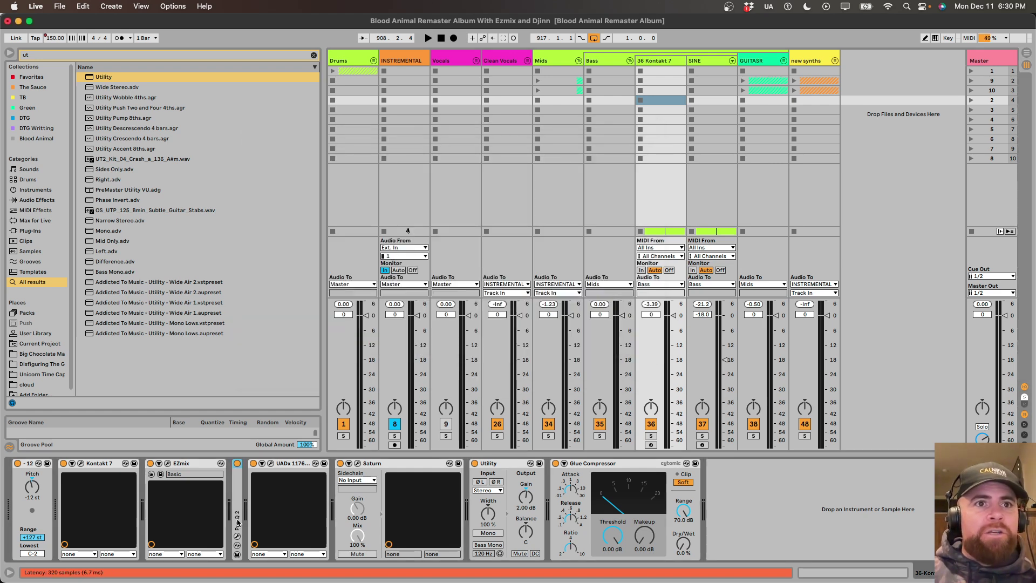
double_click(238, 514)
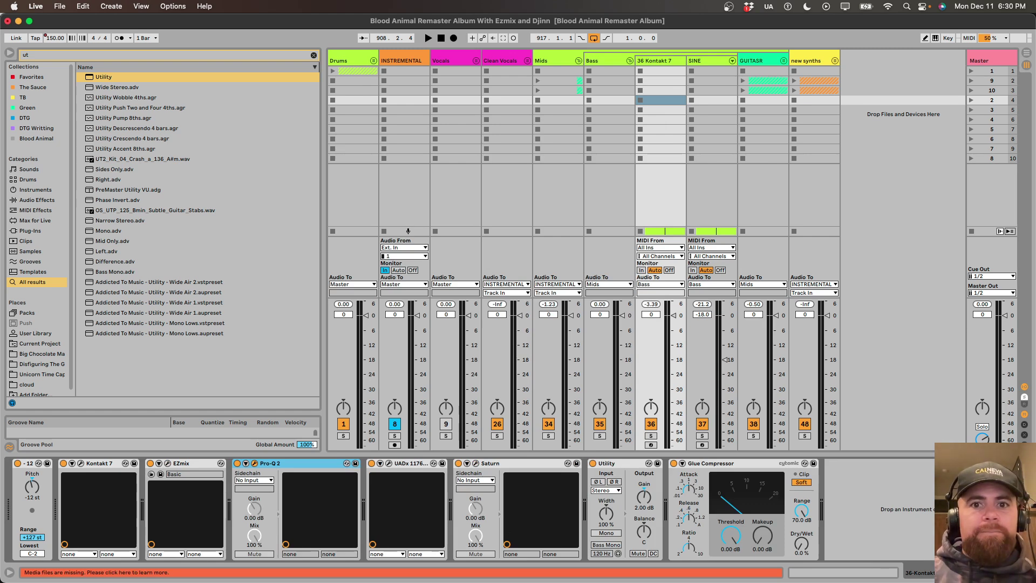
key(super+alt+p)
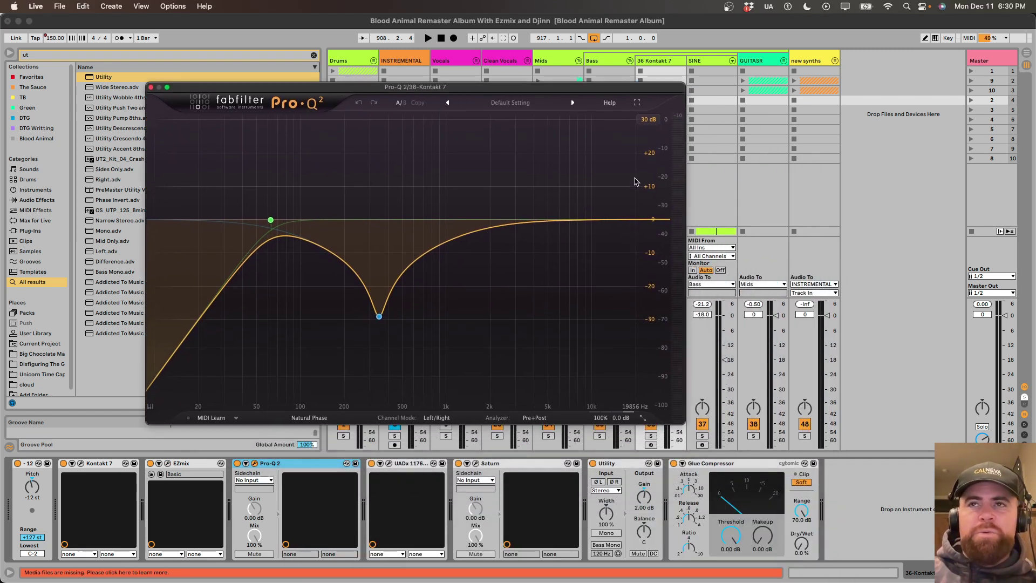
click(874, 177)
key(space)
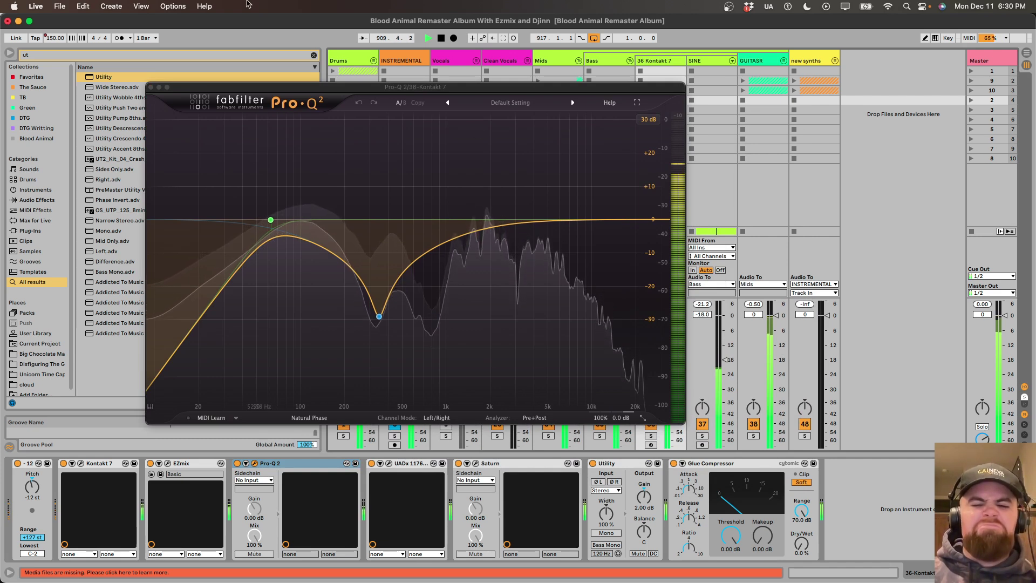
click(238, 463)
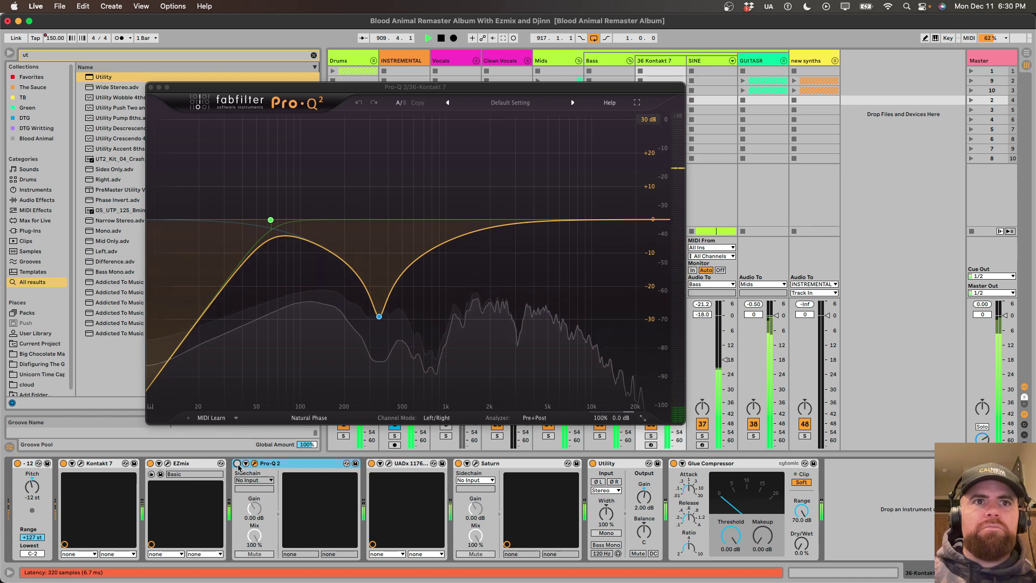
click(238, 463)
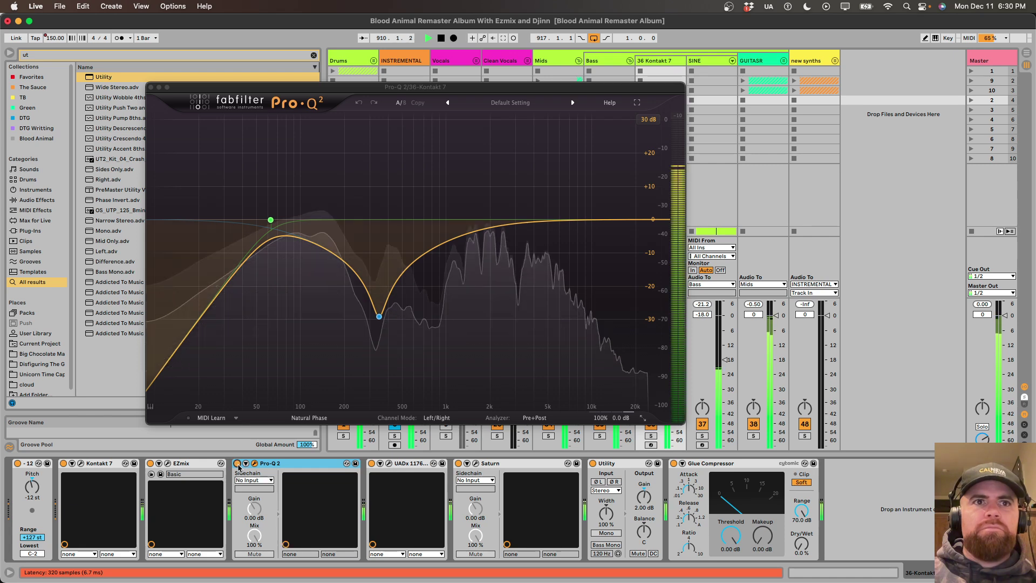
click(151, 88)
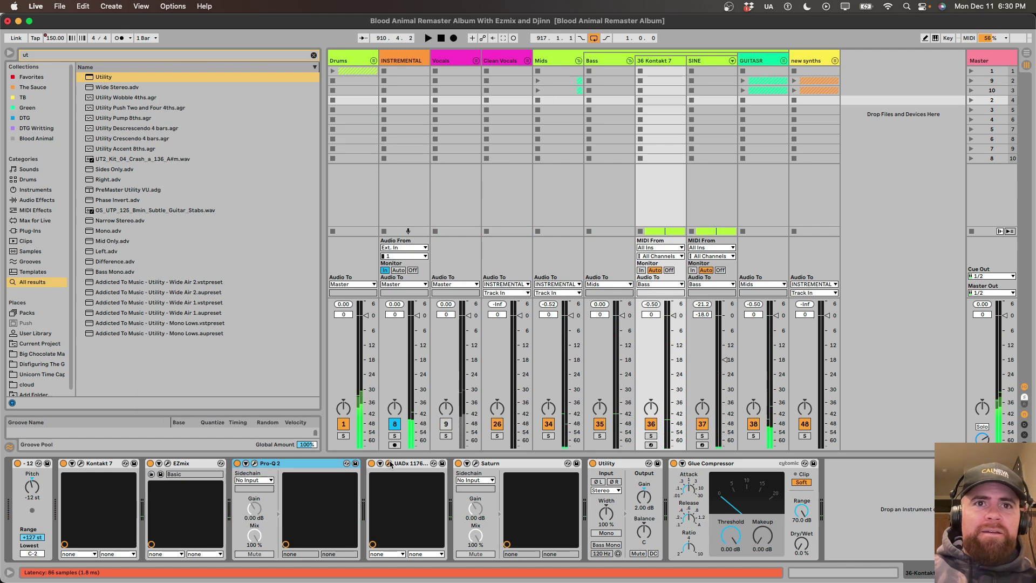
Open the UADx 1176AE Compressor, watch its gain reduction during playback, close its window, and stop.
click(389, 463)
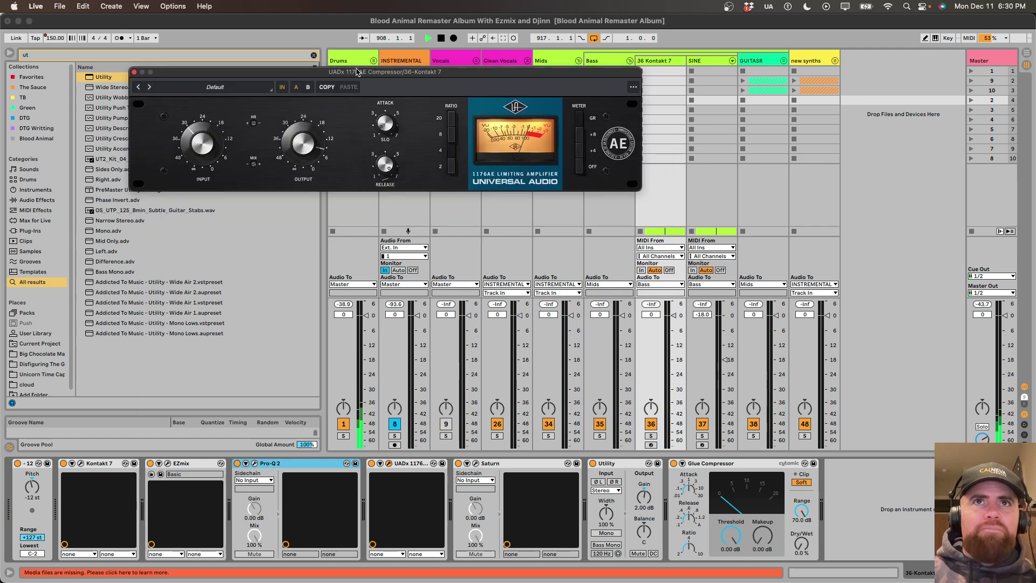
click(136, 73)
key(space)
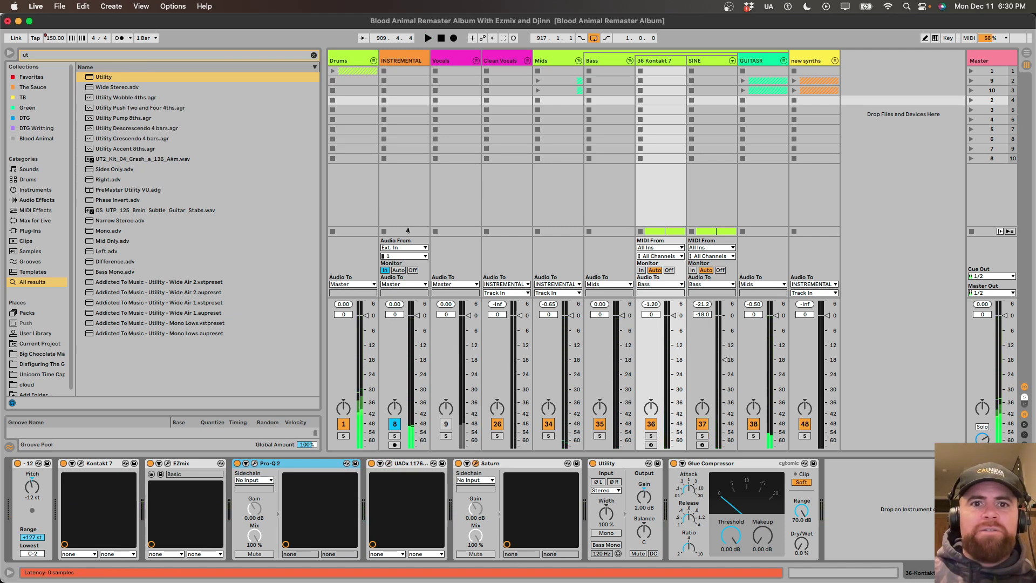
Open Saturn on the Kontakt 7 track, move its window clear, and watch its spectrum during a short playback.
click(475, 463)
drag(589, 240, 643, 182)
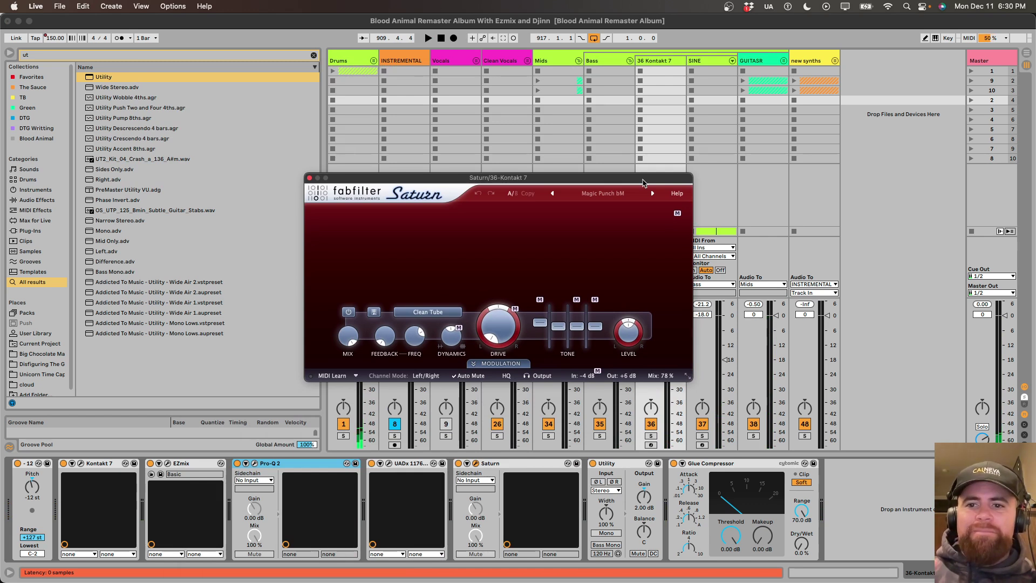
key(space)
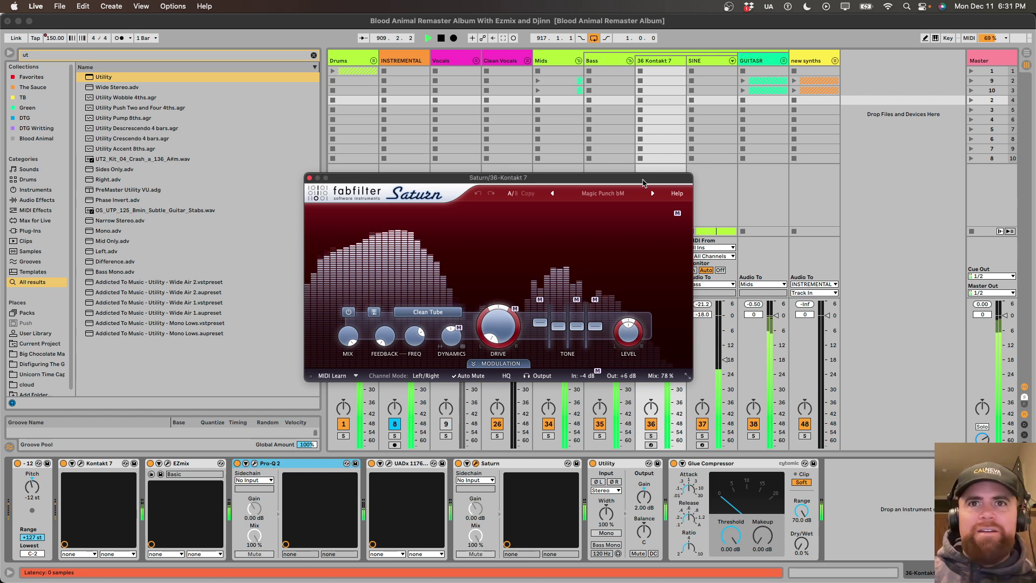
key(space)
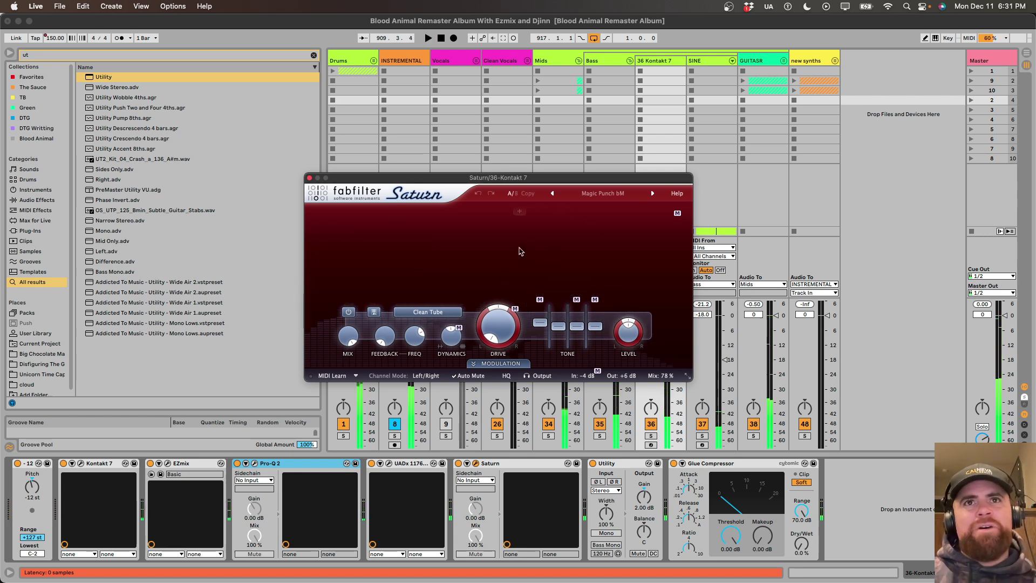
Look up the Magic Punch bM preset's place among Saturn's Crisp and Mid Saturation presets, and close the plugin window.
click(621, 200)
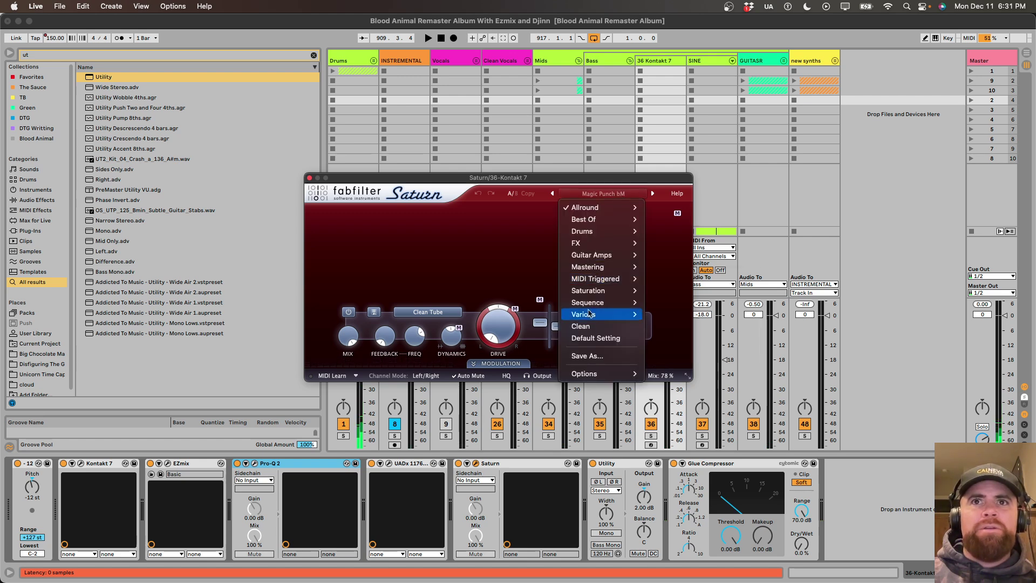
mouse_move(585, 207)
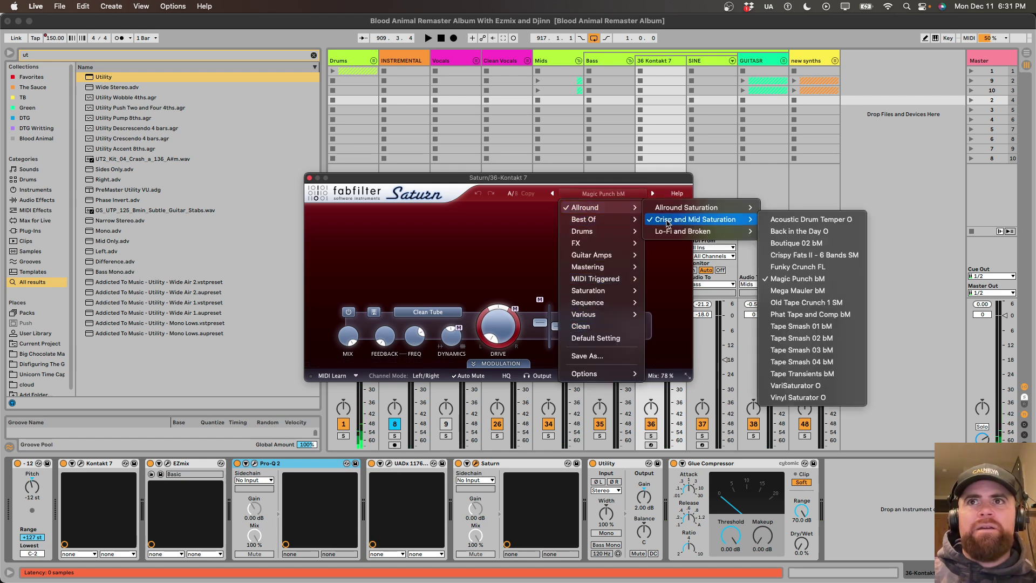
mouse_move(709, 233)
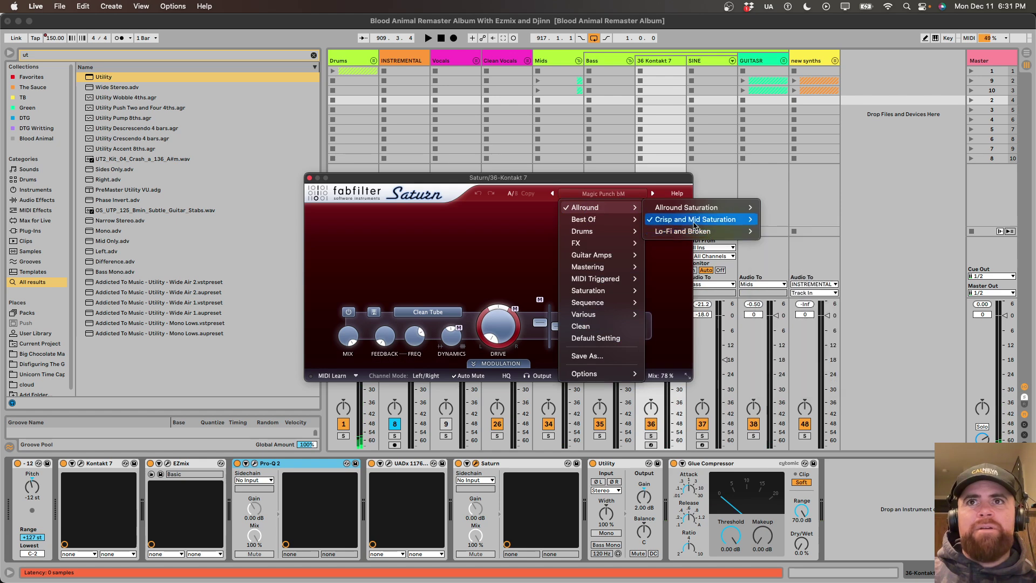
click(362, 179)
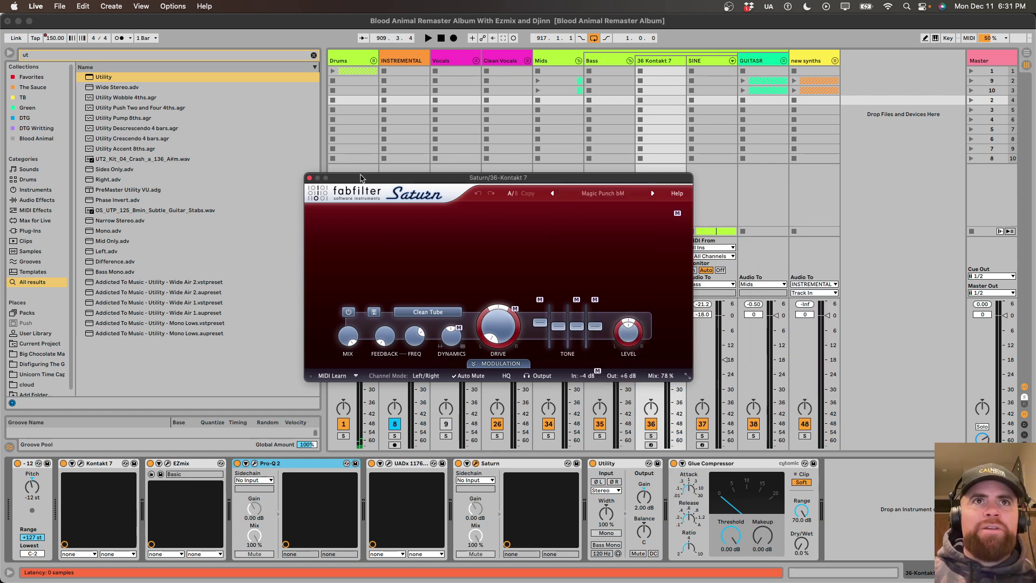
click(311, 178)
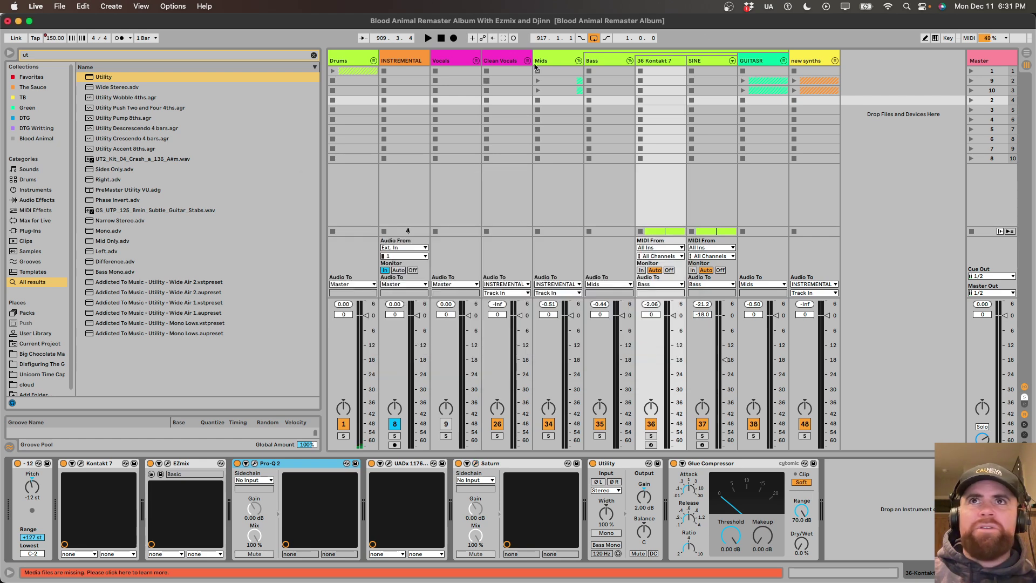
Select the SINE track, audition it in solo, hear the mix with it unsoloed, and stop playback.
click(701, 64)
click(702, 436)
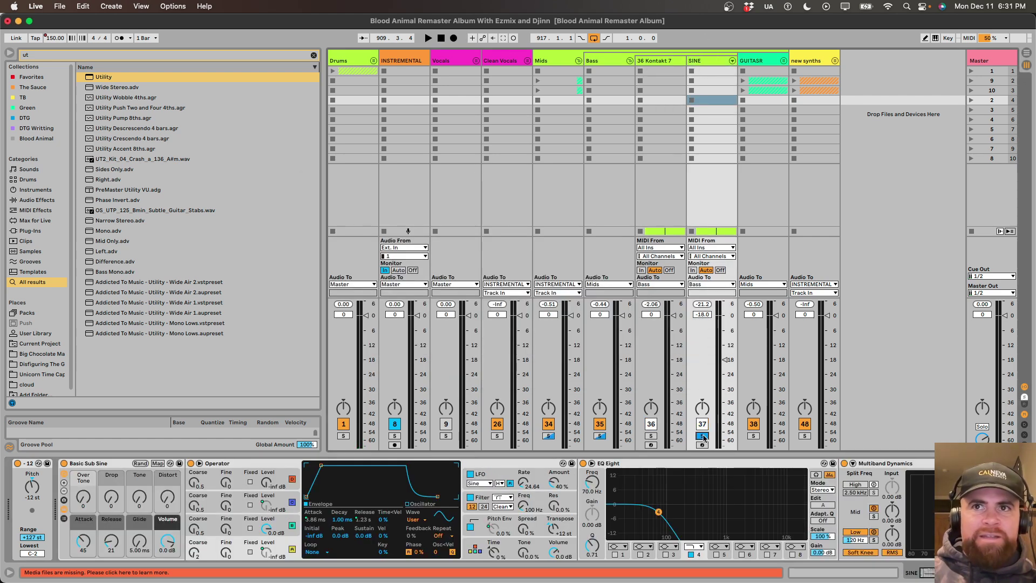
key(space)
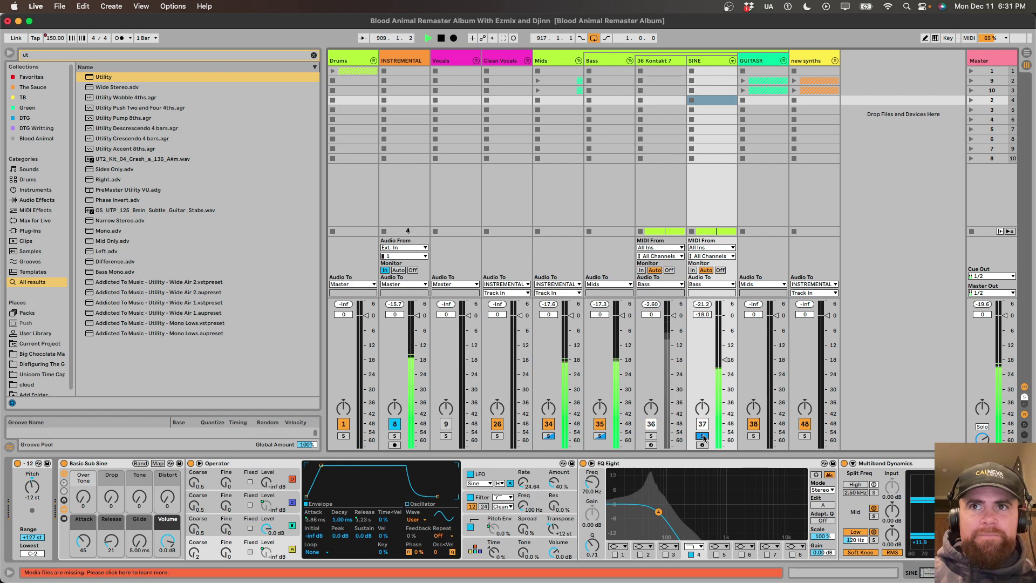
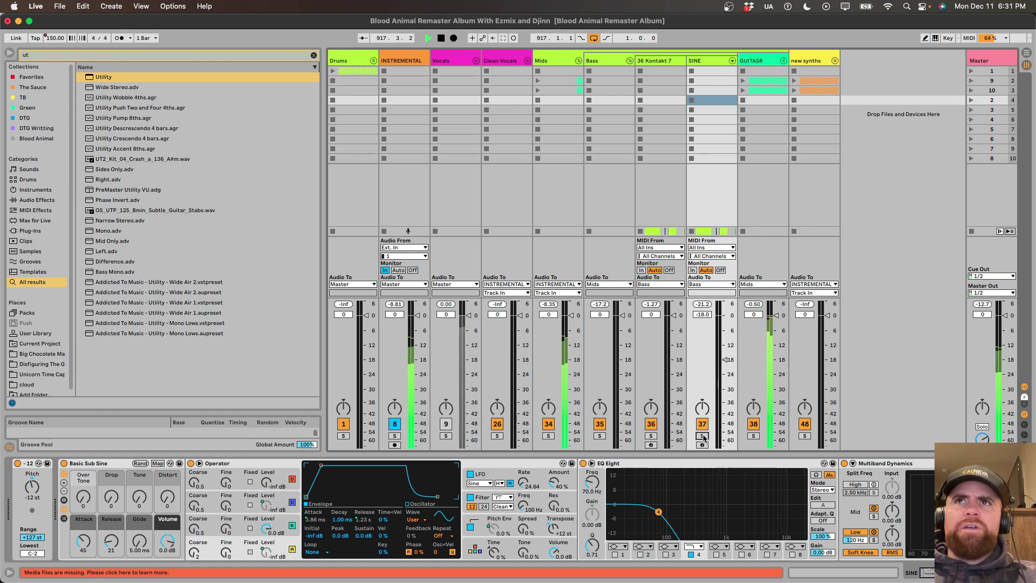
key(space)
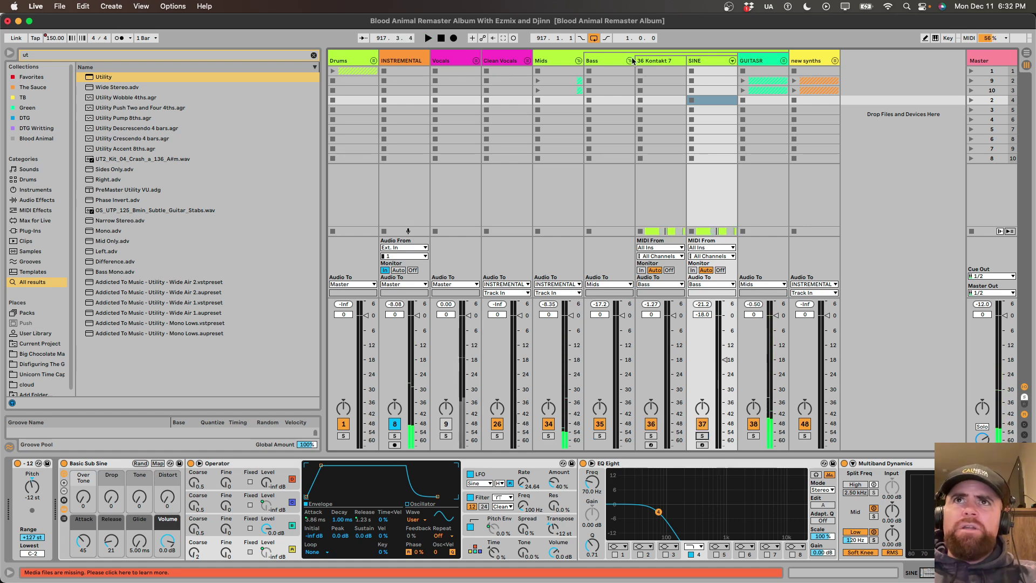
Fold the Bass group, unfold the GUITASR group, and display the device chain of the 39 3-Audio 2 track.
click(629, 59)
click(651, 58)
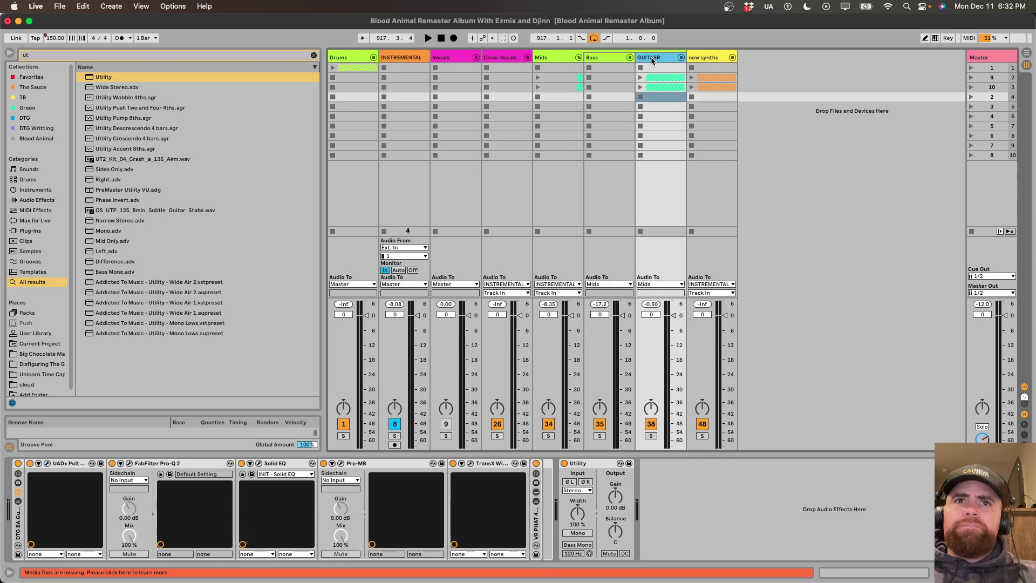
click(611, 60)
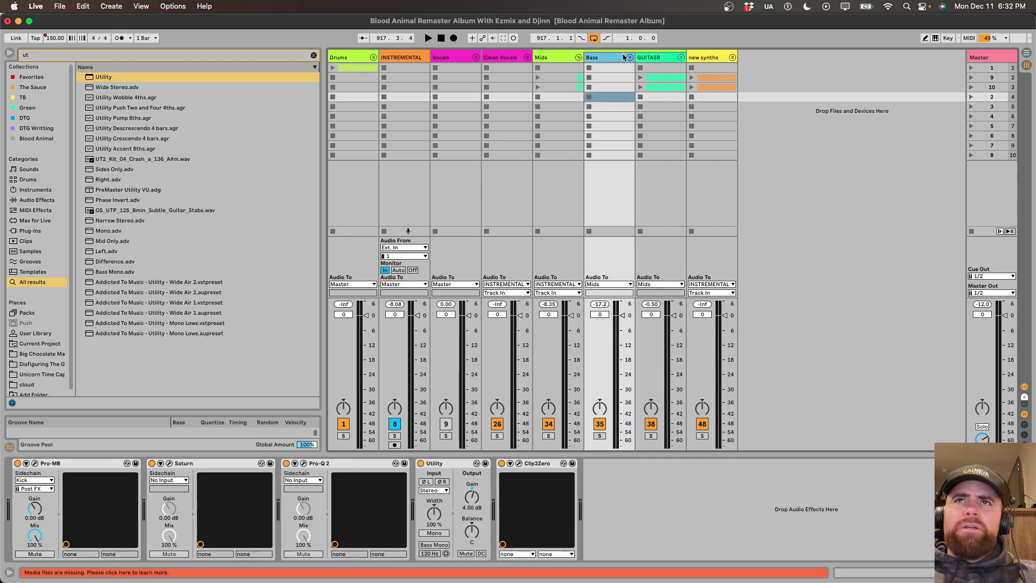
click(653, 58)
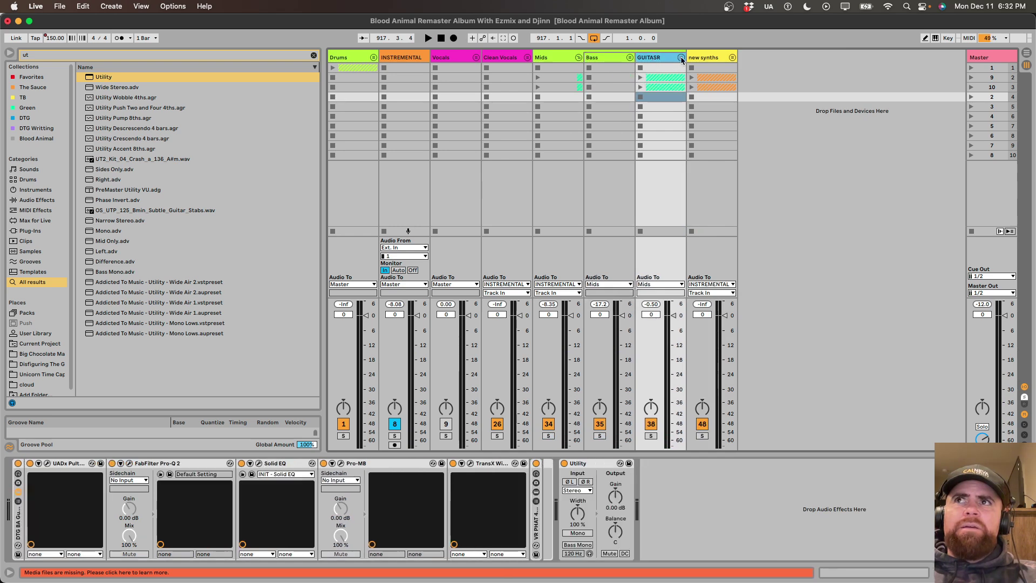
click(681, 58)
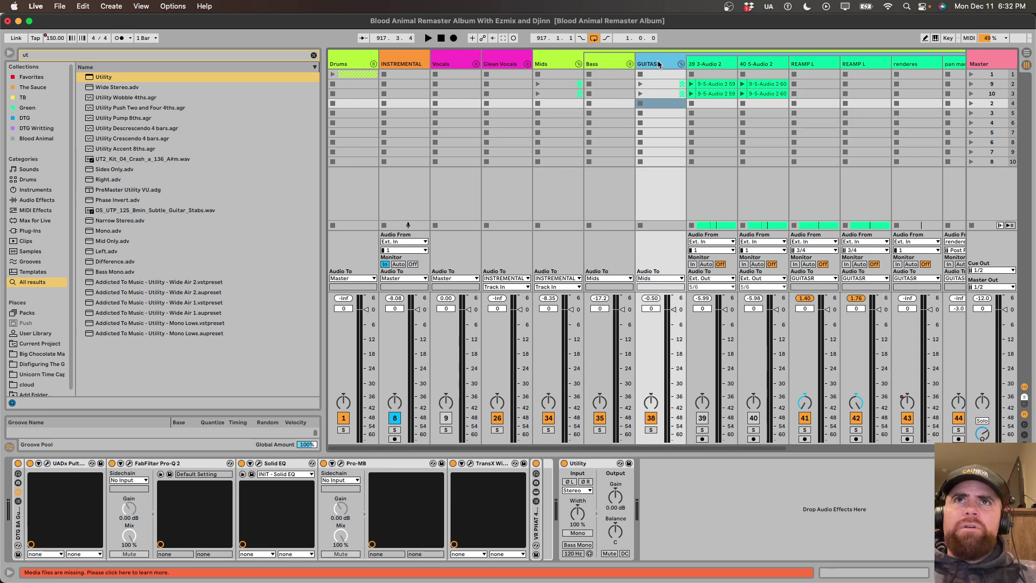
scroll(659, 64, right, 5)
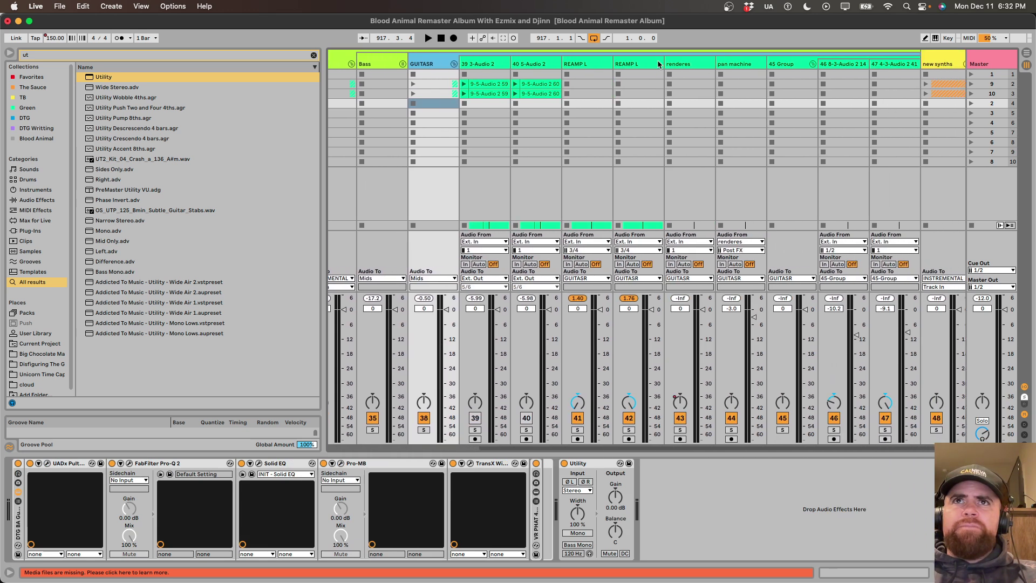
click(487, 63)
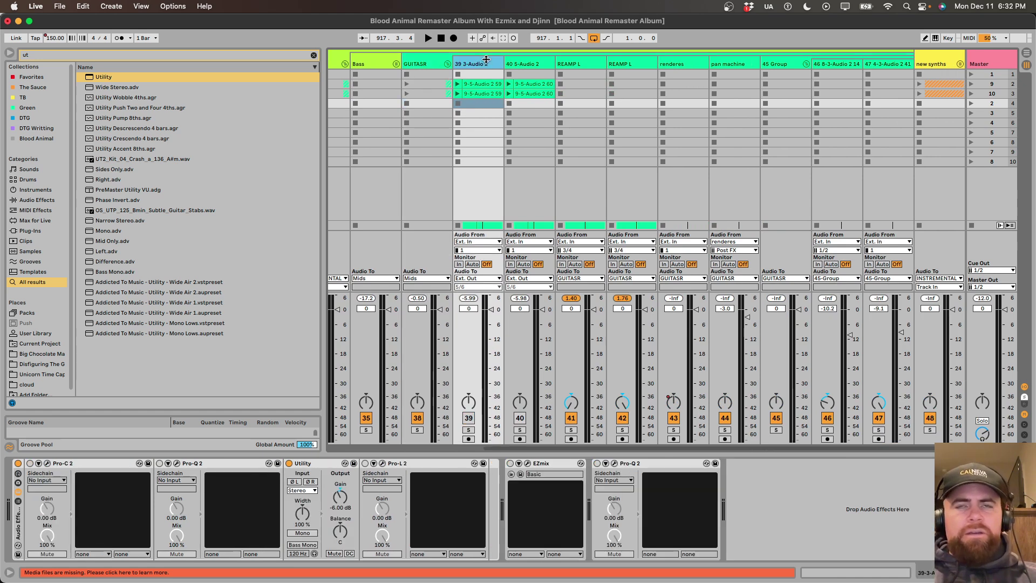
Show the Arrangement View and hide the automation lanes so the guitar clips are in view.
key(Tab)
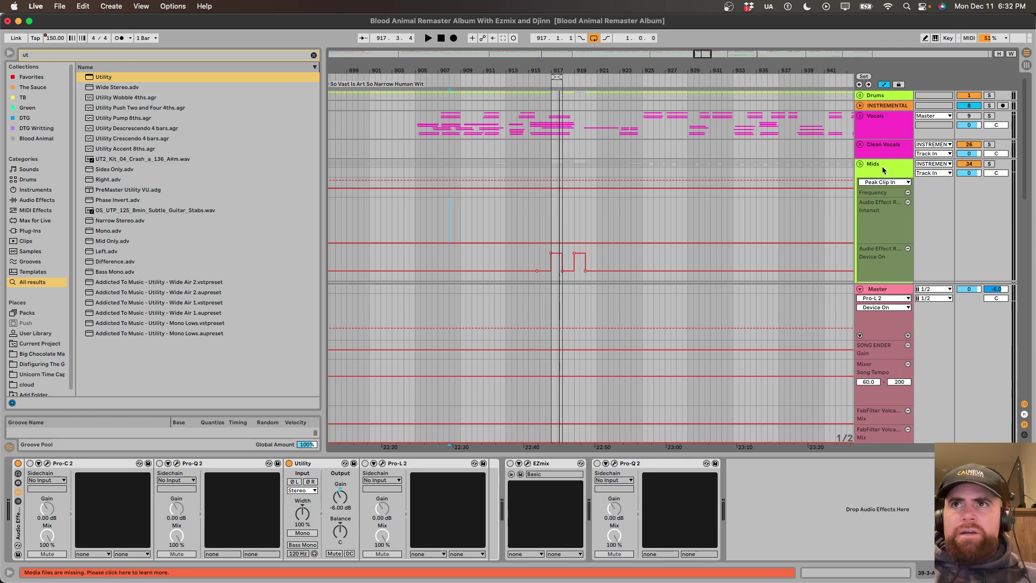
click(594, 115)
key(a)
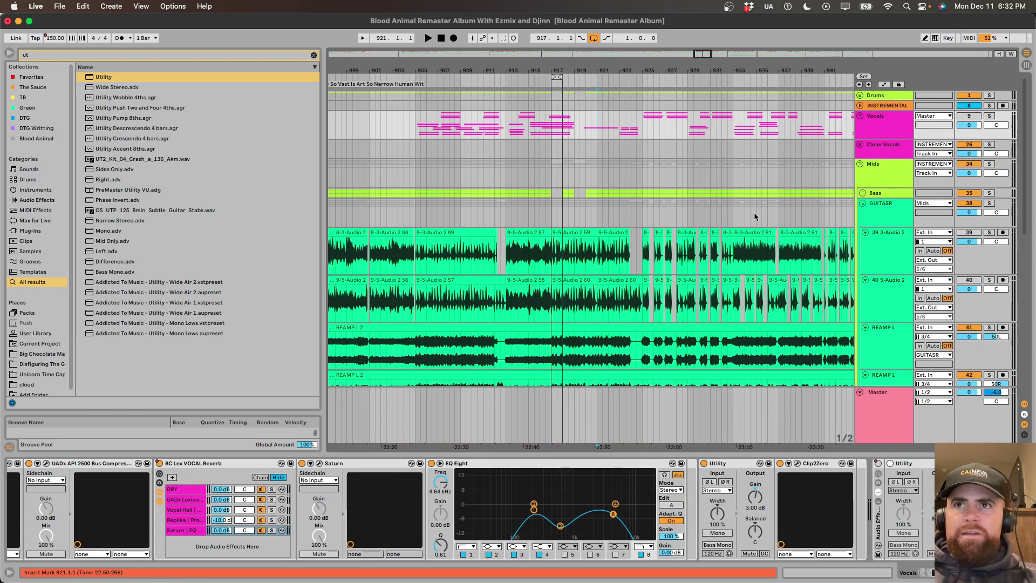
Audition the 39 3-Audio 2 track in solo from its clip at bar 917, stop, and unsolo it.
click(559, 231)
click(989, 232)
key(space)
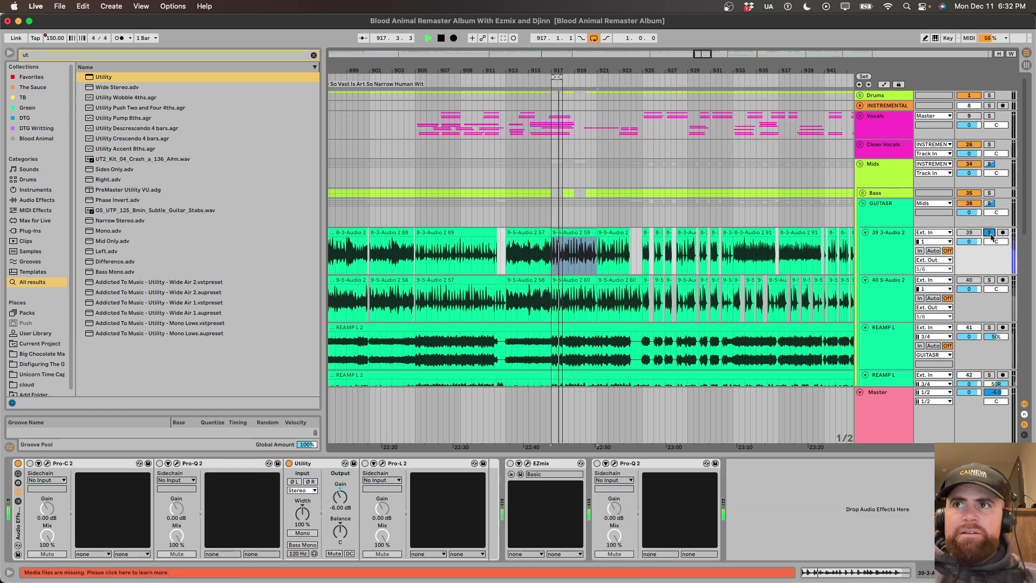
key(space)
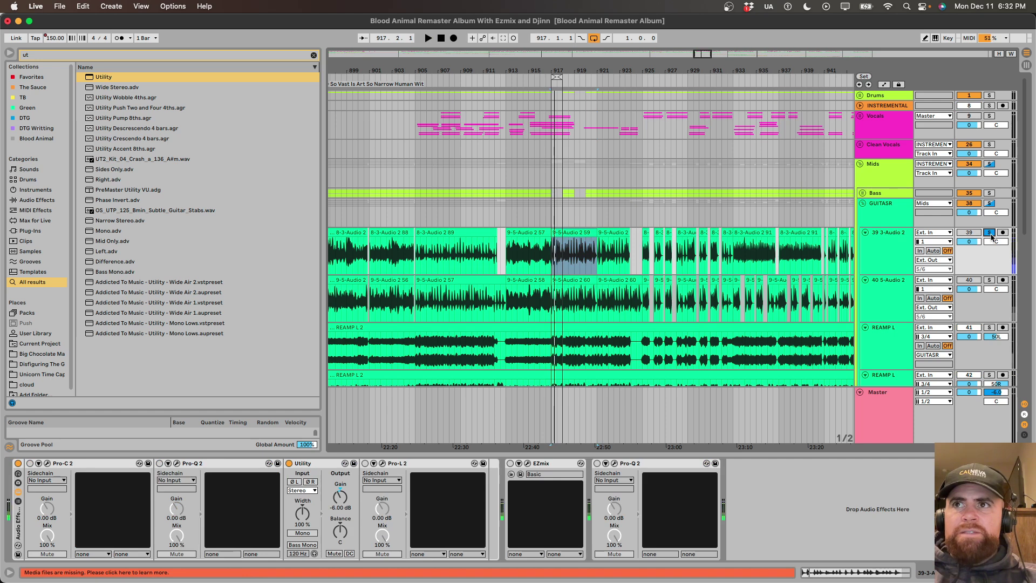
click(990, 233)
Open EZmix on the 39 3-Audio 2 track to examine its 51-Carve guitar amplifier preset, and close its window.
scroll(665, 236, down, 2)
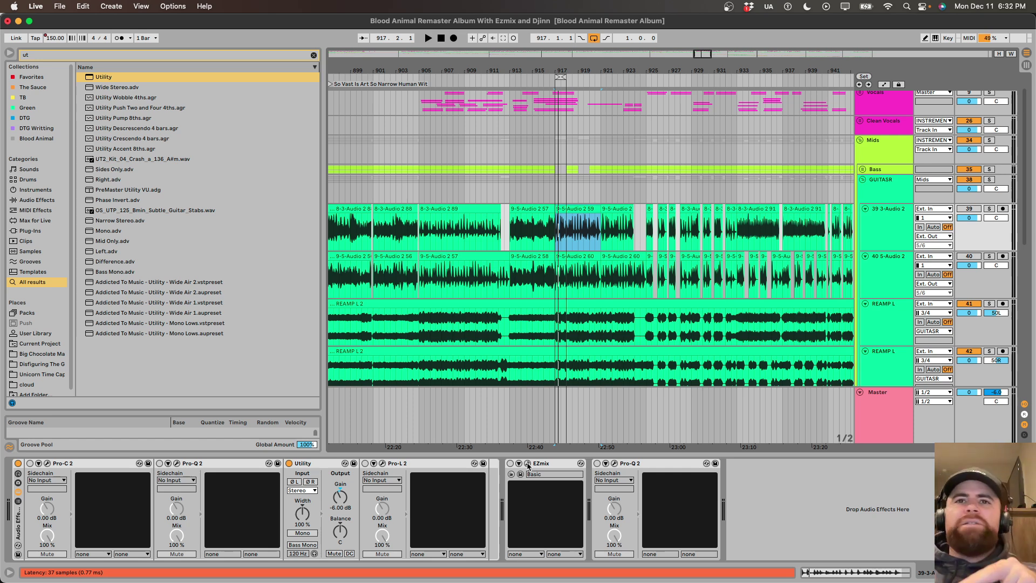
click(528, 463)
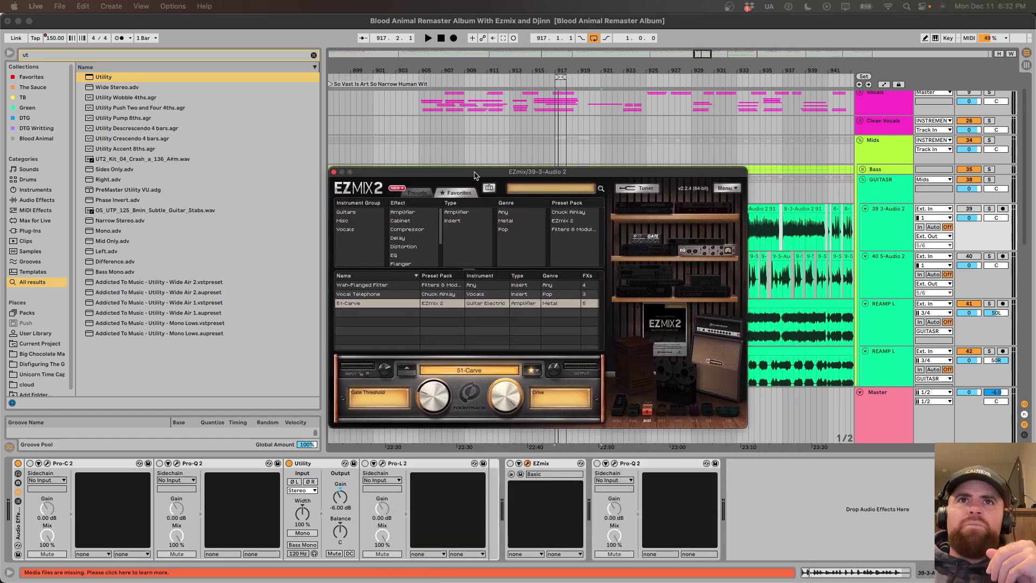
drag(474, 175, 475, 176)
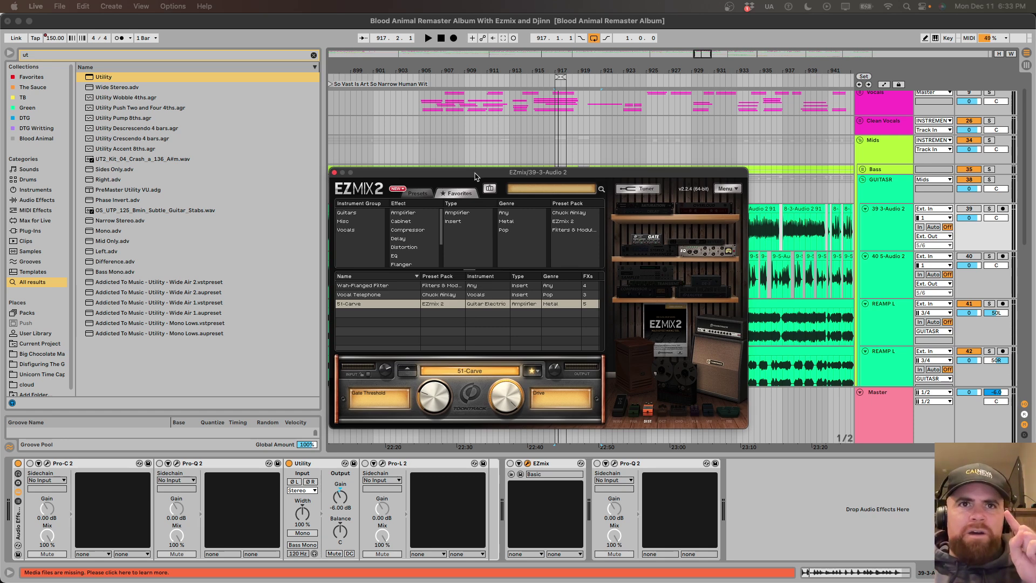
drag(475, 176, 475, 175)
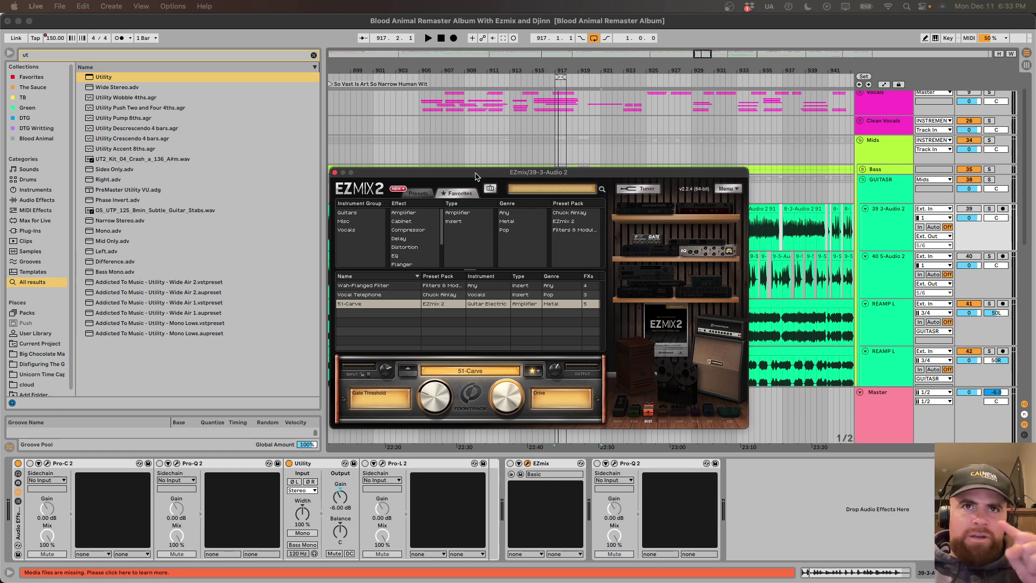
click(335, 173)
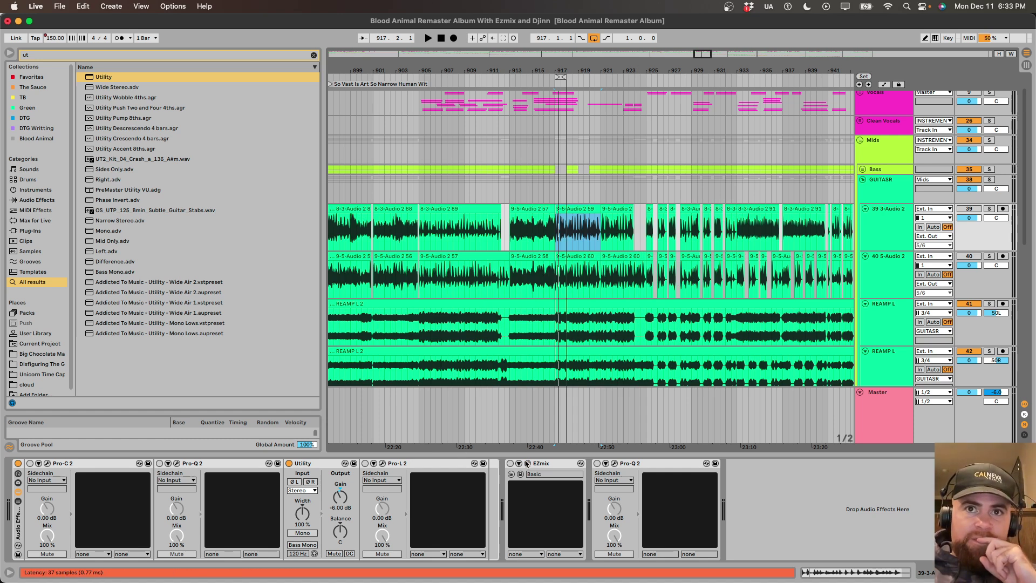
click(557, 464)
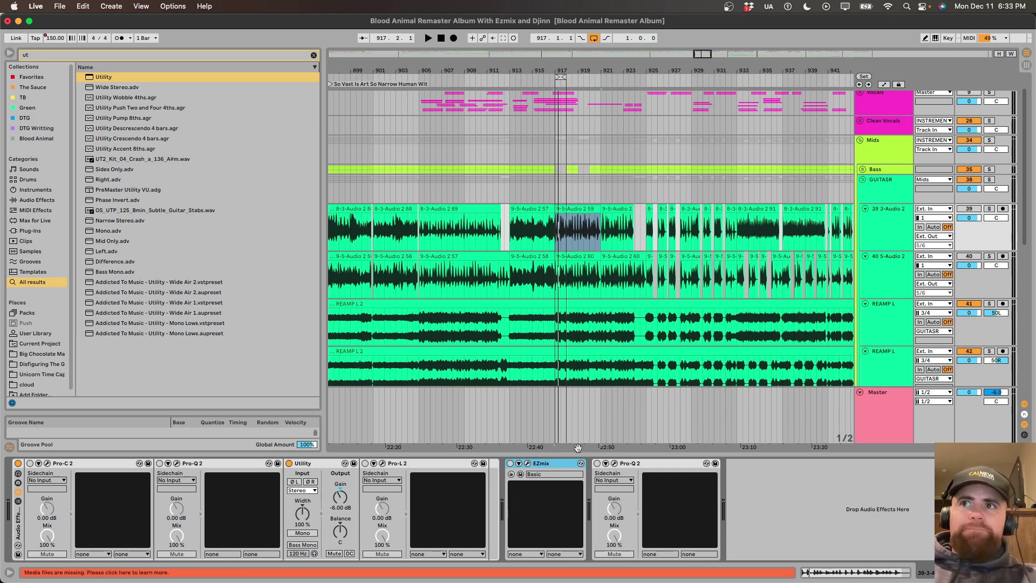
Solo both REAMP L guitar tracks, turn off looping, and play them from bar 905.
click(991, 304)
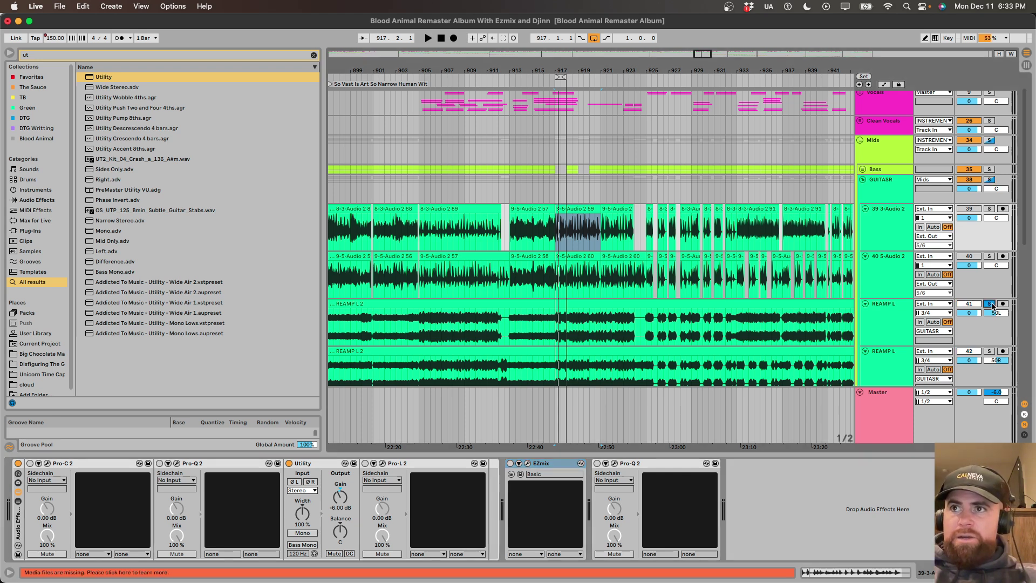
super+click(990, 352)
key(space)
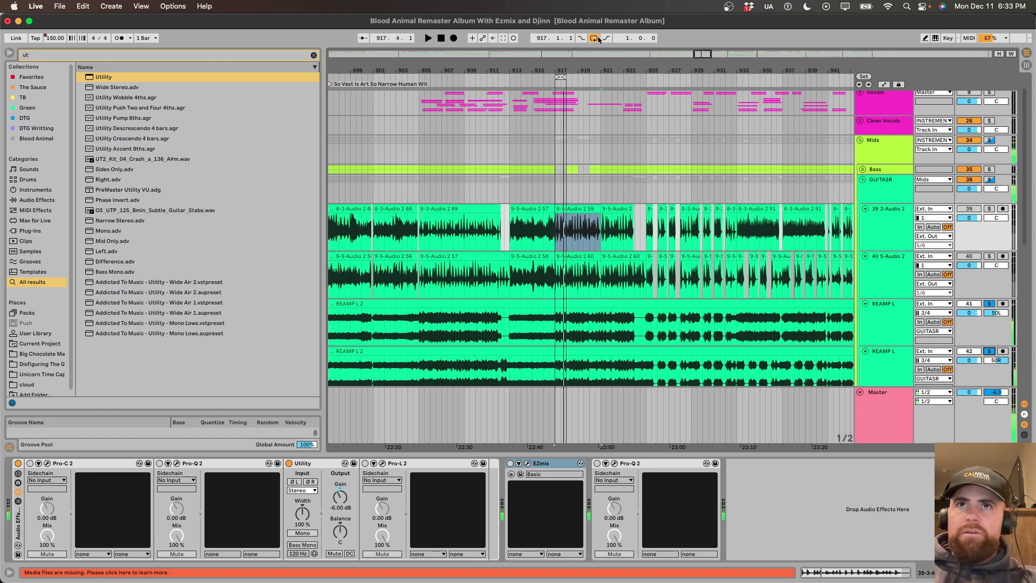
click(419, 274)
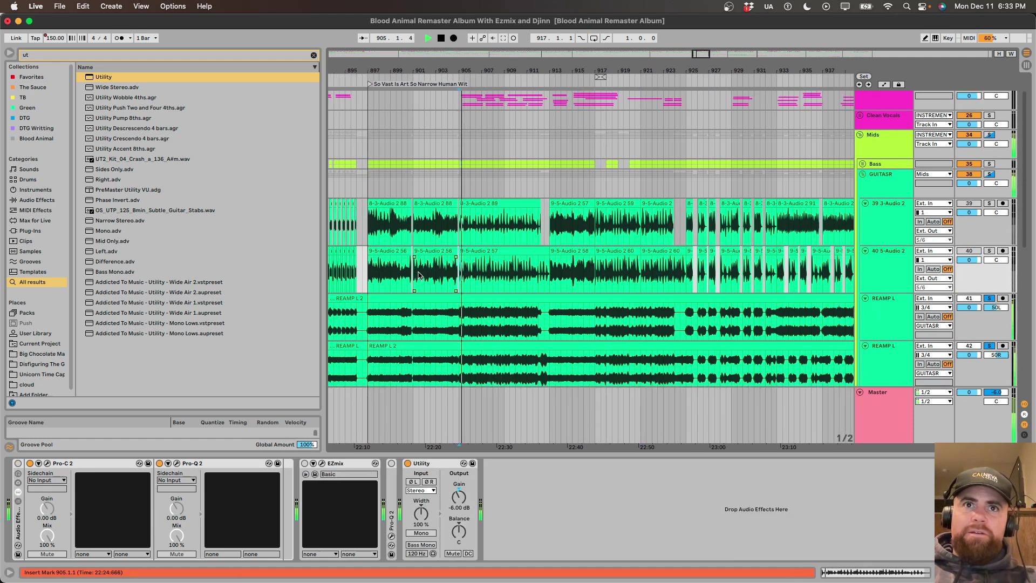
Restart playback of the soloed REAMP L guitars from the clip beginning at bar 897.
click(387, 252)
scroll(387, 252, left, 4)
key(space)
key(space)
scroll(539, 270, right, 2)
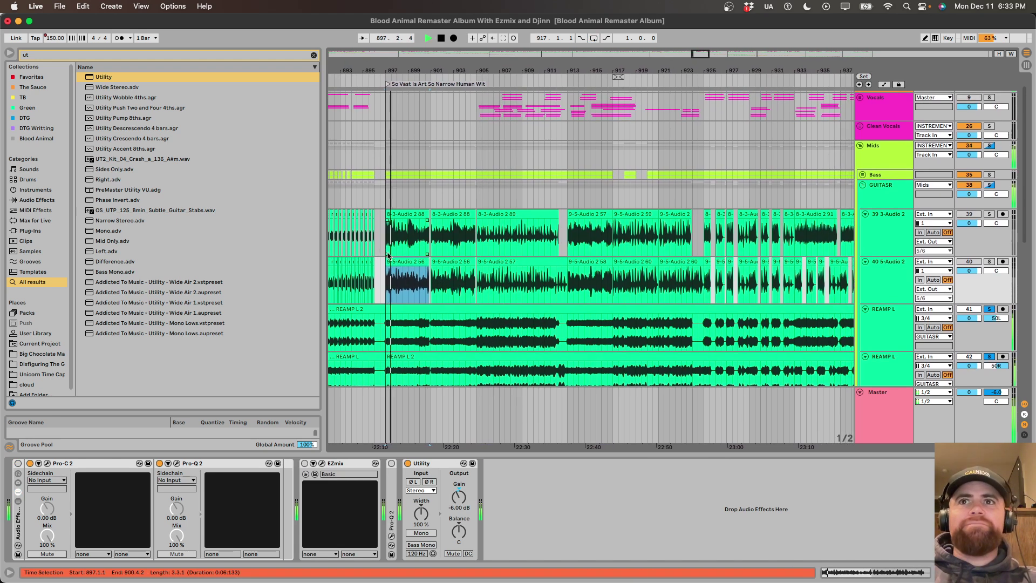
Audition the soloed REAMP L guitars from the choppy section beginning at bar 925.
click(705, 290)
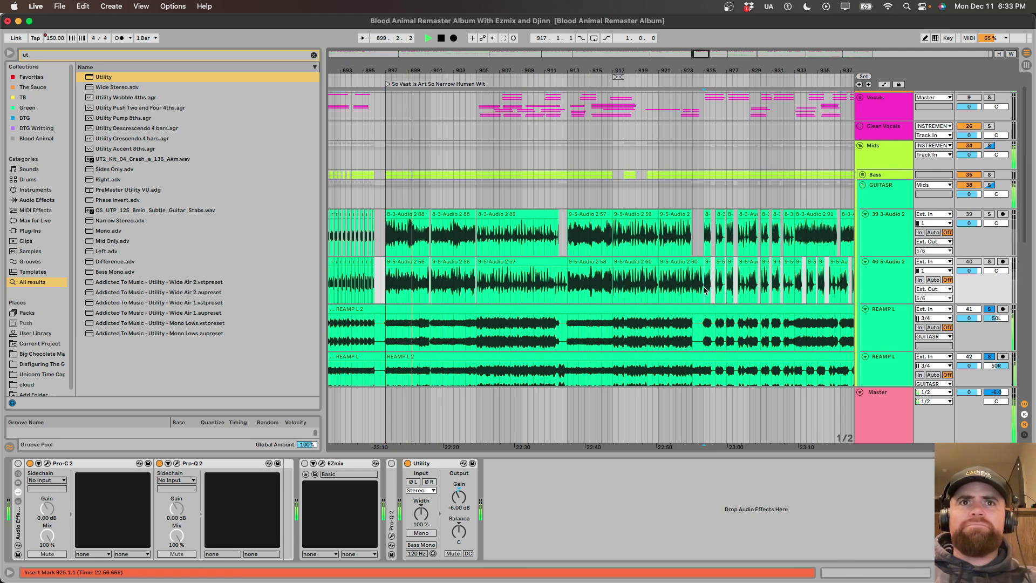
key(space)
key(space)
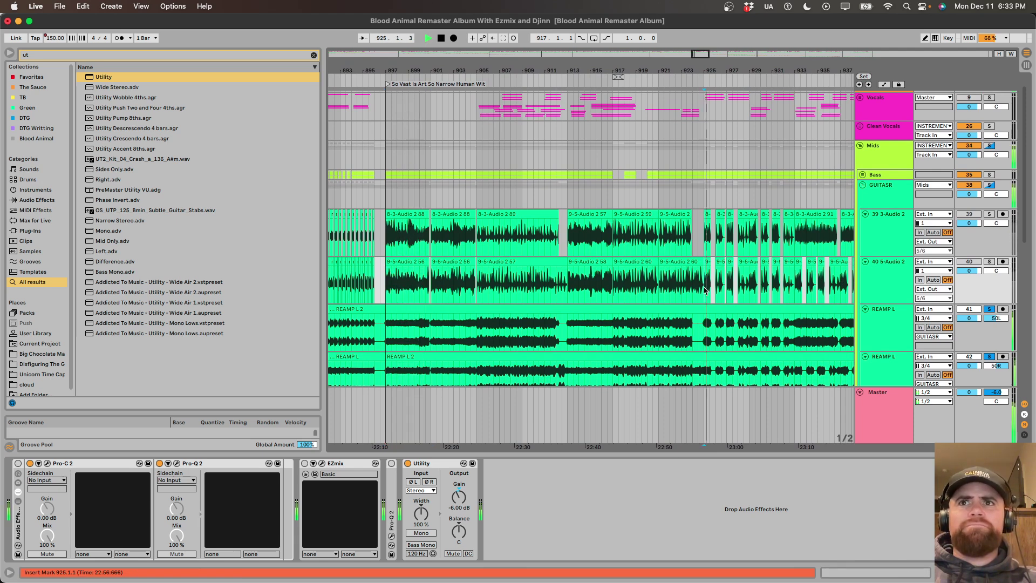
scroll(705, 290, down, 2)
scroll(705, 290, right, 3)
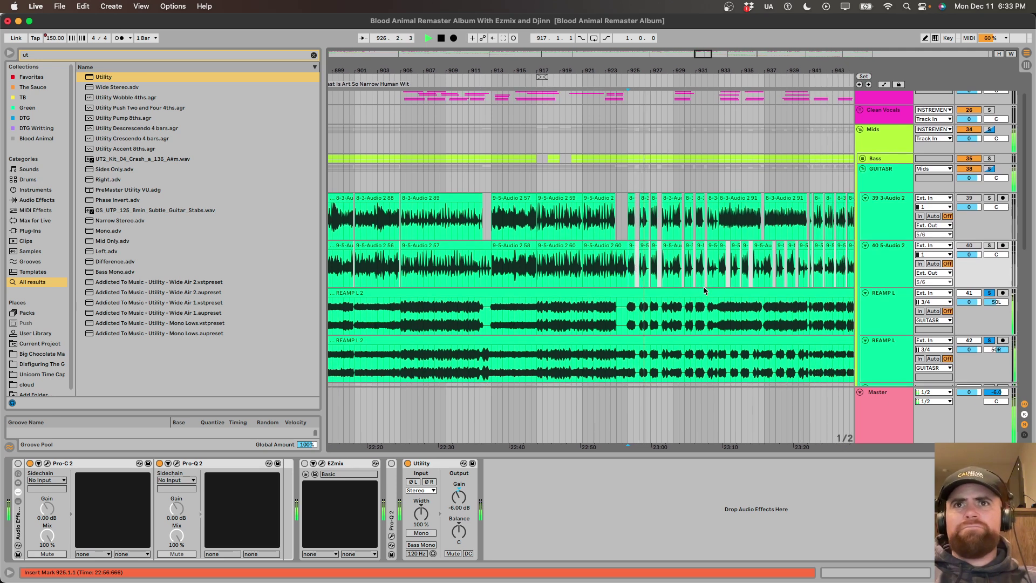
Unsolo the REAMP L guitar tracks and play the full mix from bar 925.
scroll(704, 291, up, 1)
scroll(705, 291, right, 2)
click(989, 308)
key(space)
key(space)
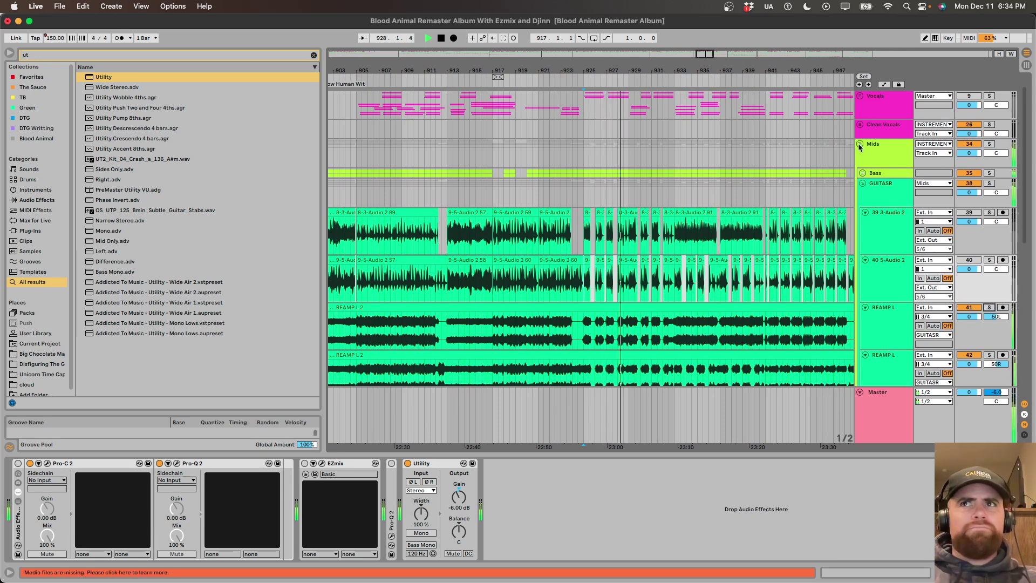
Stop playback, unfold the Bass group, and open the Kontakt 7 instrument on track 36.
click(876, 174)
key(space)
click(863, 173)
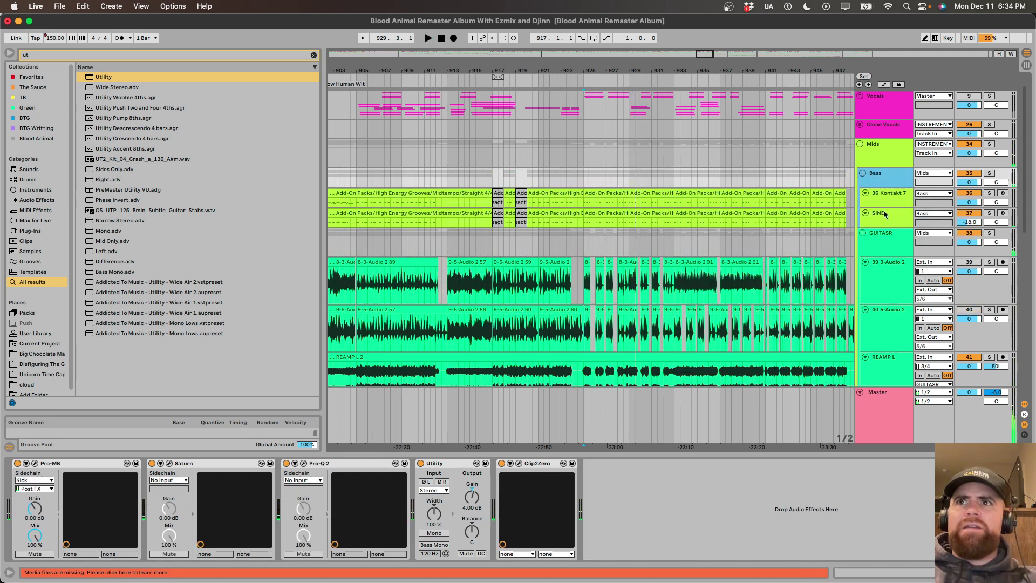
click(883, 195)
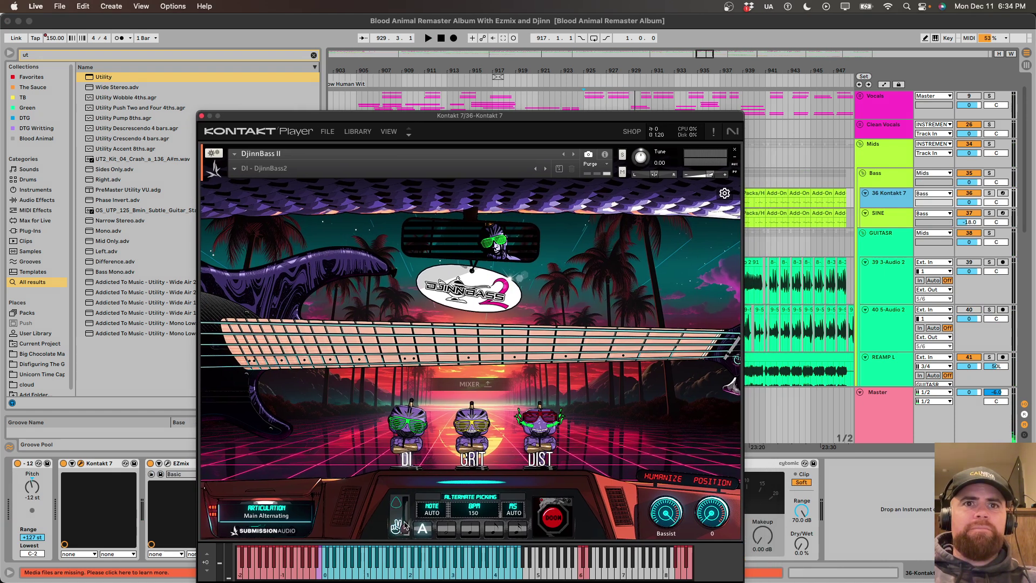
Audition the mix from bar 925 with the DjinnBass II instrument open, close its window, and stop playback.
key(space)
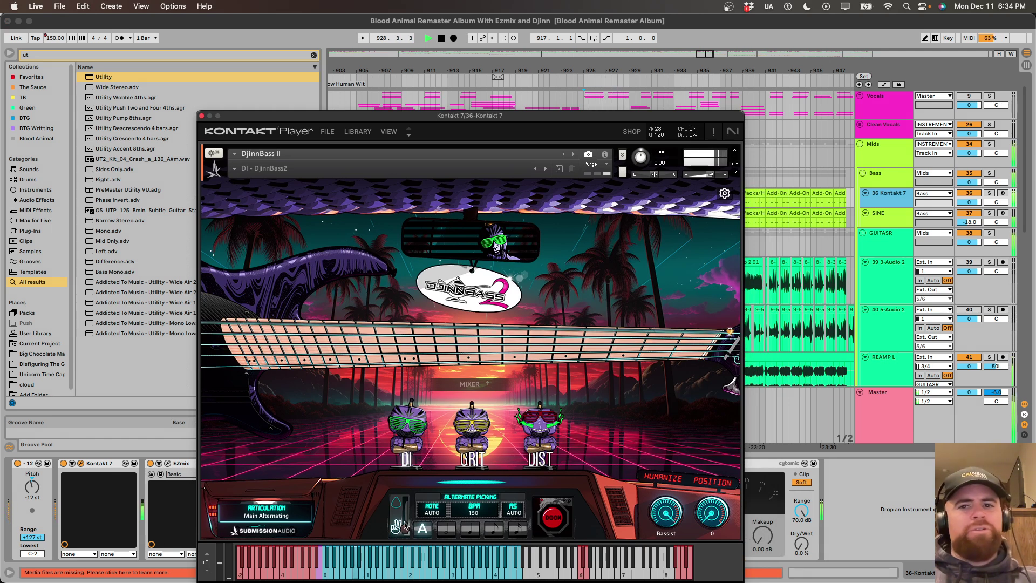
key(space)
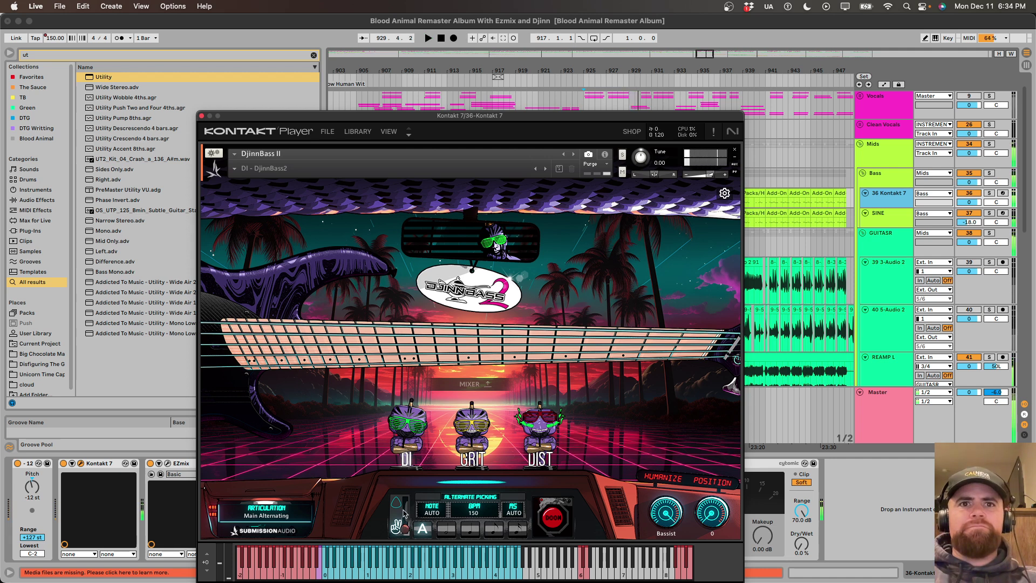
key(space)
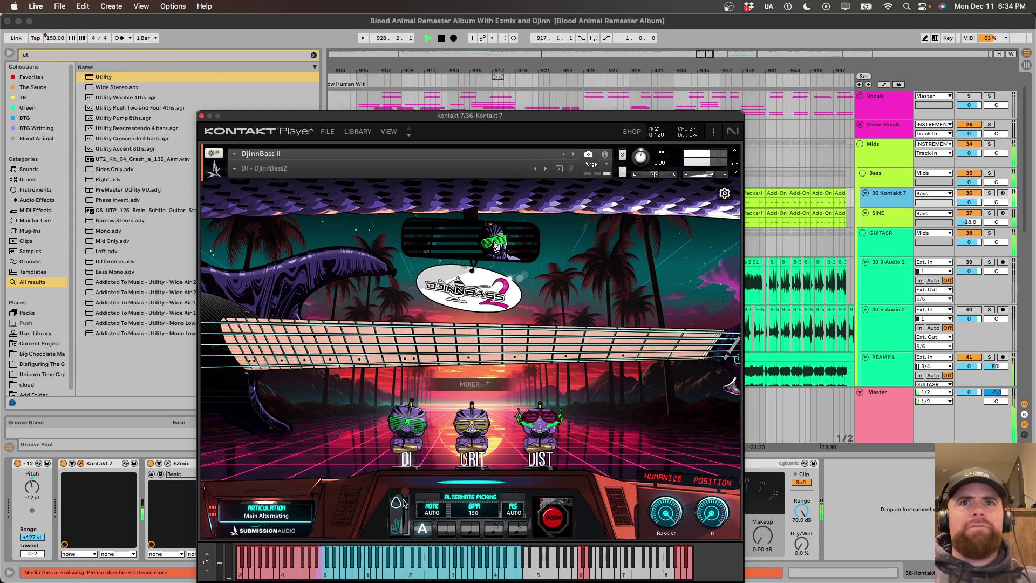
key(space)
key(space)
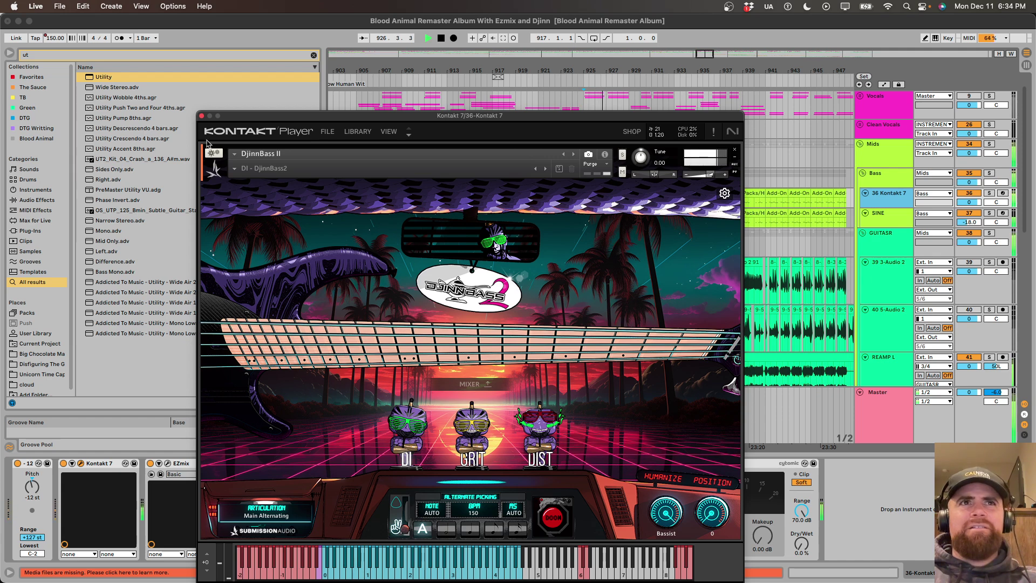
click(202, 115)
key(space)
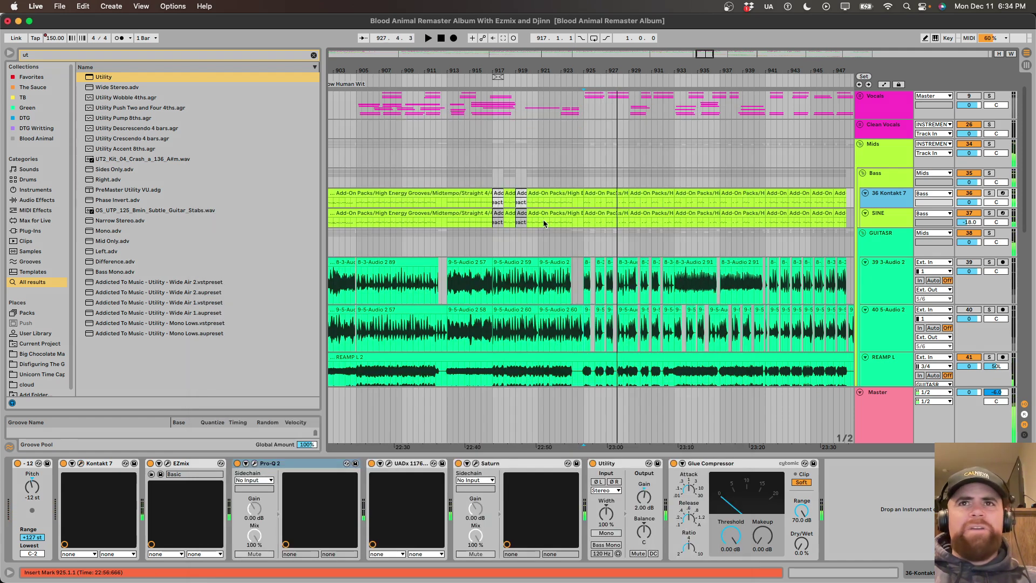
Collapse the 39 3-Audio 2 and 40 5-Audio 2 guitar DI tracks in the GUITASR group.
click(602, 155)
click(866, 262)
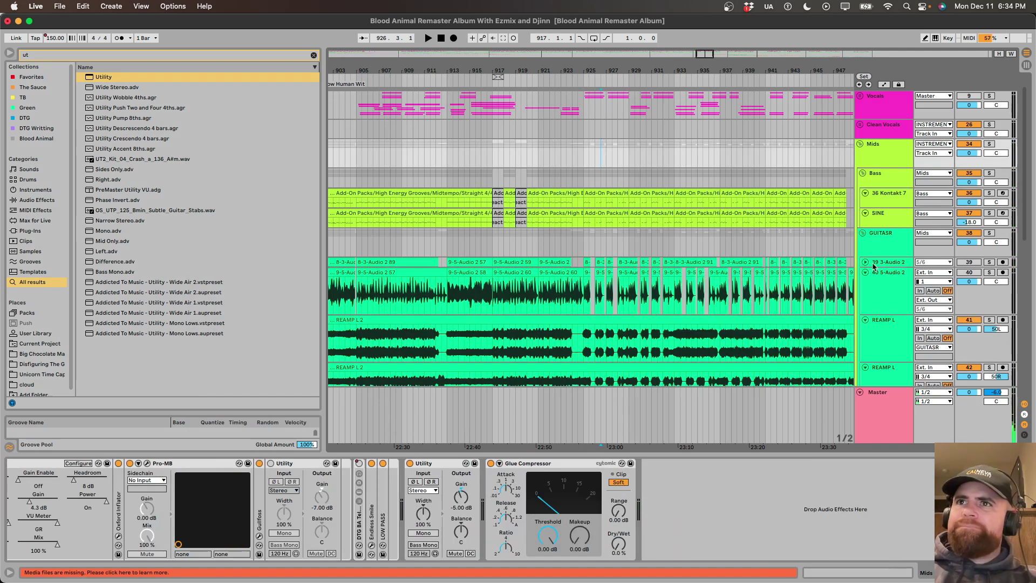
click(874, 272)
click(866, 273)
click(880, 292)
click(874, 273)
scroll(885, 275, down, 1)
Examine the device chains of the GUITASR group, both REAMP L tracks, and the guitar DI tracks.
click(892, 279)
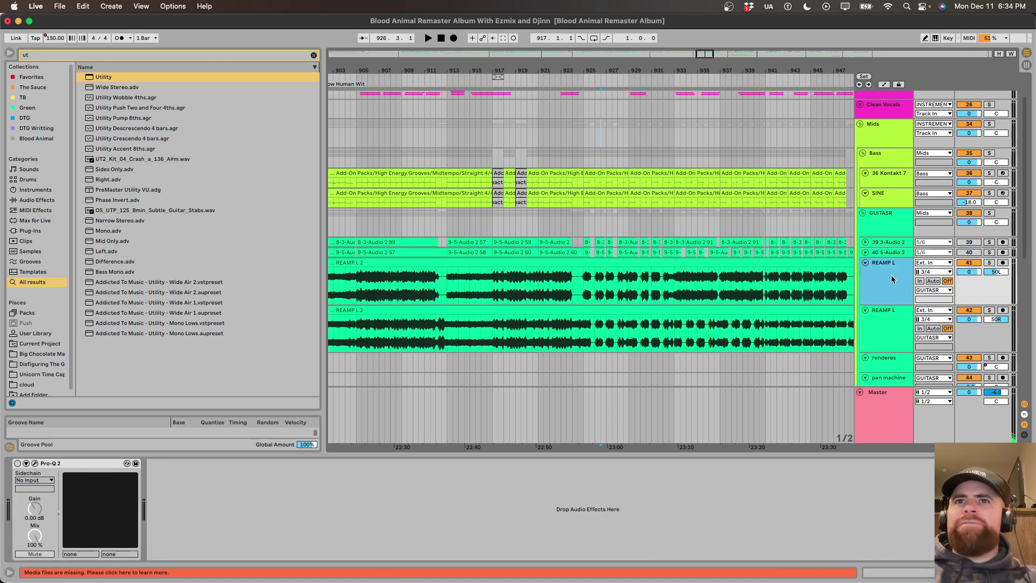
click(885, 217)
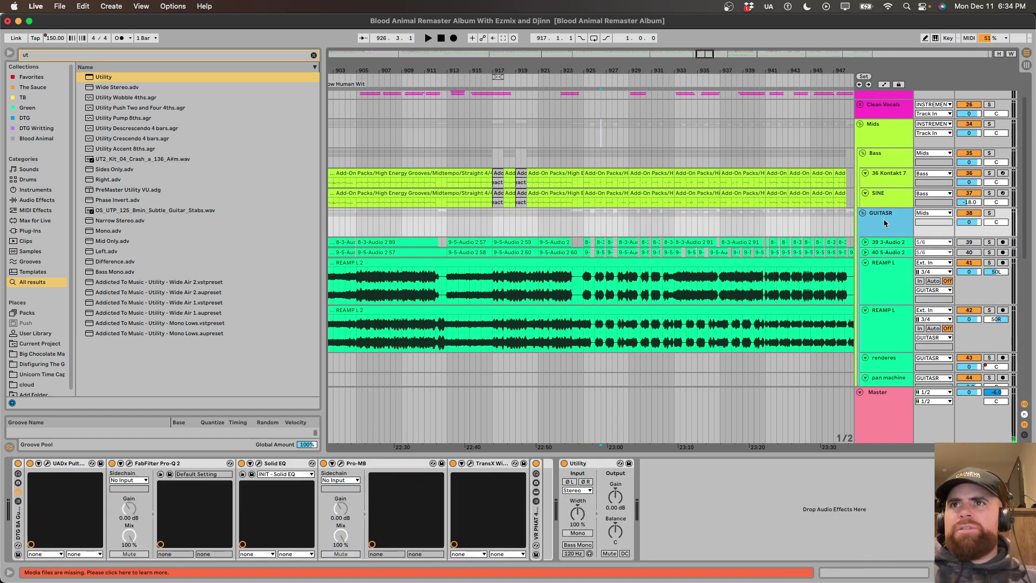
click(888, 276)
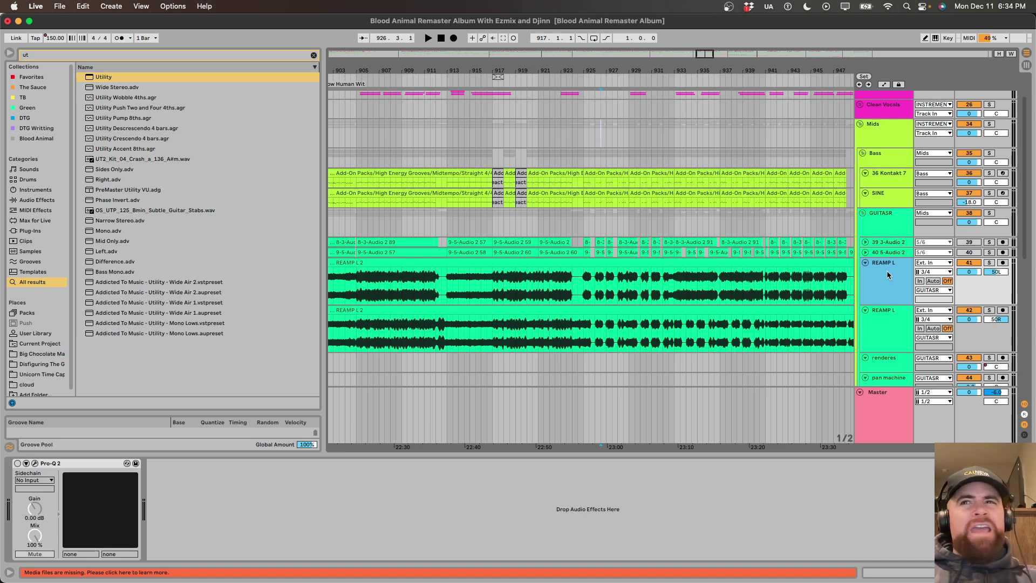
key(Down)
key(Left)
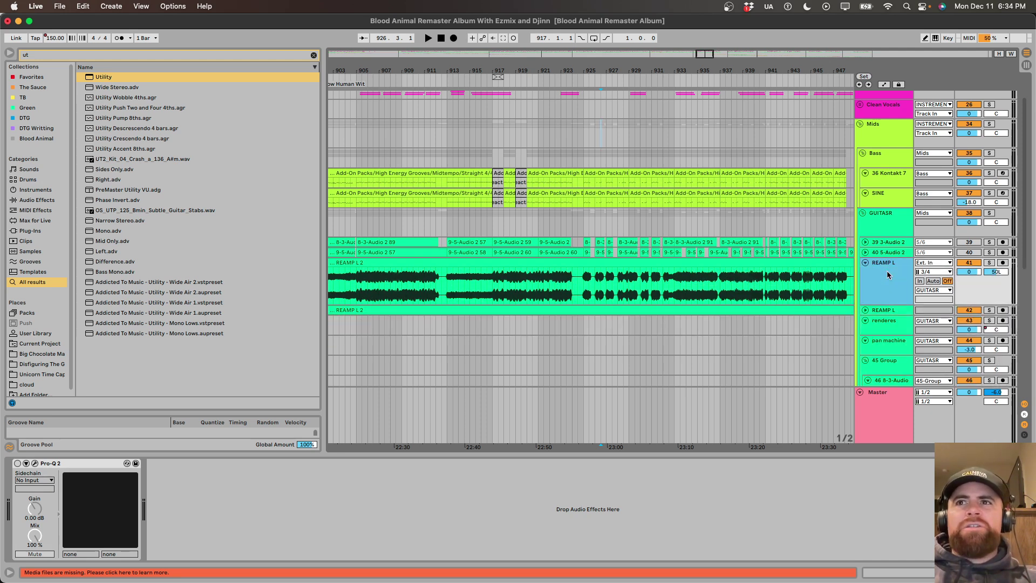
key(Right)
key(Up)
key(Up)
key(Down)
key(Down)
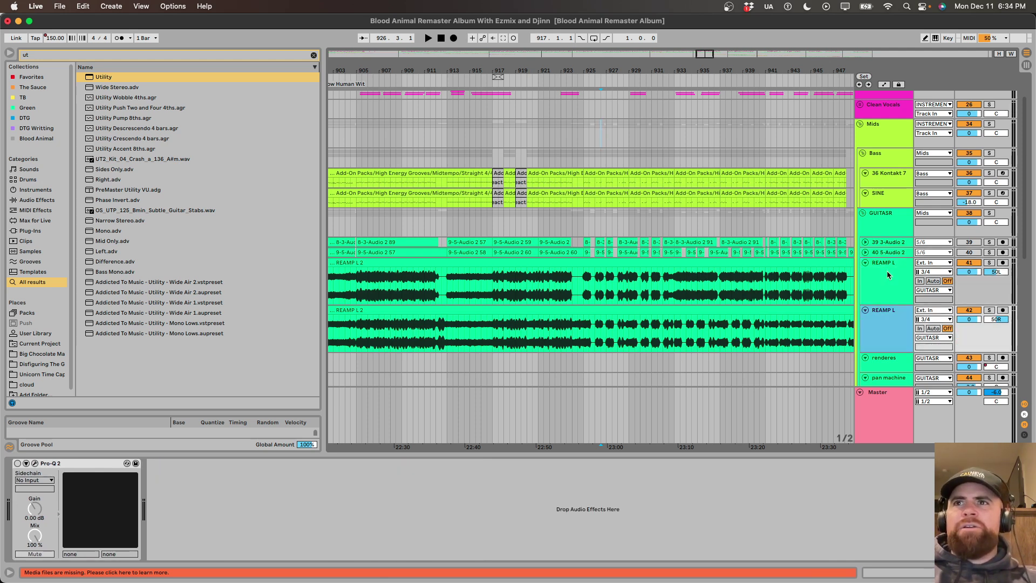
key(Up)
key(Up)
key(Up)
key(Down)
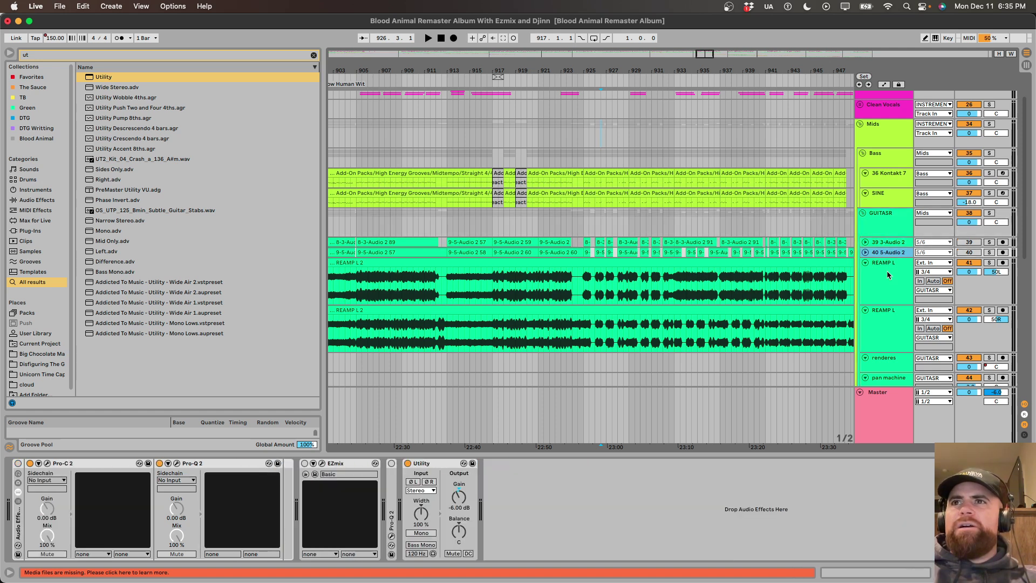
key(Down)
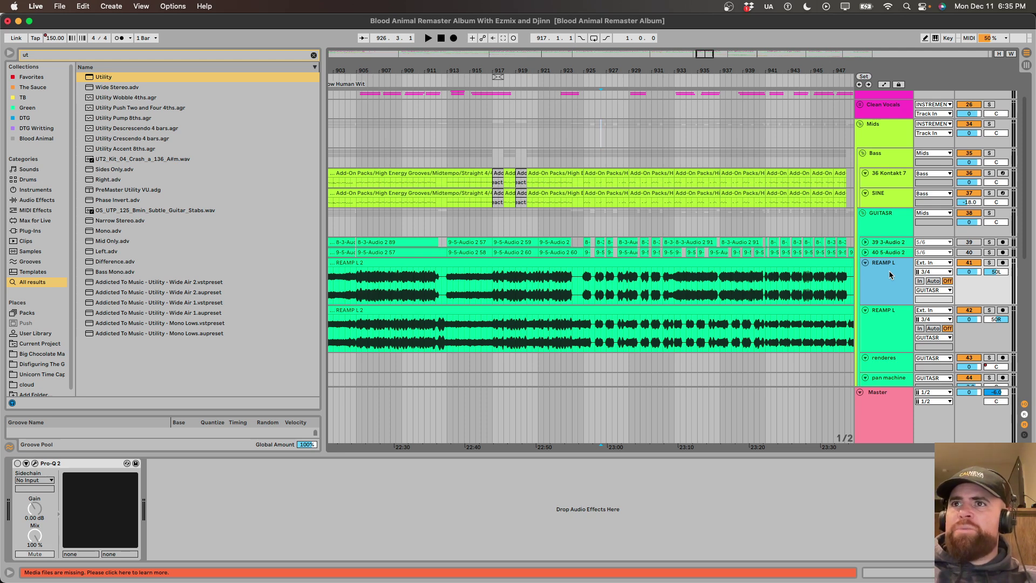
Collapse both REAMP L guitar tracks in the arrangement.
key(u)
click(890, 274)
key(u)
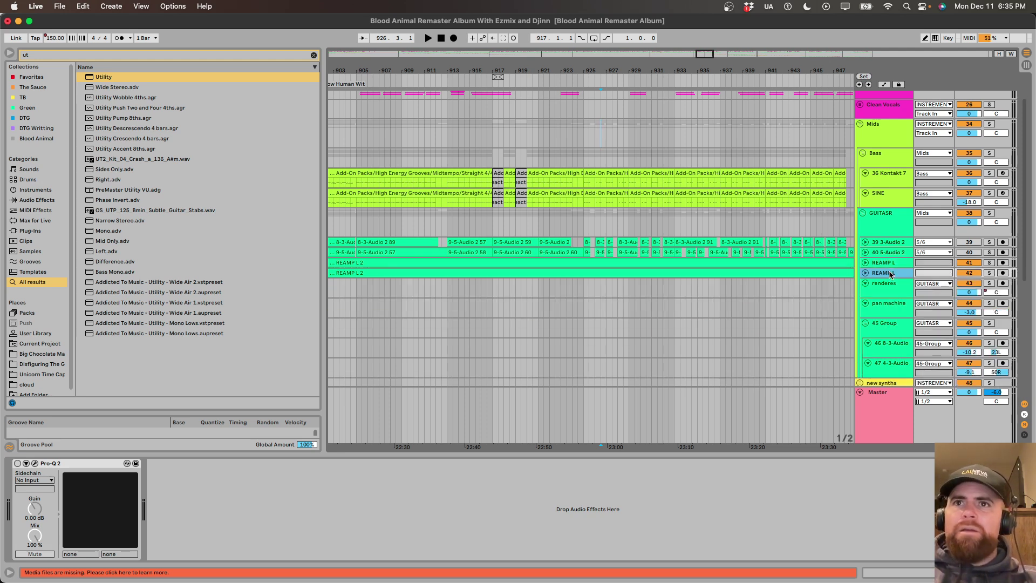
Examine the devices and clips of the pan machine and 45 Group tracks across the album timeline.
click(743, 304)
scroll(743, 304, down, 5)
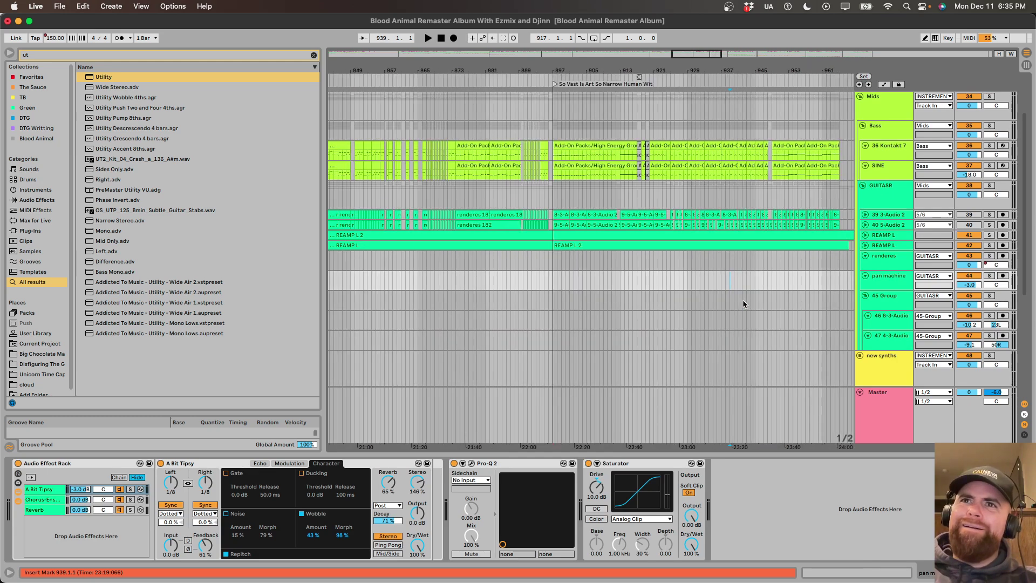
scroll(743, 302, up, 3)
click(744, 301)
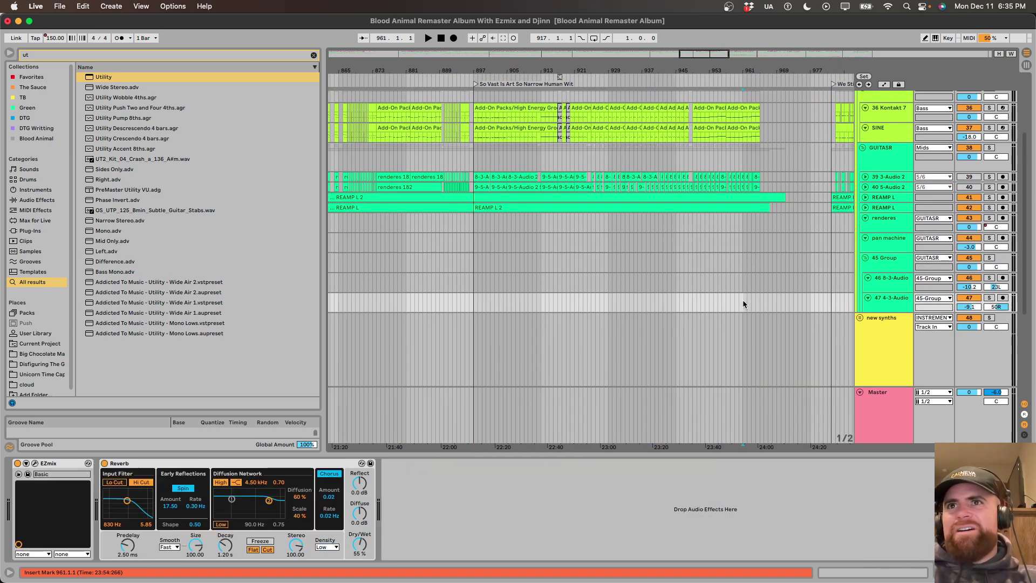
scroll(753, 298, down, 3)
scroll(754, 298, down, 5)
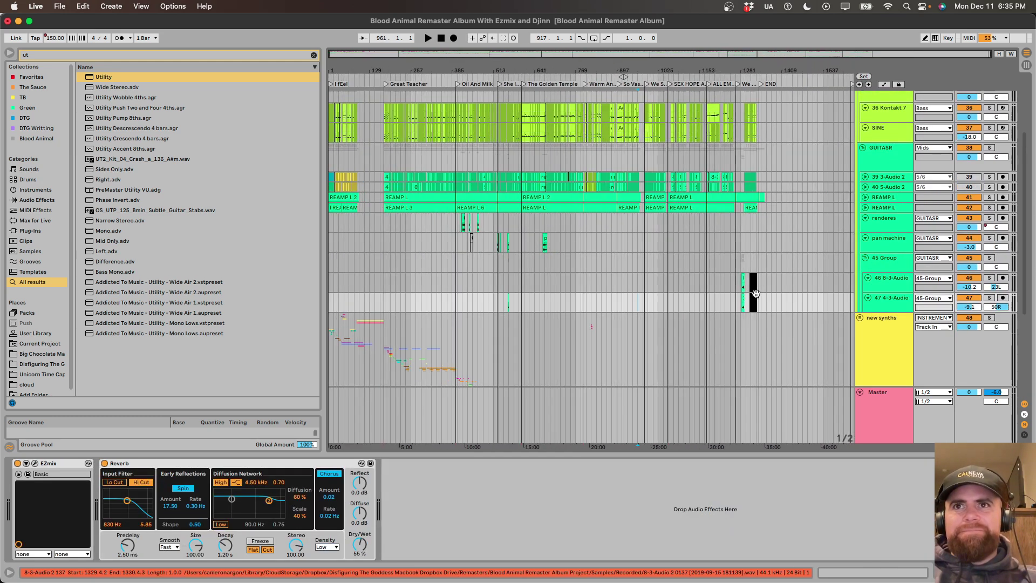
click(756, 294)
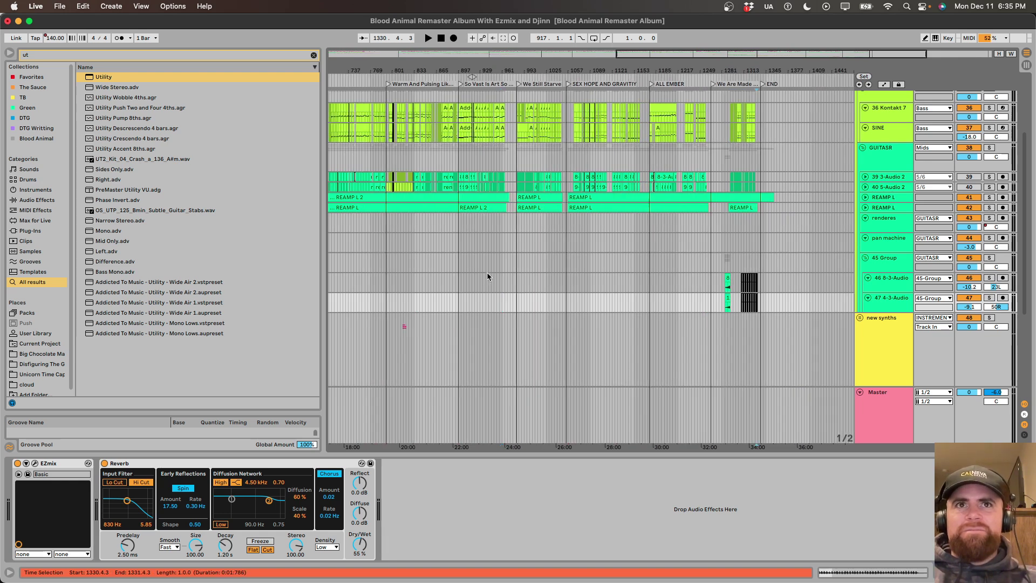
scroll(487, 277, left, 10)
scroll(487, 276, left, 3)
scroll(487, 276, up, 1)
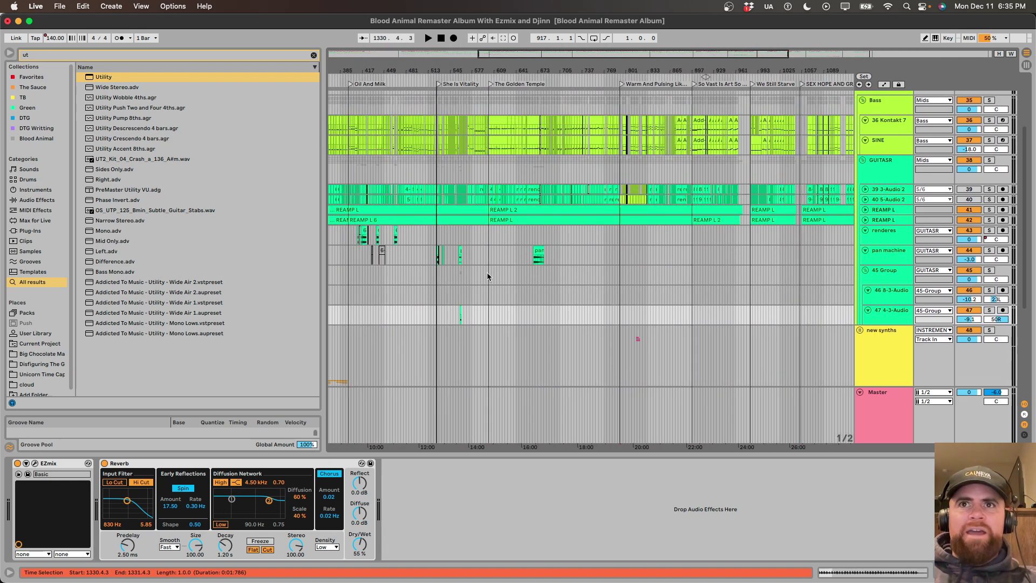
scroll(486, 272, right, 10)
scroll(487, 272, up, 1)
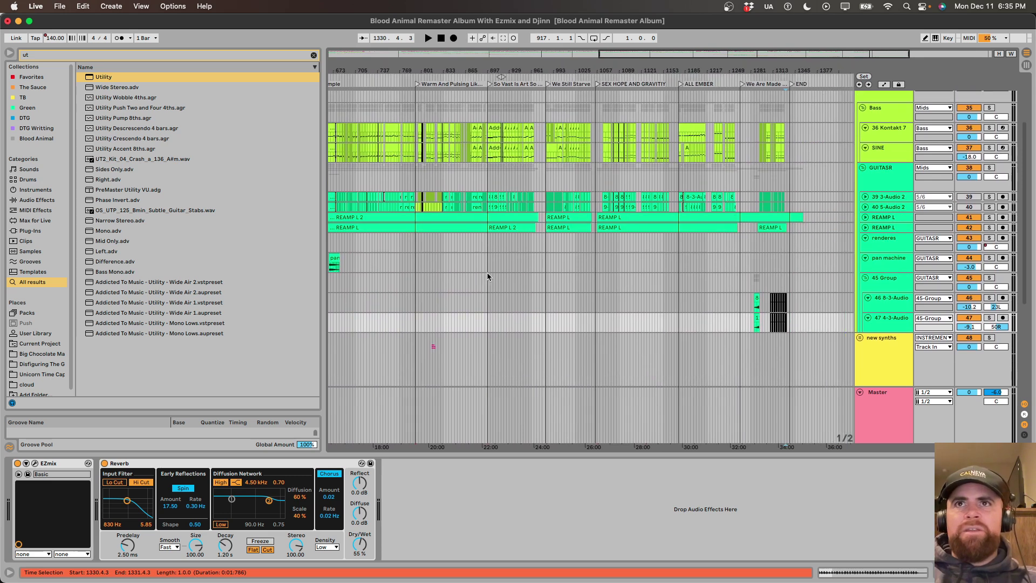
scroll(496, 283, left, 1)
scroll(497, 283, up, 1)
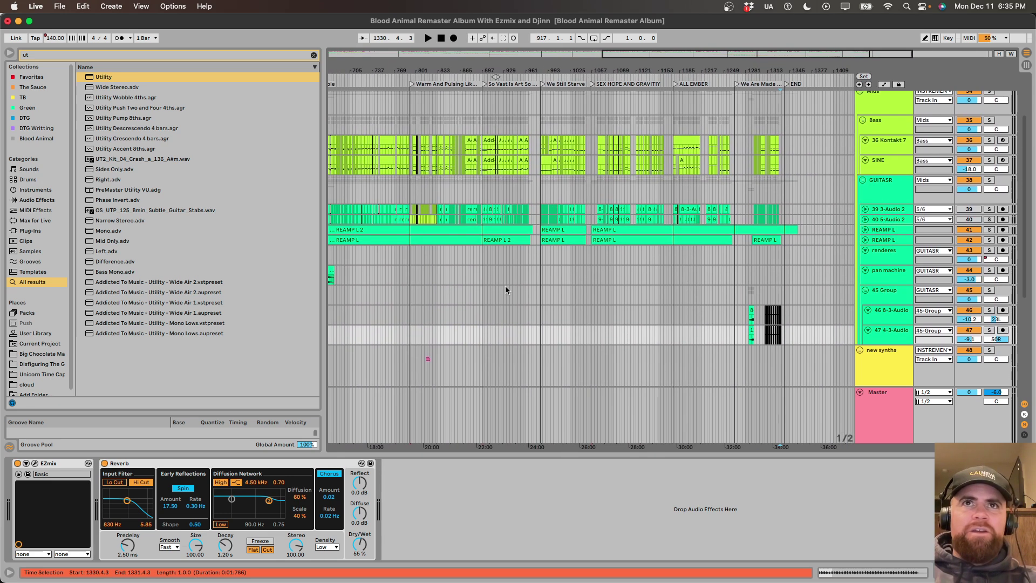
scroll(507, 287, up, 6)
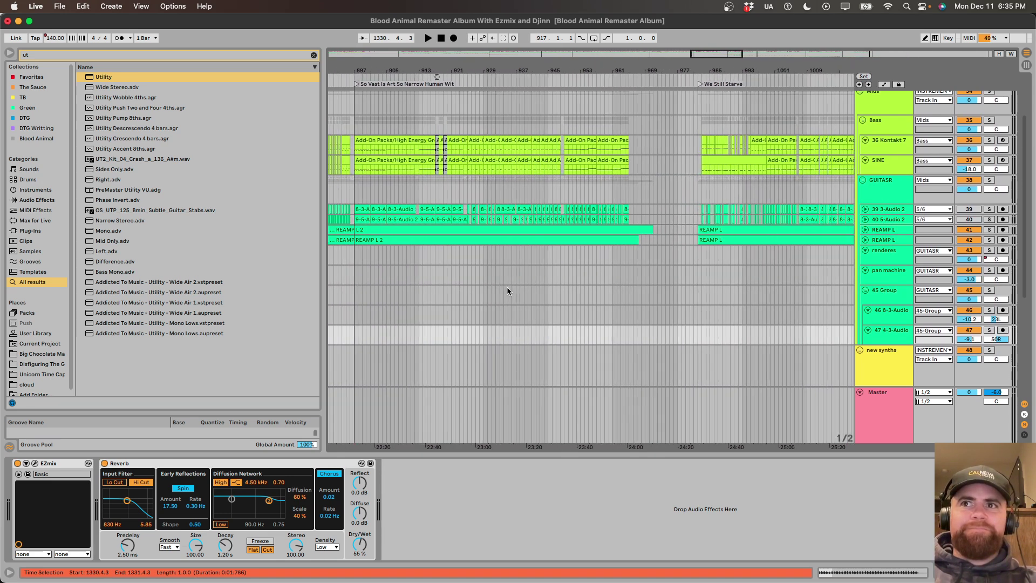
Collapse the pan machine track and play the full mix from bar 909.
click(879, 269)
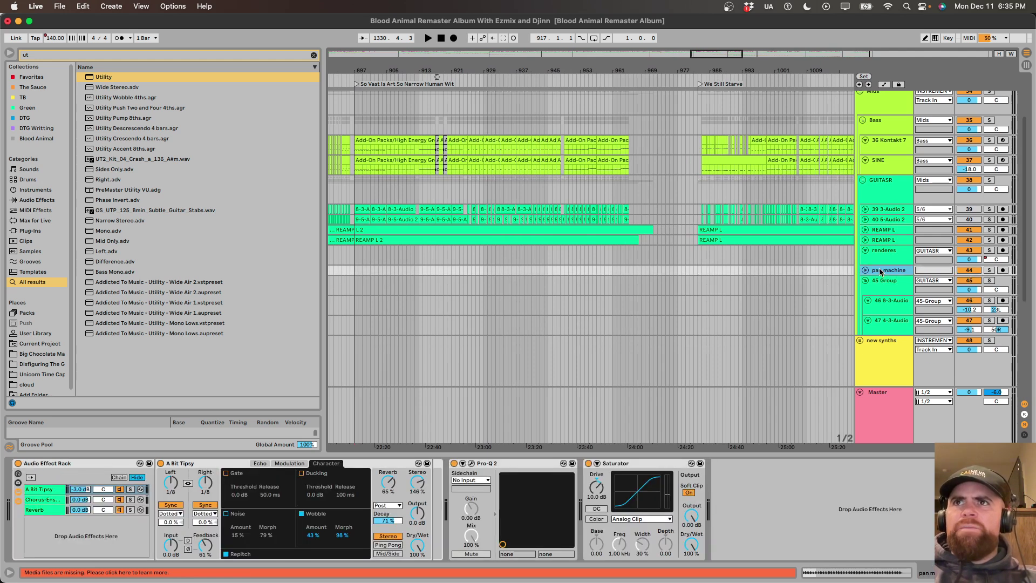
scroll(880, 272, up, 3)
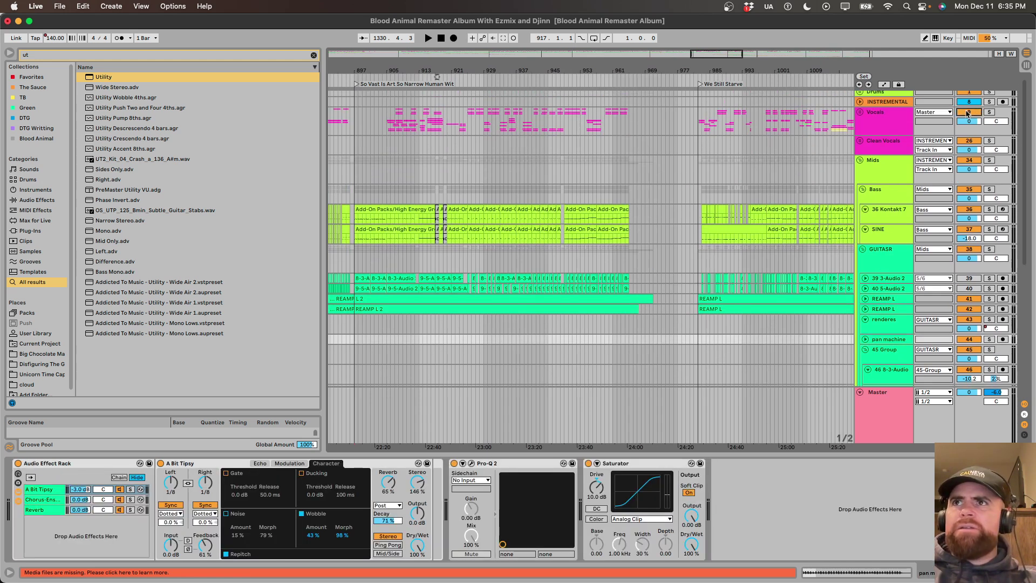
click(403, 156)
key(space)
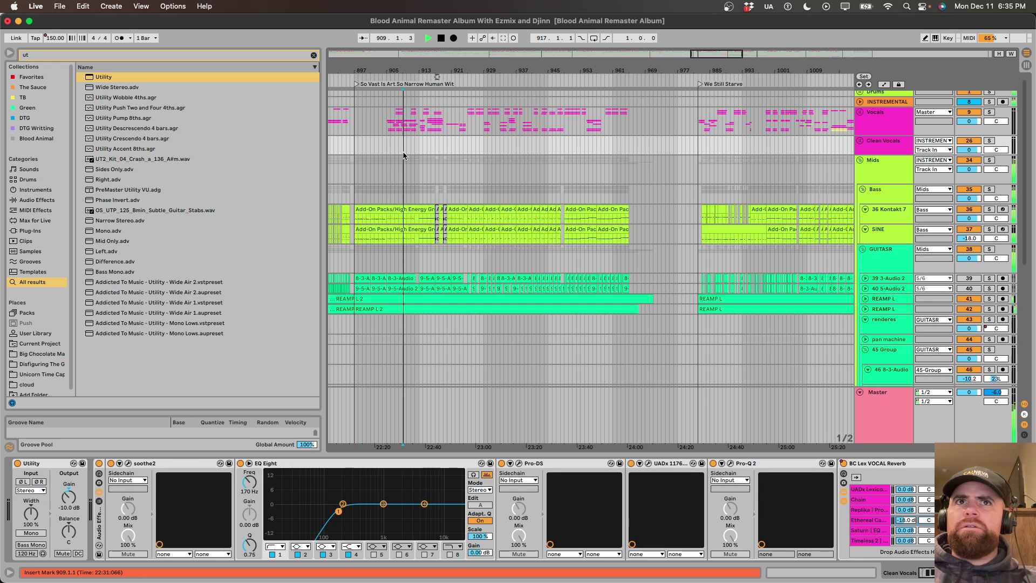
Unfold the new synths group, display its device chain, and stop playback.
scroll(597, 245, down, 10)
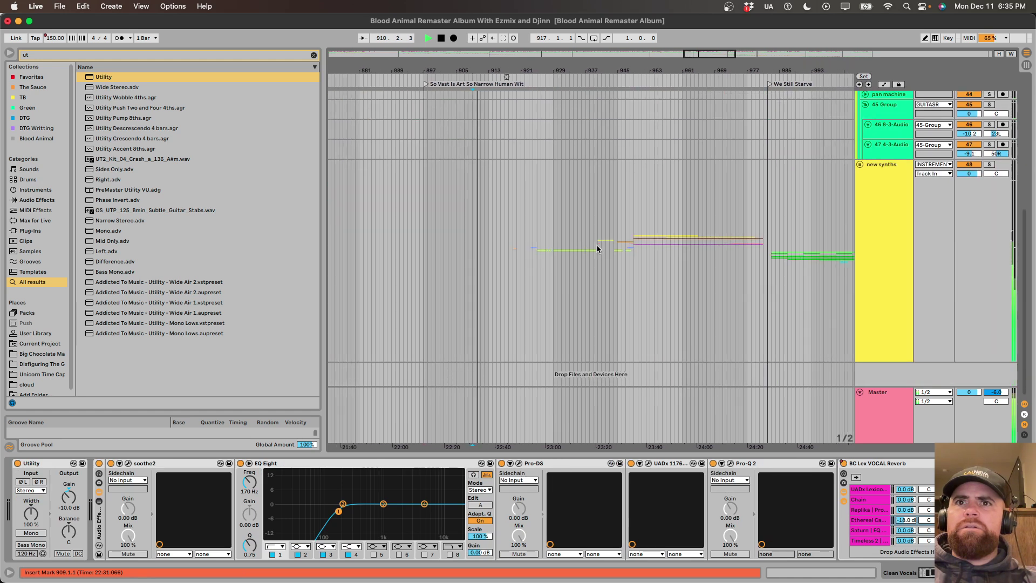
click(888, 242)
key(space)
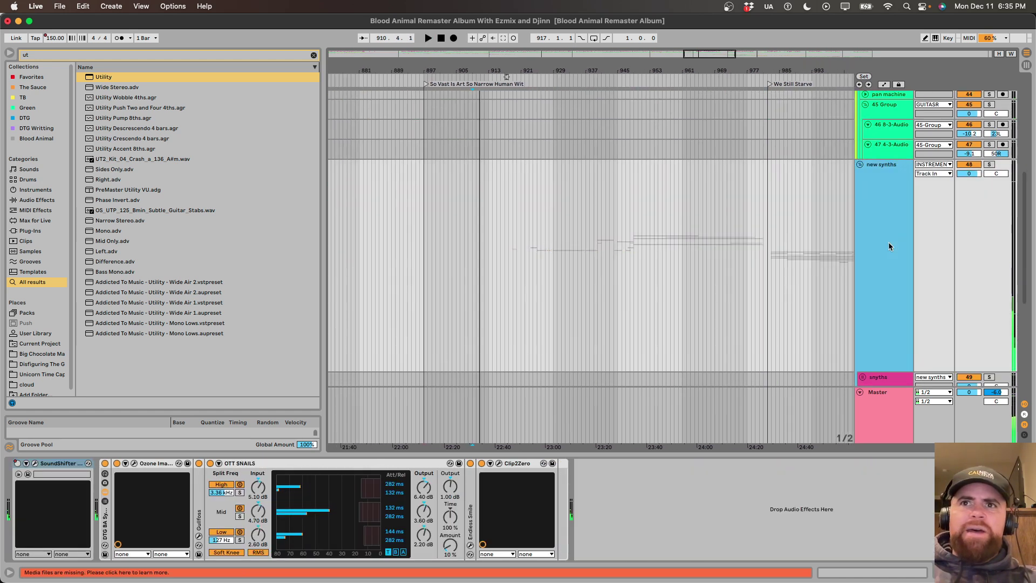
Play the mix from bar 931 with the new synths group's Ozone Imager 2 open, and close its window.
click(563, 227)
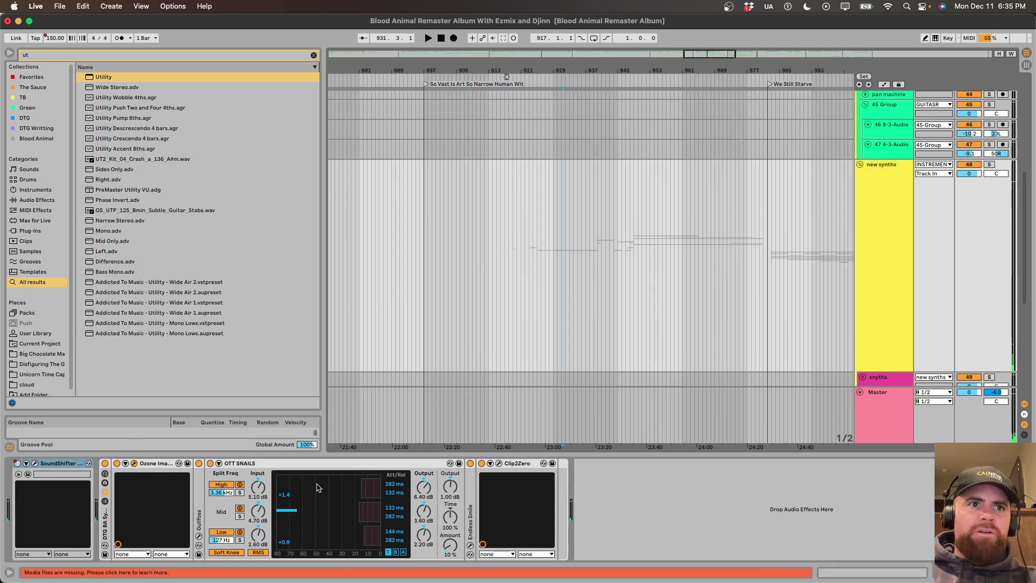
key(super+alt+p)
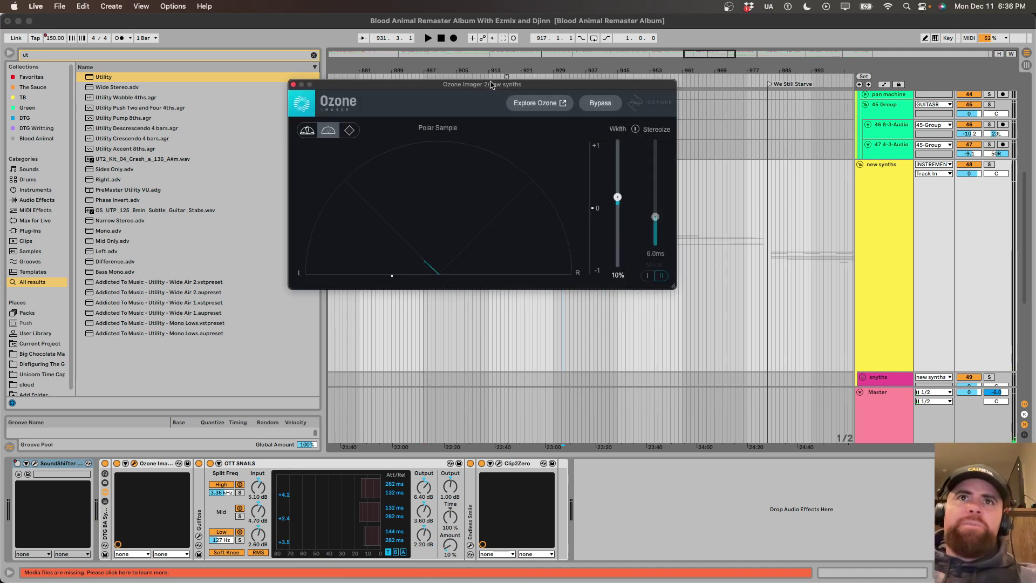
key(space)
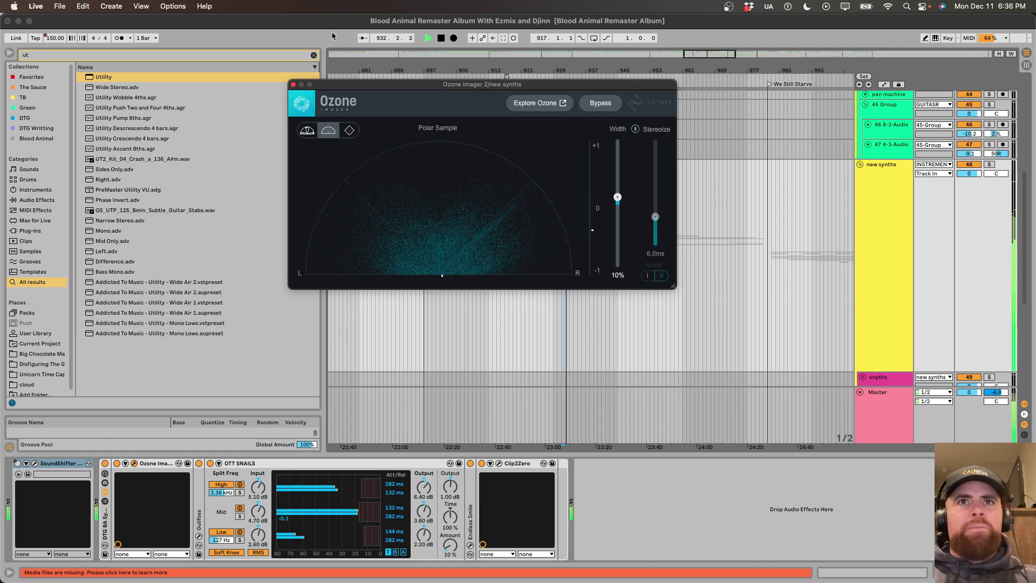
click(294, 84)
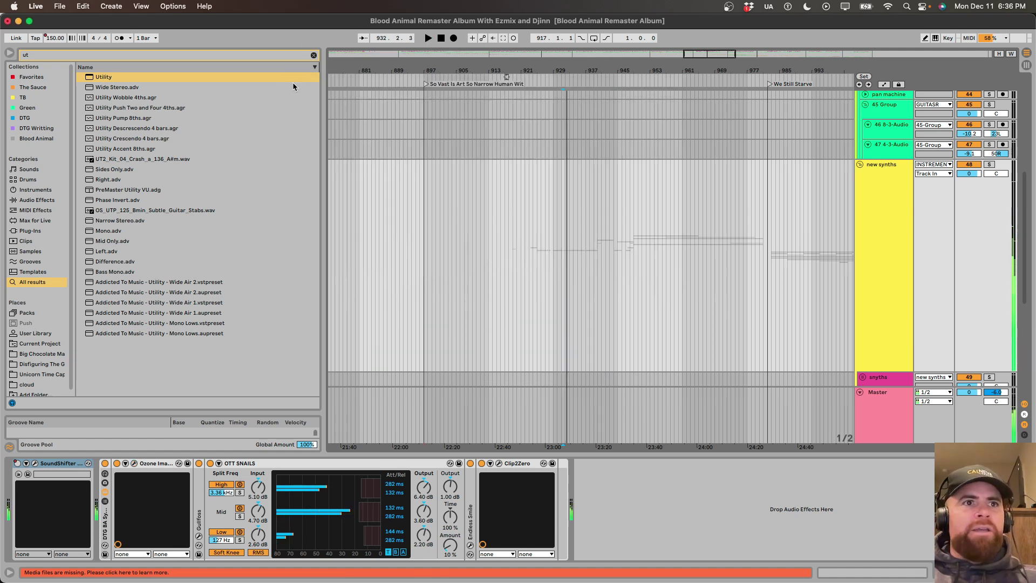
Audition Gullfoss on the new synths group around bars 956 and 970, close its window, and select the OTT SNAILS device.
click(199, 537)
key(space)
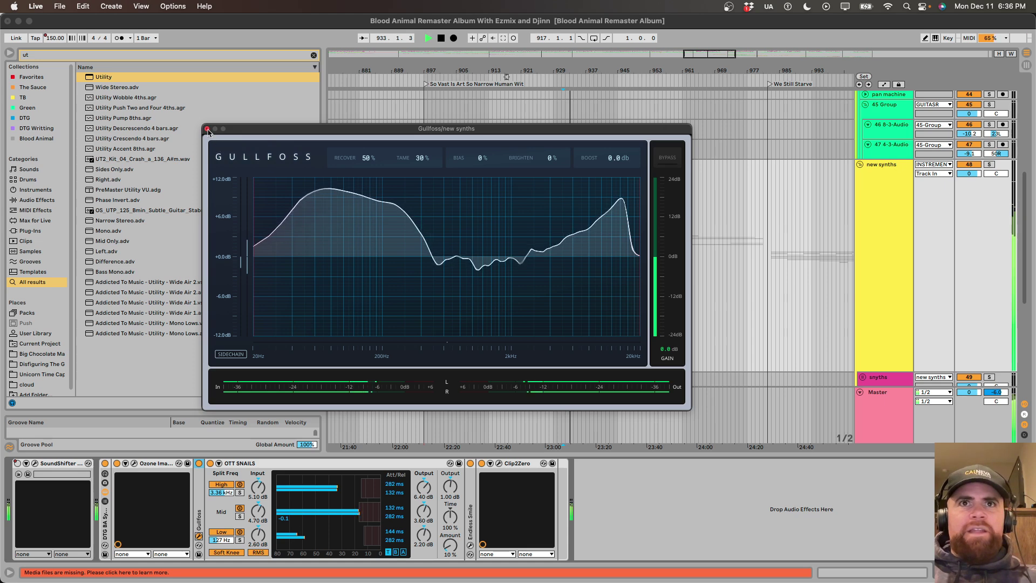
drag(491, 128, 416, 100)
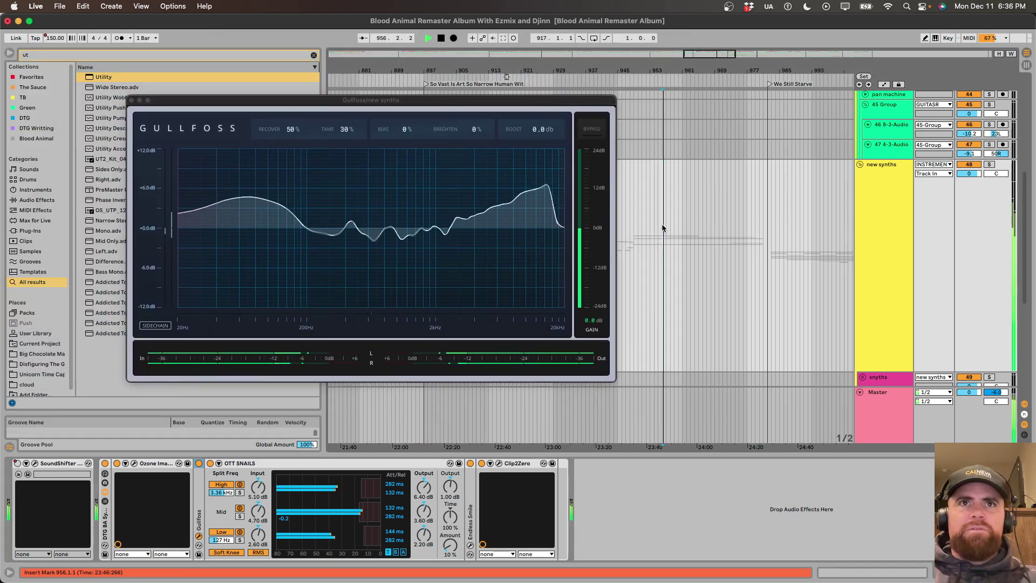
key(space)
click(721, 229)
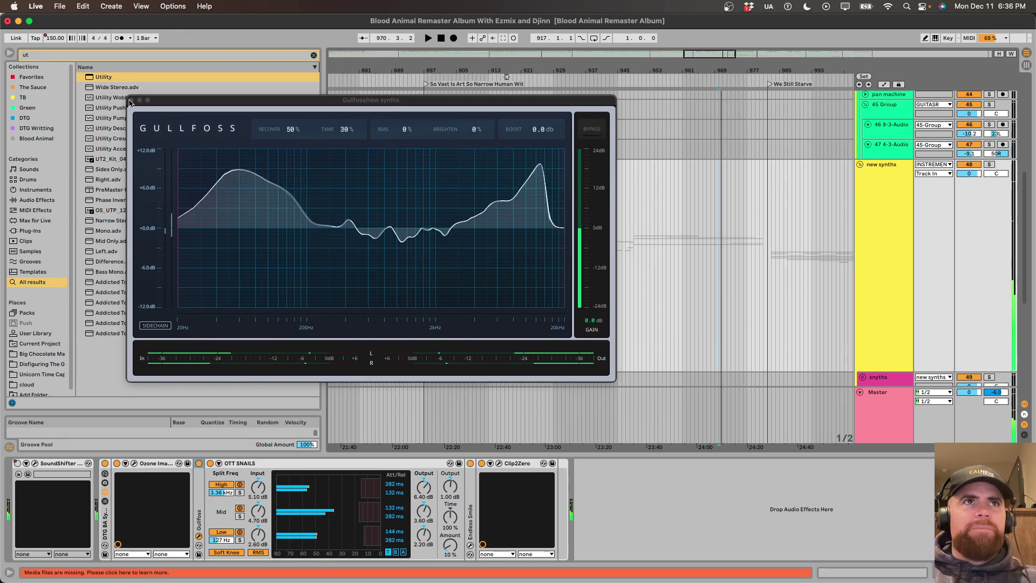
click(131, 101)
click(235, 464)
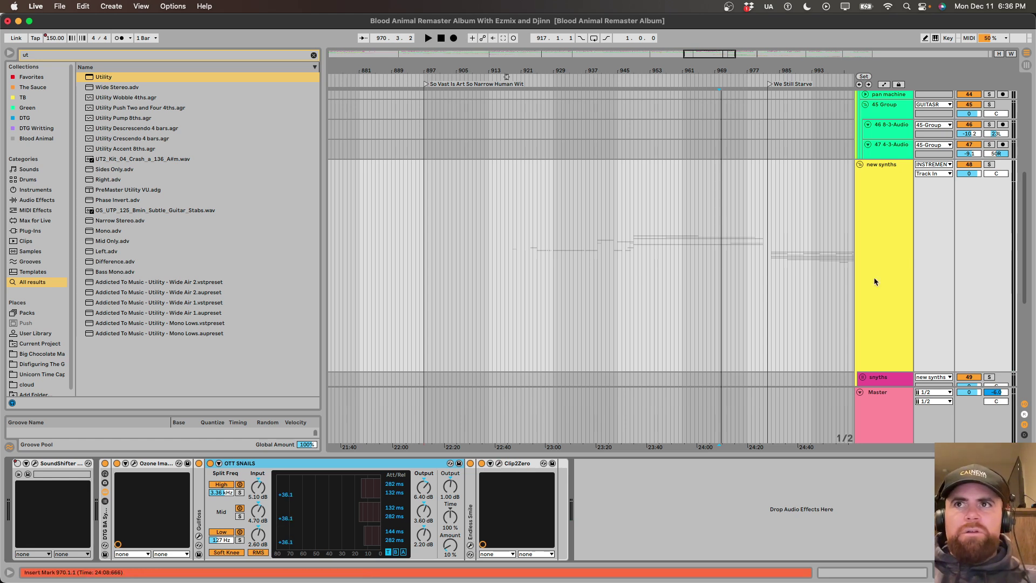
Reveal the new synths group's subgroups, unfold Song 7, and examine its clips along the timeline.
click(875, 237)
scroll(876, 236, down, 5)
scroll(883, 291, down, 5)
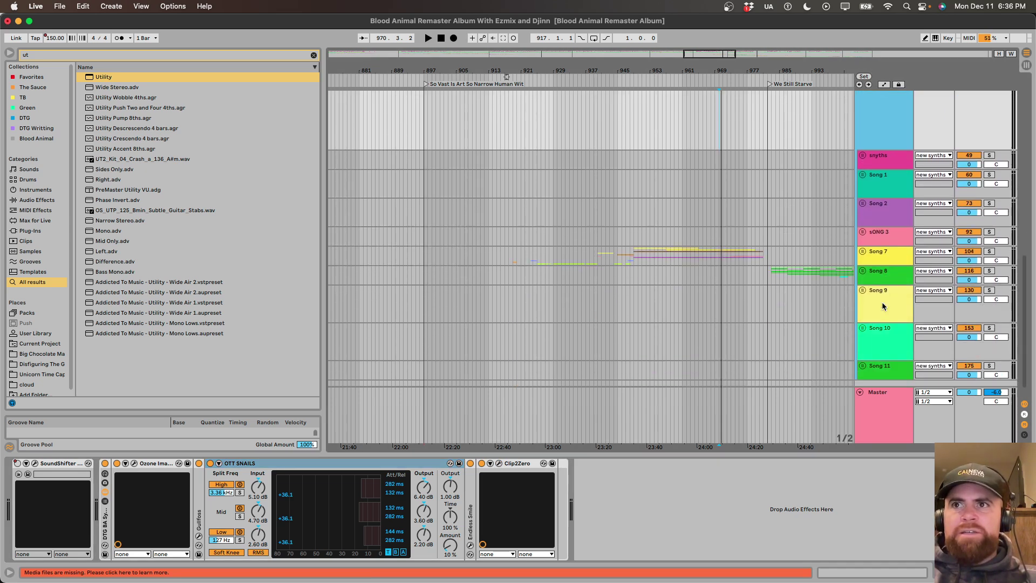
double_click(883, 236)
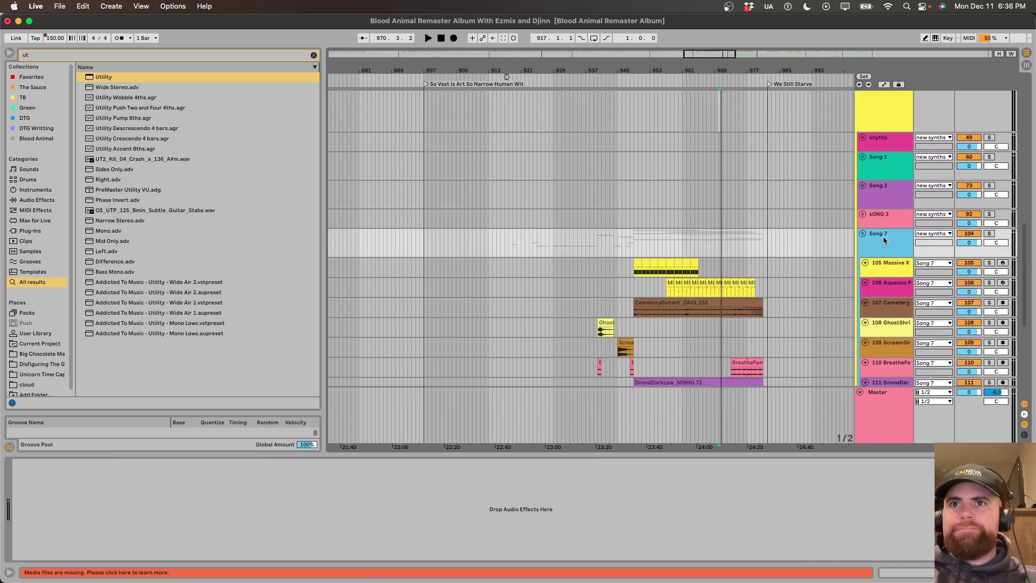
scroll(720, 258, down, 1)
scroll(720, 258, down, 8)
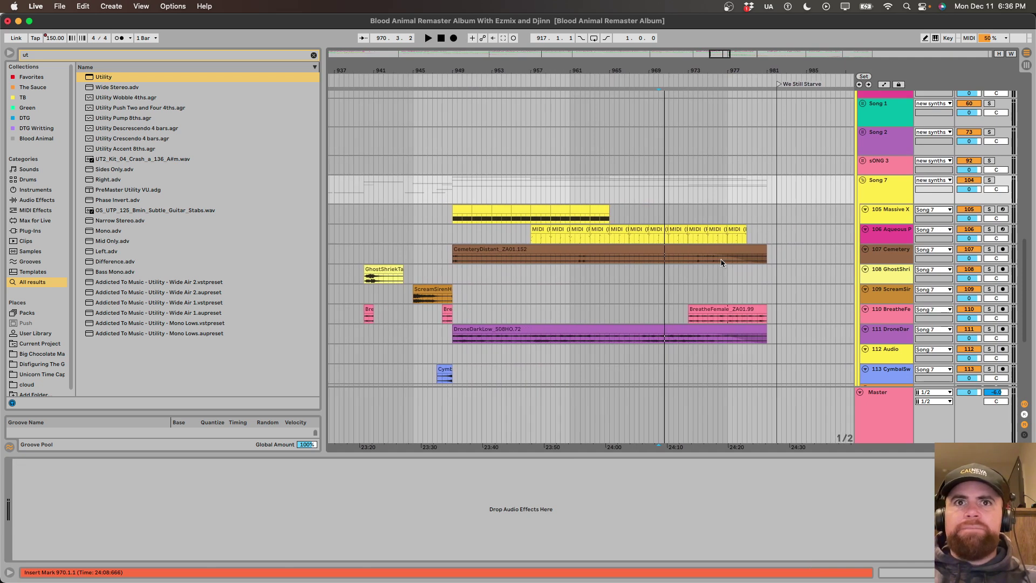
scroll(720, 258, left, 5)
scroll(721, 258, down, 2)
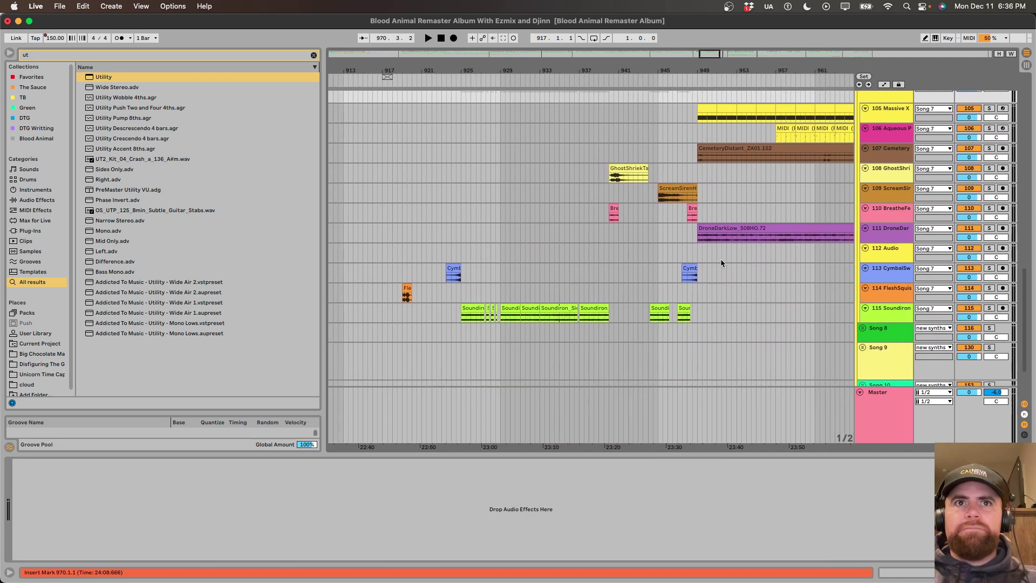
Solo and play the FleshSquish clip at bar 919 and the CymbalSwell clip around bar 924.
click(405, 294)
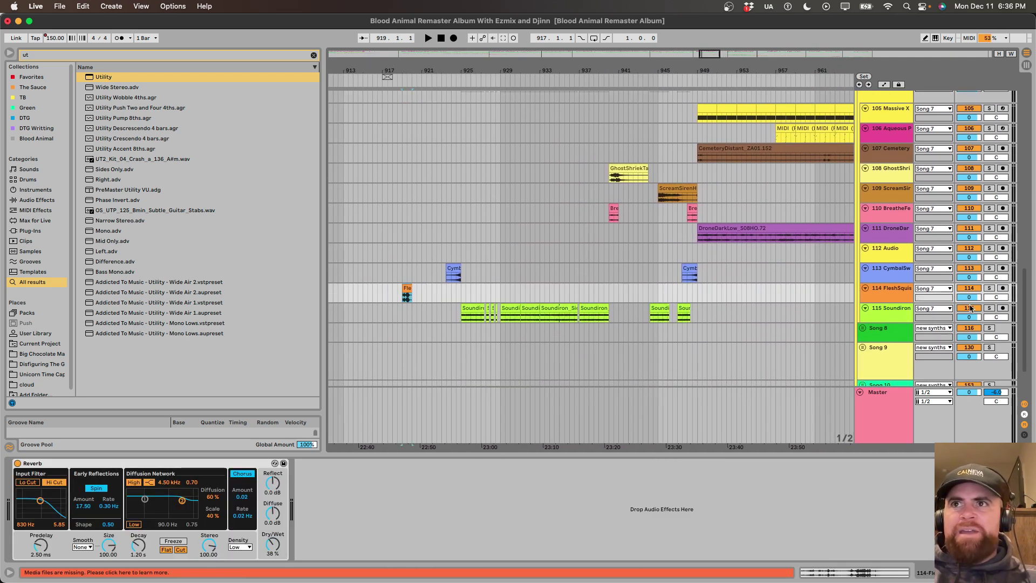
click(989, 288)
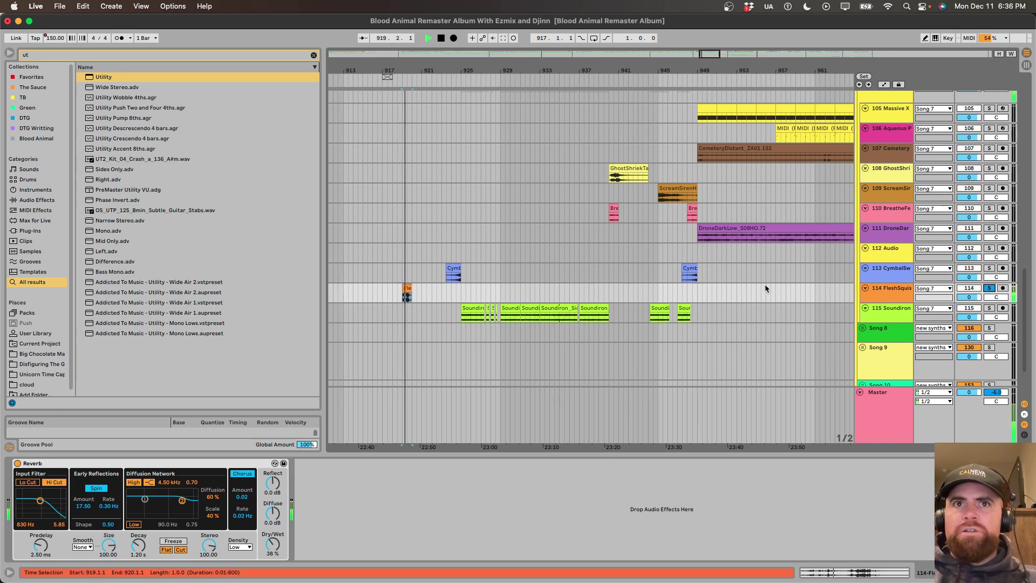
click(456, 279)
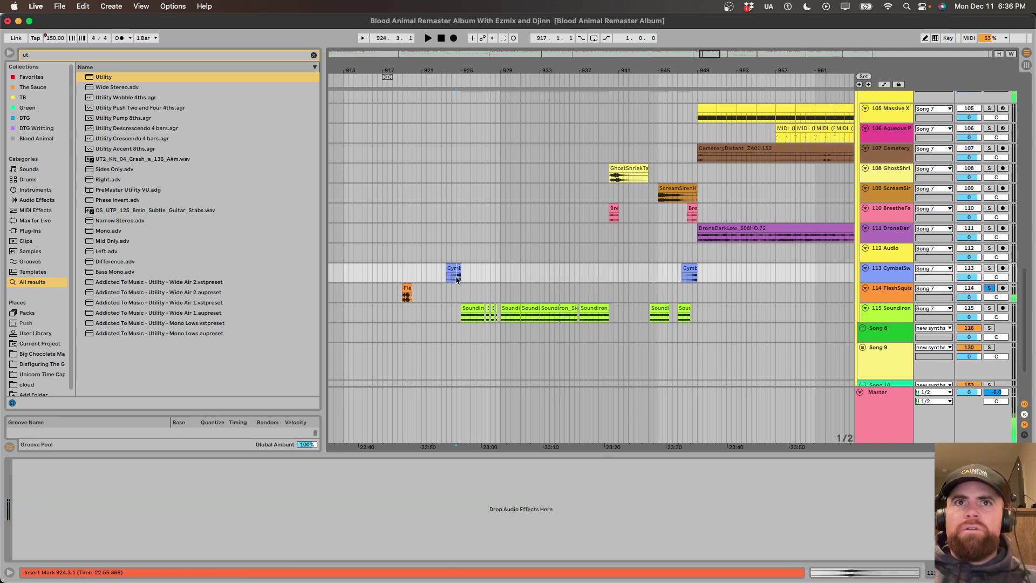
click(990, 268)
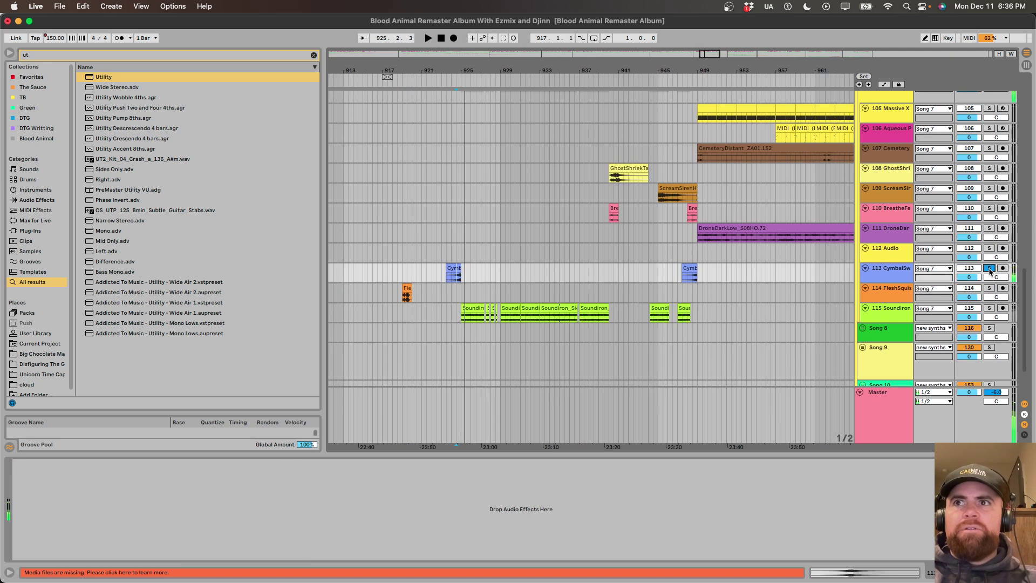
Solo the Soundiron scream track during playback and inspect the sample settings of its clips at bars 925 and 929.
click(990, 308)
click(476, 317)
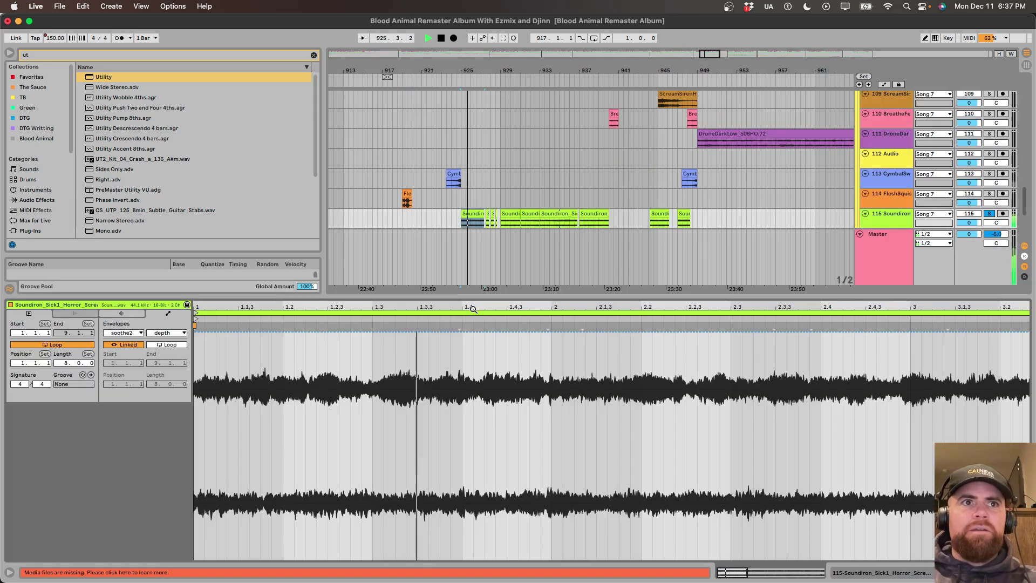
click(123, 315)
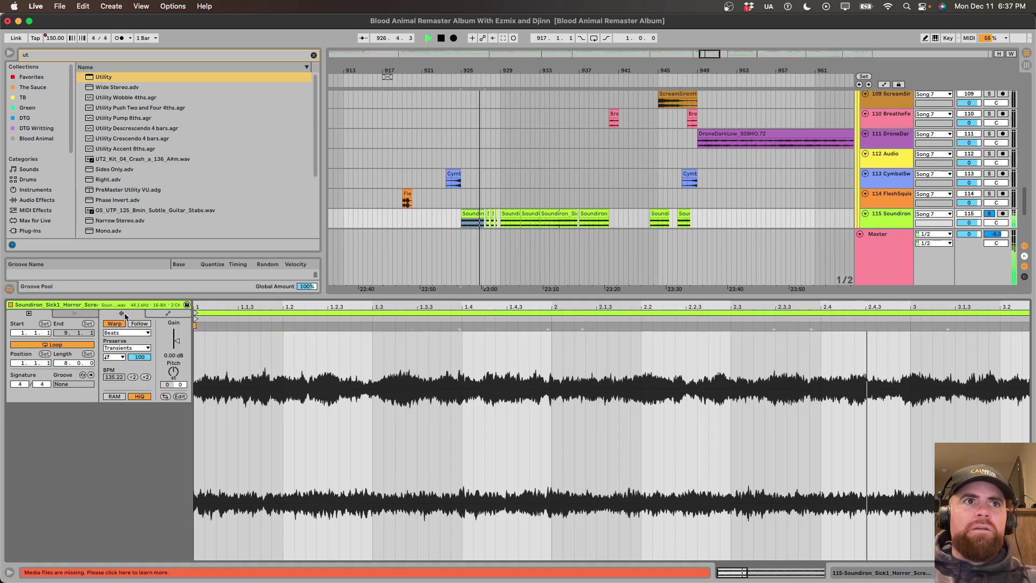
click(509, 210)
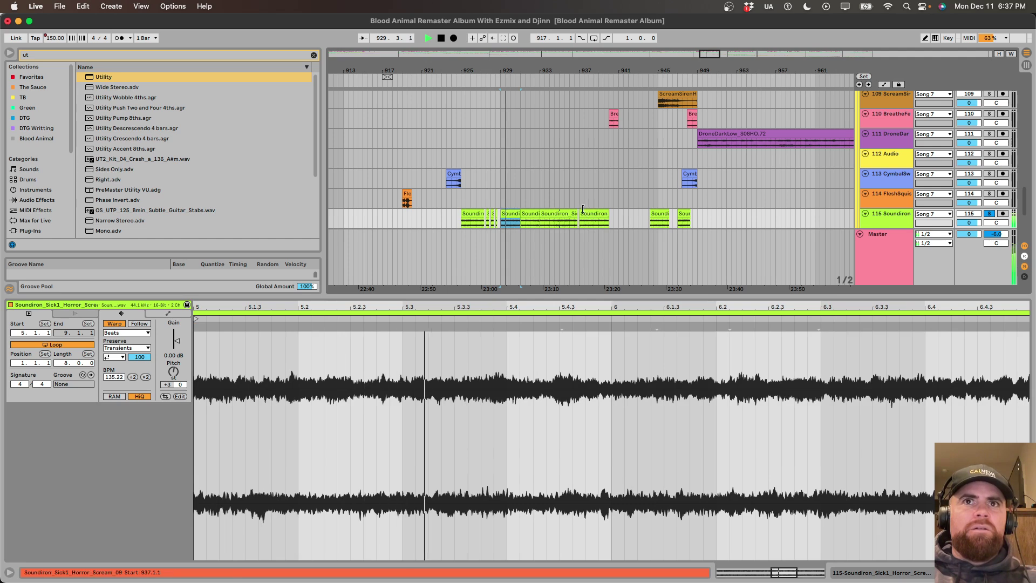
Unfold the Soundiron track's Audio Effect Rack and audition its Shifter and dry chains in solo.
click(891, 218)
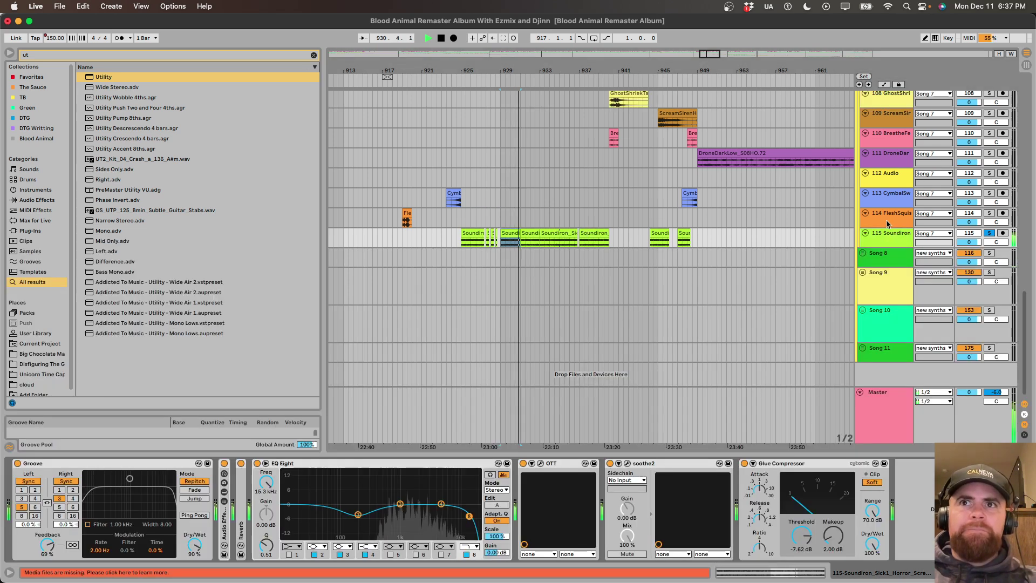
double_click(229, 534)
key(space)
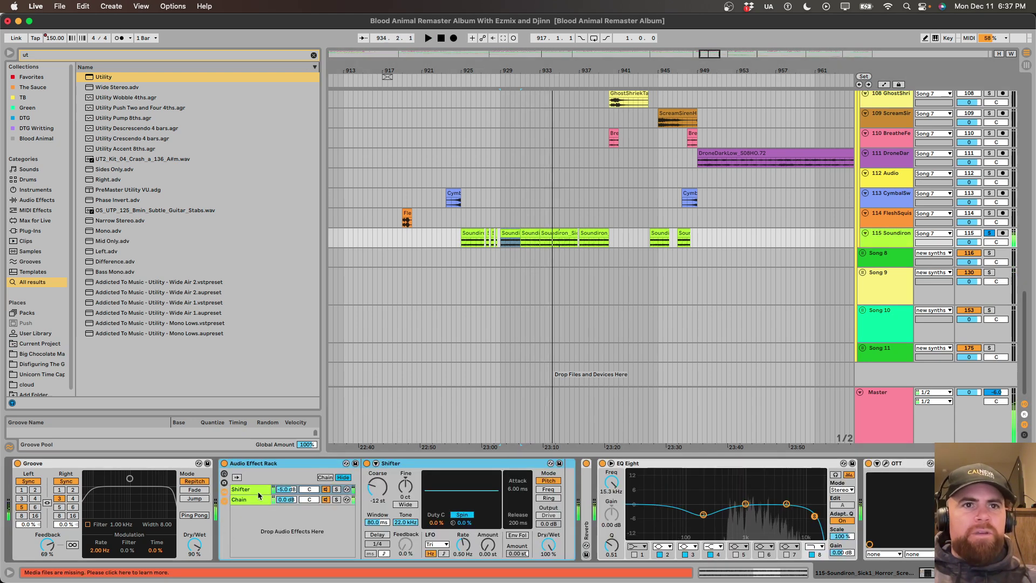
click(255, 490)
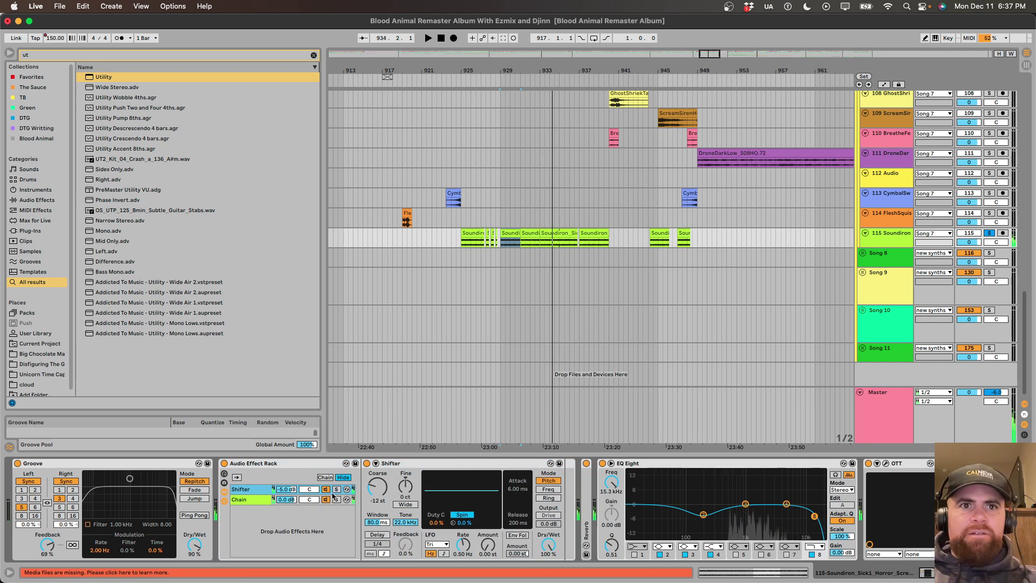
key(space)
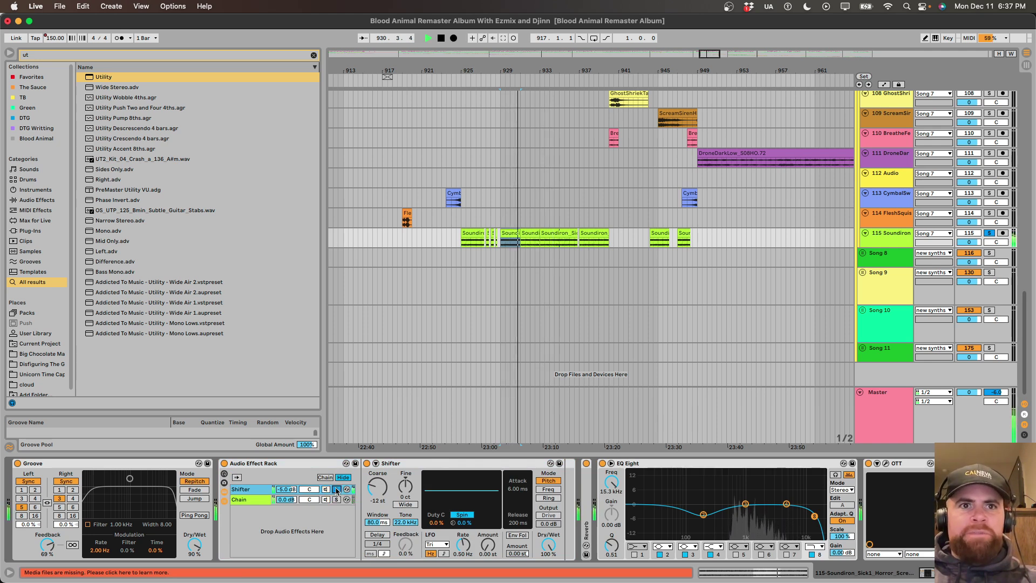
click(337, 501)
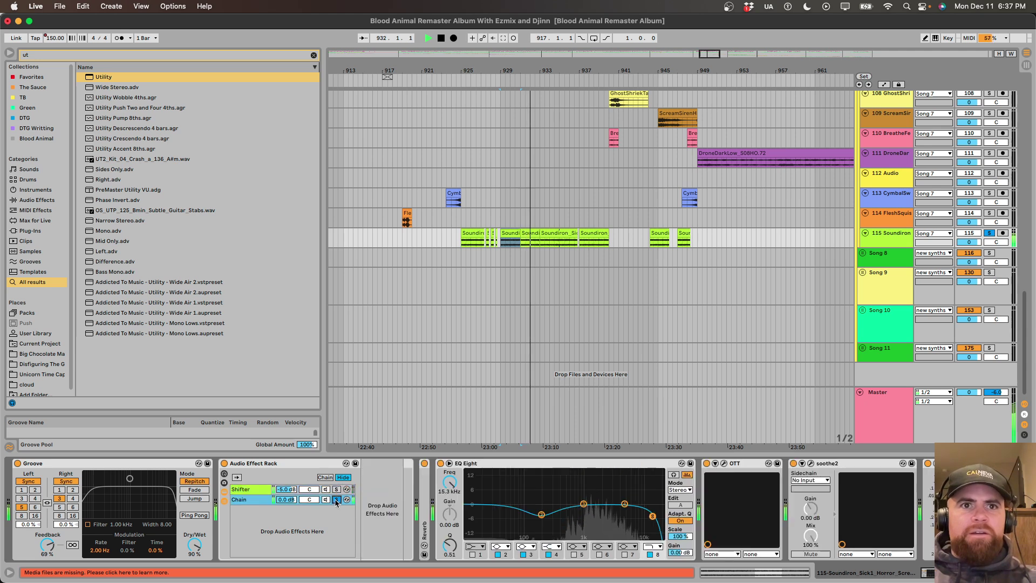
click(336, 500)
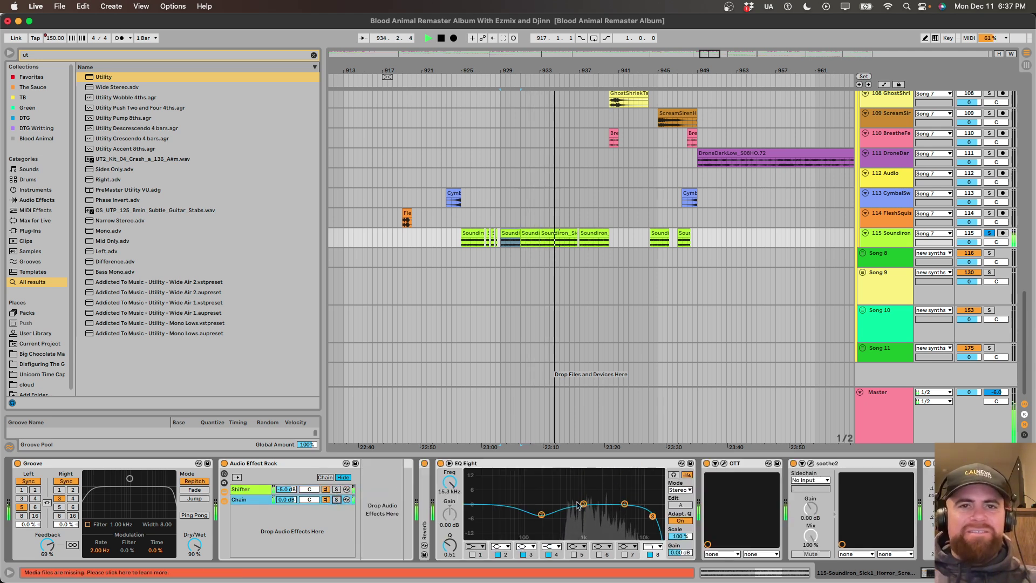
Review the Reverb and EQ Eight on the Soundiron track, and view its OTT compressor settings before closing the plugin window.
double_click(422, 514)
double_click(545, 466)
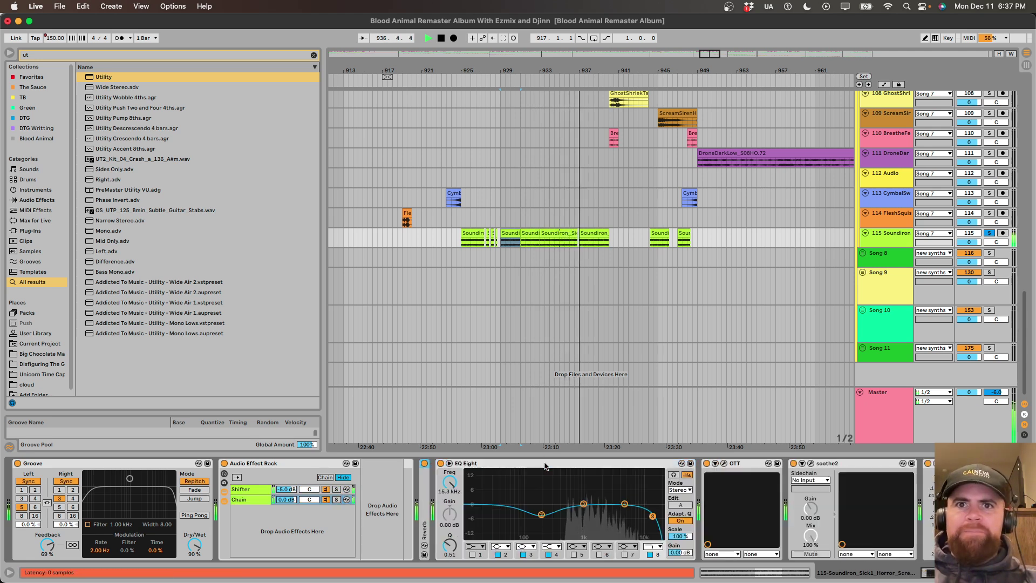
scroll(540, 467, right, 3)
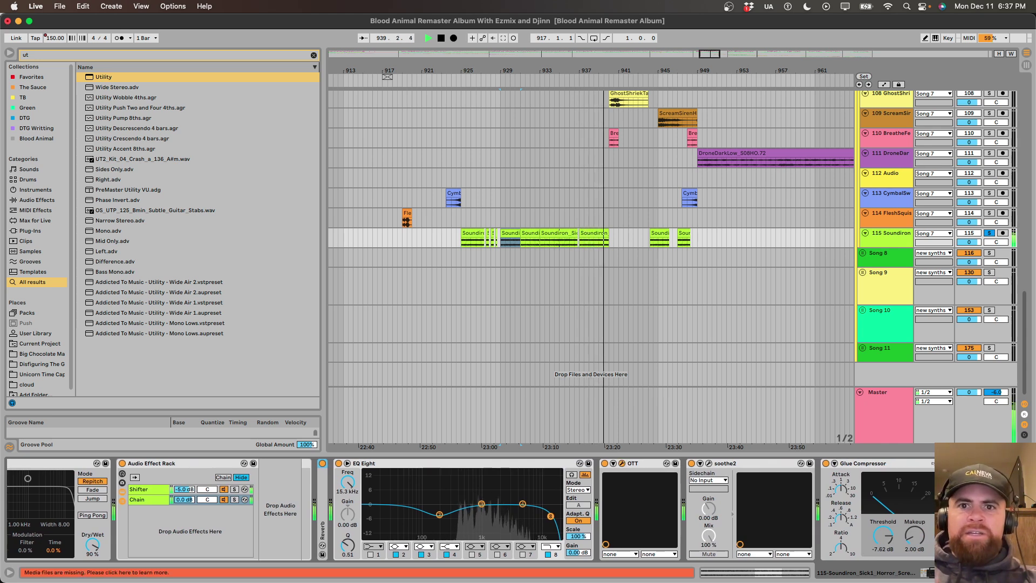
click(622, 463)
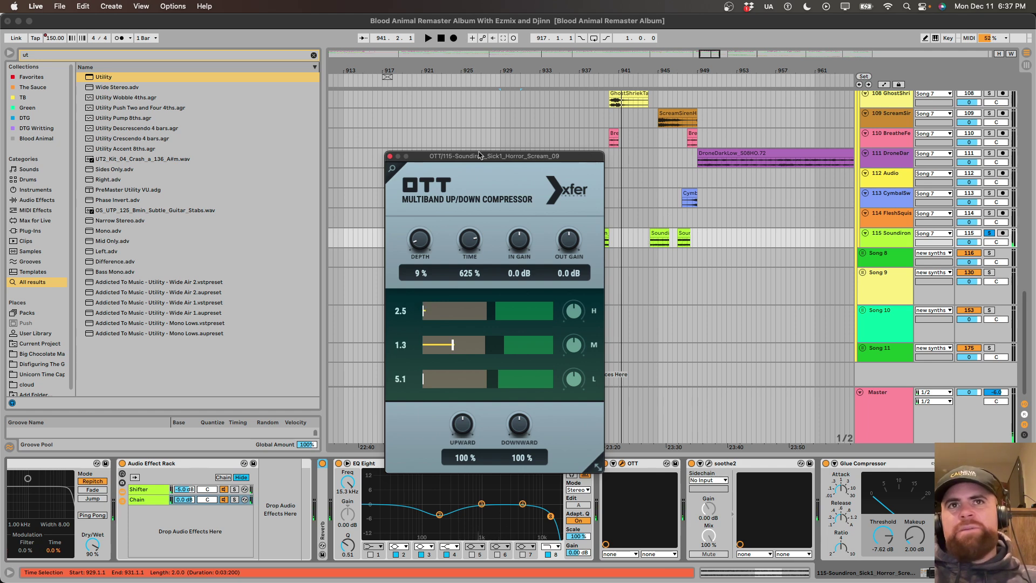
click(390, 157)
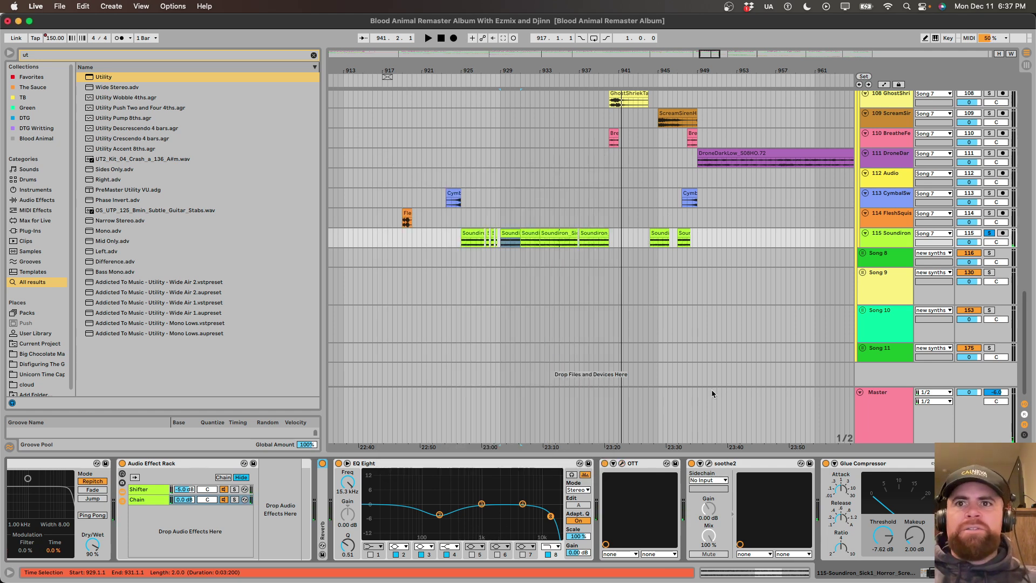
Play the Soundiron track from bar 929 with soothe2 open, compare it bypassed and active, and close its window.
click(721, 465)
key(space)
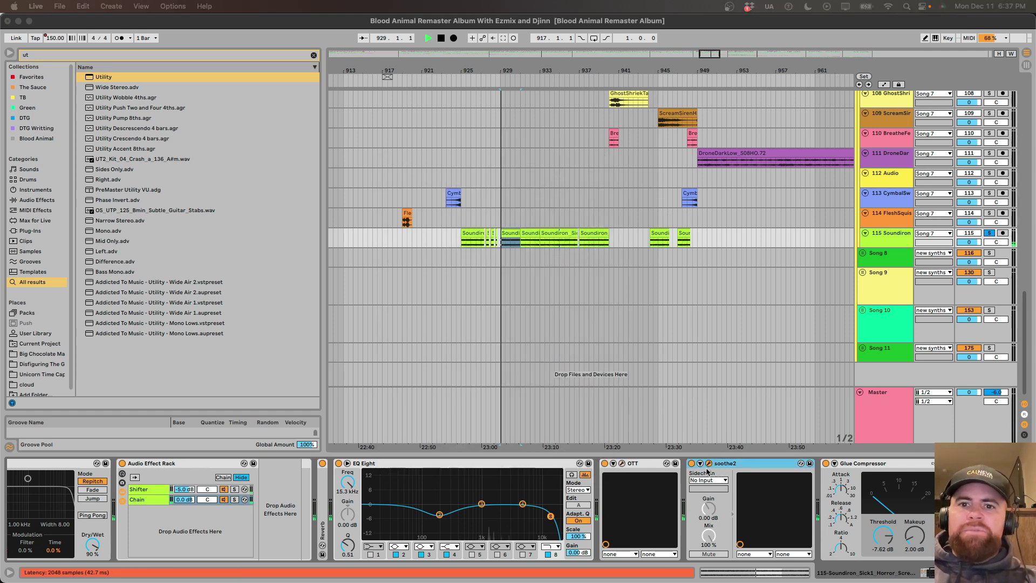
click(708, 463)
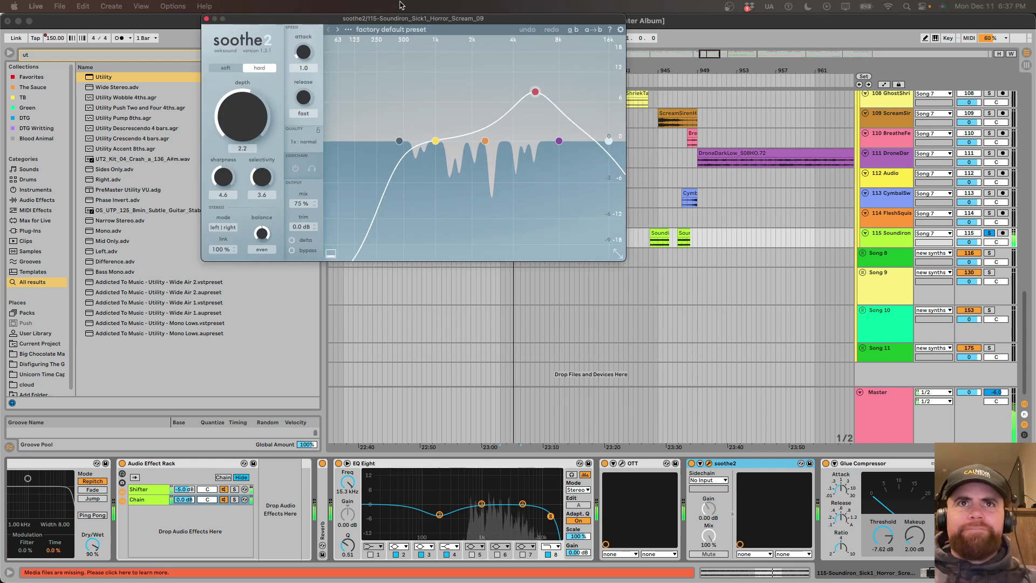
click(692, 463)
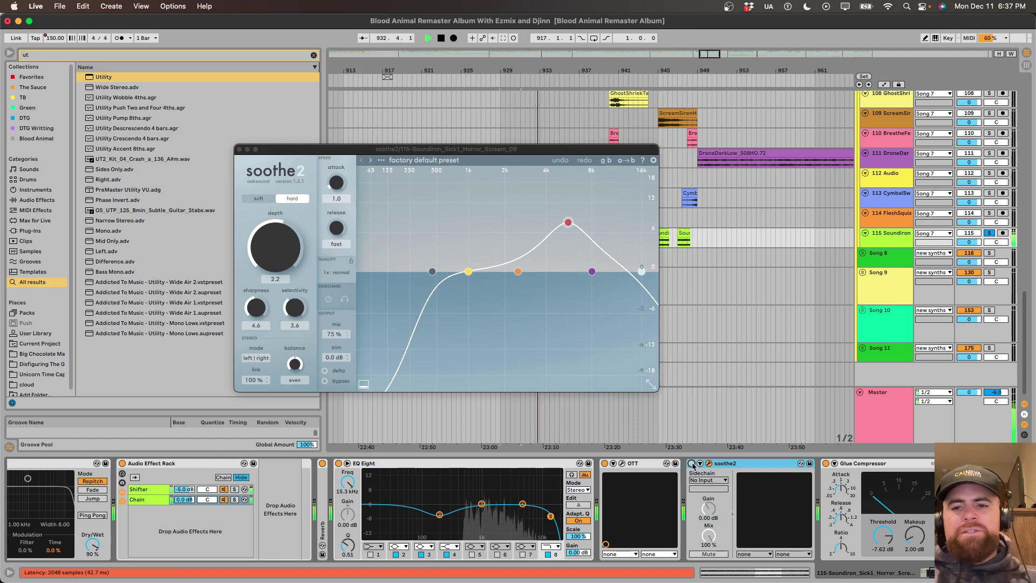
click(692, 463)
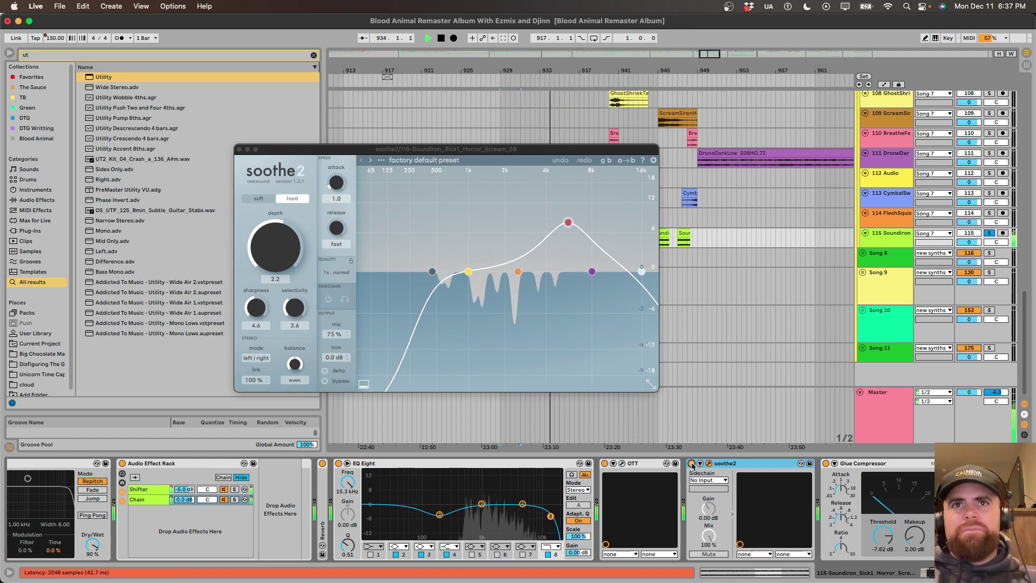
click(240, 150)
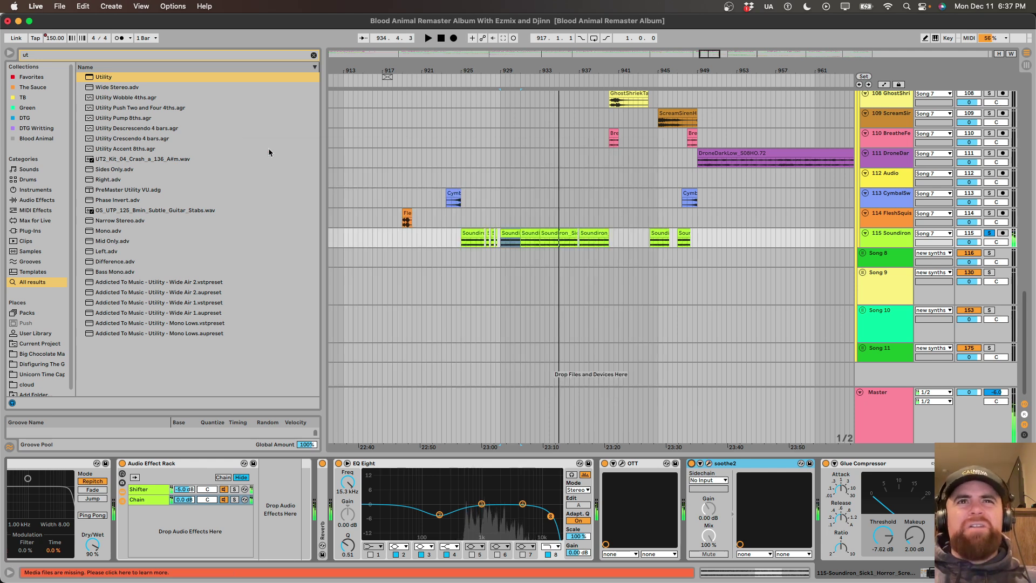
Replay the Soundiron track from bar 929, view its channel in the Session mixer, and return to the Arrangement.
click(502, 220)
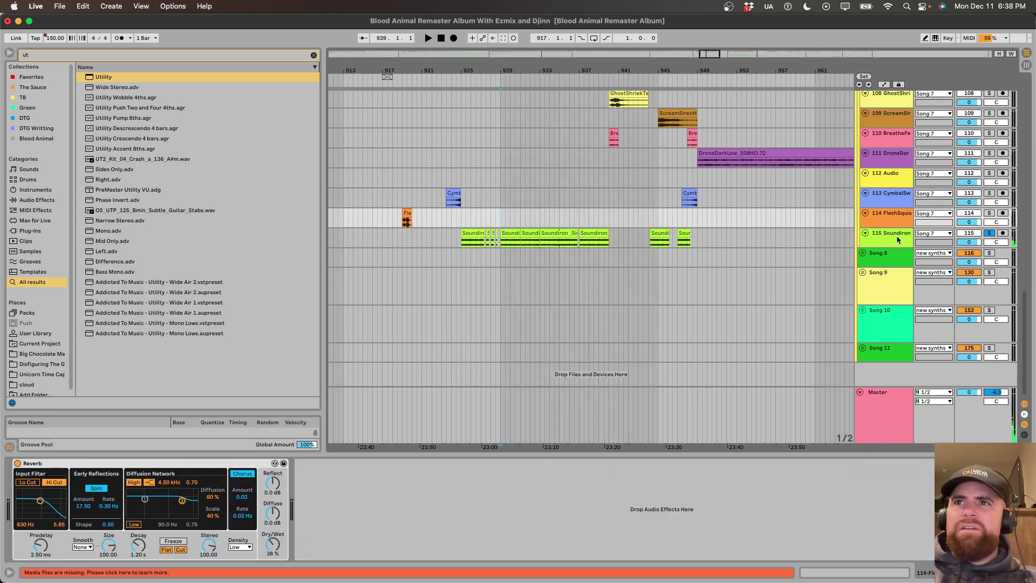
click(898, 240)
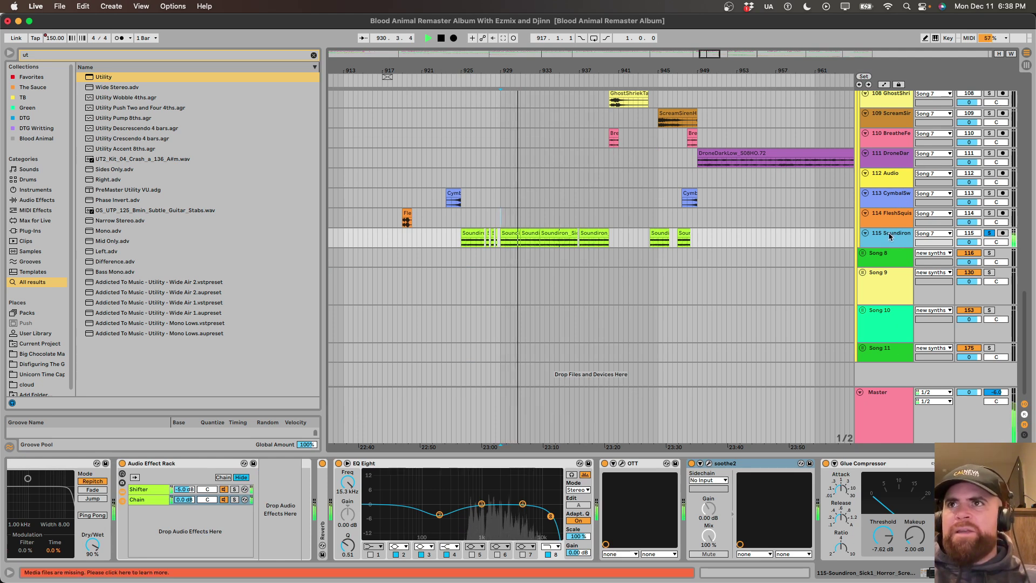
key(Tab)
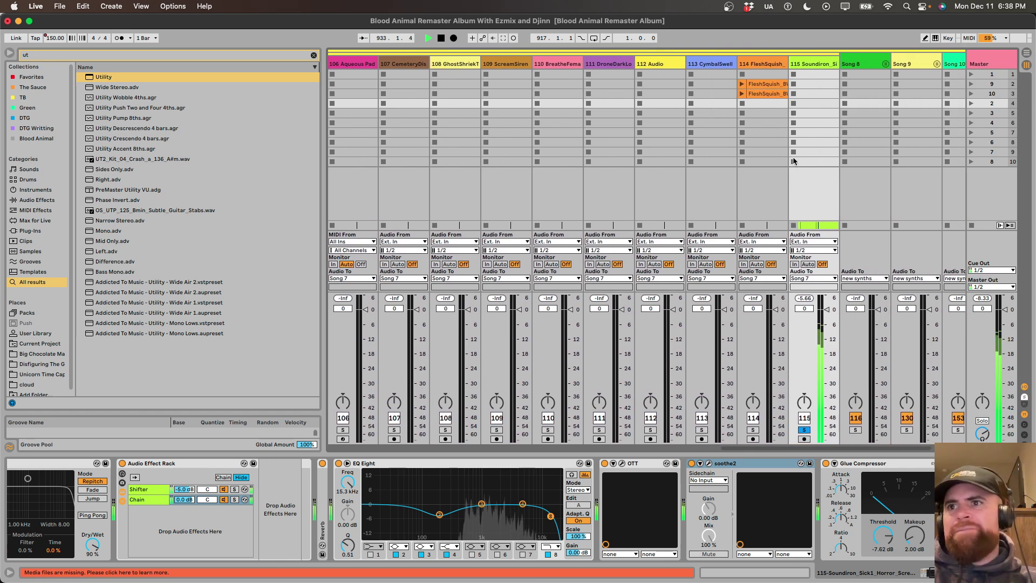
key(Tab)
Display the BreatheFemale track's device chain, solo the track, and play its clip at bar 940.
scroll(613, 175, up, 2)
click(922, 193)
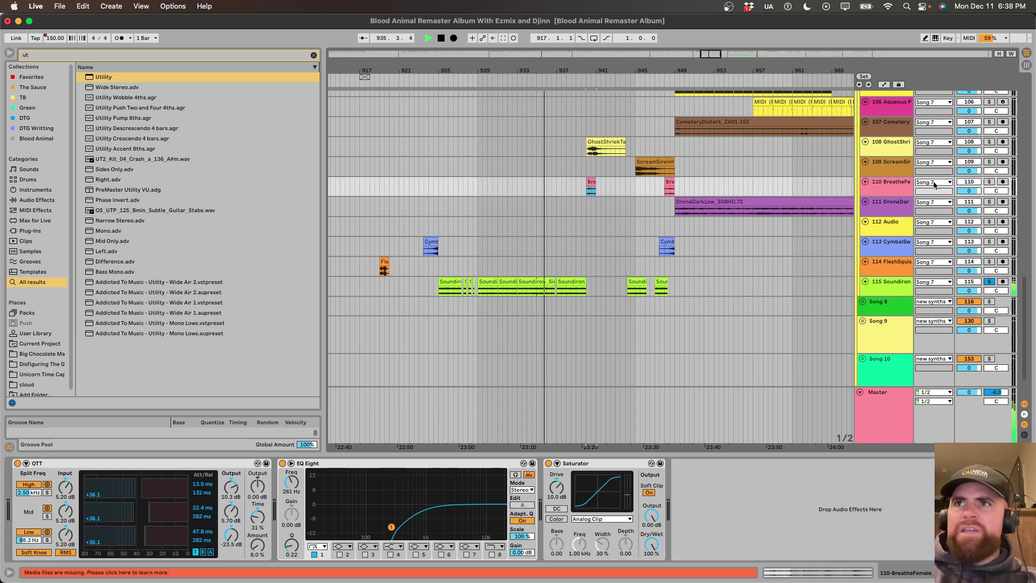
click(989, 181)
key(space)
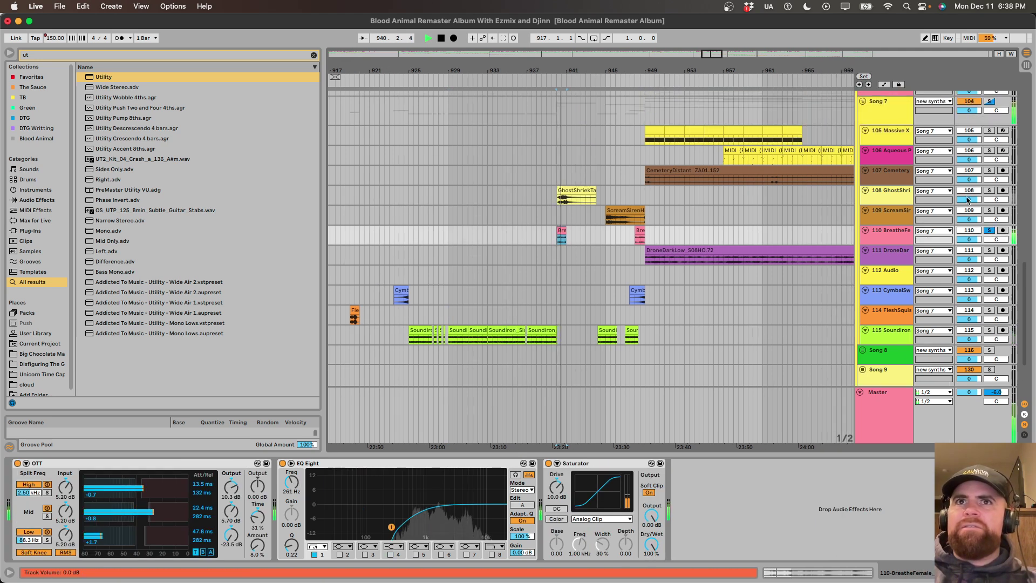
Solo the GhostShriek track to hear its clip near bar 941, and replay the passage with the solo off.
click(990, 190)
scroll(752, 224, right, 2)
scroll(753, 224, up, 1)
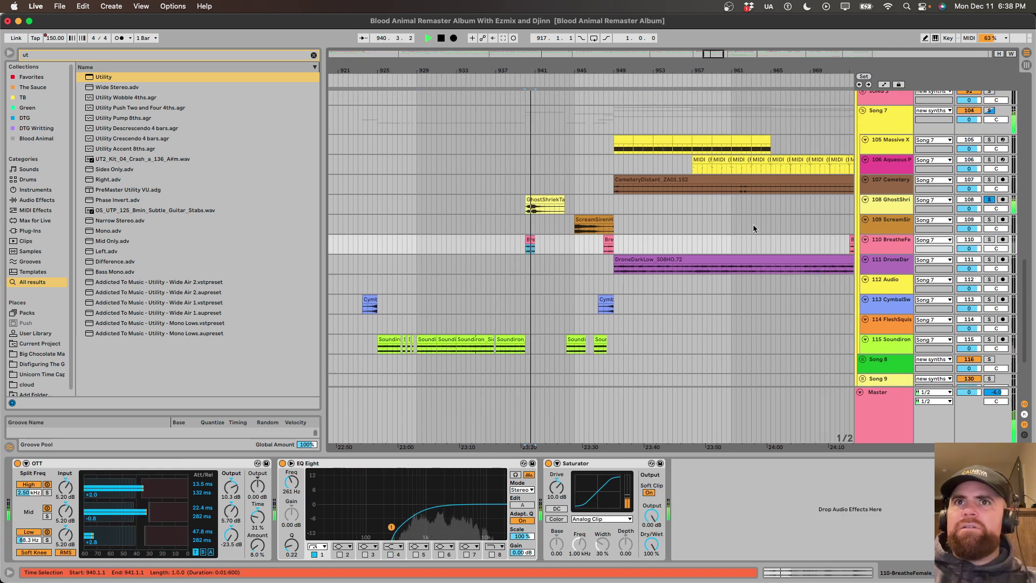
key(space)
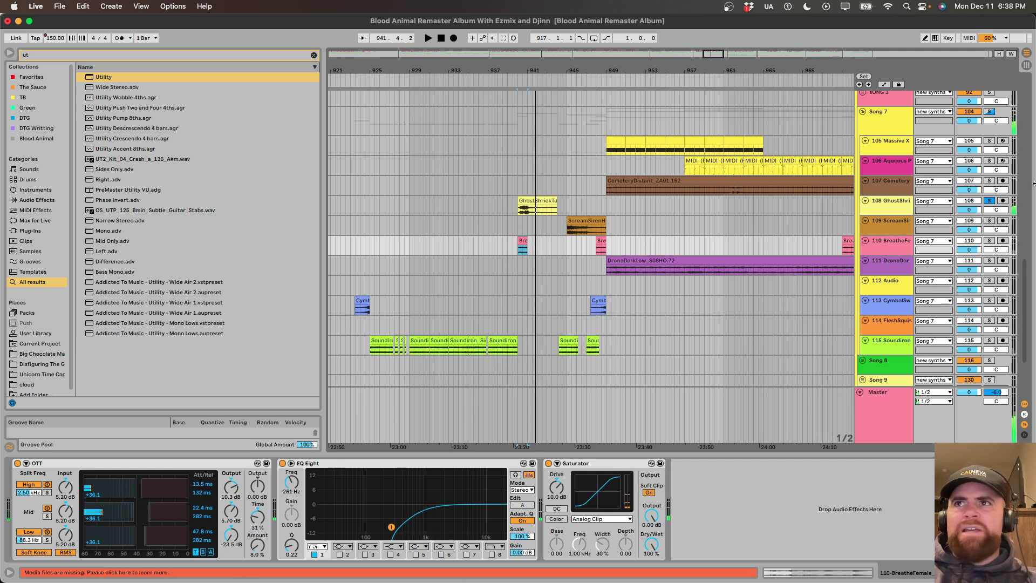
click(990, 201)
key(space)
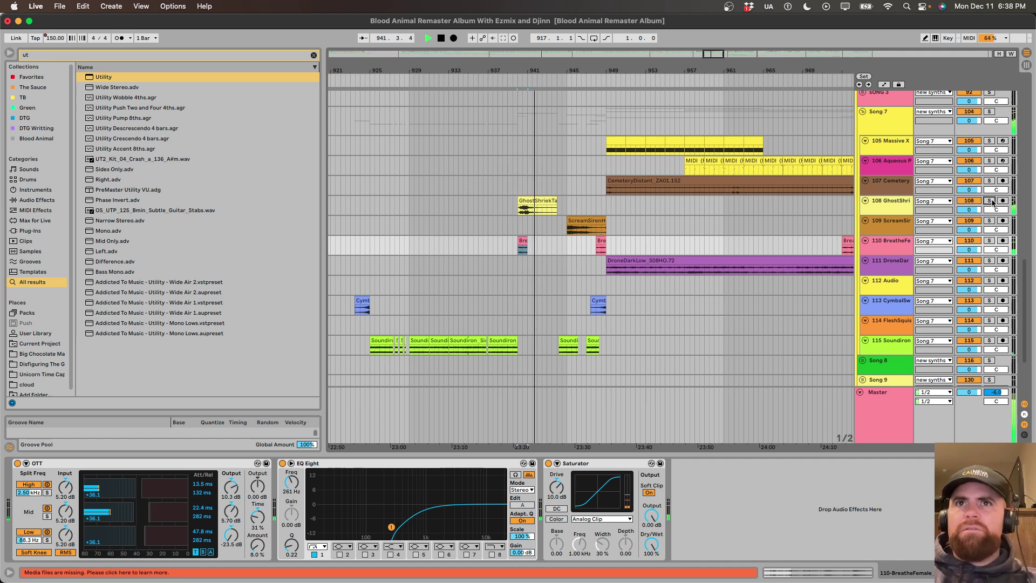
Display the ScreamSiren track's device chain and play its clip at bar 945 soloed and in the full mix.
click(582, 218)
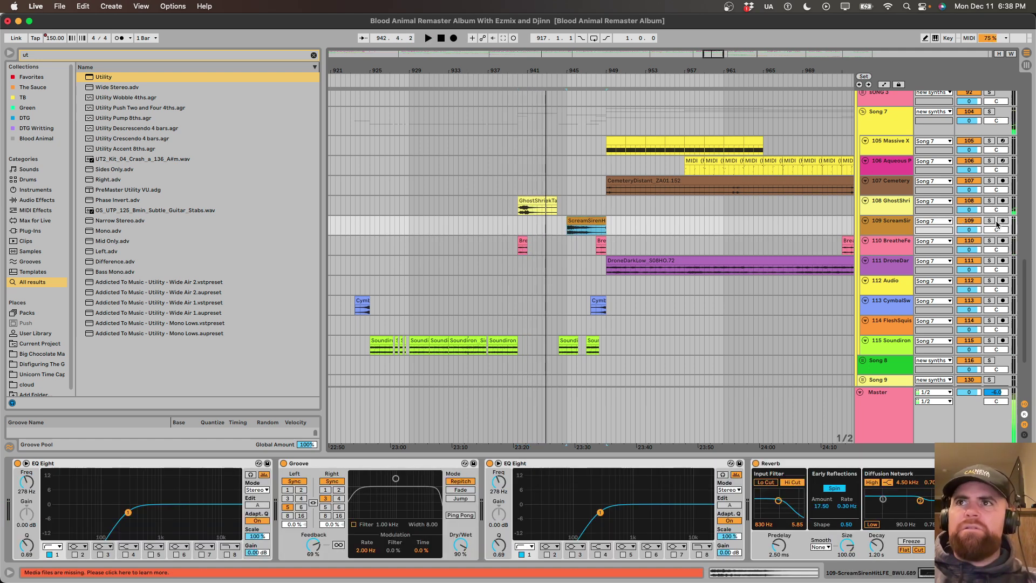
click(990, 221)
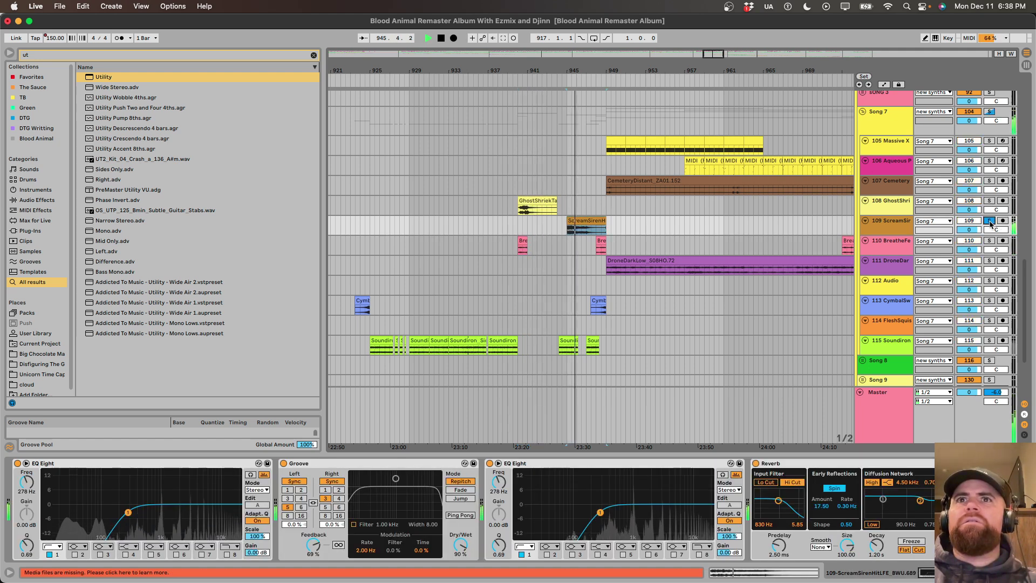
click(990, 222)
scroll(750, 221, right, 5)
scroll(751, 221, up, 1)
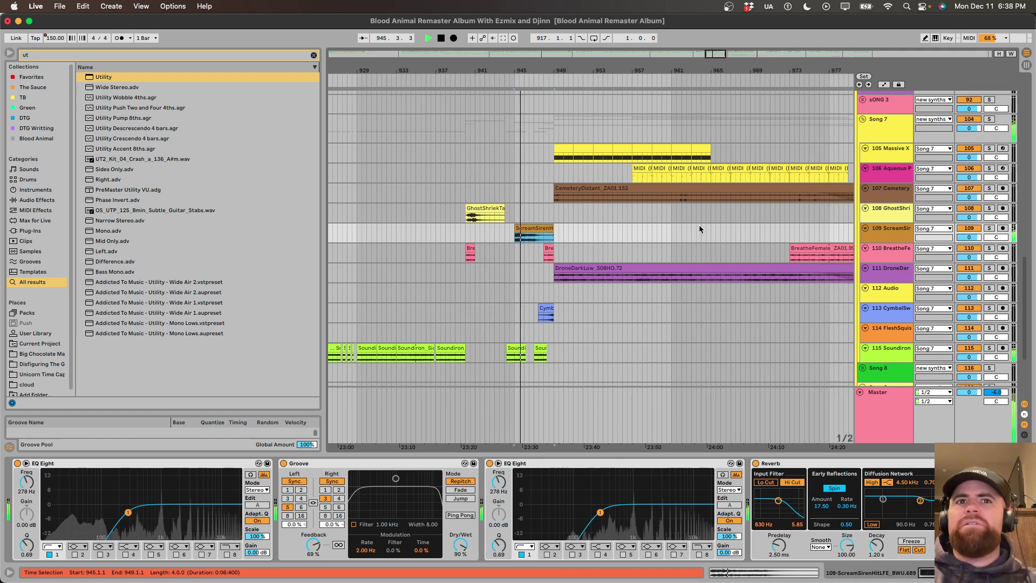
scroll(699, 226, right, 3)
scroll(700, 225, up, 1)
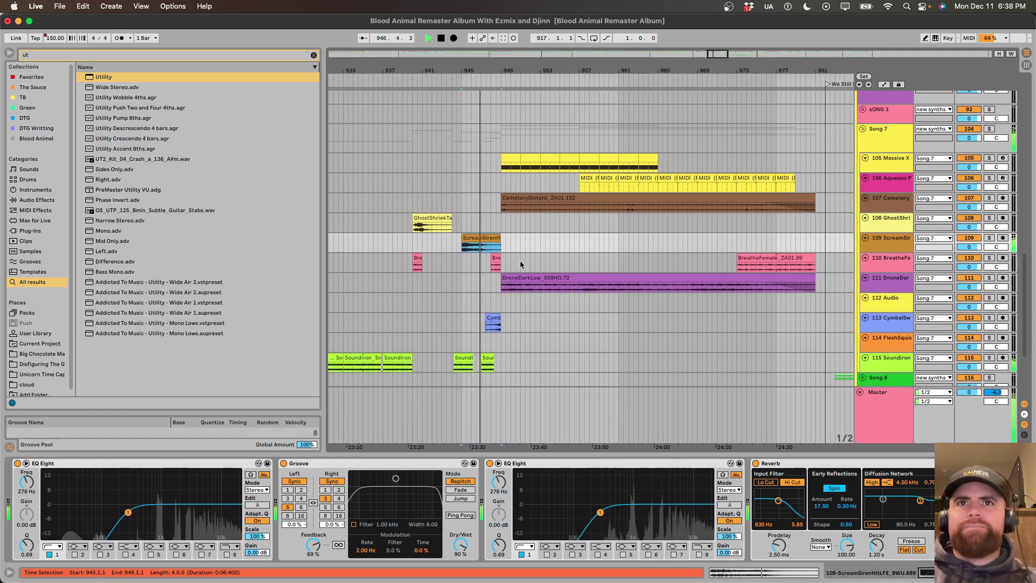
Display the DroneDarkLow track's device chain, play its clip from bar 949 soloed, and turn the solo off.
click(532, 275)
scroll(594, 281, right, 3)
scroll(594, 281, up, 1)
key(space)
click(989, 283)
key(space)
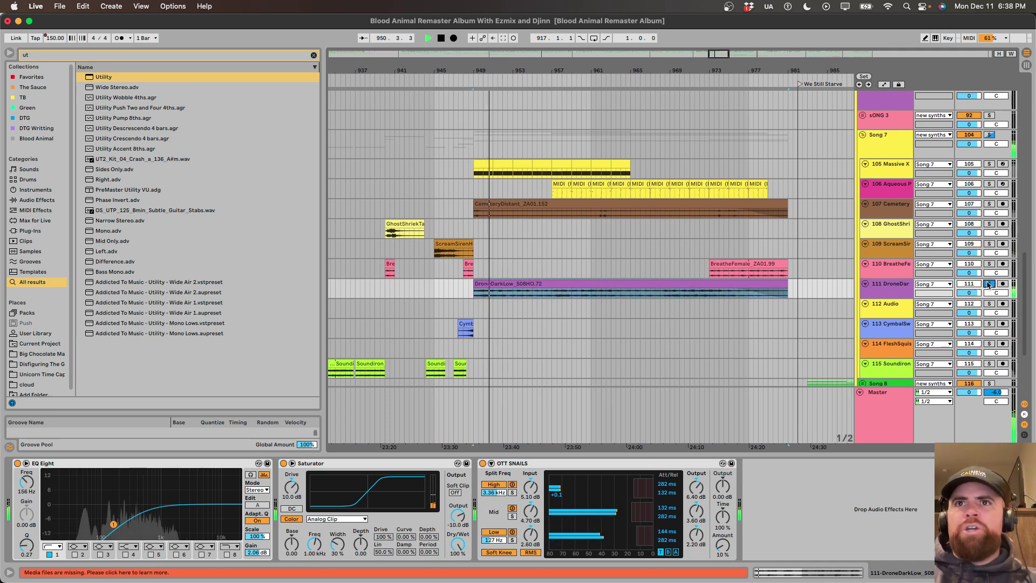
click(989, 284)
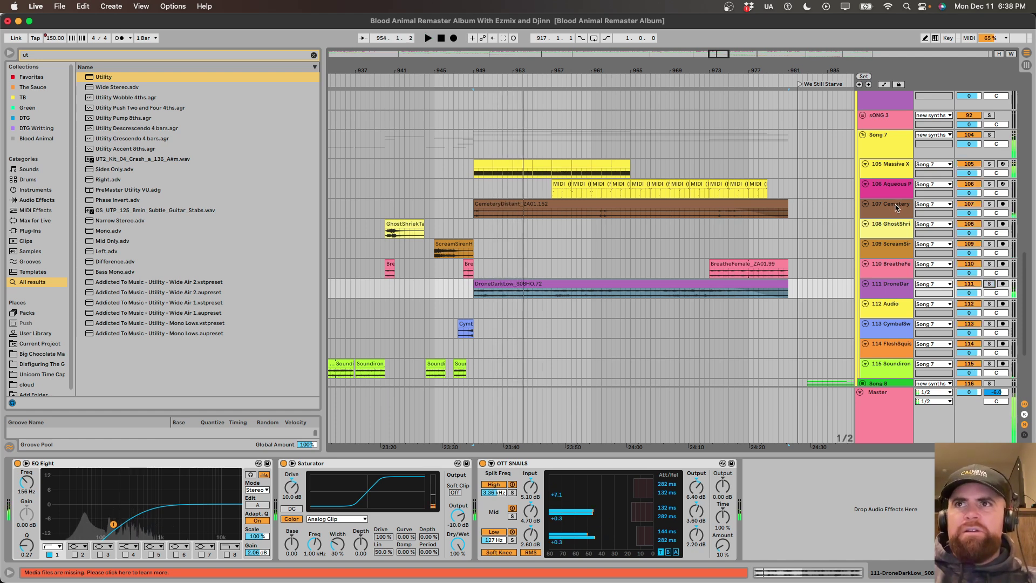
Display the CemeteryDistant track's device chain and compare its clip soloed and in the full mix from bar 949.
click(898, 205)
click(991, 204)
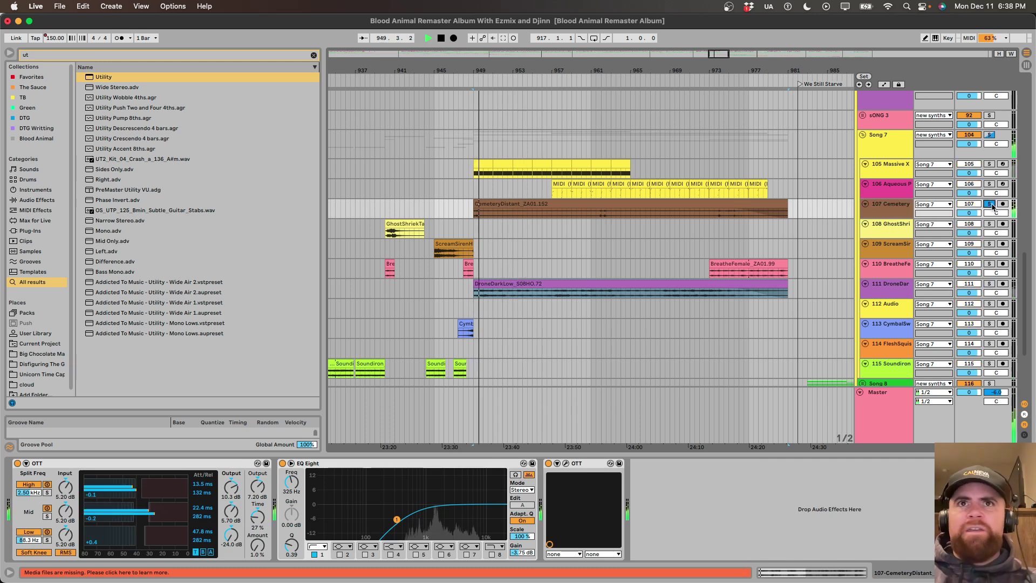
click(990, 204)
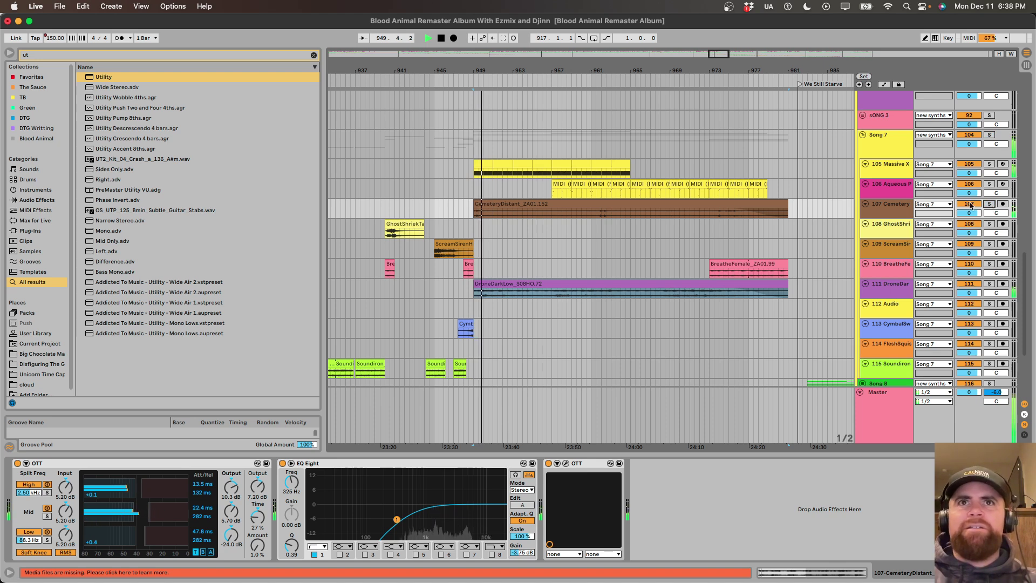
Solo the Massive X track, play it from bar 949, and view its Massive X synth settings before closing the plugin window.
click(486, 164)
key(space)
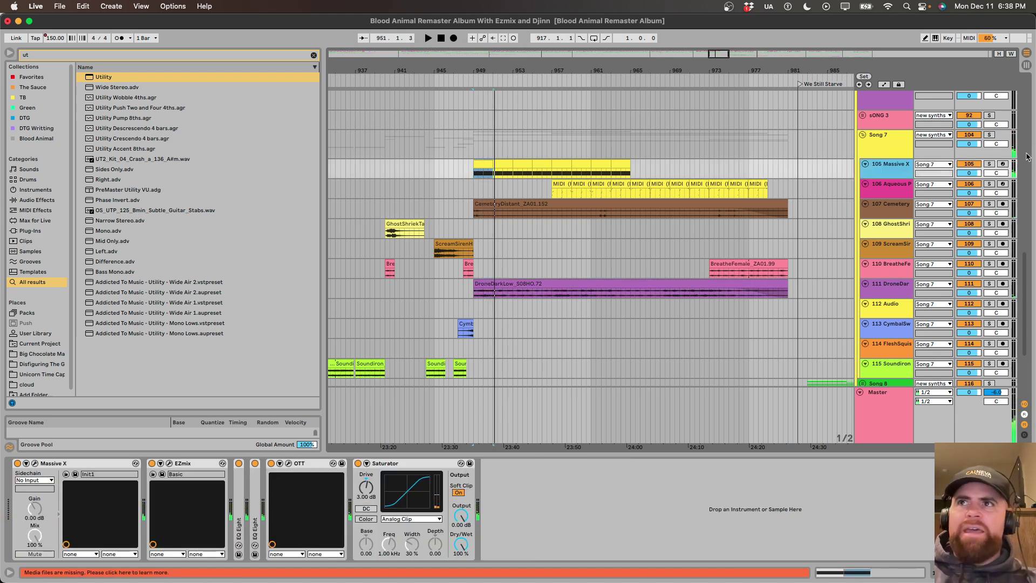
click(988, 164)
key(space)
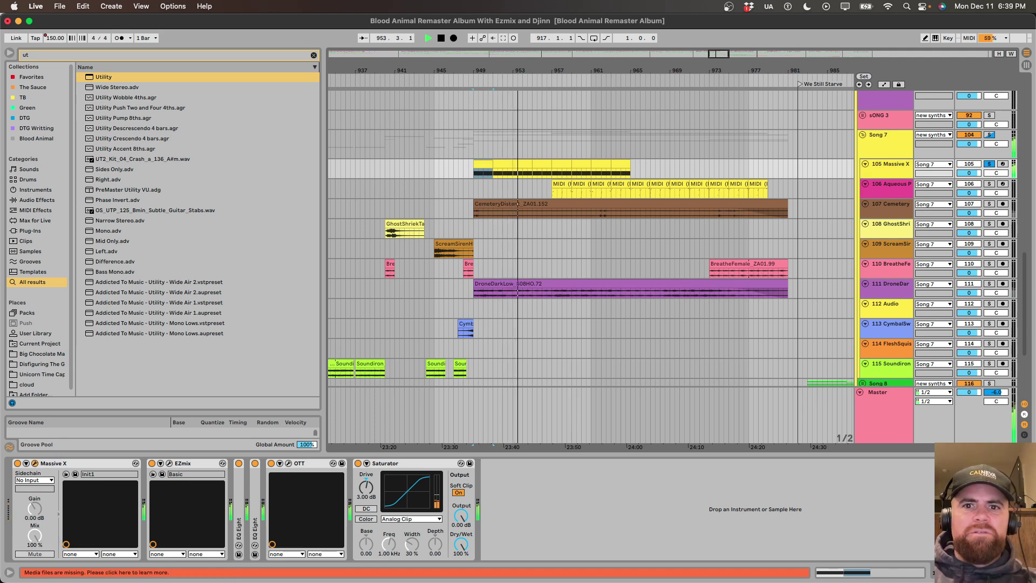
key(super+alt+p)
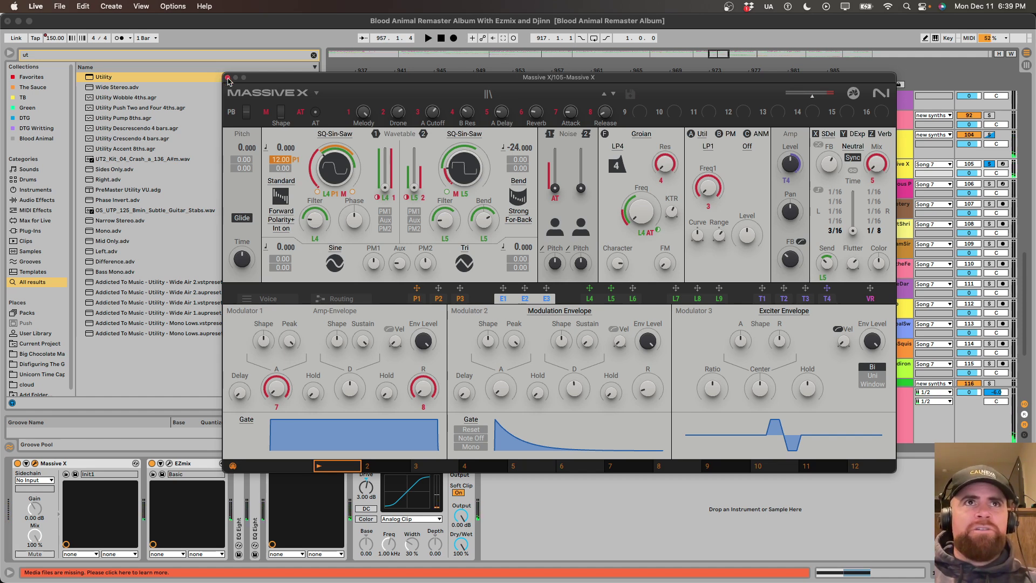
key(super+alt+p)
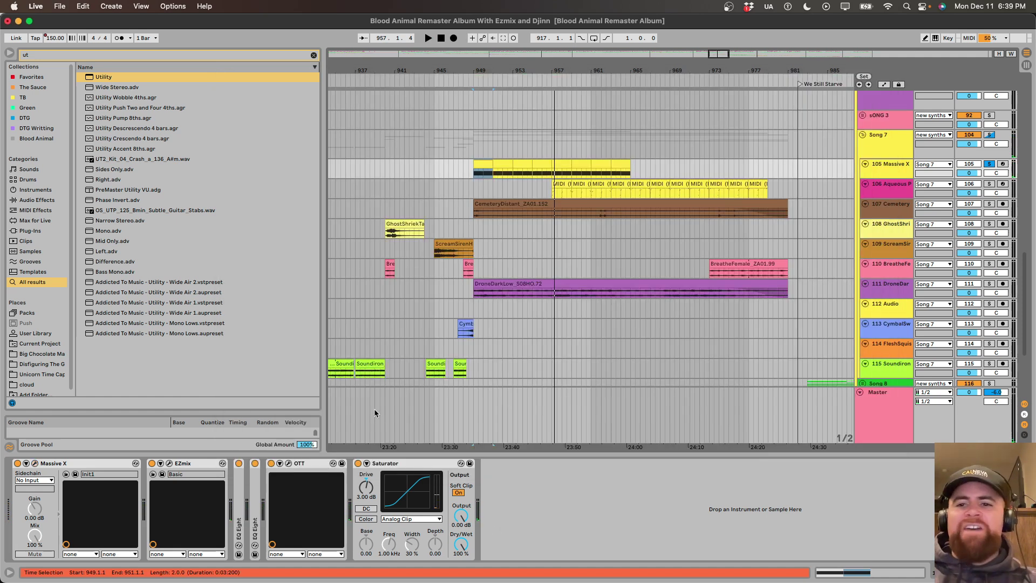
Replay the Massive X track, view its EZmix preset, and unfold both EQ Eight devices to examine their curves.
key(space)
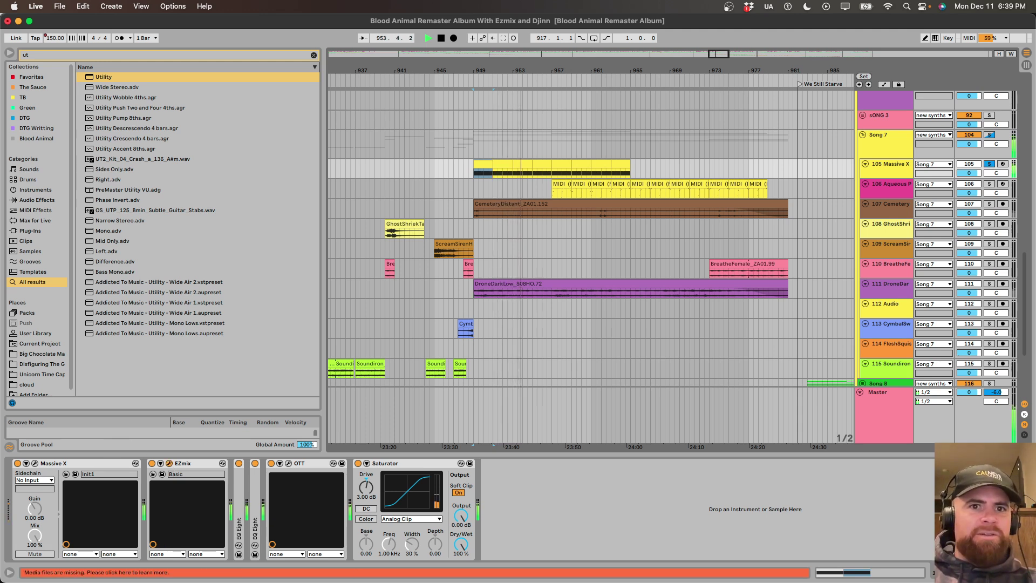
click(169, 464)
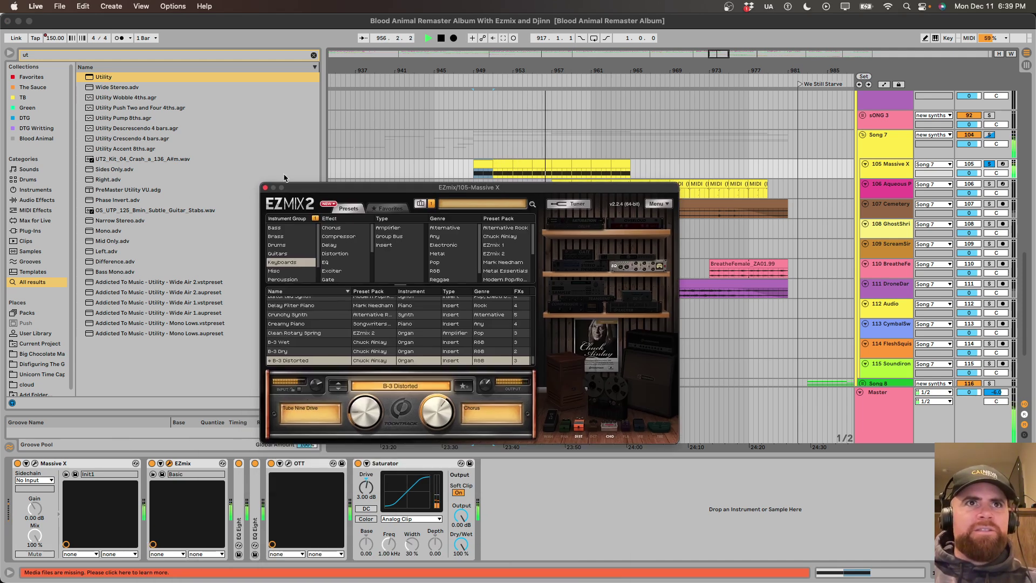
click(265, 187)
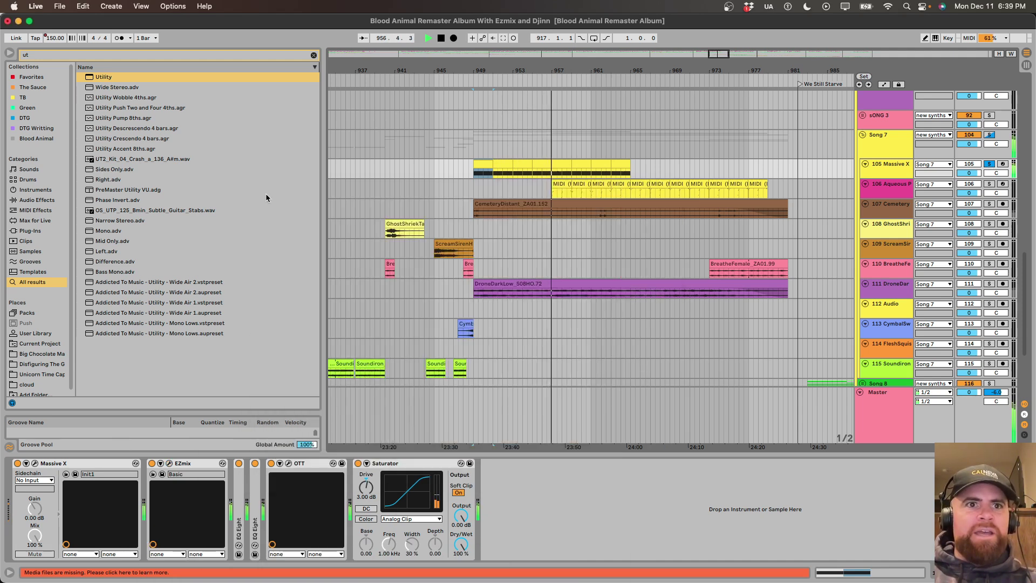
double_click(239, 524)
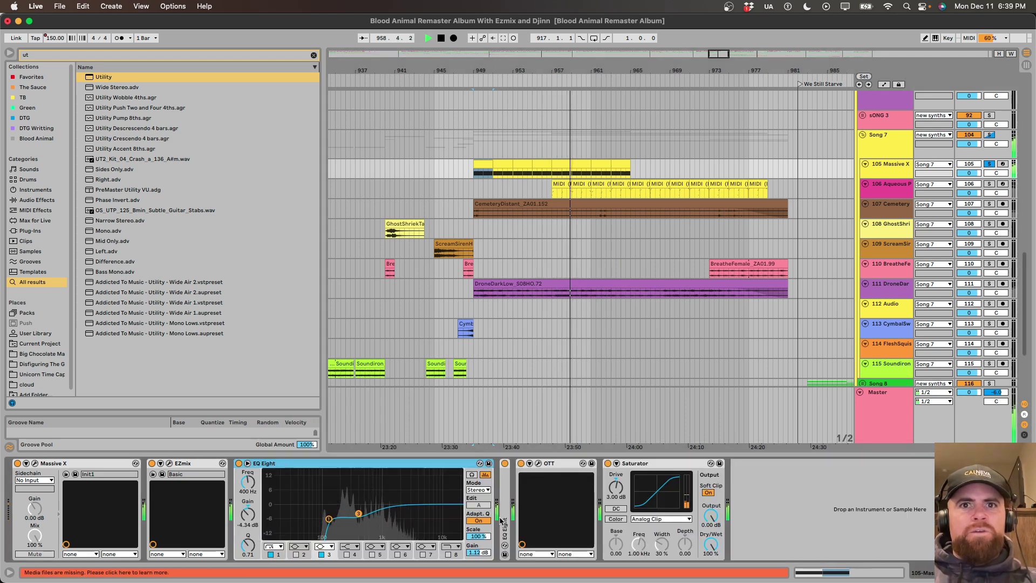
double_click(504, 521)
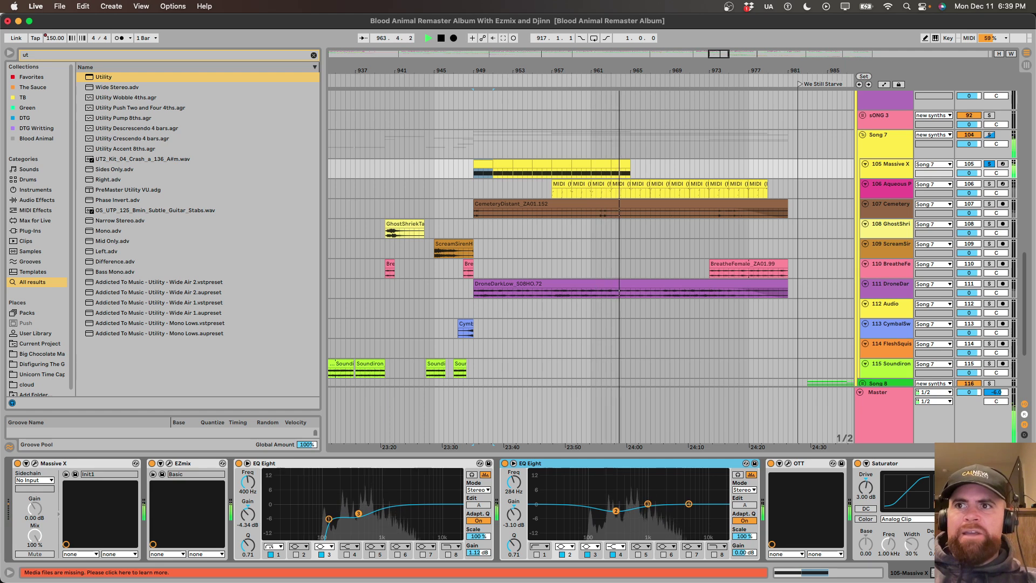
key(space)
Solo the Aqueous Pad track, play it from bar 957 while examining its device chain, and turn the solo off.
click(991, 184)
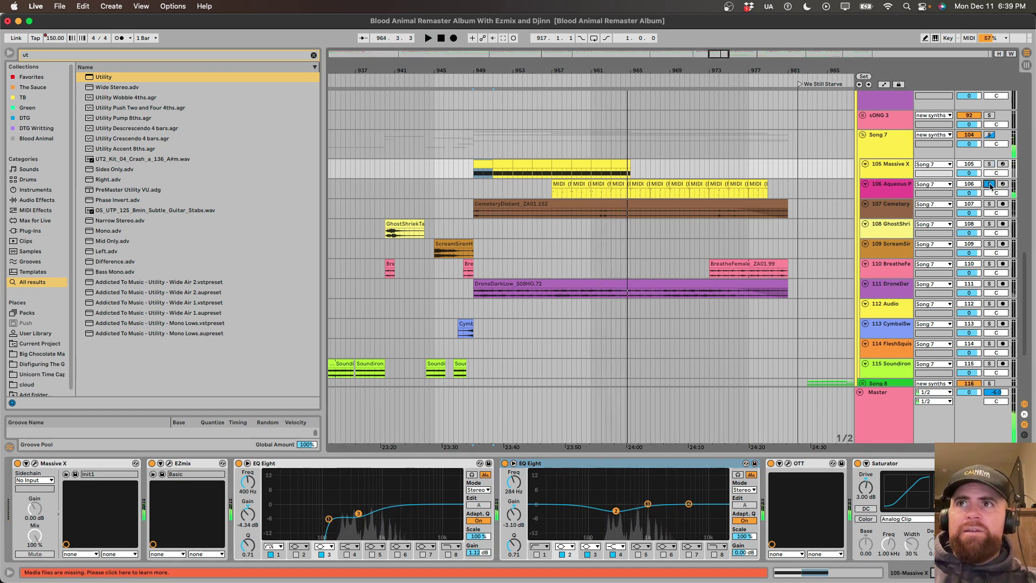
click(895, 189)
key(space)
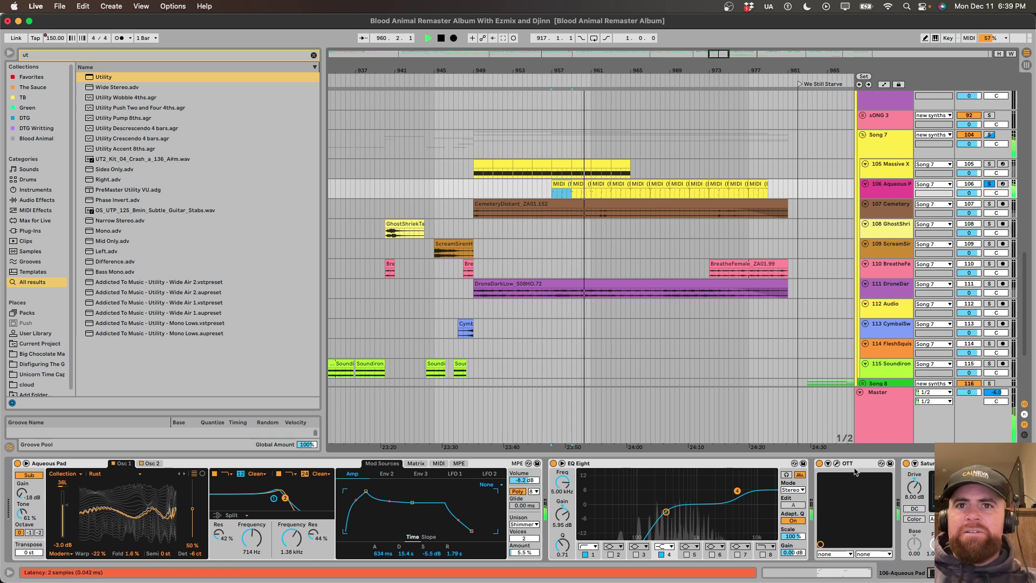
scroll(852, 464, right, 2)
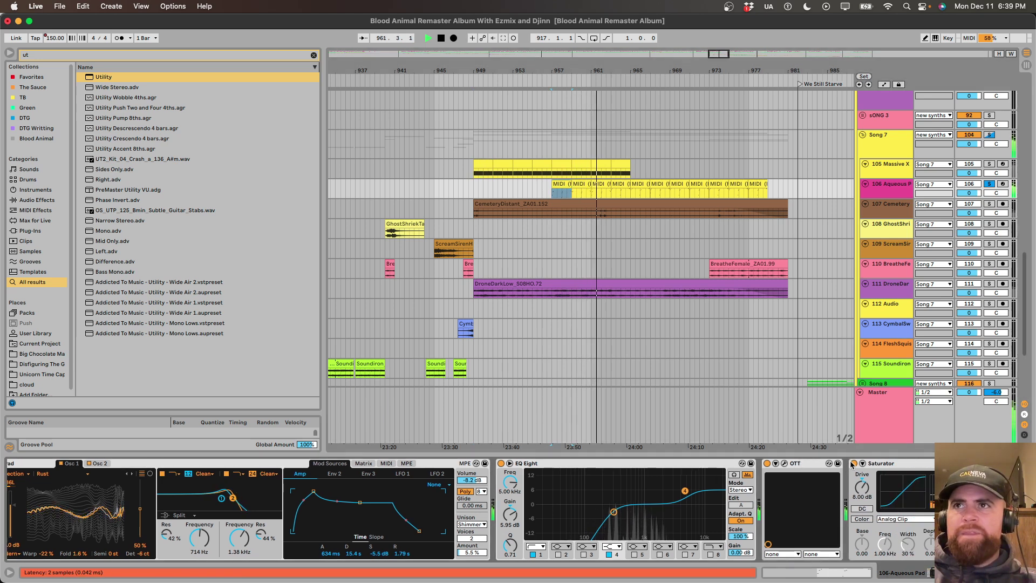
click(990, 184)
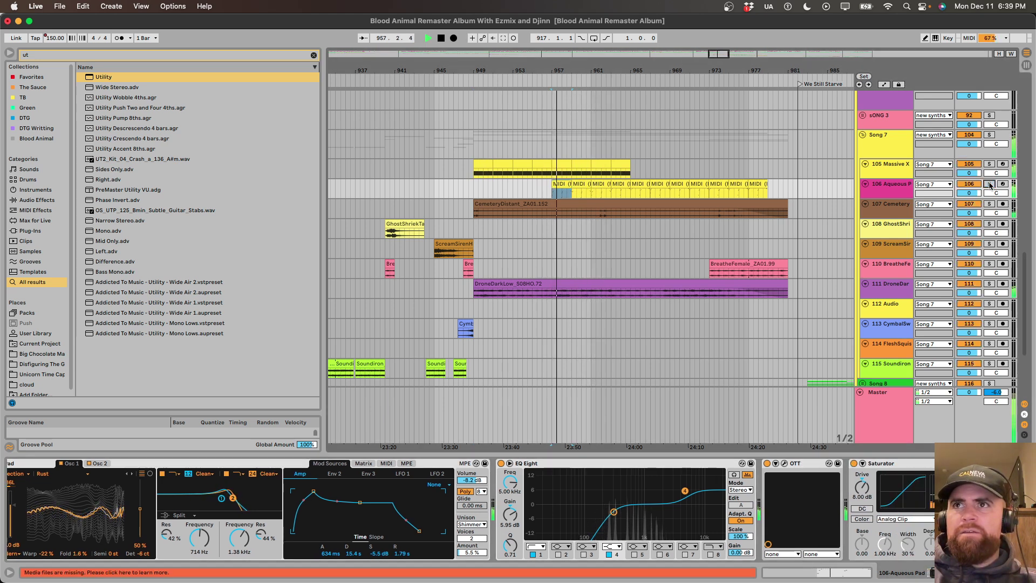
Collapse the Song 7 group and return to the top of the new synths group.
click(878, 141)
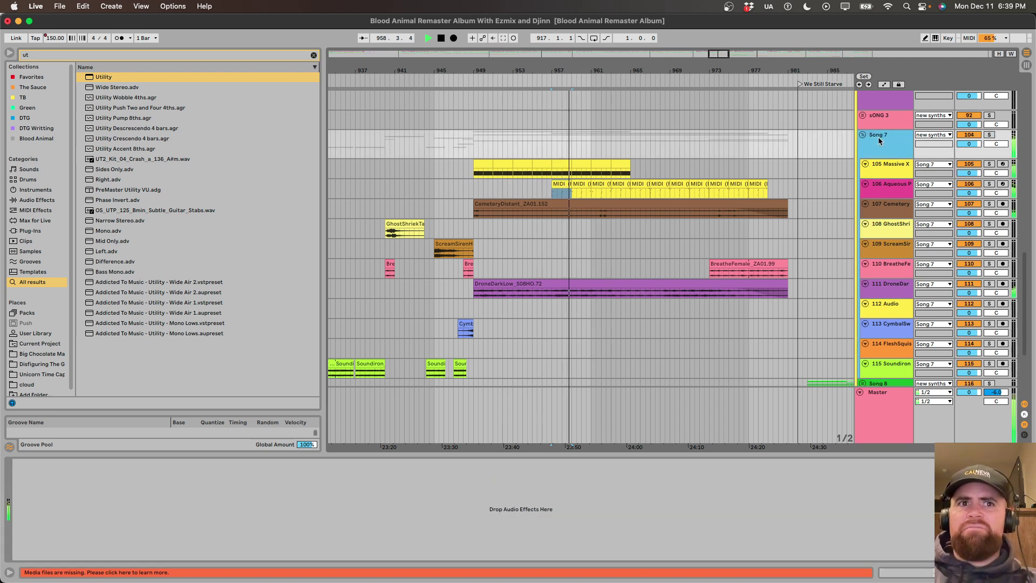
key(u)
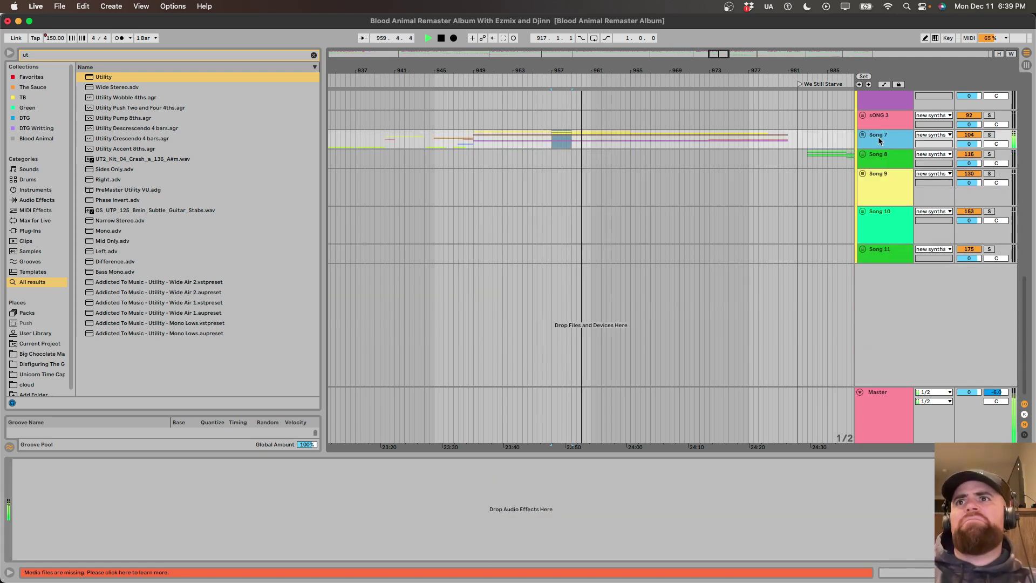
scroll(844, 164, up, 5)
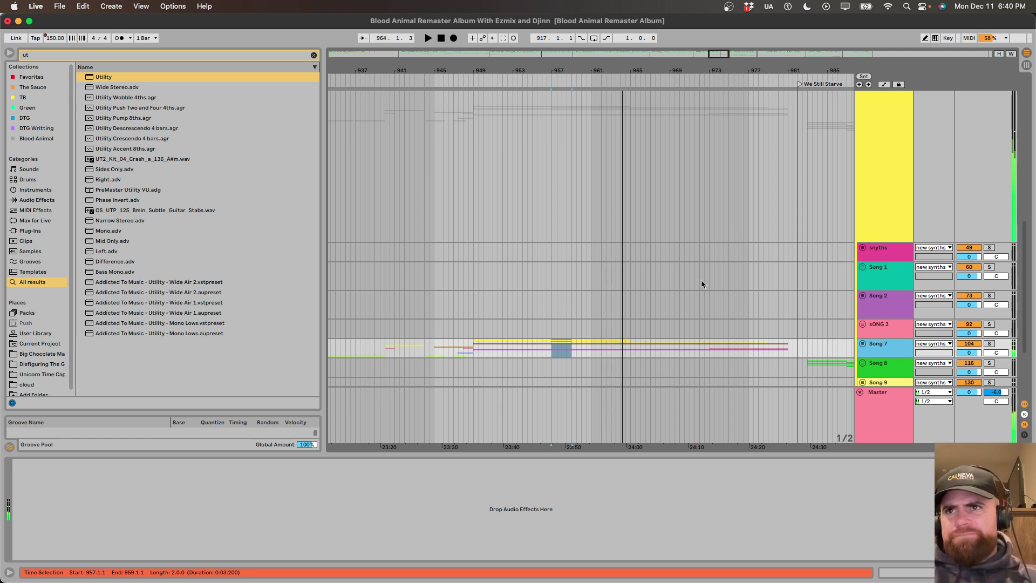
Fold the new synths group and view its clips across the whole album timeline.
click(884, 237)
key(Left)
click(667, 213)
key(minus)
key(minus)
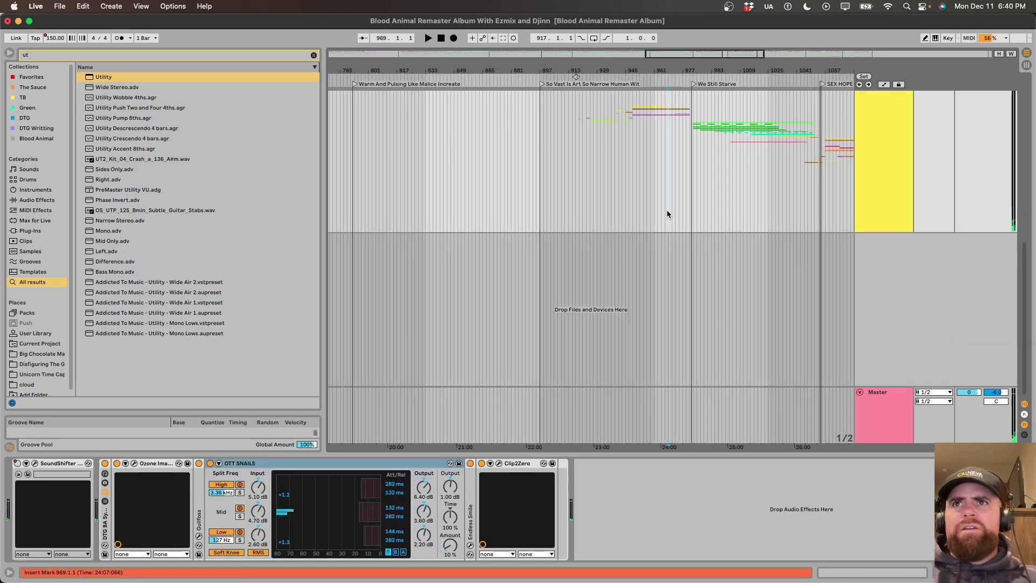
key(minus)
key(minus)
key(minus)
scroll(667, 214, up, 2)
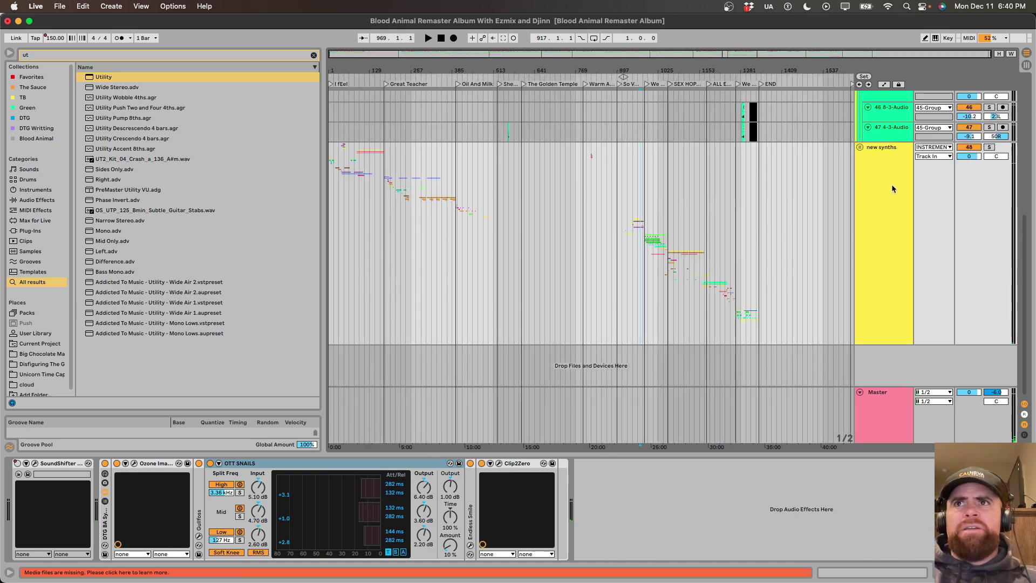
Unfold the new synths group and expand its snyths subgroup to show the individual audio tracks.
click(902, 180)
key(Right)
scroll(902, 180, down, 2)
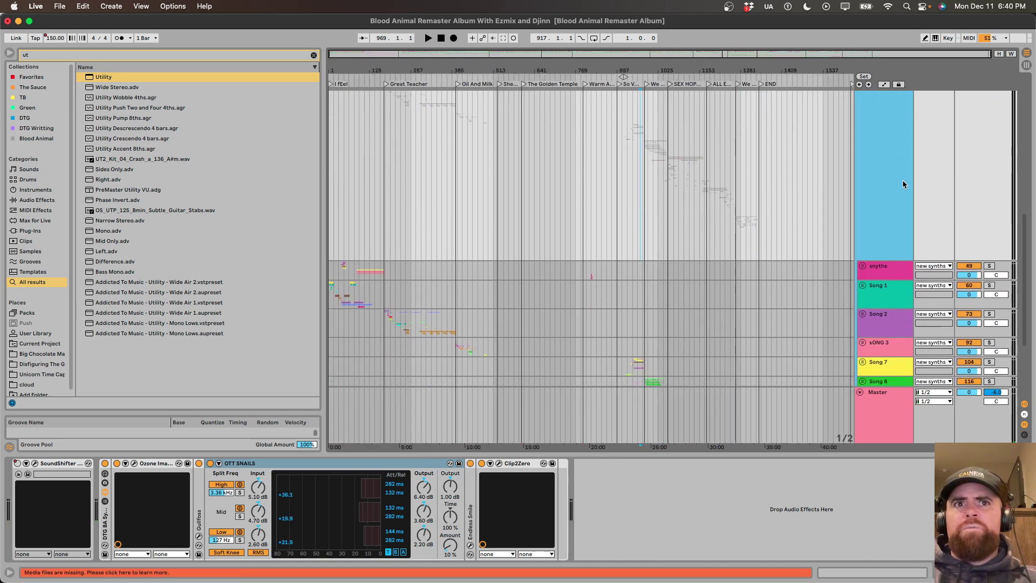
click(878, 261)
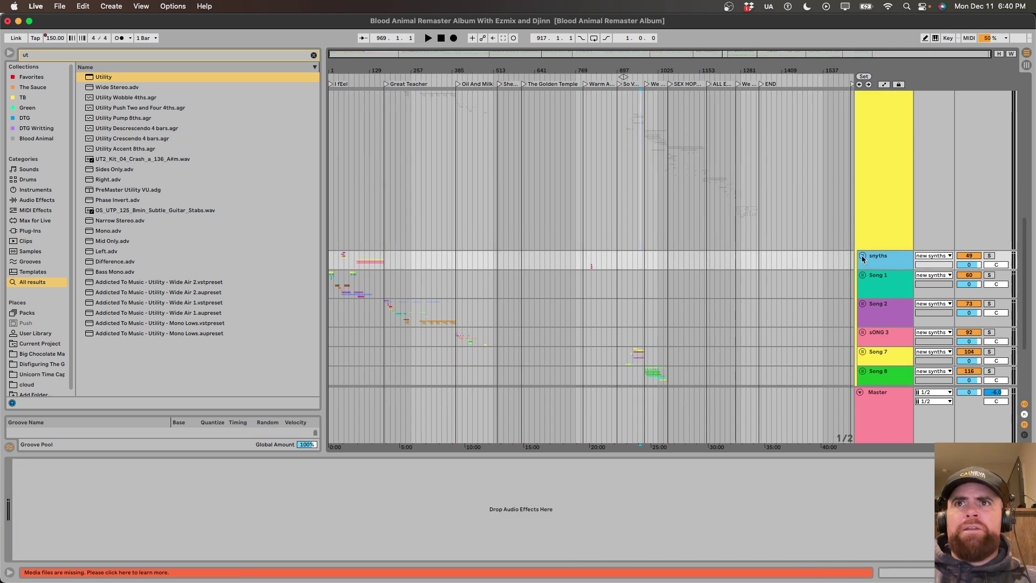
click(862, 256)
key(plus)
key(plus)
scroll(421, 238, down, 3)
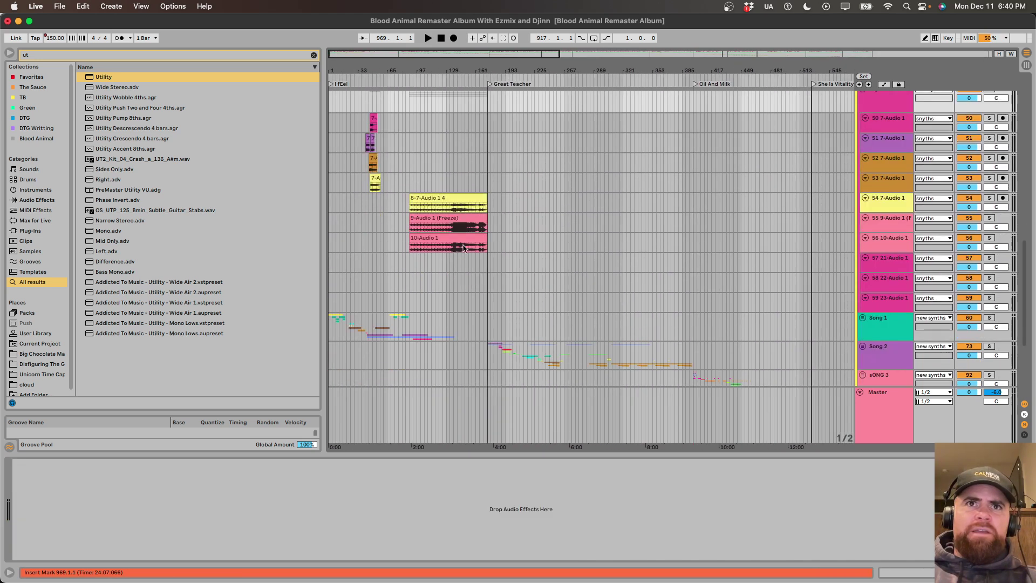
Play the frozen 9-Audio track soloed from bar 106, turn its solo off, and return to the full album timeline.
click(441, 184)
click(989, 218)
key(space)
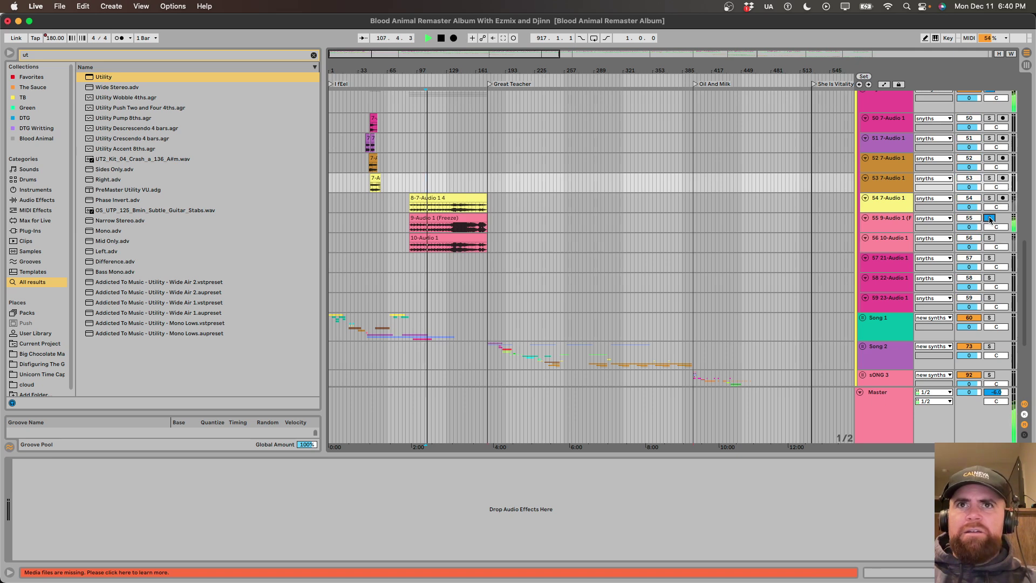
click(989, 218)
key(space)
key(minus)
key(minus)
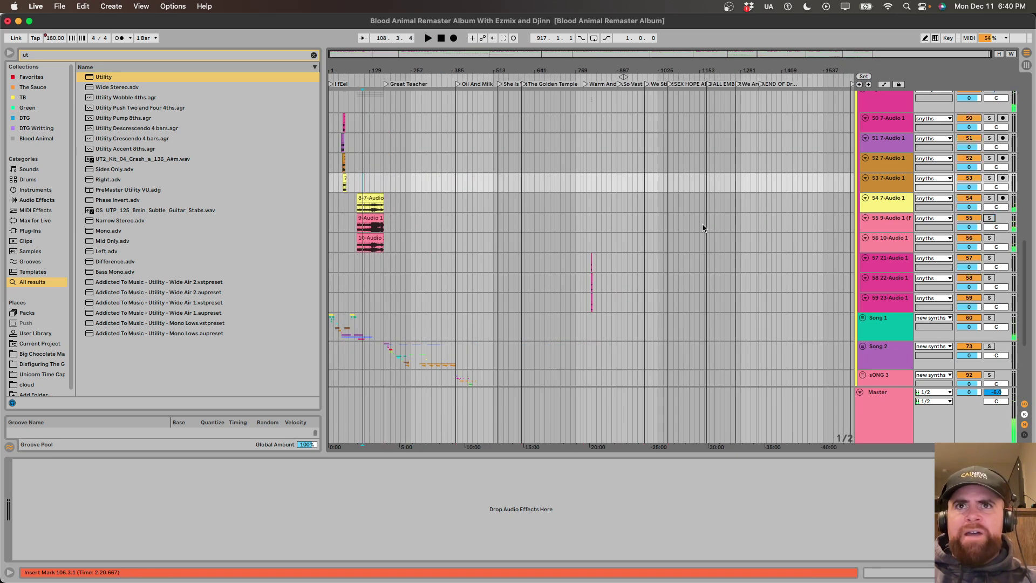
scroll(776, 219, up, 5)
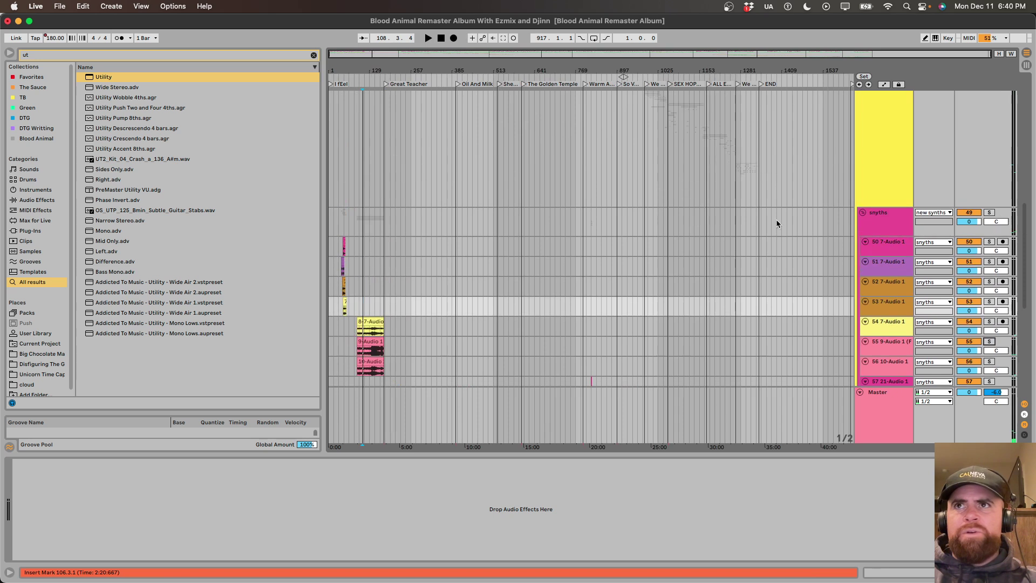
Collapse the snyths subgroup and bring the Song 1 to Song 11 groups into view.
click(883, 222)
key(Left)
click(870, 253)
click(740, 249)
scroll(741, 250, down, 3)
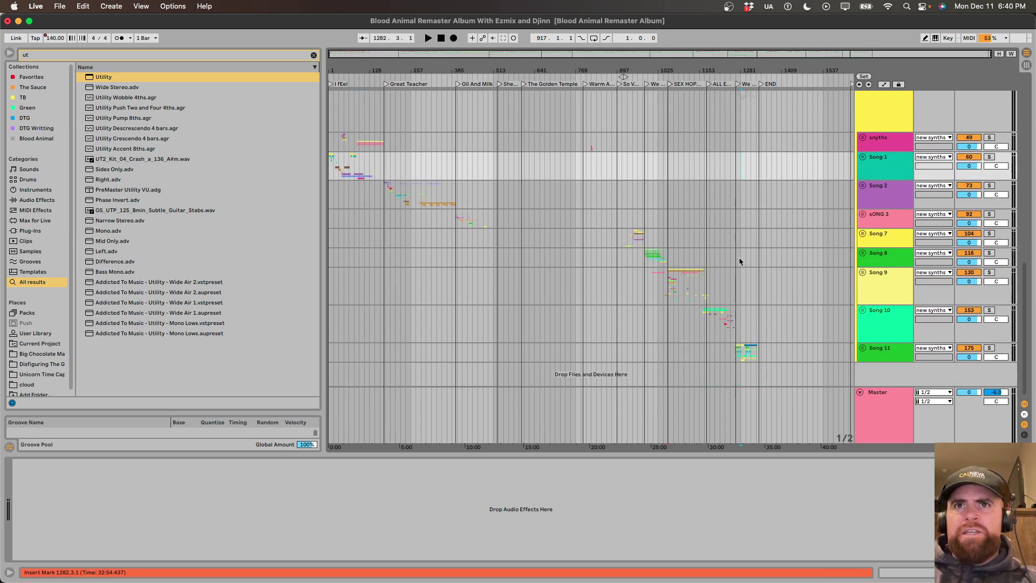
Highlight the timeline range covering the Song 7 to Song 11 clips and clear the selection.
drag(630, 231, 785, 351)
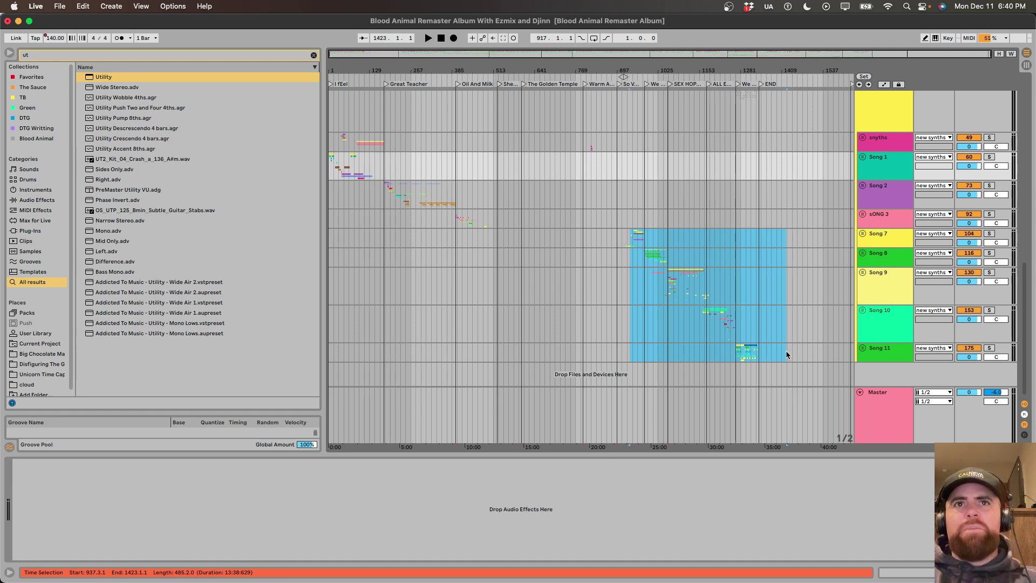
click(728, 228)
scroll(729, 228, up, 2)
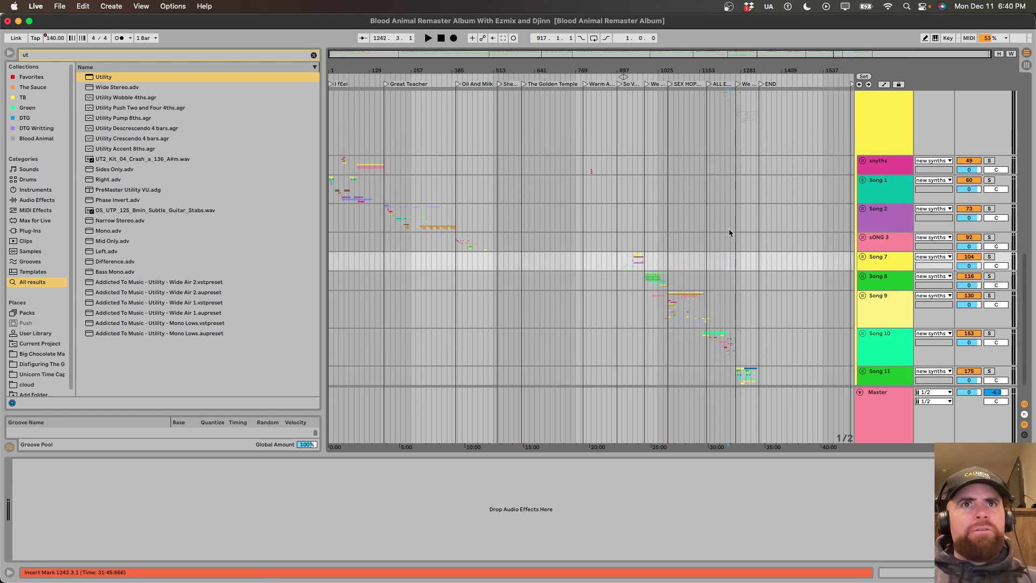
scroll(729, 229, up, 2)
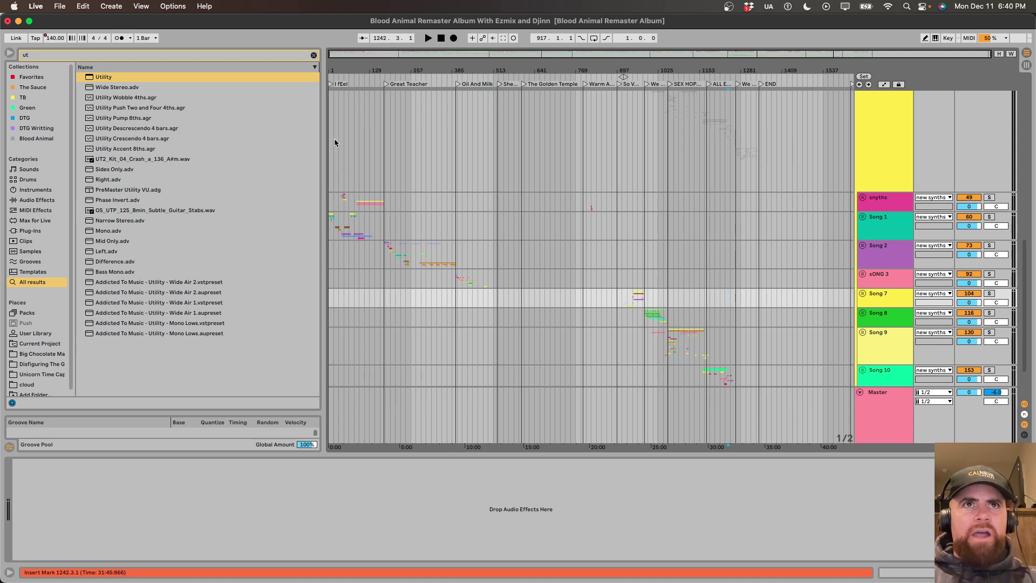
Highlight bars 6–512, 533–775 and 904–1260 in turn on the new synths group and clear the selection.
drag(330, 147, 493, 138)
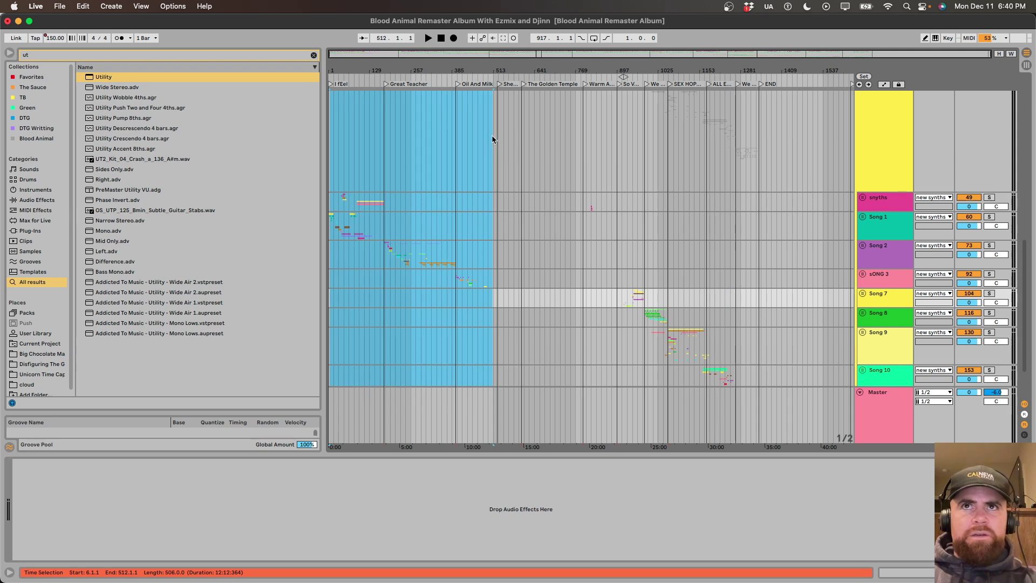
drag(497, 136, 578, 134)
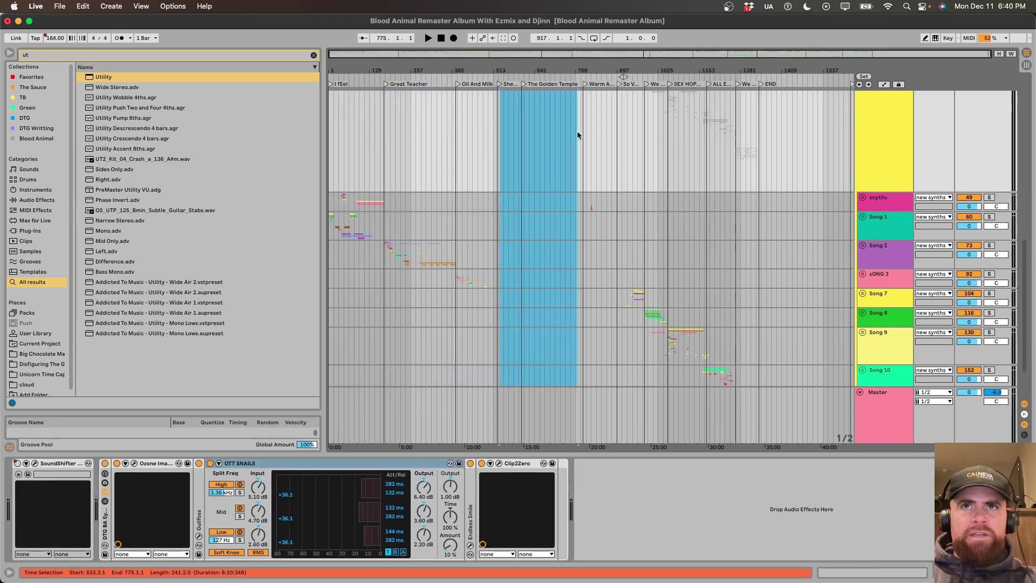
click(619, 137)
drag(619, 137, 734, 127)
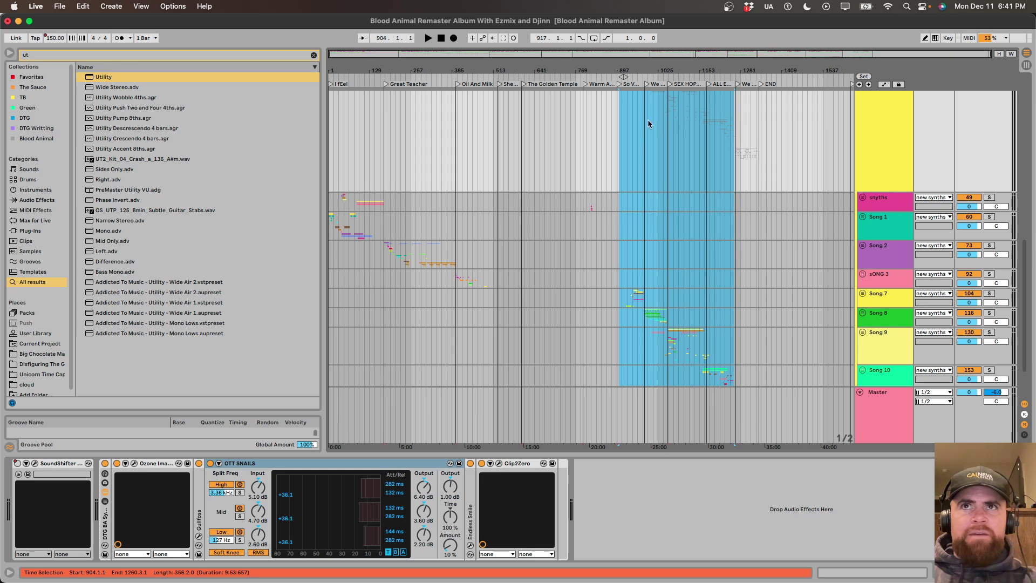
click(630, 133)
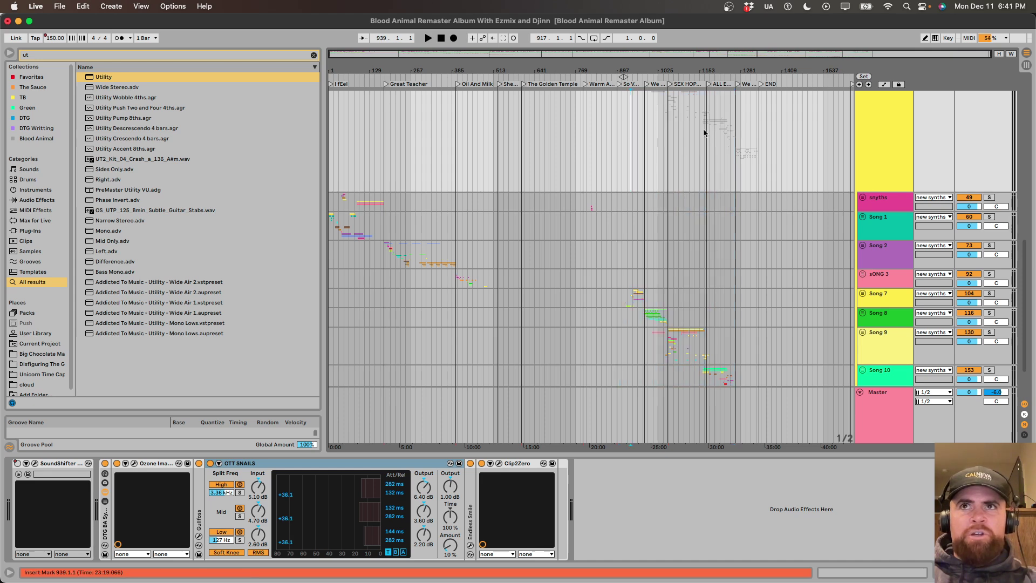
Audition the SEX HOPE AND GRAVITIY section from bar 1068 with the new synths group's devices shown.
scroll(704, 133, up, 5)
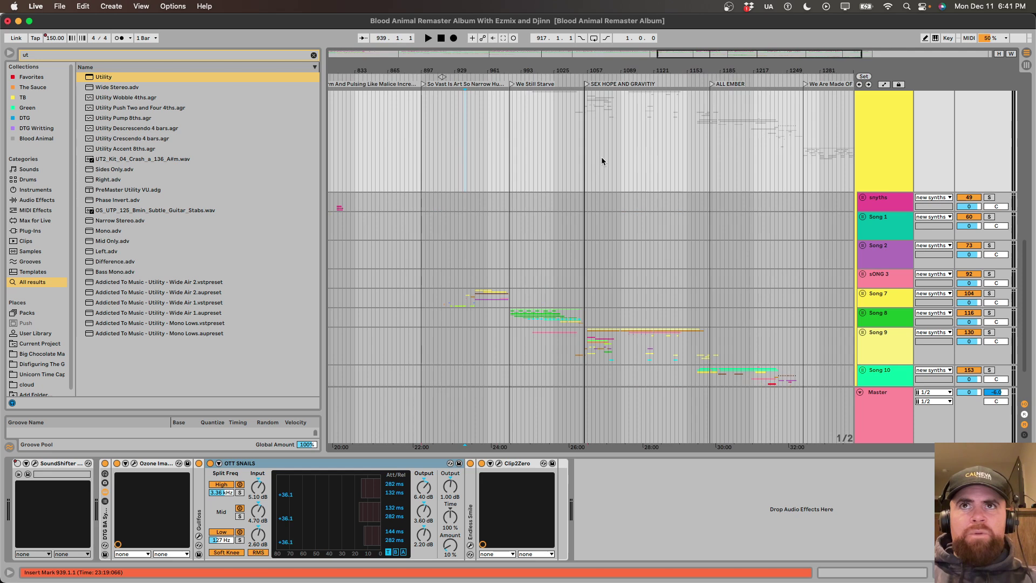
click(599, 171)
key(space)
key(space)
scroll(640, 164, down, 5)
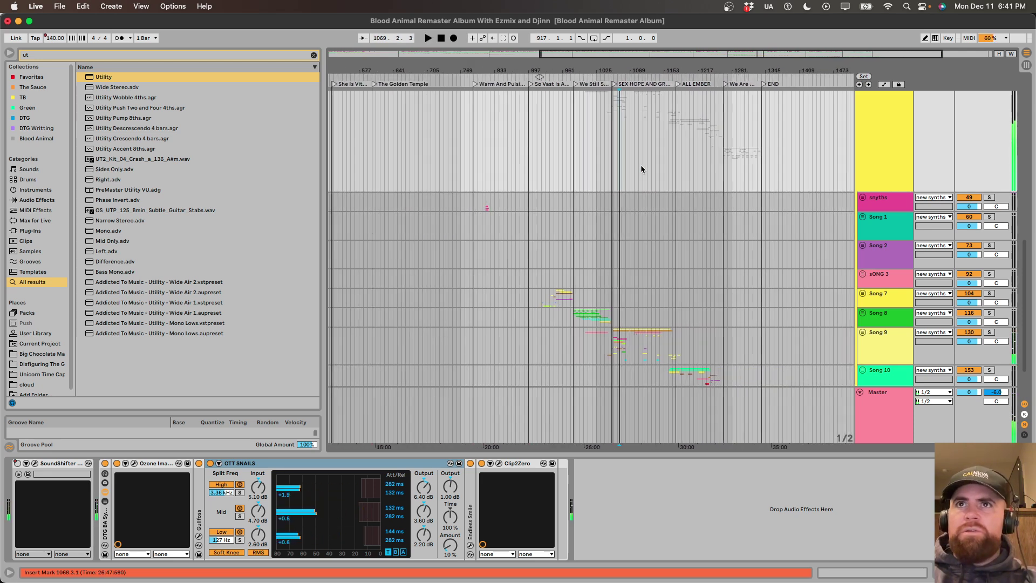
scroll(640, 164, down, 3)
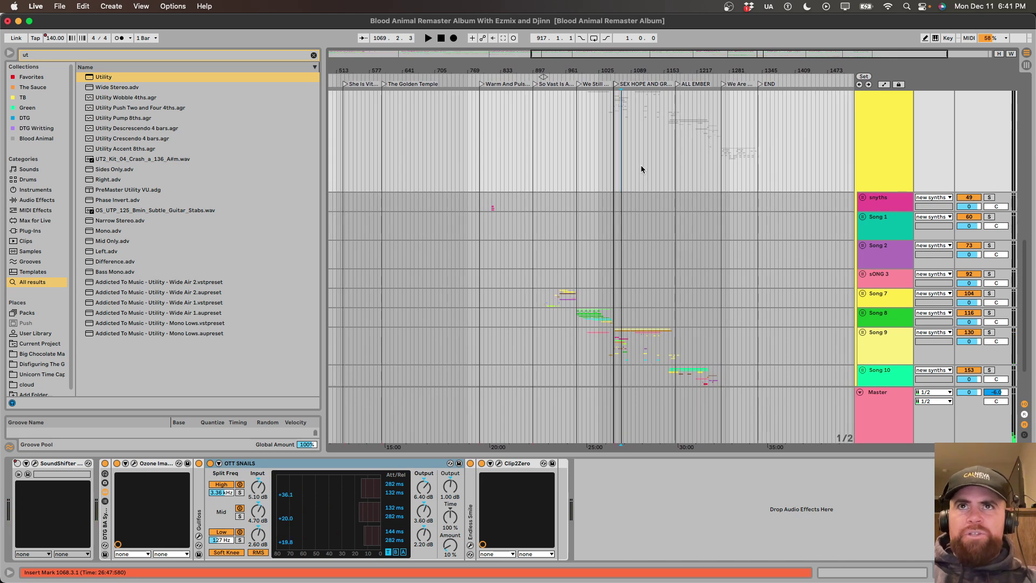
Audition the first song from bar 100 and again from bar 29.
scroll(641, 166, down, 5)
click(359, 146)
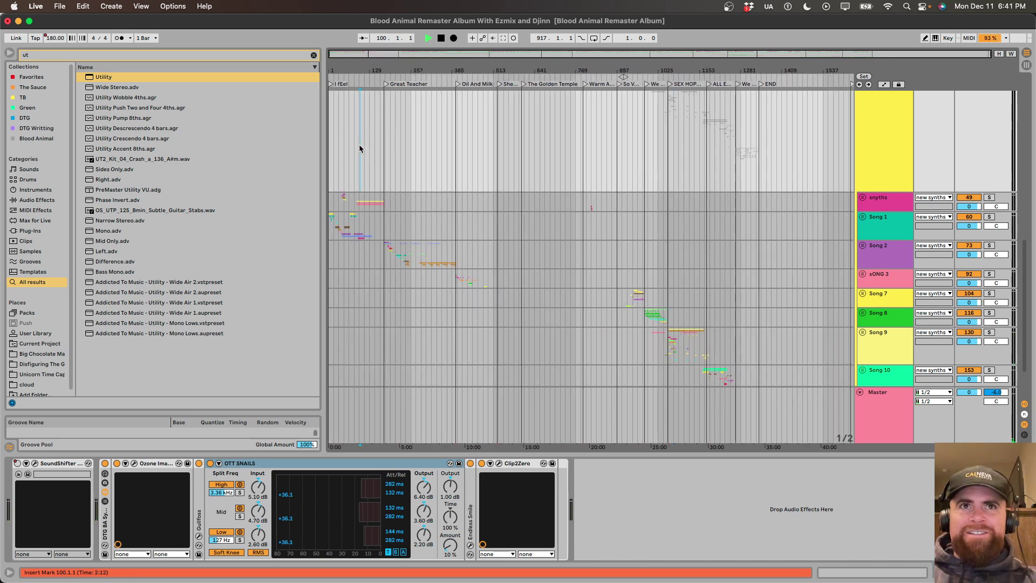
key(space)
click(337, 144)
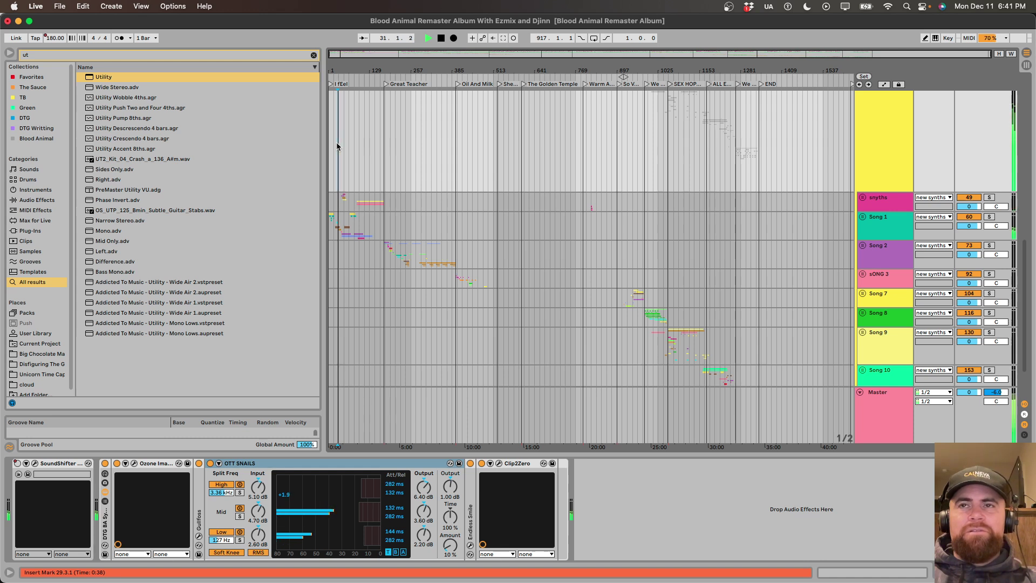
key(space)
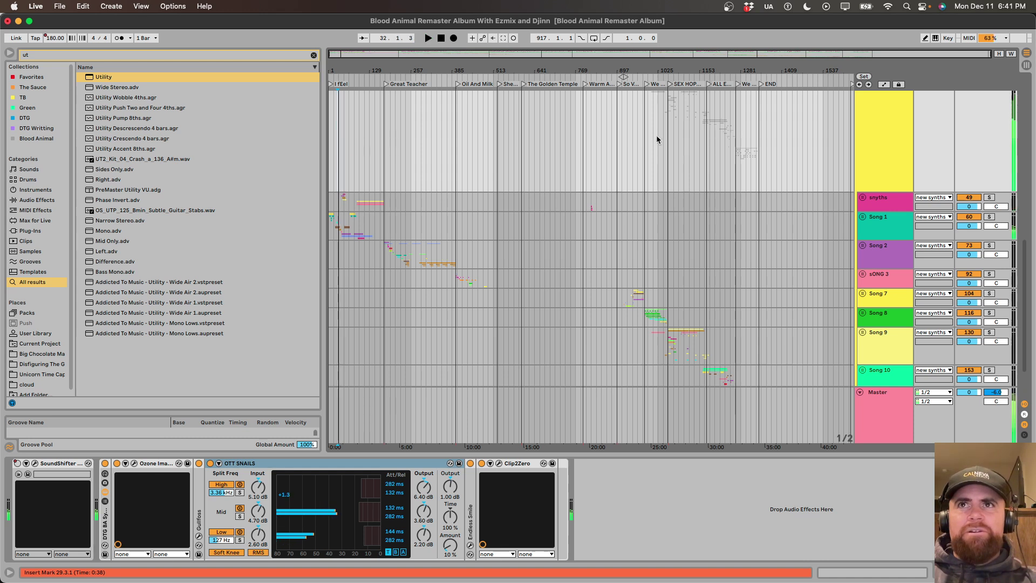
Audition the SEX HOPE AND GRAVITIY section from bars 1116 and 1095, and stop playback.
click(688, 151)
key(space)
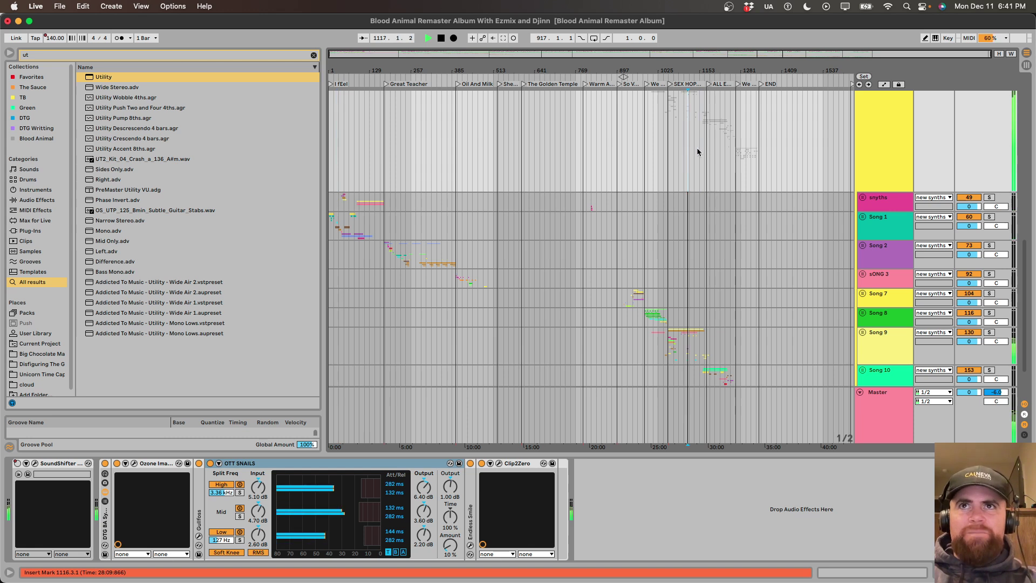
click(680, 149)
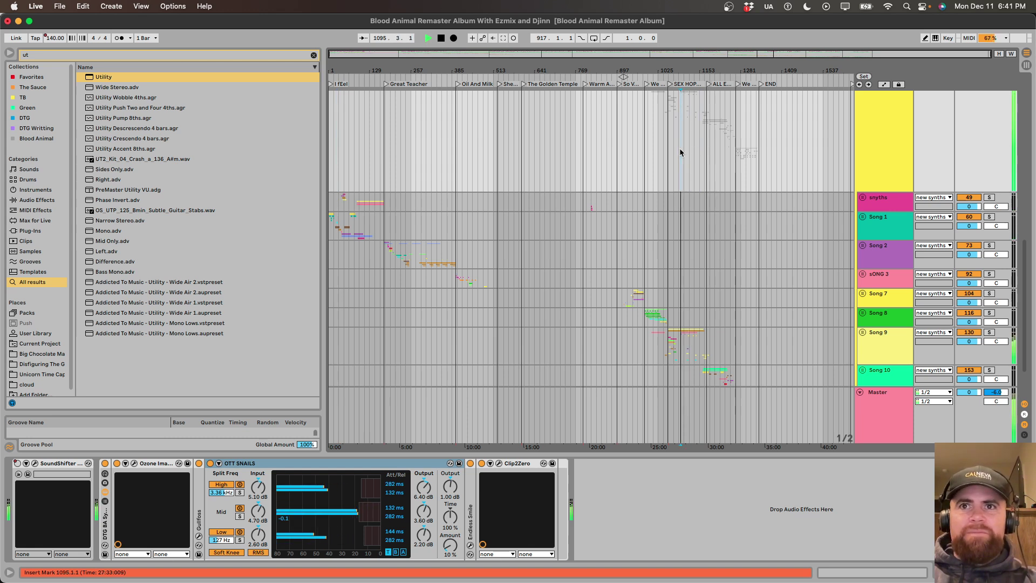
key(space)
Select the new synths group and fold it so its clips show as one overview.
scroll(777, 192, up, 2)
scroll(777, 192, up, 4)
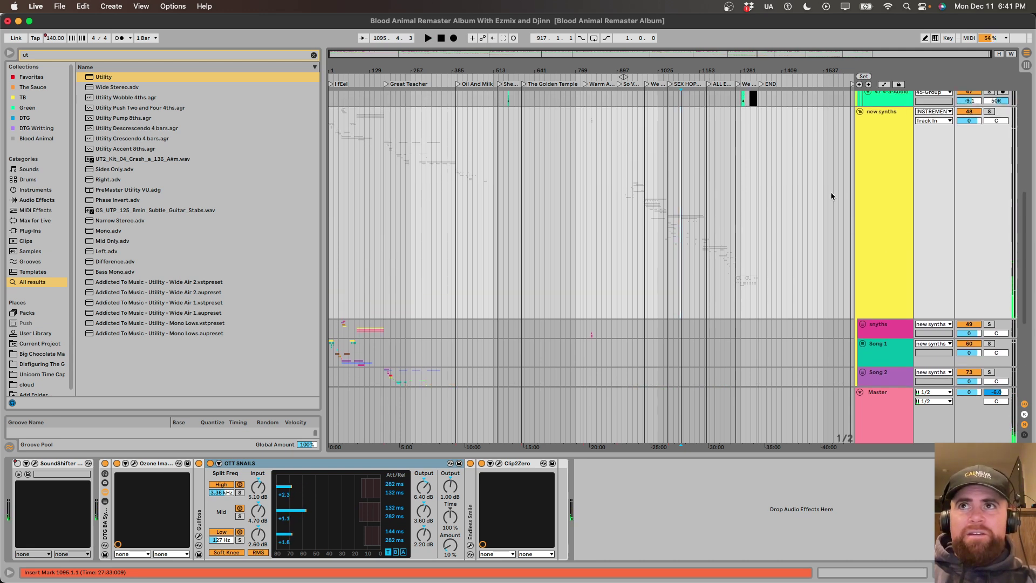
click(875, 173)
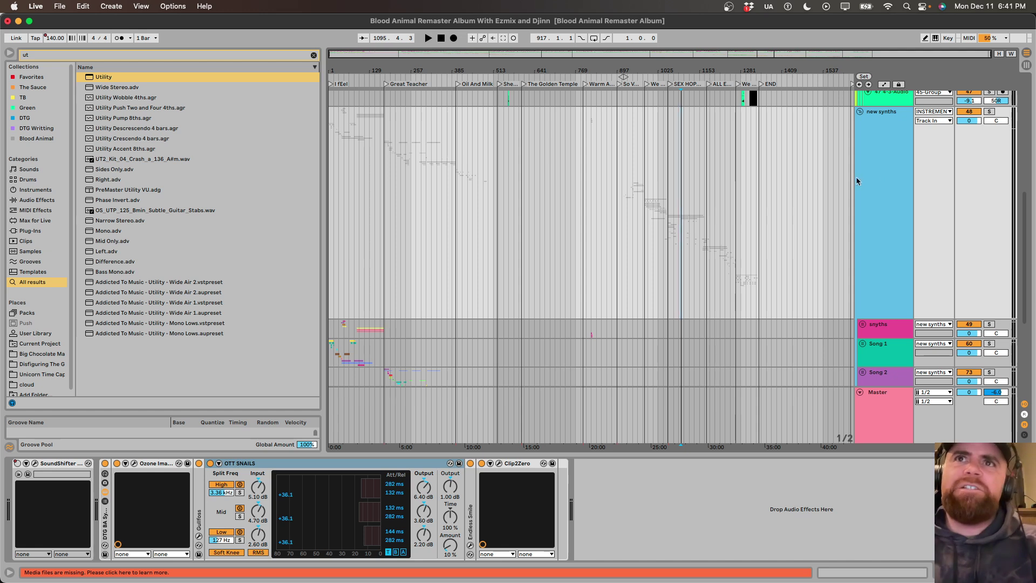
click(550, 165)
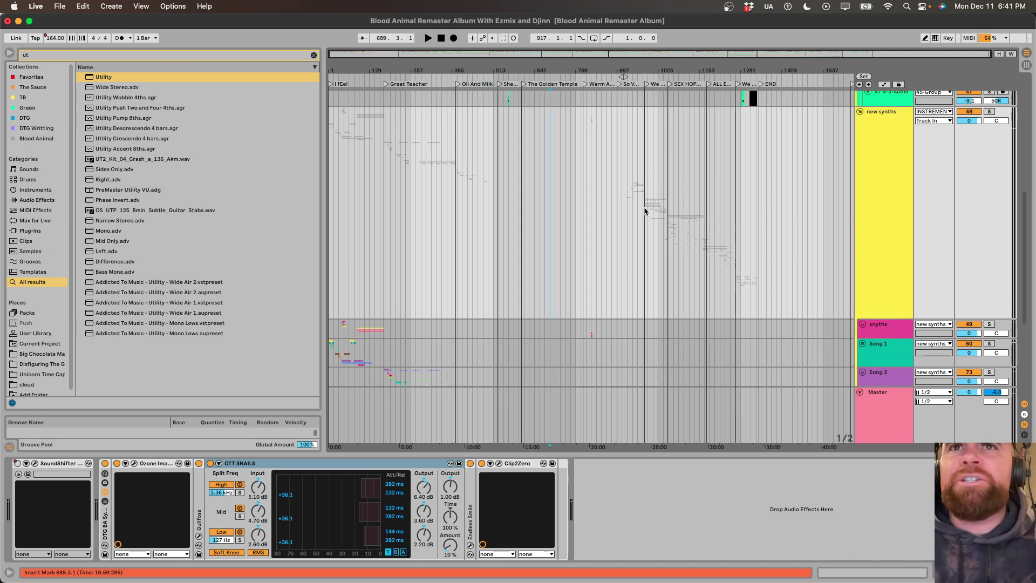
click(881, 133)
key(Left)
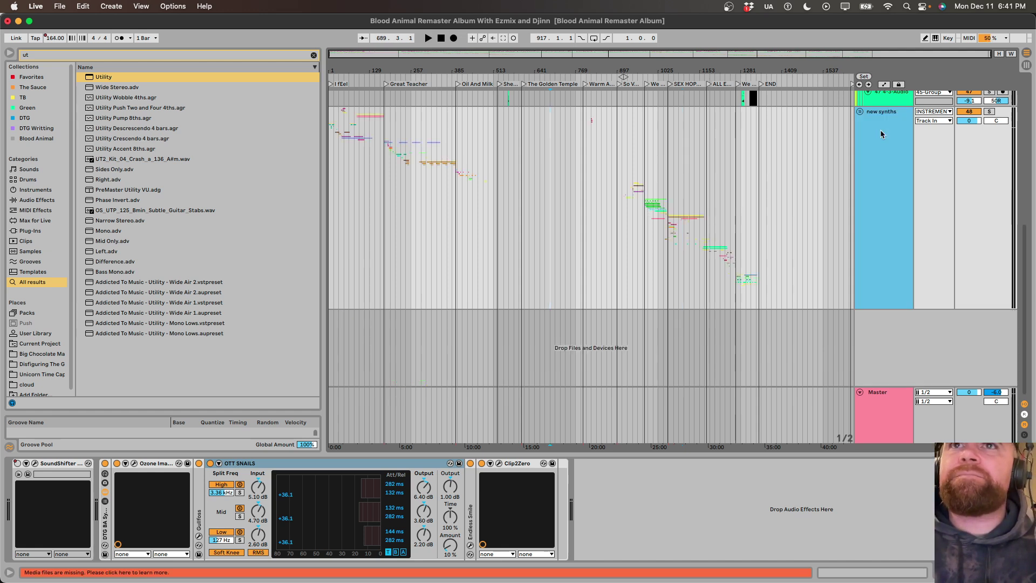
Highlight bars 61 to 1279 on the folded new synths group and clear the selection.
click(590, 206)
scroll(595, 200, up, 3)
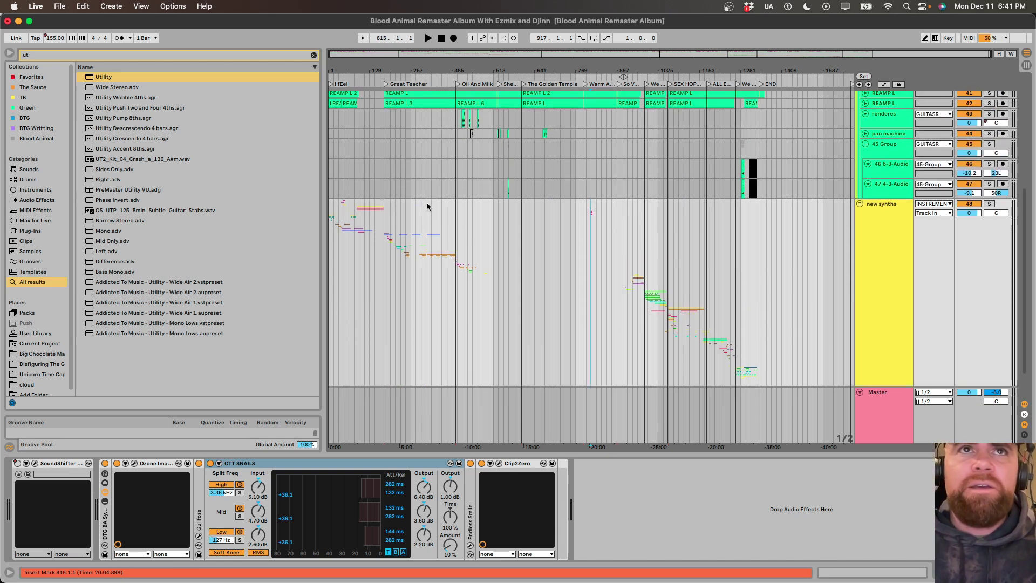
click(347, 238)
shift+click(650, 221)
drag(650, 219, 739, 213)
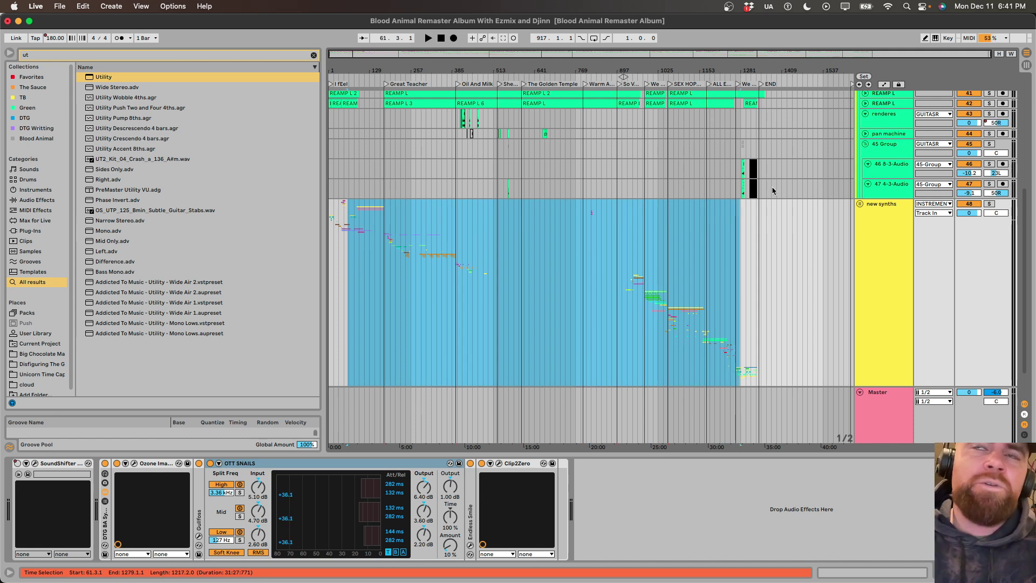
click(637, 236)
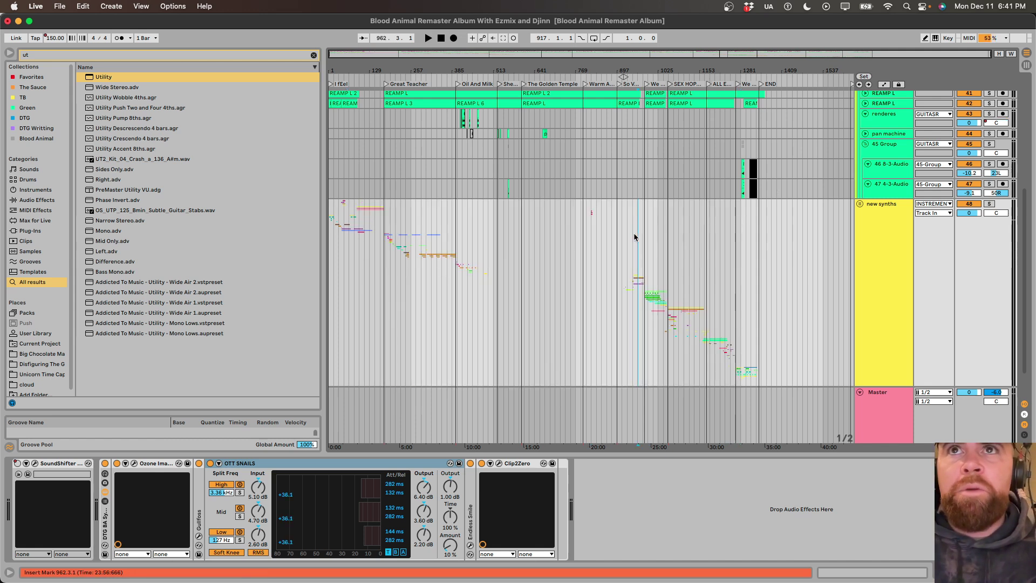
Highlight bars 1088–1286 and 766–1029 in turn on the folded new synths group and clear the selection.
click(627, 228)
drag(679, 224, 743, 225)
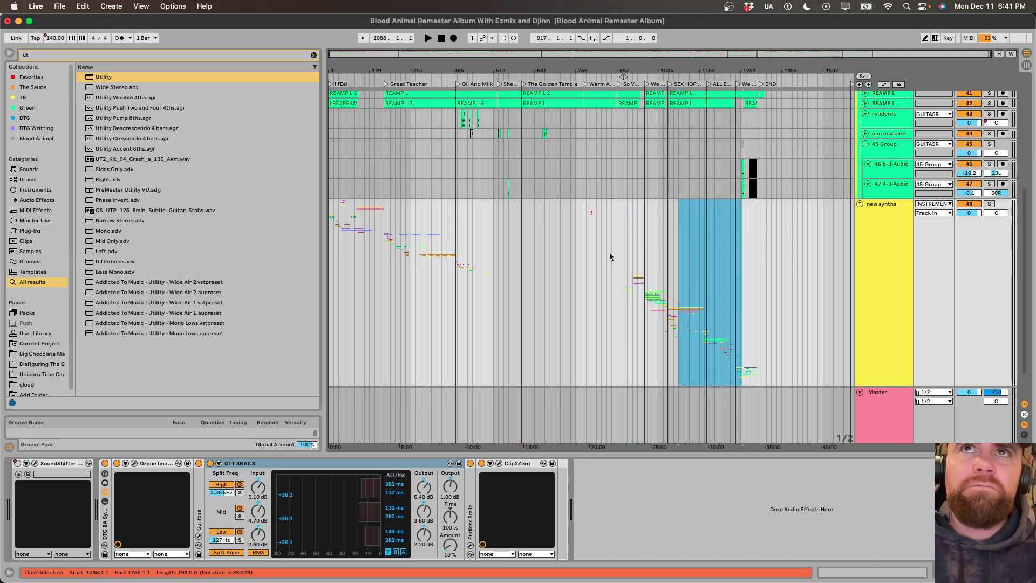
drag(577, 232, 659, 227)
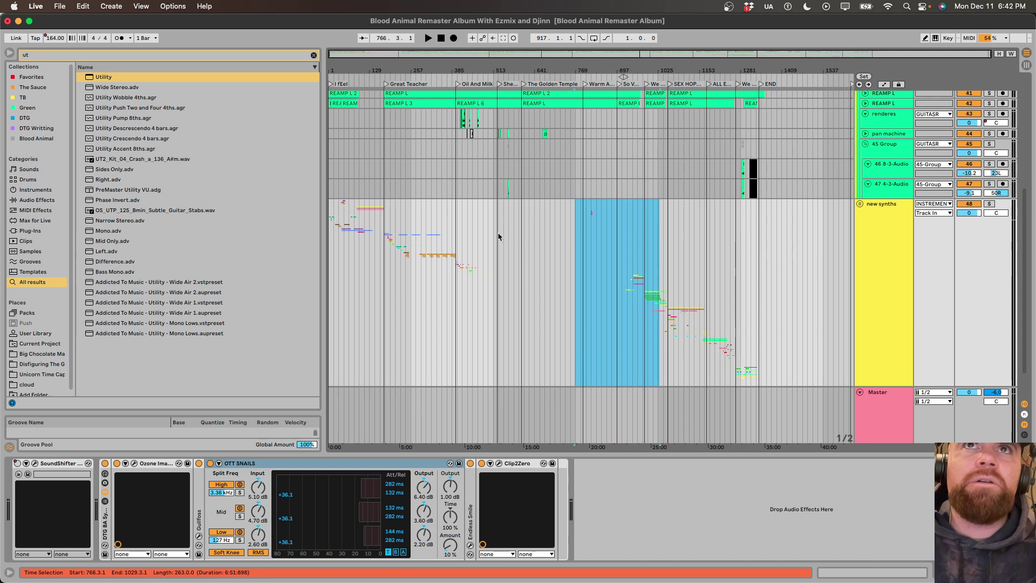
click(606, 233)
scroll(603, 233, up, 1)
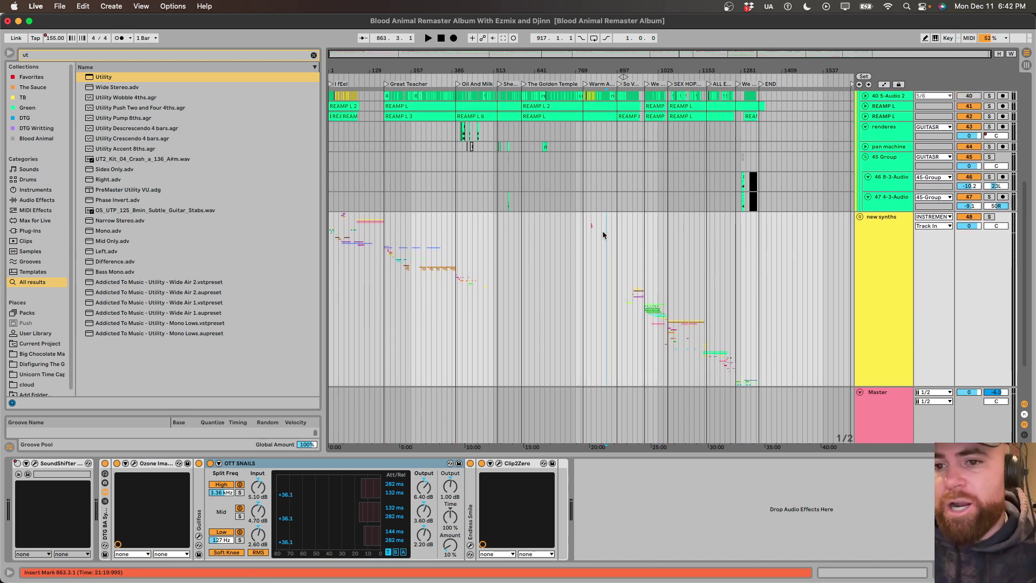
scroll(603, 233, down, 1)
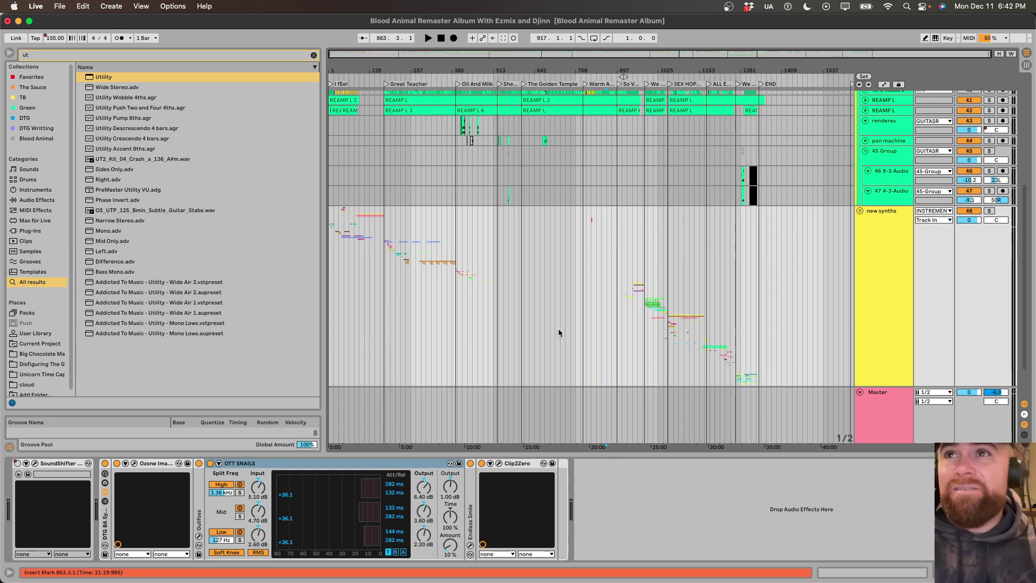
click(613, 250)
Collapse the GUITASR group and its parent Mids group.
scroll(613, 251, up, 4)
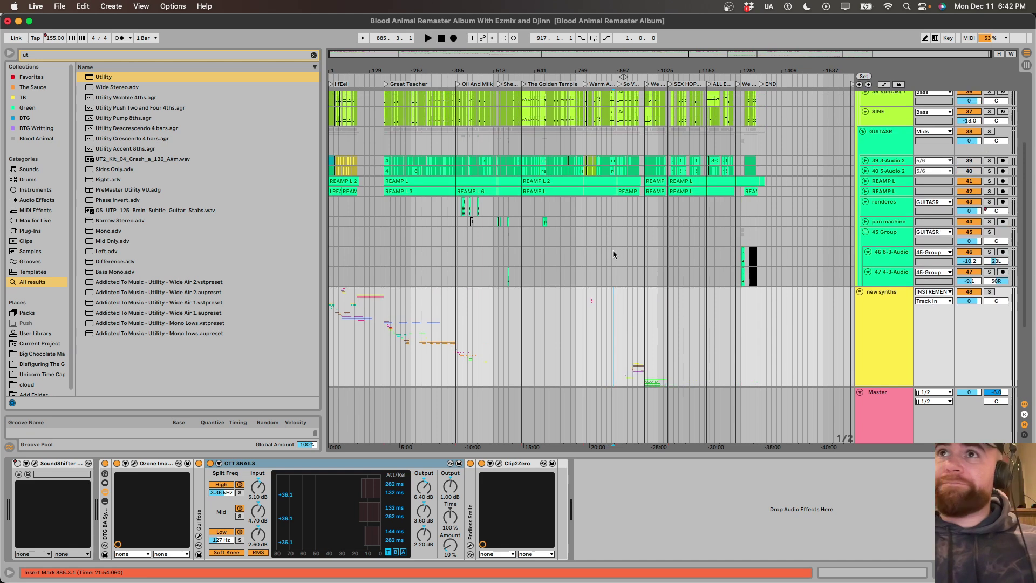
click(895, 137)
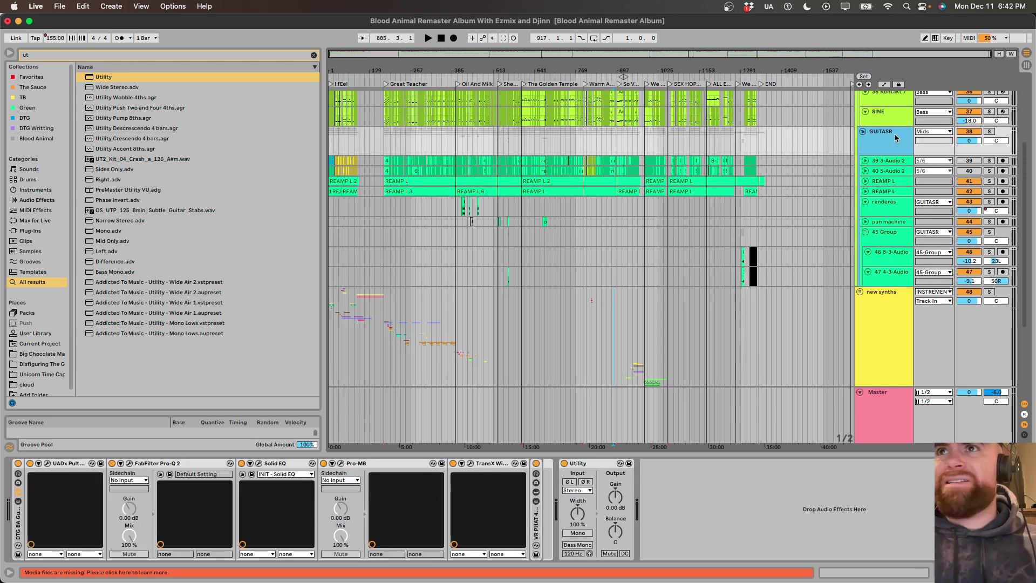
scroll(712, 205, up, 2)
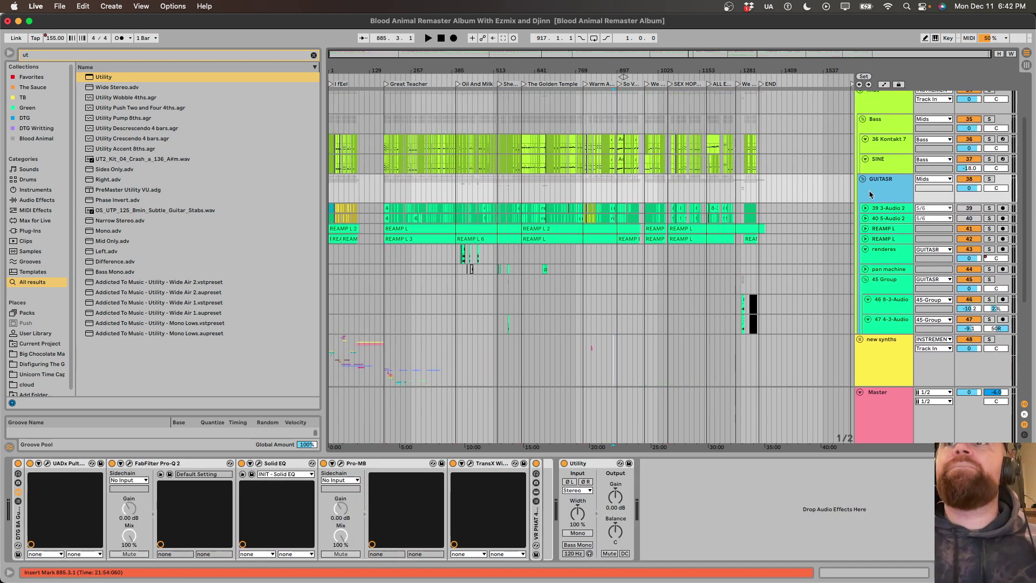
key(Left)
scroll(890, 184, up, 3)
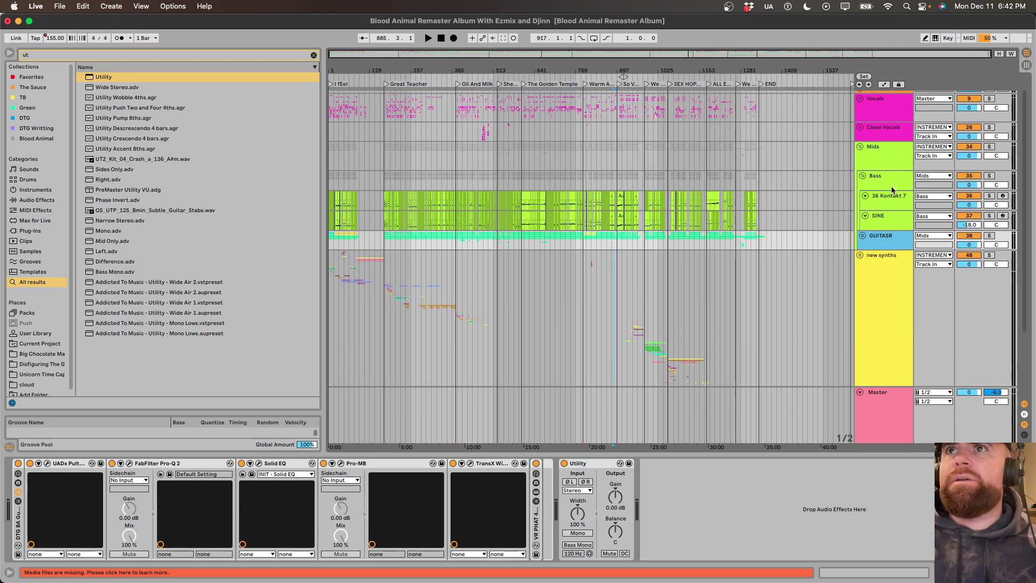
click(885, 166)
key(Left)
Unfold the Clean Vocals group to examine its audio tracks and fold it again.
key(Up)
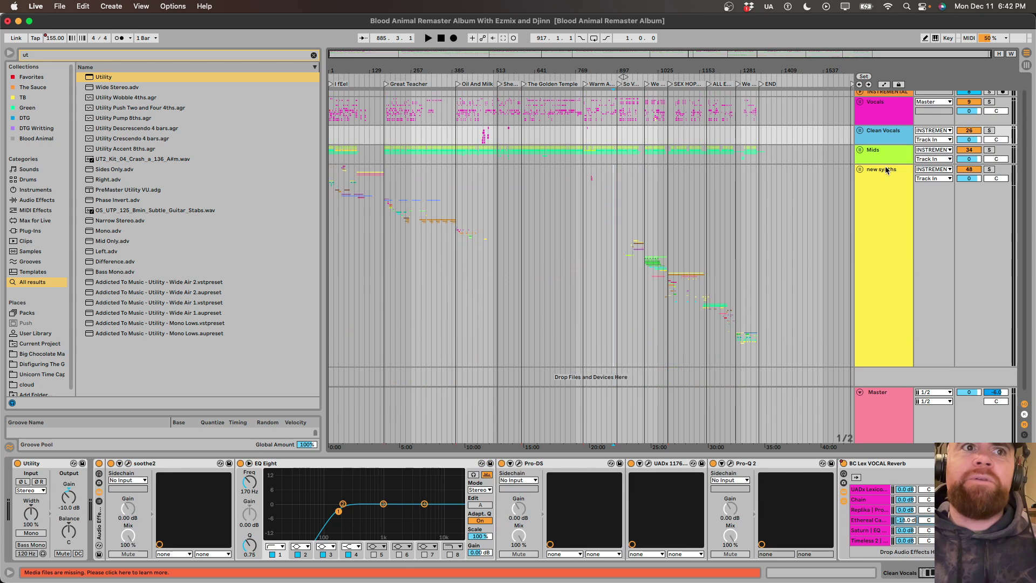
key(Right)
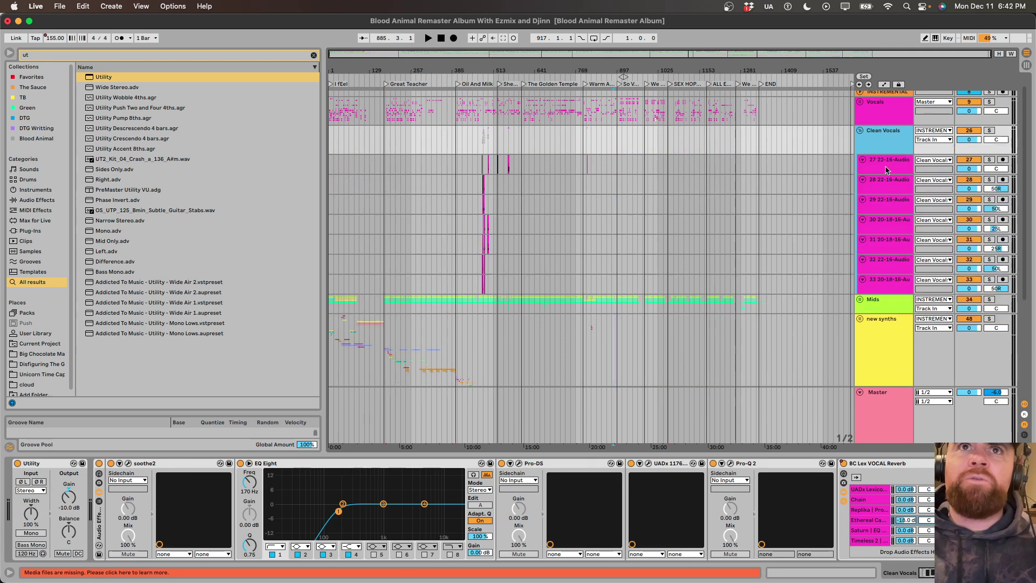
key(Left)
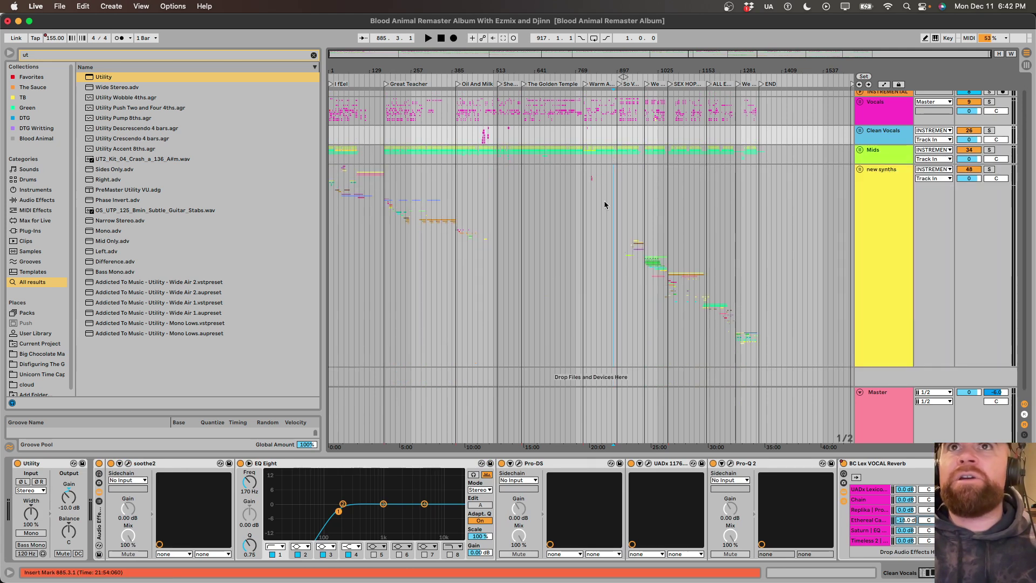
scroll(604, 199, up, 1)
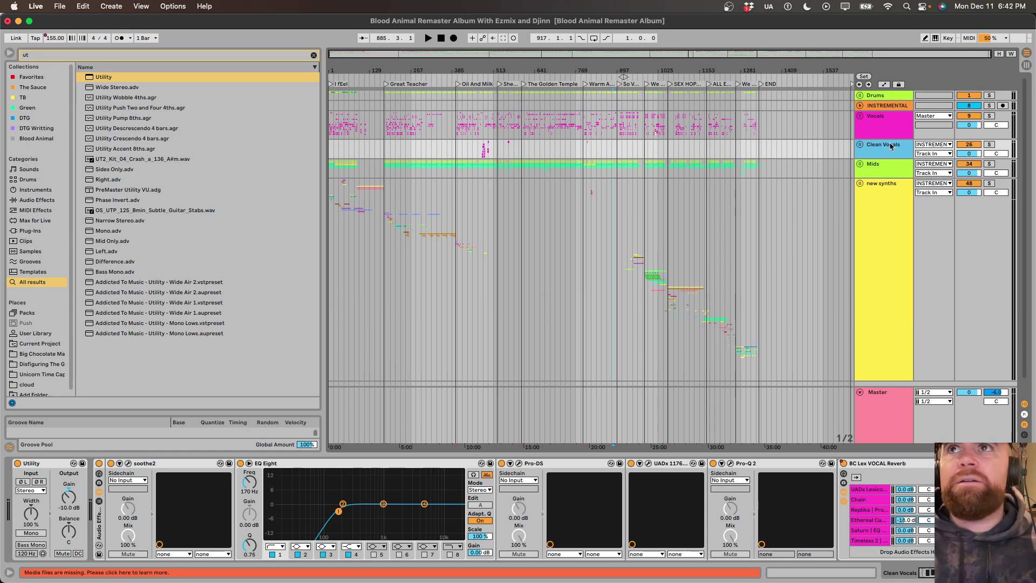
Collapse the Master track and place the insert marker at bar 1015 on the new synths group.
click(860, 392)
click(600, 196)
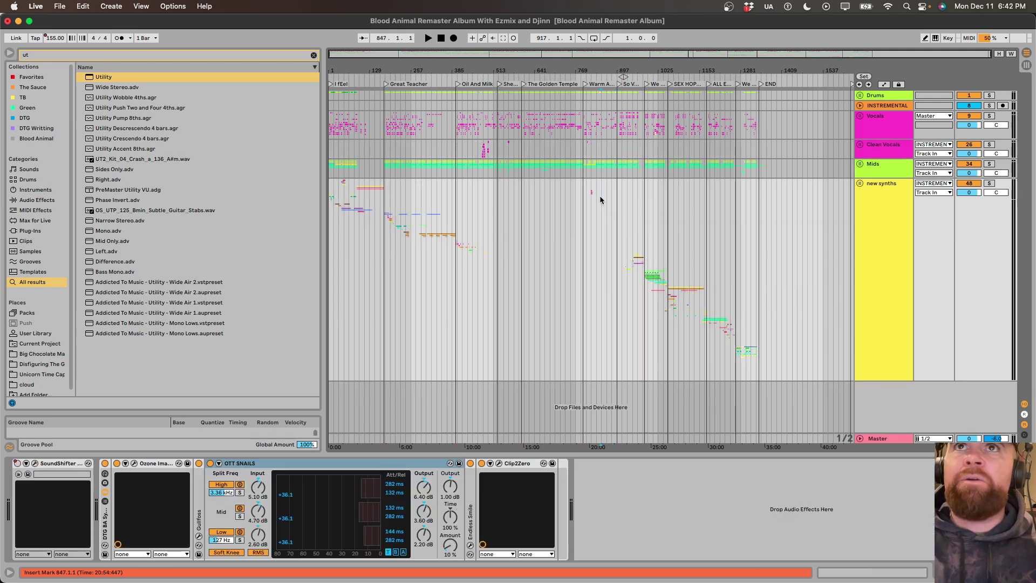
key(plus)
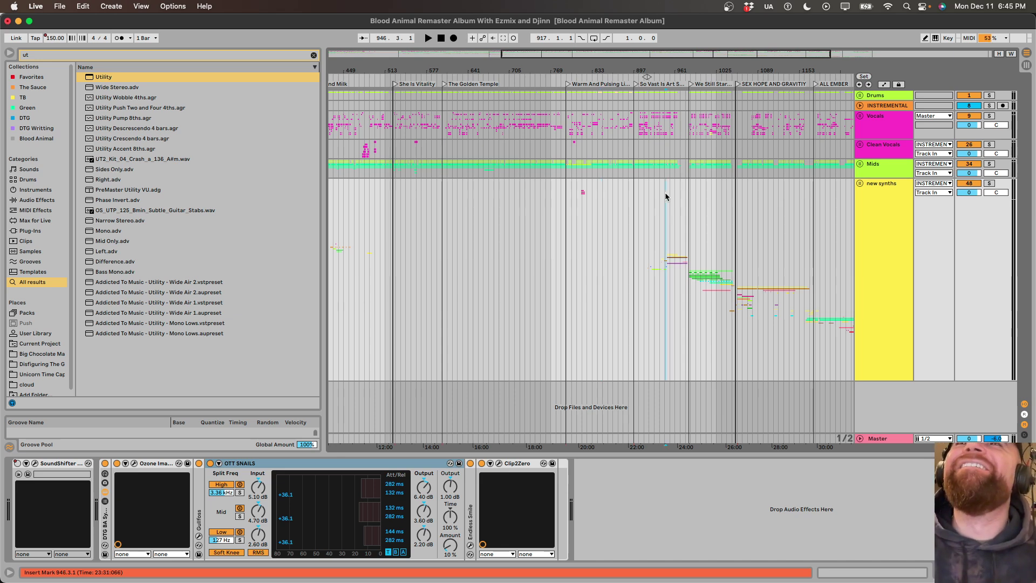
click(709, 198)
scroll(709, 203, up, 3)
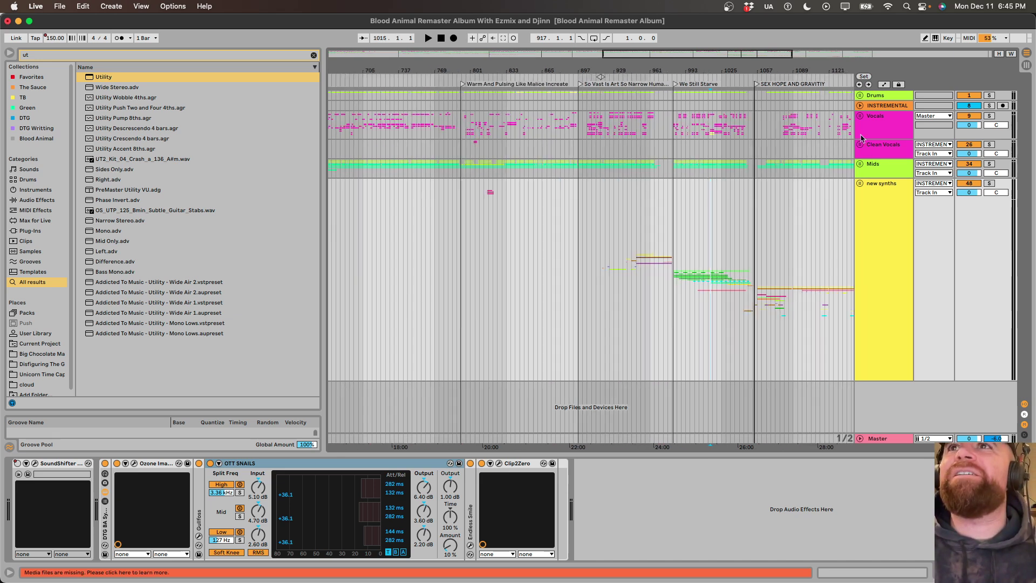
Unfold the Mids group and examine the device chains of the 36 Kontakt 7 and SINE tracks in its Bass group.
click(882, 168)
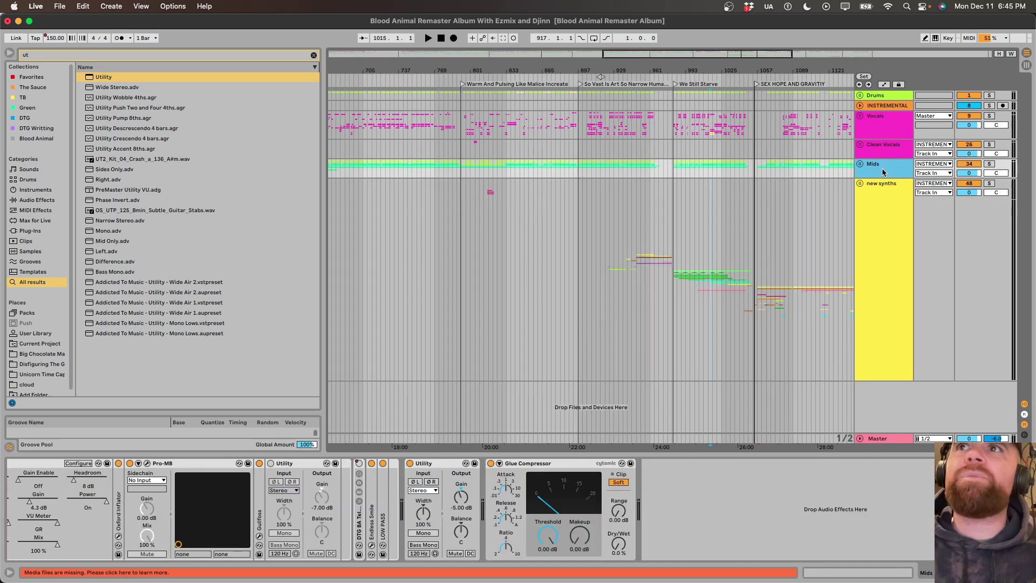
key(Right)
click(878, 217)
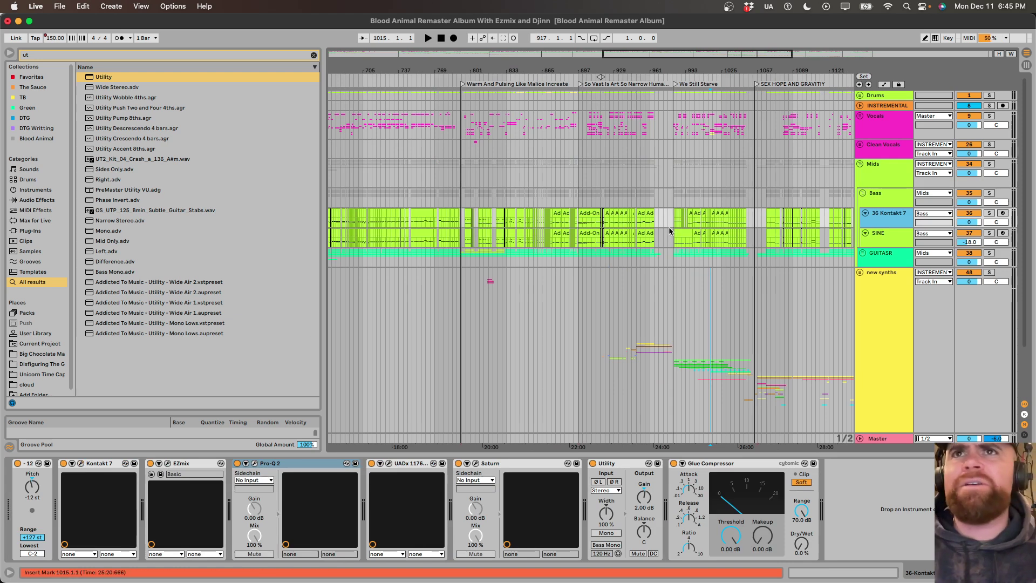
click(607, 288)
key(plus)
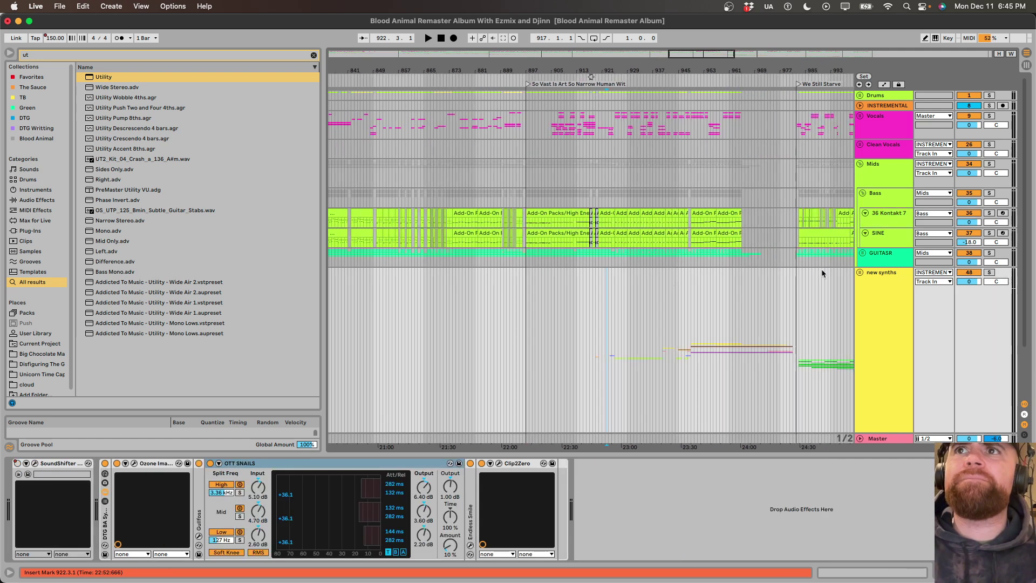
click(888, 237)
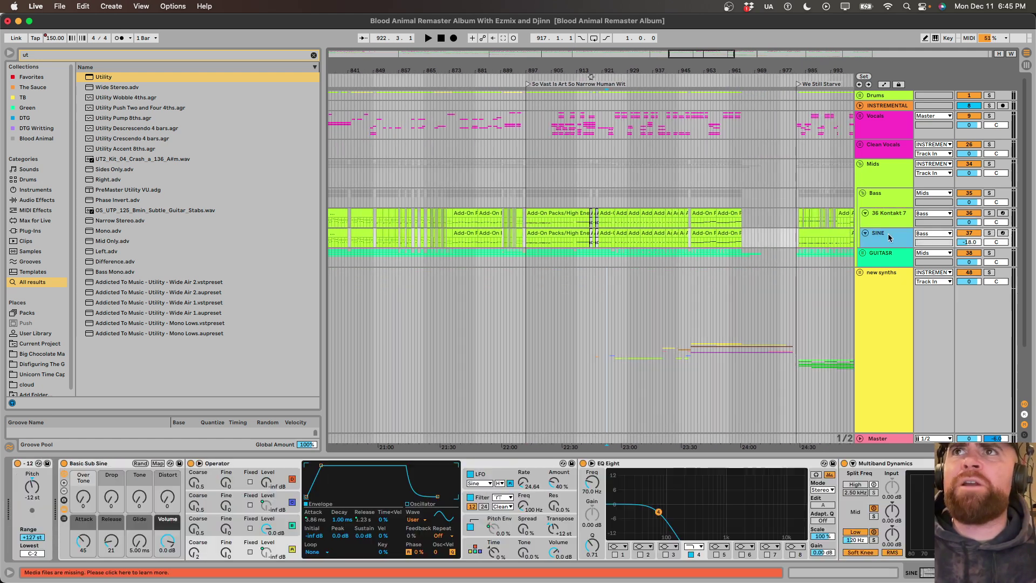
Collapse the Bass group inside Mids.
click(882, 194)
key(Left)
click(881, 195)
key(Left)
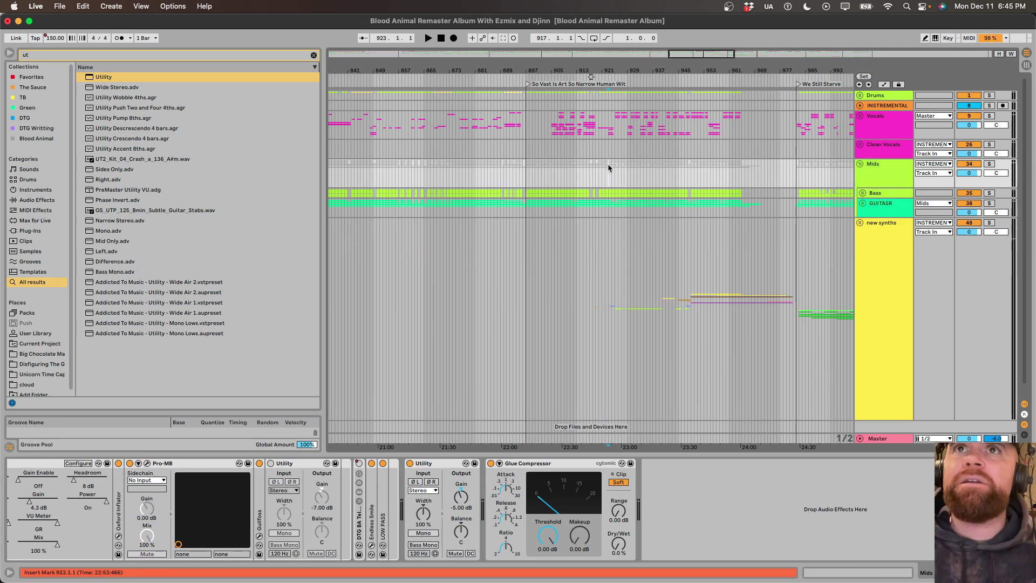
Set the arrangement's fixed grid to 8 Bars.
scroll(608, 163, right, 3)
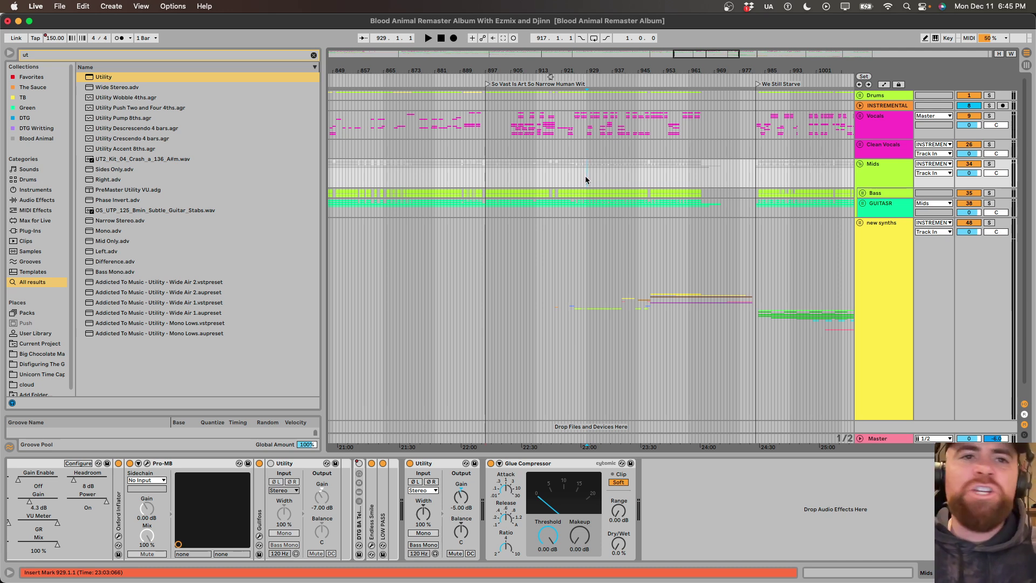
click(589, 176)
right_click(590, 173)
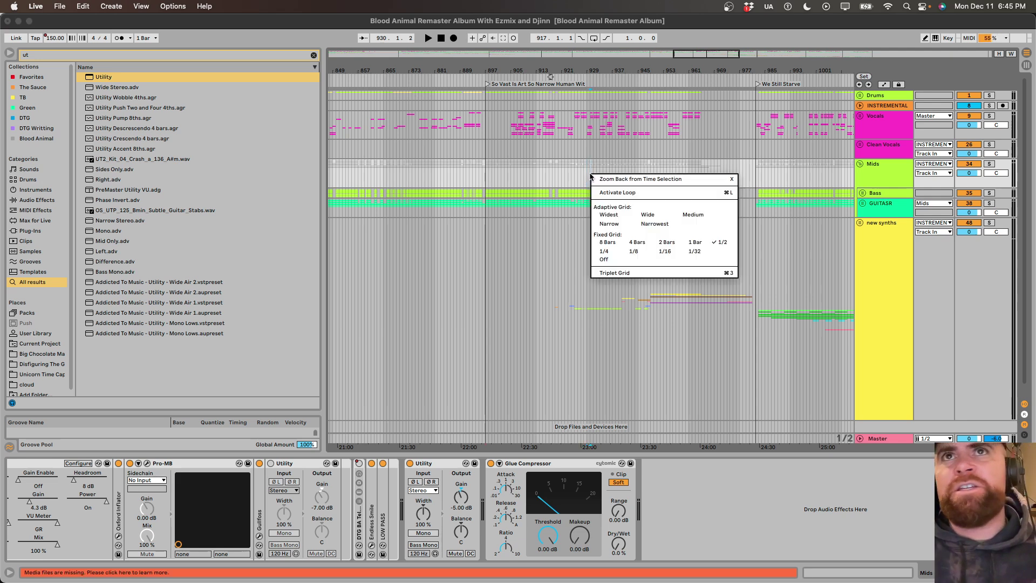
click(604, 243)
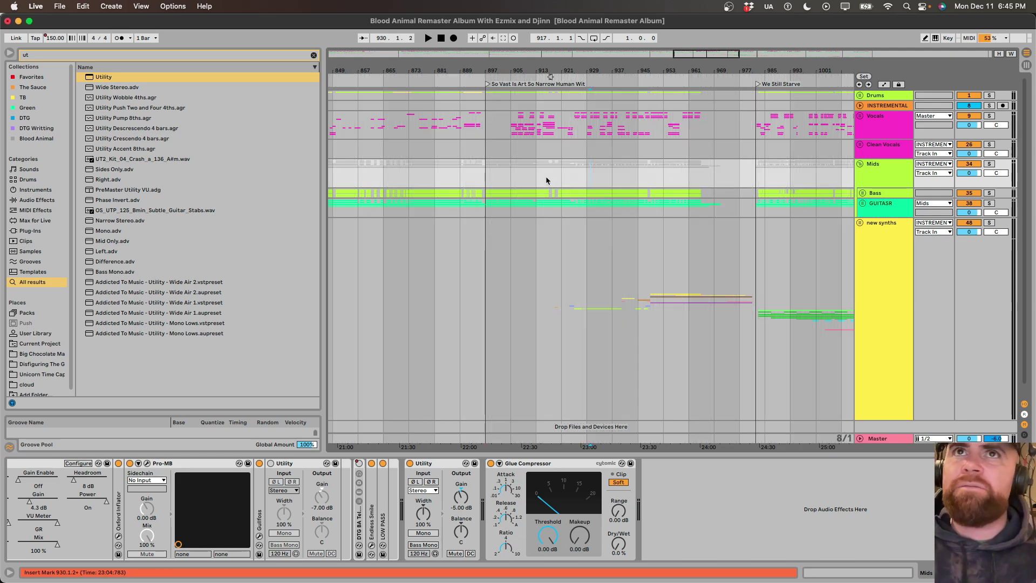
Highlight bars 913 to 945 on the Mids group, clear the selection and move the insert marker back to bar 921.
drag(536, 169, 652, 168)
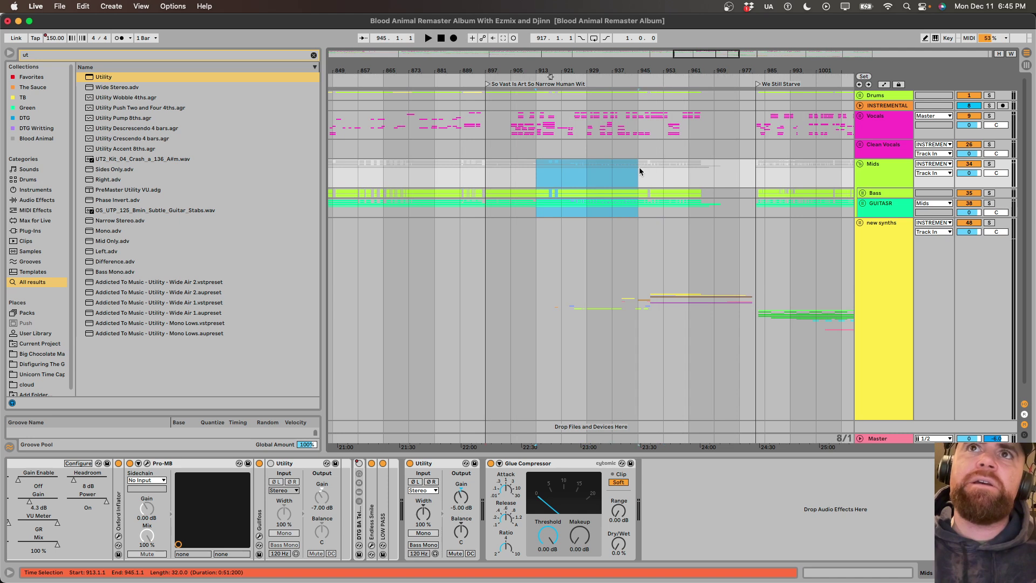
click(649, 171)
key(Left)
key(Left)
key(Left)
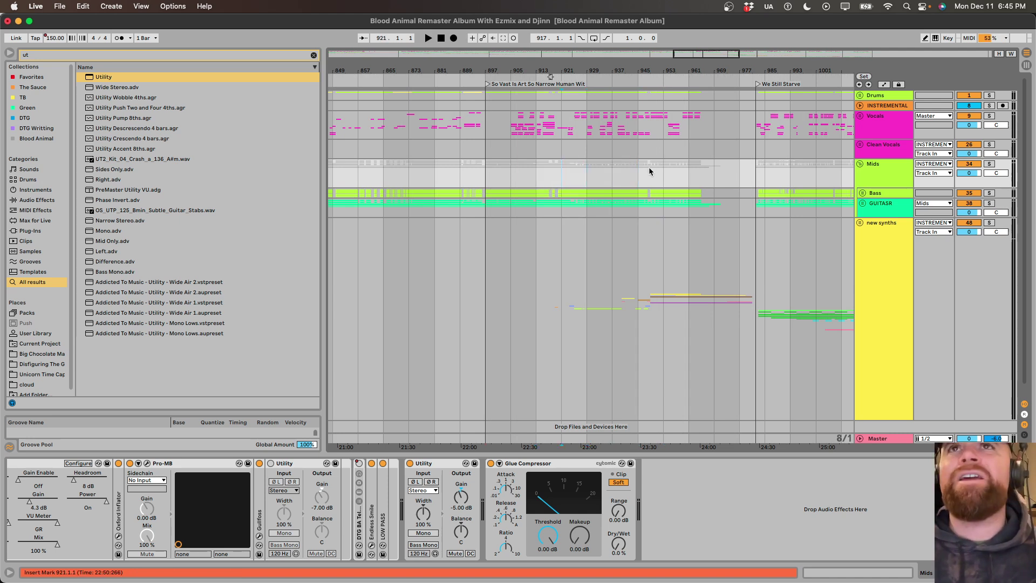
key(Left)
scroll(649, 171, right, 1)
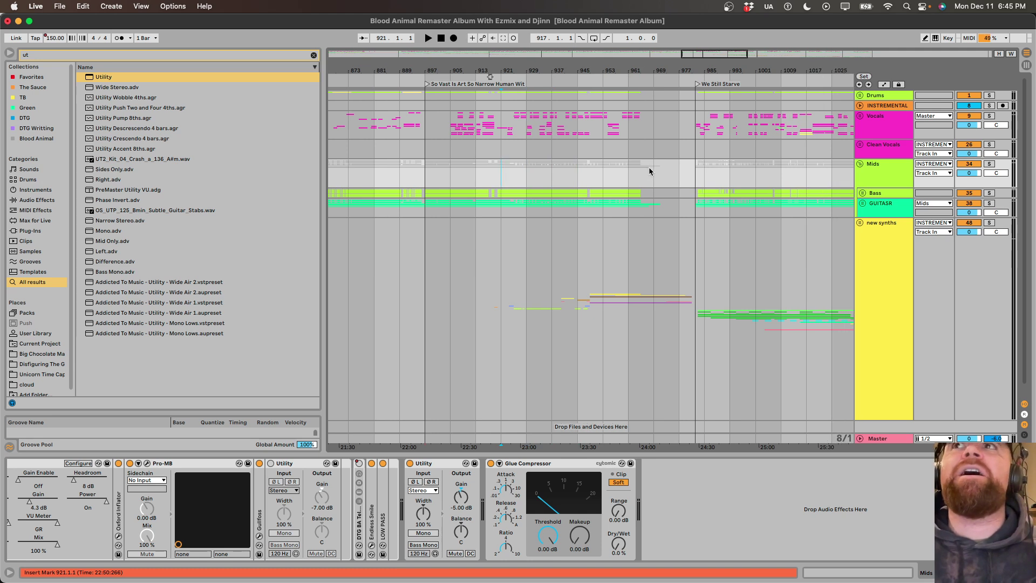